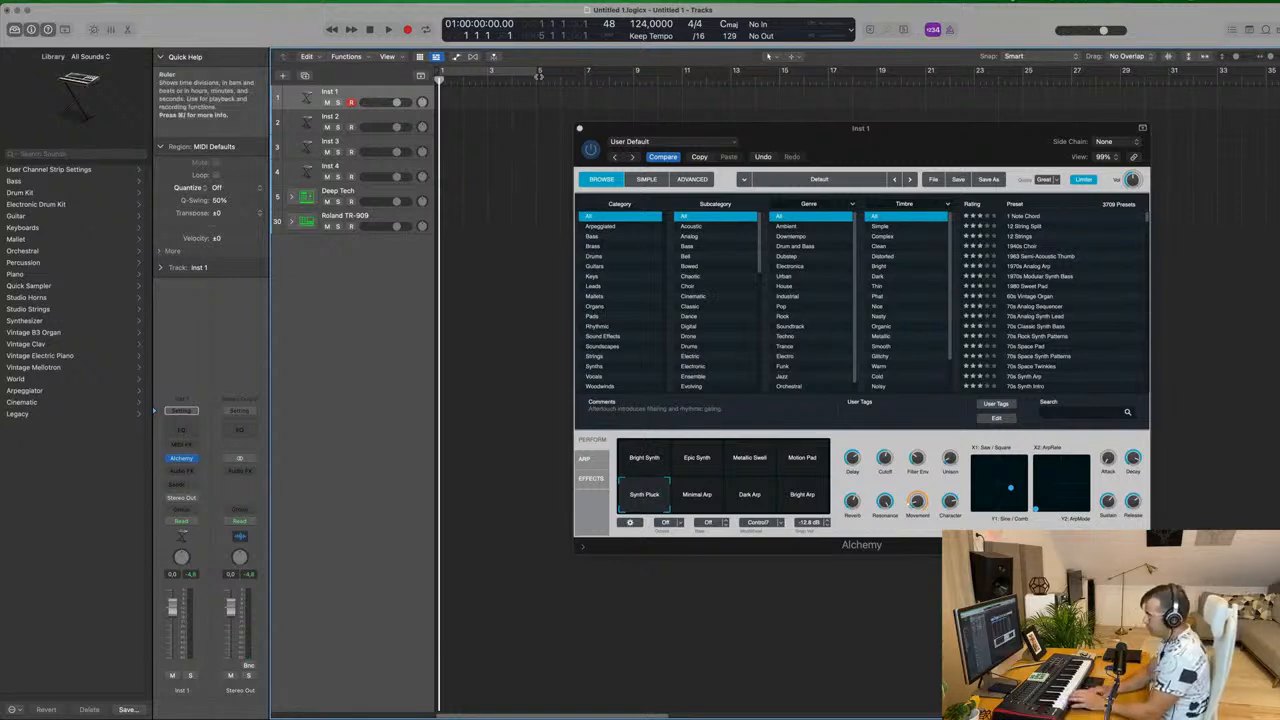
Record a four-bar chord part on the Inst 1 track and open the recorded region in the Piano Roll.
{"action": "key", "text": "r"}
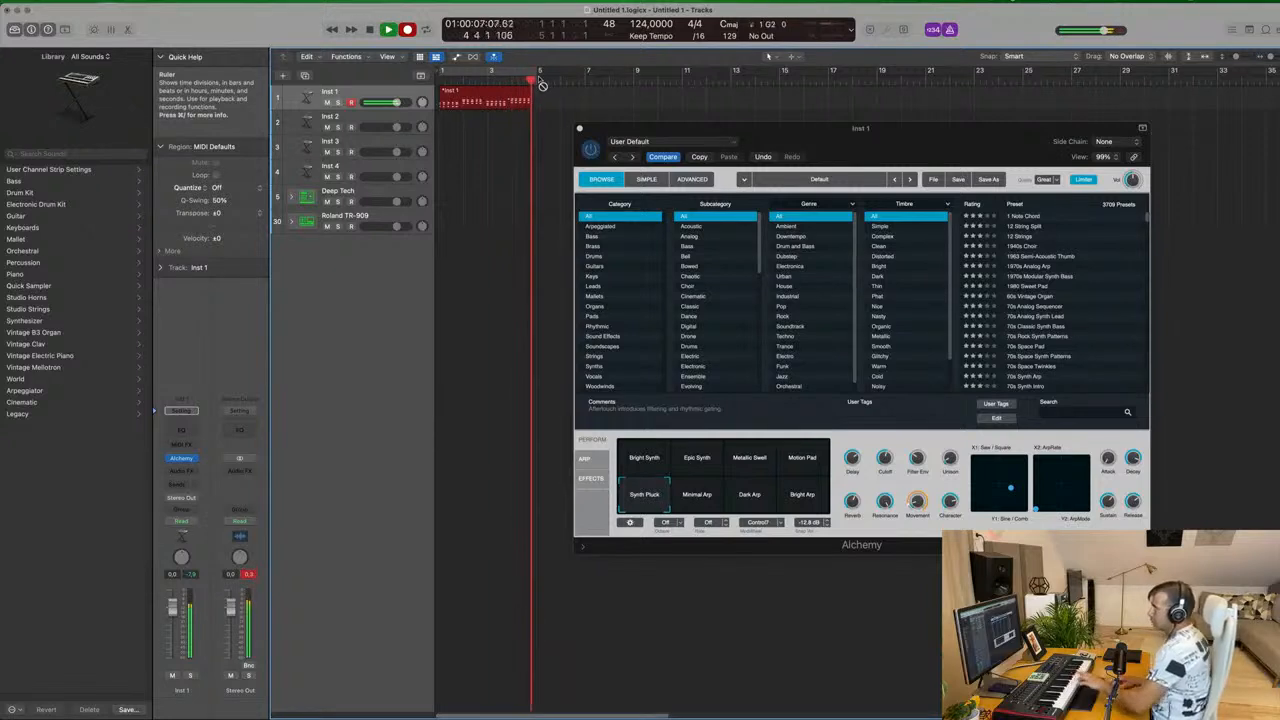
{"action": "key", "text": "space"}
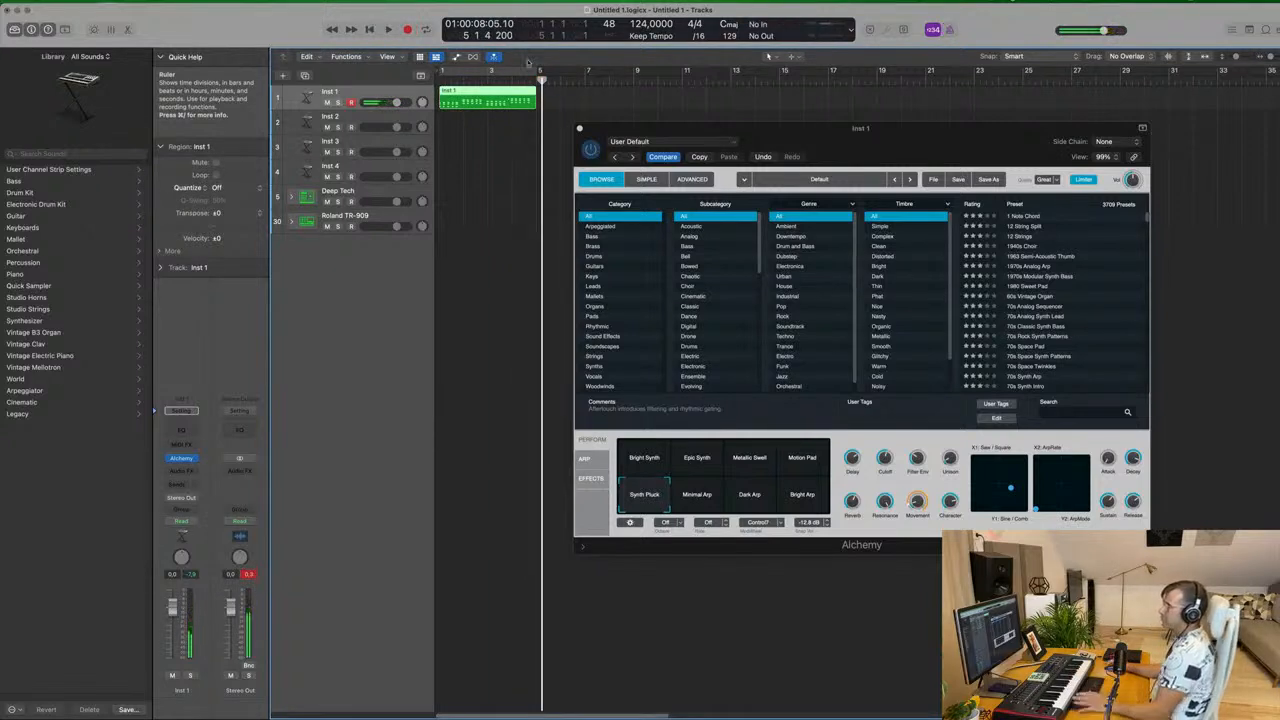
{"action": "double_click", "coordinate": [461, 91]}
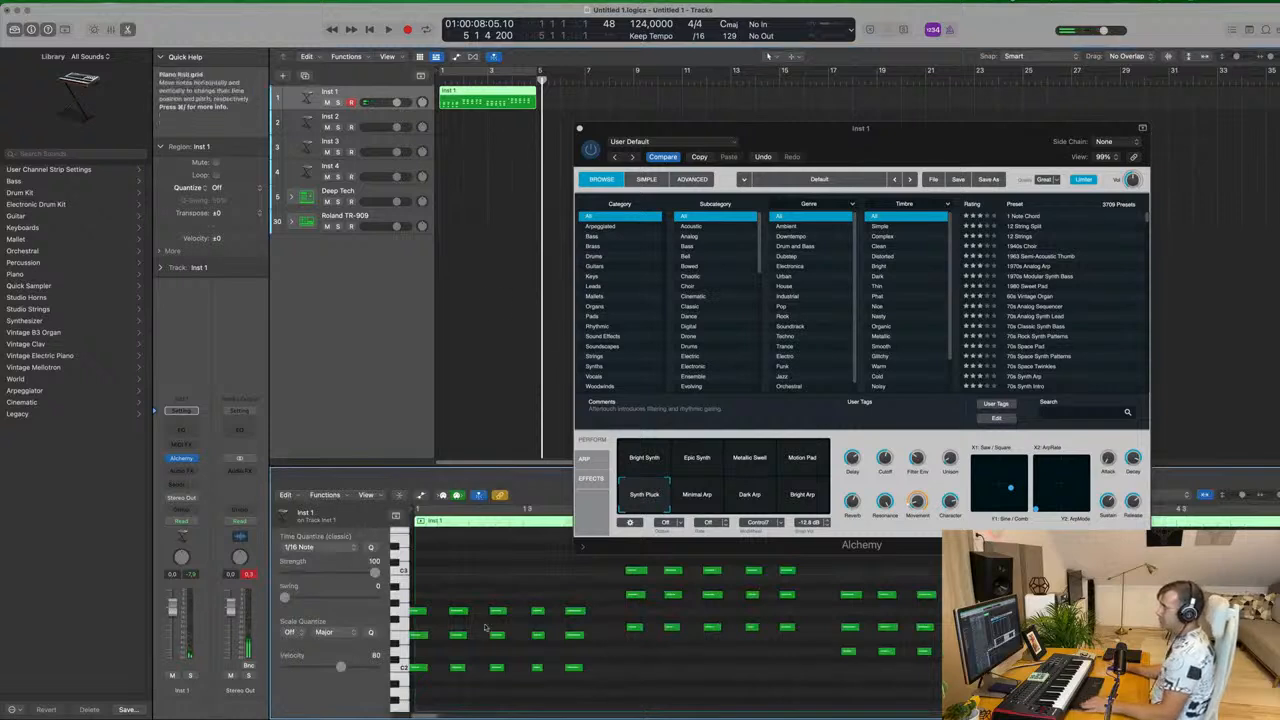
Shift all recorded notes together in the Piano Roll so the first chord starts at the beginning of bar 1.
{"action": "key", "text": "super+a"}
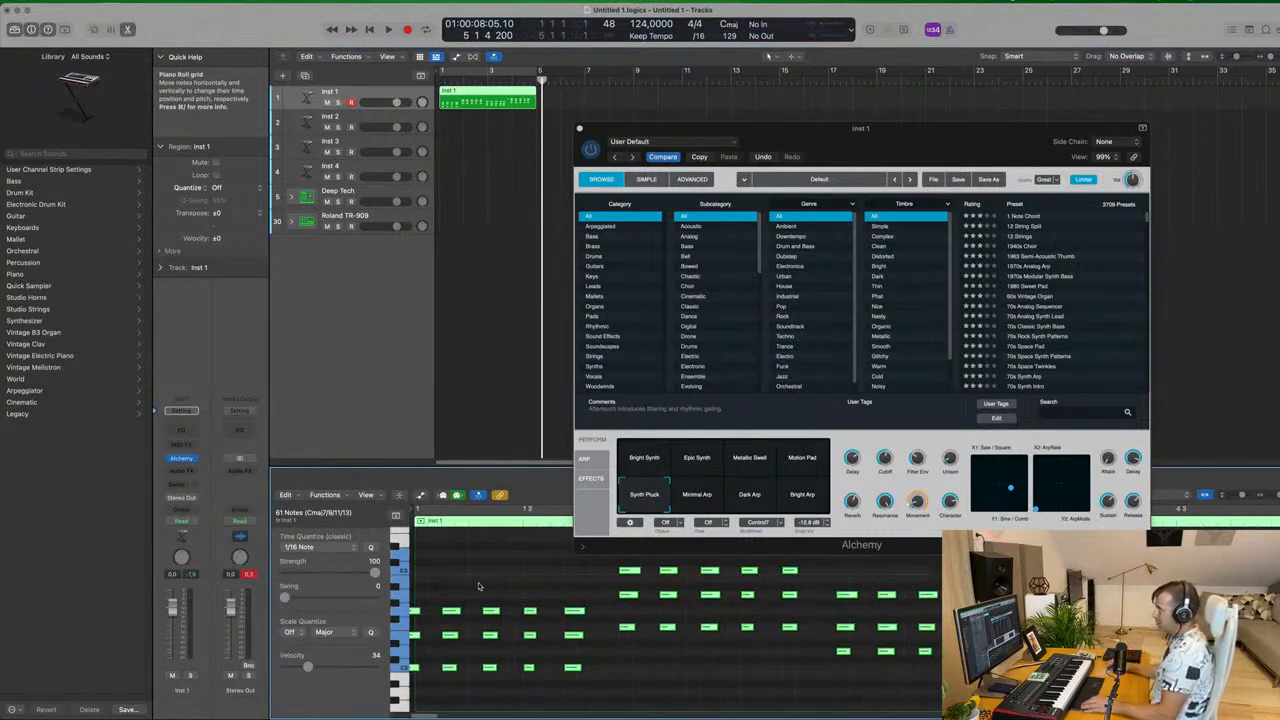
{"action": "left_click_drag", "start_coordinate": [421, 613], "coordinate": [426, 614]}
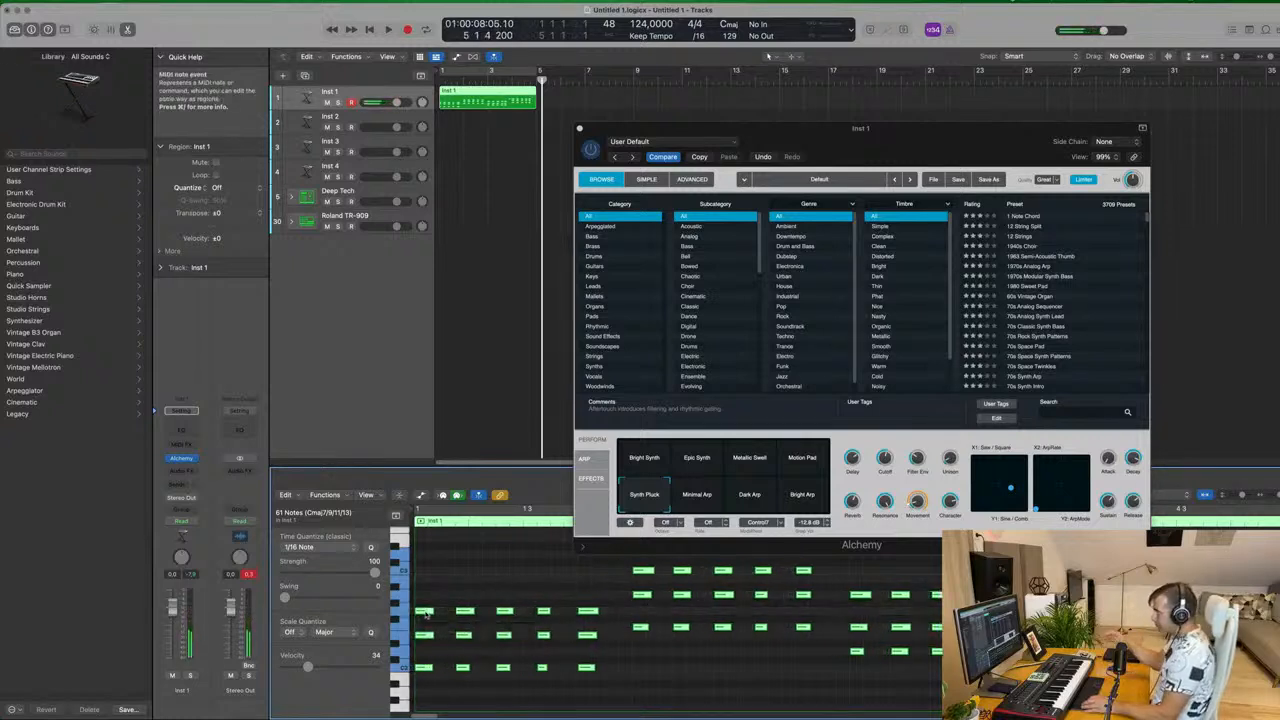
{"action": "left_click", "coordinate": [535, 583]}
{"action": "key", "text": "super+a"}
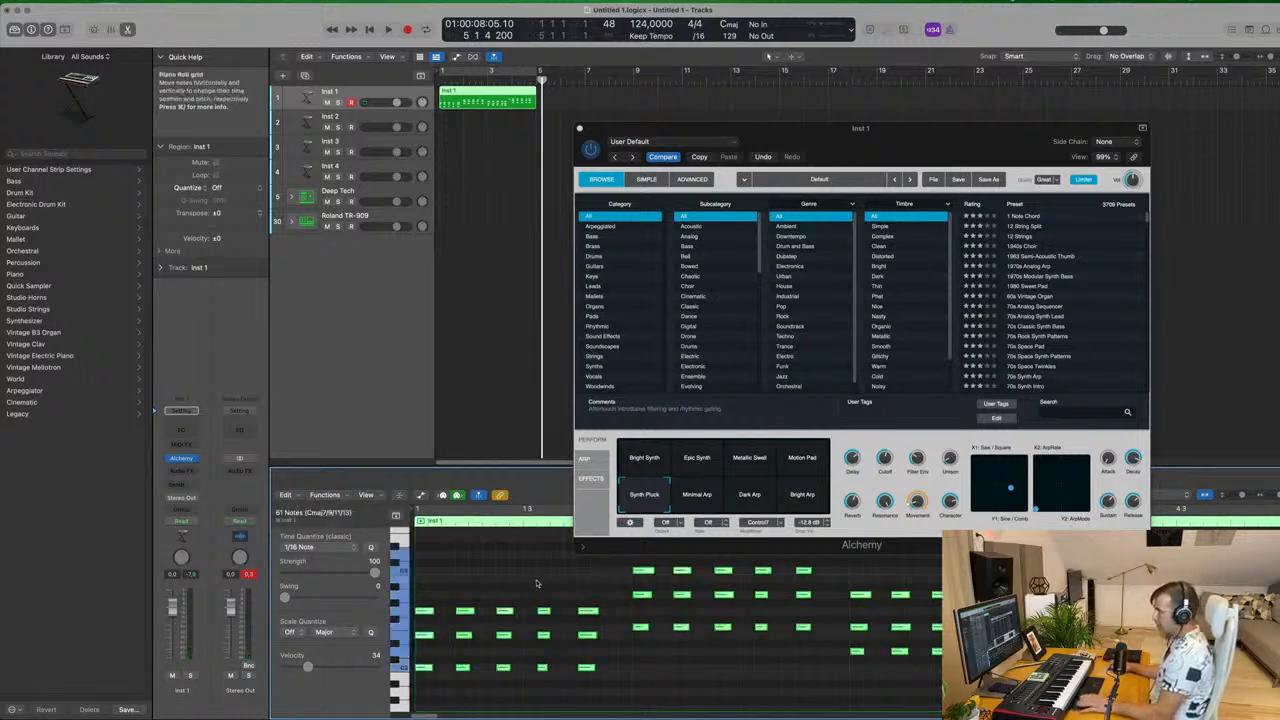
{"action": "left_click", "coordinate": [603, 600]}
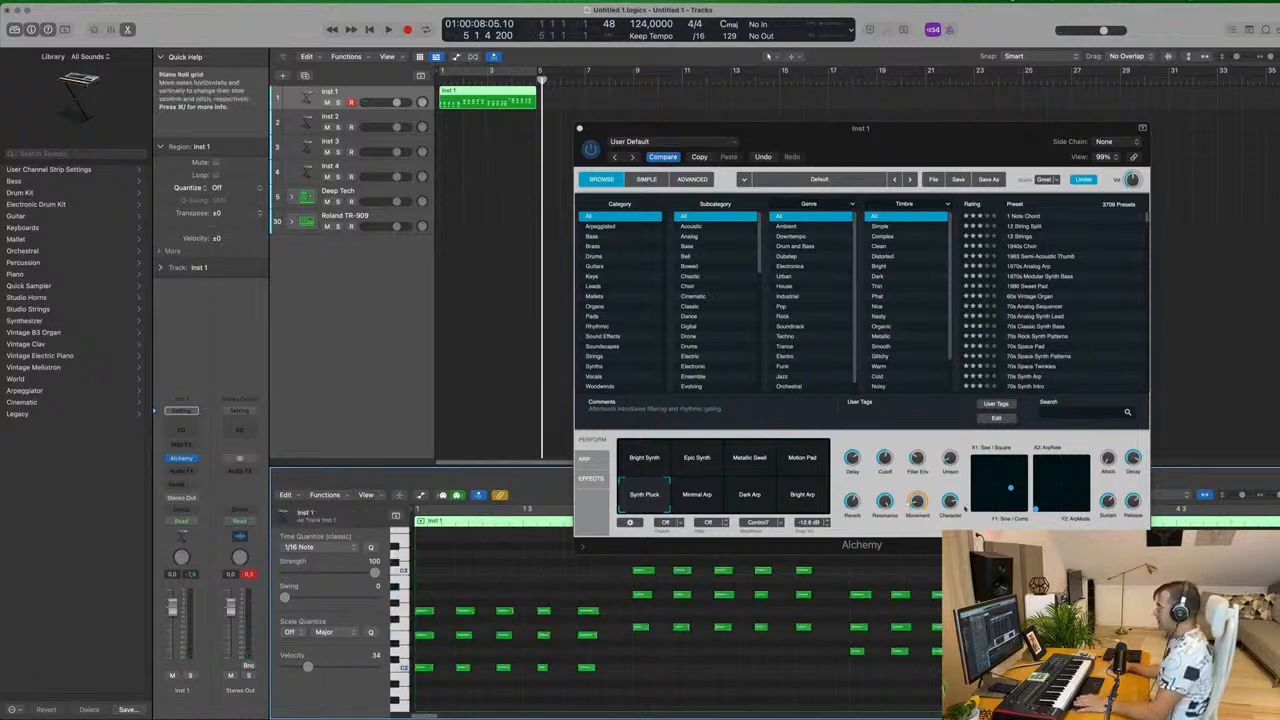
Loop playback over the recorded four bars with Cycle mode, and move the Alchemy window clear of the region.
{"action": "left_click_drag", "start_coordinate": [961, 132], "coordinate": [621, 159]}
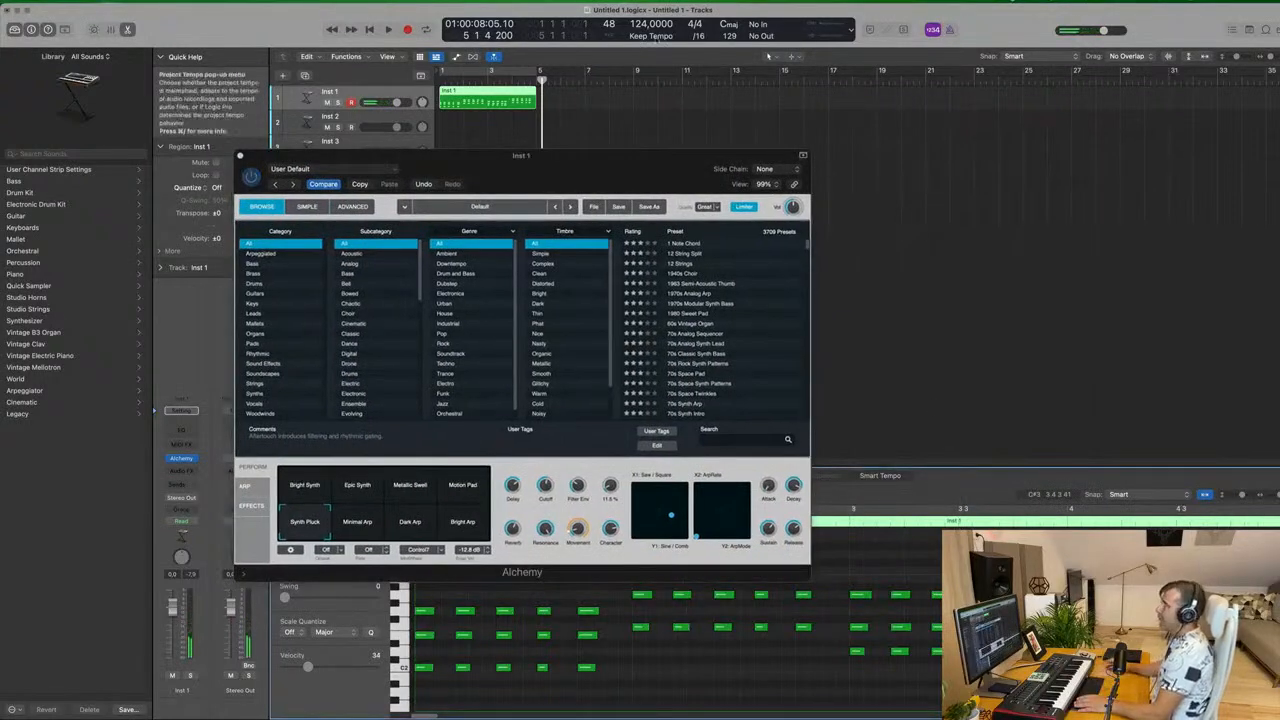
{"action": "left_click_drag", "start_coordinate": [416, 150], "coordinate": [836, 150]}
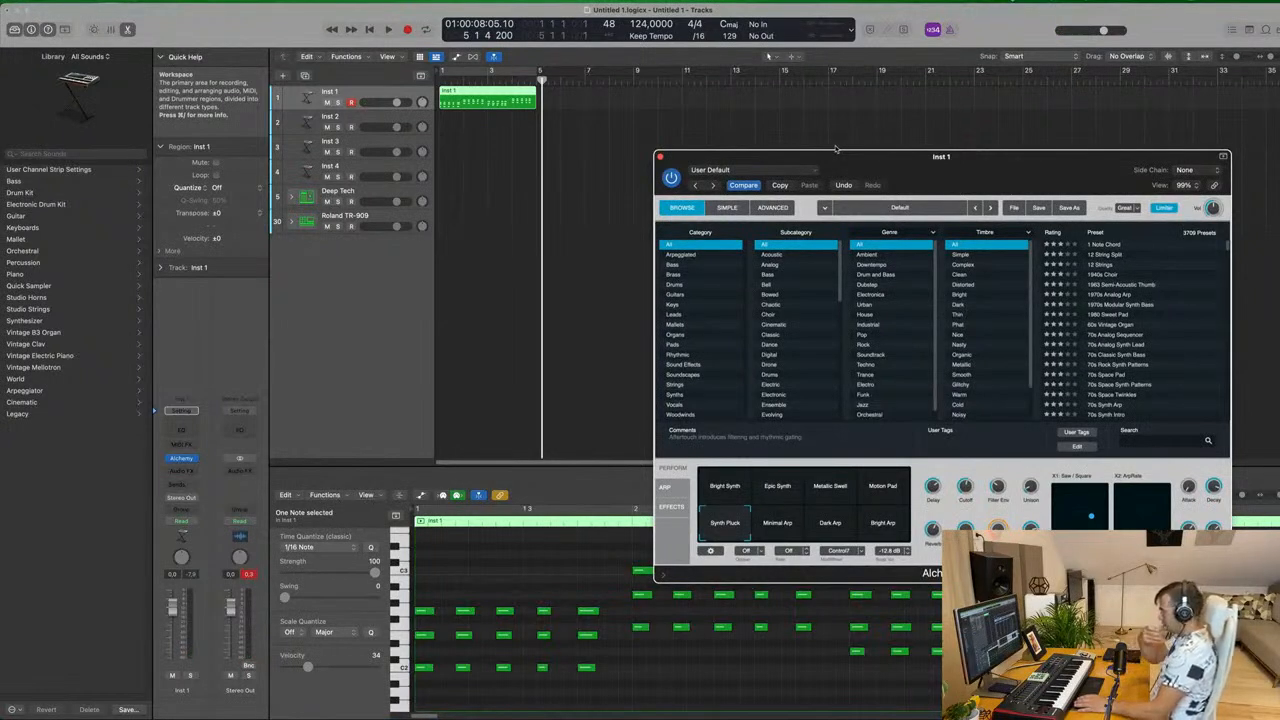
{"action": "left_click", "coordinate": [495, 139]}
{"action": "key", "text": "space"}
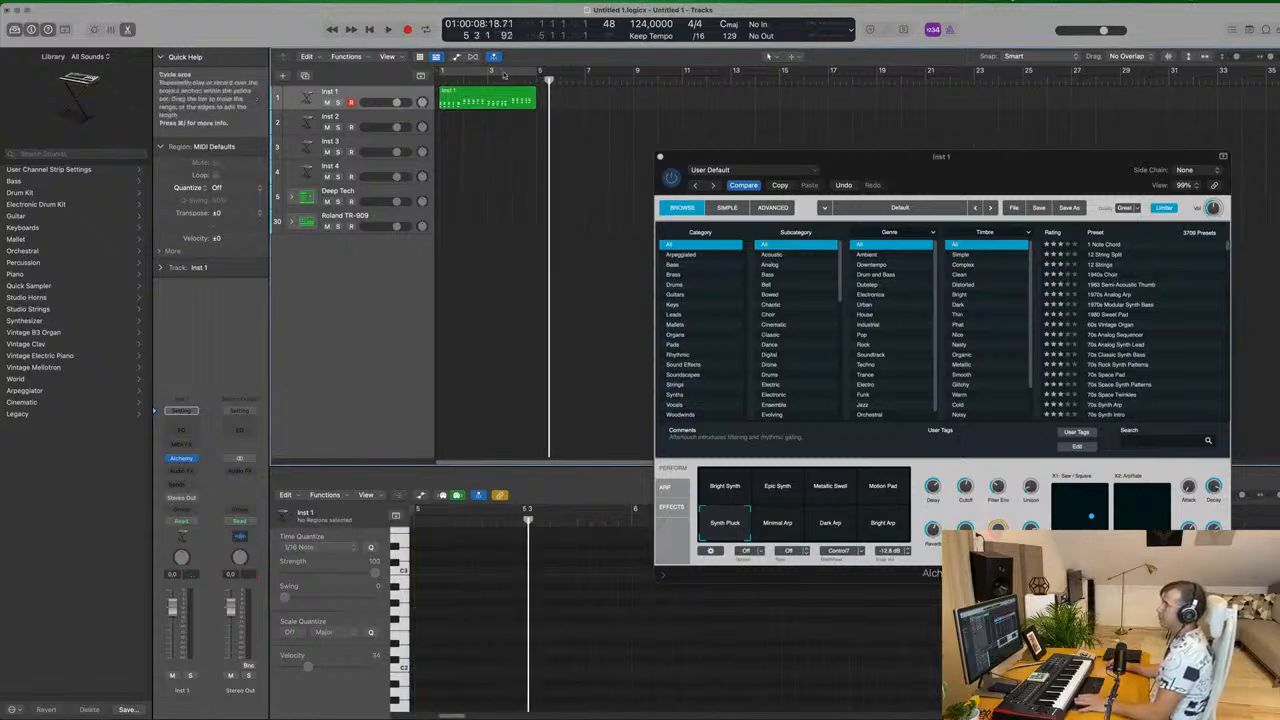
{"action": "key", "text": "c"}
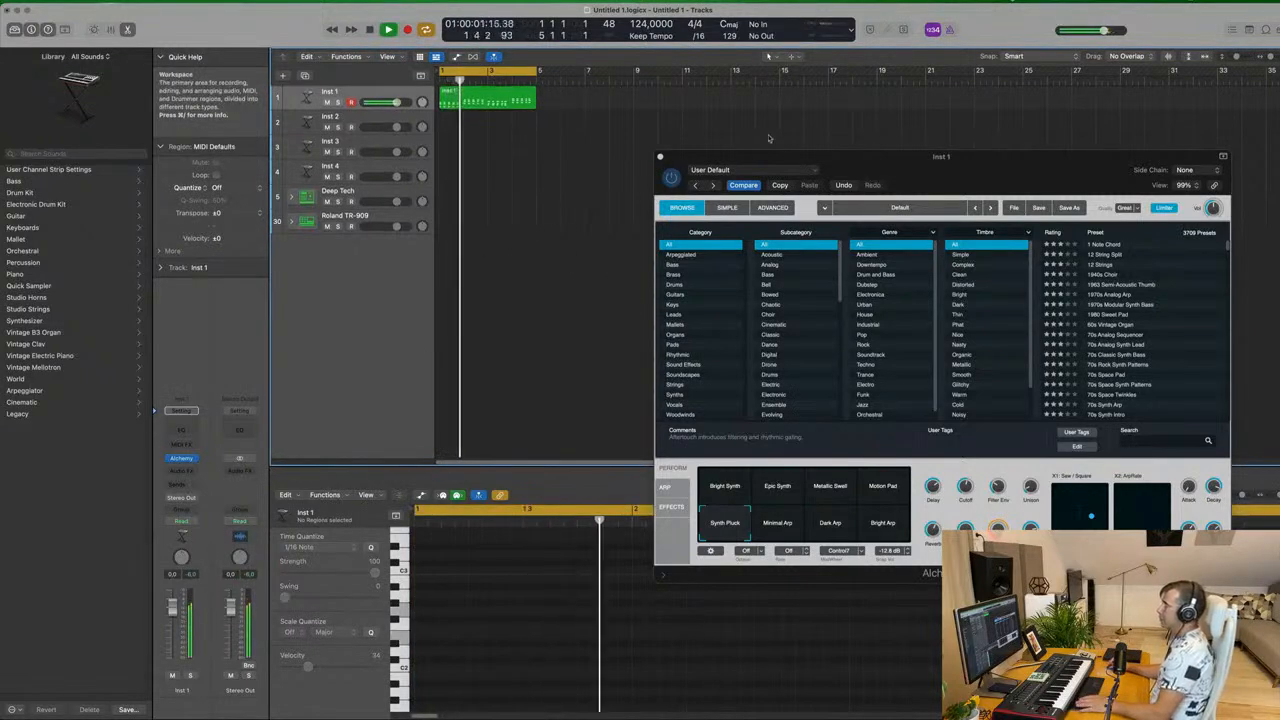
{"action": "left_click_drag", "start_coordinate": [778, 156], "coordinate": [954, 87]}
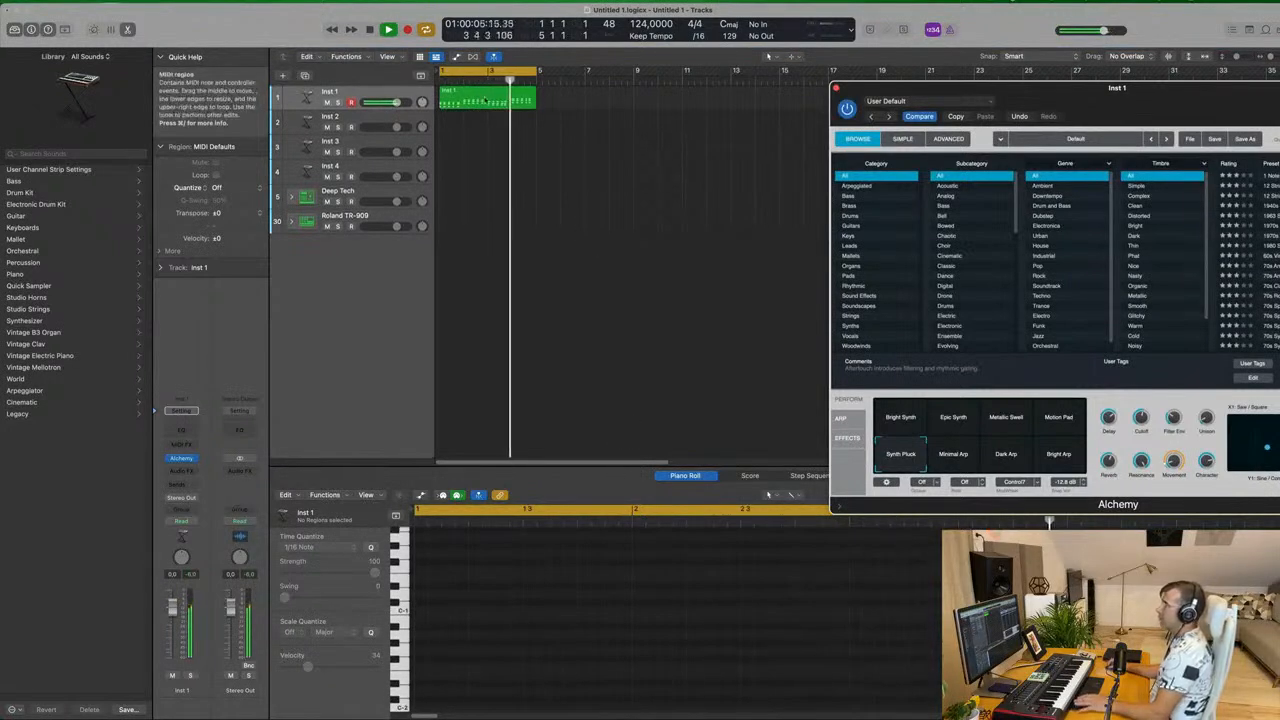
Show the recorded region's notes in the Piano Roll and listen to the chord part while checking them.
{"action": "left_click", "coordinate": [480, 100]}
{"action": "key", "text": "space"}
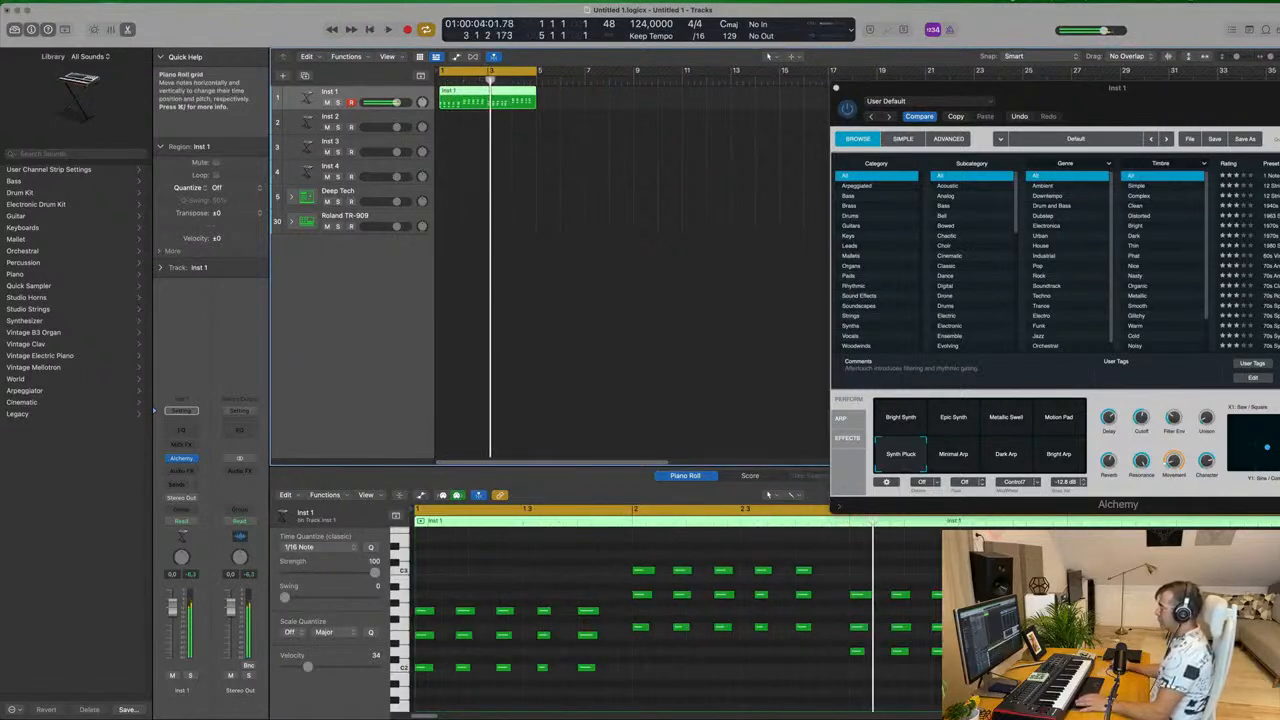
{"action": "key", "text": "space"}
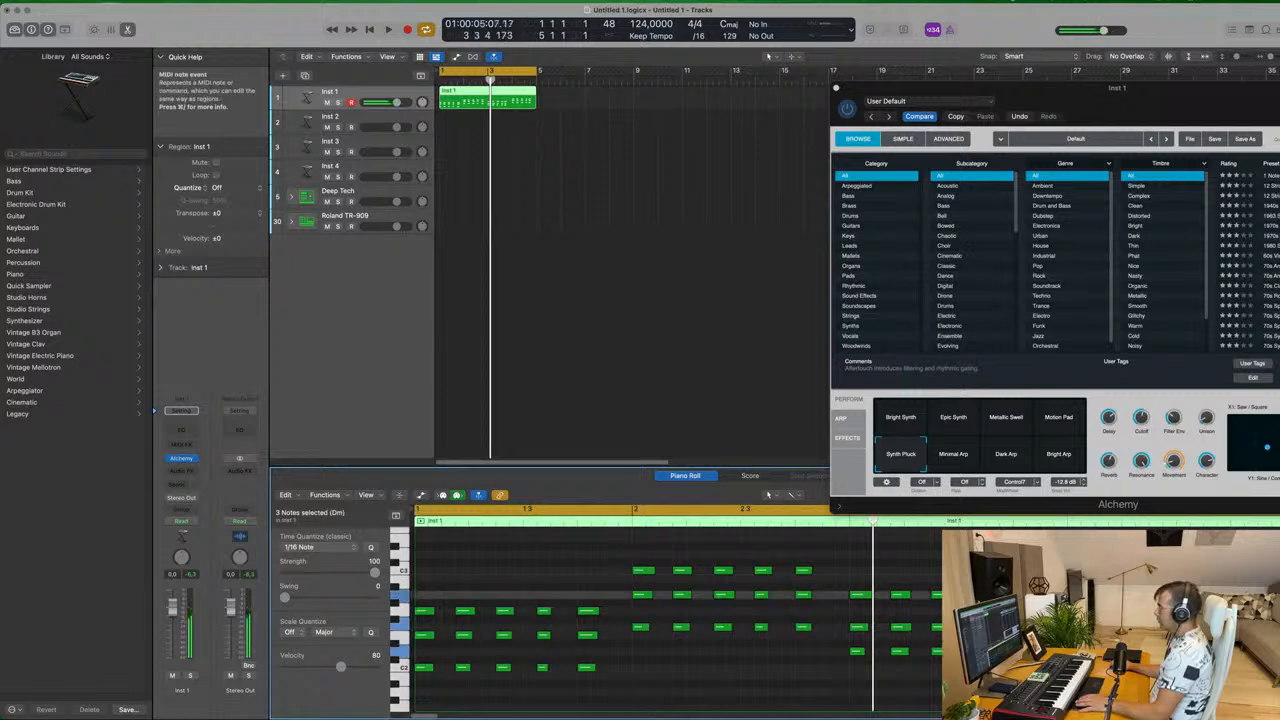
{"action": "scroll", "coordinate": [675, 612], "scroll_direction": "right", "scroll_amount": 3}
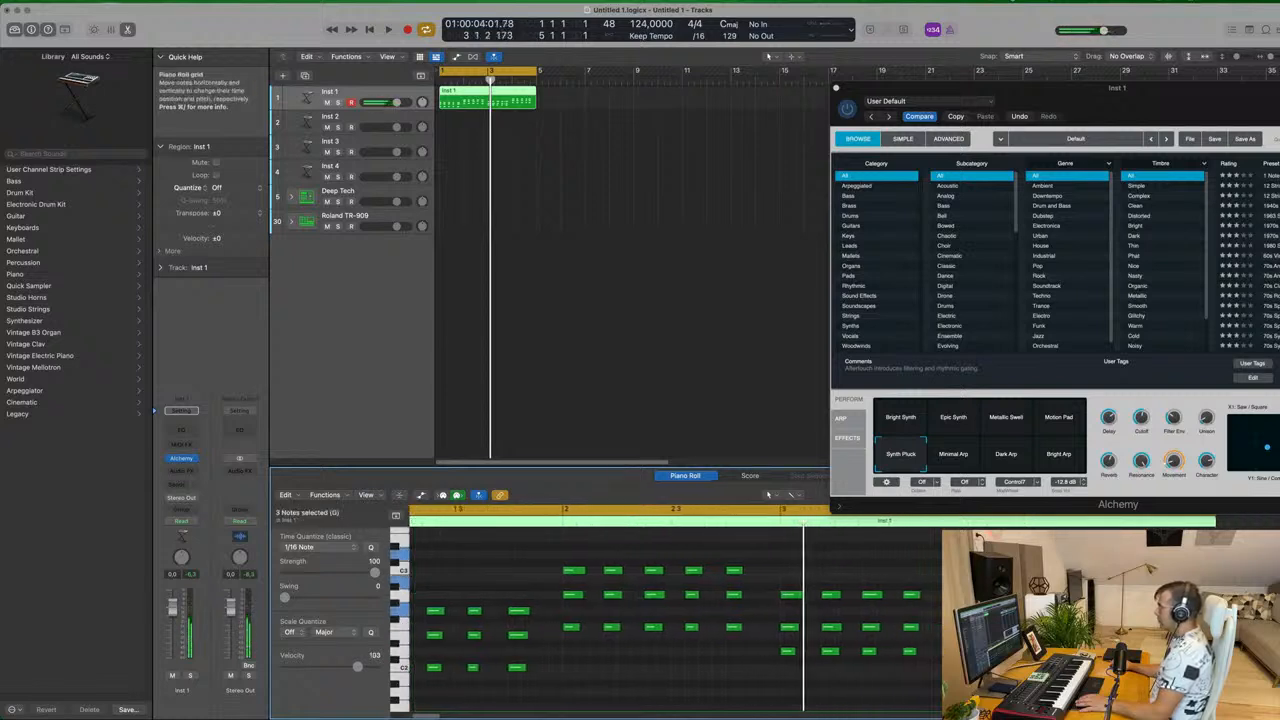
{"action": "scroll", "coordinate": [675, 612], "scroll_direction": "up", "scroll_amount": 2}
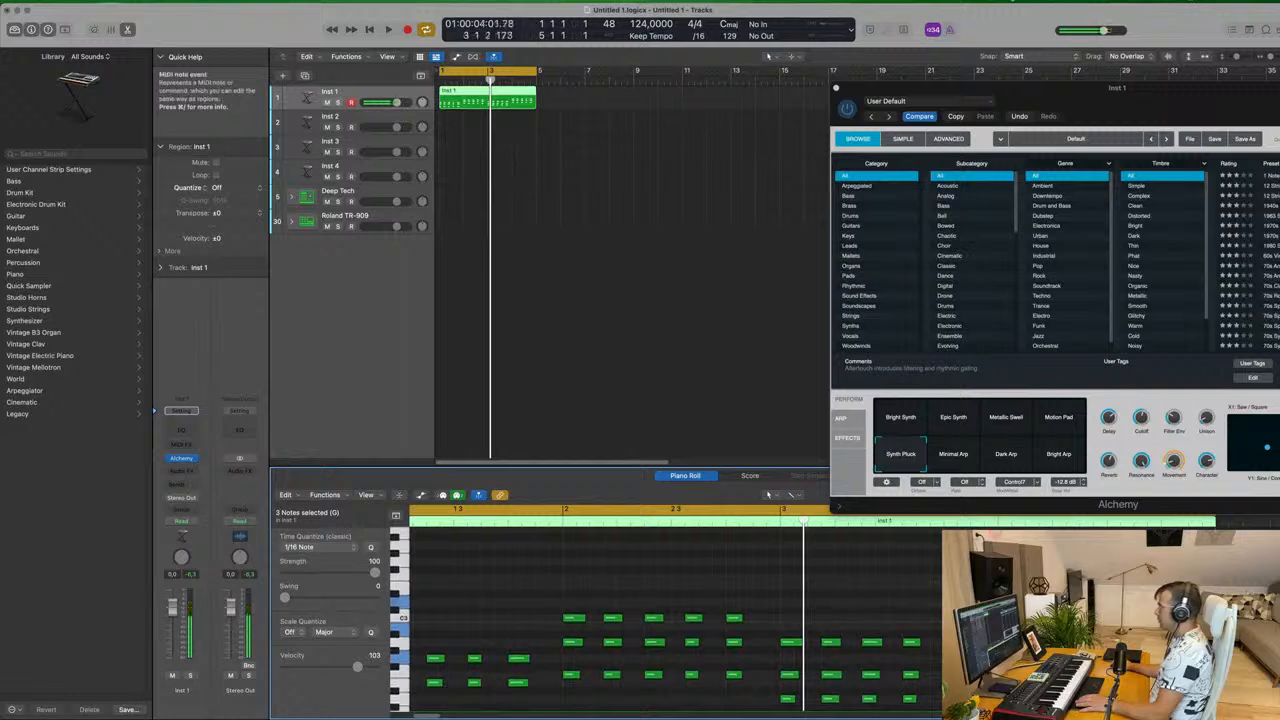
{"action": "key", "text": "space"}
{"action": "left_click_drag", "start_coordinate": [1138, 103], "coordinate": [1087, 86]}
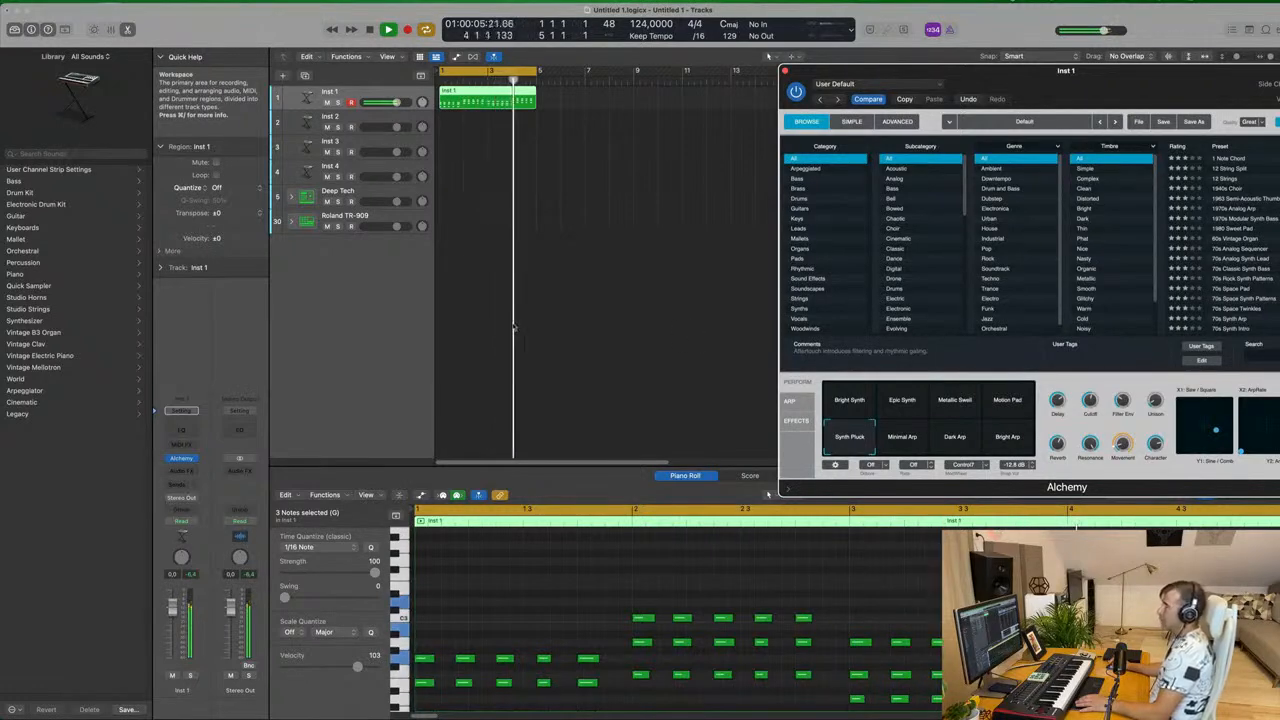
{"action": "key", "text": "space"}
Filter the Alchemy presets to the Leads category and increase the height of the first track.
{"action": "left_click_drag", "start_coordinate": [1050, 89], "coordinate": [783, 125]}
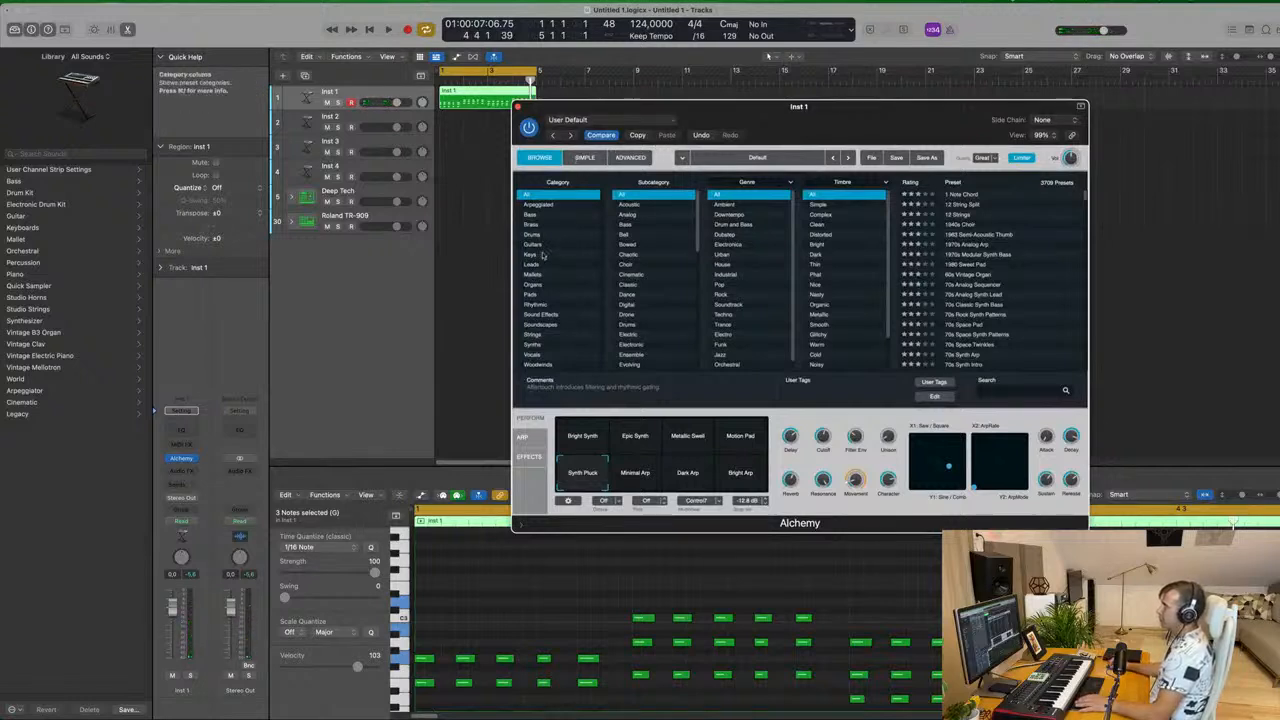
{"action": "left_click", "coordinate": [540, 265]}
{"action": "left_click_drag", "start_coordinate": [612, 107], "coordinate": [731, 82]}
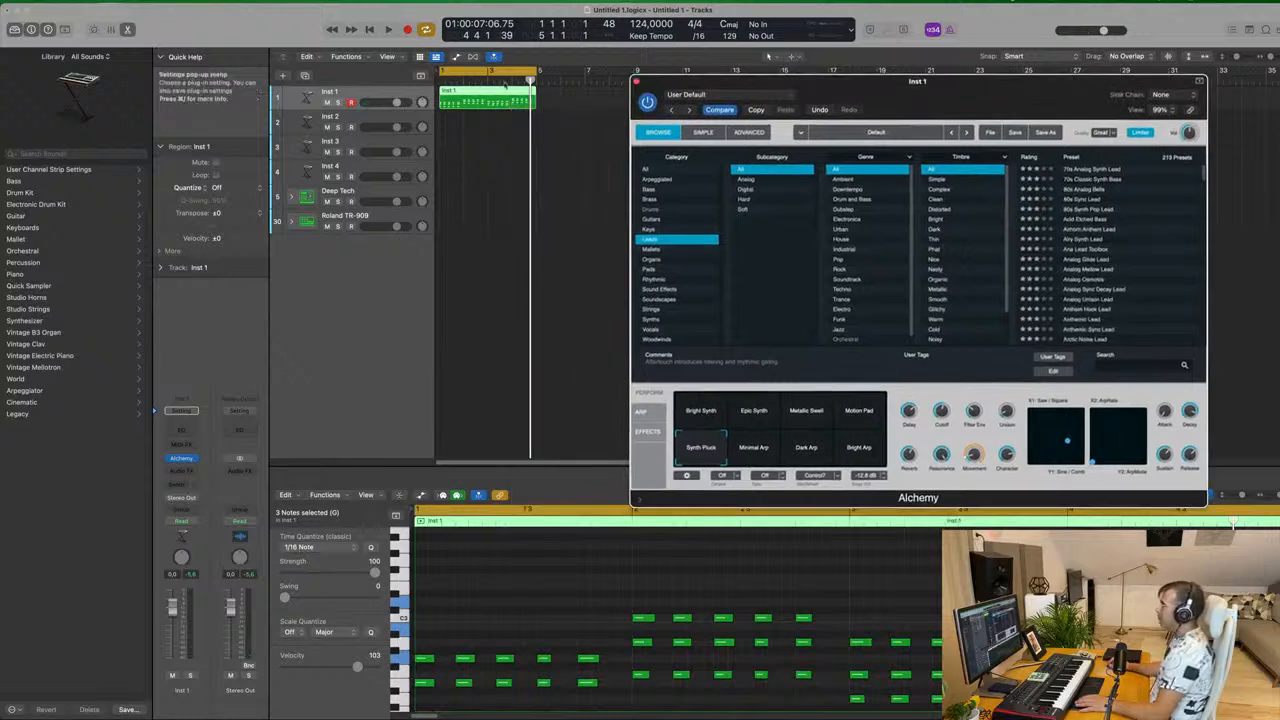
{"action": "left_click", "coordinate": [322, 94]}
{"action": "left_click_drag", "start_coordinate": [320, 109], "coordinate": [320, 149]}
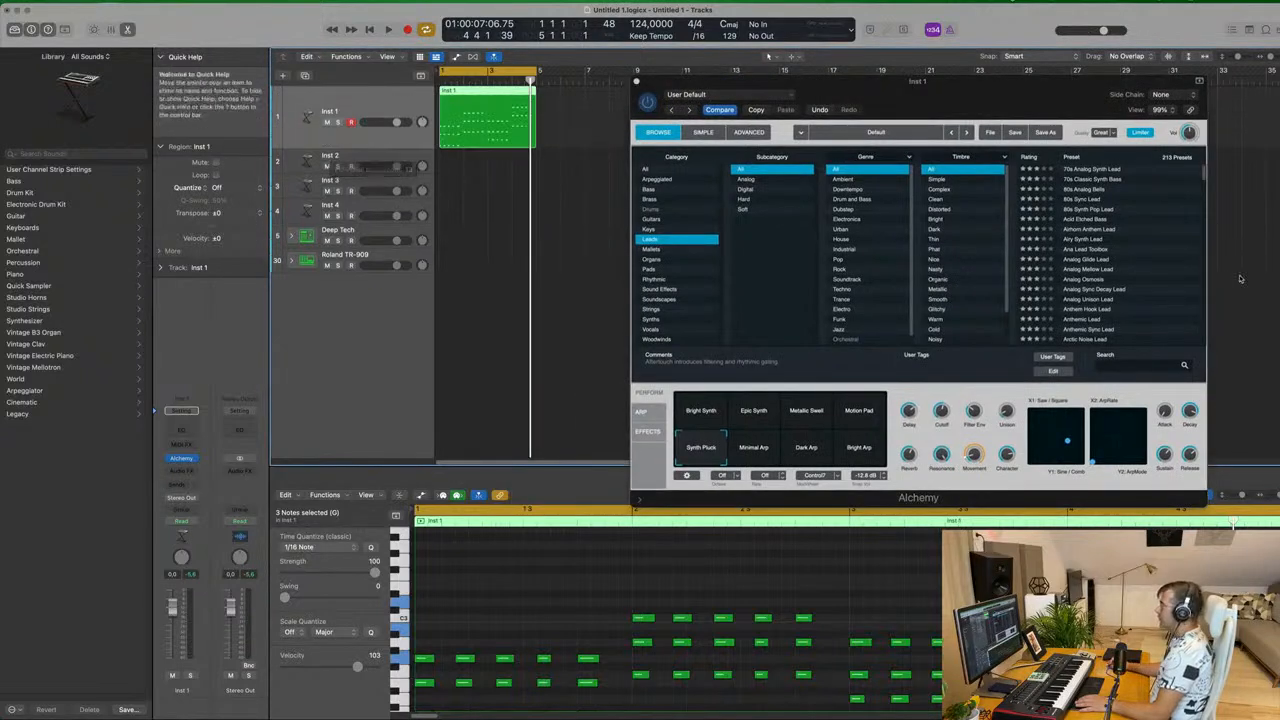
Audition the Revenge, Ricochet Lead and Saw Wave Lead presets, settle on Sizzle Oscillator and close the Alchemy window.
{"action": "scroll", "coordinate": [1140, 265], "scroll_direction": "down", "scroll_amount": 15}
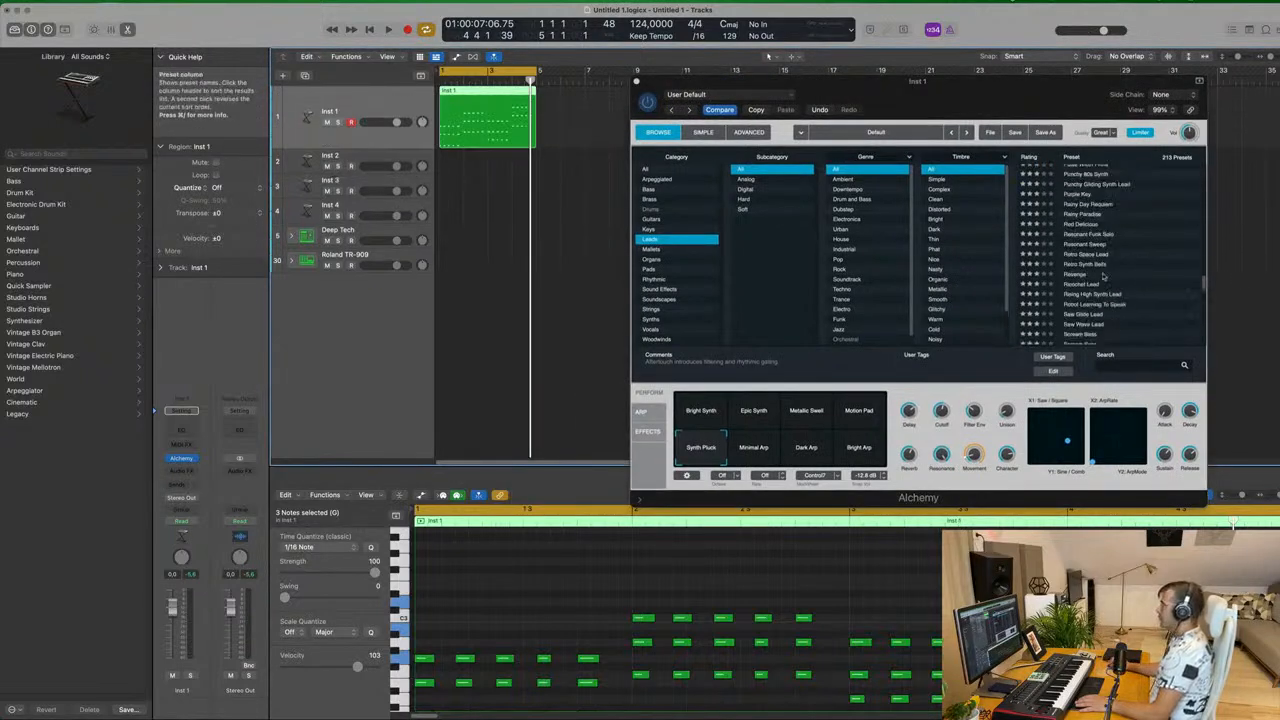
{"action": "left_click", "coordinate": [1077, 275]}
{"action": "left_click_drag", "start_coordinate": [1017, 93], "coordinate": [979, 82]}
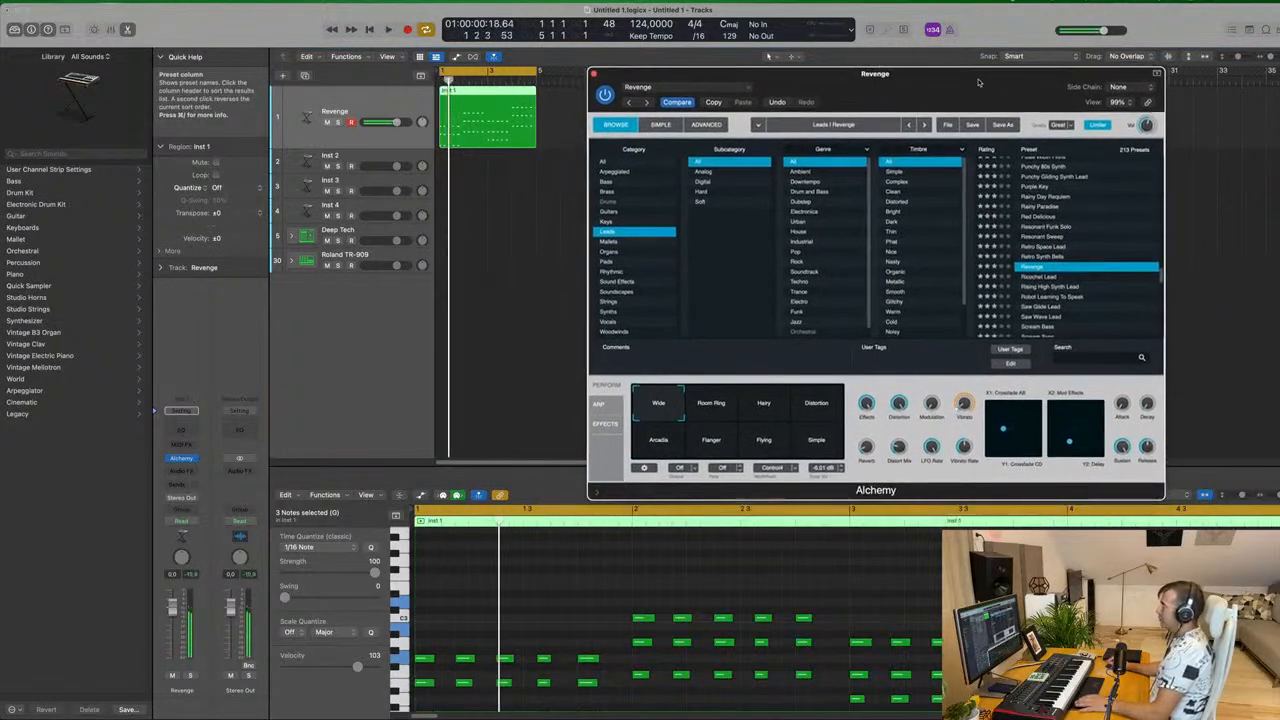
{"action": "left_click", "coordinate": [1068, 277]}
{"action": "scroll", "coordinate": [1068, 258], "scroll_direction": "down", "scroll_amount": 2}
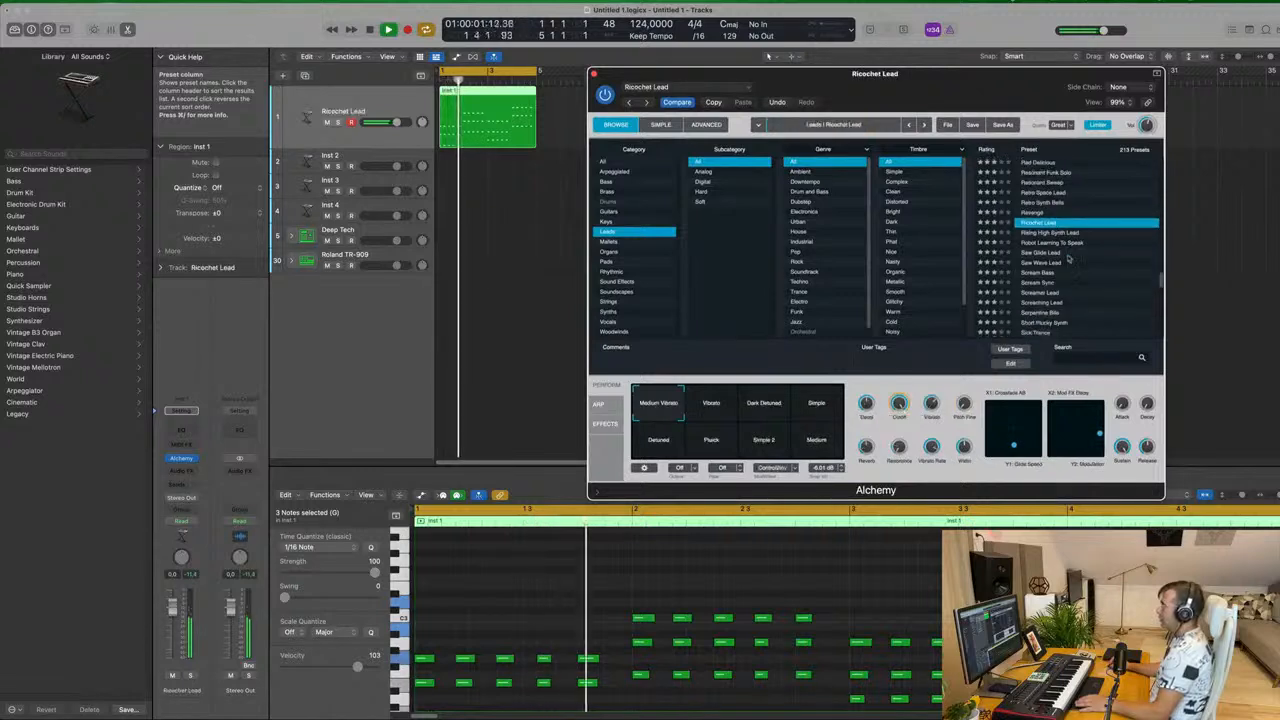
{"action": "left_click", "coordinate": [1068, 262]}
{"action": "scroll", "coordinate": [1065, 290], "scroll_direction": "down", "scroll_amount": 3}
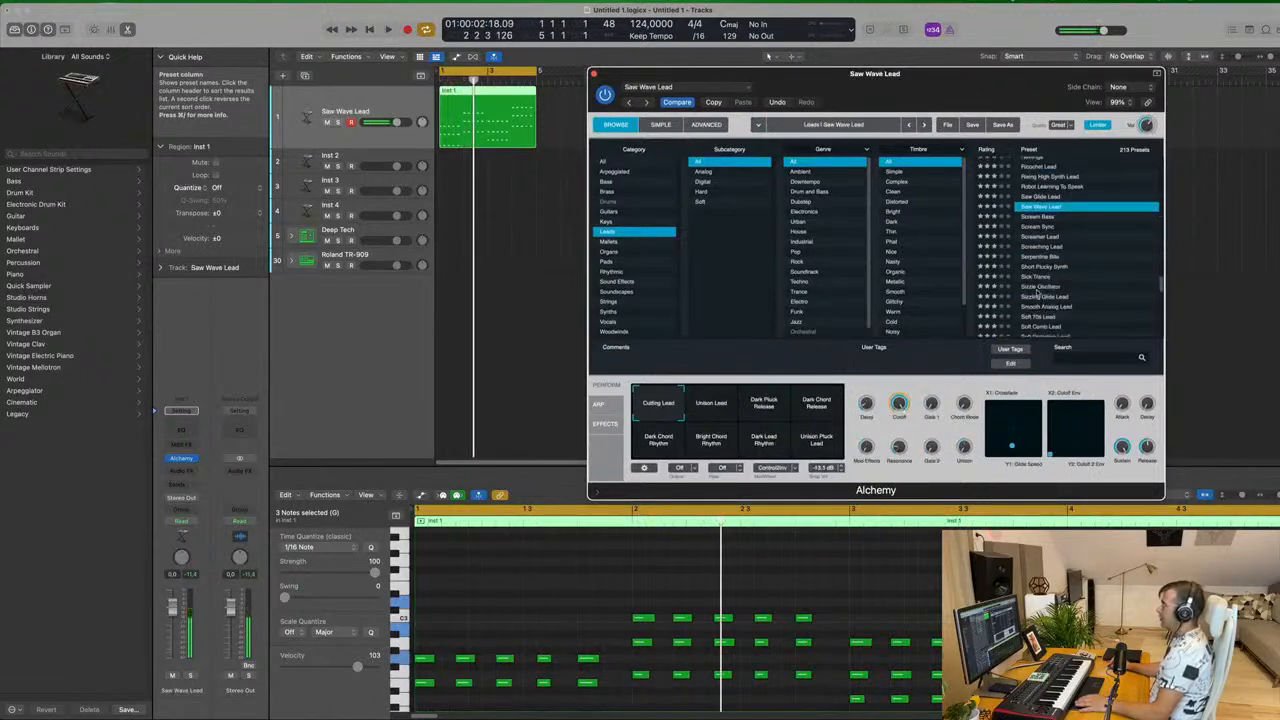
{"action": "left_click", "coordinate": [1040, 287]}
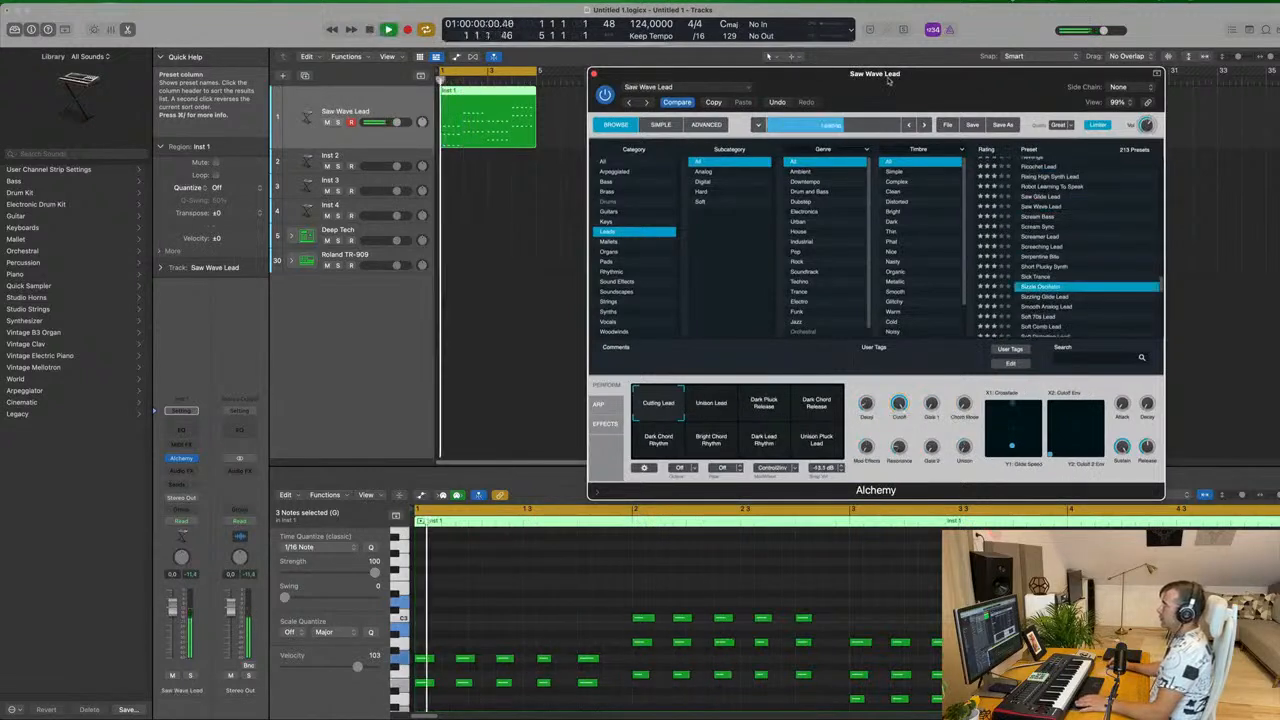
{"action": "left_click", "coordinate": [598, 74]}
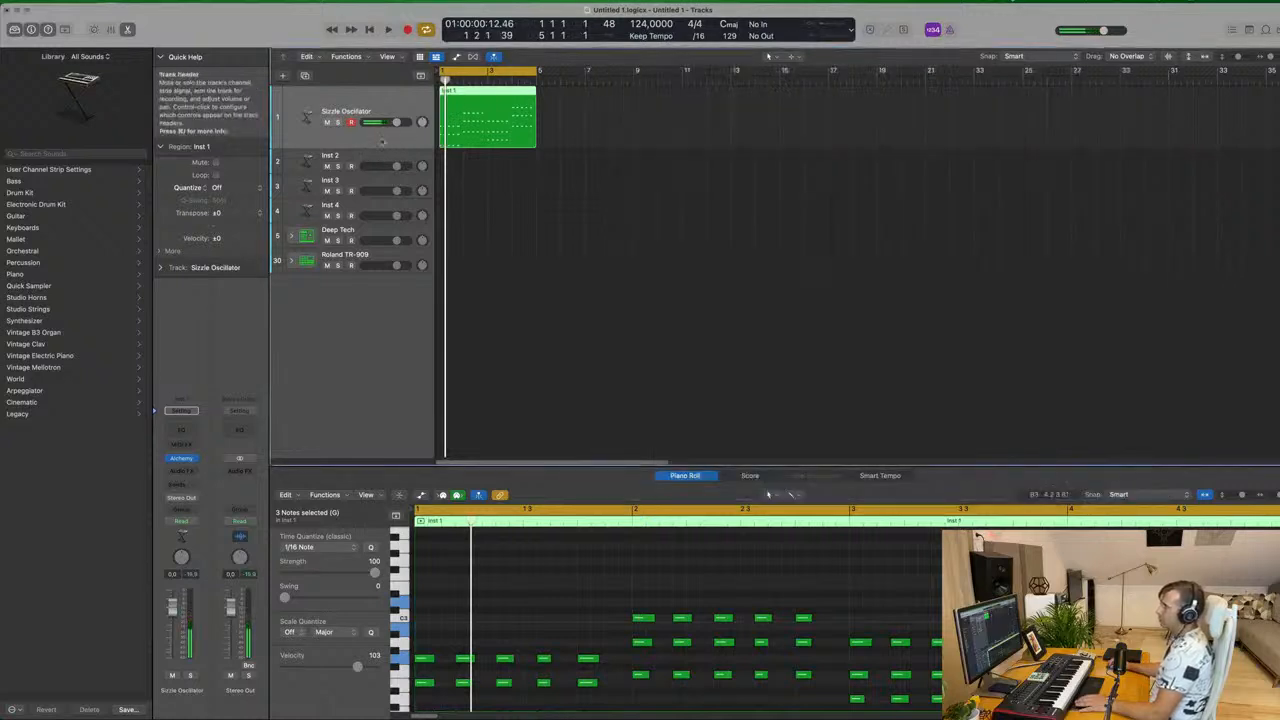
Duplicate the Sizzle Oscillator track with its settings and replace the new track's instrument with LennarDigital's Sylenth1.
{"action": "left_click", "coordinate": [304, 75]}
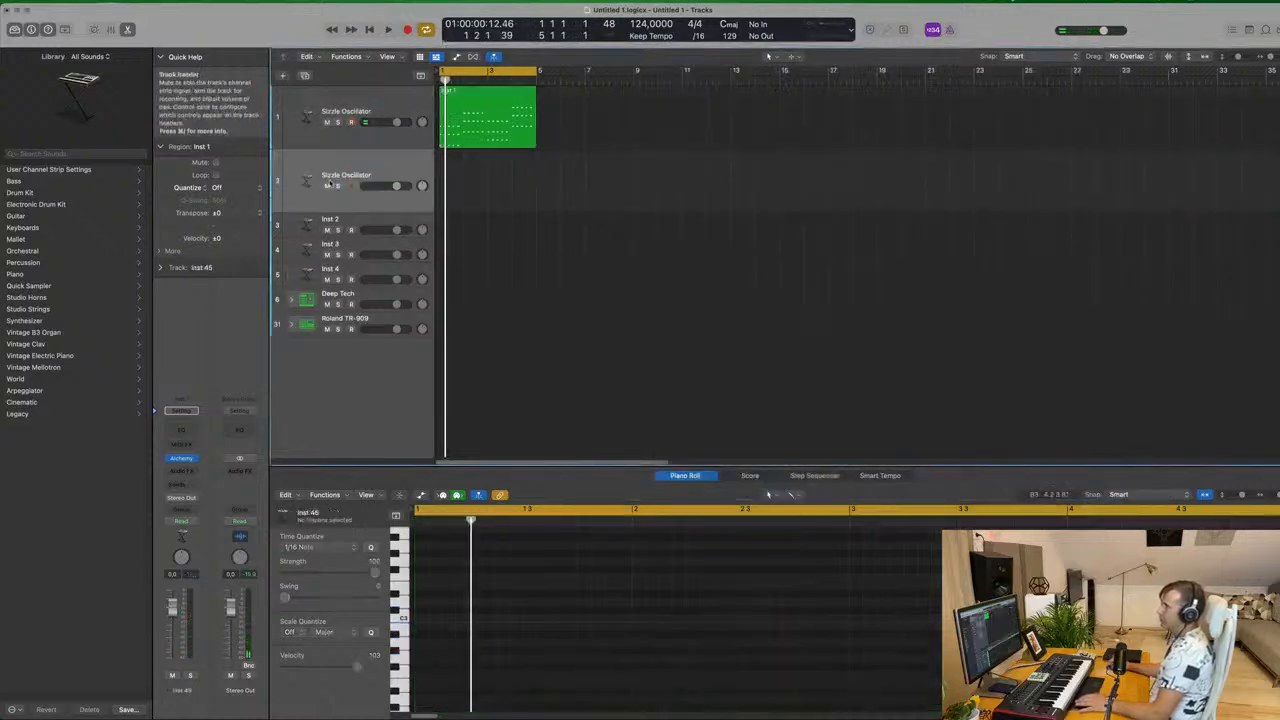
{"action": "left_click", "coordinate": [181, 458]}
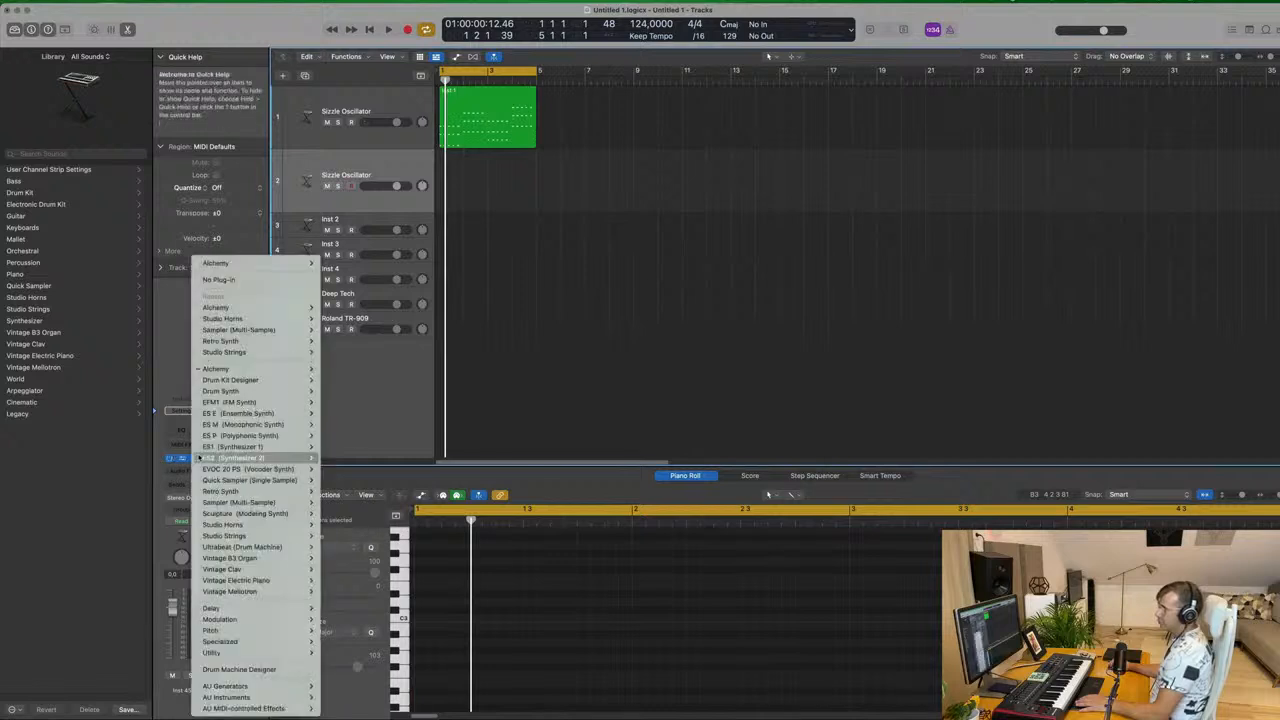
{"action": "mouse_move", "coordinate": [233, 698]}
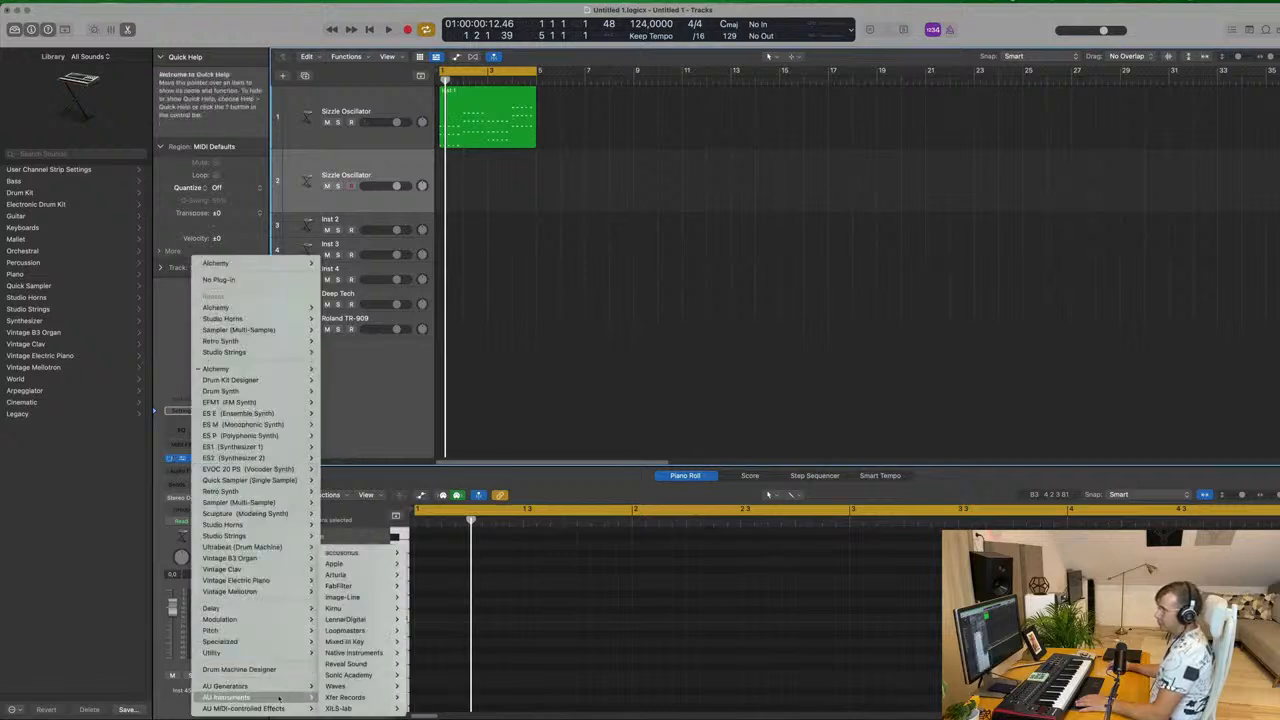
{"action": "mouse_move", "coordinate": [392, 622]}
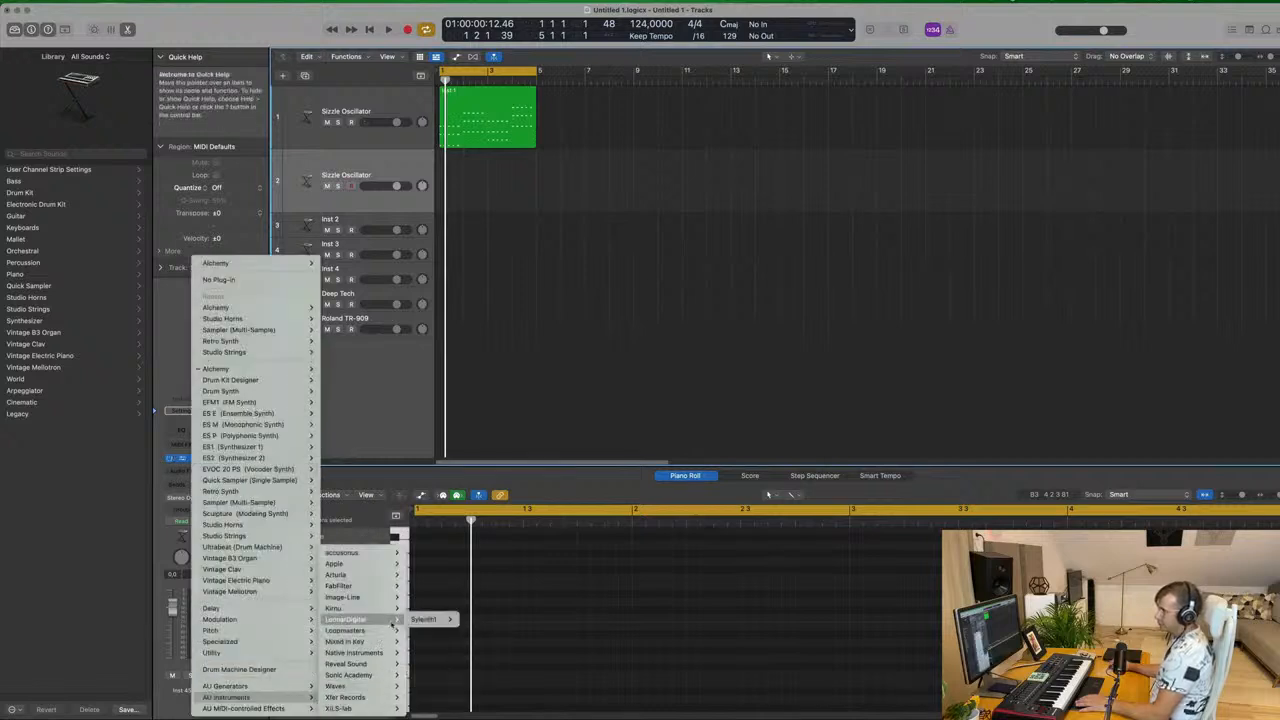
{"action": "left_click", "coordinate": [474, 620]}
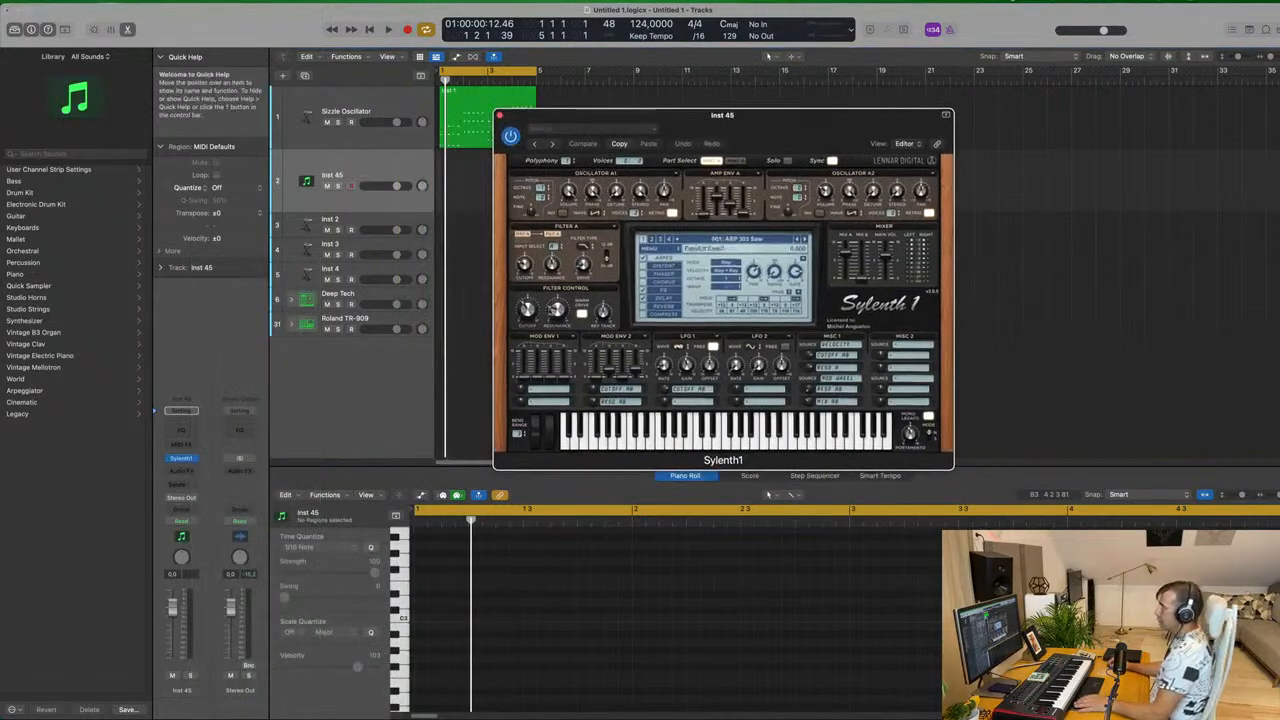
{"action": "left_click", "coordinate": [668, 248]}
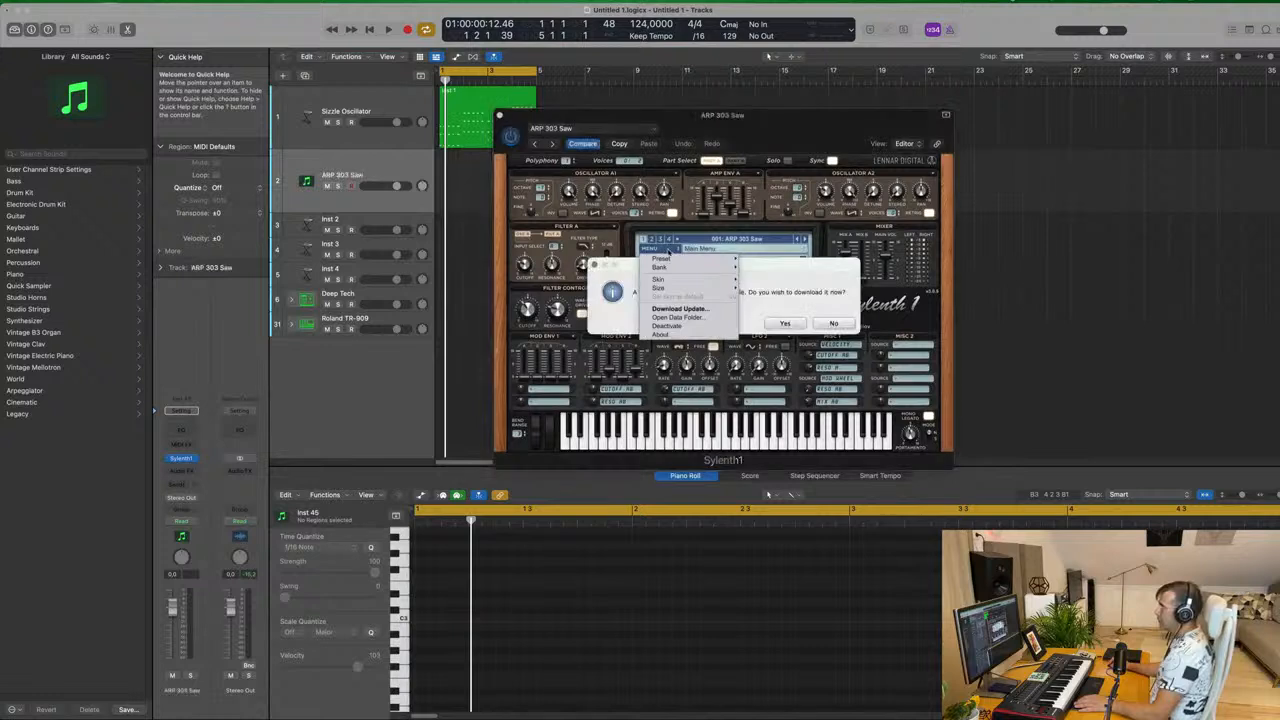
{"action": "mouse_move", "coordinate": [673, 266]}
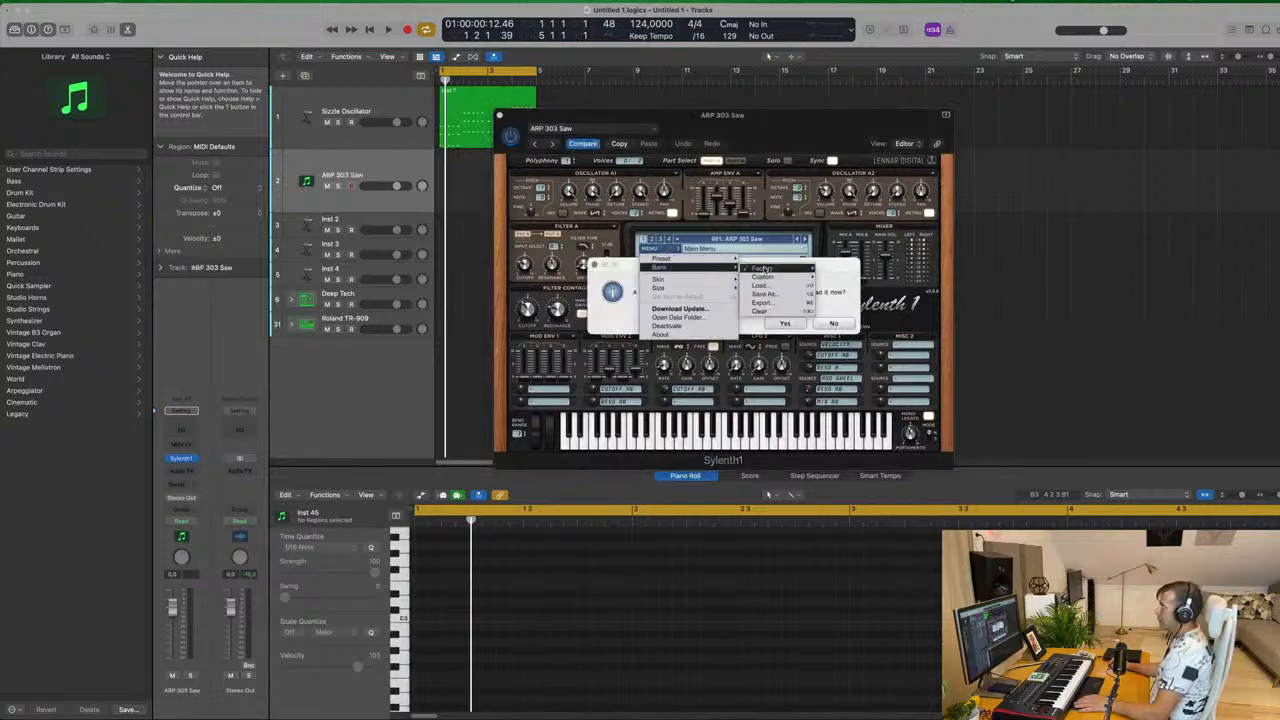
{"action": "mouse_move", "coordinate": [763, 270]}
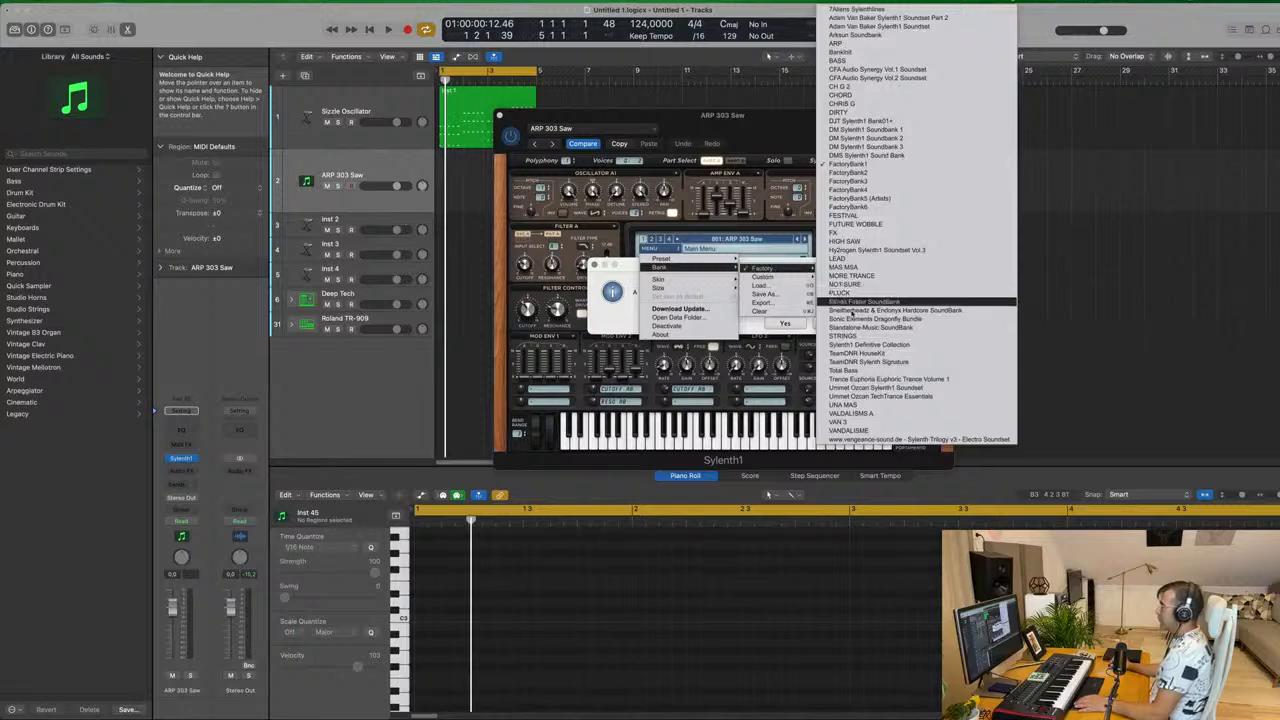
{"action": "left_click", "coordinate": [606, 258]}
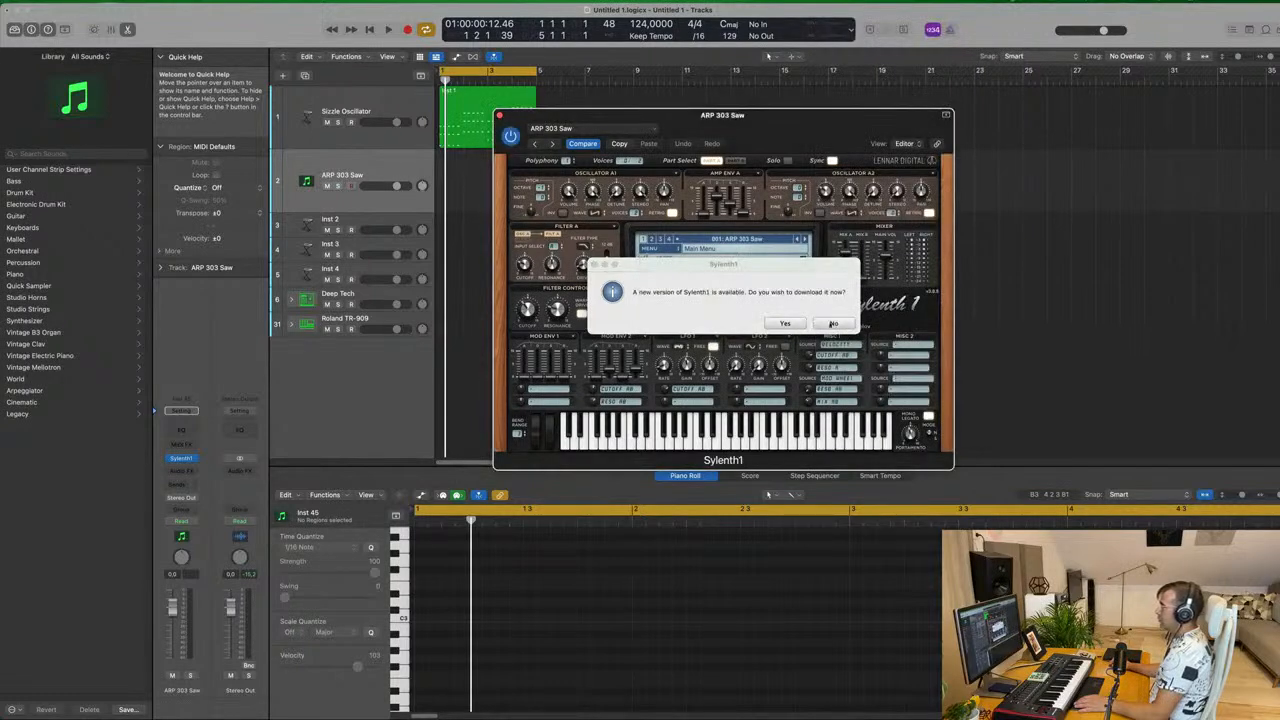
Decline the Sylenth1 update and load the LEAD - Brazil 1 preset from the second preset bank.
{"action": "left_click", "coordinate": [833, 323]}
{"action": "left_click", "coordinate": [738, 240]}
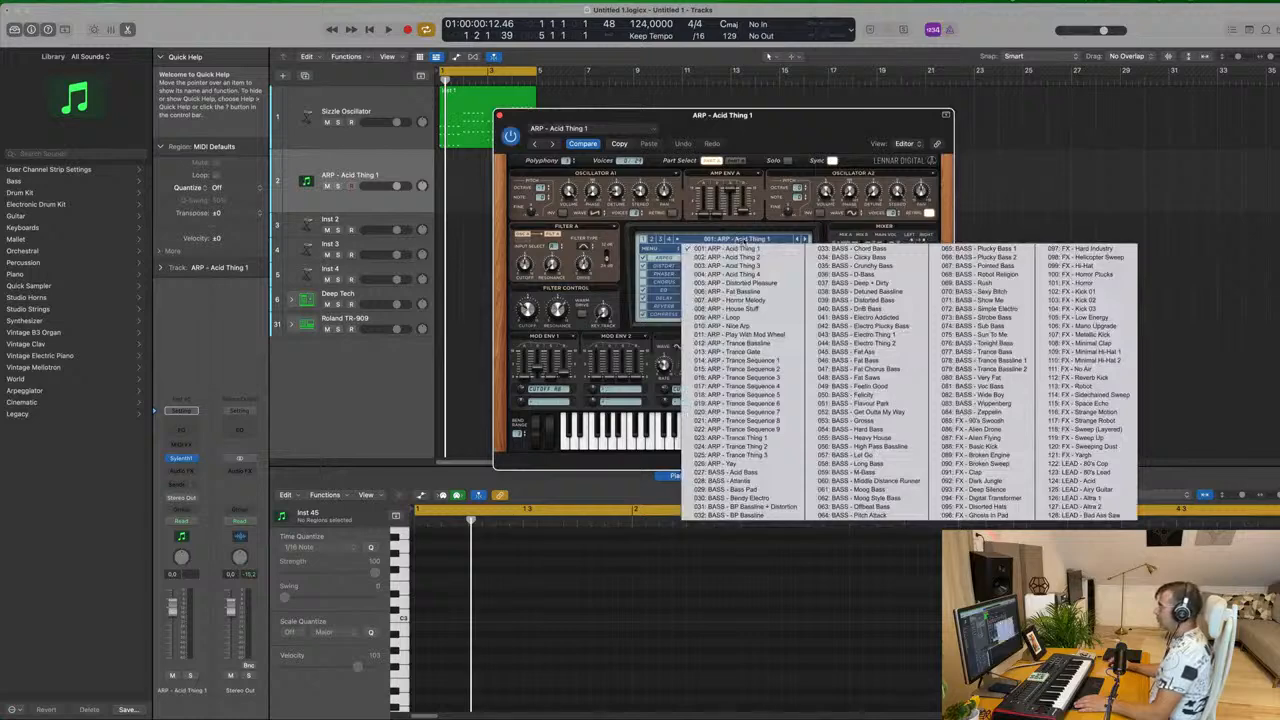
{"action": "left_click", "coordinate": [651, 240]}
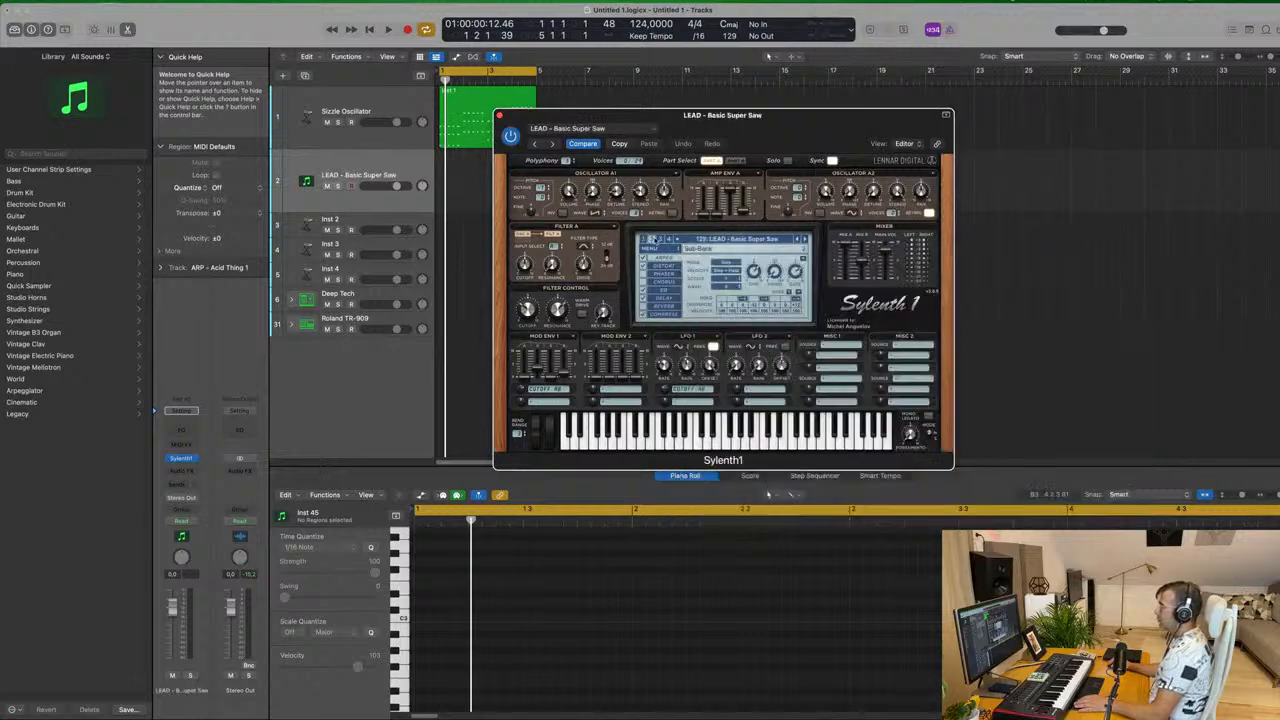
{"action": "left_click", "coordinate": [745, 240]}
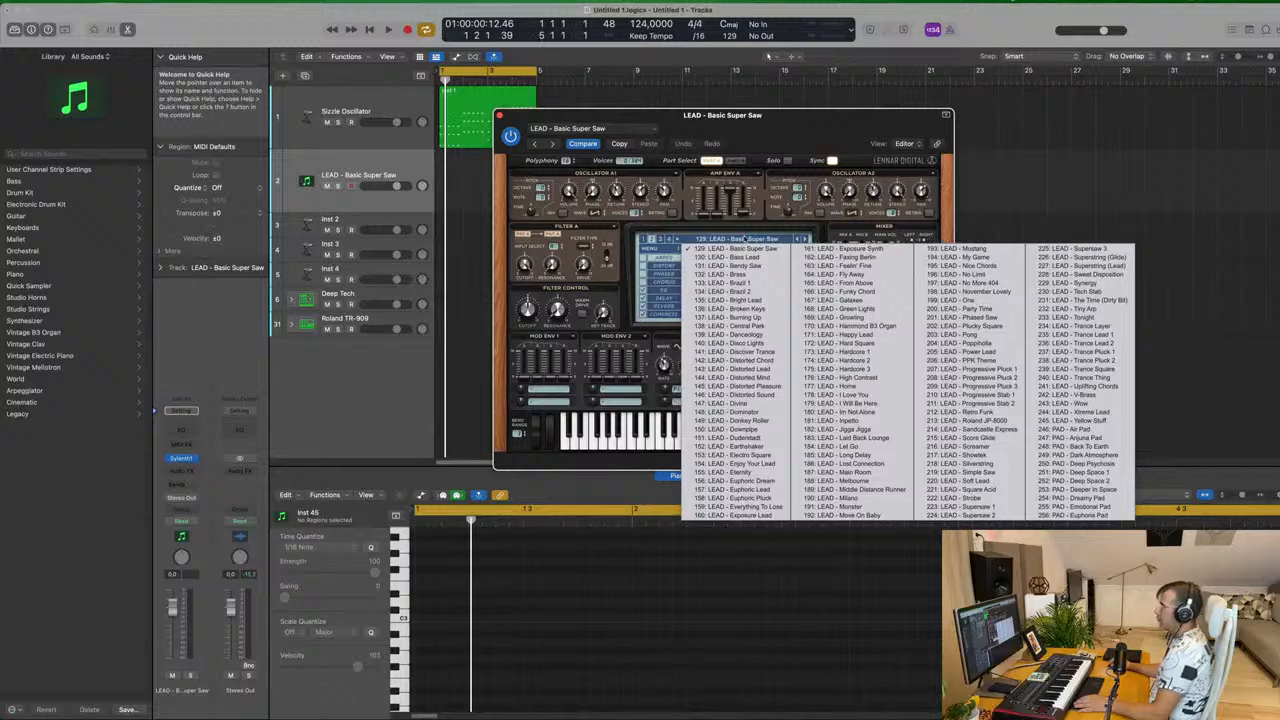
{"action": "left_click", "coordinate": [728, 283]}
Play back the project and switch Sylenth1 to the next preset, LEAD - Brazil 2.
{"action": "left_click_drag", "start_coordinate": [773, 127], "coordinate": [816, 127]}
{"action": "key", "text": "space"}
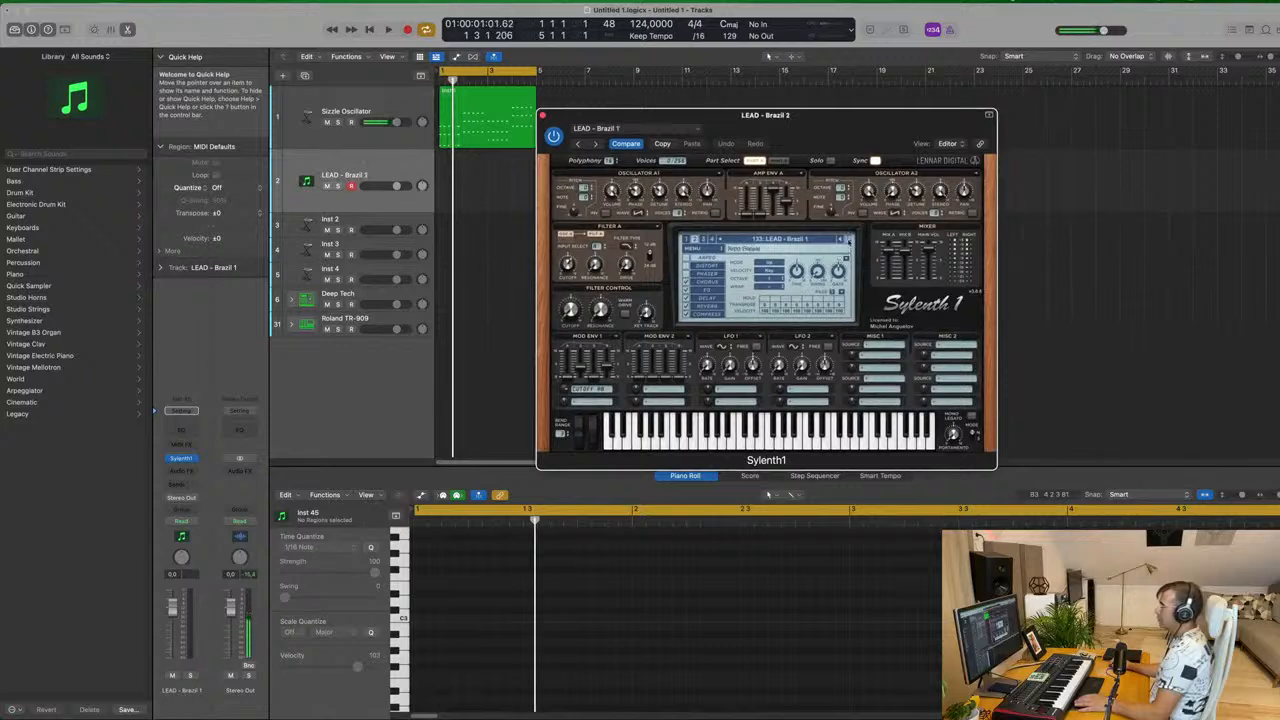
{"action": "left_click", "coordinate": [849, 240]}
{"action": "key", "text": "space"}
{"action": "key", "text": "space"}
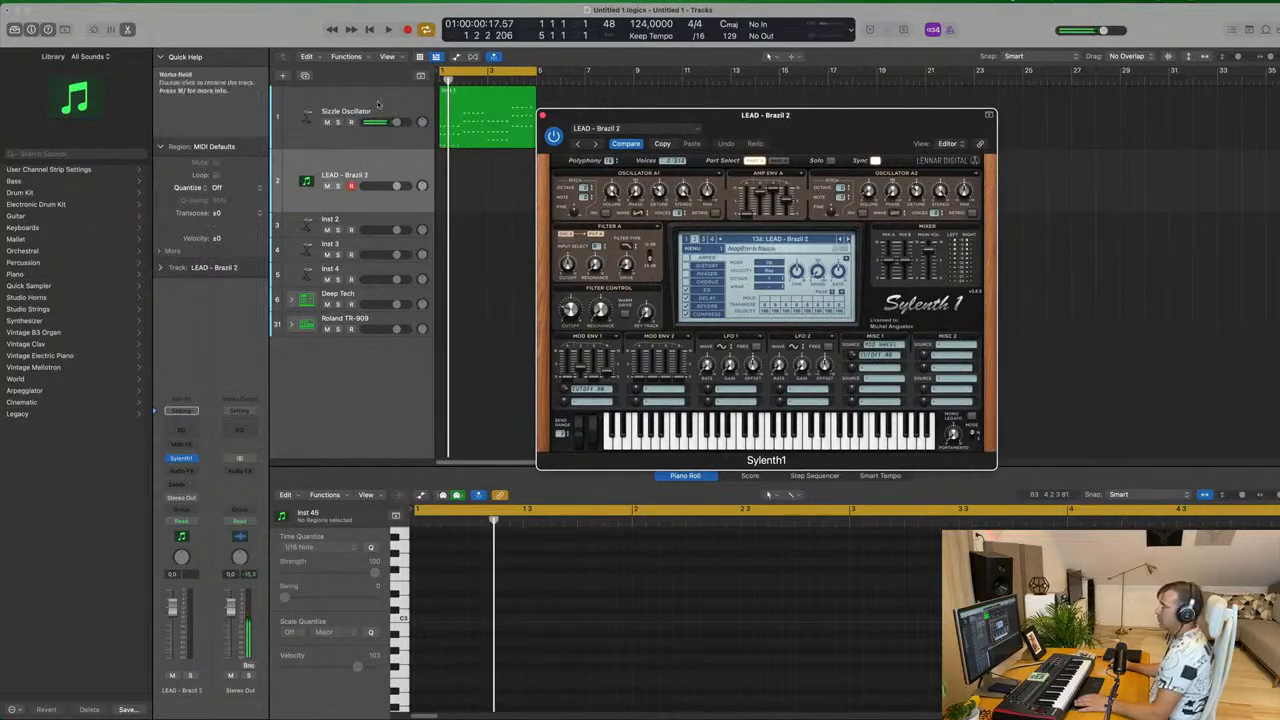
Listen to the Sizzle Oscillator track and move its chord region onto the Sylenth1 track at bar 1.
{"action": "left_click", "coordinate": [346, 110]}
{"action": "key", "text": "space"}
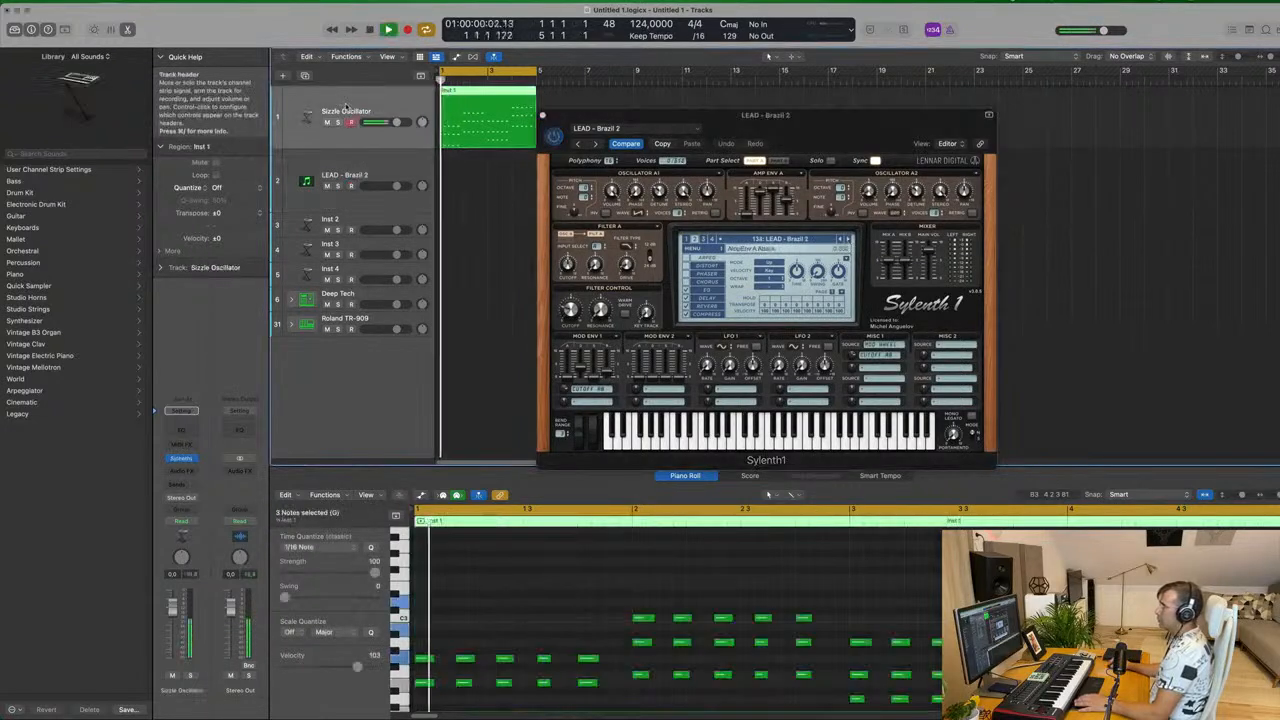
{"action": "key", "text": "space"}
{"action": "left_click_drag", "start_coordinate": [475, 97], "coordinate": [384, 172]}
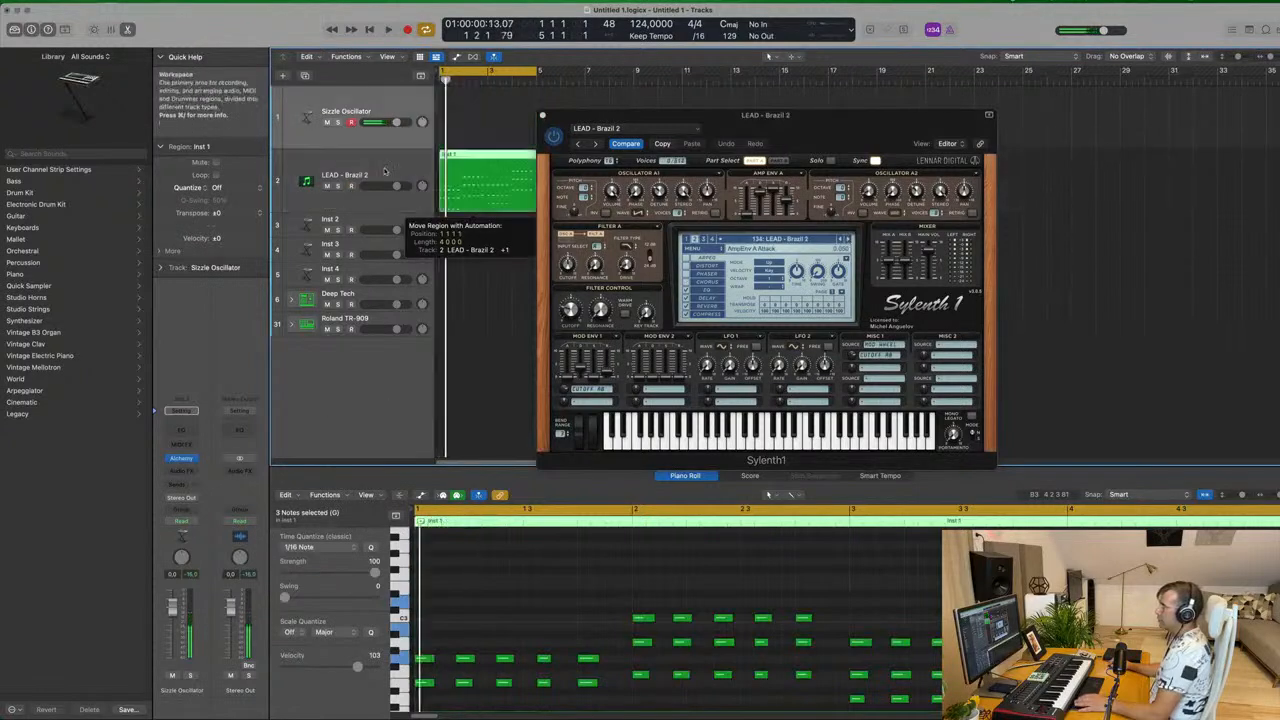
Select the Sylenth1 track, play the chords through it and lower its volume to about -6.2 dB.
{"action": "key", "text": "space"}
{"action": "left_click", "coordinate": [384, 172]}
{"action": "key", "text": "space"}
{"action": "left_click_drag", "start_coordinate": [171, 609], "coordinate": [168, 633]}
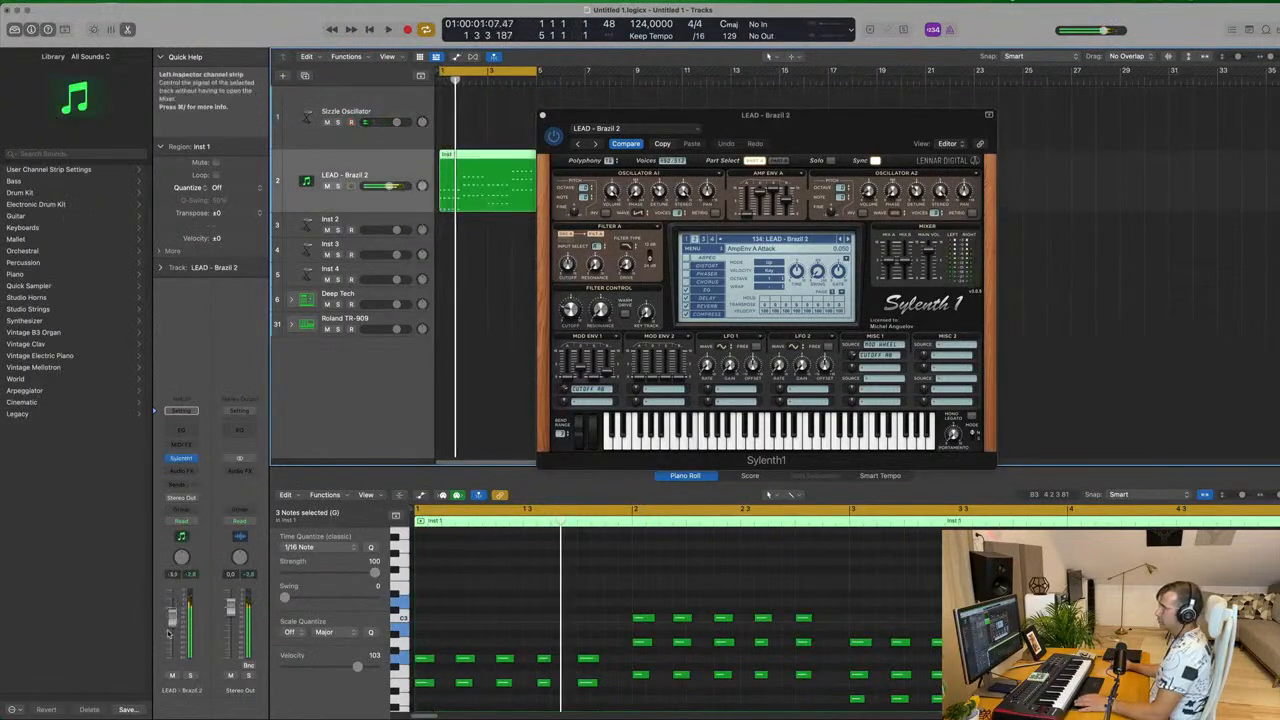
{"action": "key", "text": "space"}
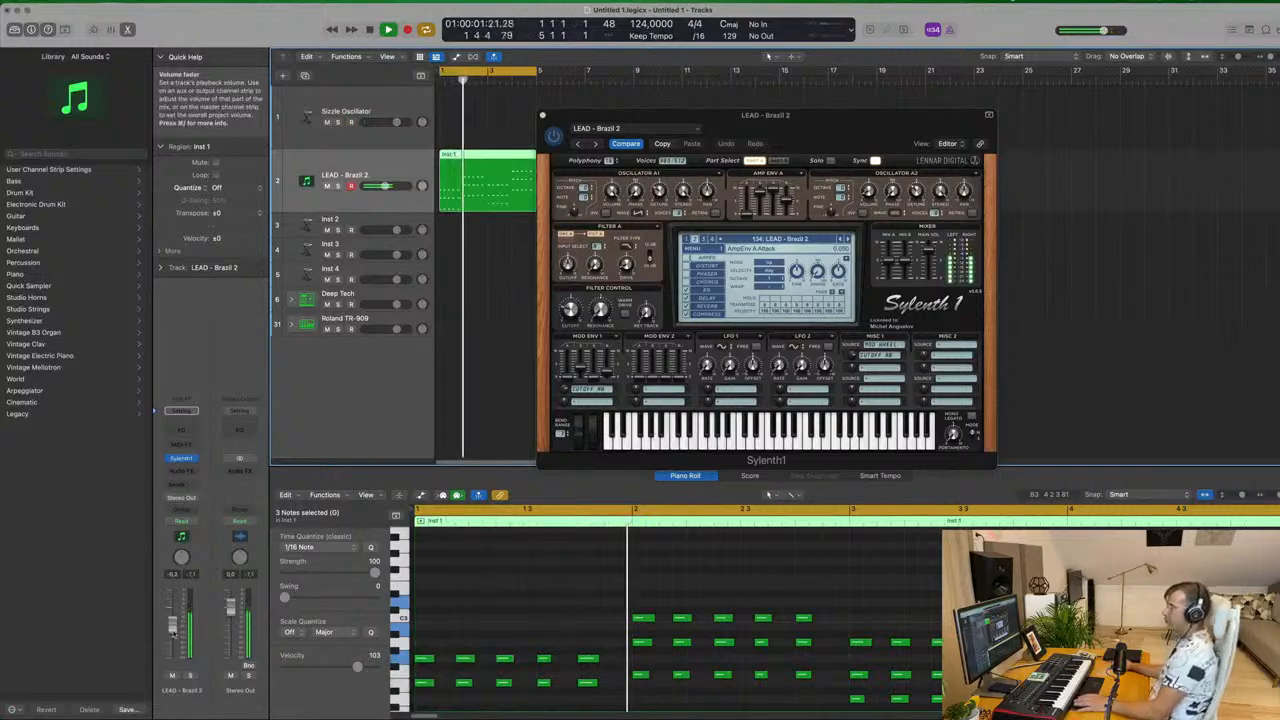
Audition Sylenth1 lead presets over the looping chords, settle on LEAD - Faxing Berlin and close the Sylenth1 window.
{"action": "left_click_drag", "start_coordinate": [808, 117], "coordinate": [957, 116]}
{"action": "left_click", "coordinate": [778, 245]}
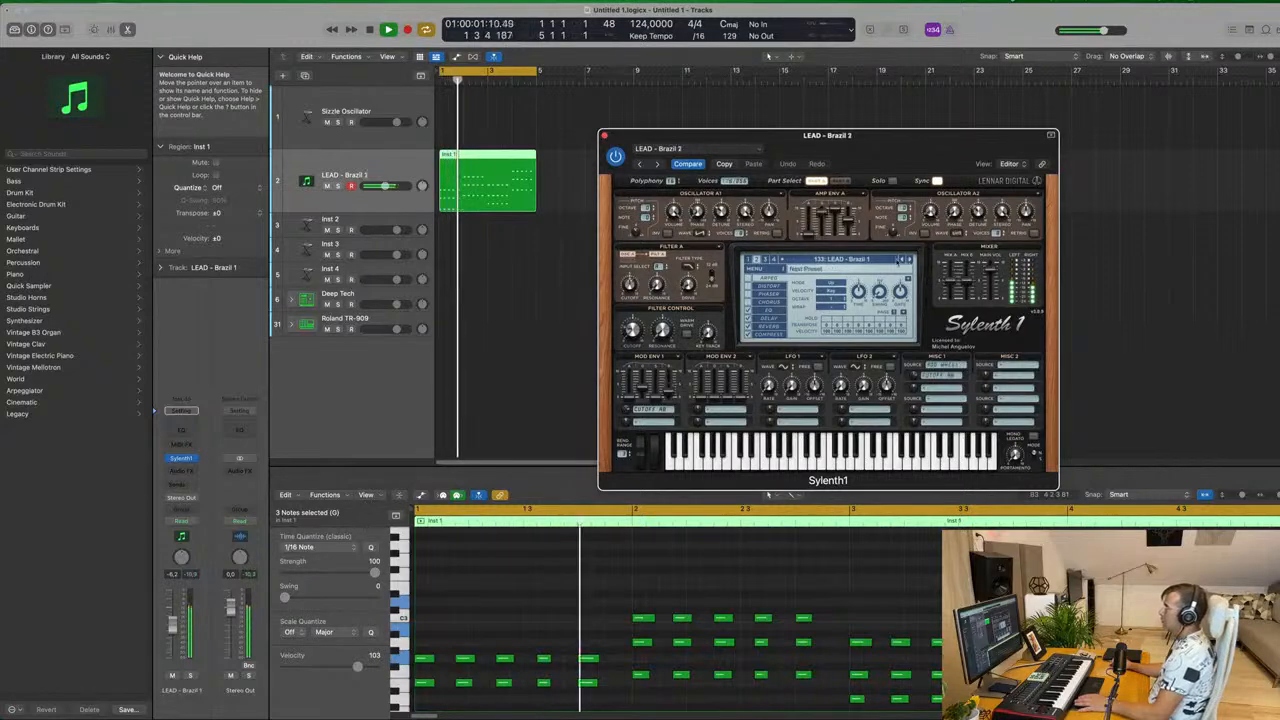
{"action": "left_click", "coordinate": [864, 260]}
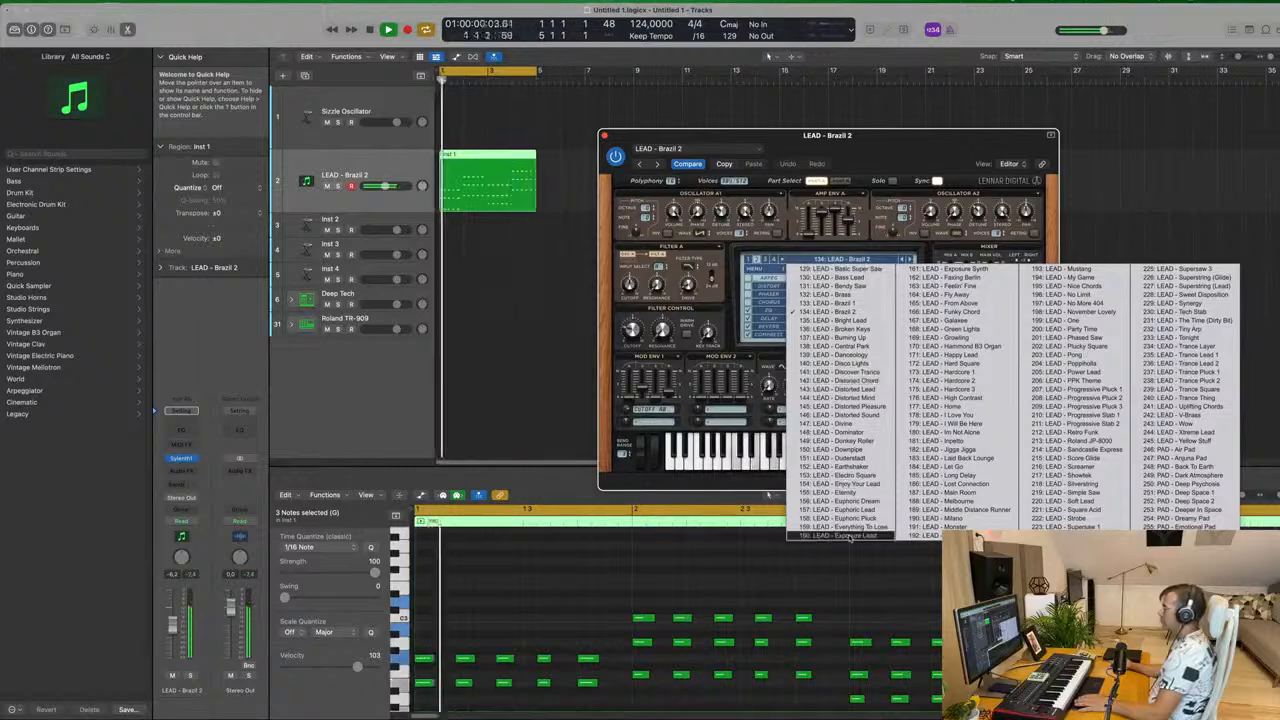
{"action": "left_click", "coordinate": [905, 261]}
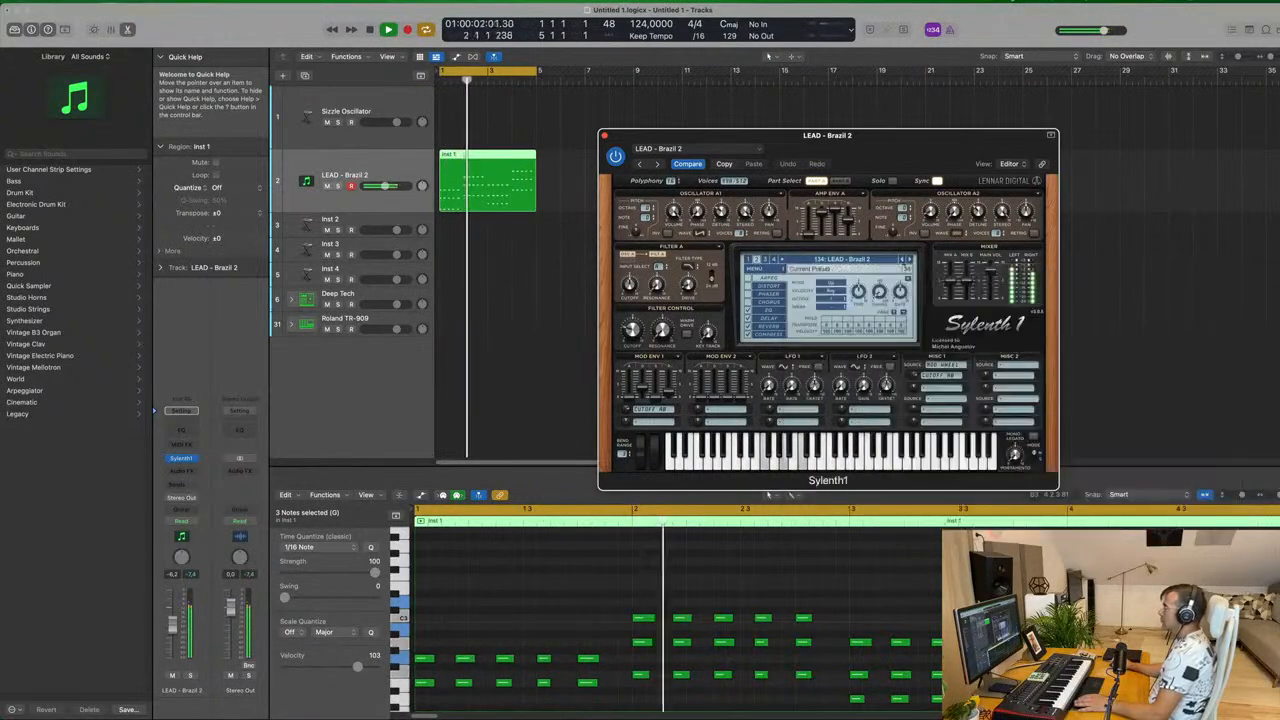
{"action": "left_click_drag", "start_coordinate": [897, 153], "coordinate": [858, 151]}
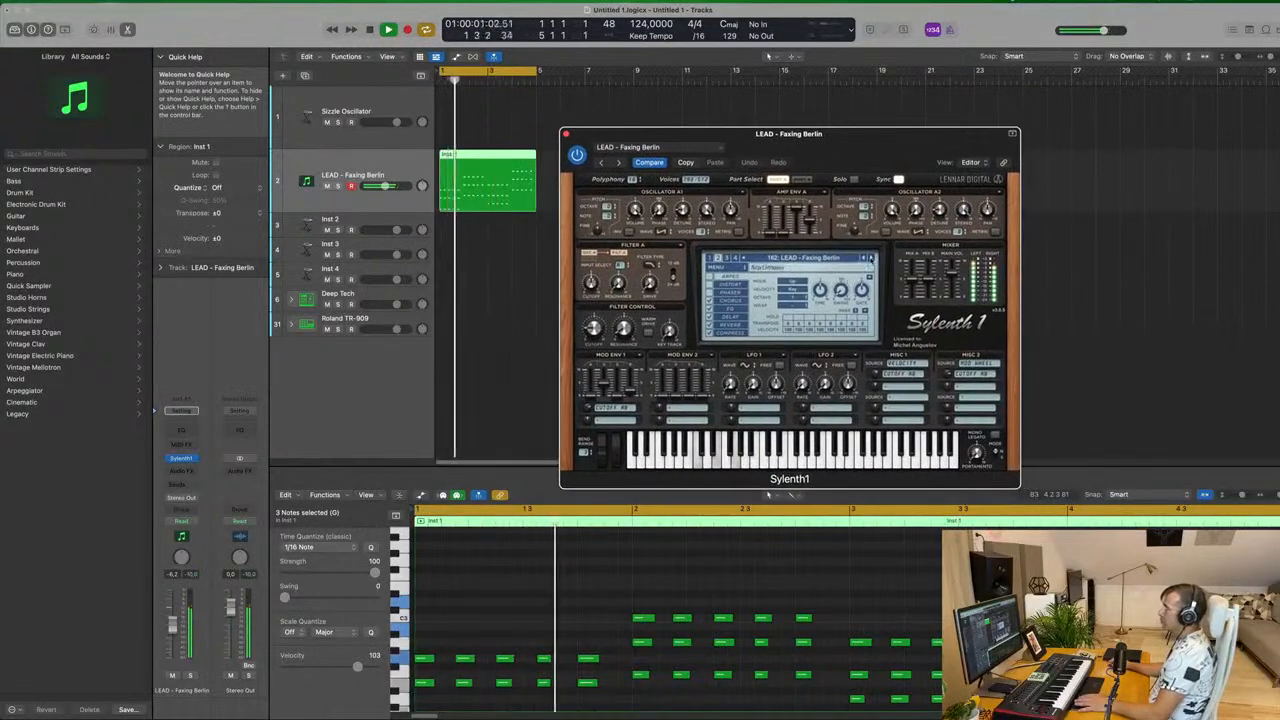
{"action": "left_click_drag", "start_coordinate": [700, 133], "coordinate": [740, 112]}
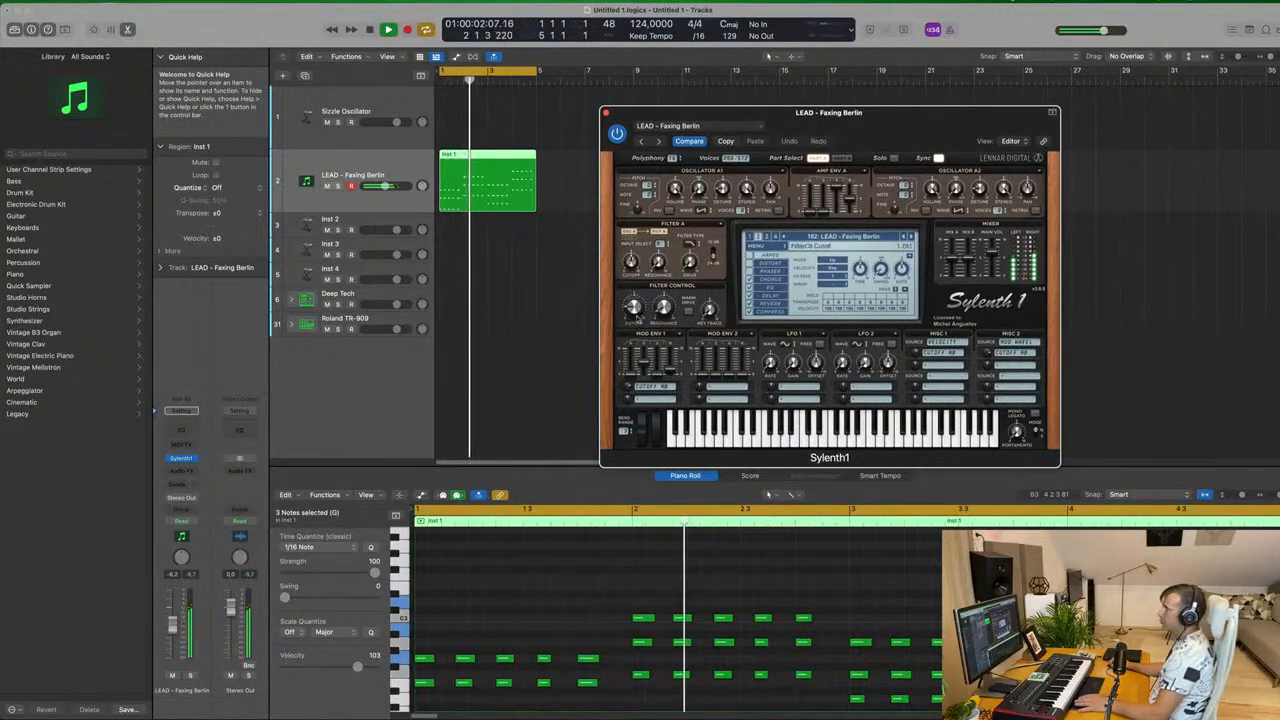
{"action": "left_click_drag", "start_coordinate": [857, 123], "coordinate": [834, 140]}
{"action": "left_click", "coordinate": [583, 130]}
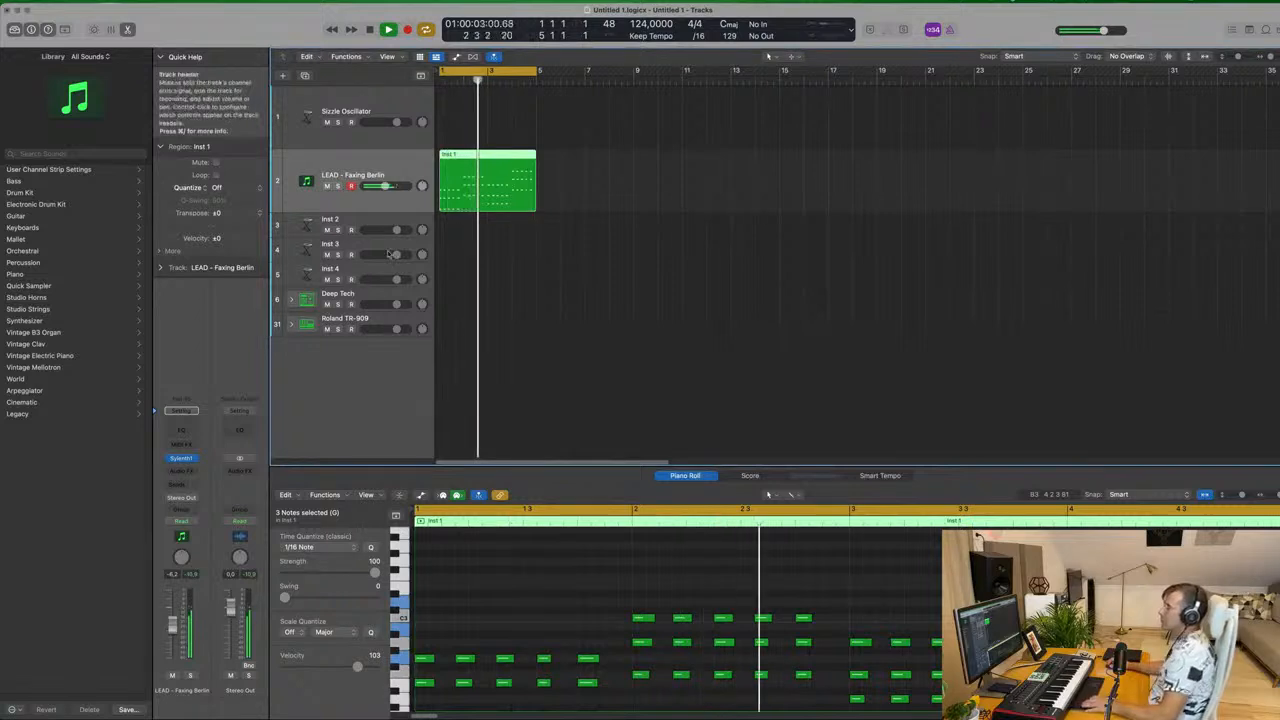
Record a short kick pattern on the Deep Tech drum track while the chords play.
{"action": "left_click", "coordinate": [366, 297]}
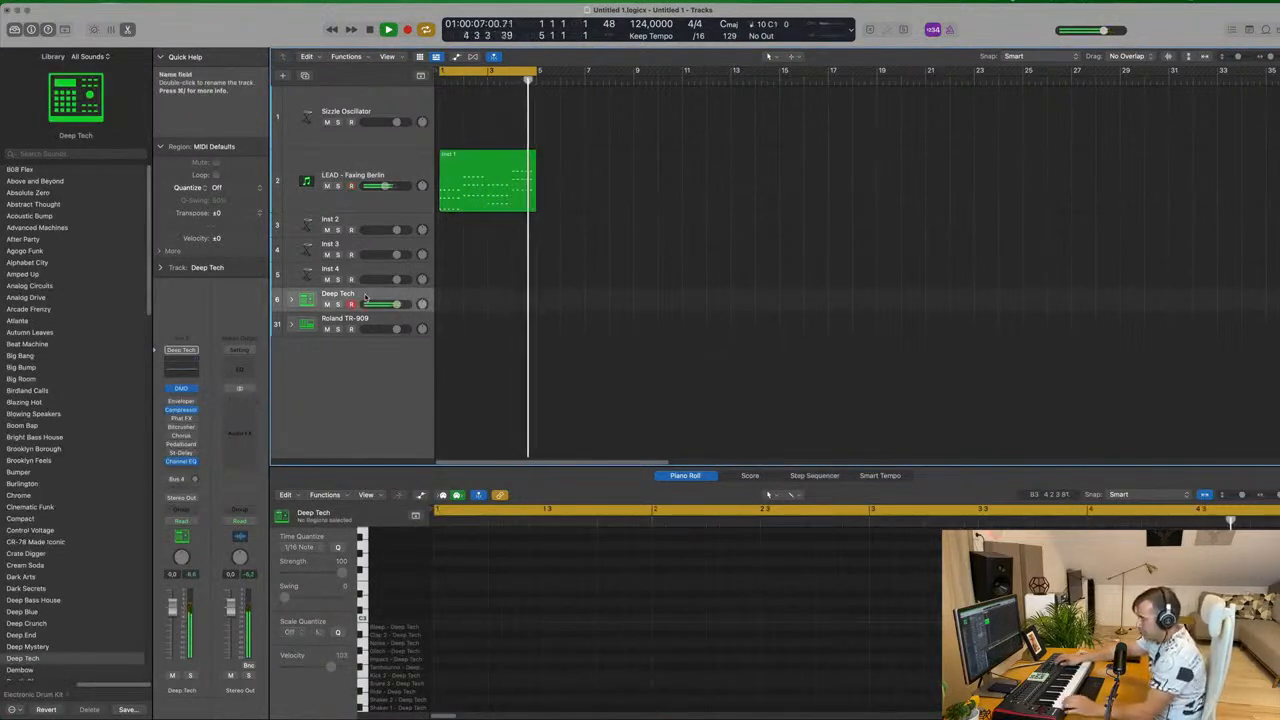
{"action": "key", "text": "r"}
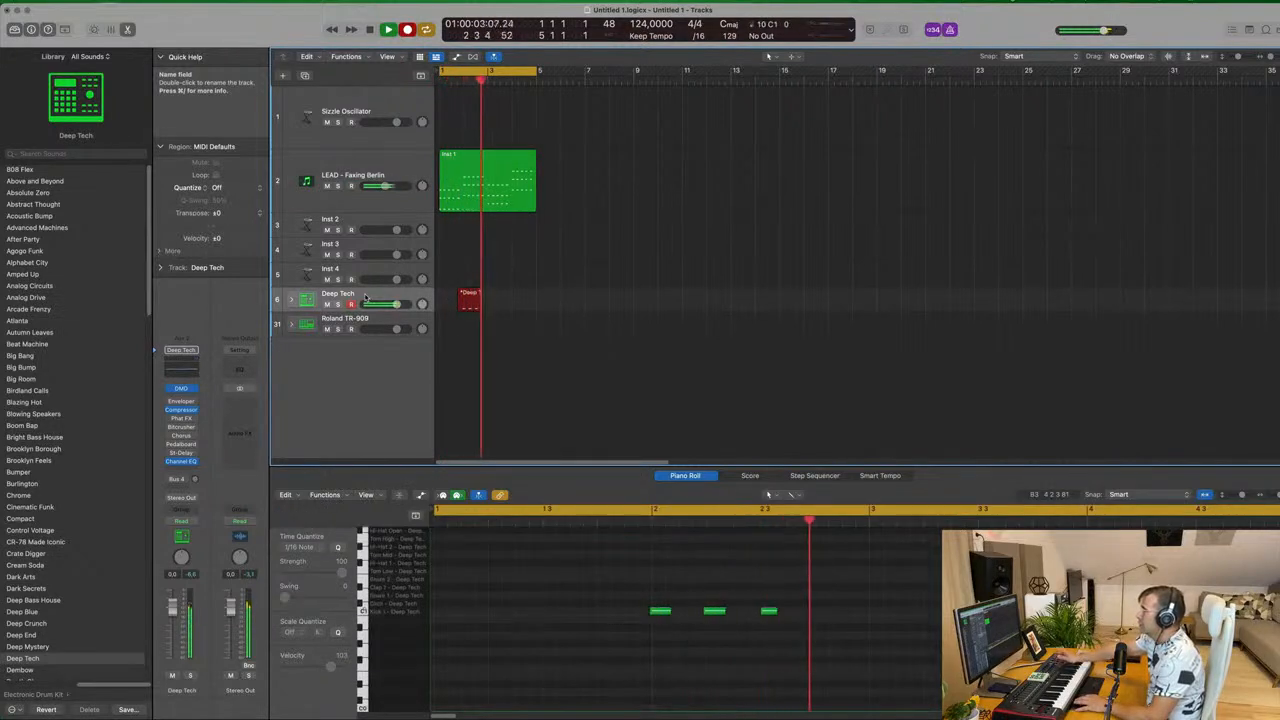
{"action": "key", "text": "space"}
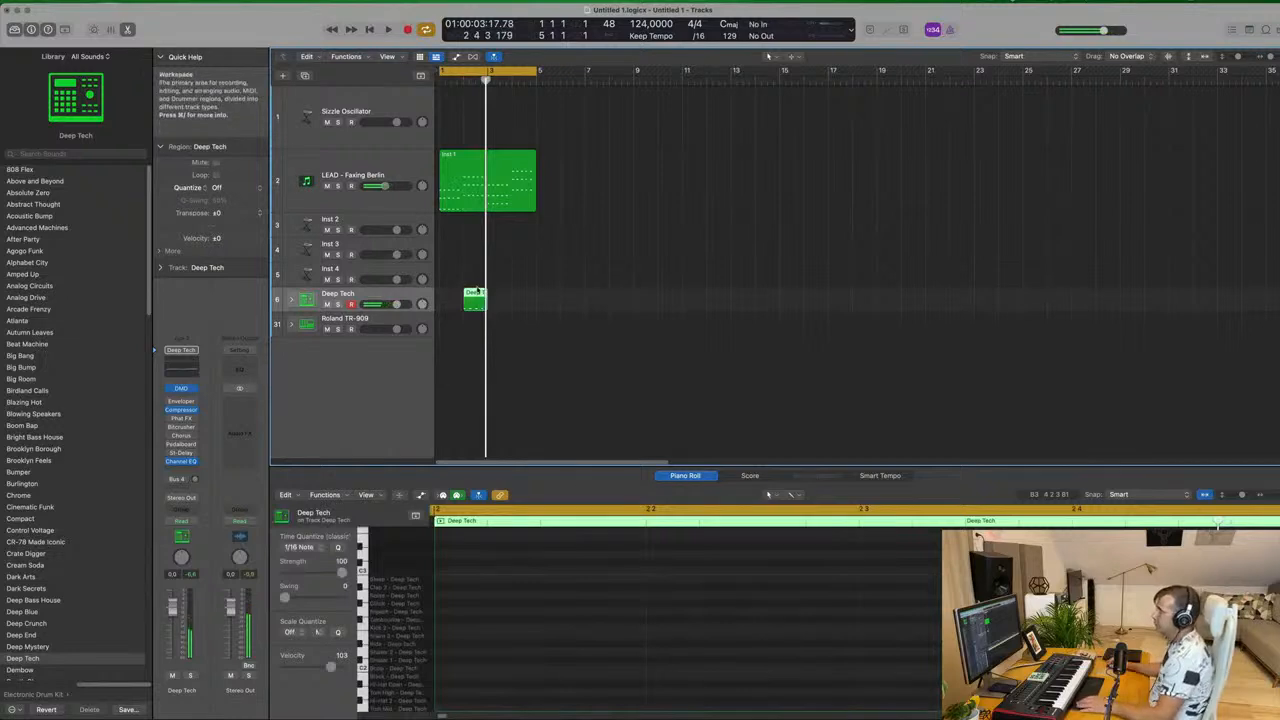
Expand the Deep Tech kit and place the recorded kick region at bar 1 of the Kick 1 track.
{"action": "left_click_drag", "start_coordinate": [473, 298], "coordinate": [450, 319]}
{"action": "left_click", "coordinate": [291, 300]}
{"action": "key", "text": "e"}
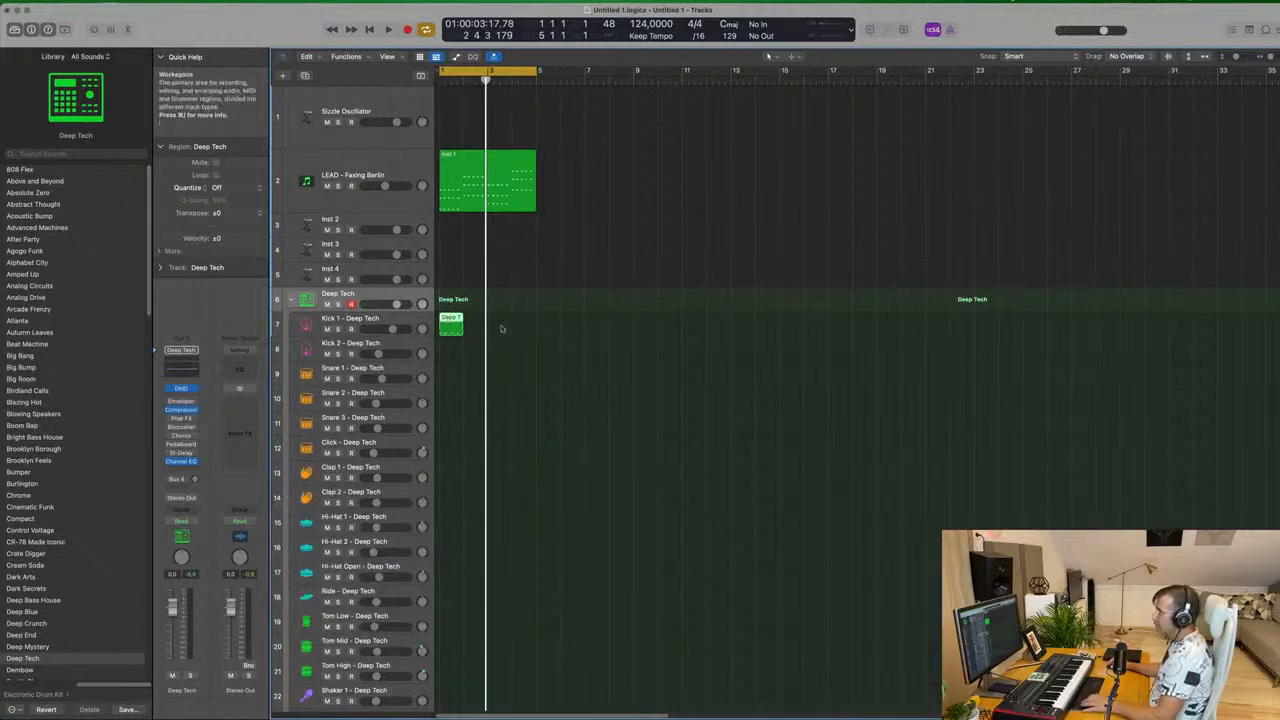
Show the kick notes in the Piano Roll, quantize them to 1/16 notes and listen to them with the chords.
{"action": "key", "text": "e"}
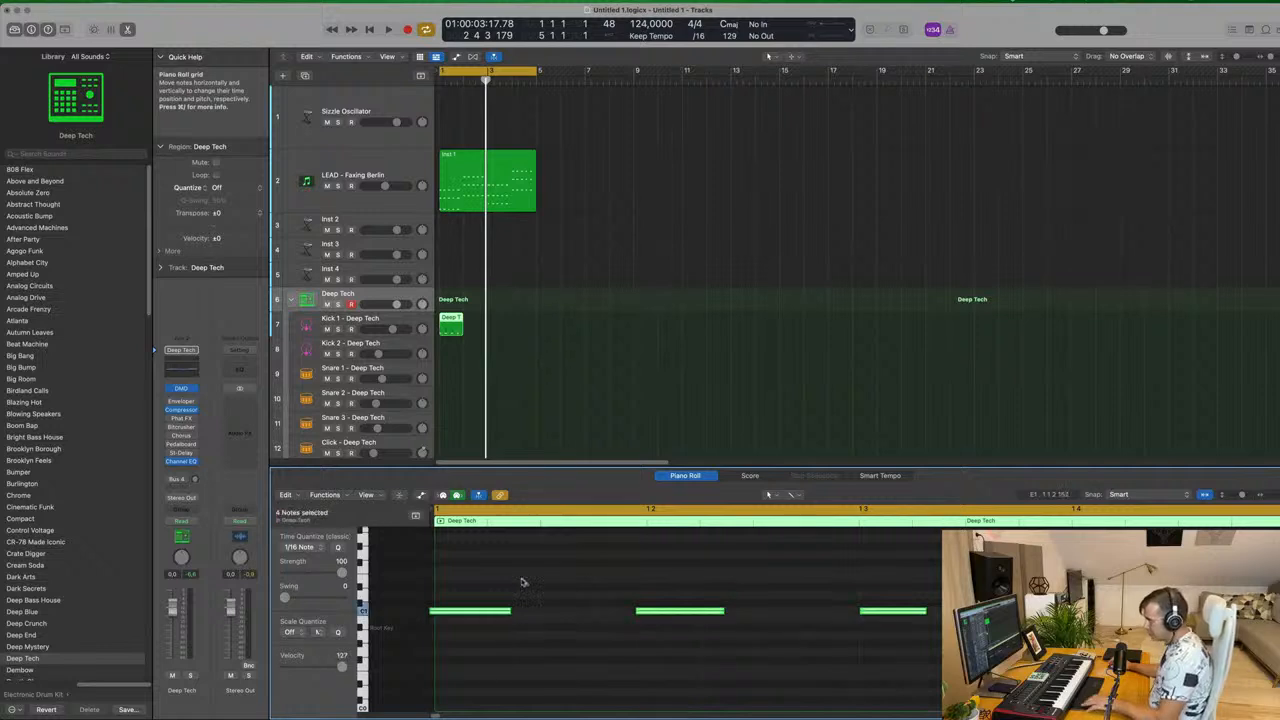
{"action": "key", "text": "space"}
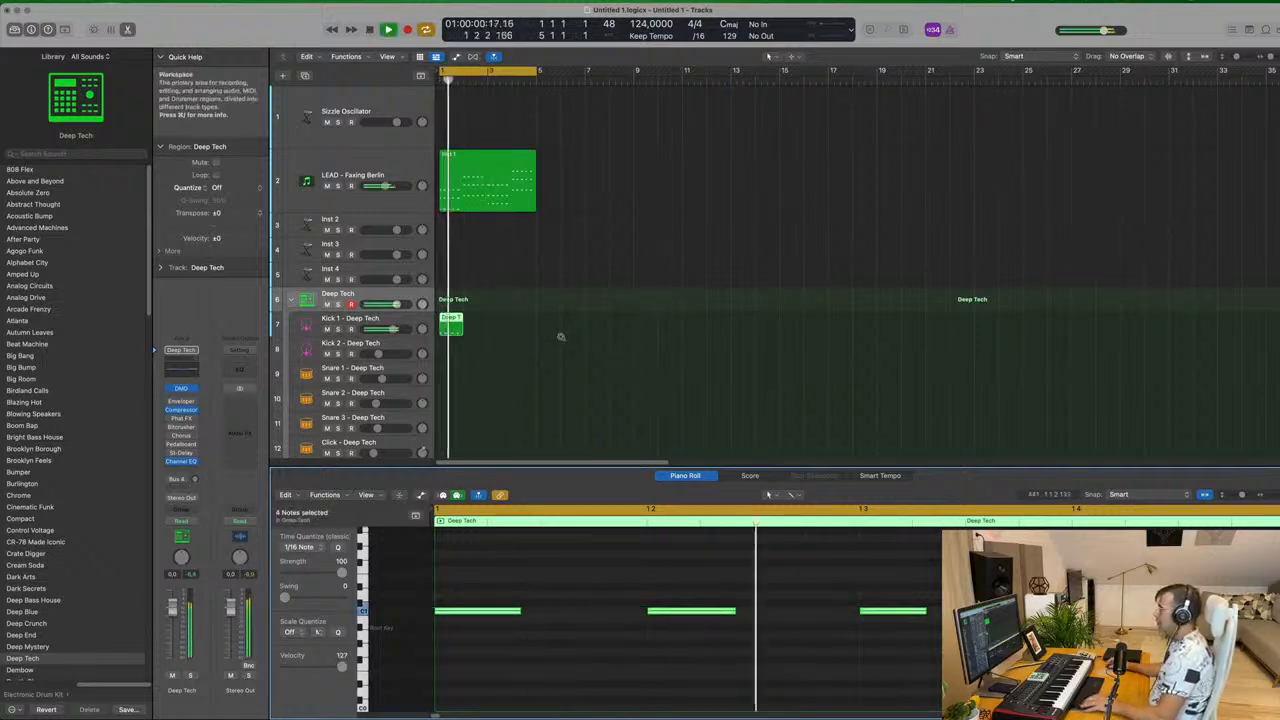
{"action": "scroll", "coordinate": [502, 328], "scroll_direction": "down", "scroll_amount": 4}
{"action": "key", "text": "space"}
Repeat the one-bar kick region on the Kick 1 track until it fills the four-bar loop.
{"action": "scroll", "coordinate": [502, 328], "scroll_direction": "down", "scroll_amount": 1}
{"action": "left_click", "coordinate": [502, 328]}
{"action": "left_click", "coordinate": [443, 325]}
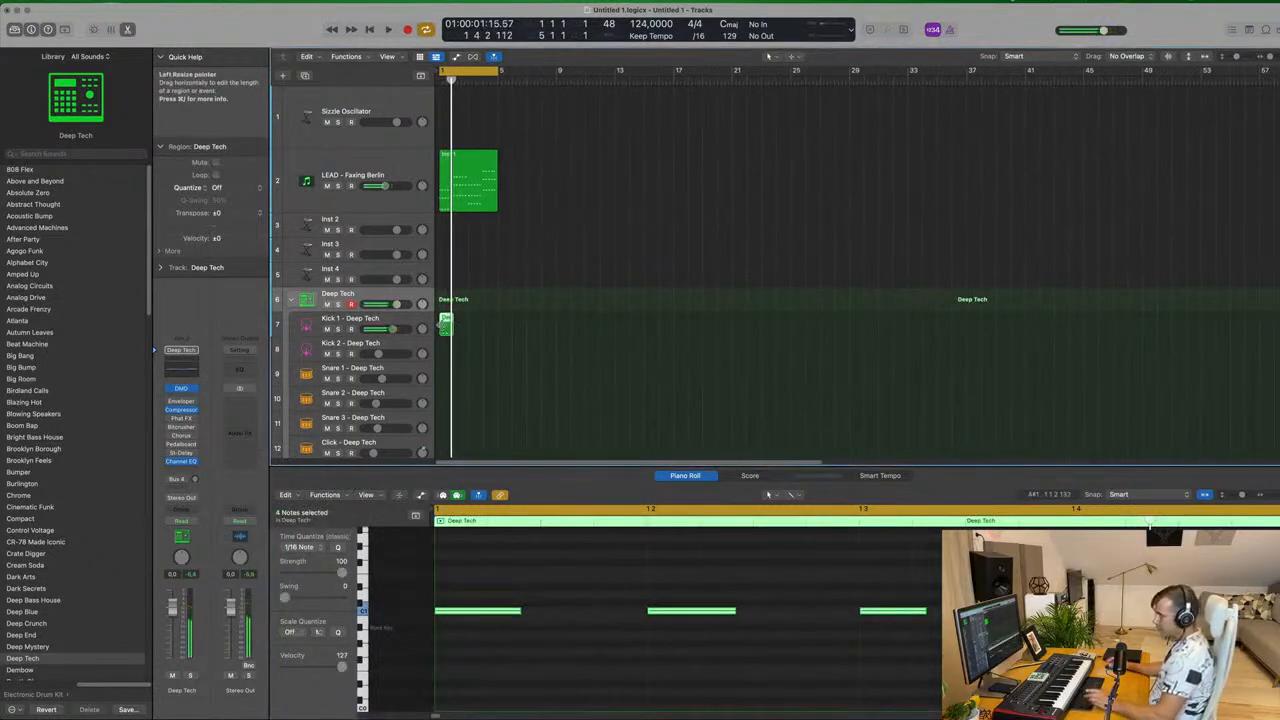
{"action": "key", "text": "super+r"}
{"action": "key", "text": "super+r"}
{"action": "left_click", "coordinate": [492, 334]}
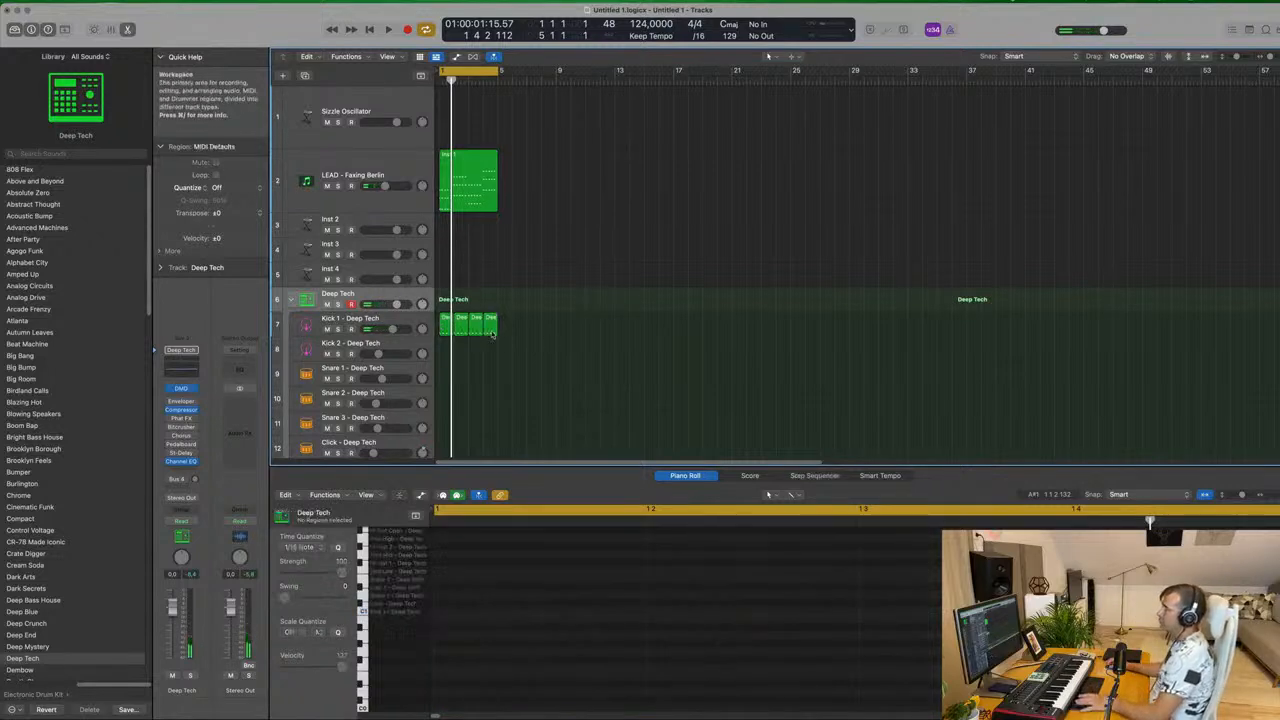
Select the Kick 1 track, increase its height and play the four-bar kick together with the chords.
{"action": "left_click", "coordinate": [407, 318]}
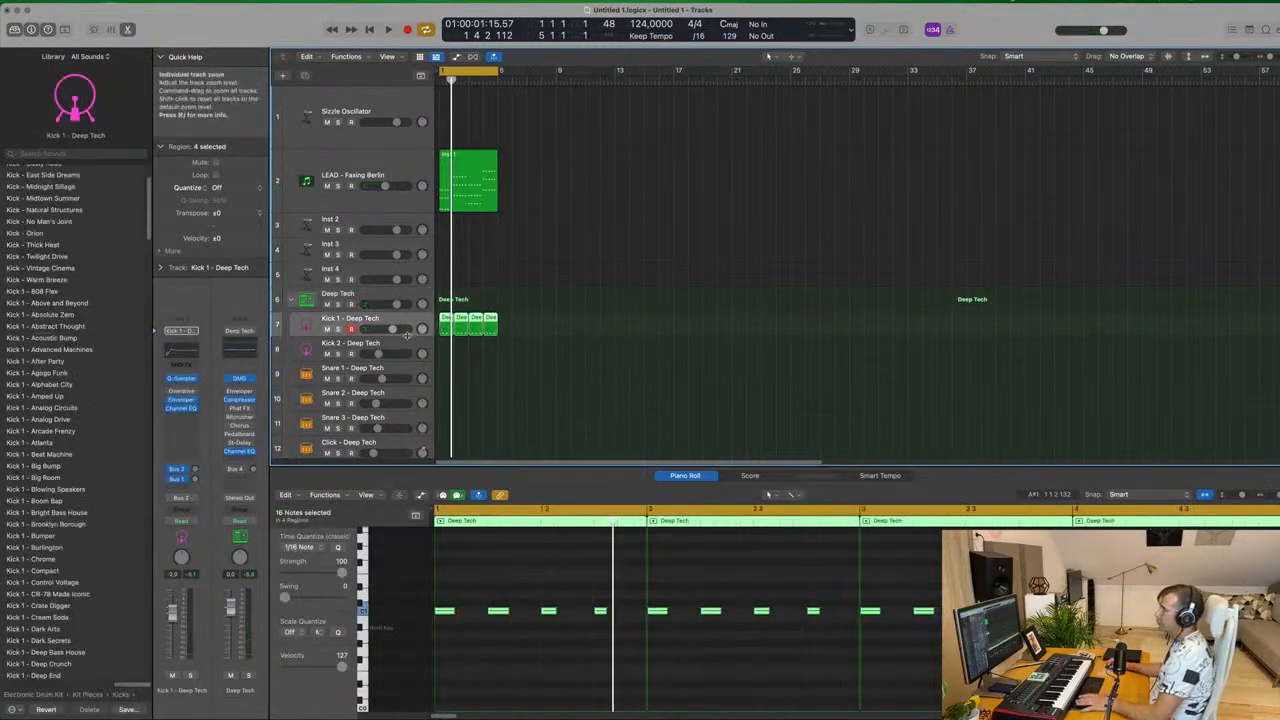
{"action": "left_click_drag", "start_coordinate": [400, 336], "coordinate": [397, 400]}
{"action": "key", "text": "space"}
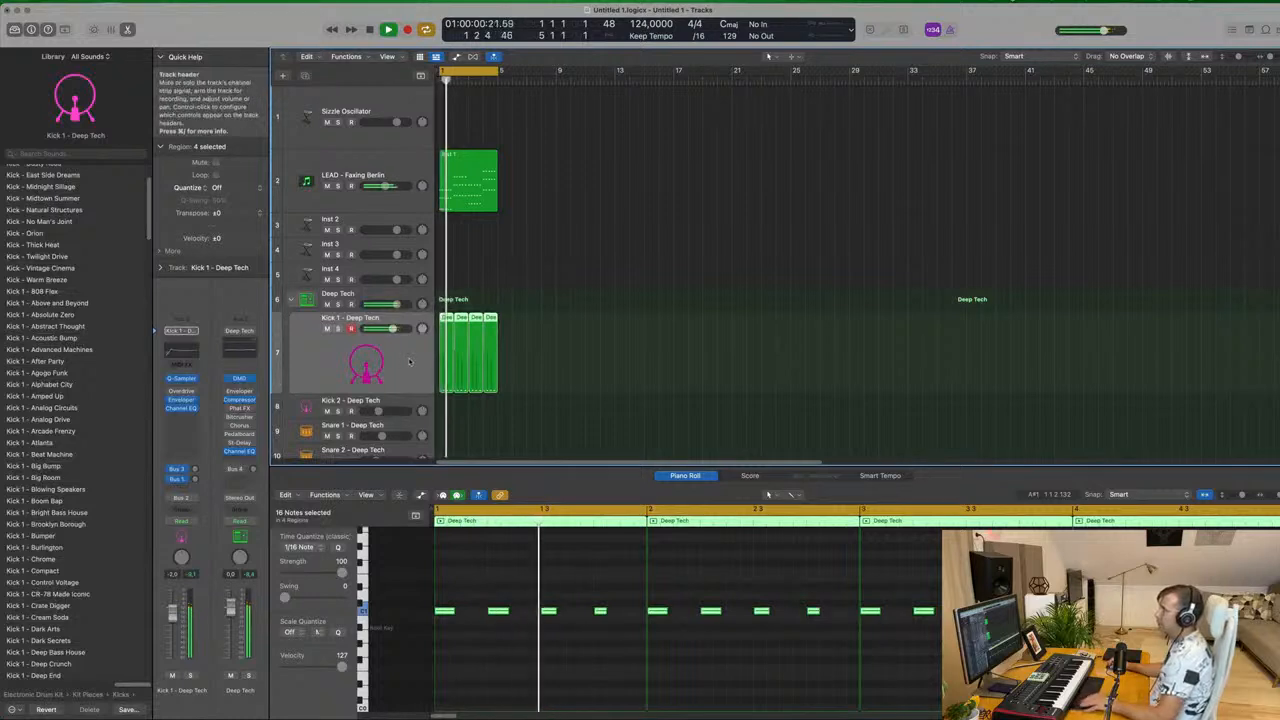
{"action": "scroll", "coordinate": [591, 339], "scroll_direction": "up", "scroll_amount": 5}
{"action": "scroll", "coordinate": [600, 341], "scroll_direction": "down", "scroll_amount": 1}
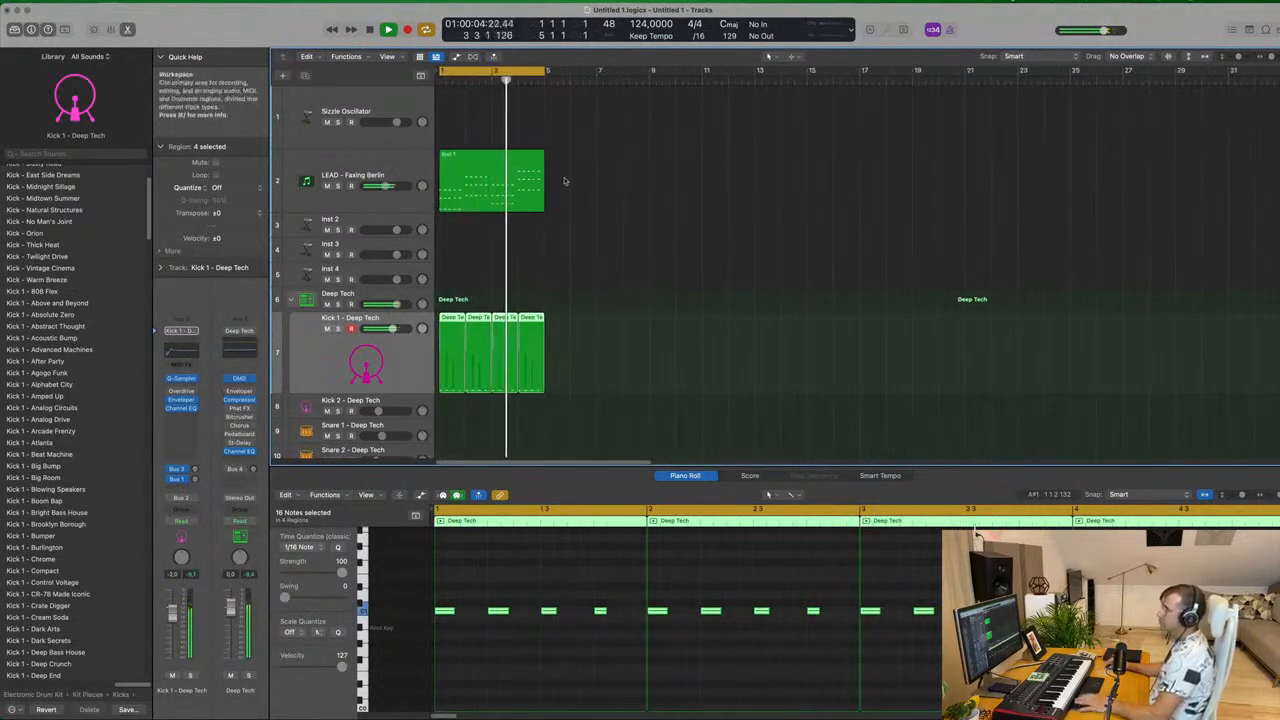
Add a Bus 7 send to the LEAD - Faxing Berlin track.
{"action": "left_click", "coordinate": [399, 166]}
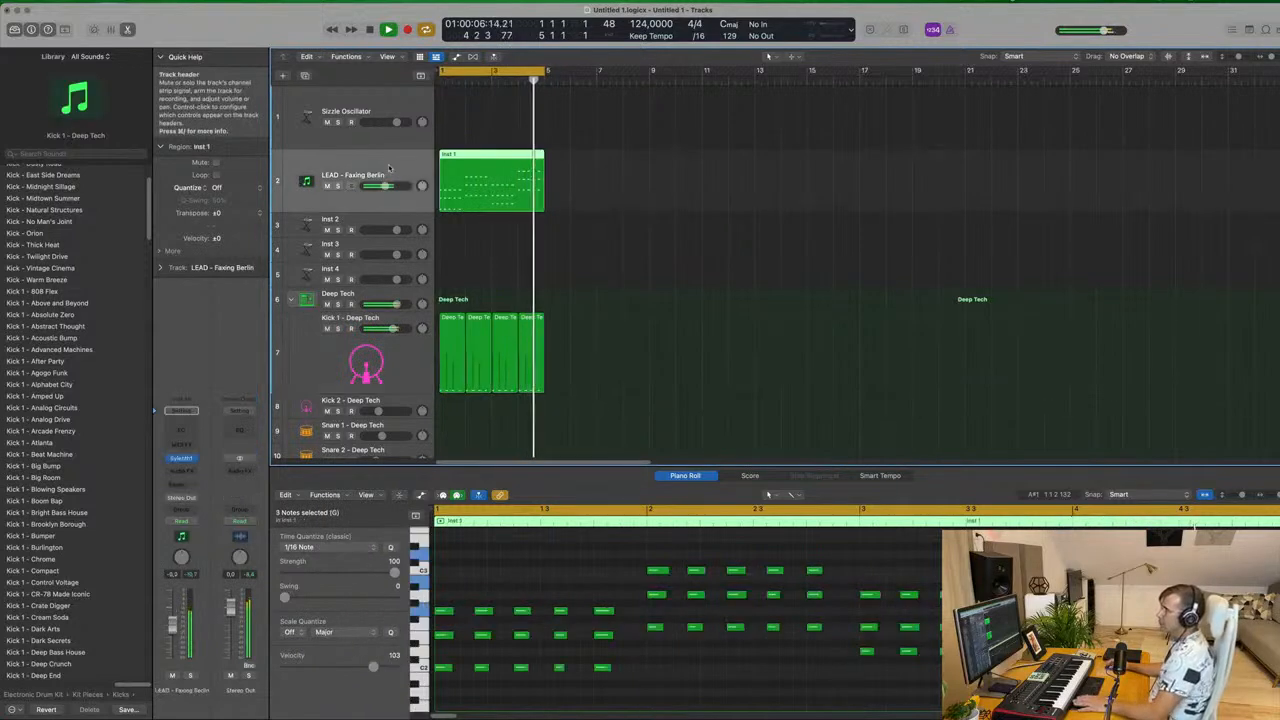
{"action": "left_click", "coordinate": [179, 486]}
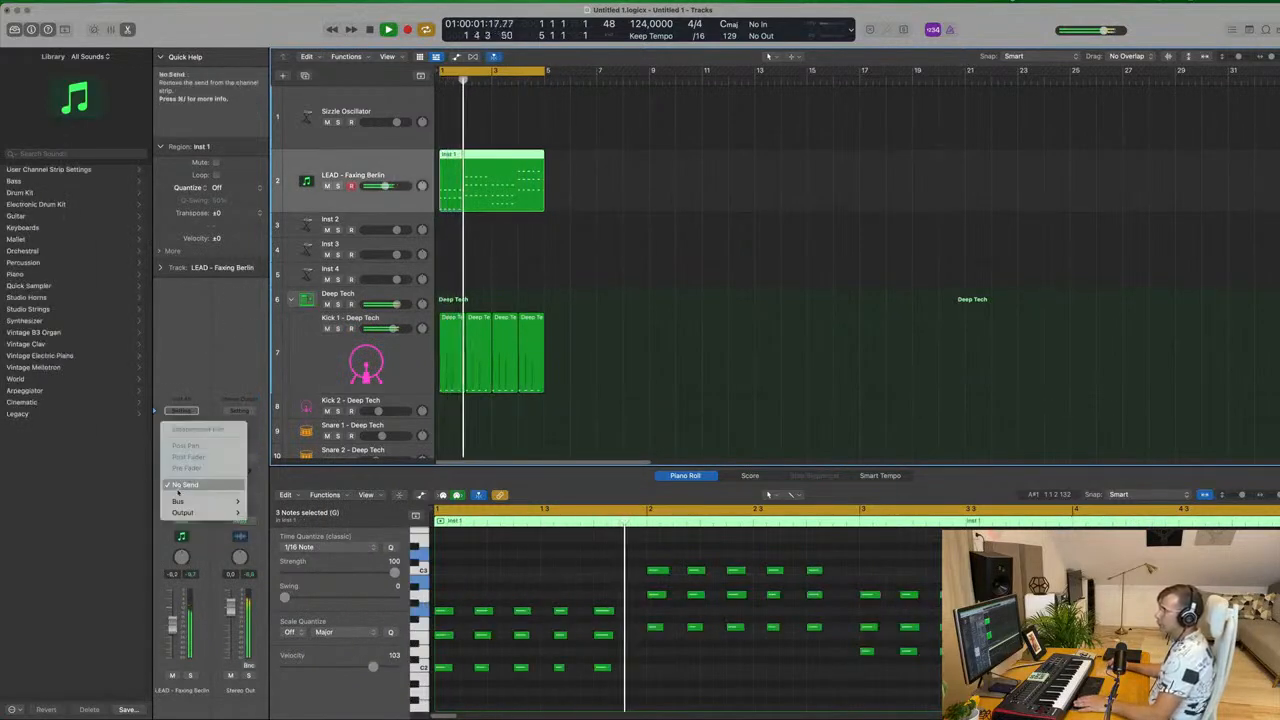
{"action": "mouse_move", "coordinate": [215, 501]}
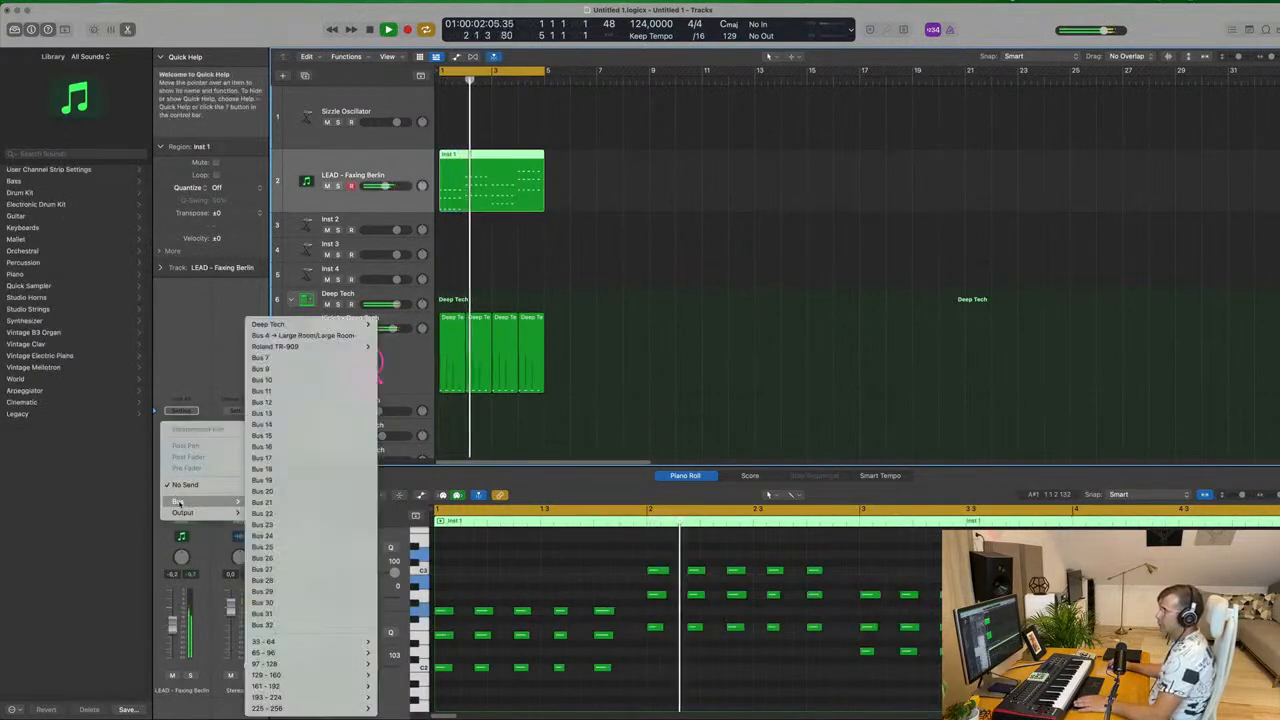
{"action": "left_click", "coordinate": [262, 357]}
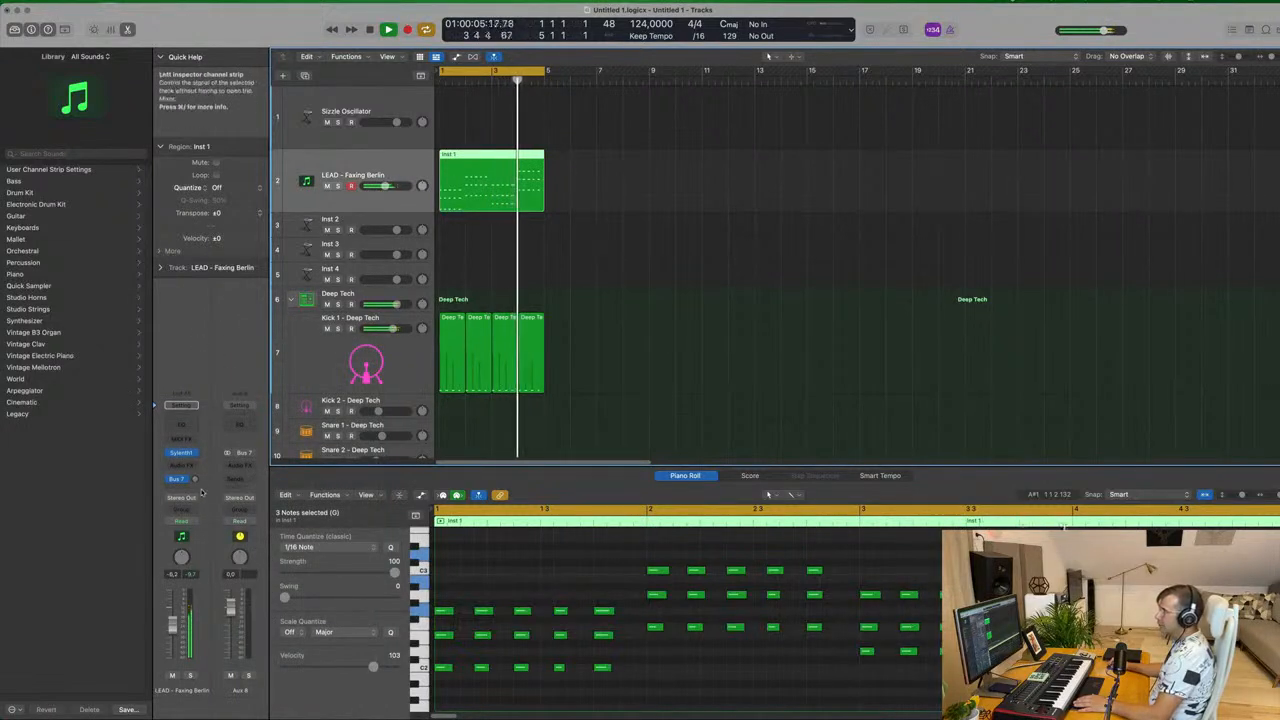
Insert the SilverVerb reverb on the aux channel fed by Bus 7.
{"action": "left_click", "coordinate": [245, 466]}
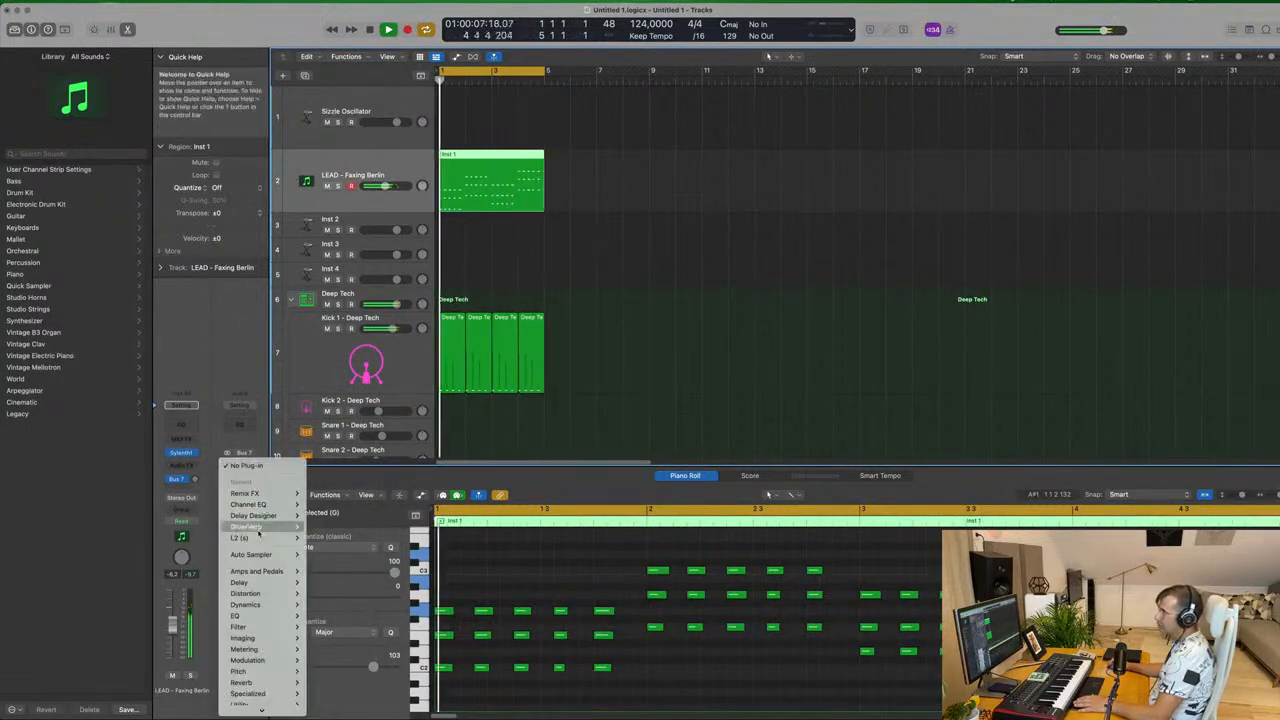
{"action": "mouse_move", "coordinate": [250, 527]}
{"action": "left_click", "coordinate": [320, 527]}
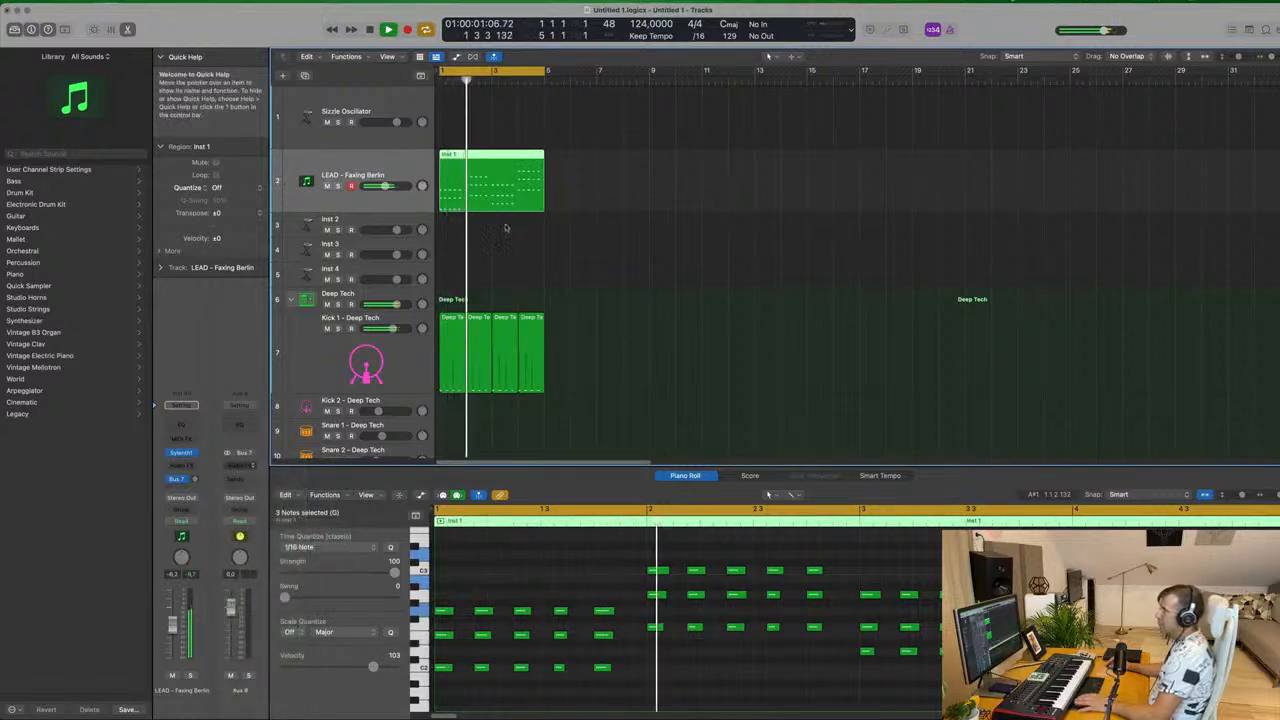
Try a SilverVerb wet level of 35% and load the saved grandiose preset.
{"action": "left_click_drag", "start_coordinate": [798, 277], "coordinate": [799, 272]}
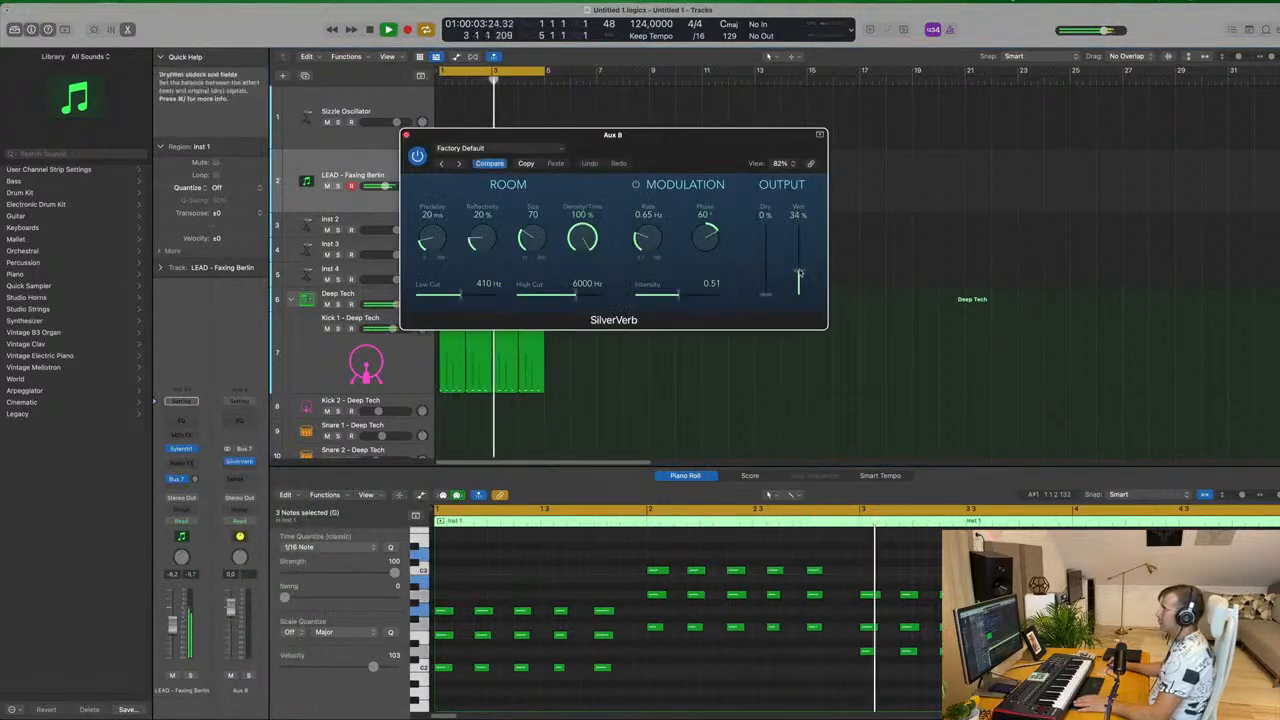
{"action": "left_click", "coordinate": [498, 148]}
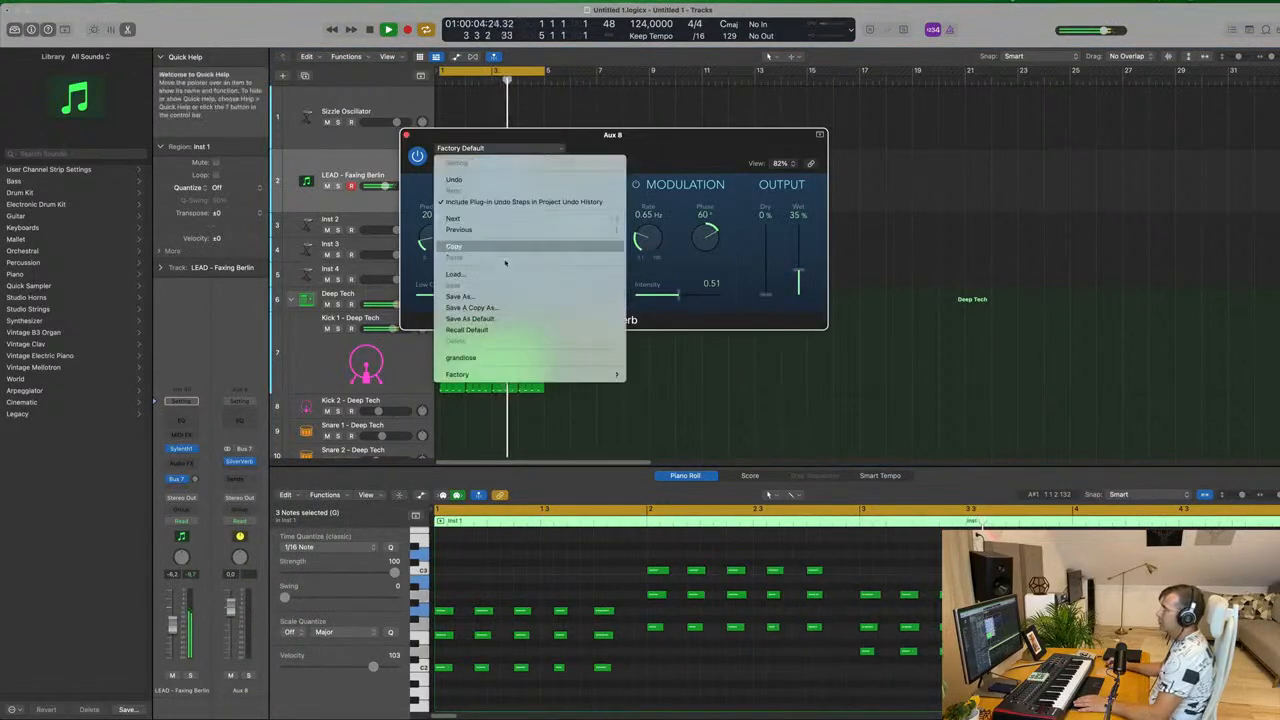
{"action": "left_click", "coordinate": [530, 357]}
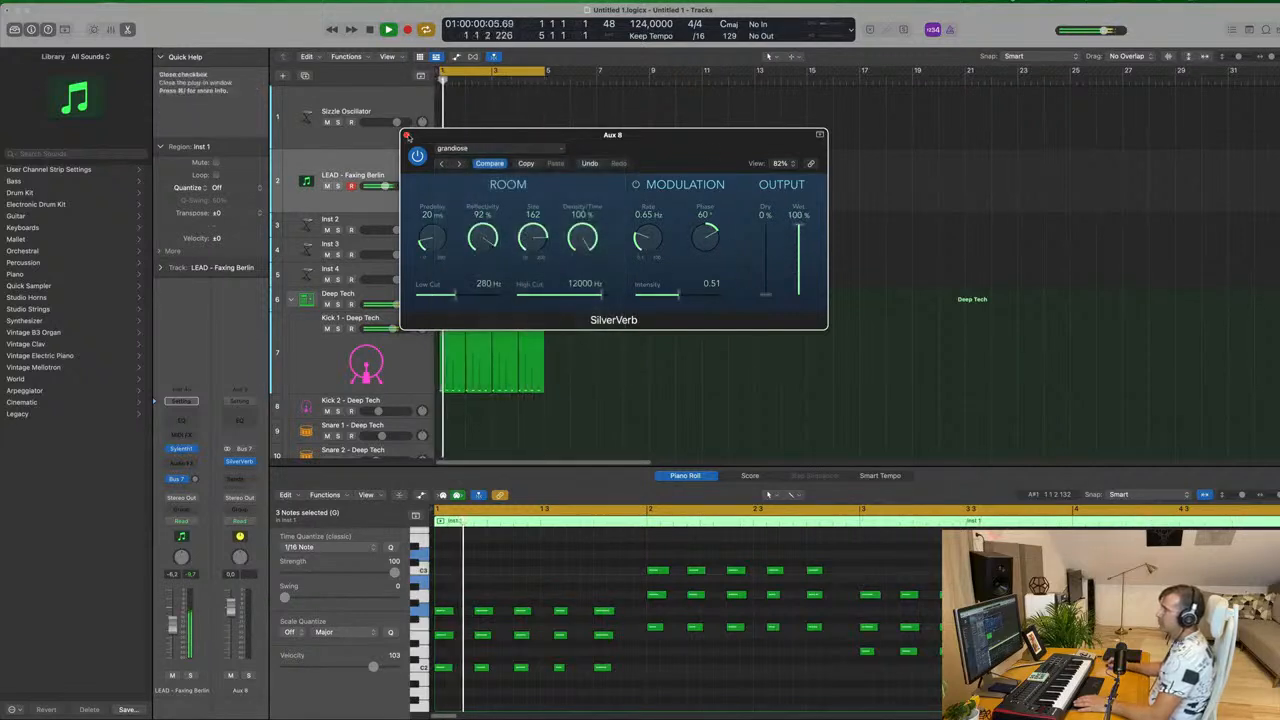
Close SilverVerb and lower the Bus 7 send level on the LEAD - Faxing Berlin track.
{"action": "left_click", "coordinate": [406, 134]}
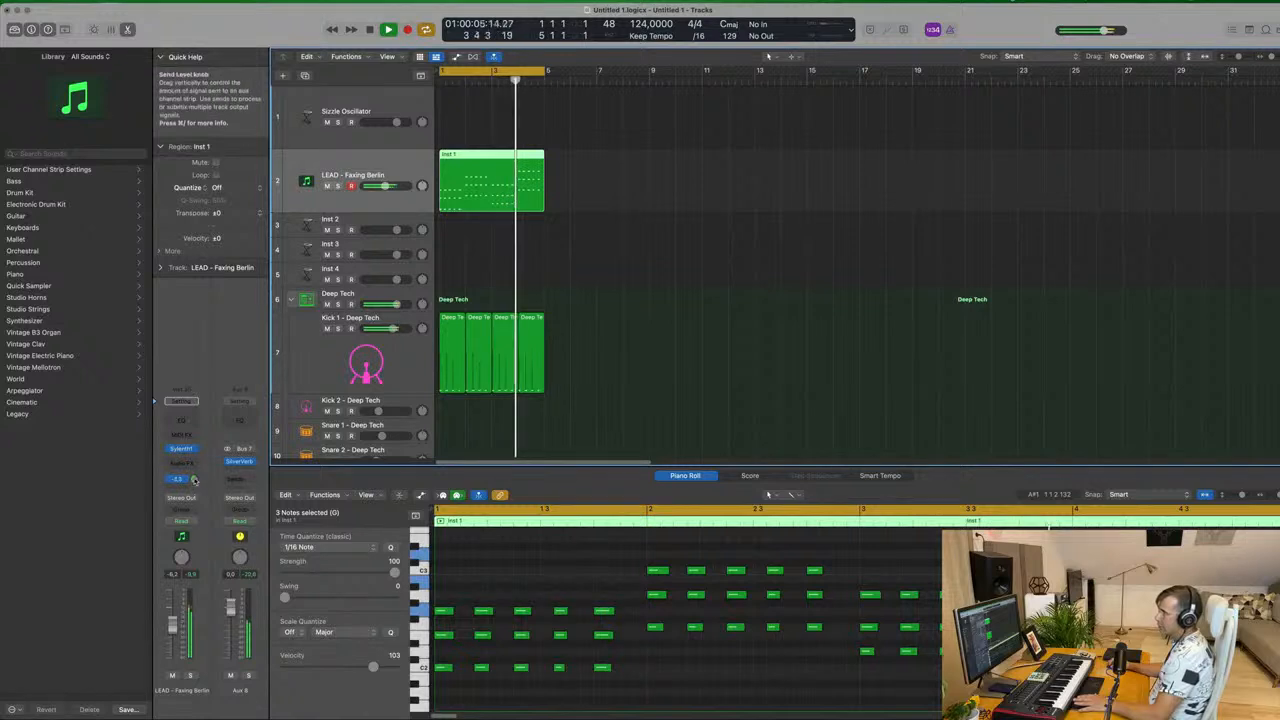
{"action": "left_click_drag", "start_coordinate": [194, 479], "coordinate": [195, 487]}
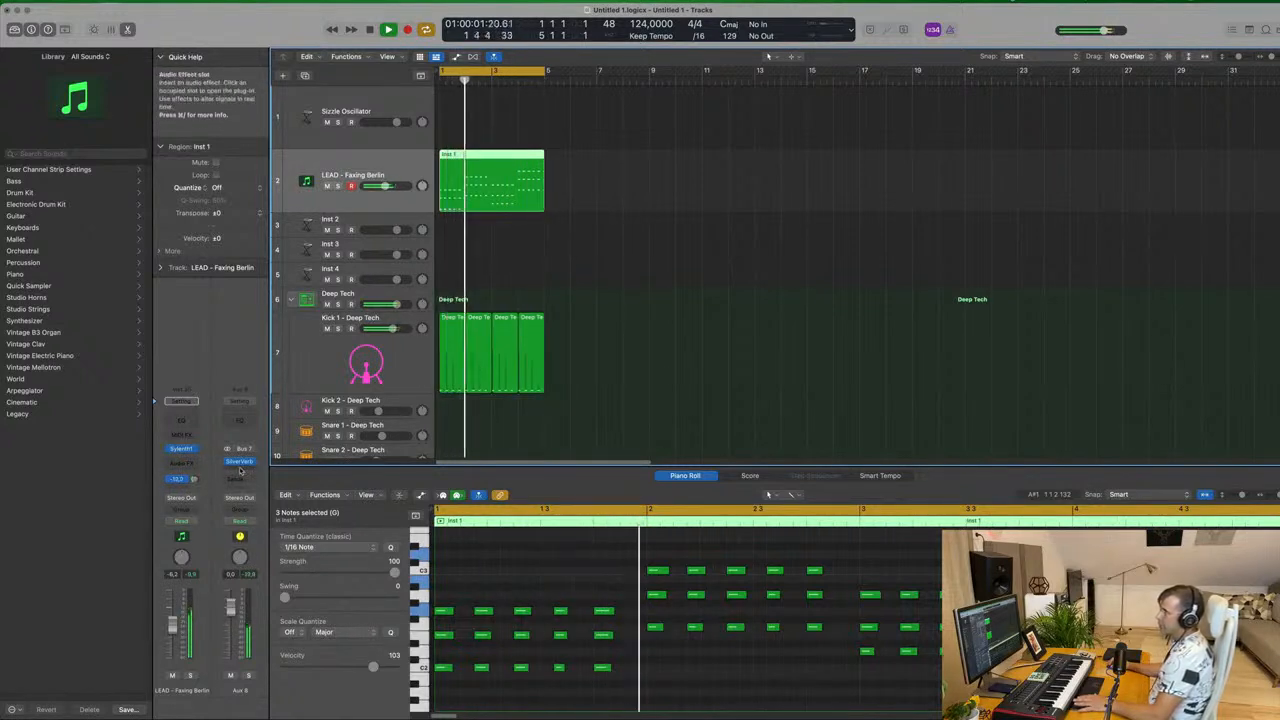
Insert a stereo Compressor after SilverVerb on the Aux 8 reverb channel.
{"action": "left_click", "coordinate": [239, 469]}
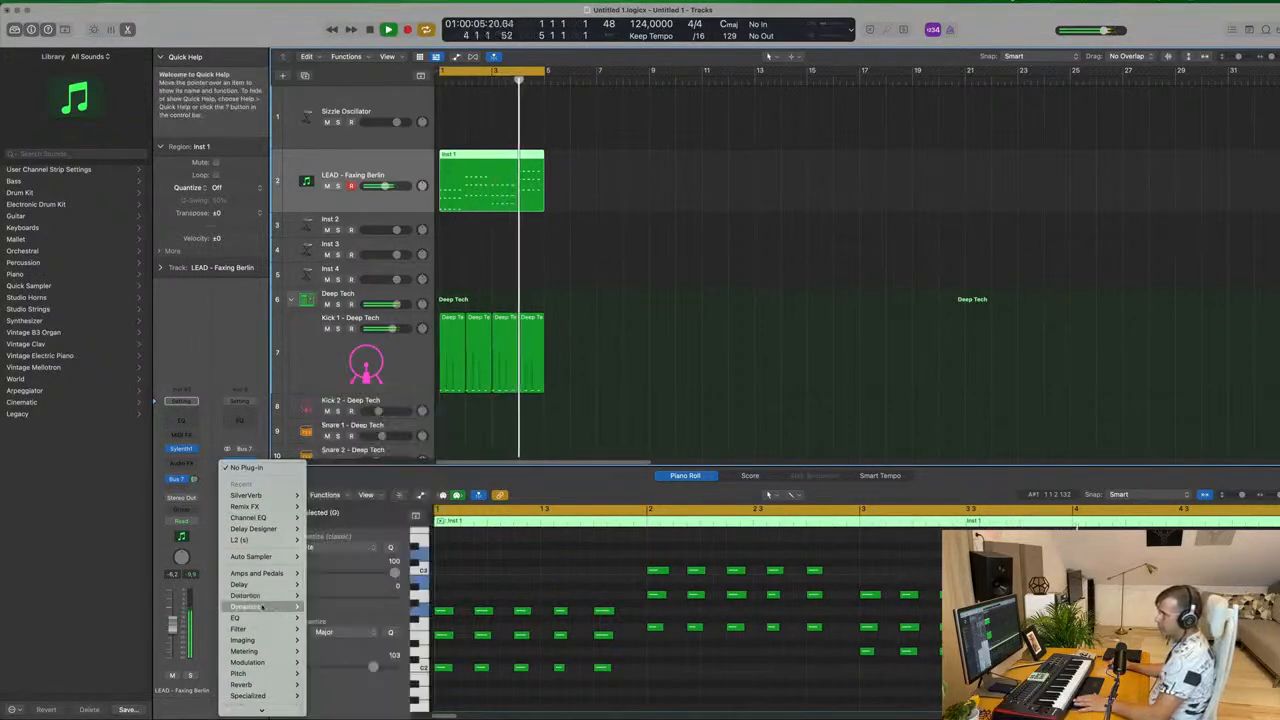
{"action": "mouse_move", "coordinate": [262, 607]}
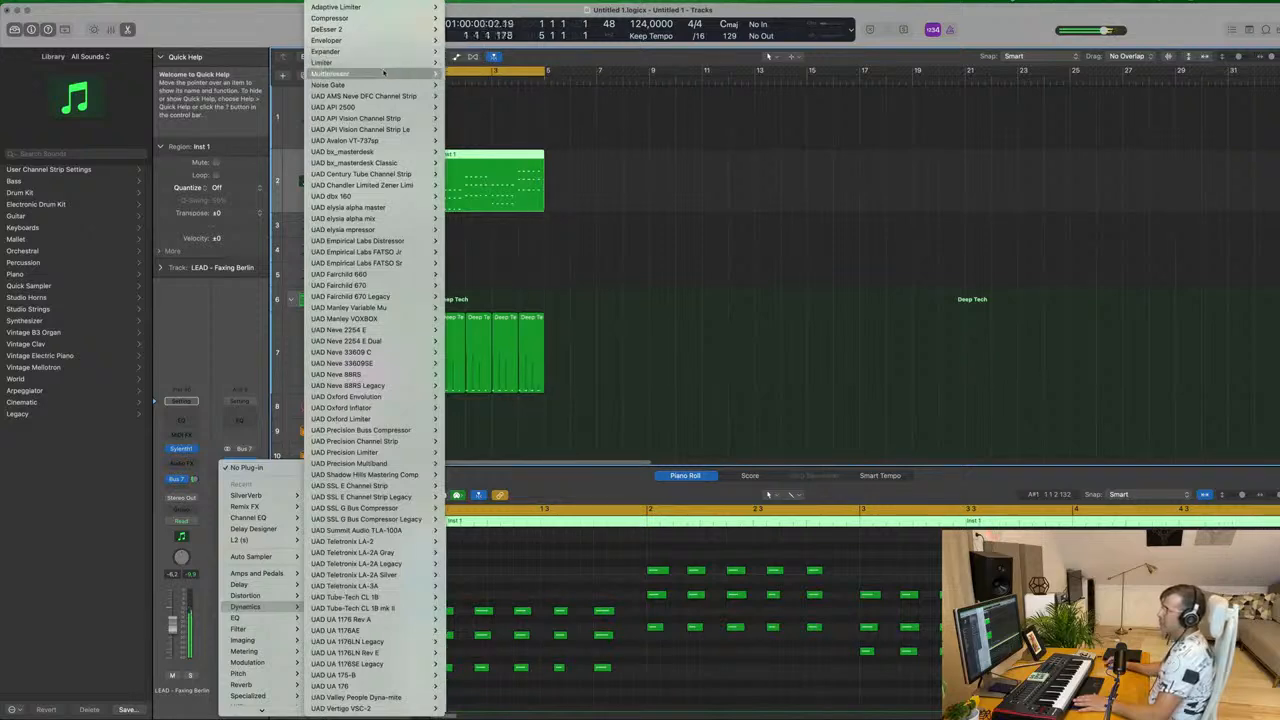
{"action": "mouse_move", "coordinate": [392, 19]}
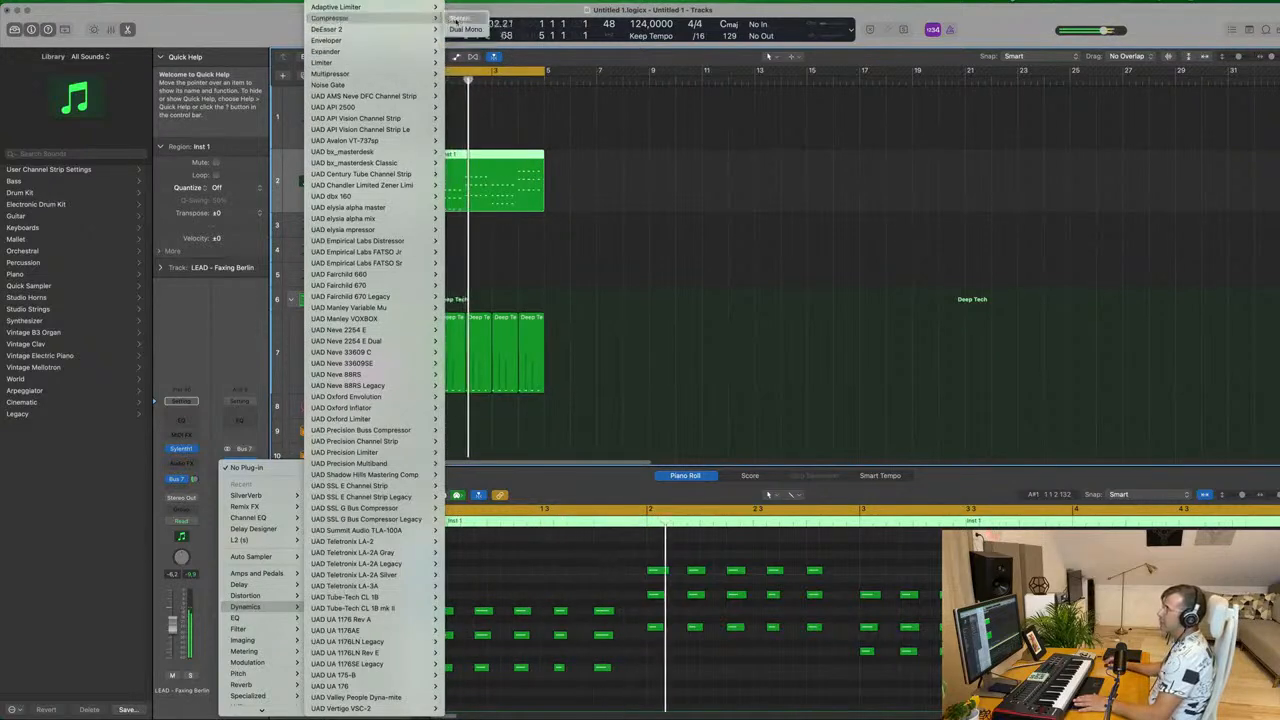
{"action": "left_click", "coordinate": [462, 19]}
{"action": "left_click_drag", "start_coordinate": [592, 144], "coordinate": [810, 166]}
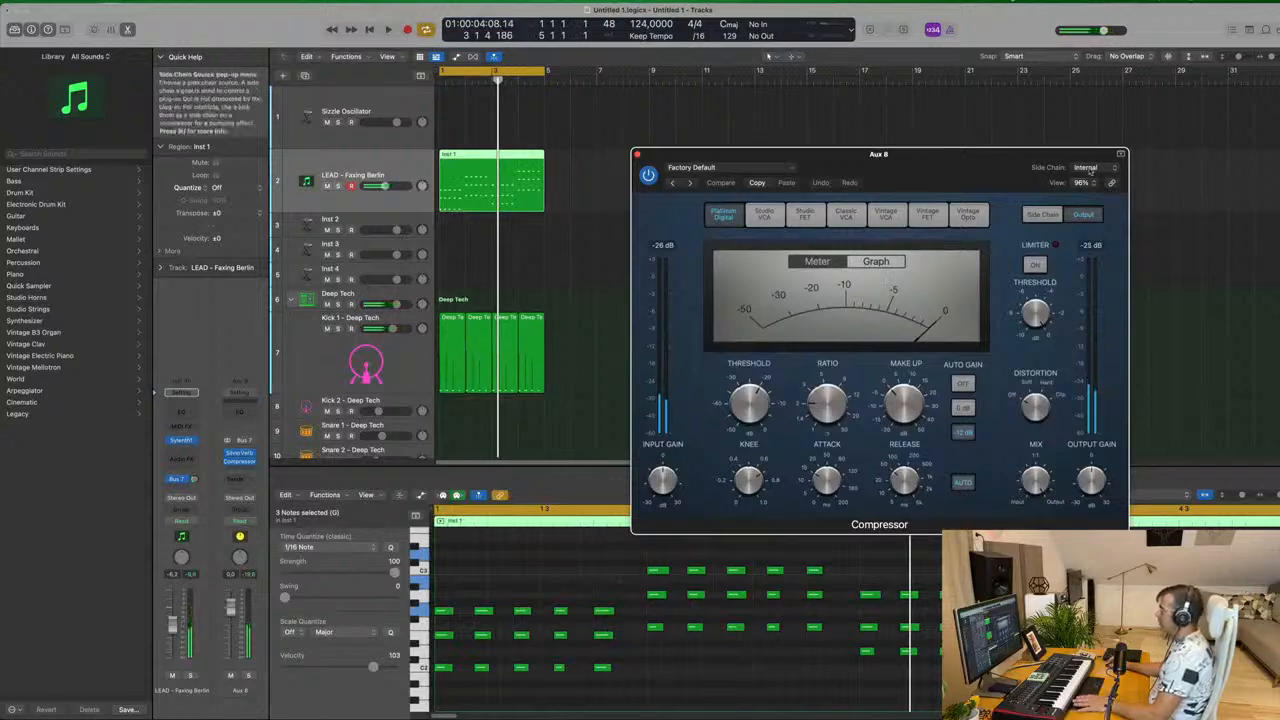
Set the compressor's side chain source to Inst 45.
{"action": "left_click", "coordinate": [1090, 168]}
{"action": "mouse_move", "coordinate": [1093, 198]}
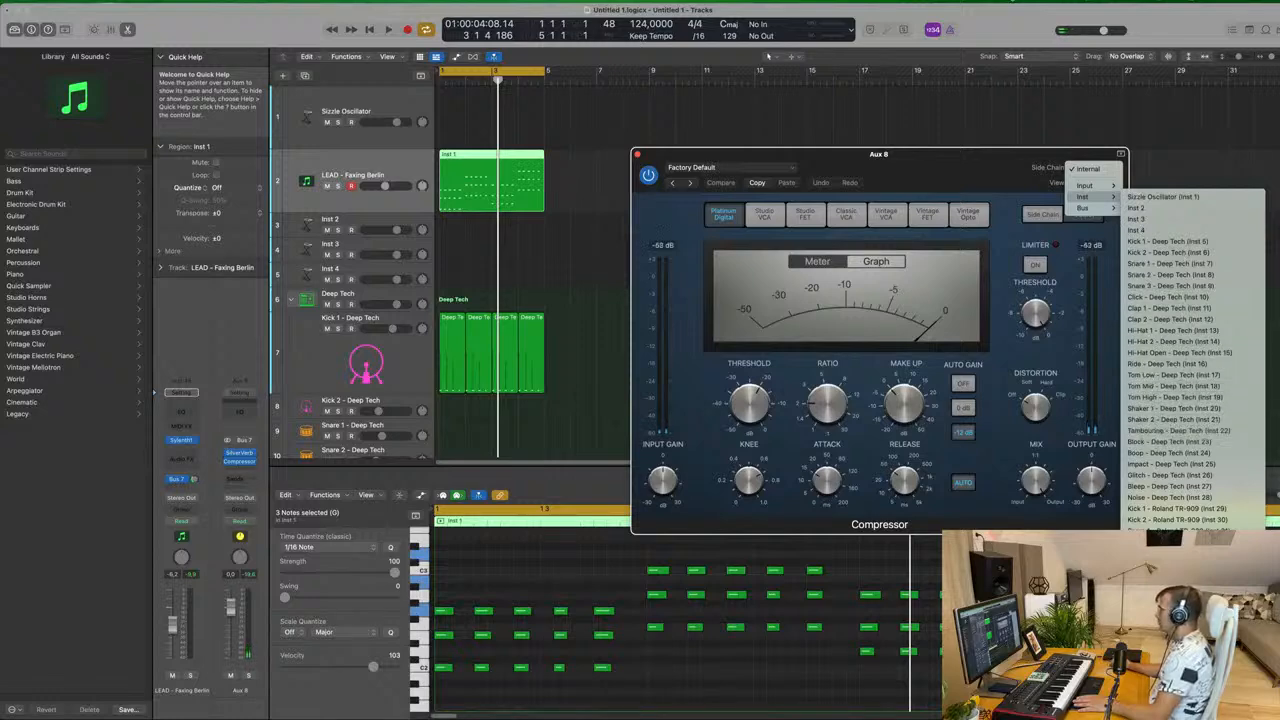
{"action": "left_click", "coordinate": [1172, 687]}
{"action": "left_click_drag", "start_coordinate": [951, 165], "coordinate": [904, 164]}
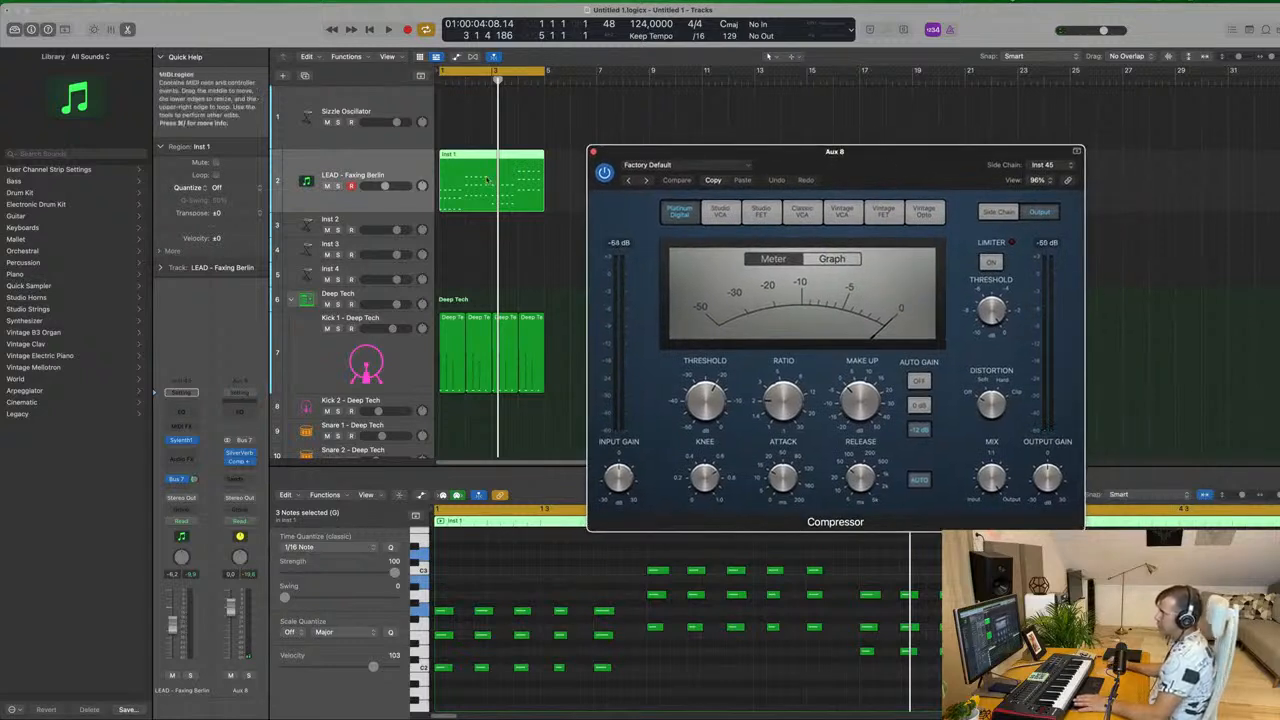
{"action": "left_click_drag", "start_coordinate": [813, 159], "coordinate": [812, 158]}
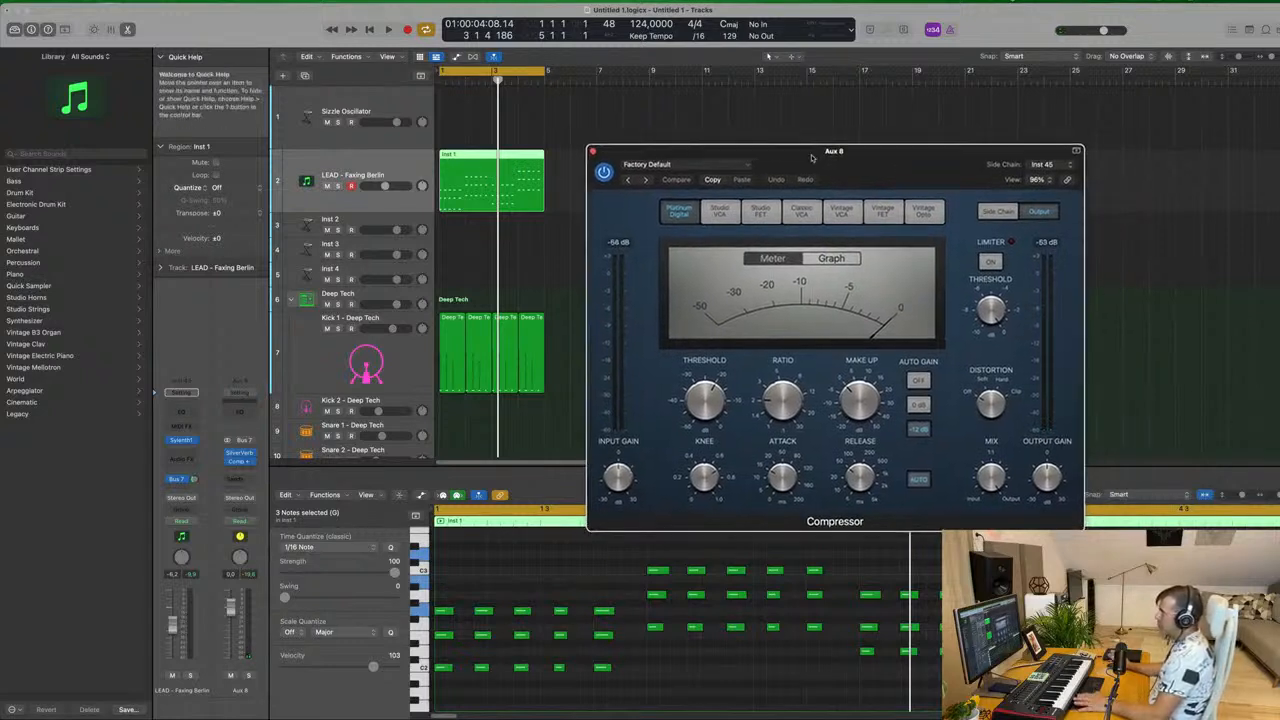
With the loop playing, set the compressor's threshold to -23 dB and ratio to about 4.1:1, and close it.
{"action": "key", "text": "space"}
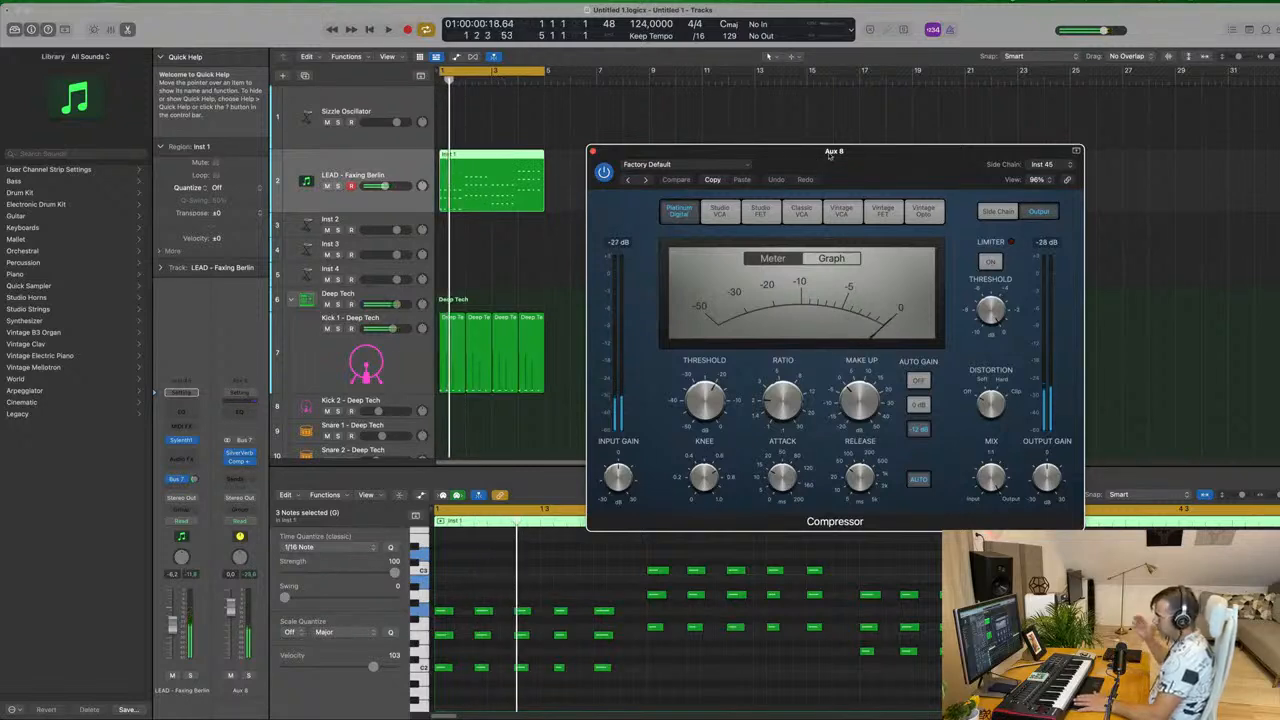
{"action": "key", "text": "space"}
{"action": "key", "text": "space"}
{"action": "key", "text": "space"}
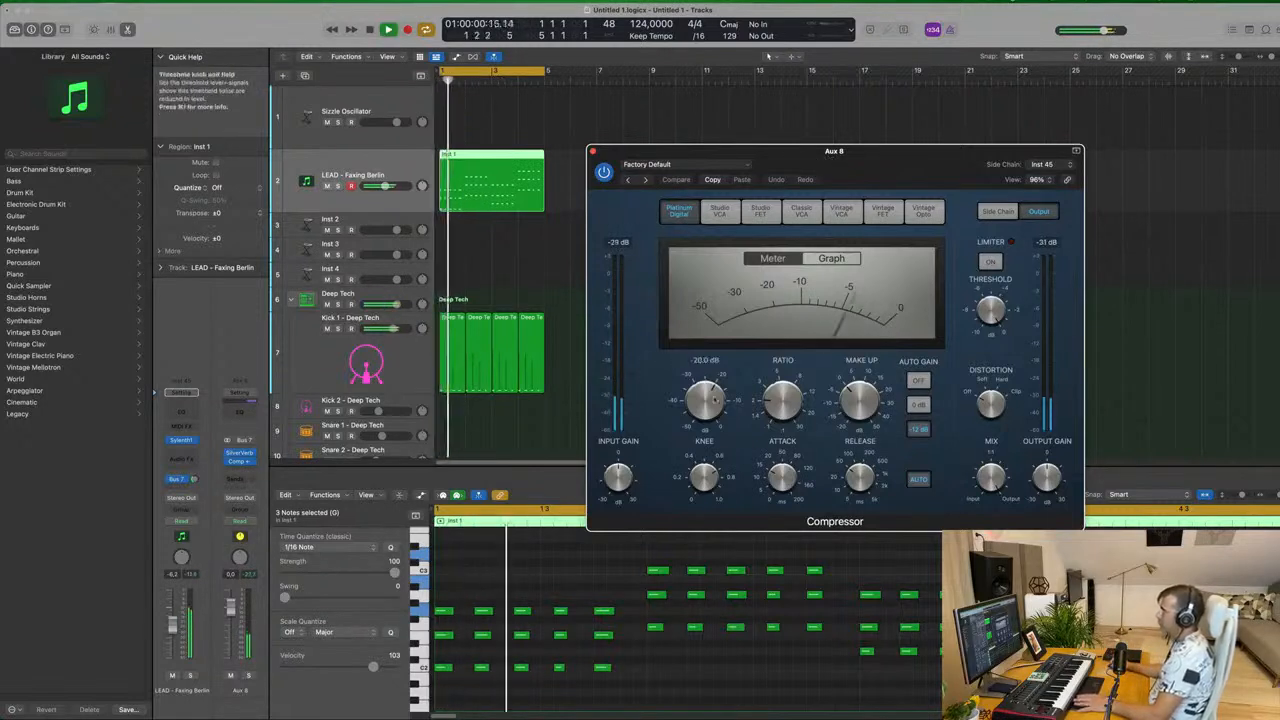
{"action": "left_click_drag", "start_coordinate": [713, 400], "coordinate": [780, 381]}
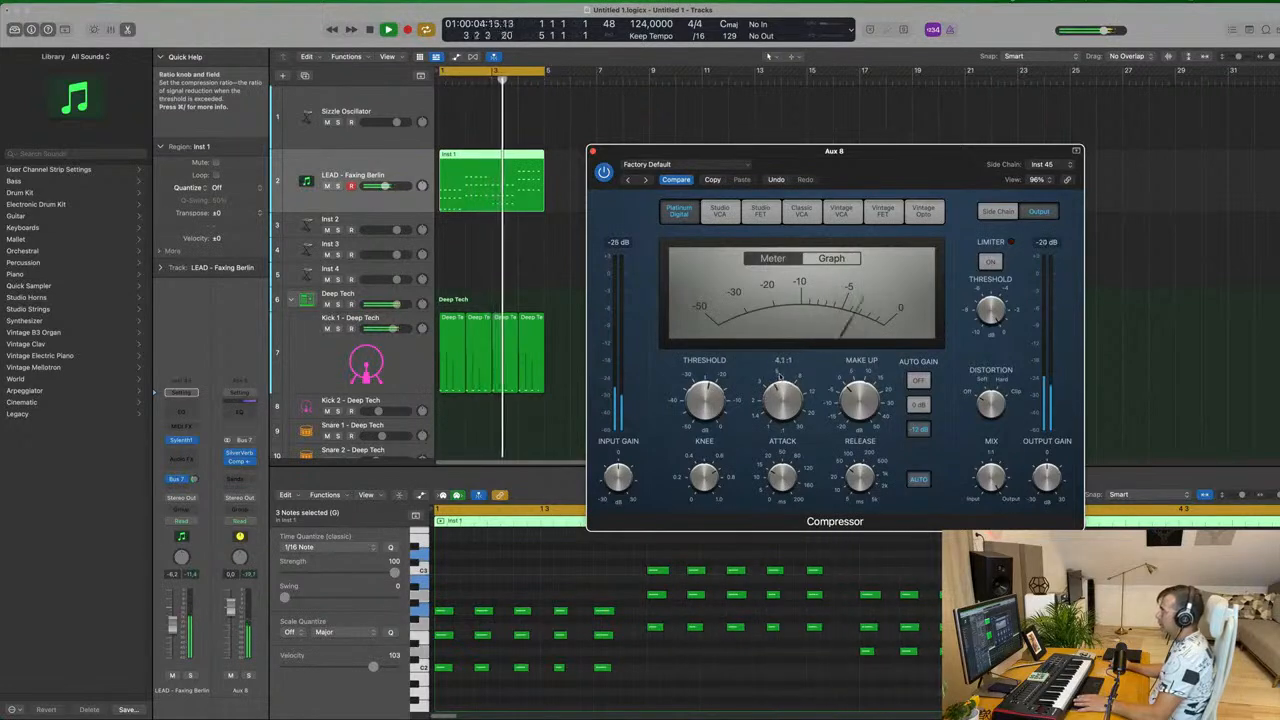
{"action": "mouse_move", "coordinate": [901, 169]}
{"action": "left_mouse_down"}
{"action": "mouse_move", "coordinate": [887, 166]}
{"action": "mouse_move", "coordinate": [898, 167]}
{"action": "left_mouse_up"}
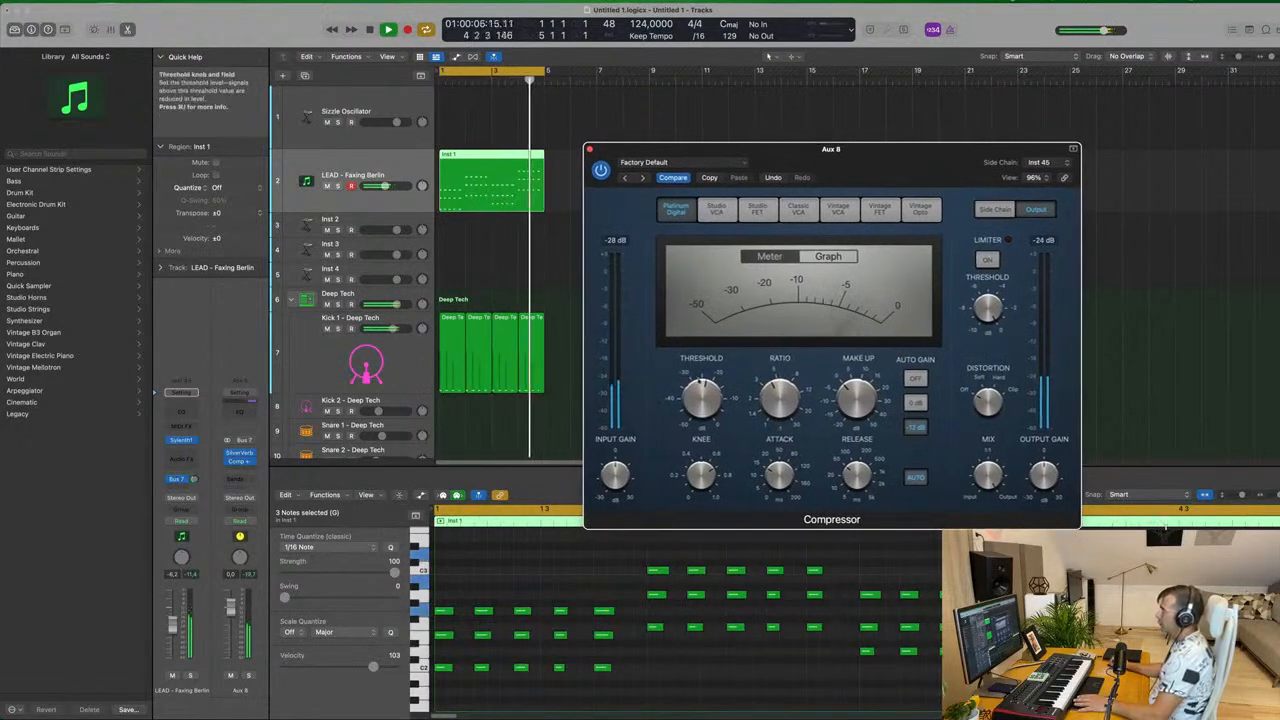
{"action": "left_click_drag", "start_coordinate": [620, 162], "coordinate": [572, 165]}
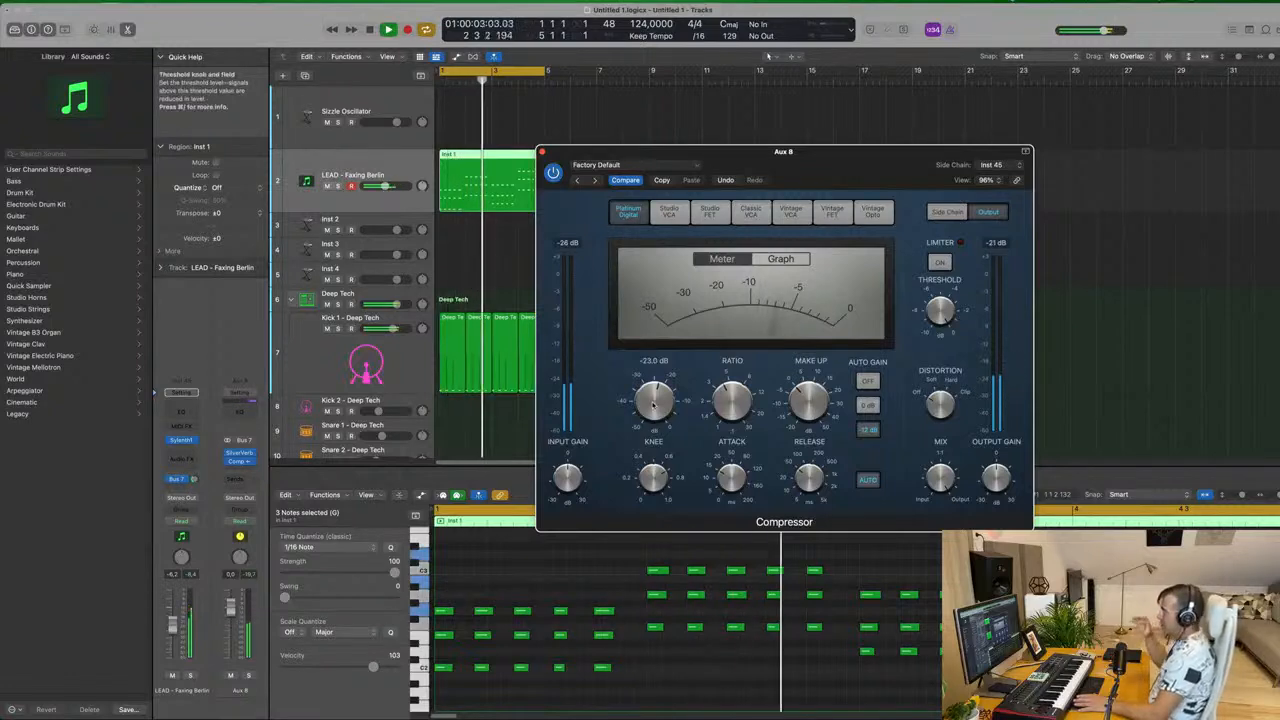
{"action": "left_click", "coordinate": [542, 152]}
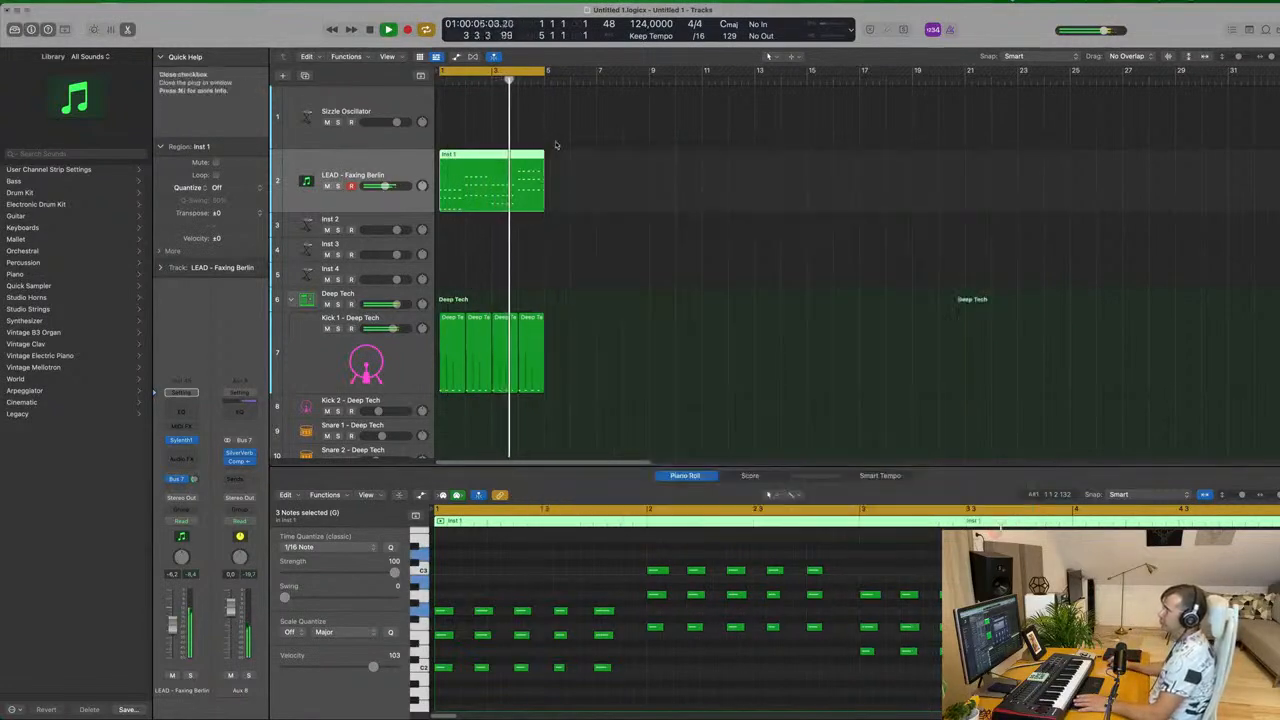
Listen to the chords, kick and side-chained reverb together while viewing the four-bar loop at a larger zoom.
{"action": "left_click", "coordinate": [602, 222]}
{"action": "scroll", "coordinate": [610, 221], "scroll_direction": "up", "scroll_amount": 3}
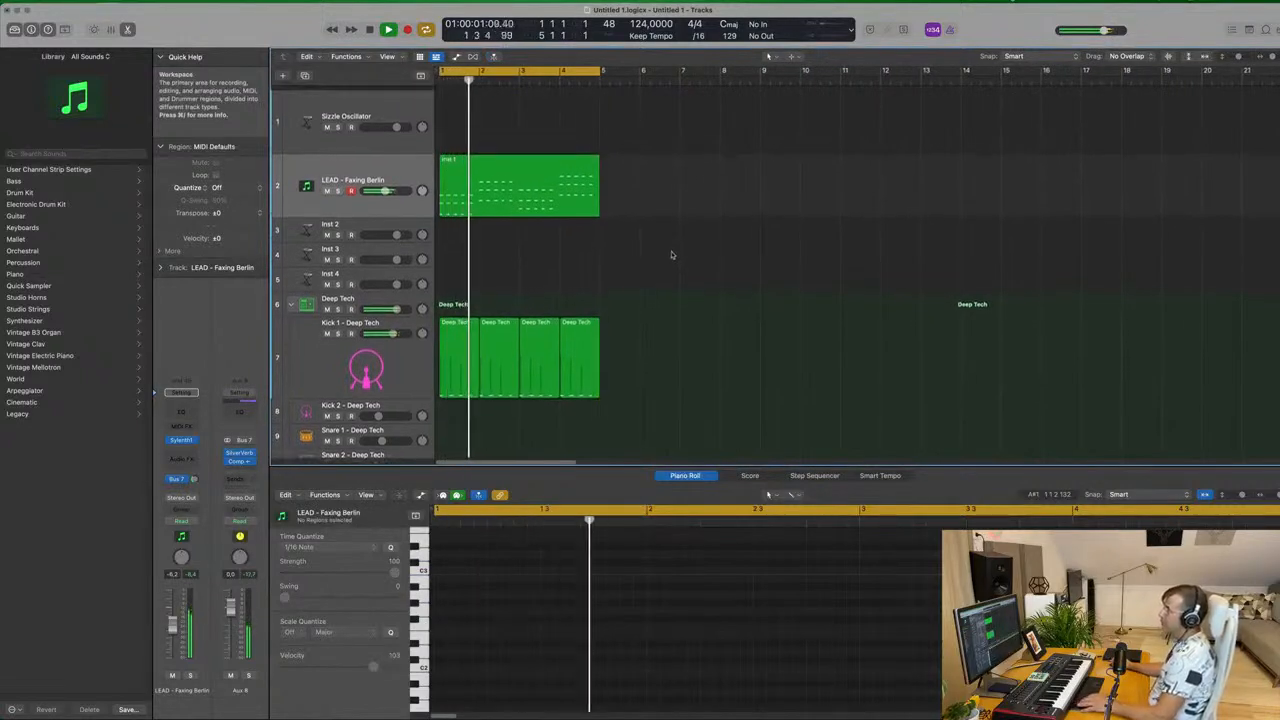
{"action": "left_click", "coordinate": [566, 178]}
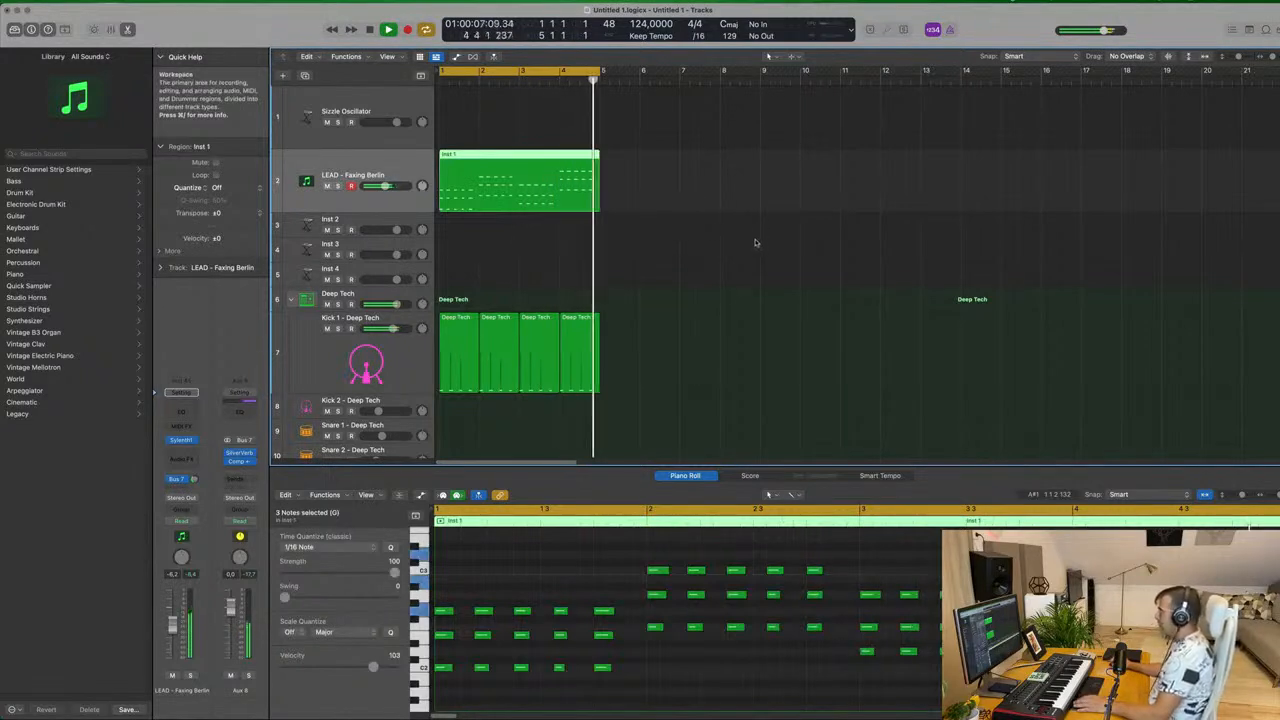
{"action": "left_click", "coordinate": [700, 242]}
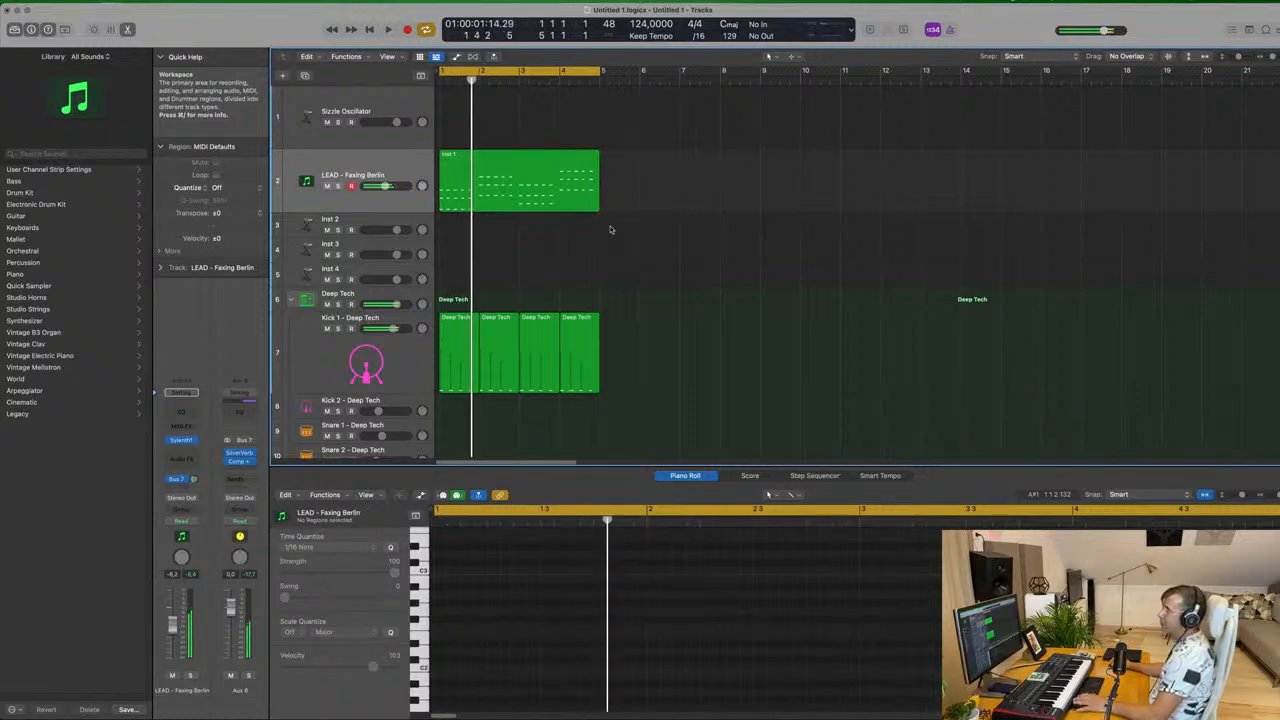
{"action": "left_click", "coordinate": [511, 173]}
{"action": "scroll", "coordinate": [638, 258], "scroll_direction": "right", "scroll_amount": 1}
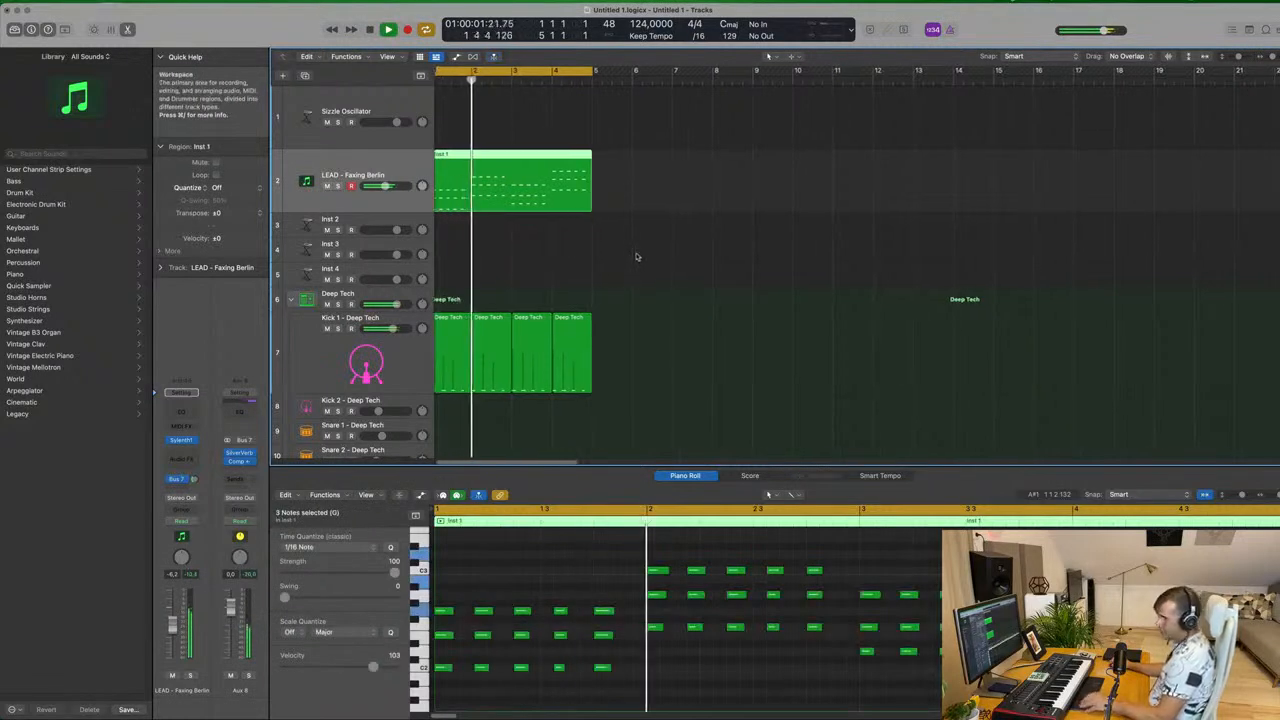
{"action": "scroll", "coordinate": [634, 215], "scroll_direction": "up", "scroll_amount": 5}
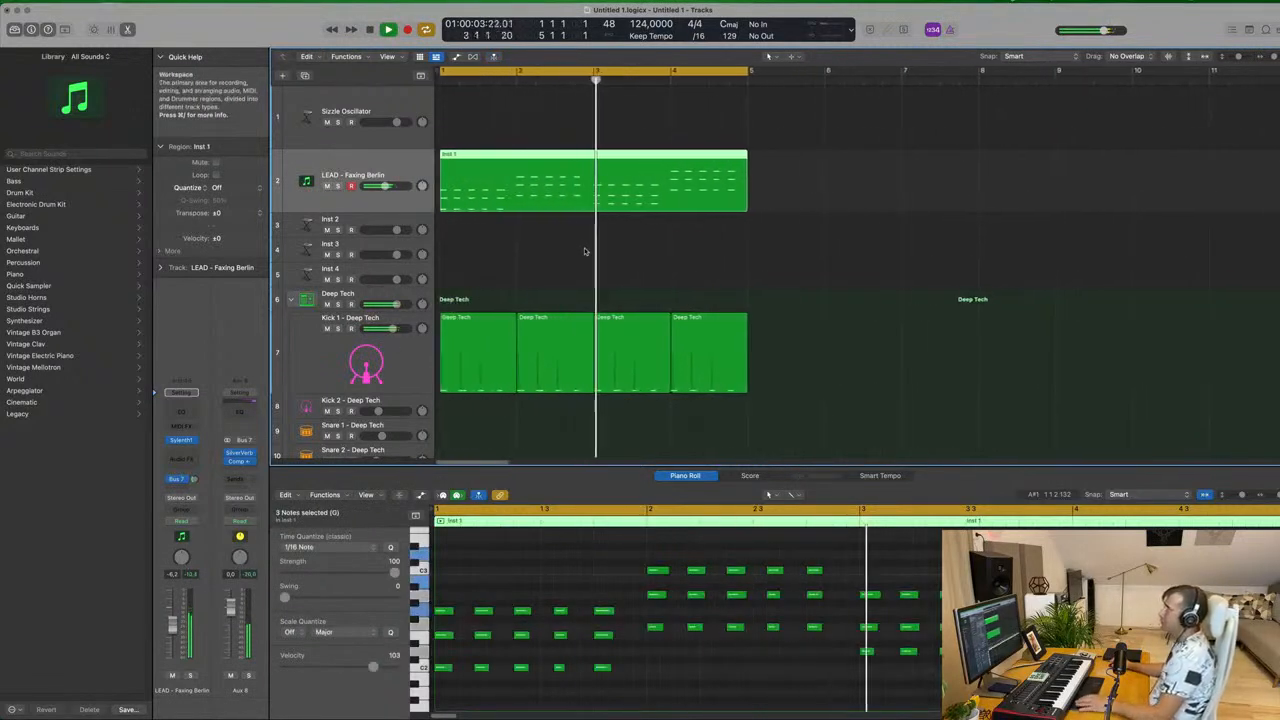
{"action": "scroll", "coordinate": [580, 250], "scroll_direction": "right", "scroll_amount": 1}
{"action": "left_click", "coordinate": [554, 254]}
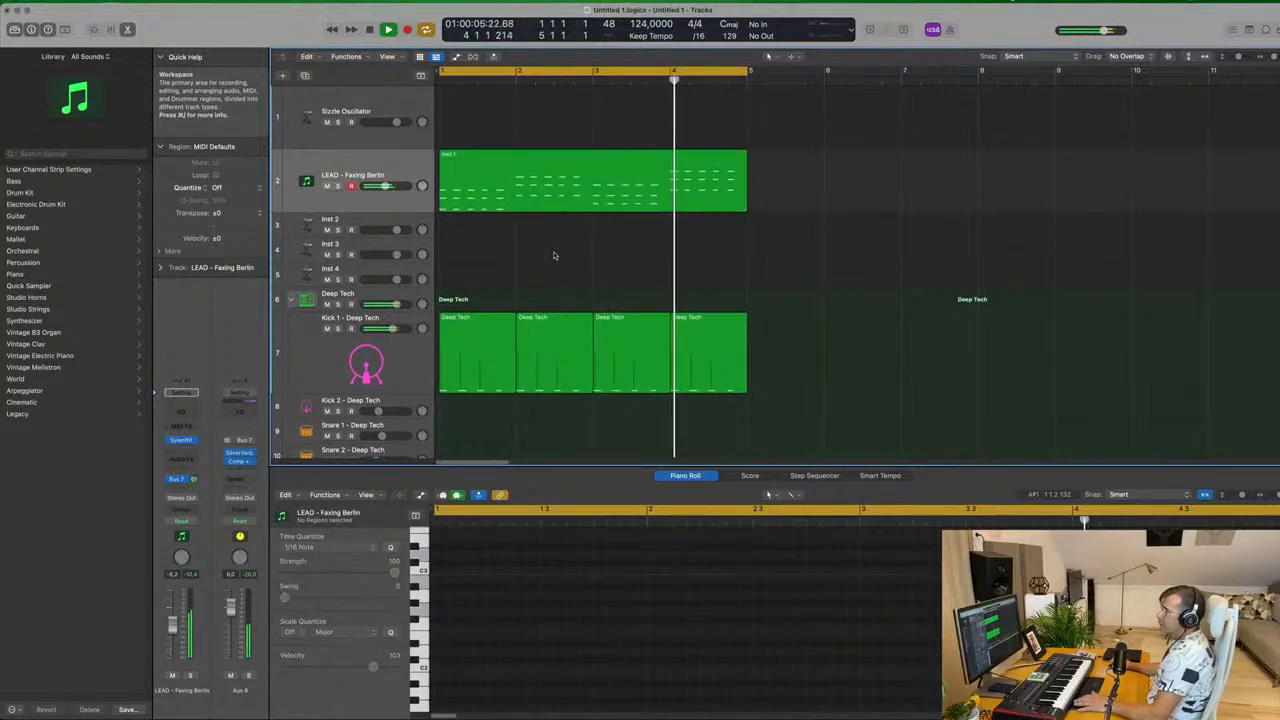
{"action": "left_click", "coordinate": [462, 198]}
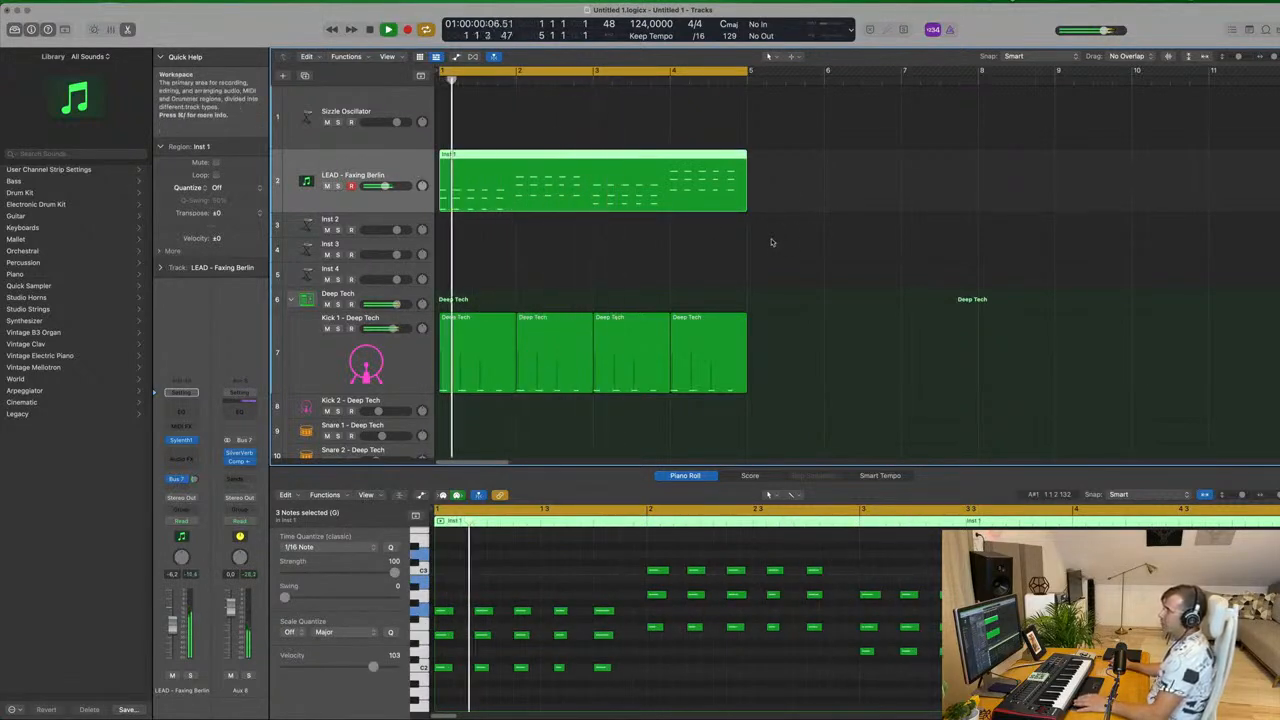
Move the bar 1 kick region to the Snare 1 track and delete its notes on beats 1 and 3.
{"action": "scroll", "coordinate": [773, 232], "scroll_direction": "down", "scroll_amount": 2}
{"action": "scroll", "coordinate": [771, 241], "scroll_direction": "down", "scroll_amount": 2}
{"action": "left_click", "coordinate": [460, 193]}
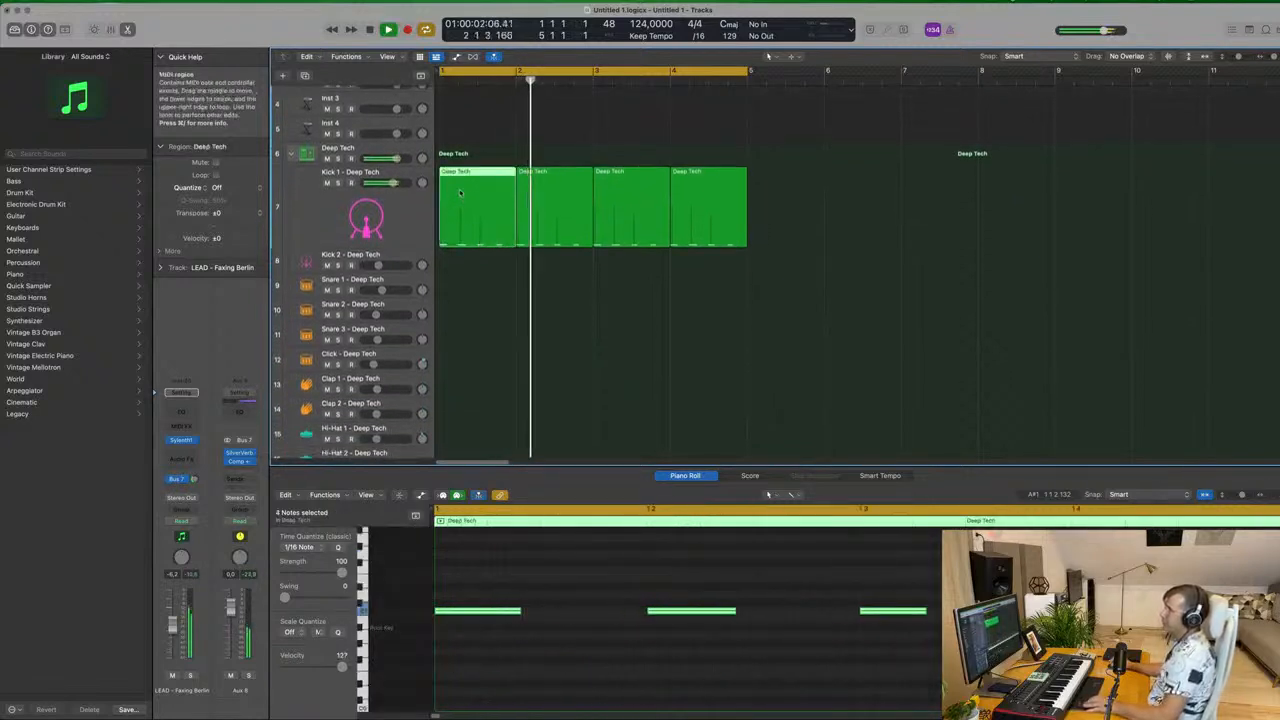
{"action": "key", "text": "super+Left"}
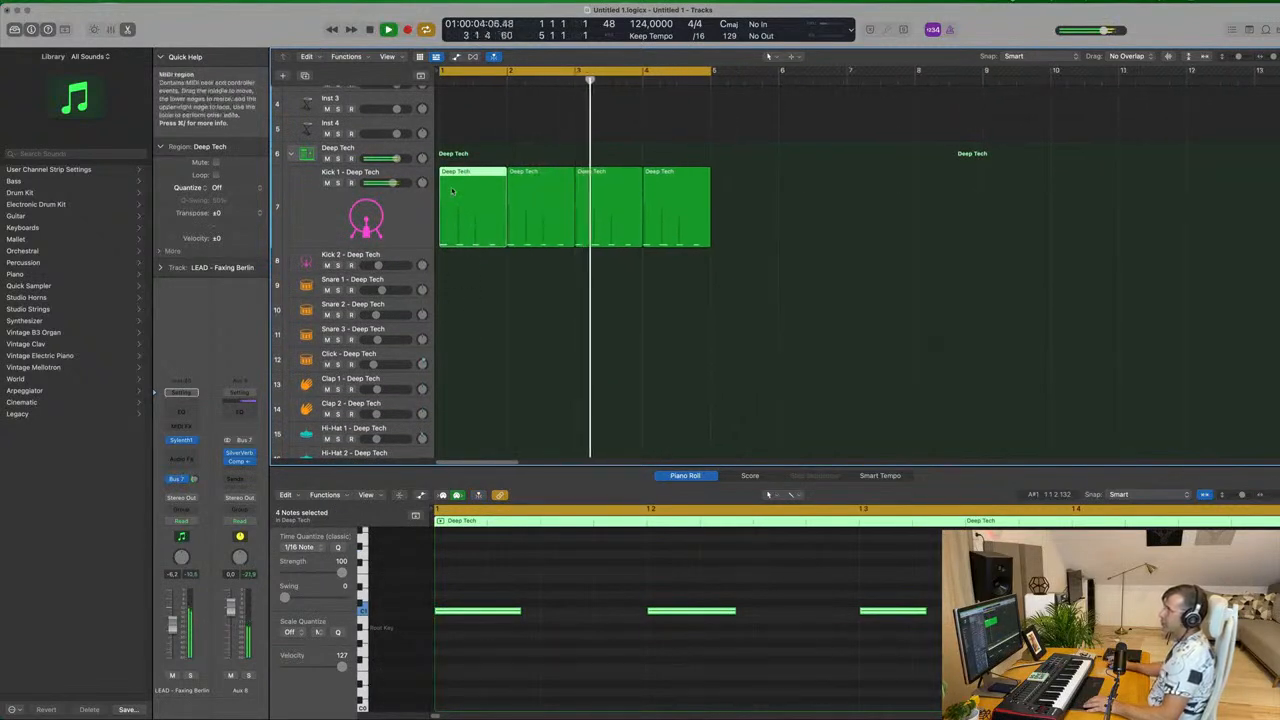
{"action": "left_click_drag", "start_coordinate": [460, 183], "coordinate": [460, 289]}
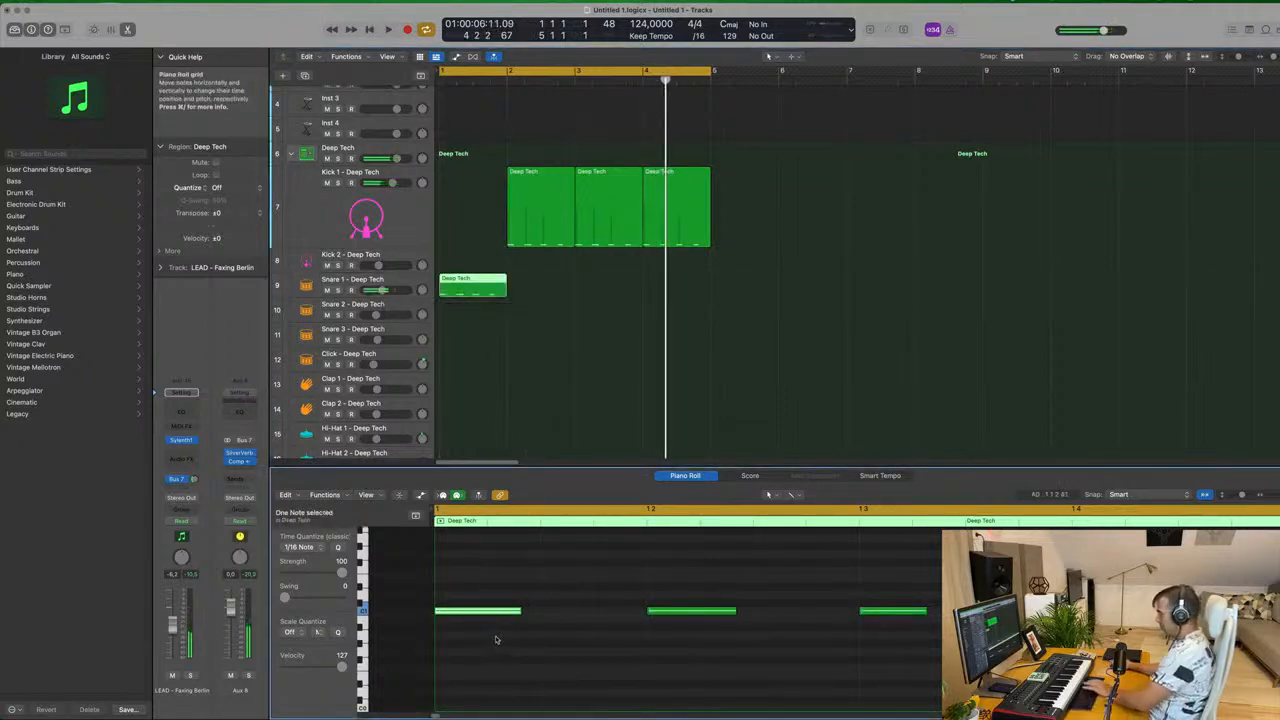
{"action": "left_click_drag", "start_coordinate": [706, 588], "coordinate": [943, 662]}
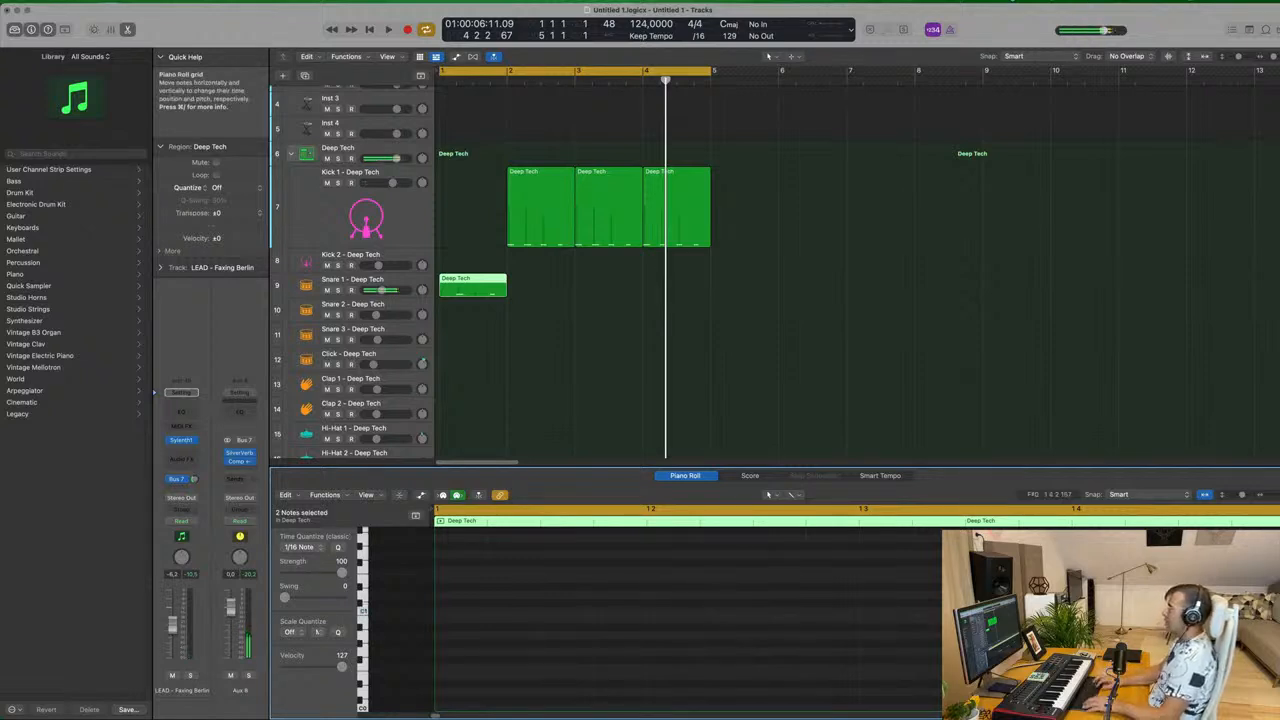
Copy the bar 2 kick region into bar 1 and repeat the Snare 1 region three times to fill four bars.
{"action": "left_click", "coordinate": [552, 174]}
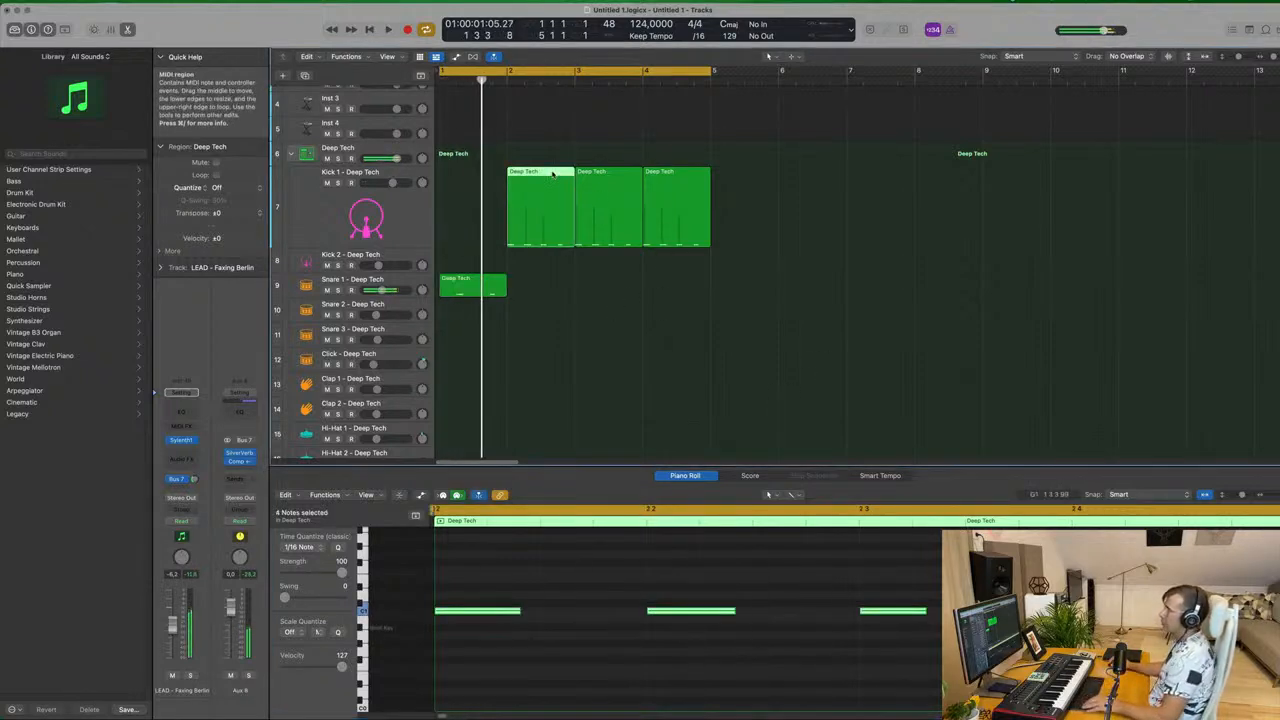
{"action": "left_click_drag", "start_coordinate": [552, 174], "coordinate": [484, 174]}
{"action": "left_click", "coordinate": [455, 288]}
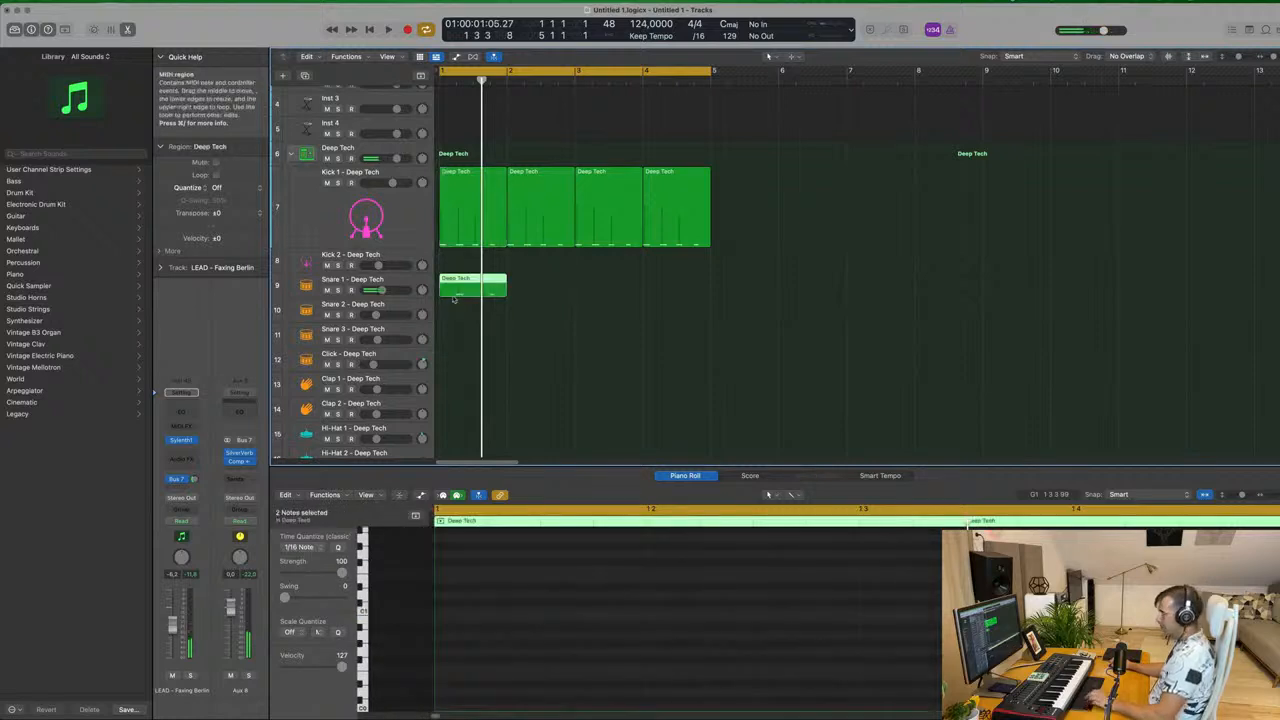
{"action": "key", "text": "super+r"}
{"action": "key", "text": "super+r"}
{"action": "key", "text": "super+r"}
{"action": "key", "text": "space"}
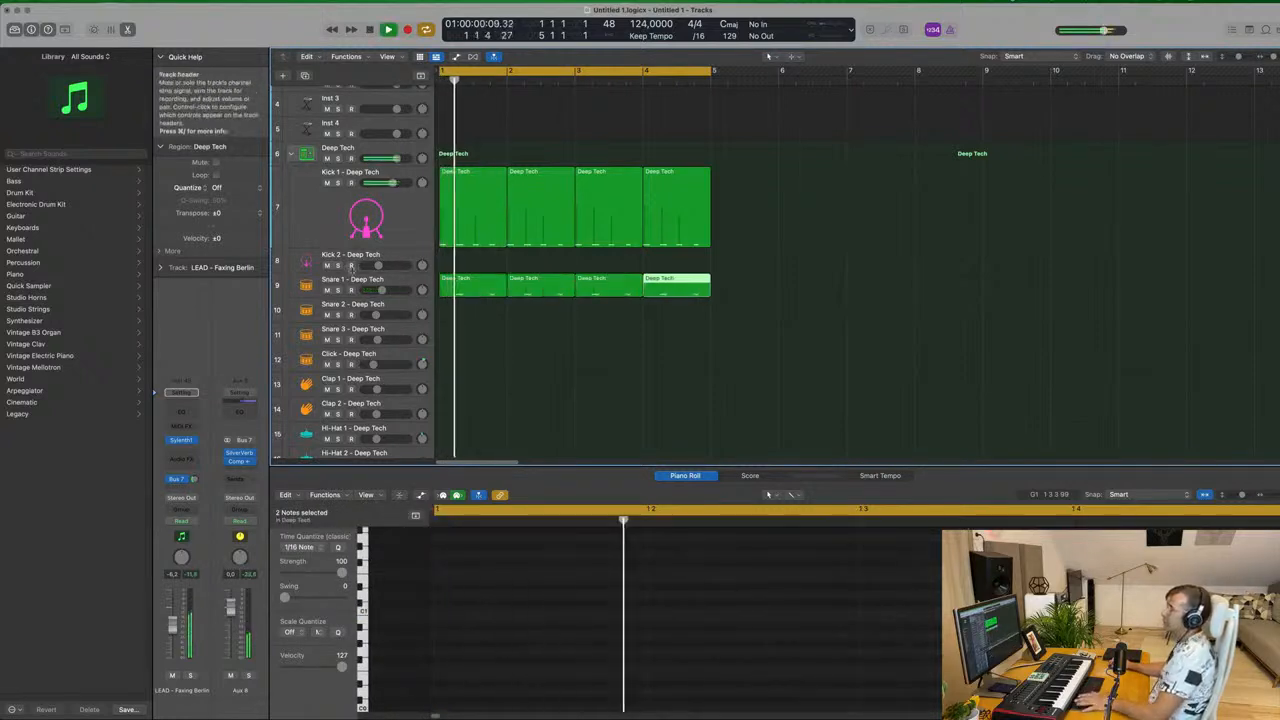
Lower the Snare 1 track's volume to about -12 dB.
{"action": "left_click", "coordinate": [387, 281]}
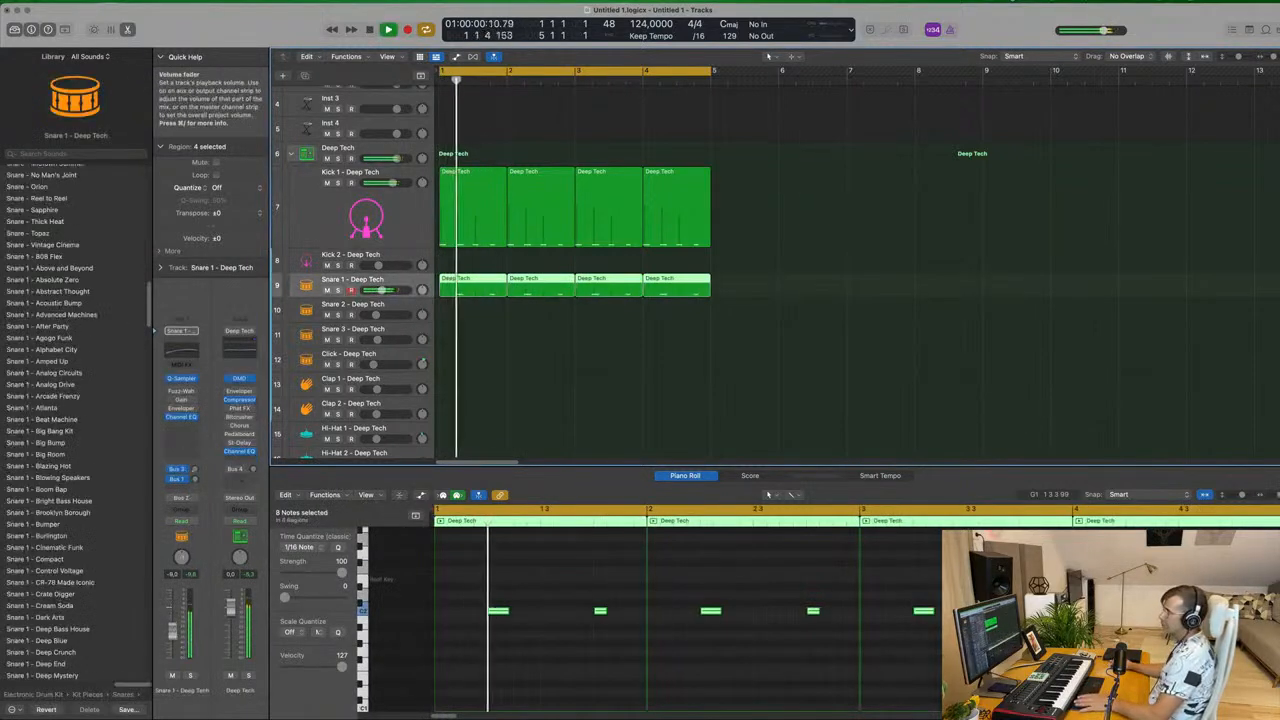
{"action": "scroll", "coordinate": [674, 217], "scroll_direction": "up", "scroll_amount": 6}
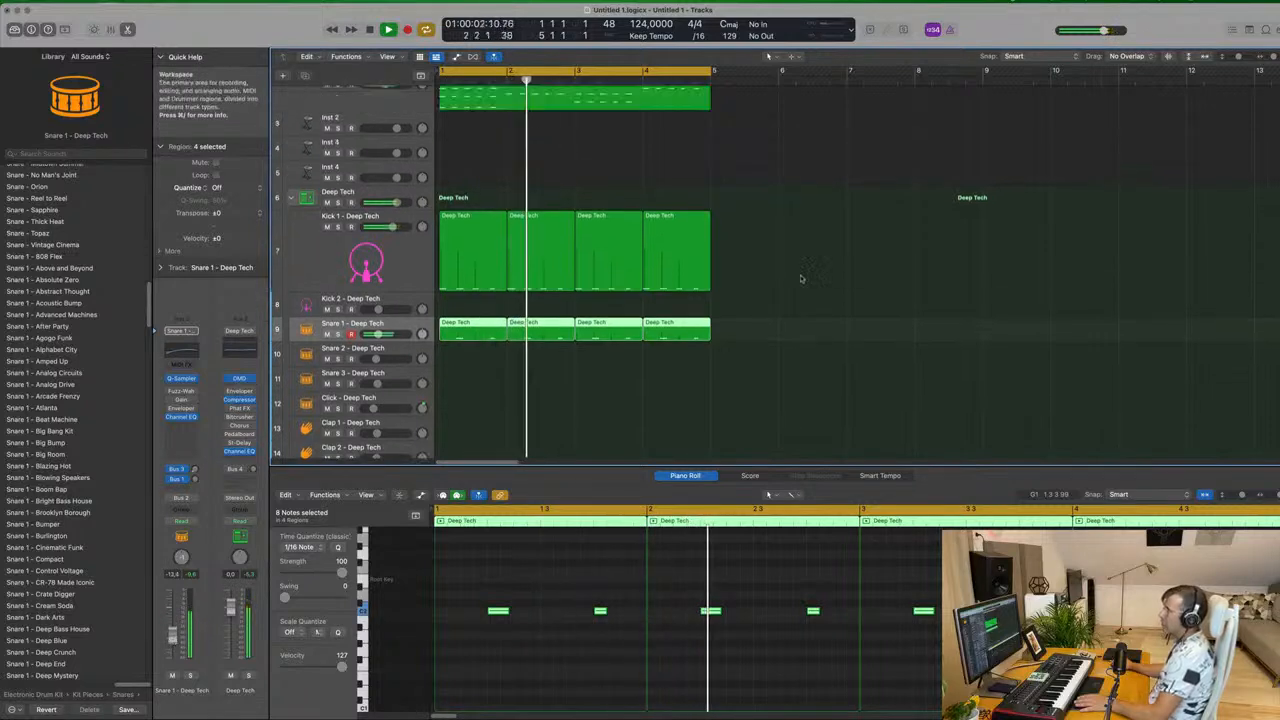
Duplicate the LEAD - Faxing Berlin track with its settings directly below the original.
{"action": "left_click", "coordinate": [390, 162]}
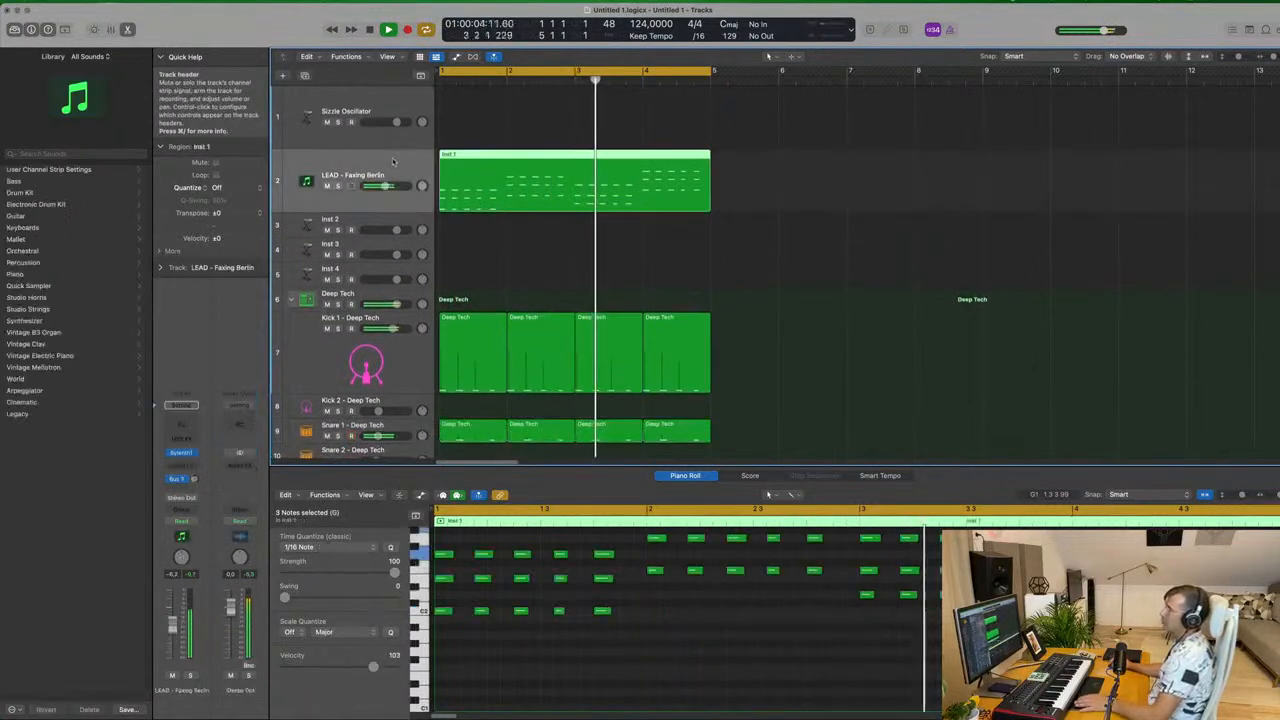
{"action": "key", "text": "space"}
{"action": "key", "text": "space"}
{"action": "left_click", "coordinate": [305, 76]}
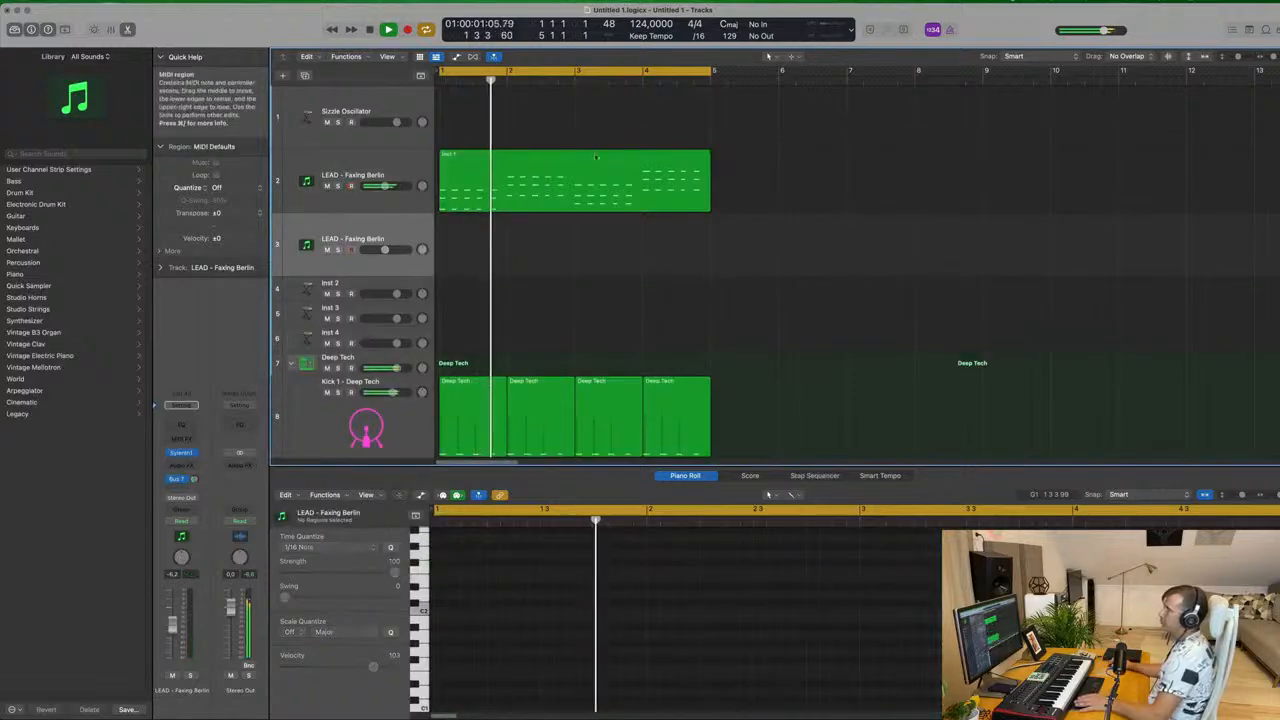
Put the four-bar Inst 1 chord region on the duplicate lead track as well as on the original.
{"action": "left_click", "coordinate": [578, 177]}
{"action": "key", "text": "space"}
{"action": "key", "text": "space"}
{"action": "left_click_drag", "start_coordinate": [578, 177], "coordinate": [575, 245]}
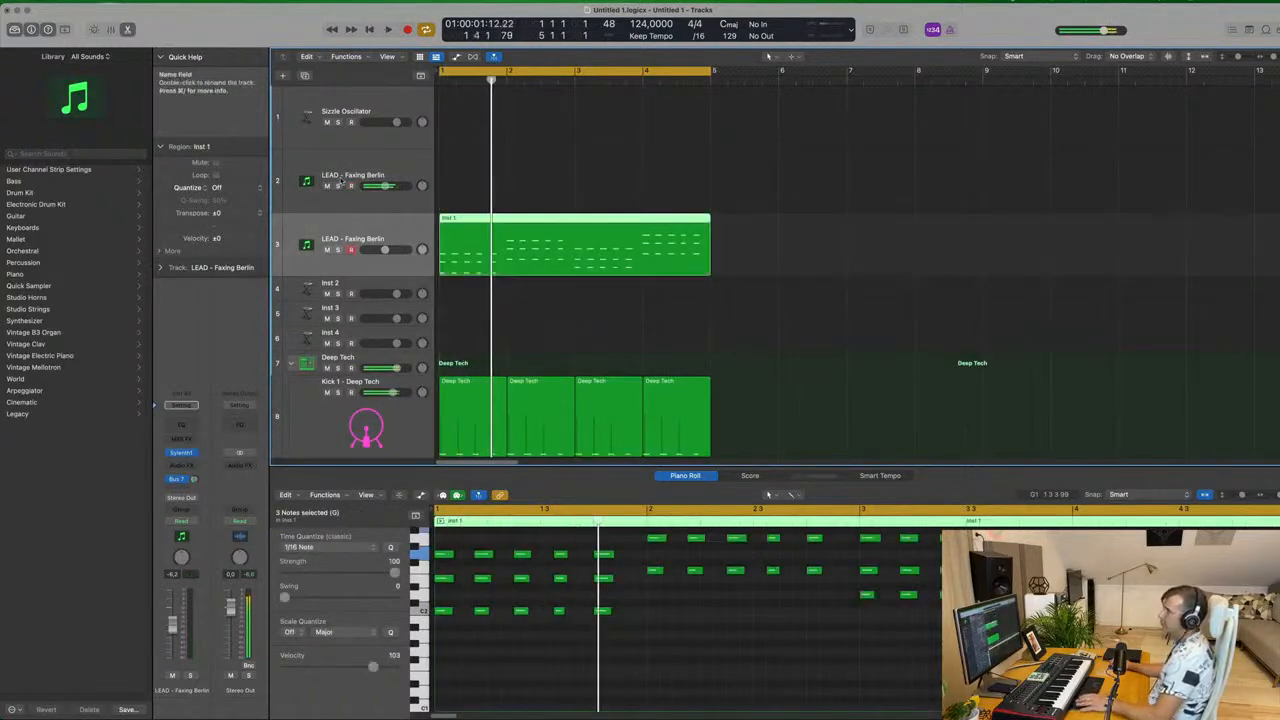
{"action": "left_click_drag", "start_coordinate": [491, 217], "coordinate": [494, 196]}
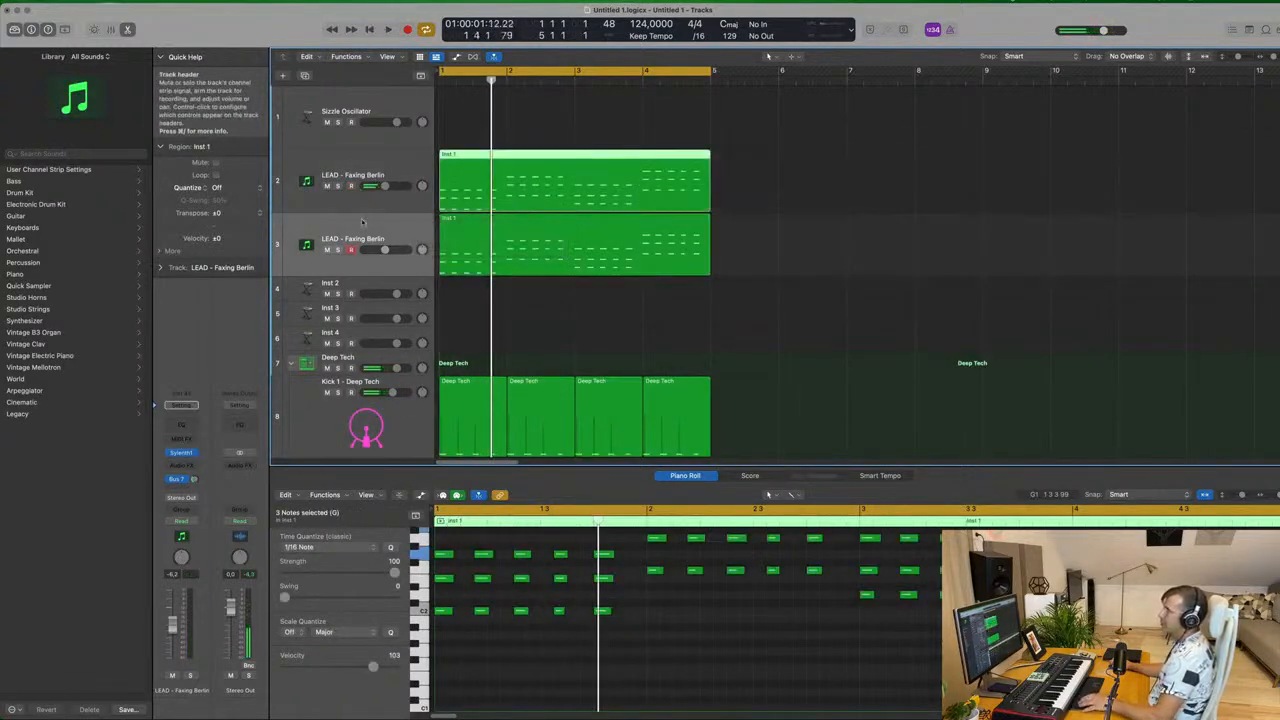
Mute the original LEAD - Faxing Berlin track and play the loop with the duplicate lead.
{"action": "key", "text": "space"}
{"action": "left_click", "coordinate": [297, 233]}
{"action": "left_click", "coordinate": [327, 186]}
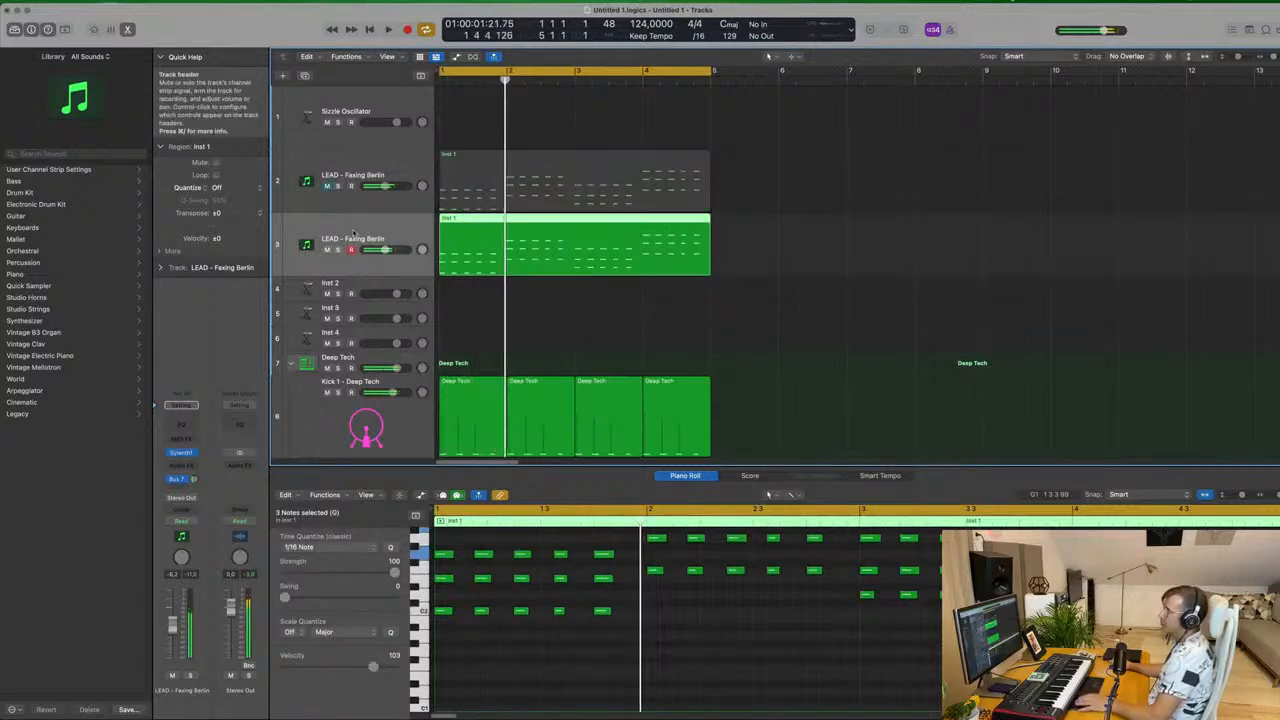
{"action": "key", "text": "space"}
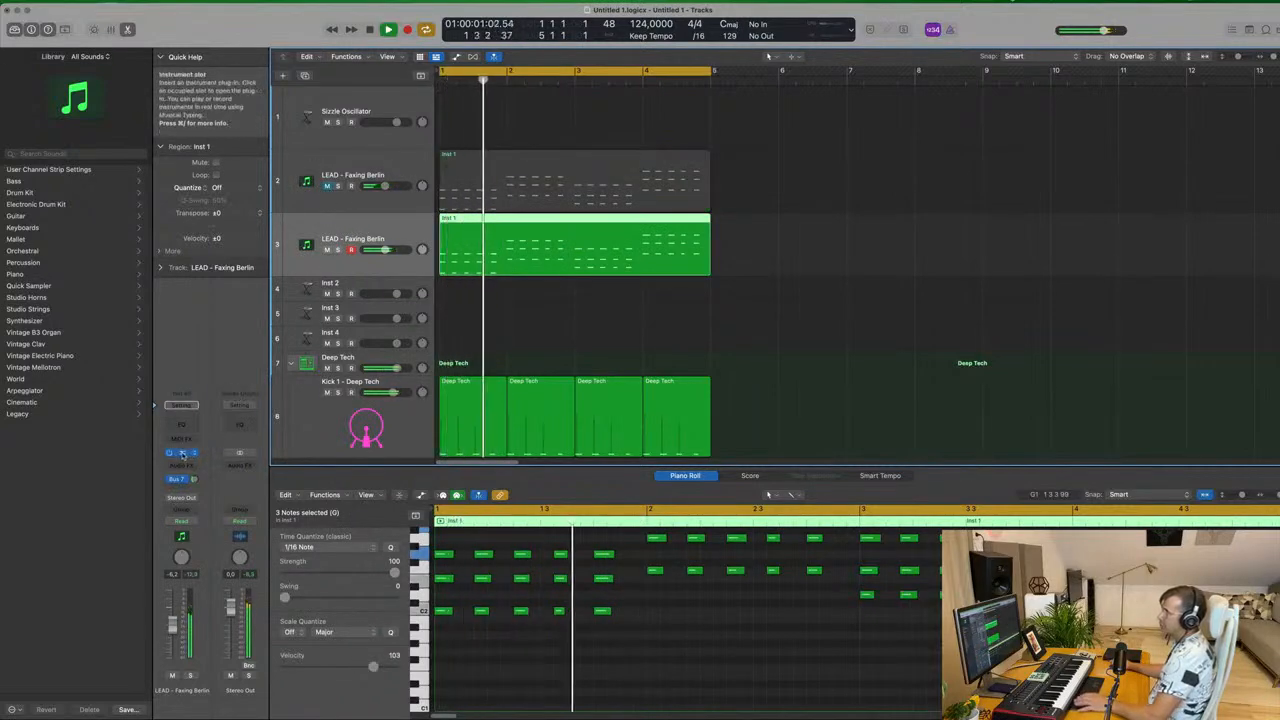
Load the LEAD - Let Go preset into the duplicate lead track's Sylenth1.
{"action": "left_click", "coordinate": [181, 453]}
{"action": "left_click", "coordinate": [628, 259]}
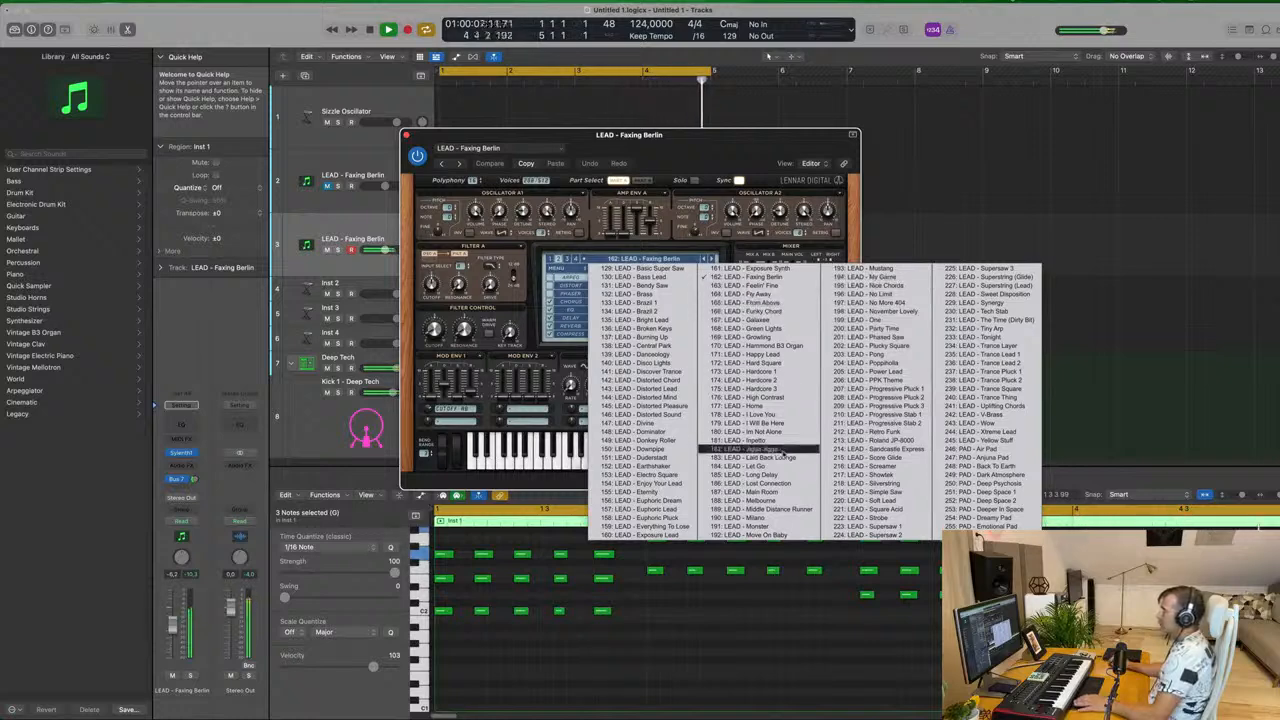
{"action": "left_click", "coordinate": [784, 467]}
{"action": "left_click_drag", "start_coordinate": [708, 146], "coordinate": [838, 171]}
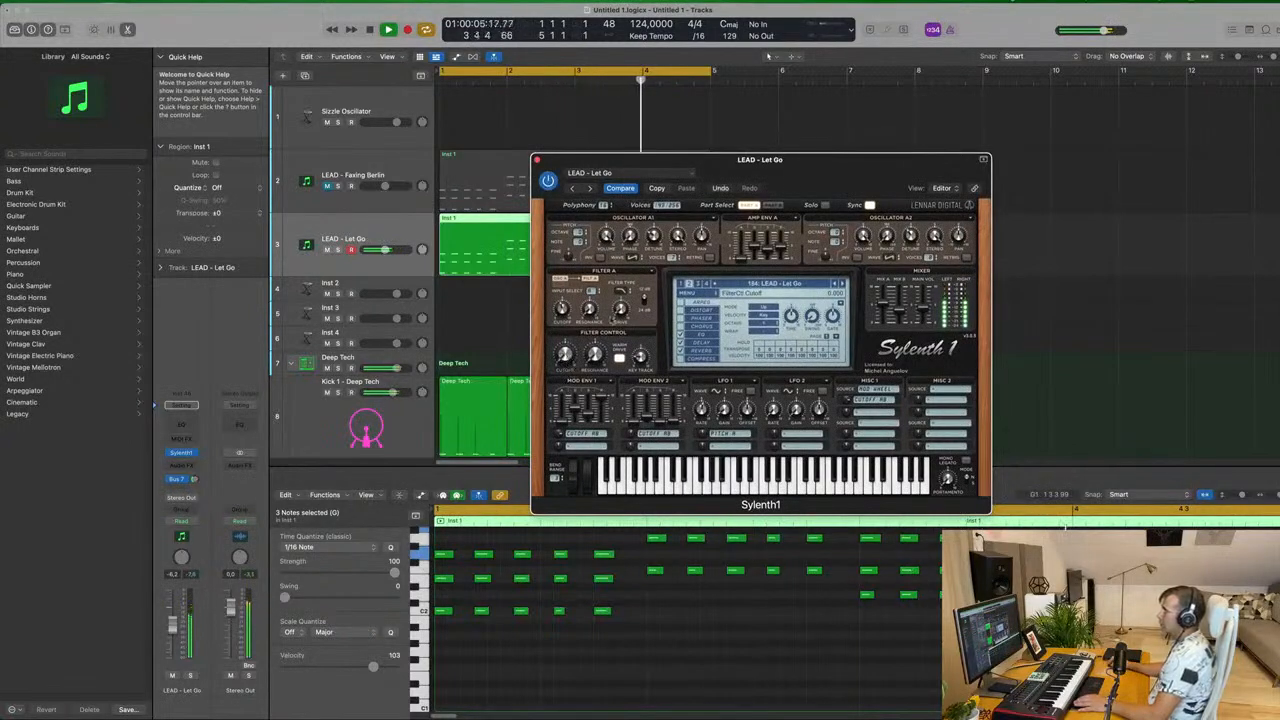
{"action": "left_click_drag", "start_coordinate": [823, 175], "coordinate": [825, 203]}
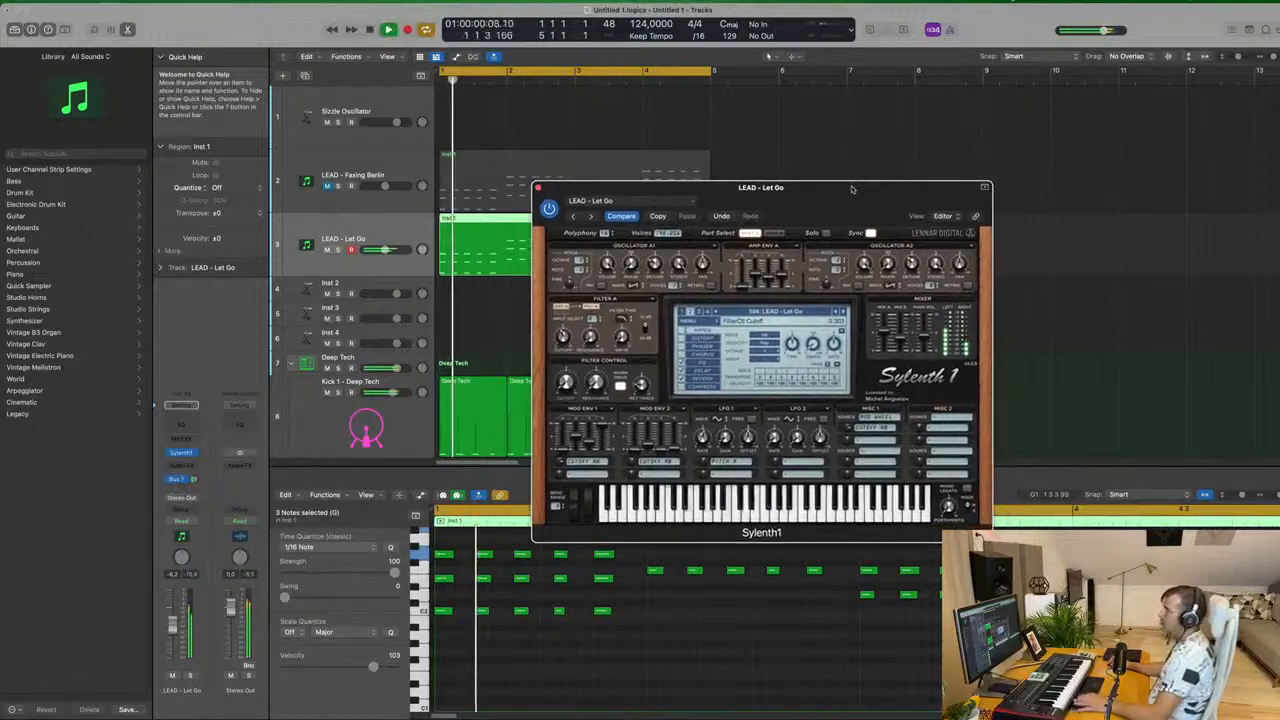
Adjust the Let Go sound's filter cutoff and lower its track volume to about -10.8 dB.
{"action": "left_click_drag", "start_coordinate": [172, 627], "coordinate": [172, 631]}
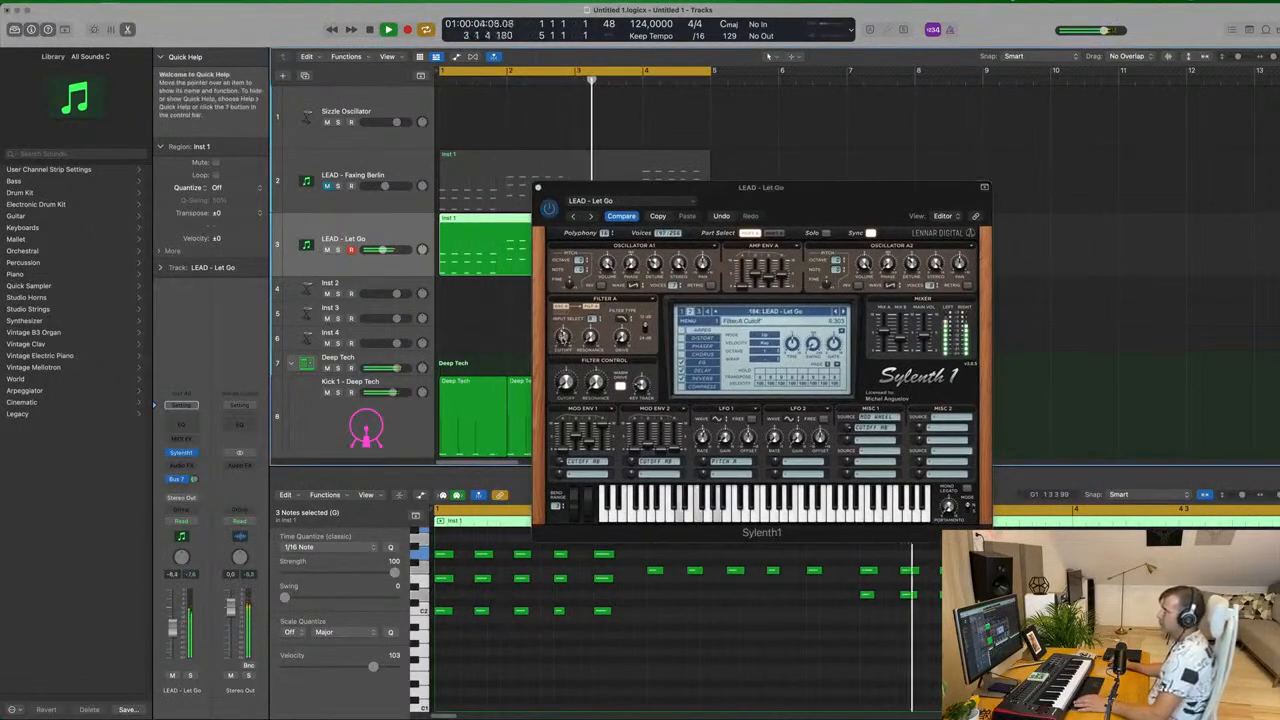
{"action": "left_click_drag", "start_coordinate": [563, 338], "coordinate": [563, 346]}
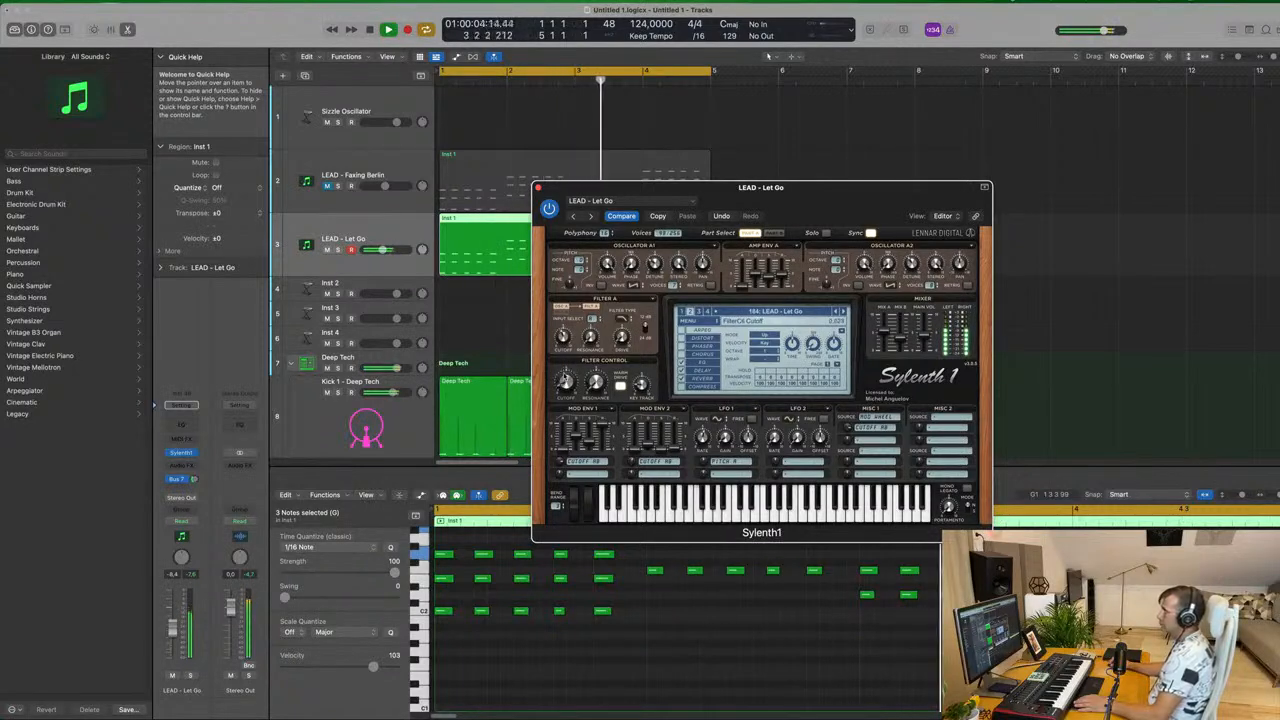
{"action": "left_click_drag", "start_coordinate": [812, 206], "coordinate": [698, 229]}
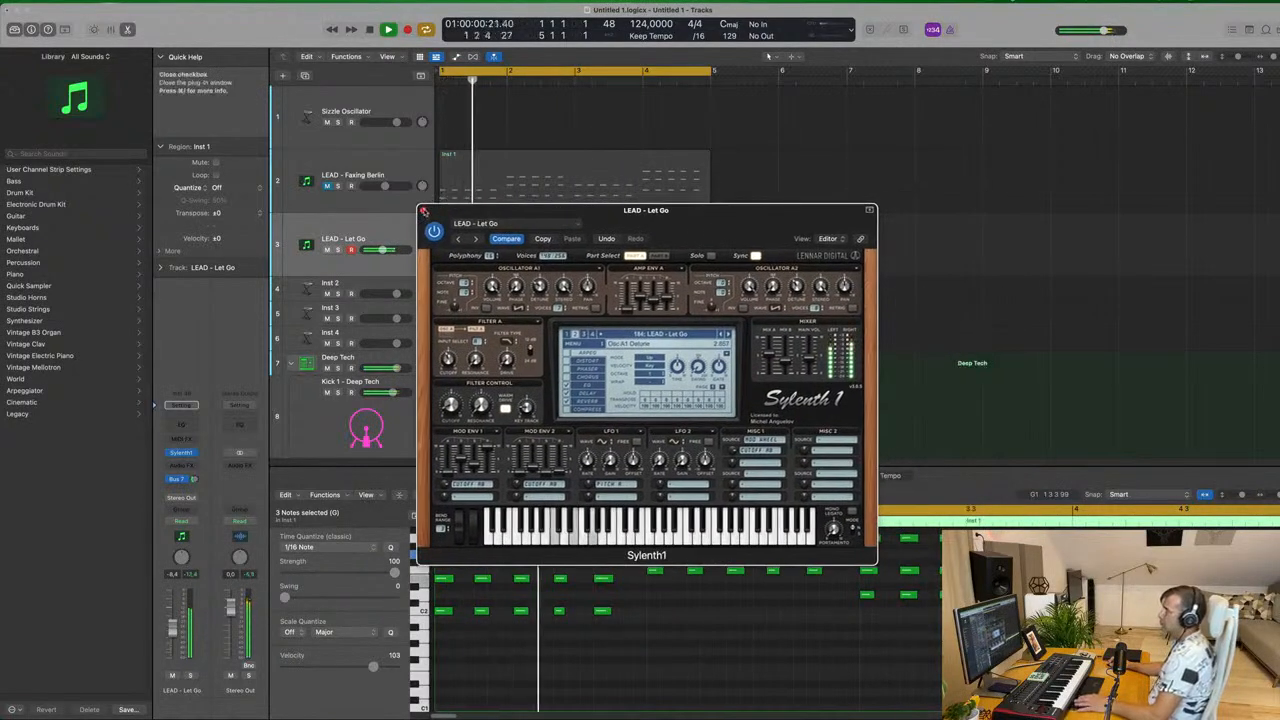
{"action": "left_click", "coordinate": [425, 210]}
{"action": "key", "text": "Return"}
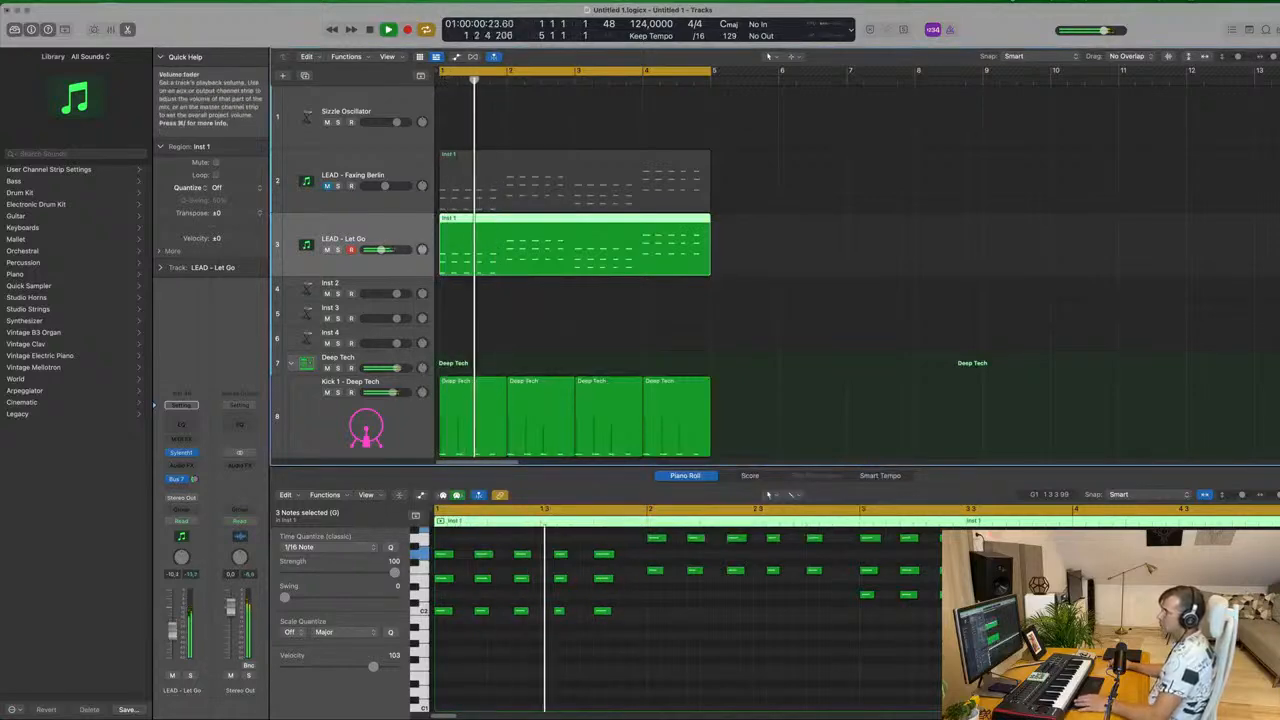
Lower the Snare 1 track's volume to about -16 dB.
{"action": "scroll", "coordinate": [457, 354], "scroll_direction": "down", "scroll_amount": 5}
{"action": "left_click", "coordinate": [342, 366]}
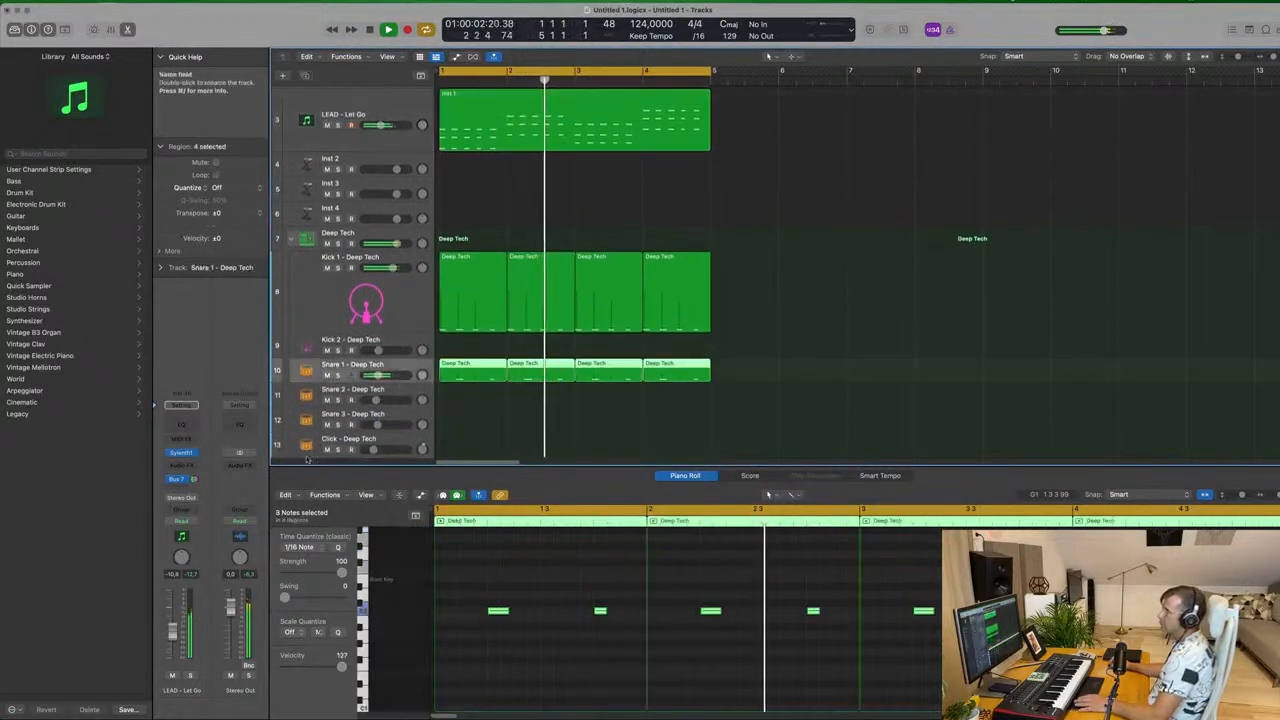
{"action": "key", "text": "Return"}
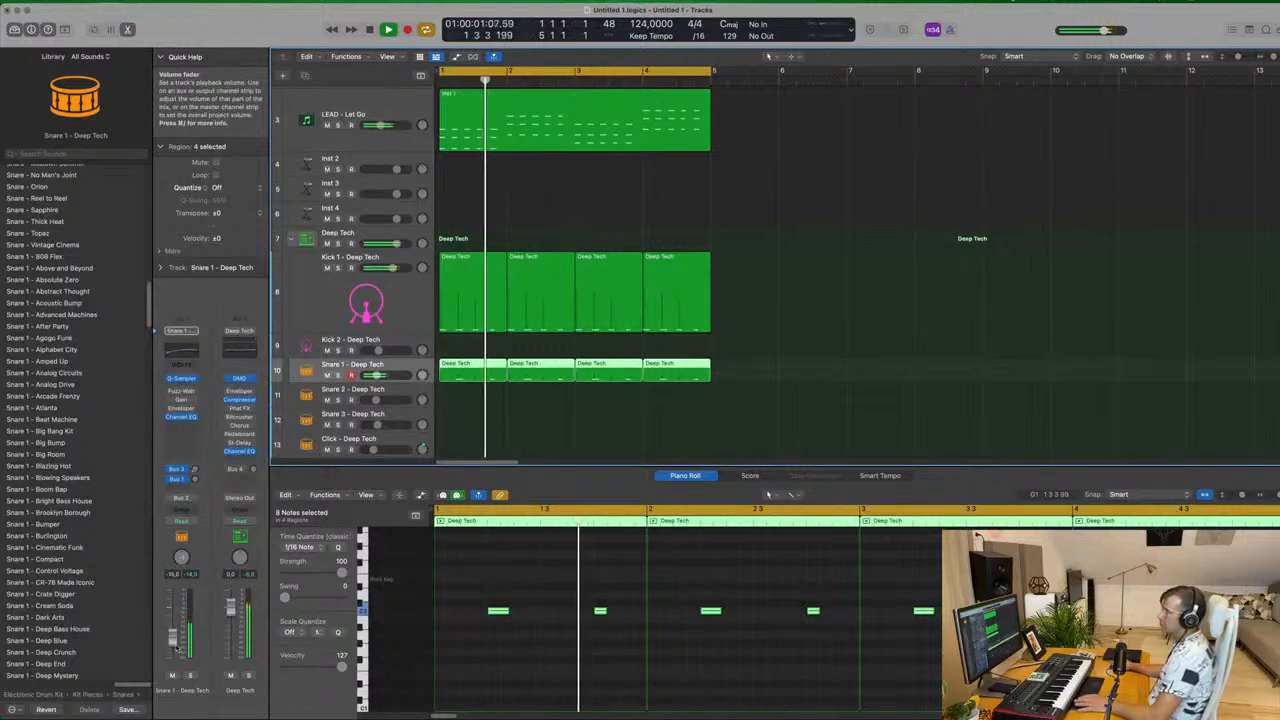
Duplicate the LEAD - Let Go track with its settings directly below it.
{"action": "scroll", "coordinate": [450, 231], "scroll_direction": "up", "scroll_amount": 3}
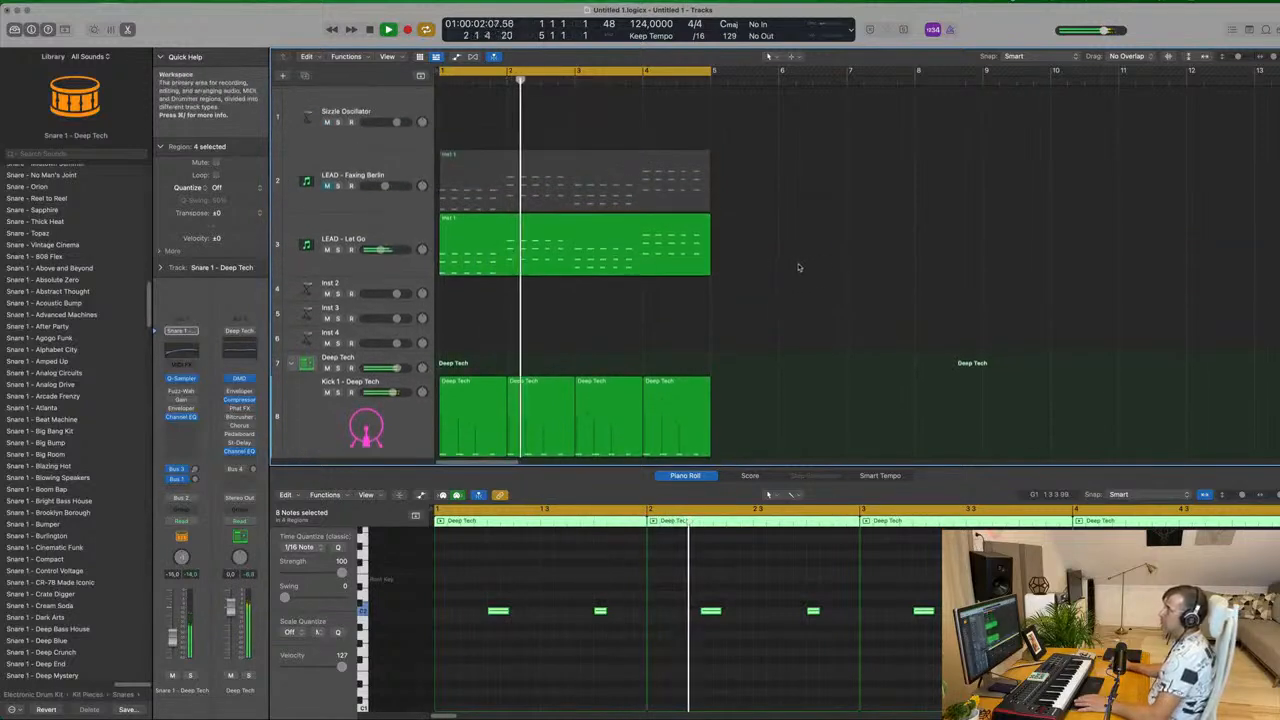
{"action": "left_click", "coordinate": [450, 231]}
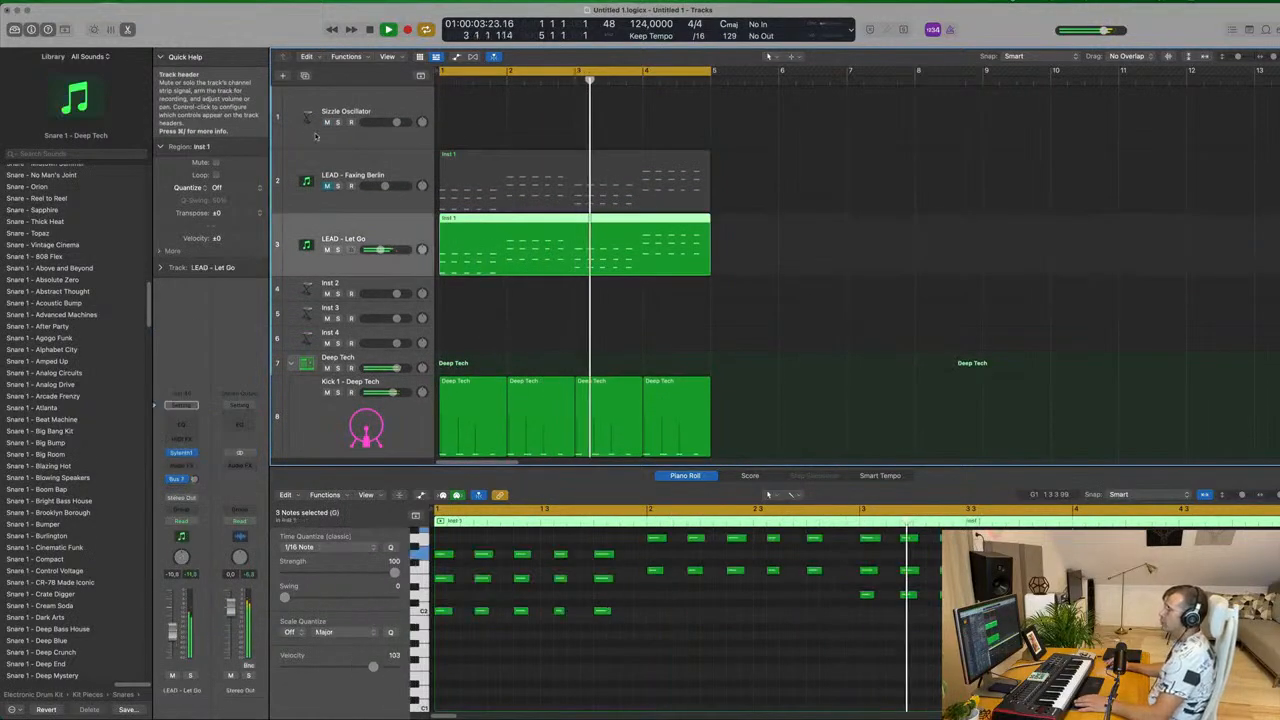
{"action": "left_click", "coordinate": [305, 80]}
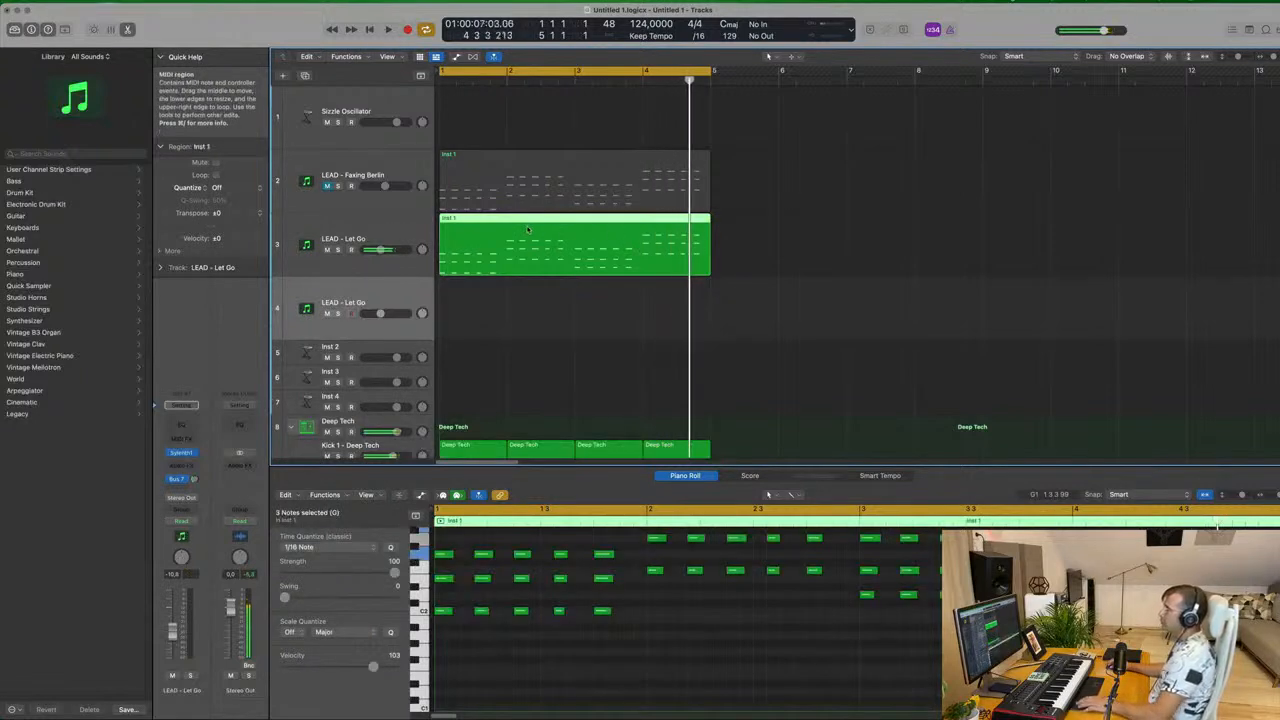
{"action": "left_click_drag", "start_coordinate": [530, 240], "coordinate": [473, 305]}
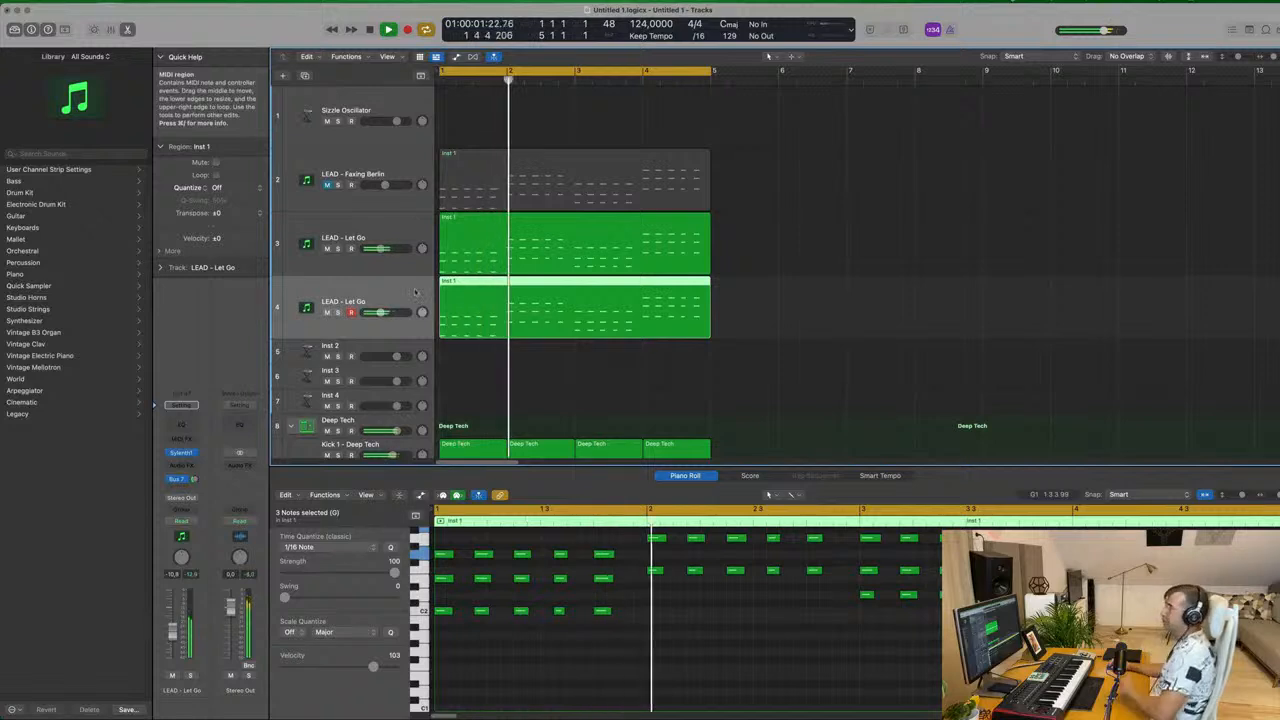
{"action": "key", "text": "space"}
{"action": "key", "text": "space"}
{"action": "left_click", "coordinate": [742, 298]}
{"action": "left_click", "coordinate": [636, 310]}
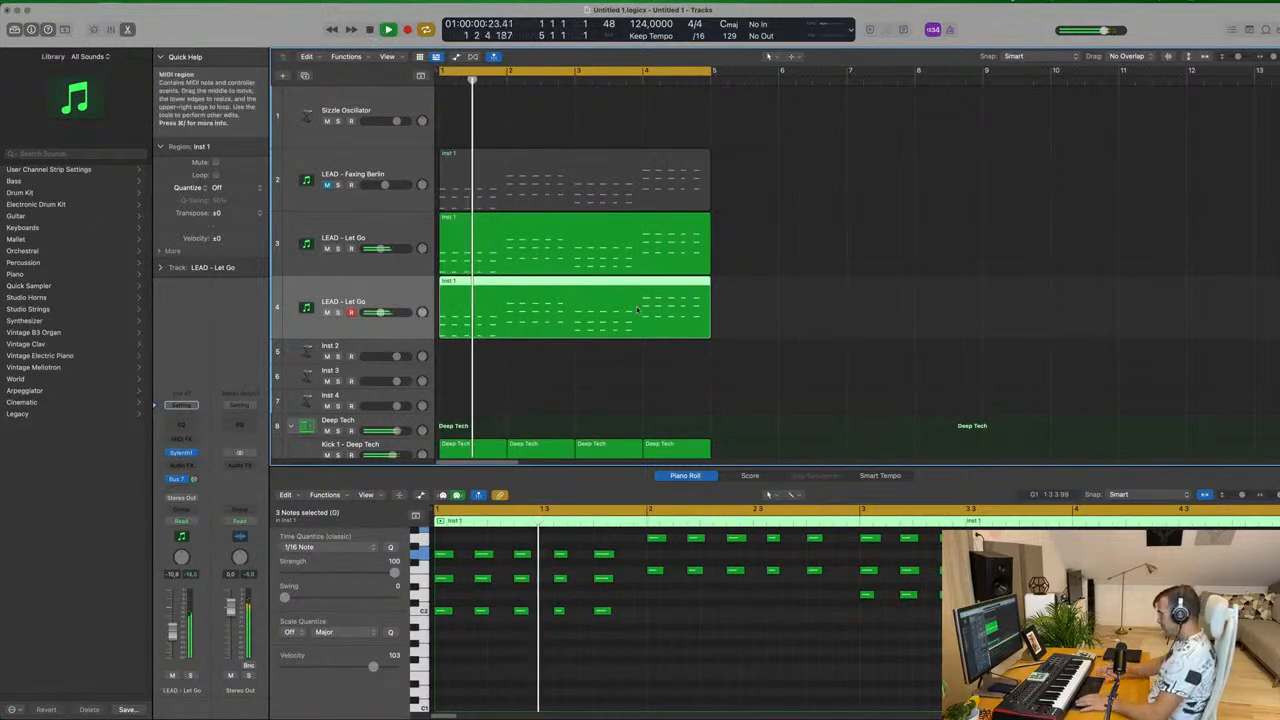
{"action": "key", "text": "Delete"}
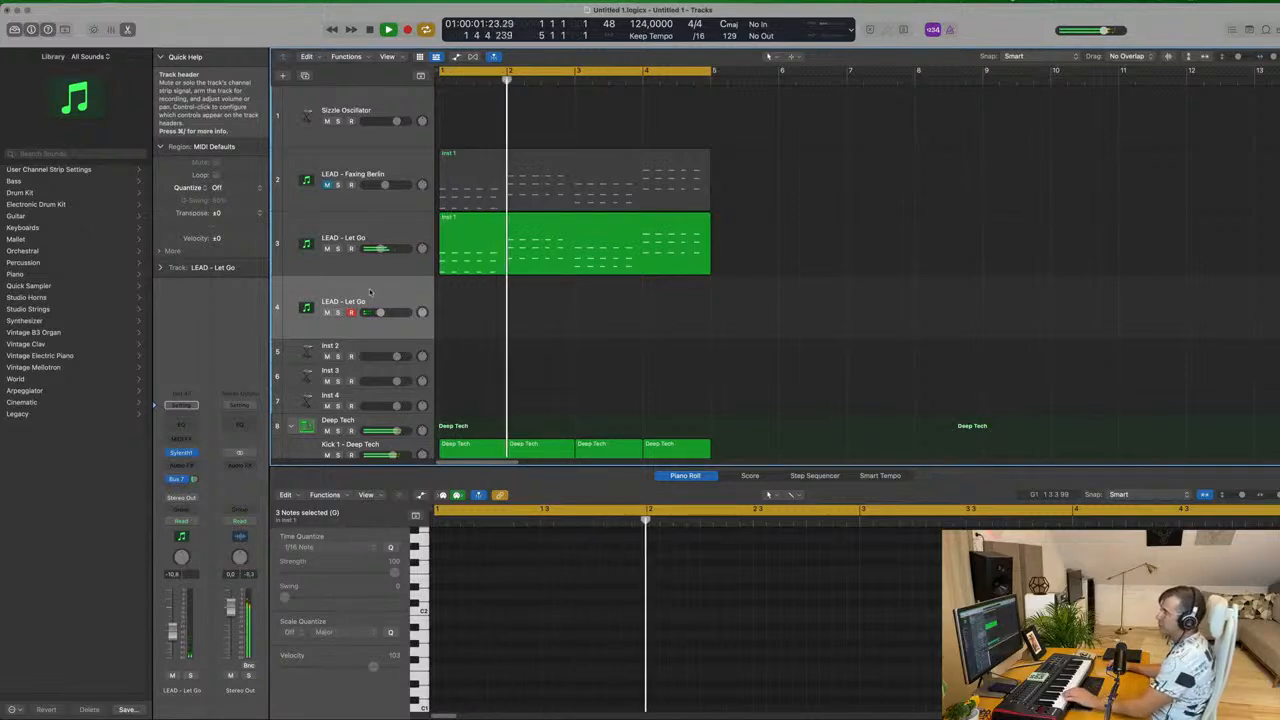
Load the BASS - Bass Pad preset from the first Sylenth1 bank on the new duplicate track.
{"action": "left_click", "coordinate": [182, 454]}
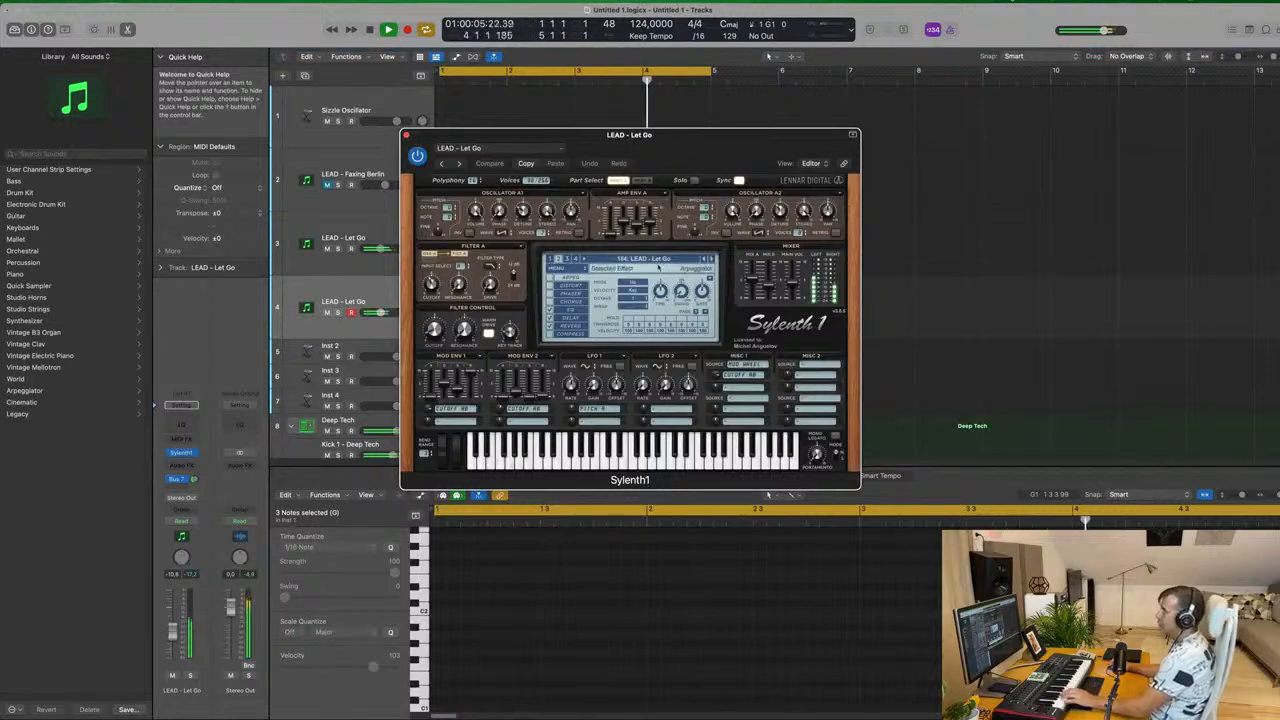
{"action": "left_click", "coordinate": [640, 259]}
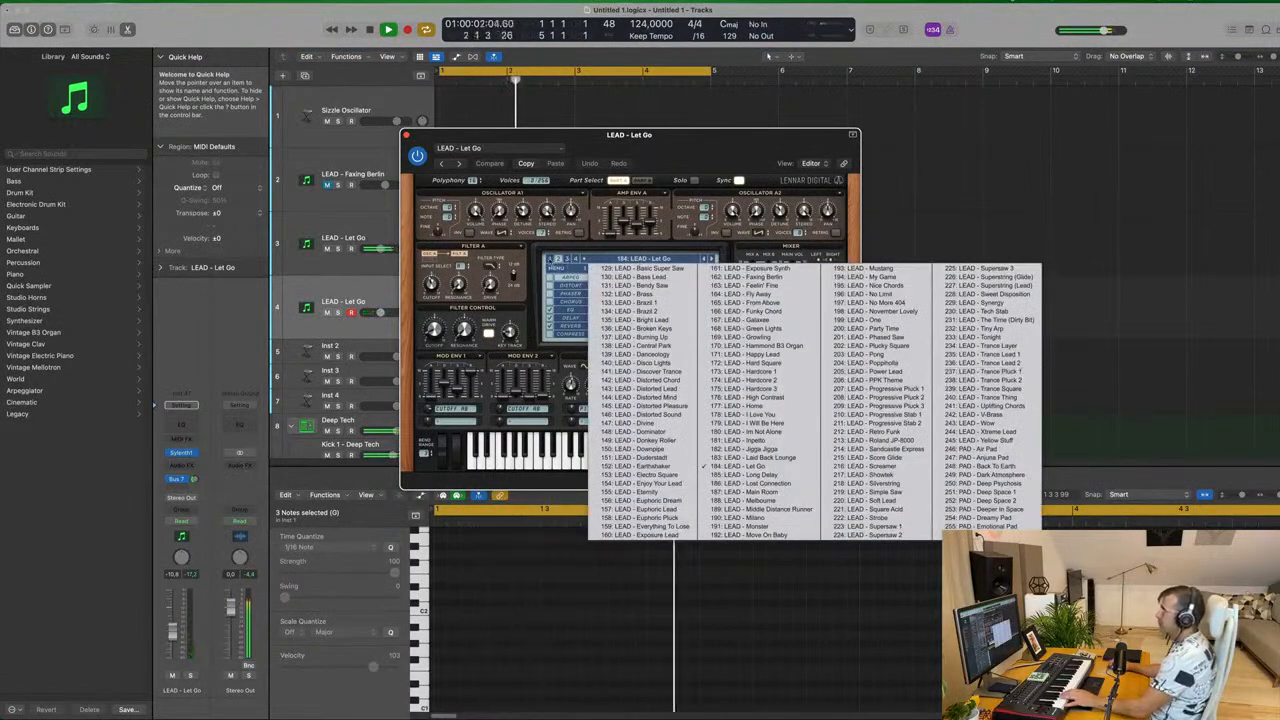
{"action": "left_click", "coordinate": [549, 259]}
{"action": "left_click", "coordinate": [607, 261]}
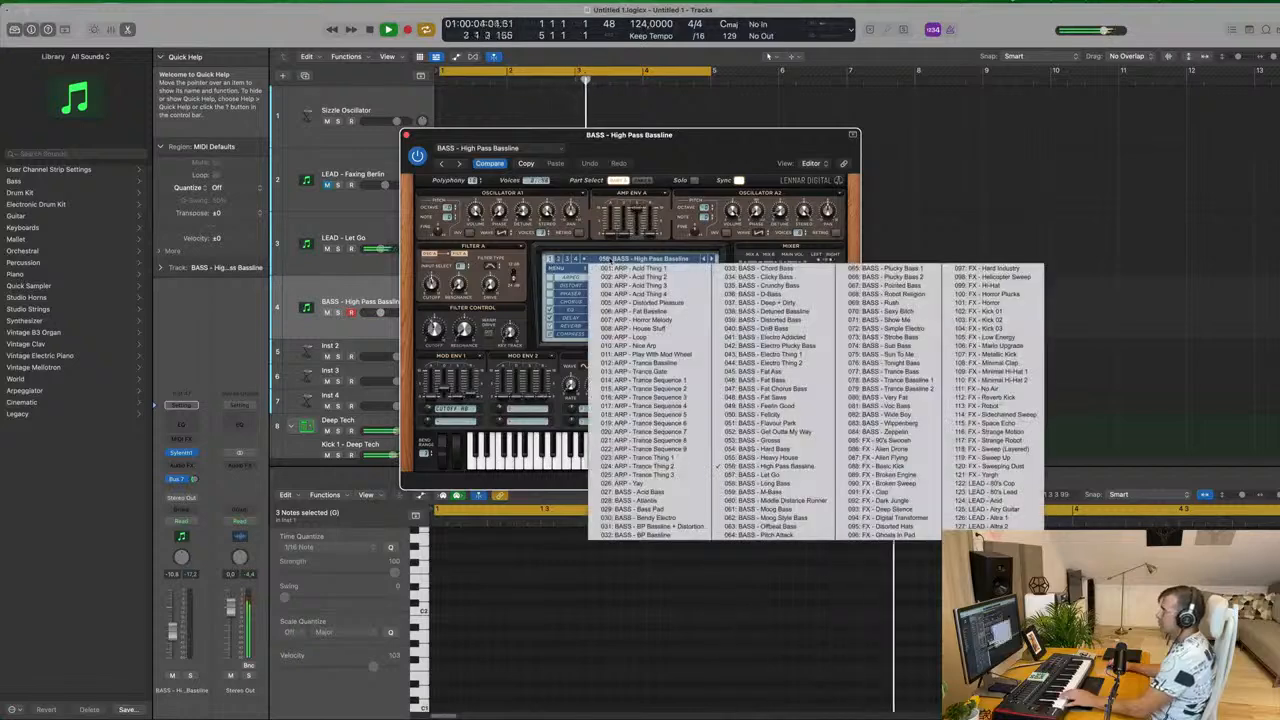
{"action": "left_click", "coordinate": [663, 510]}
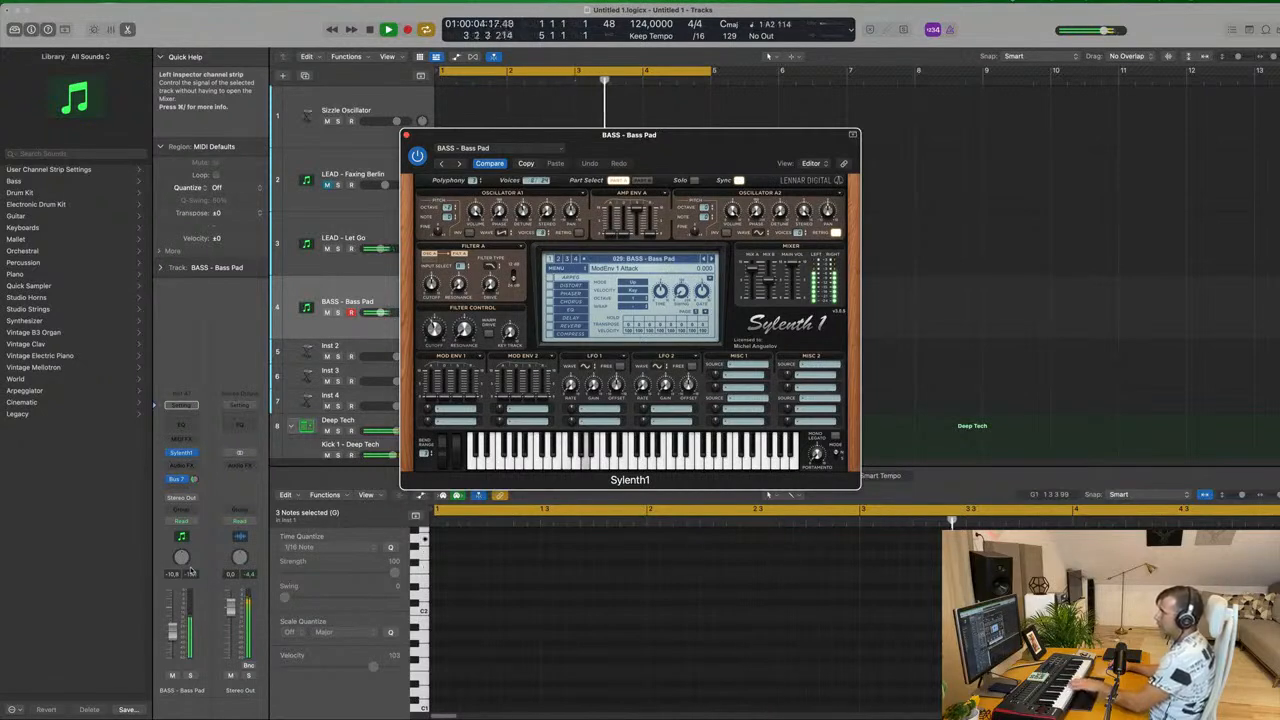
Copy the four-bar Inst 1 region from the LEAD - Let Go track onto the BASS - Bass Pad track.
{"action": "left_click_drag", "start_coordinate": [680, 136], "coordinate": [1035, 134]}
{"action": "left_click_drag", "start_coordinate": [508, 258], "coordinate": [508, 328]}
{"action": "scroll", "coordinate": [707, 601], "scroll_direction": "down", "scroll_amount": 4}
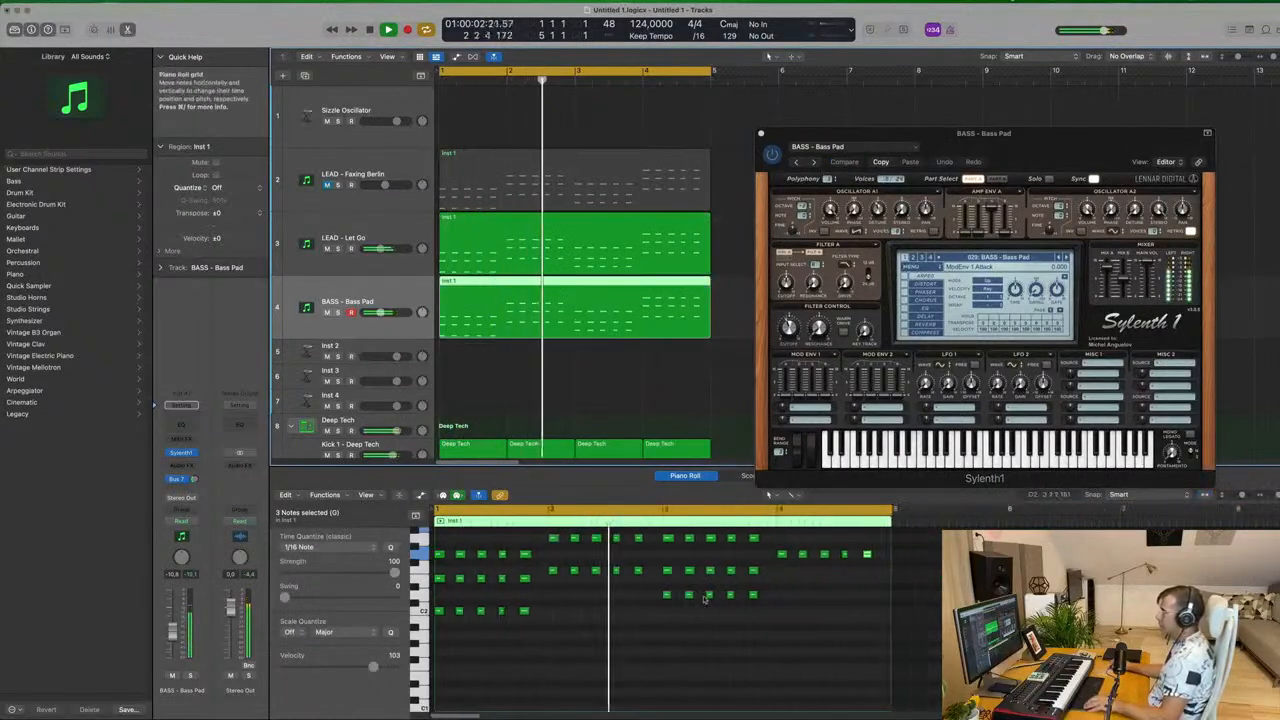
{"action": "scroll", "coordinate": [710, 601], "scroll_direction": "up", "scroll_amount": 2}
{"action": "left_click_drag", "start_coordinate": [788, 604], "coordinate": [440, 530]}
{"action": "key", "text": "Delete"}
{"action": "scroll", "coordinate": [811, 564], "scroll_direction": "up", "scroll_amount": 2}
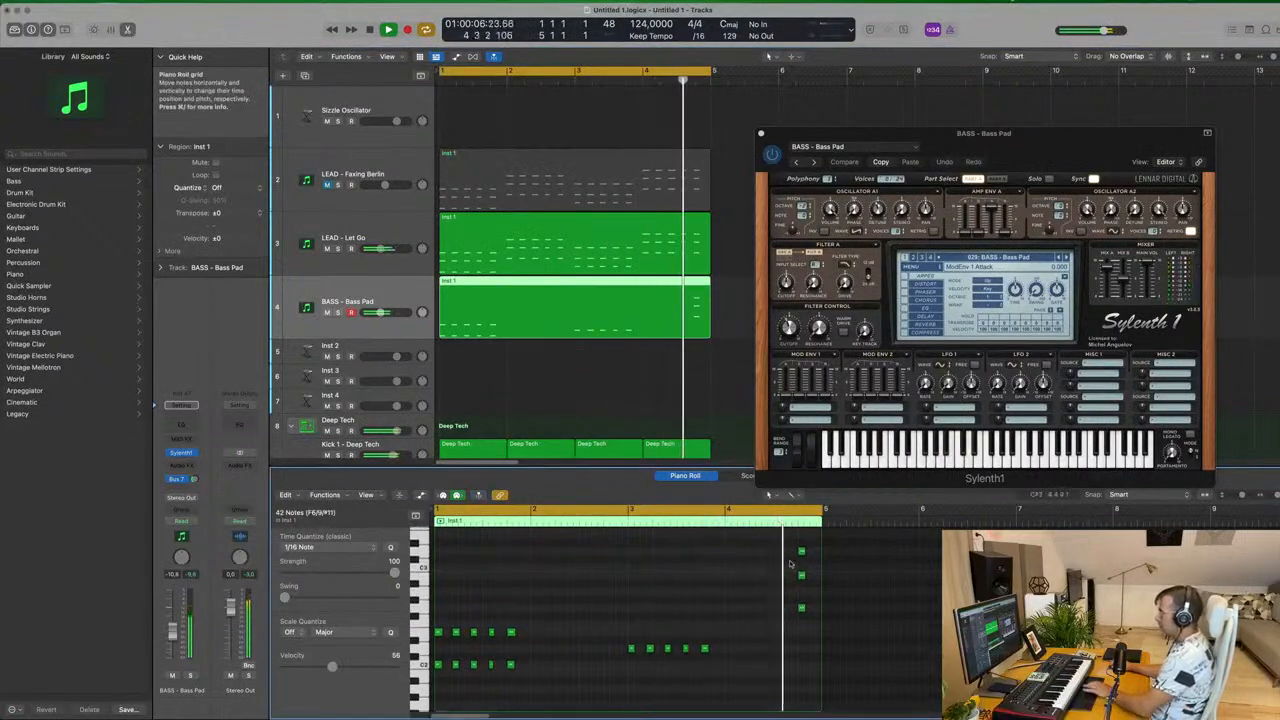
{"action": "left_click_drag", "start_coordinate": [780, 547], "coordinate": [810, 617]}
{"action": "scroll", "coordinate": [735, 604], "scroll_direction": "down", "scroll_amount": 3}
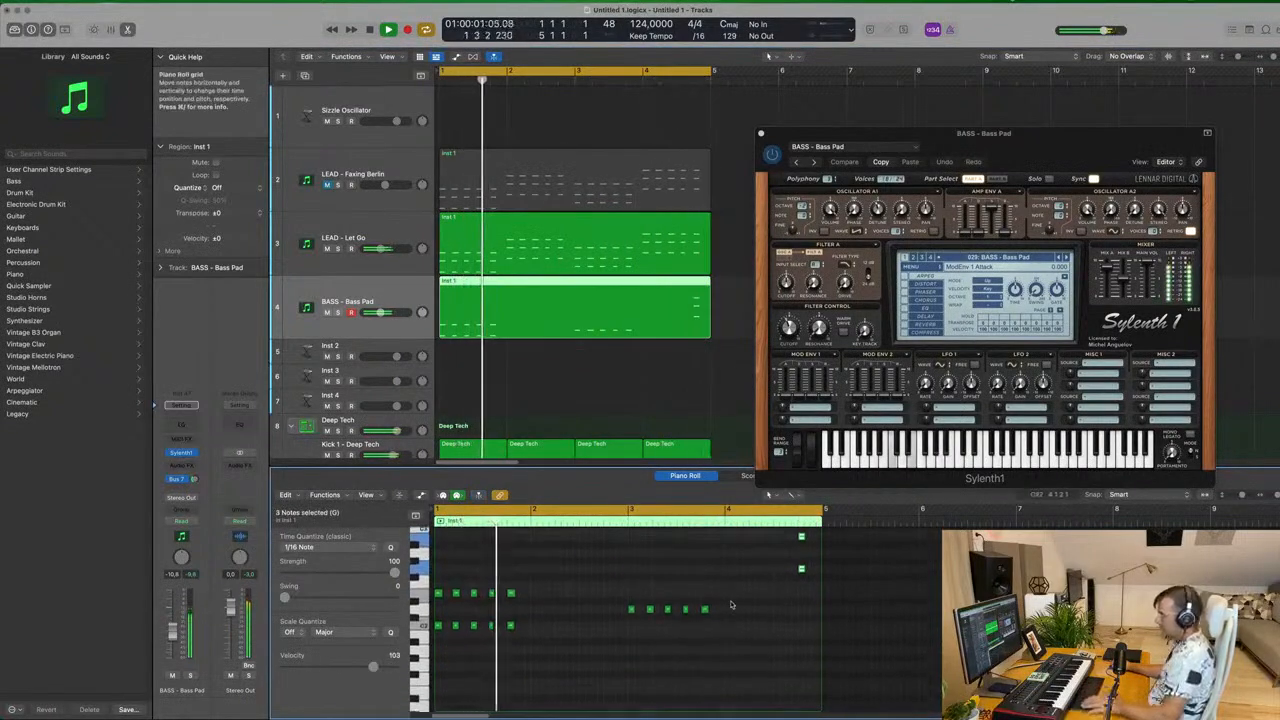
{"action": "key", "text": "super+z"}
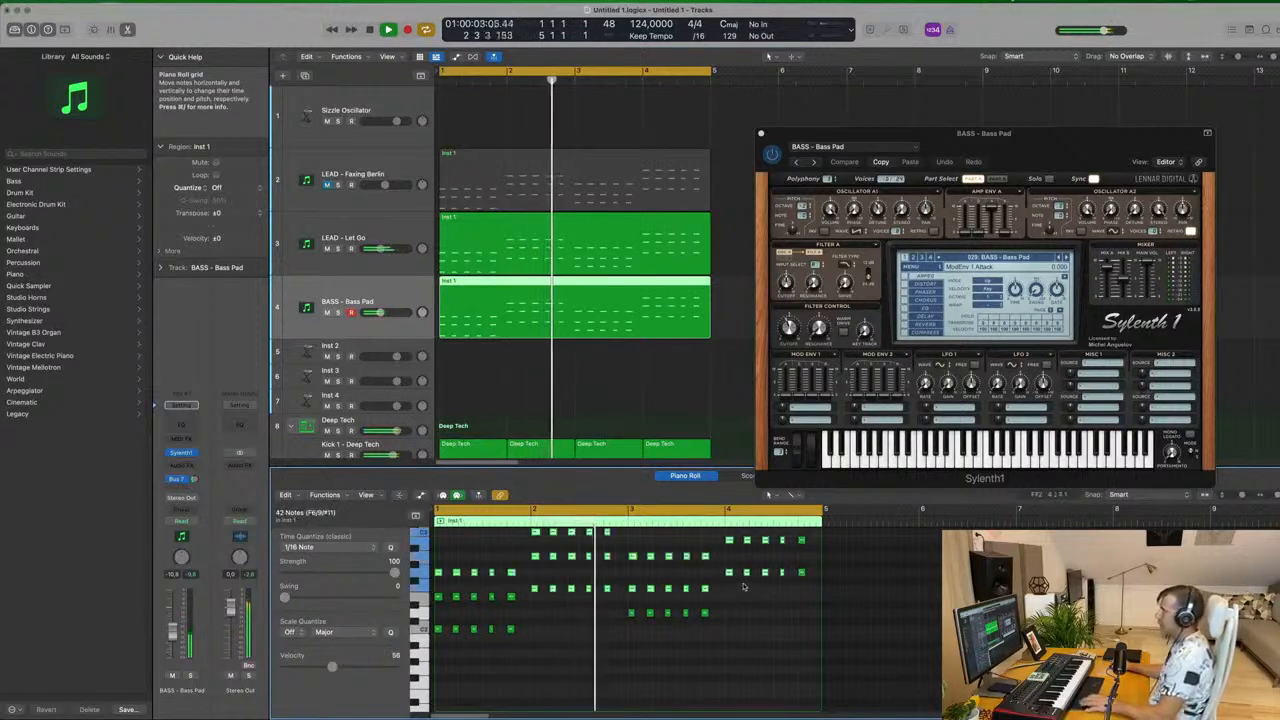
{"action": "scroll", "coordinate": [748, 597], "scroll_direction": "up", "scroll_amount": 3}
{"action": "left_click", "coordinate": [747, 646]}
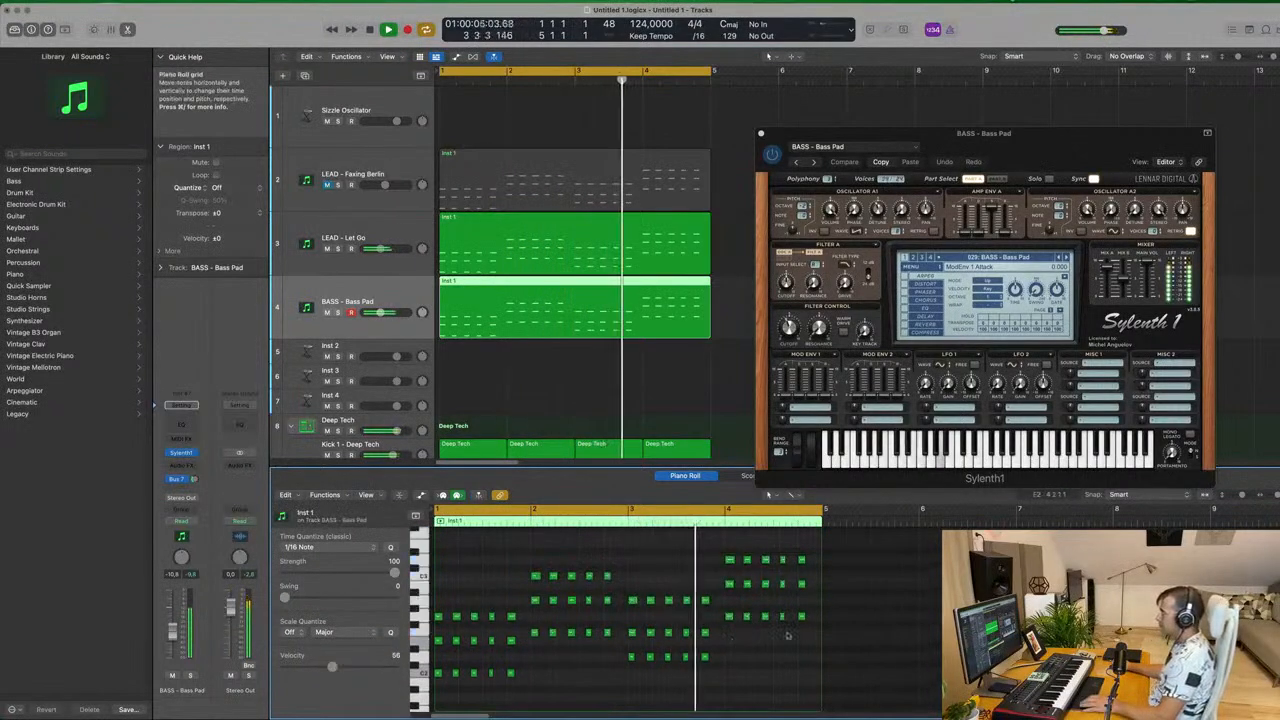
{"action": "left_click_drag", "start_coordinate": [813, 633], "coordinate": [631, 558]}
{"action": "key", "text": "Delete"}
{"action": "left_click_drag", "start_coordinate": [533, 567], "coordinate": [630, 608]}
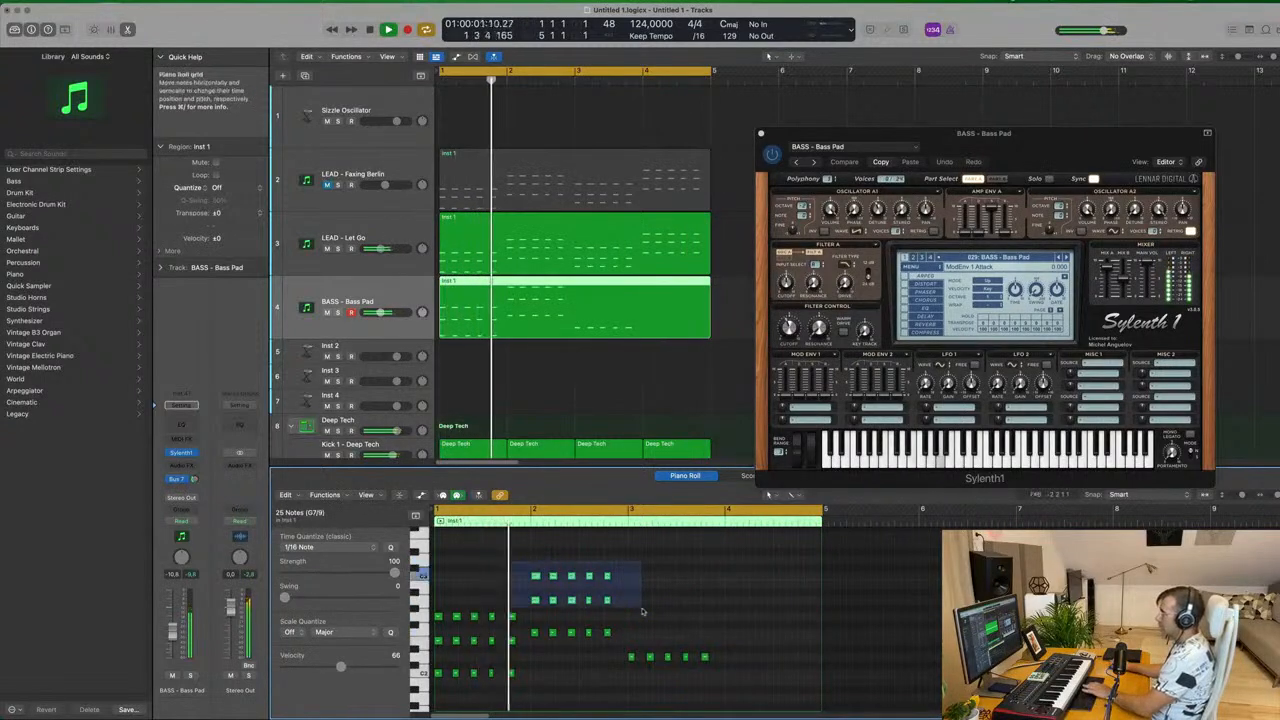
{"action": "key", "text": "Delete"}
{"action": "left_click_drag", "start_coordinate": [523, 603], "coordinate": [553, 684]}
{"action": "key", "text": "Delete"}
{"action": "key", "text": "Delete"}
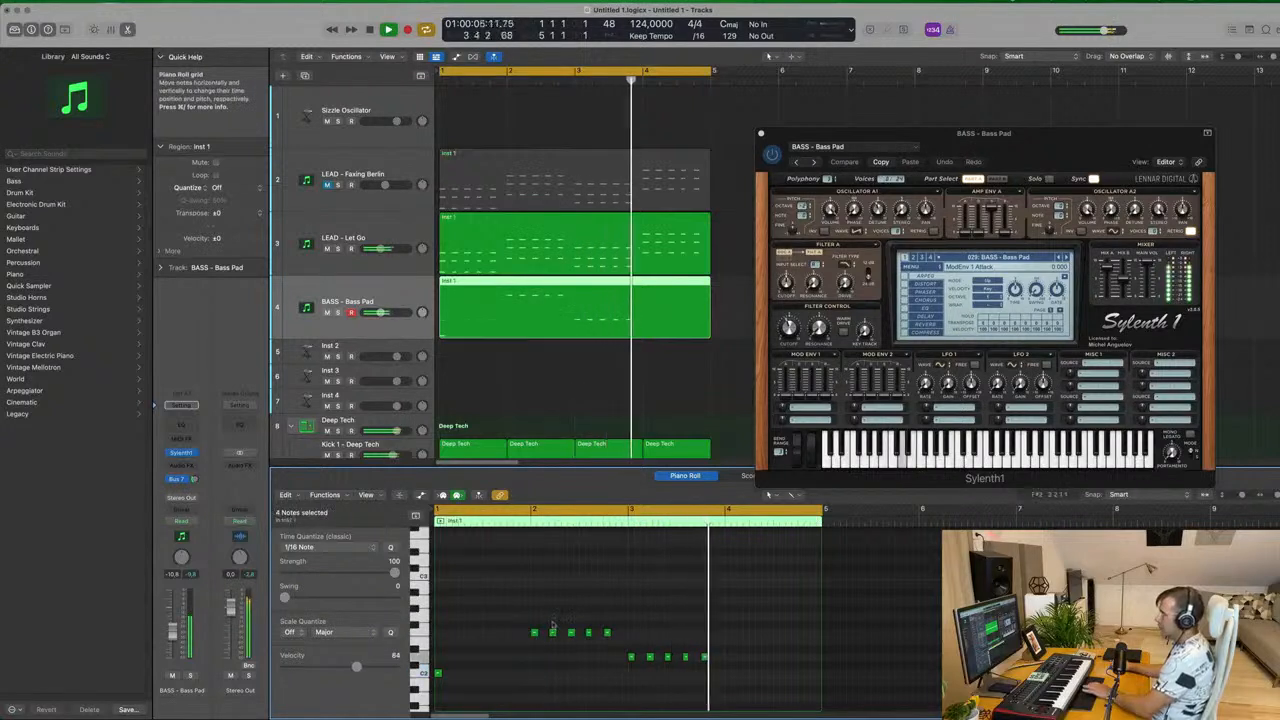
{"action": "left_click_drag", "start_coordinate": [547, 623], "coordinate": [619, 644]}
{"action": "key", "text": "Delete"}
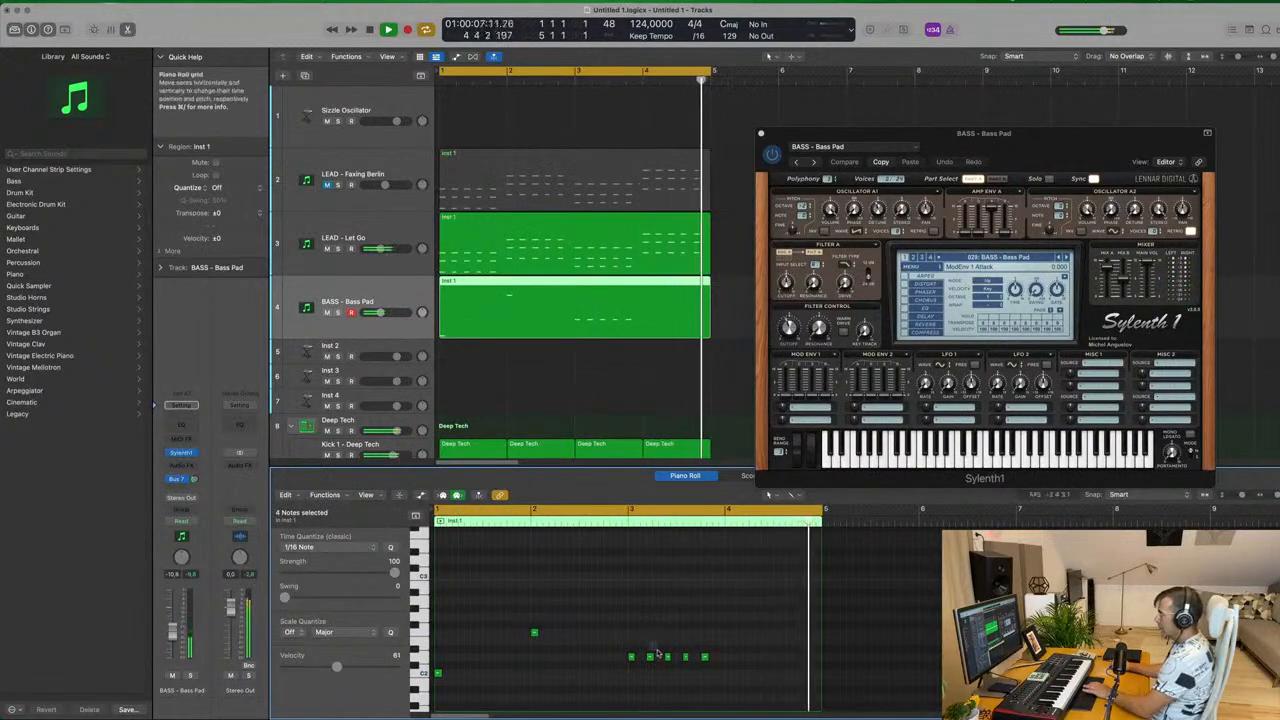
{"action": "key", "text": "super+z"}
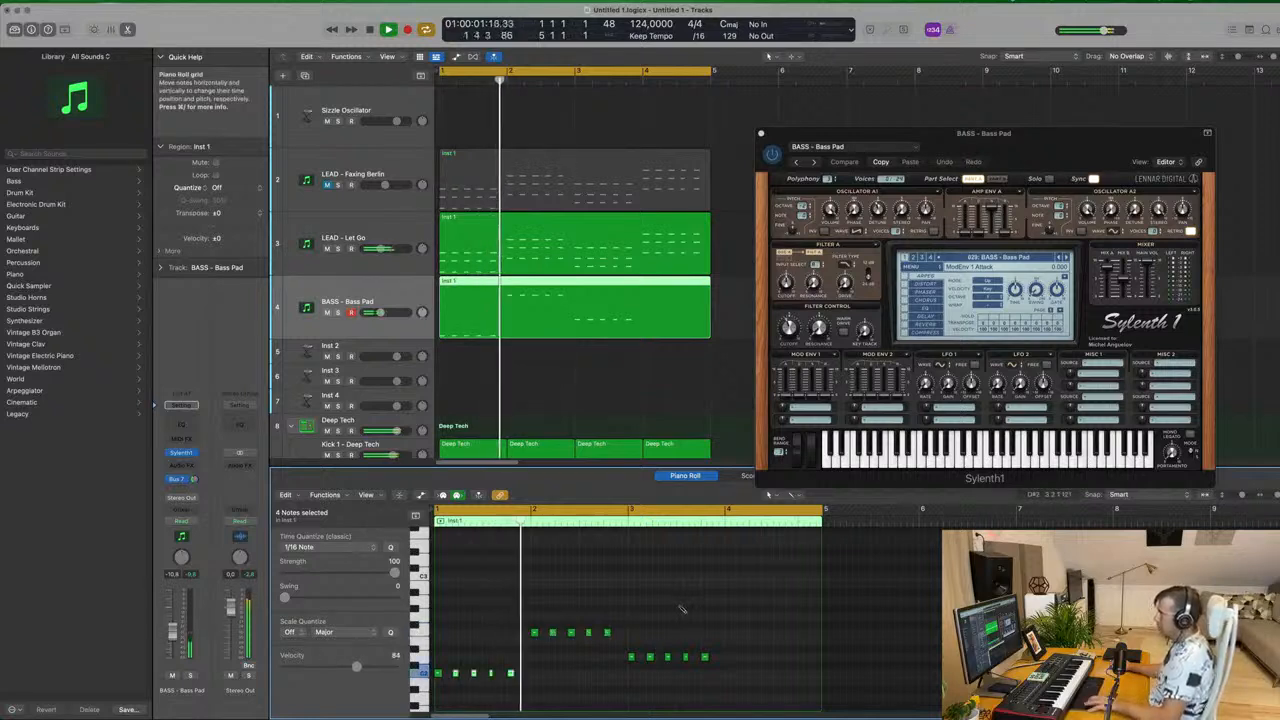
{"action": "key", "text": "super+z"}
{"action": "key", "text": "super+z"}
{"action": "key", "text": "super+z"}
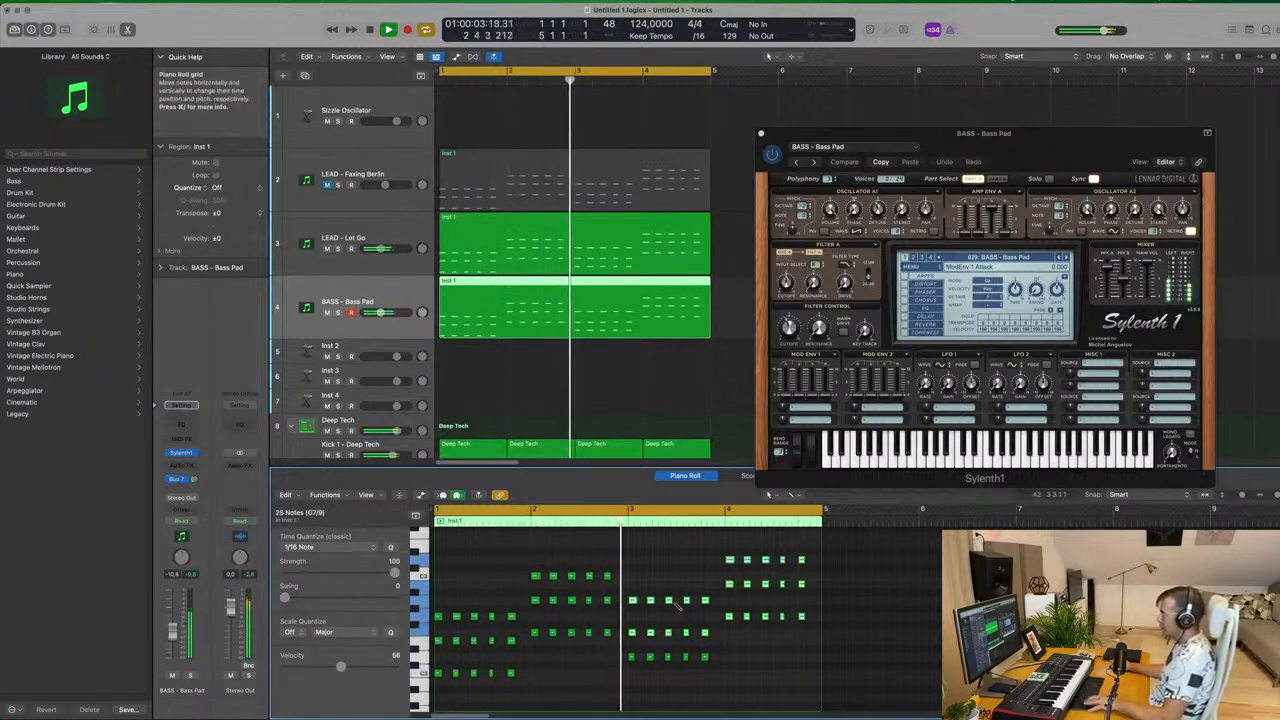
Delete the upper chord notes in all four bars of the Bass Pad region, keeping only the lowest notes.
{"action": "left_click_drag", "start_coordinate": [706, 550], "coordinate": [714, 644]}
{"action": "key", "text": "Delete"}
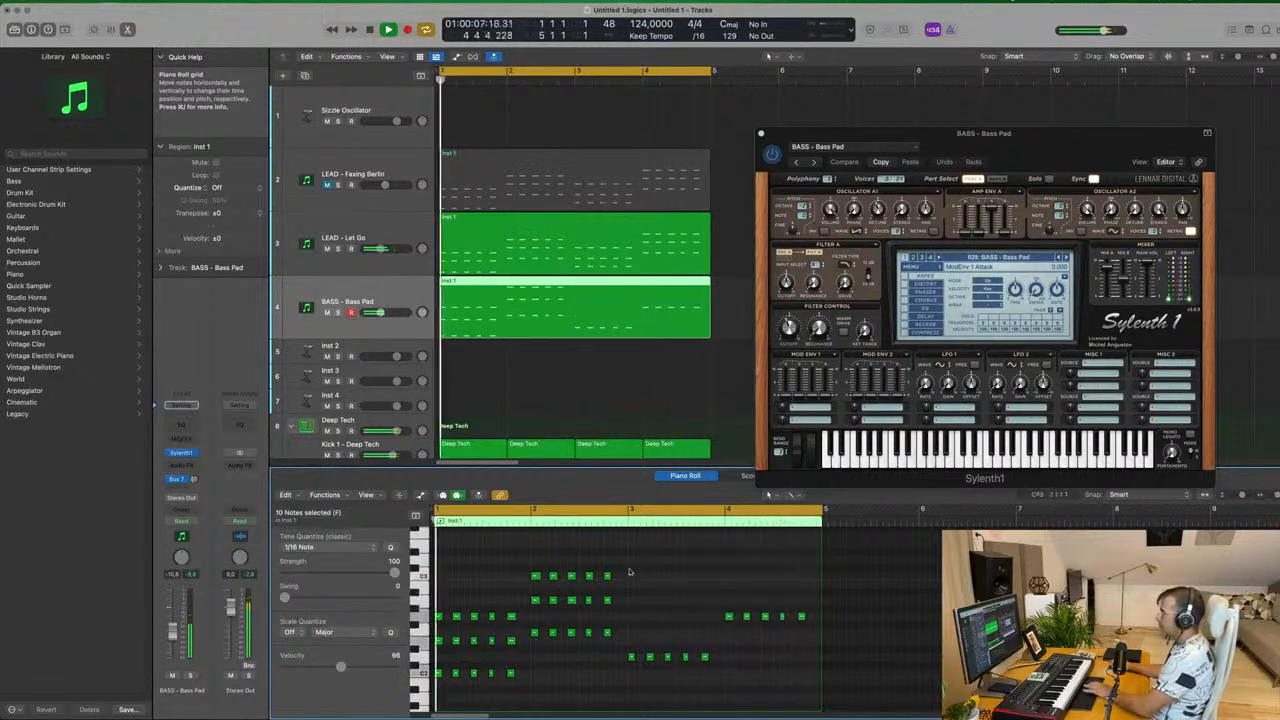
{"action": "left_click_drag", "start_coordinate": [631, 567], "coordinate": [540, 684]}
{"action": "key", "text": "Delete"}
{"action": "key", "text": "Delete"}
Delete the four repeated bass notes in bar 1 and lengthen the first one to fill the bar.
{"action": "key", "text": "space"}
{"action": "key", "text": "space"}
{"action": "key", "text": "Delete"}
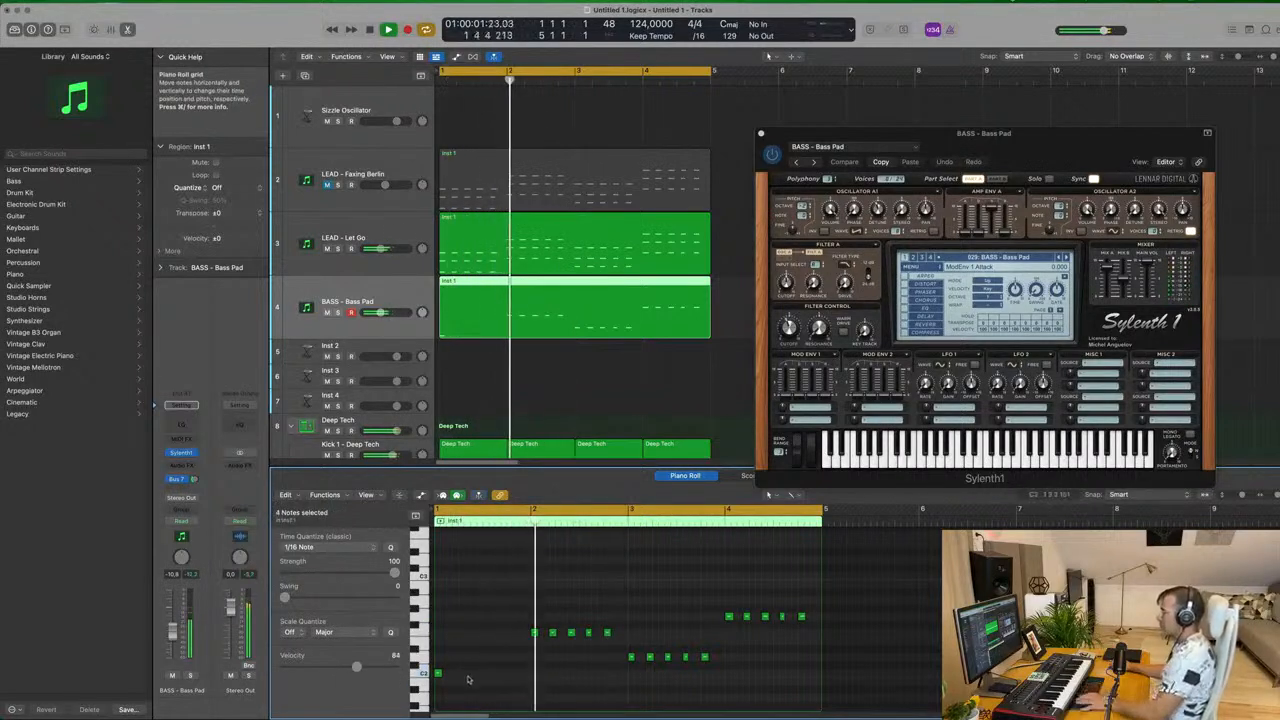
{"action": "left_click_drag", "start_coordinate": [440, 674], "coordinate": [529, 680]}
Delete the repeated F2 notes in bar 2 and lengthen the first one to a full bar.
{"action": "left_click_drag", "start_coordinate": [631, 630], "coordinate": [545, 640]}
{"action": "key", "text": "Delete"}
{"action": "key", "text": "Return"}
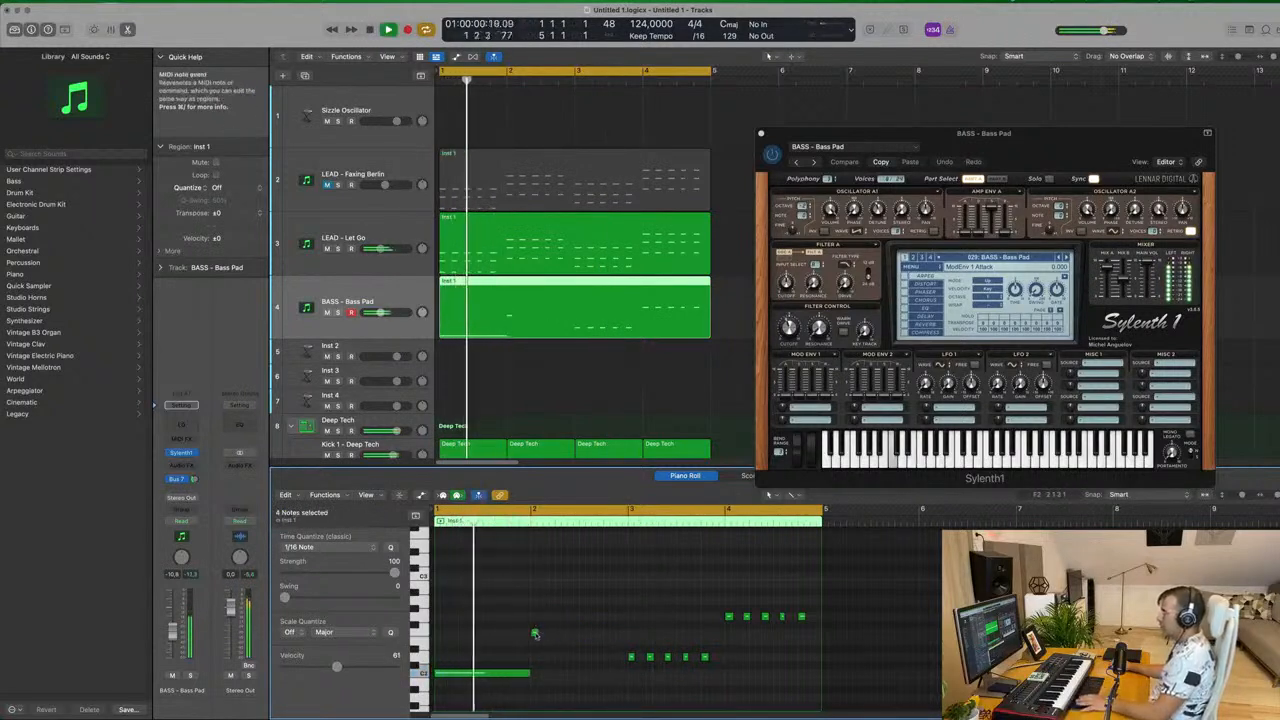
{"action": "left_click", "coordinate": [537, 633]}
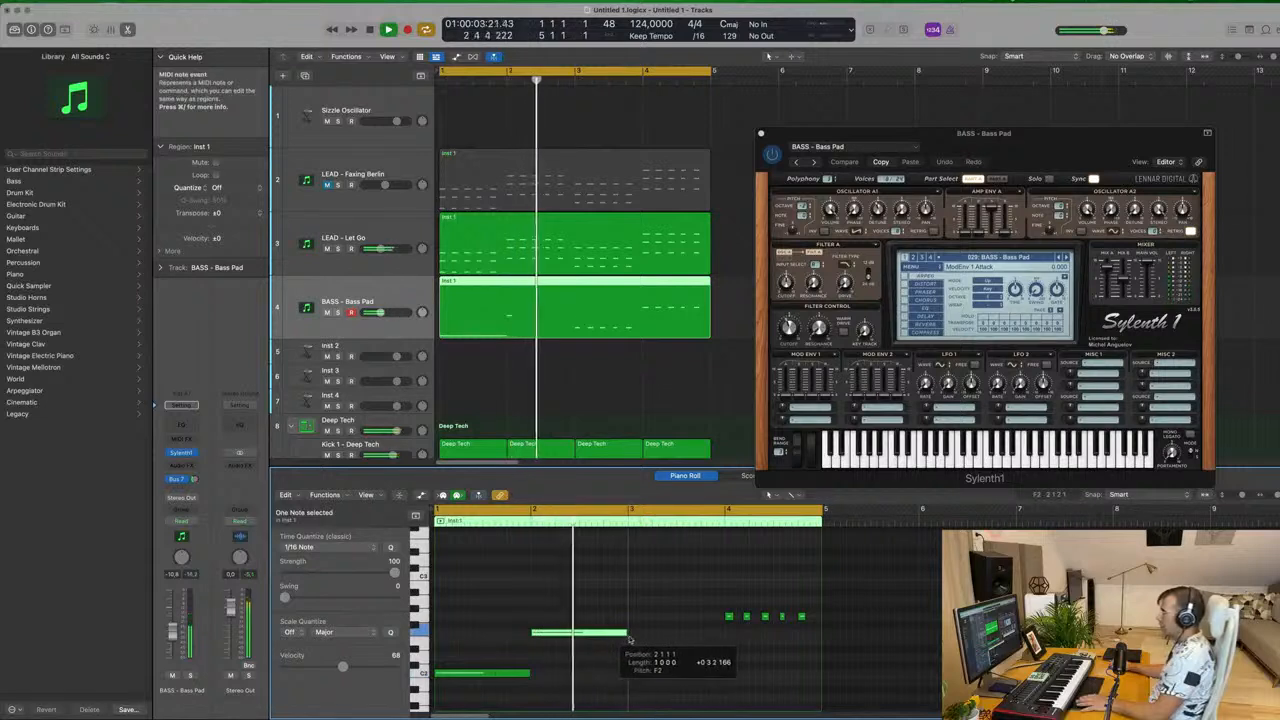
Delete the repeated Bass Pad notes in bars 3 and 4 and lengthen the first note in each to fill its bar.
{"action": "left_click_drag", "start_coordinate": [649, 660], "coordinate": [746, 663]}
{"action": "key", "text": "Delete"}
{"action": "key", "text": "Return"}
{"action": "mouse_move", "coordinate": [805, 616]}
{"action": "left_mouse_down"}
{"action": "mouse_move", "coordinate": [733, 626]}
{"action": "mouse_move", "coordinate": [820, 622]}
{"action": "left_mouse_up"}
{"action": "key", "text": "Delete"}
{"action": "key", "text": "Return"}
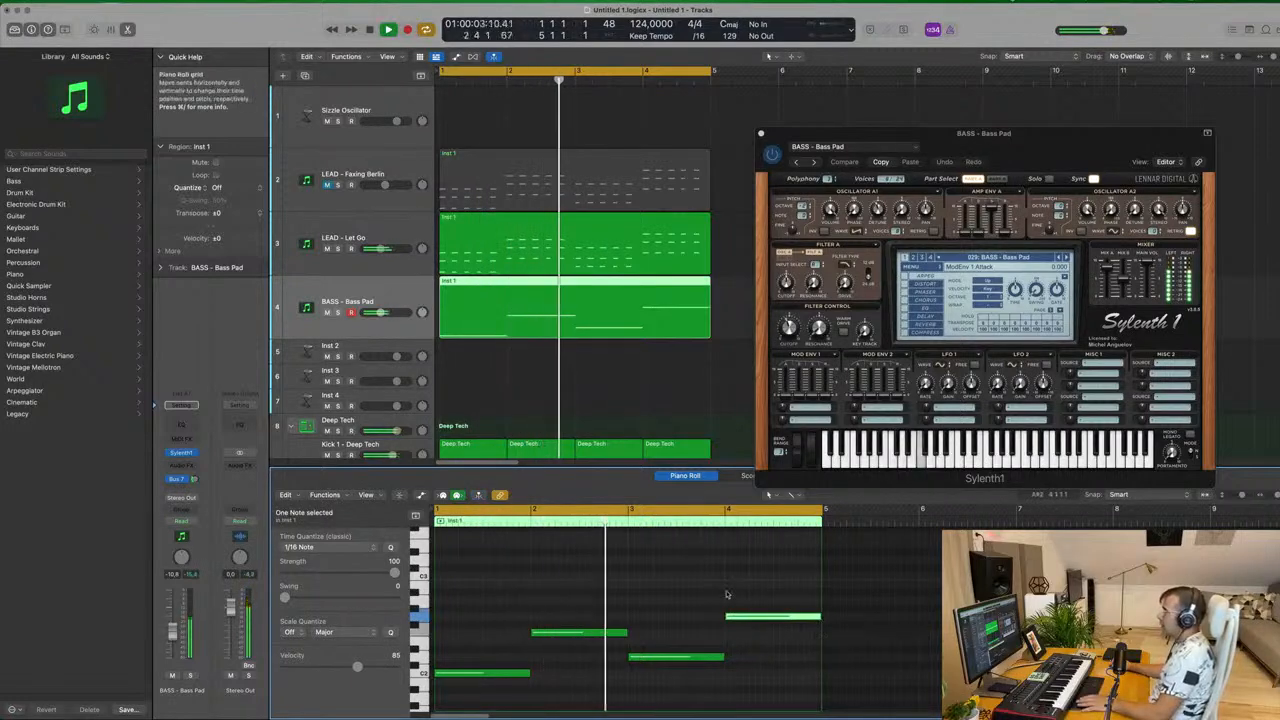
Move the Sylenth1 window aside and raise the BASS - Bass Pad track's volume to about -9.4 dB while replaying the loop.
{"action": "left_click_drag", "start_coordinate": [1040, 144], "coordinate": [1108, 158]}
{"action": "key", "text": "space"}
{"action": "key", "text": "space"}
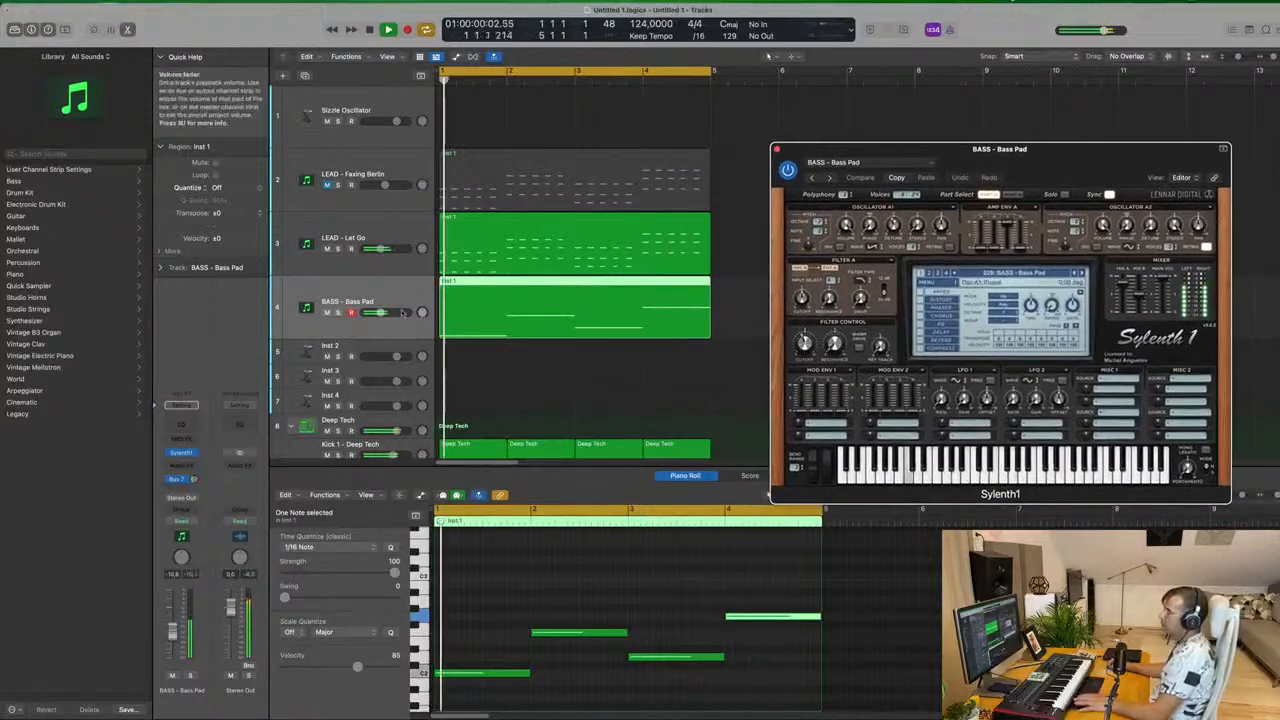
{"action": "left_click", "coordinate": [173, 633]}
{"action": "key", "text": "space"}
{"action": "key", "text": "space"}
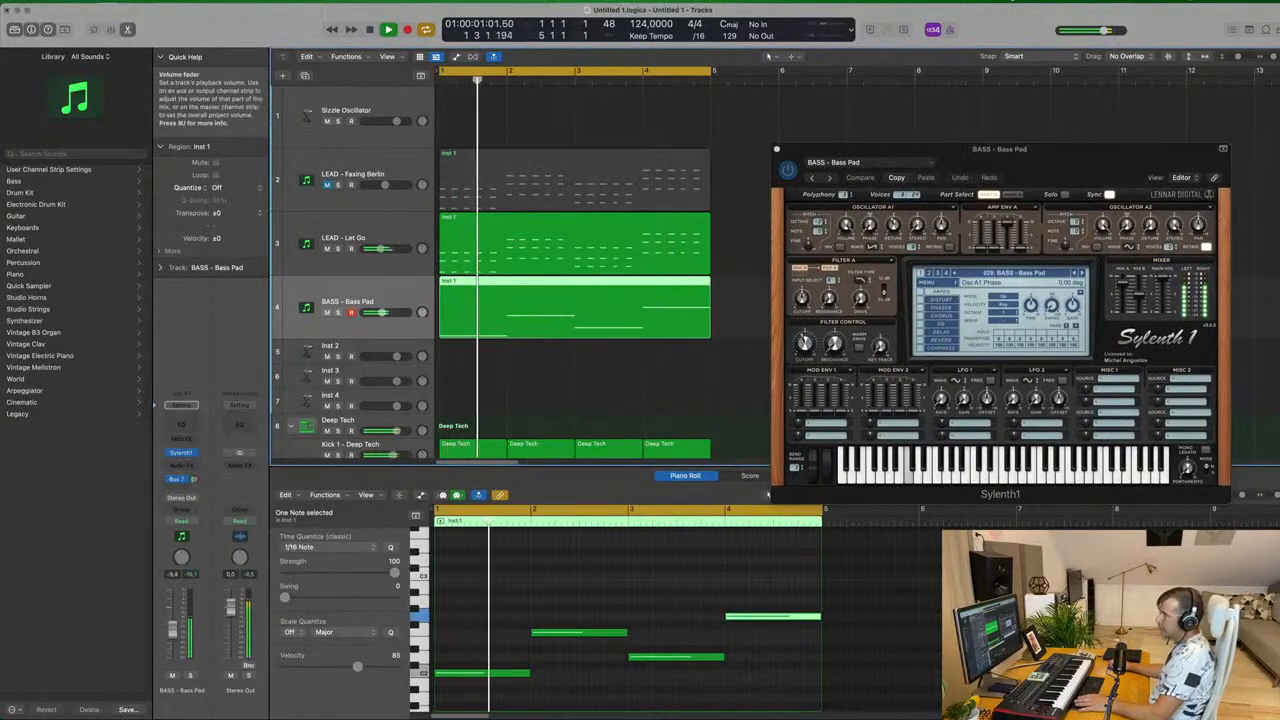
{"action": "key", "text": "space"}
{"action": "key", "text": "space"}
Add a Compressor to the BASS - Bass Pad track, side-chained to Kick 1 - Deep Tech (Inst 5), and close its window.
{"action": "left_click", "coordinate": [181, 466]}
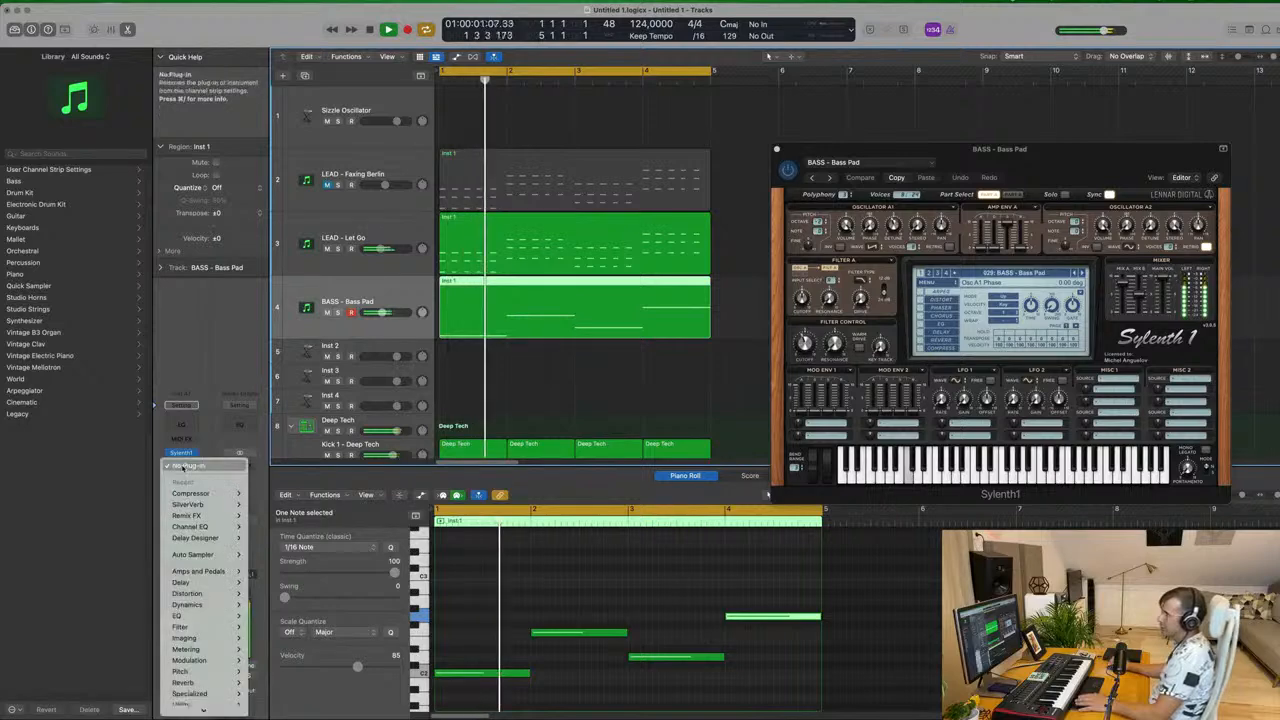
{"action": "left_click", "coordinate": [263, 494]}
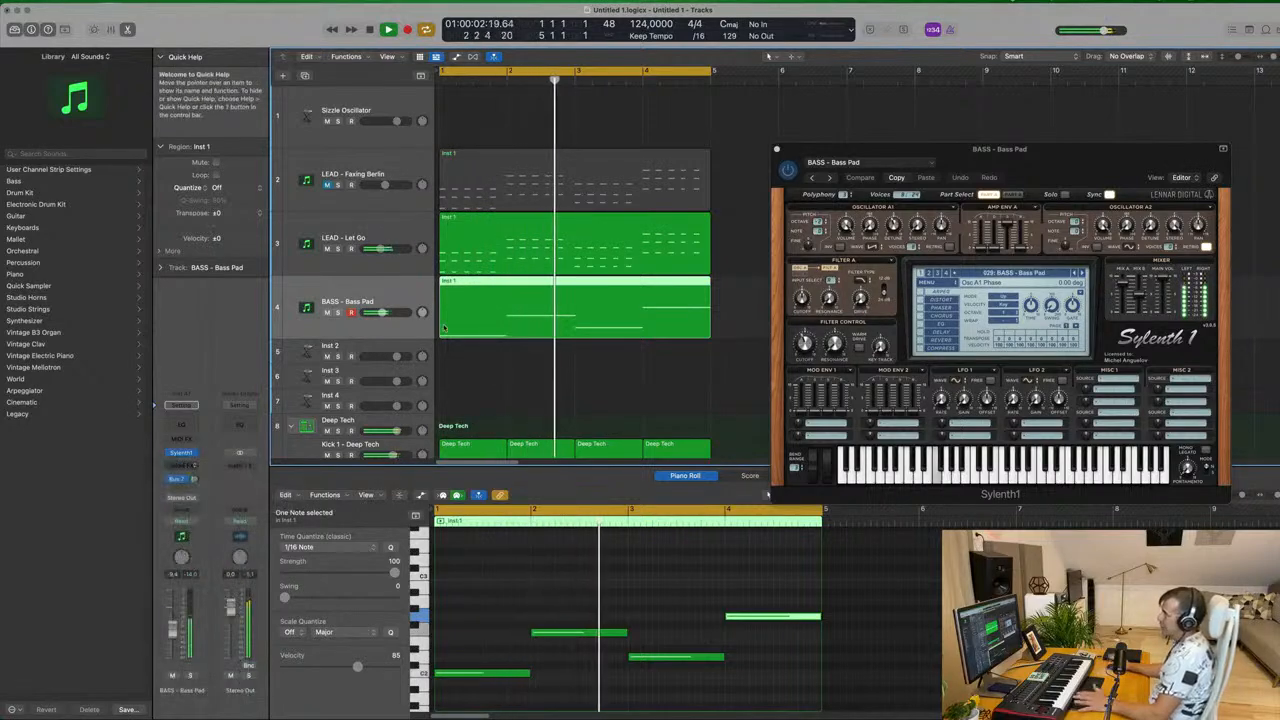
{"action": "left_click", "coordinate": [856, 148]}
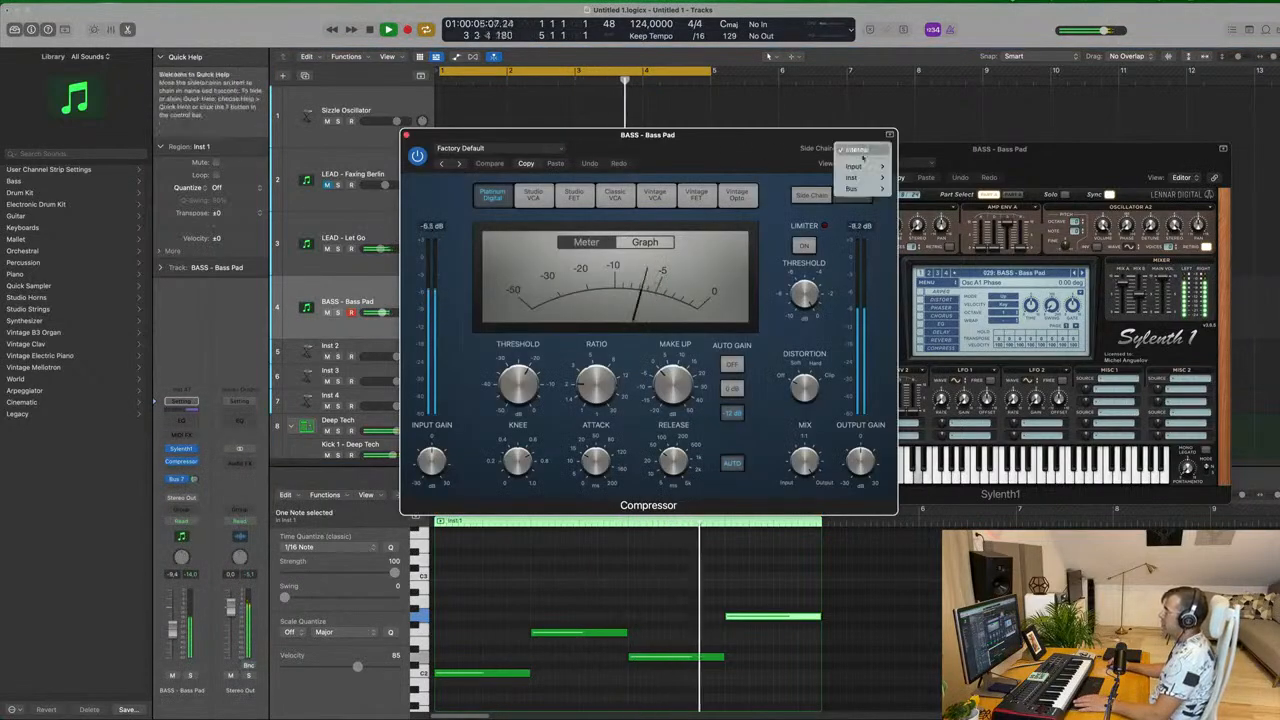
{"action": "mouse_move", "coordinate": [863, 177]}
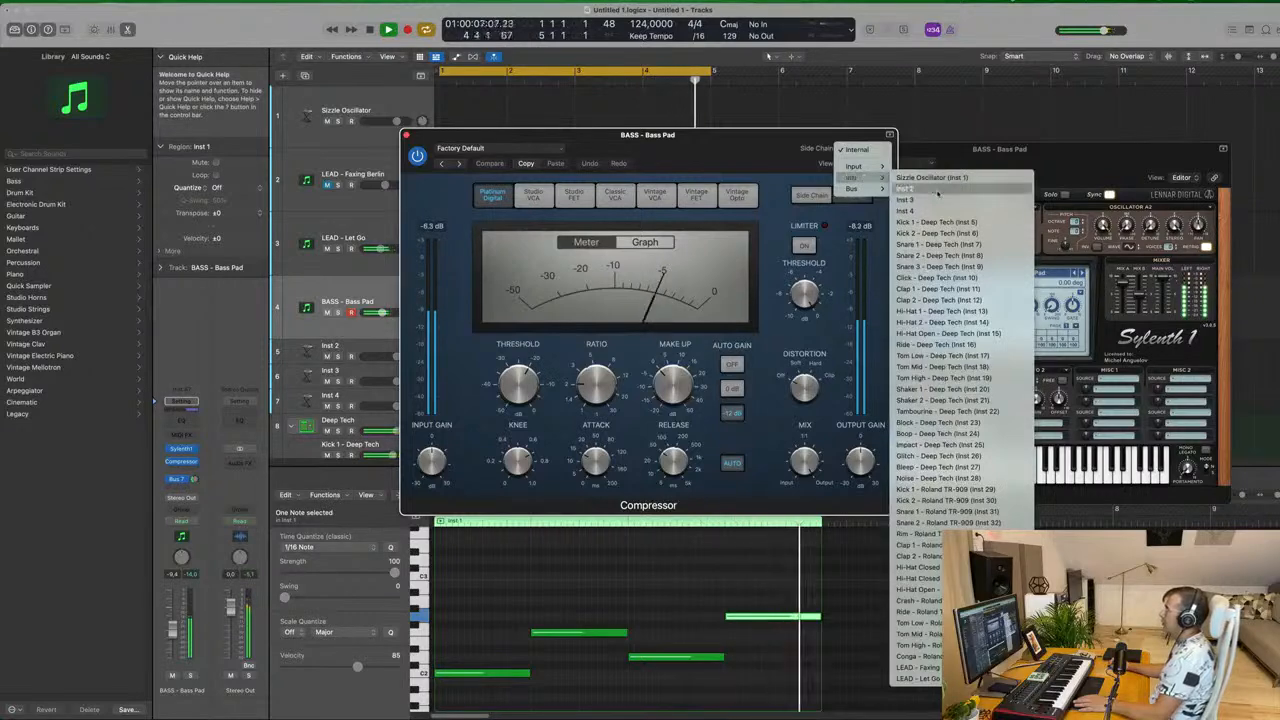
{"action": "left_click", "coordinate": [938, 222]}
{"action": "left_click_drag", "start_coordinate": [716, 137], "coordinate": [775, 133]}
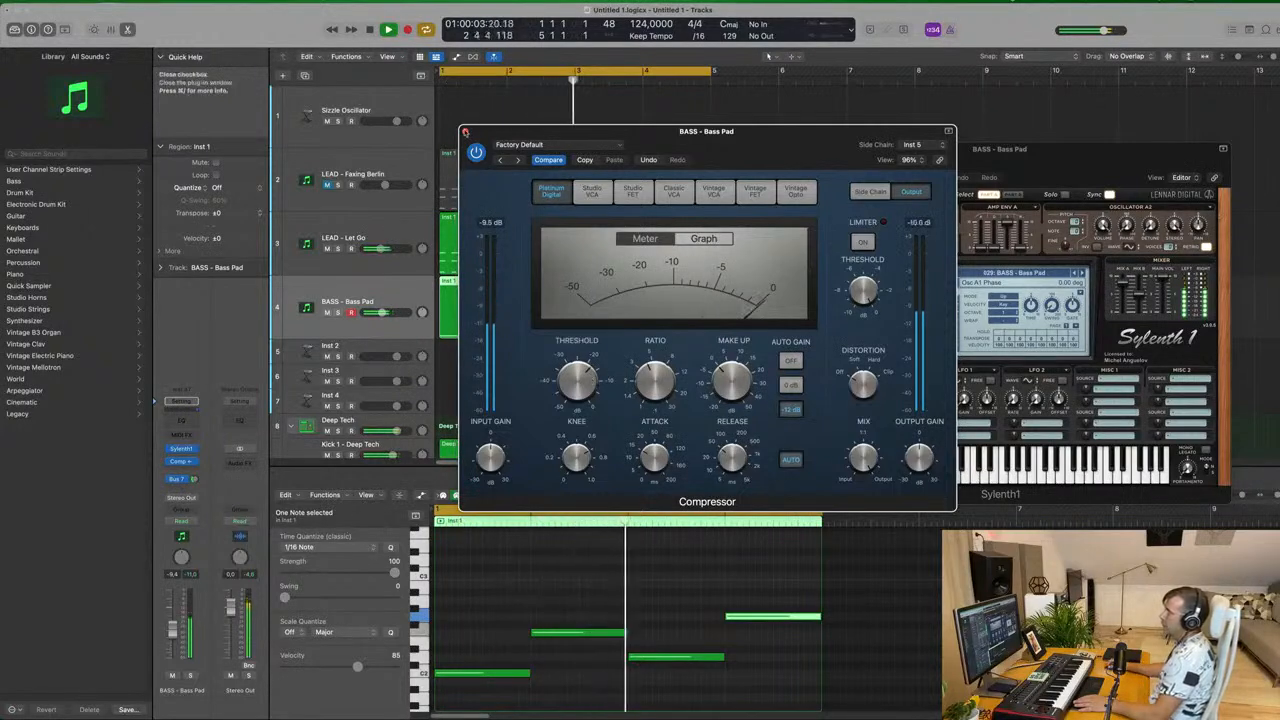
{"action": "left_click", "coordinate": [465, 131]}
Lower the Snare 1 - Deep Tech track's volume slightly during playback and close the Sylenth1 window.
{"action": "scroll", "coordinate": [518, 265], "scroll_direction": "down", "scroll_amount": 5}
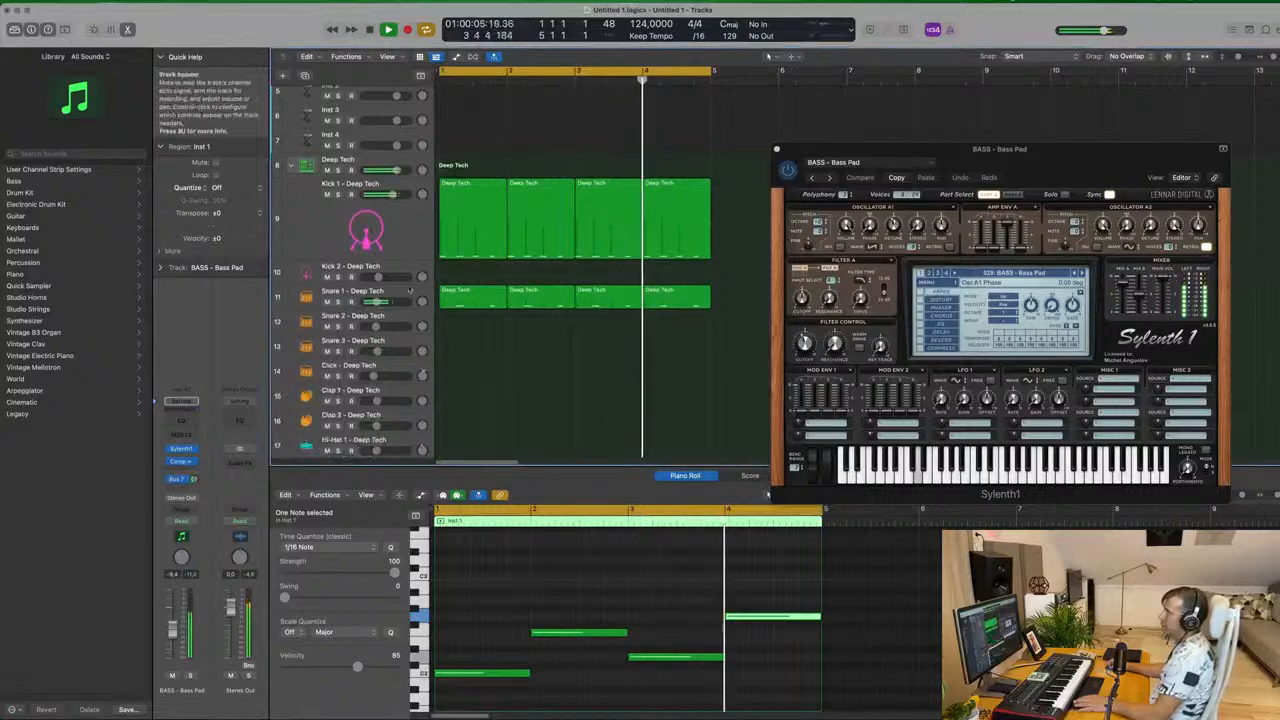
{"action": "left_click", "coordinate": [345, 291]}
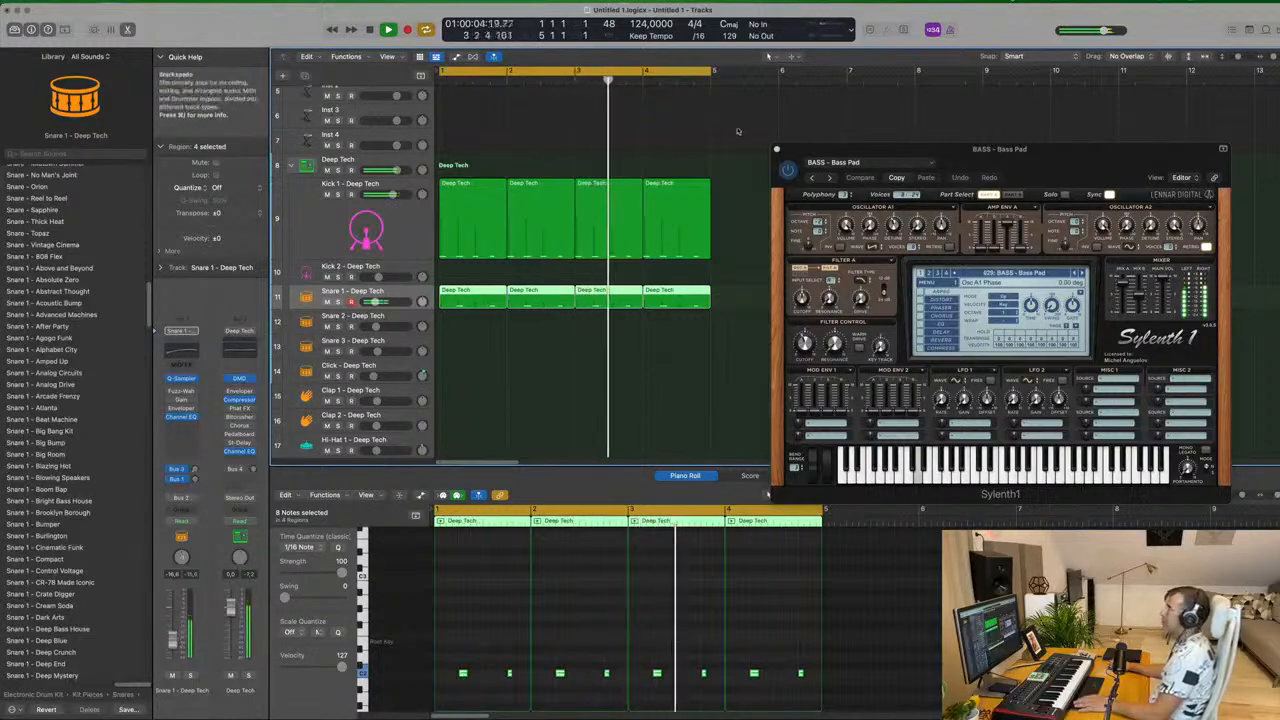
{"action": "left_click", "coordinate": [777, 149]}
Repeat all regions of the four-bar loop three times so the arrangement fills 16 bars.
{"action": "scroll", "coordinate": [750, 257], "scroll_direction": "up", "scroll_amount": 5}
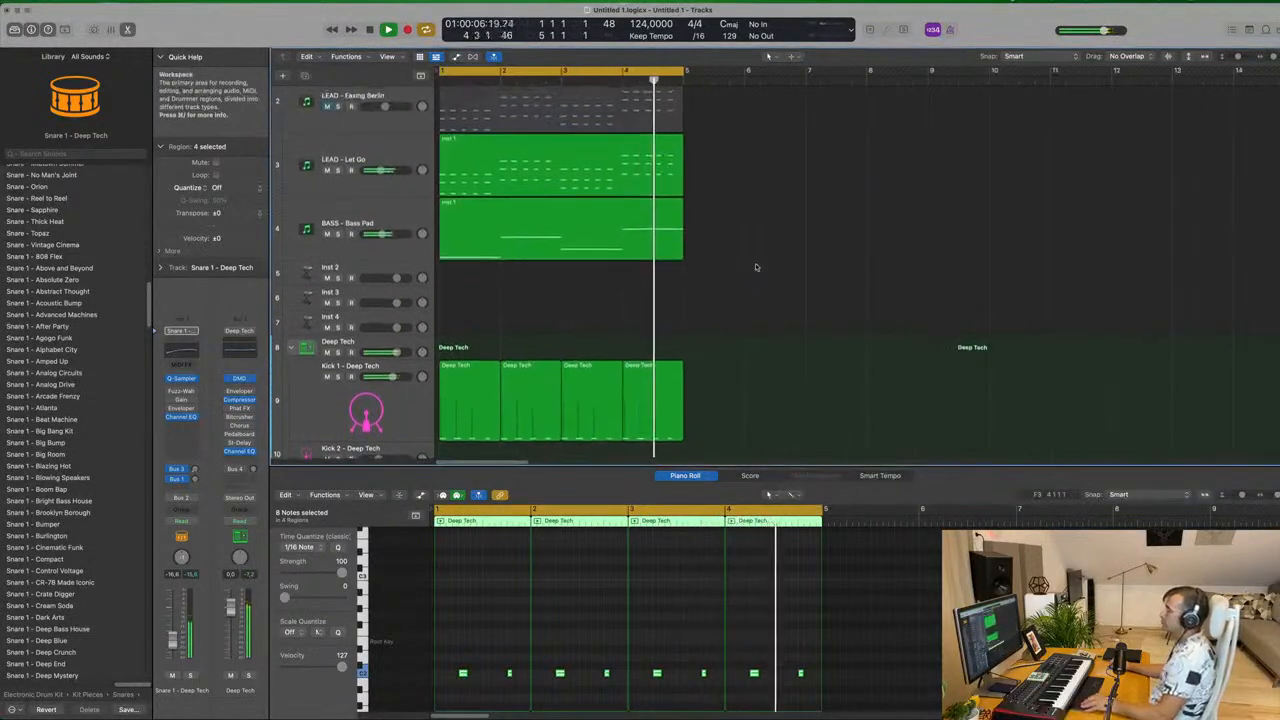
{"action": "scroll", "coordinate": [748, 255], "scroll_direction": "up", "scroll_amount": 3}
{"action": "scroll", "coordinate": [682, 240], "scroll_direction": "down", "scroll_amount": 4}
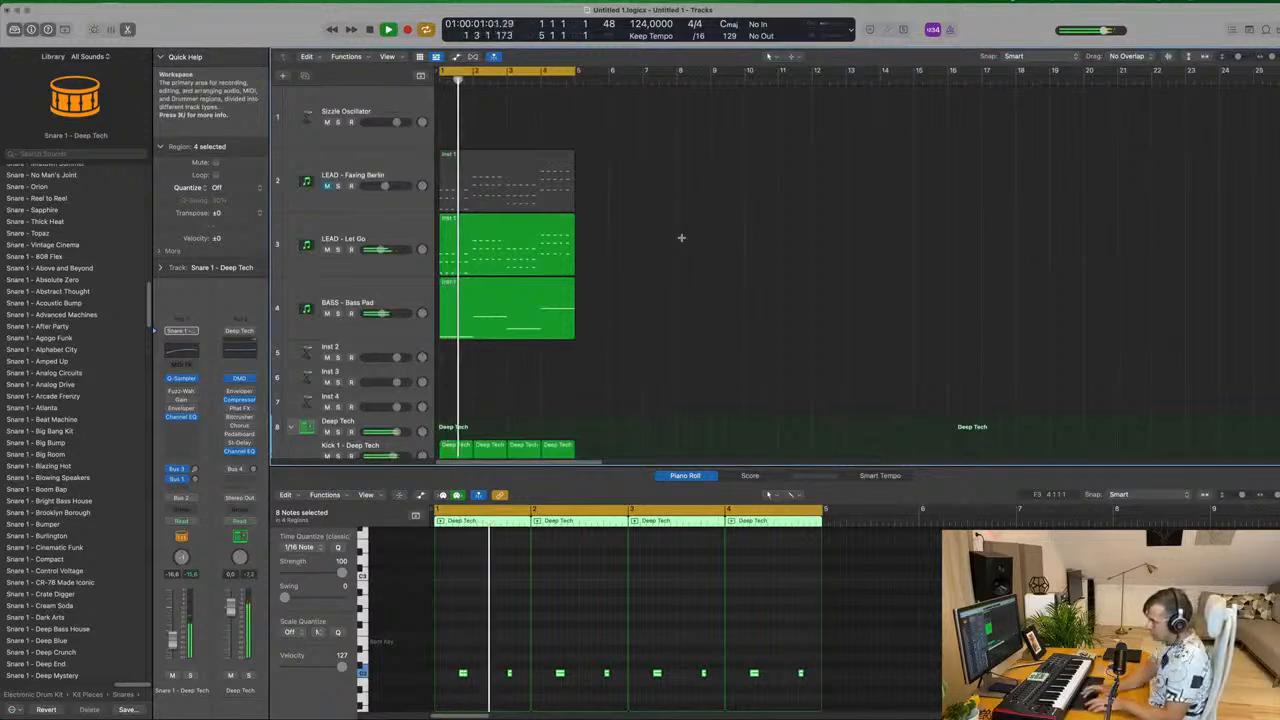
{"action": "key", "text": "super+r"}
{"action": "key", "text": "super+r"}
{"action": "key", "text": "super+r"}
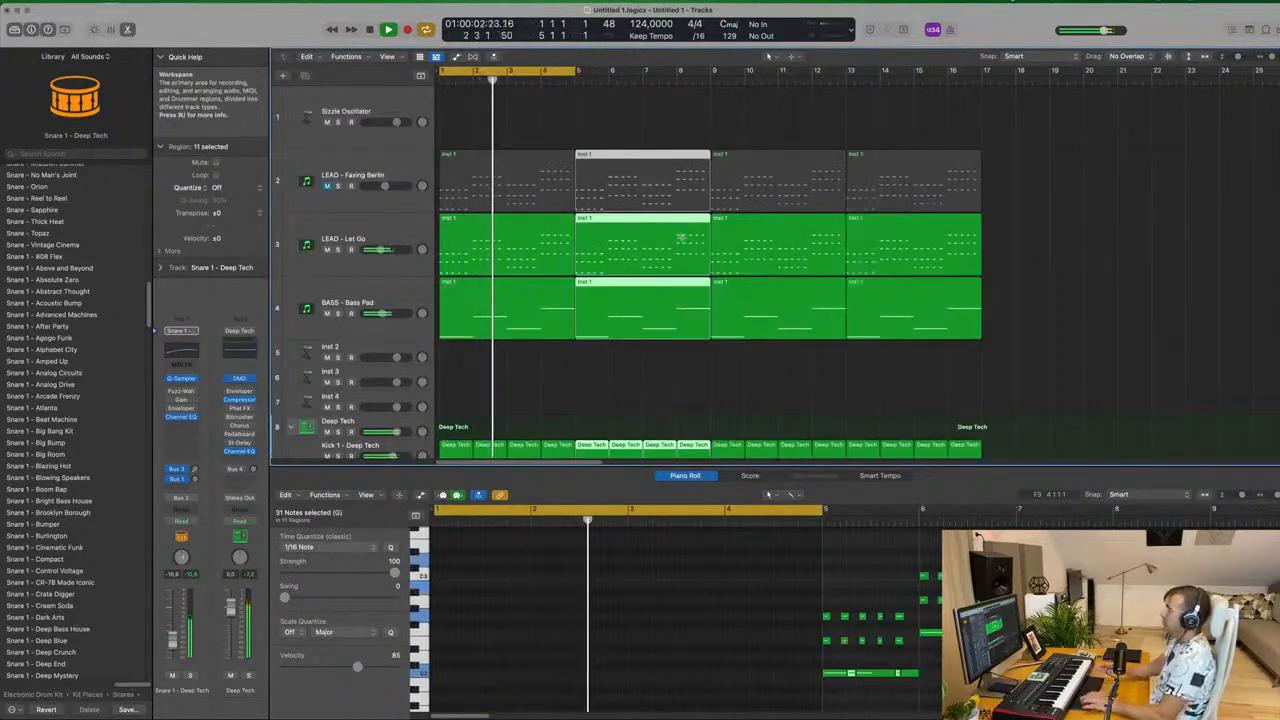
{"action": "key", "text": "Return"}
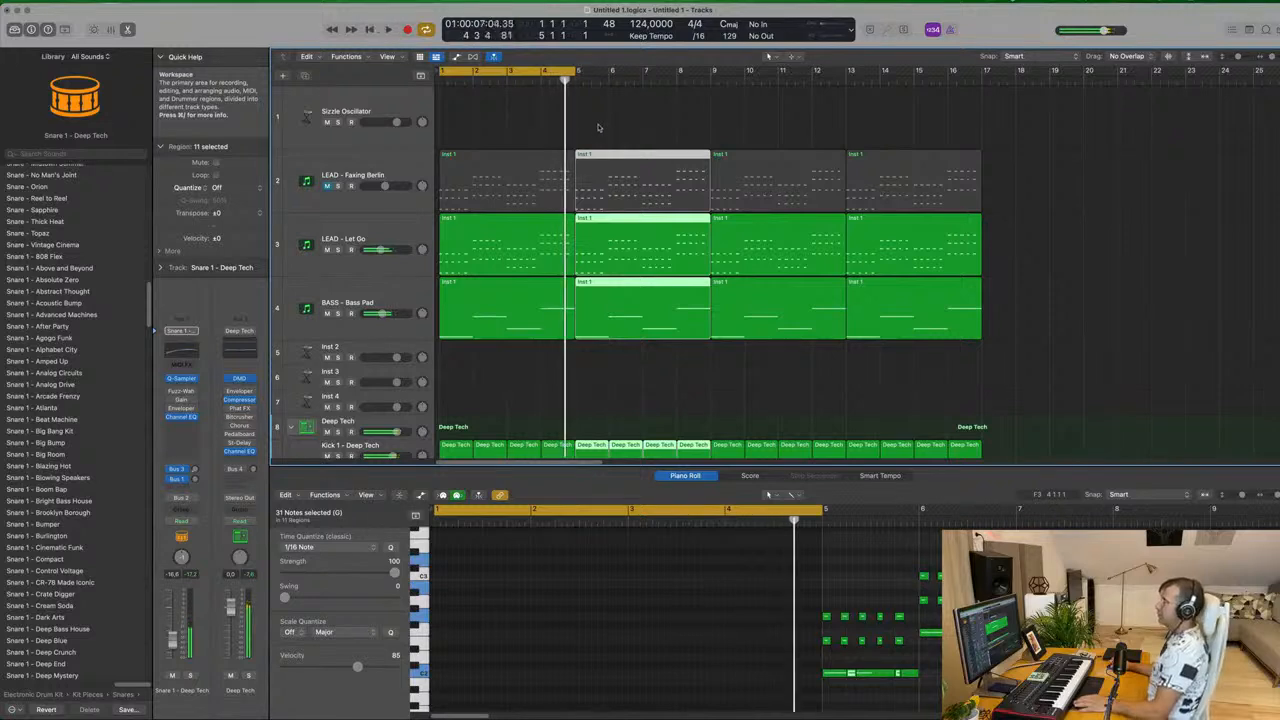
Unmute LEAD - Faxing Berlin to audition it in the loop, lower its volume, and mute it again.
{"action": "key", "text": "space"}
{"action": "left_click", "coordinate": [325, 192]}
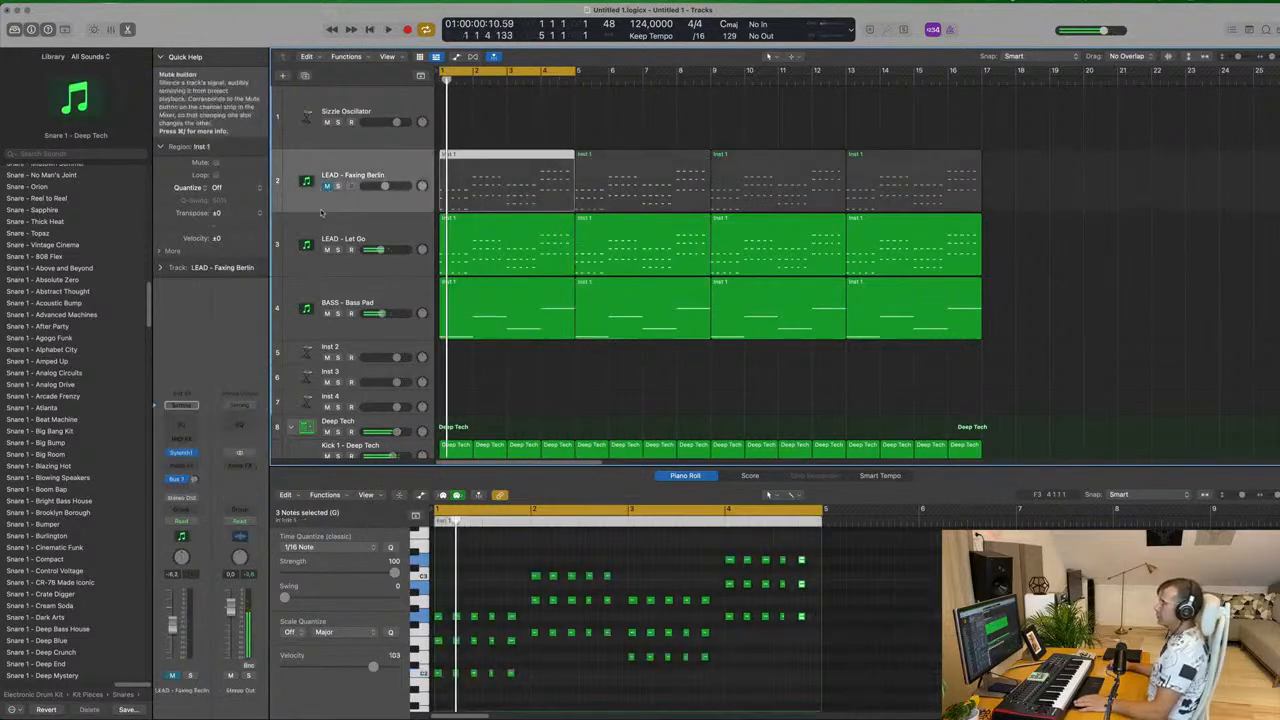
{"action": "left_click", "coordinate": [326, 186]}
{"action": "key", "text": "space"}
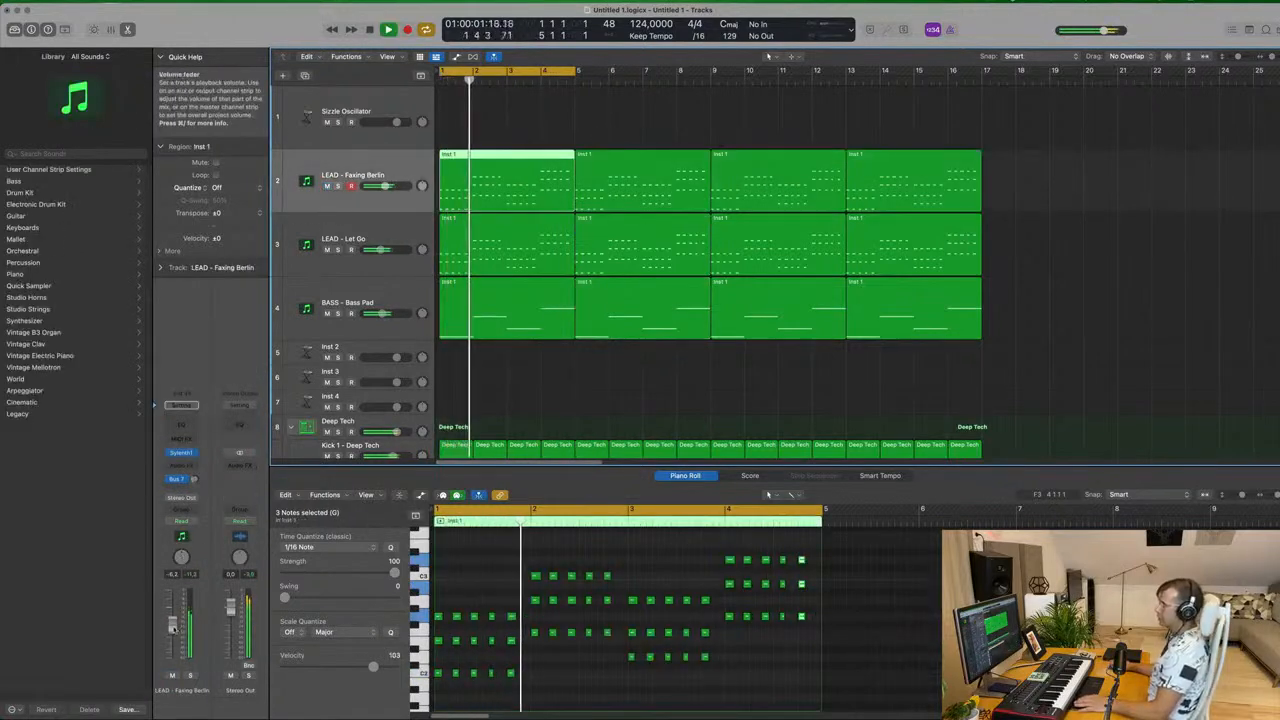
{"action": "key", "text": "Return"}
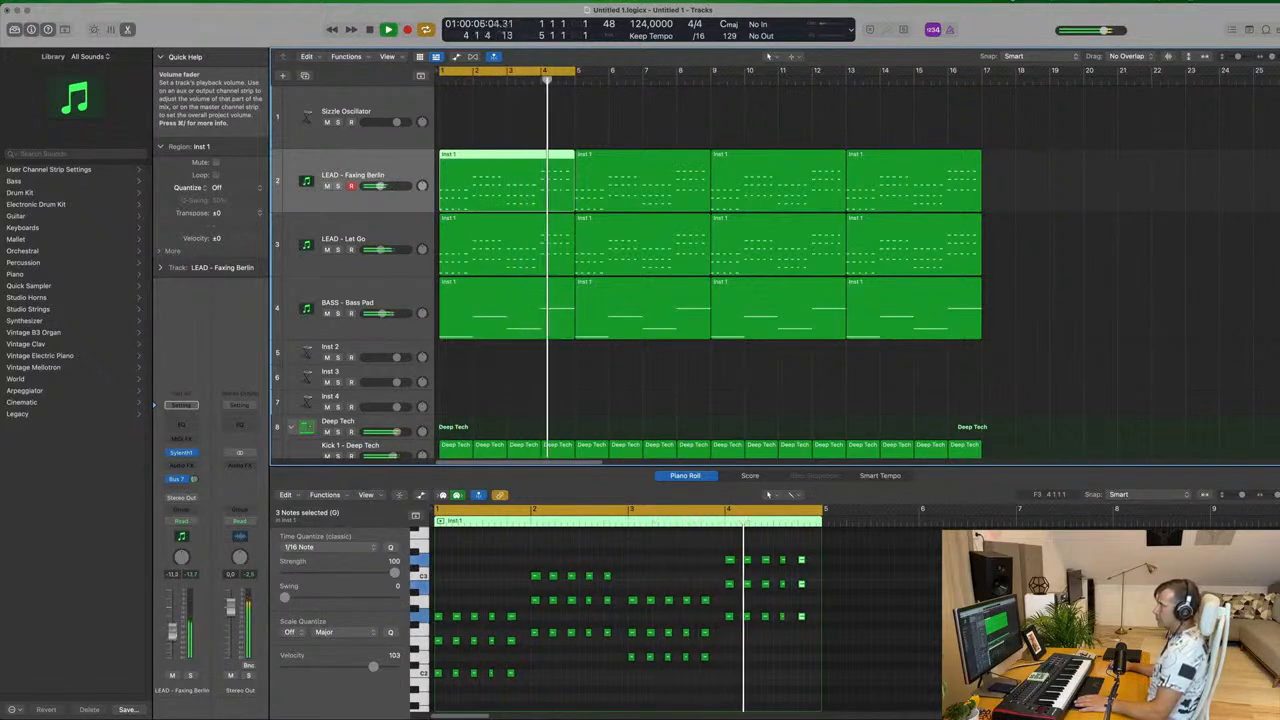
{"action": "left_click", "coordinate": [172, 675]}
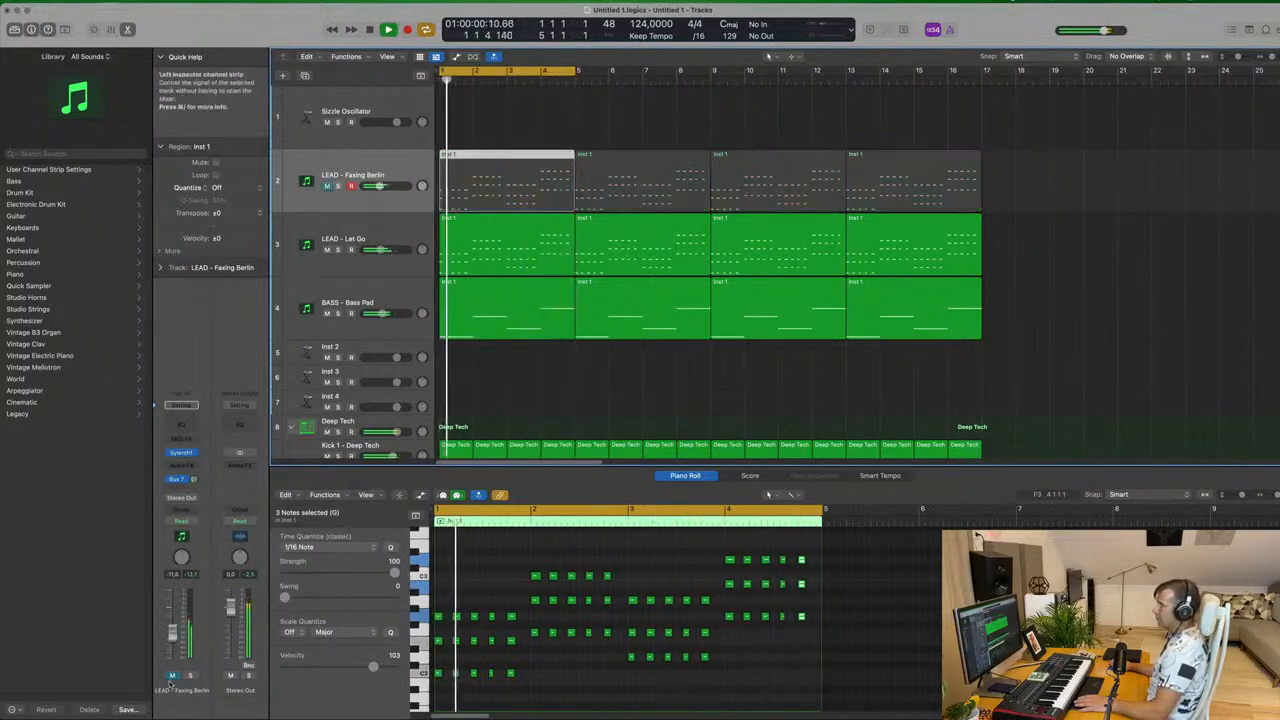
Raise the BASS - Bass Pad volume slightly and lower the Snare 1 - Deep Tech volume to about -20 dB.
{"action": "left_click", "coordinate": [386, 293]}
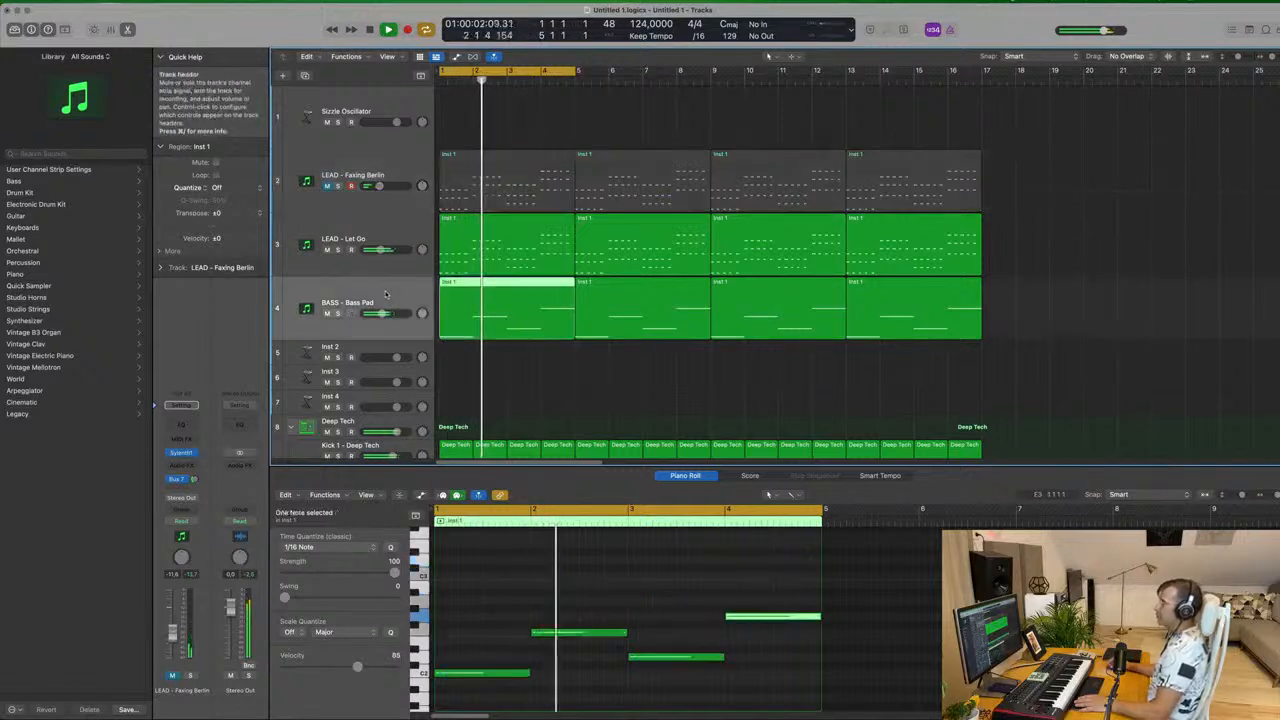
{"action": "key", "text": "Return"}
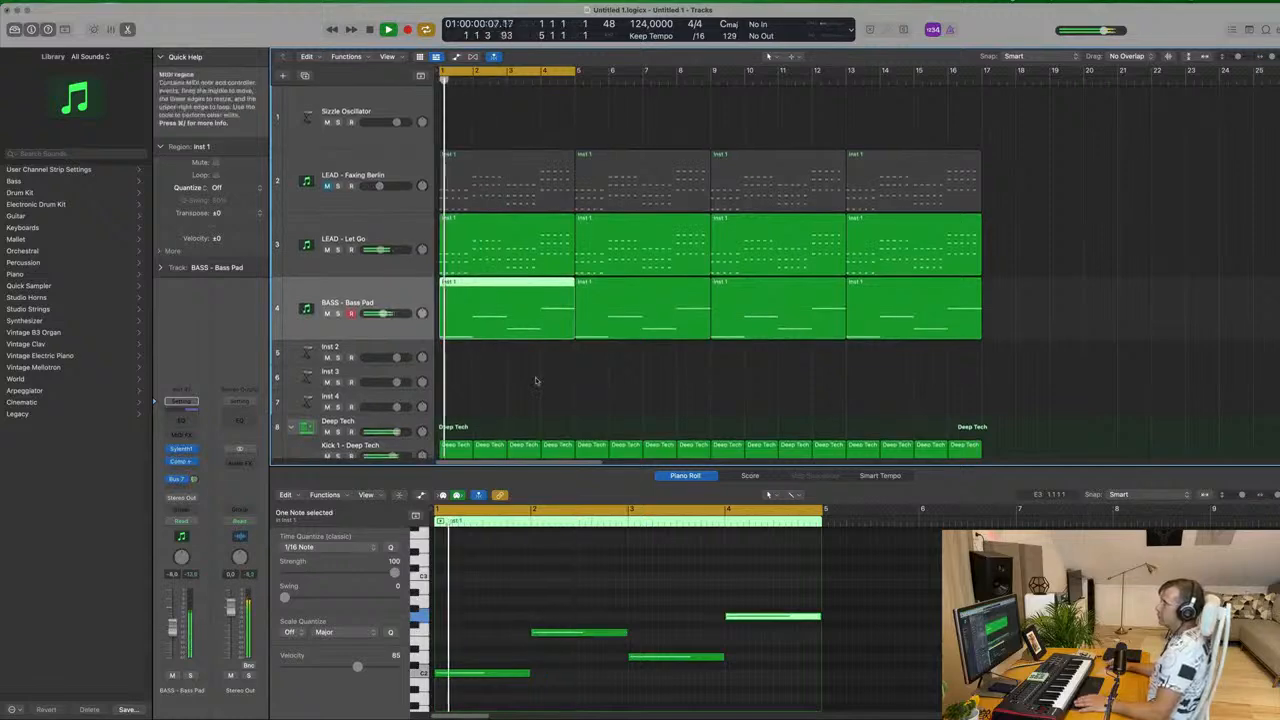
{"action": "scroll", "coordinate": [539, 134], "scroll_direction": "down", "scroll_amount": 6}
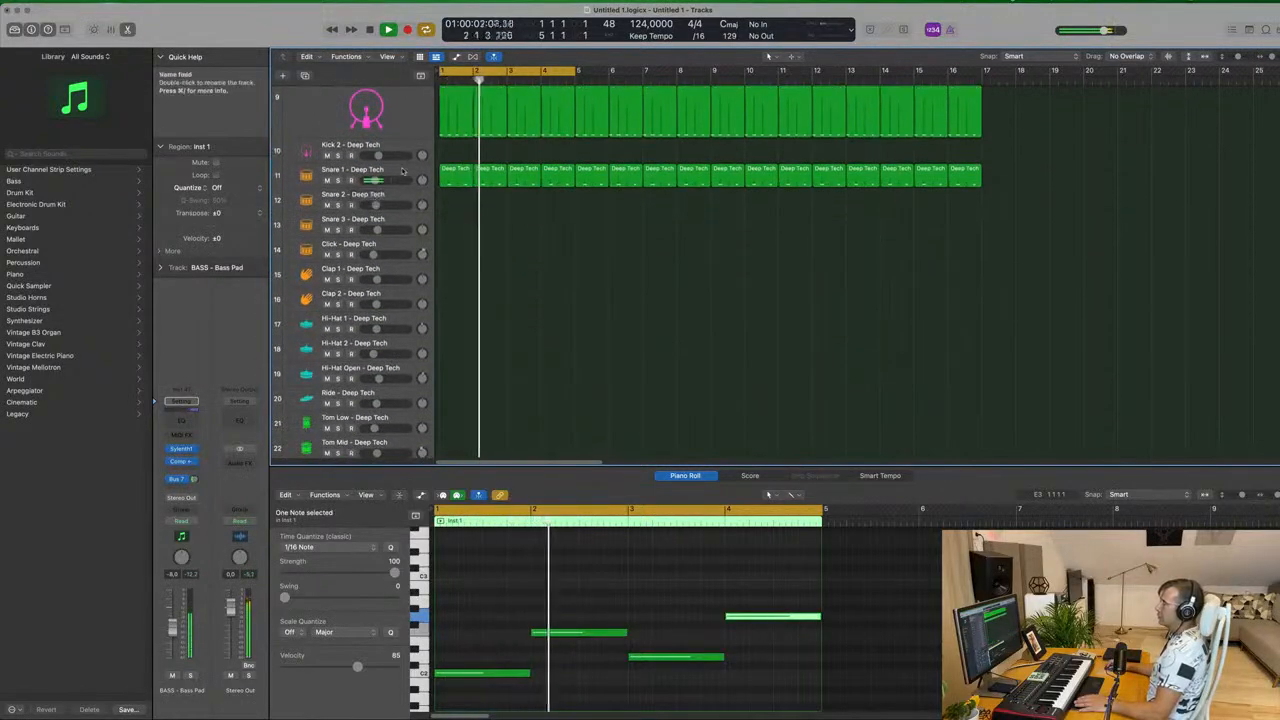
{"action": "left_click", "coordinate": [352, 171]}
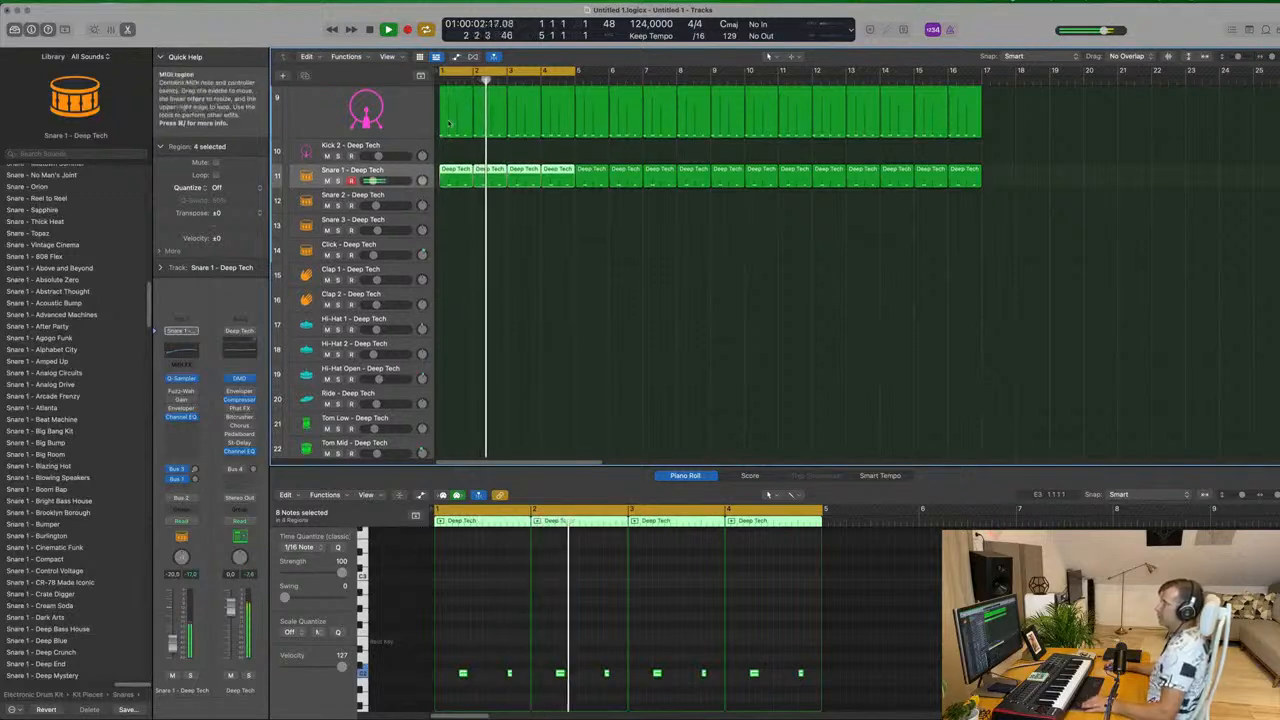
Copy the first Kick 1 region to bar 1 of the Hi-Hat Open - Deep Tech track and shift its four notes to the offbeats.
{"action": "left_click_drag", "start_coordinate": [451, 112], "coordinate": [450, 358]}
{"action": "left_click", "coordinate": [407, 628]}
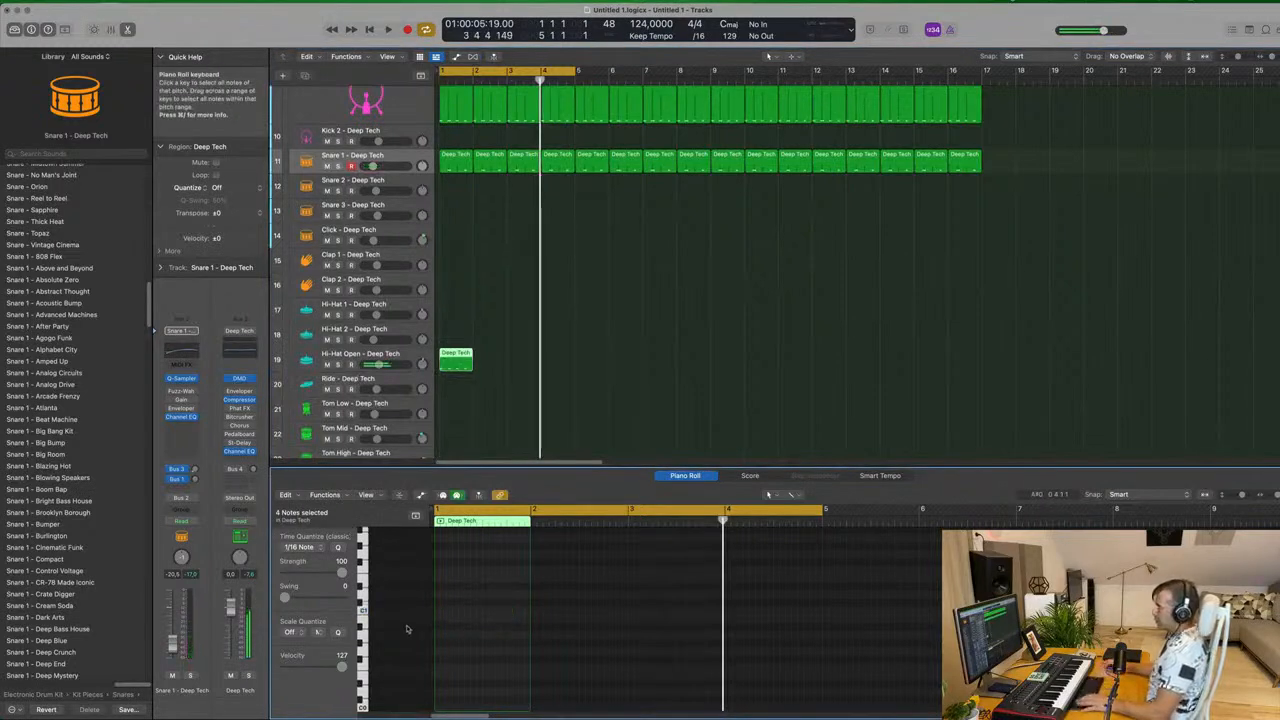
{"action": "key", "text": "super+Right"}
{"action": "key", "text": "super+Right"}
{"action": "key", "text": "super+Right"}
{"action": "key", "text": "super+Right"}
{"action": "key", "text": "super+Right"}
{"action": "key", "text": "super+Right"}
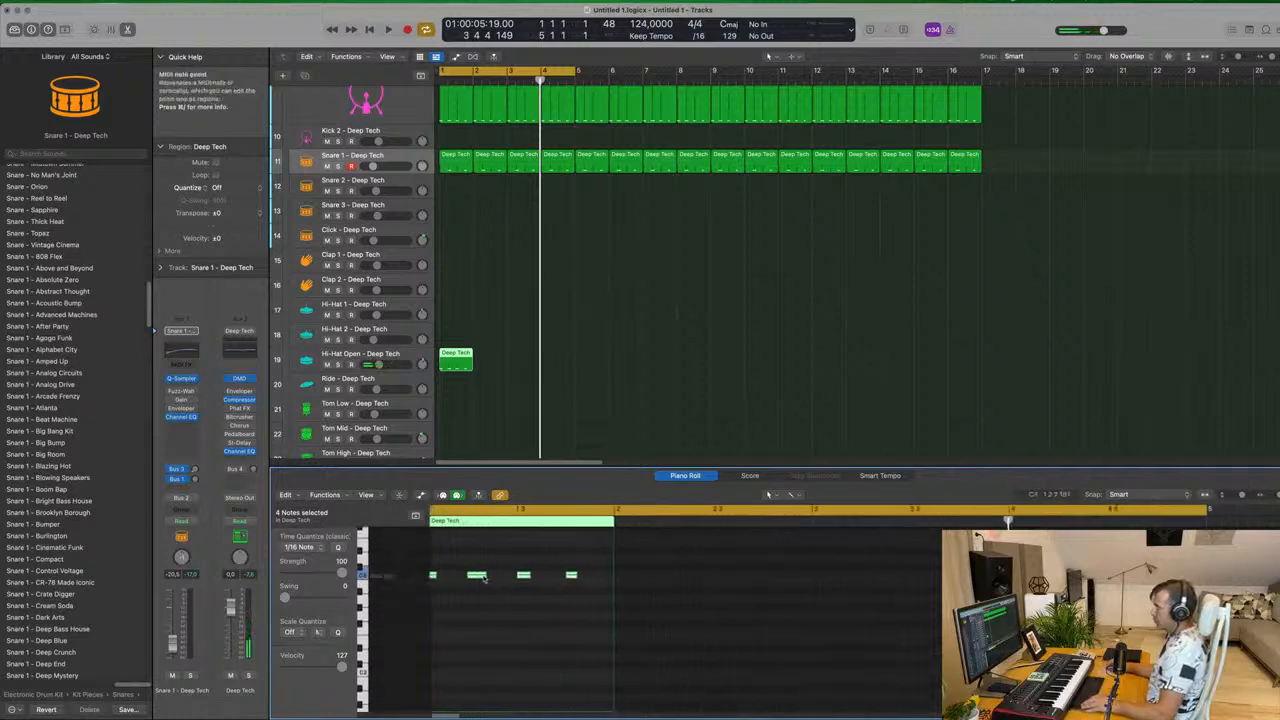
{"action": "left_click_drag", "start_coordinate": [447, 578], "coordinate": [473, 579]}
Lower the Hi-Hat Open - Deep Tech volume and repeat its one-bar region through bar 16, deleting the copies beyond that.
{"action": "left_click", "coordinate": [310, 359]}
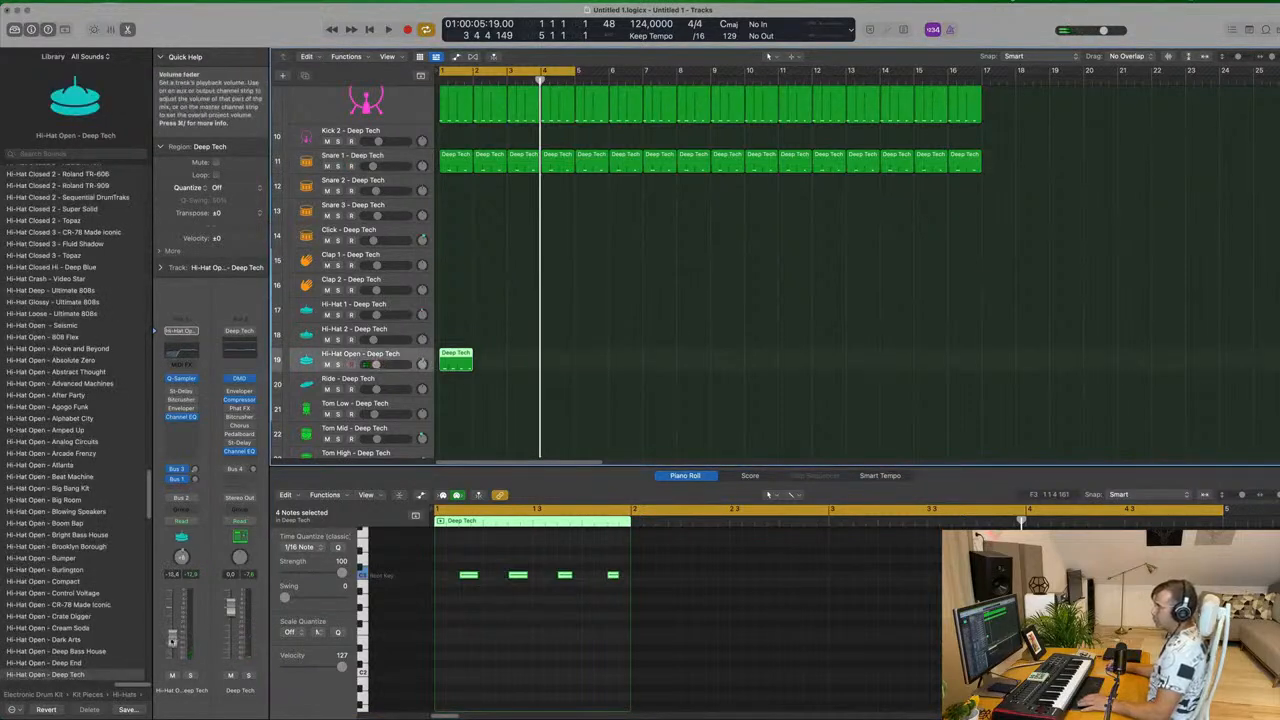
{"action": "key", "text": "space"}
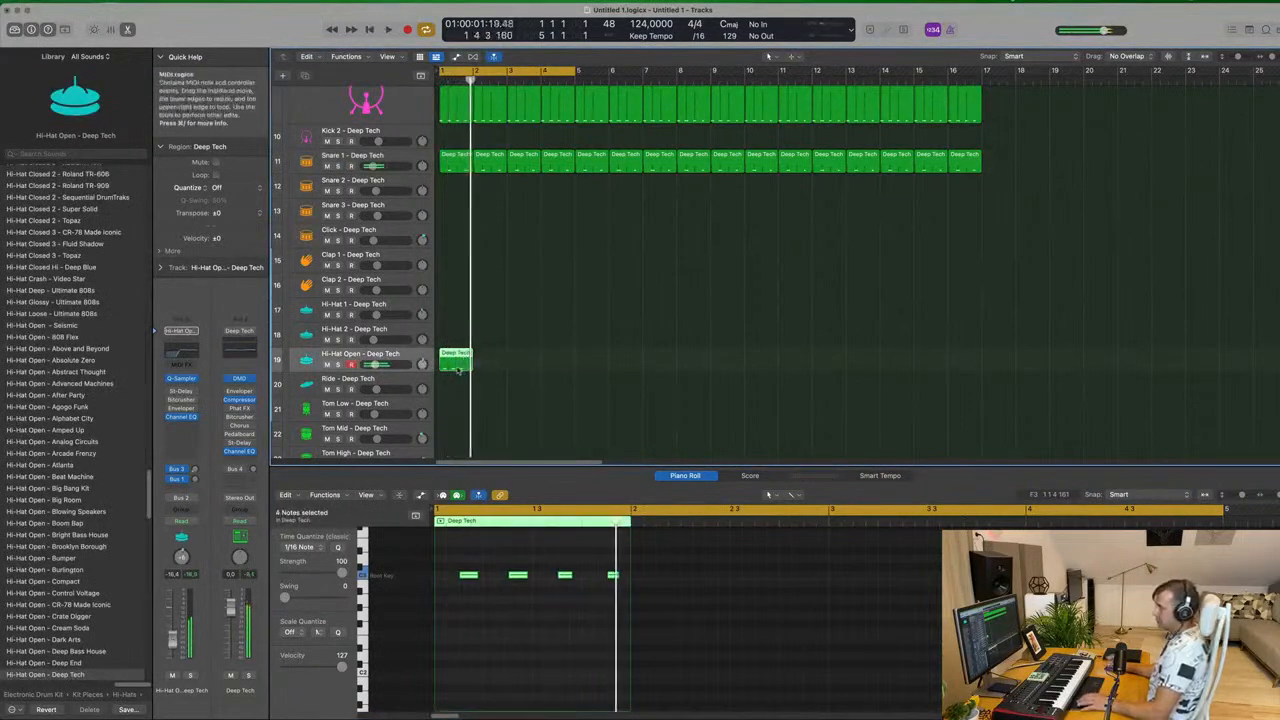
{"action": "left_click_drag", "start_coordinate": [457, 368], "coordinate": [676, 360]}
{"action": "left_click", "coordinate": [459, 364]}
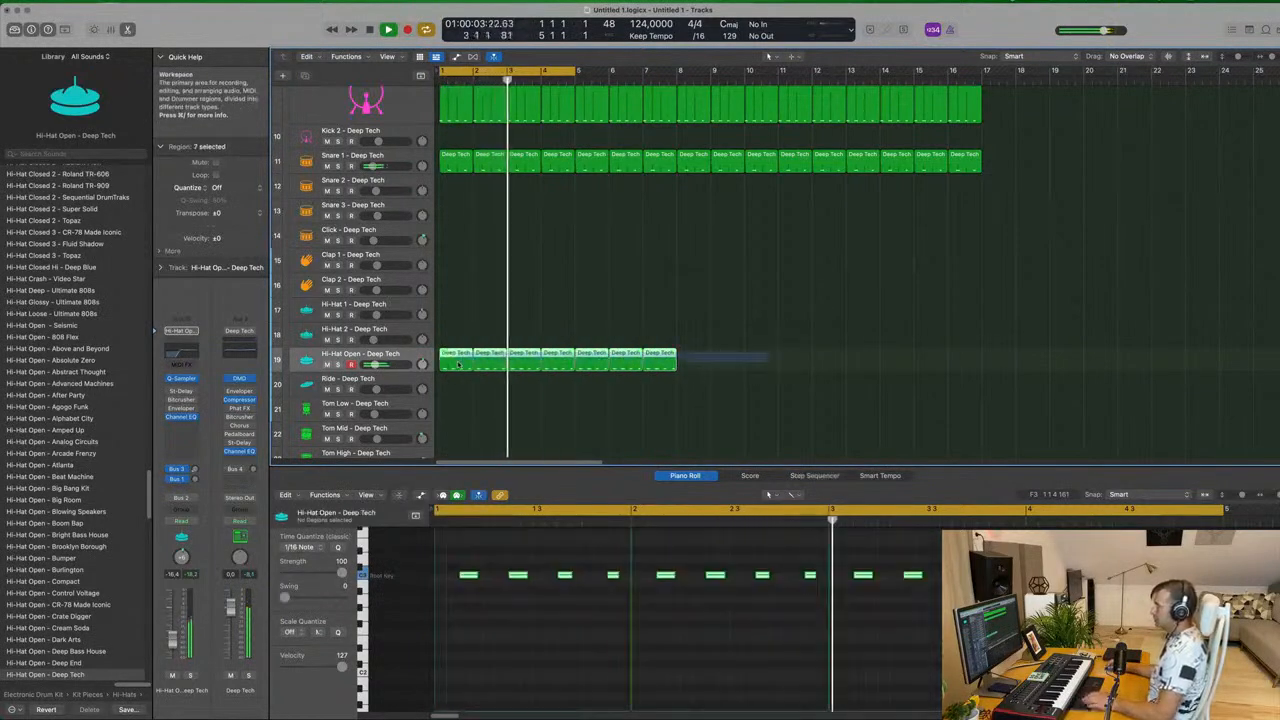
{"action": "key", "text": "super+r"}
{"action": "key", "text": "super+r"}
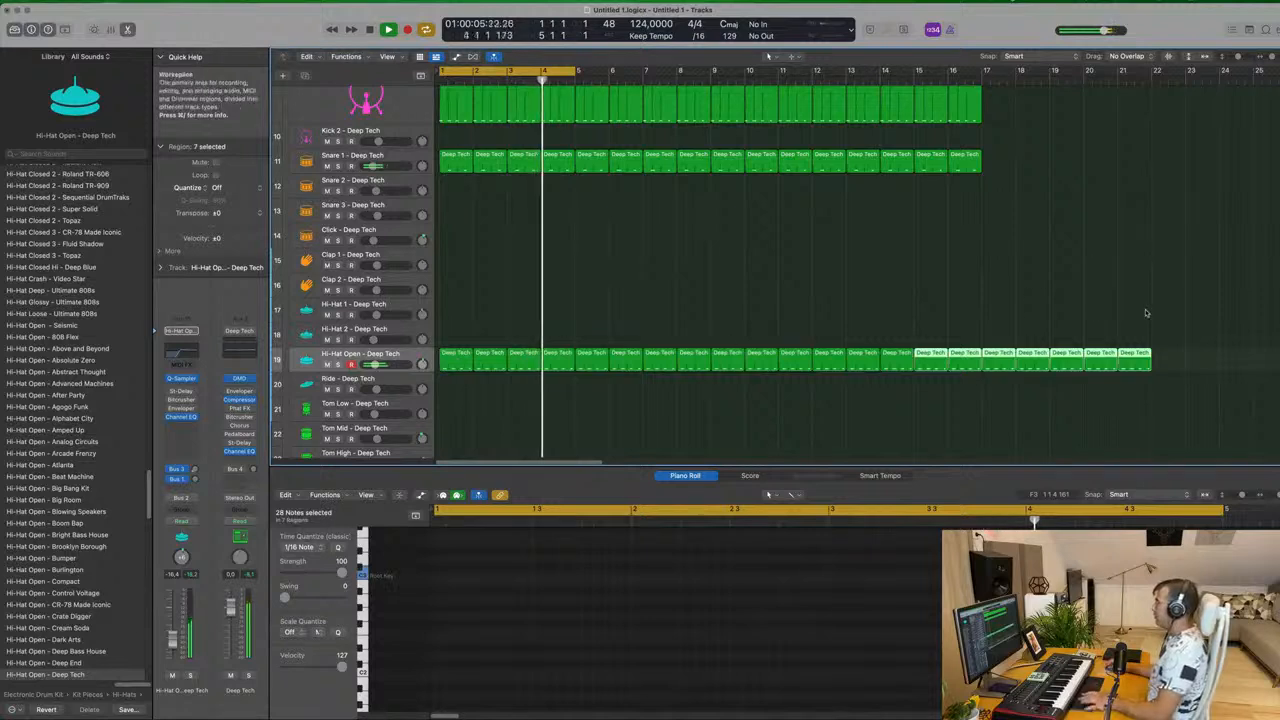
{"action": "left_click_drag", "start_coordinate": [1146, 313], "coordinate": [995, 376]}
{"action": "key", "text": "Delete"}
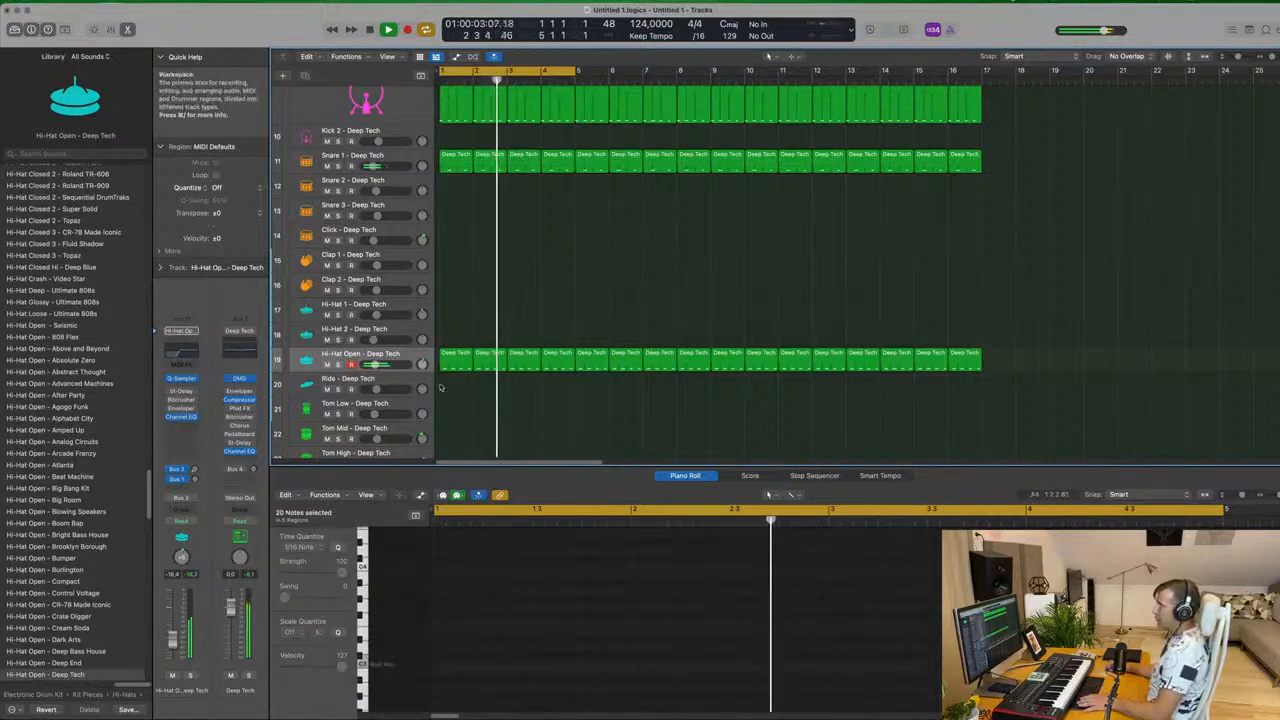
Lower the Hi-Hat Open - Deep Tech volume to about -23 dB, and open and cancel the project's Save dialog.
{"action": "left_click", "coordinate": [362, 354]}
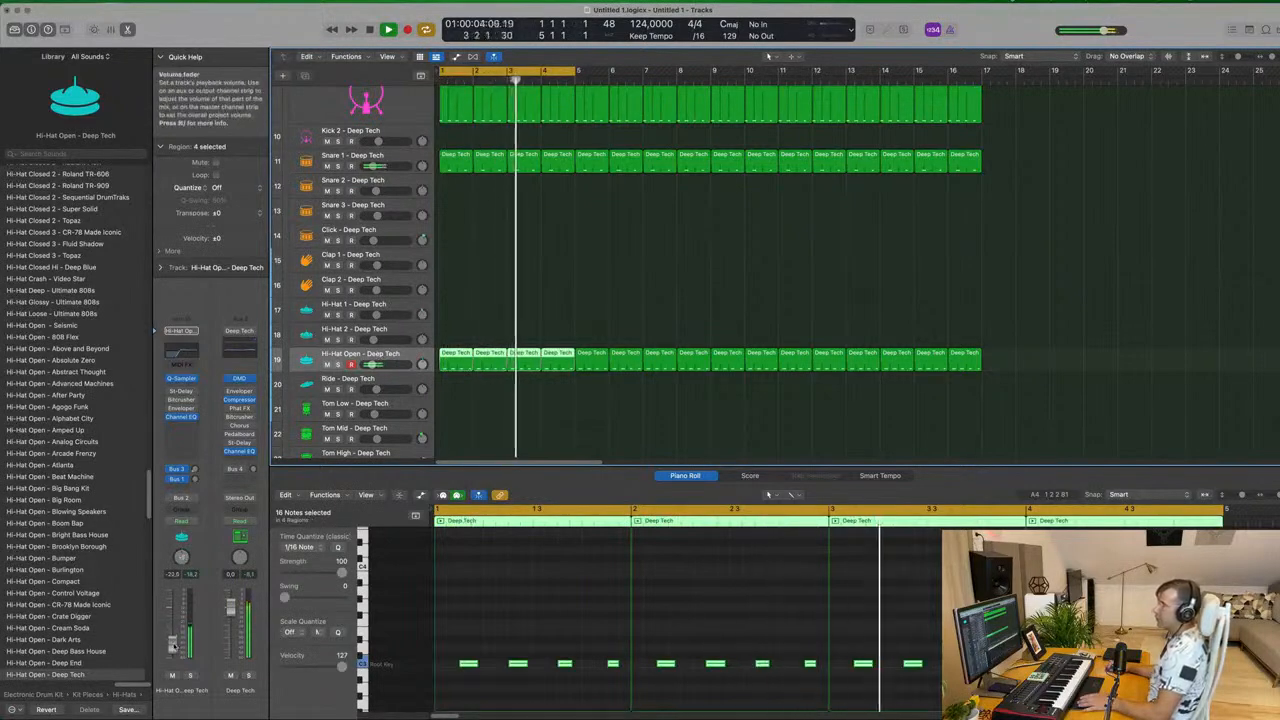
{"action": "scroll", "coordinate": [573, 306], "scroll_direction": "up", "scroll_amount": 5}
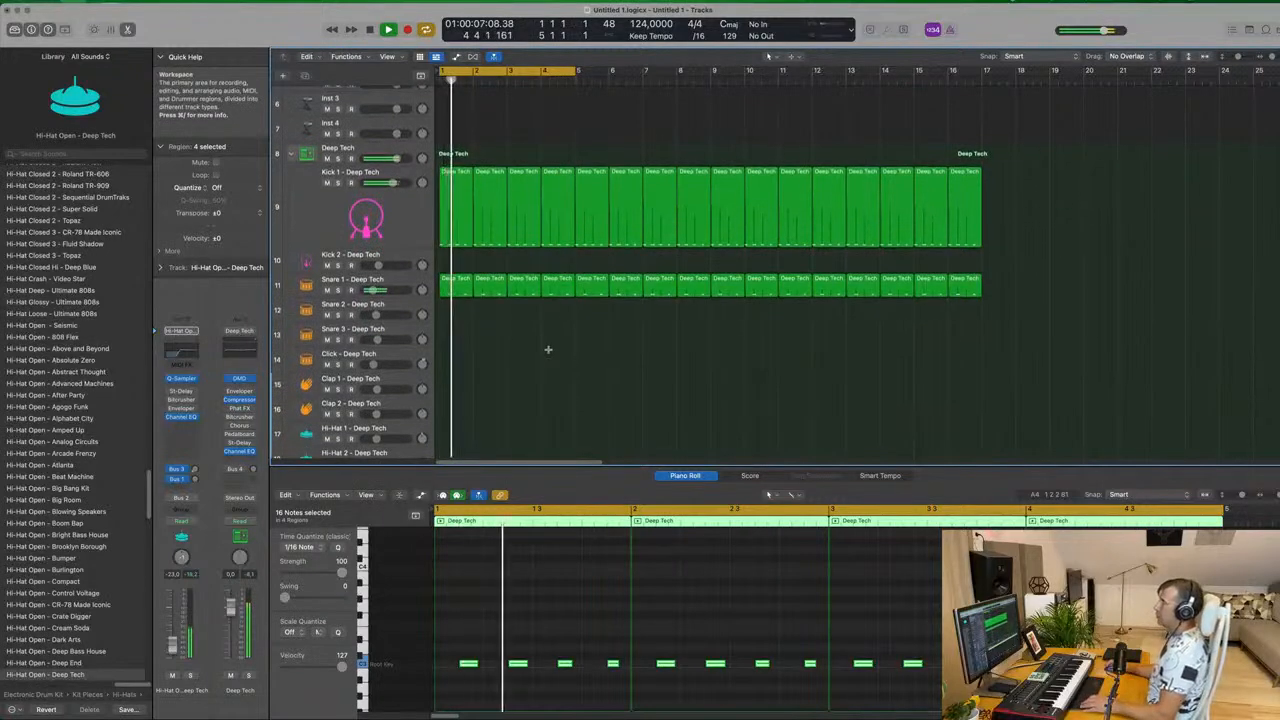
{"action": "key", "text": "super+s"}
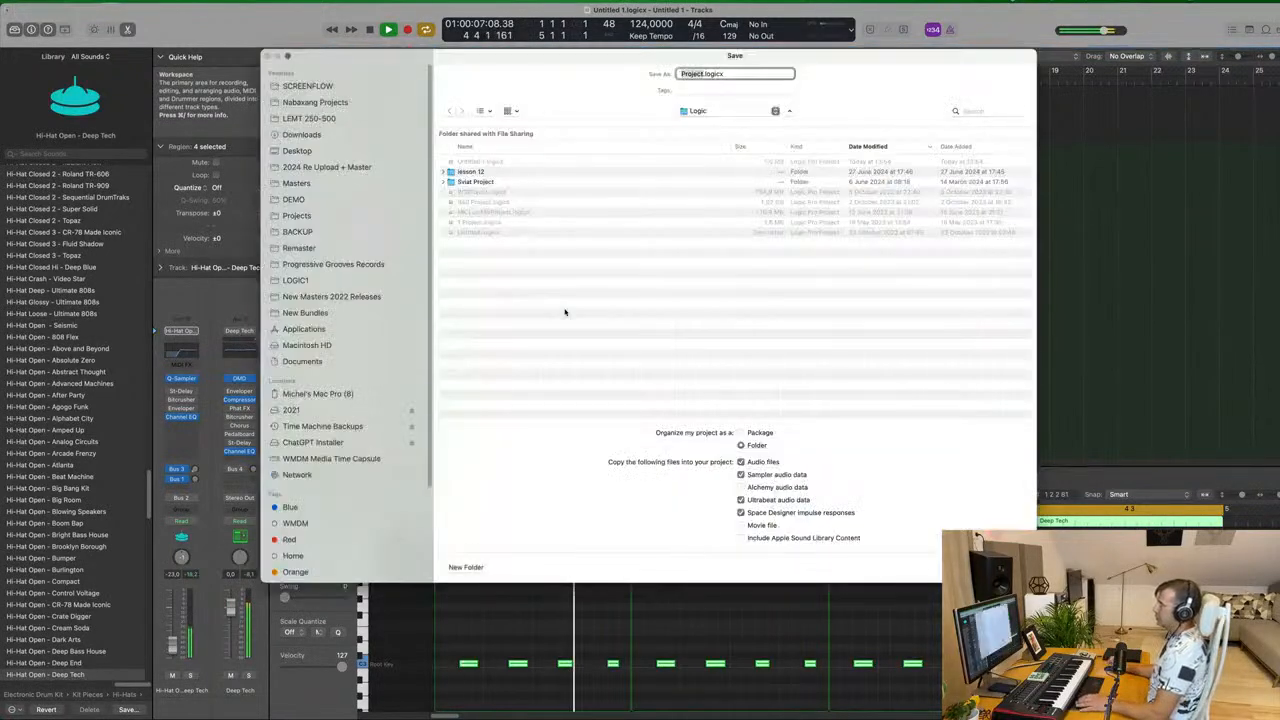
{"action": "key", "text": "Escape"}
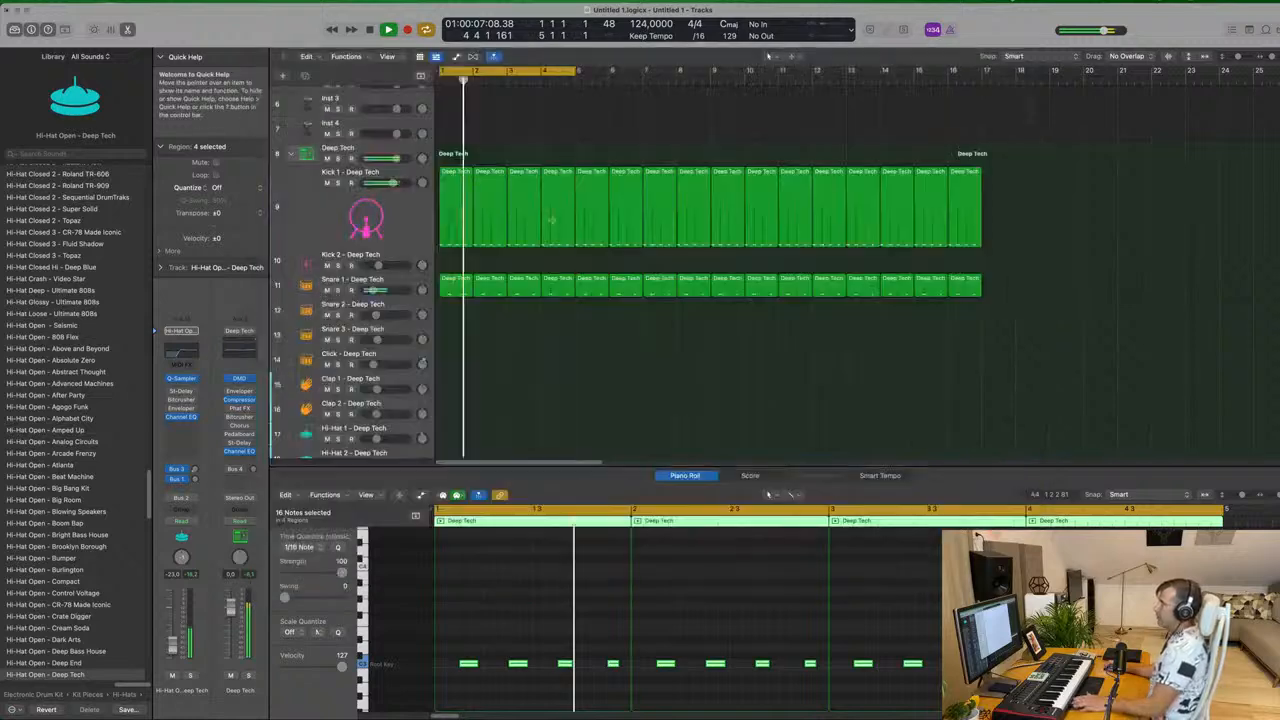
Review the Snare 1 - Deep Tech and Hi-Hat Open - Deep Tech tracks and restart playback from the beginning.
{"action": "scroll", "coordinate": [672, 357], "scroll_direction": "down", "scroll_amount": 6}
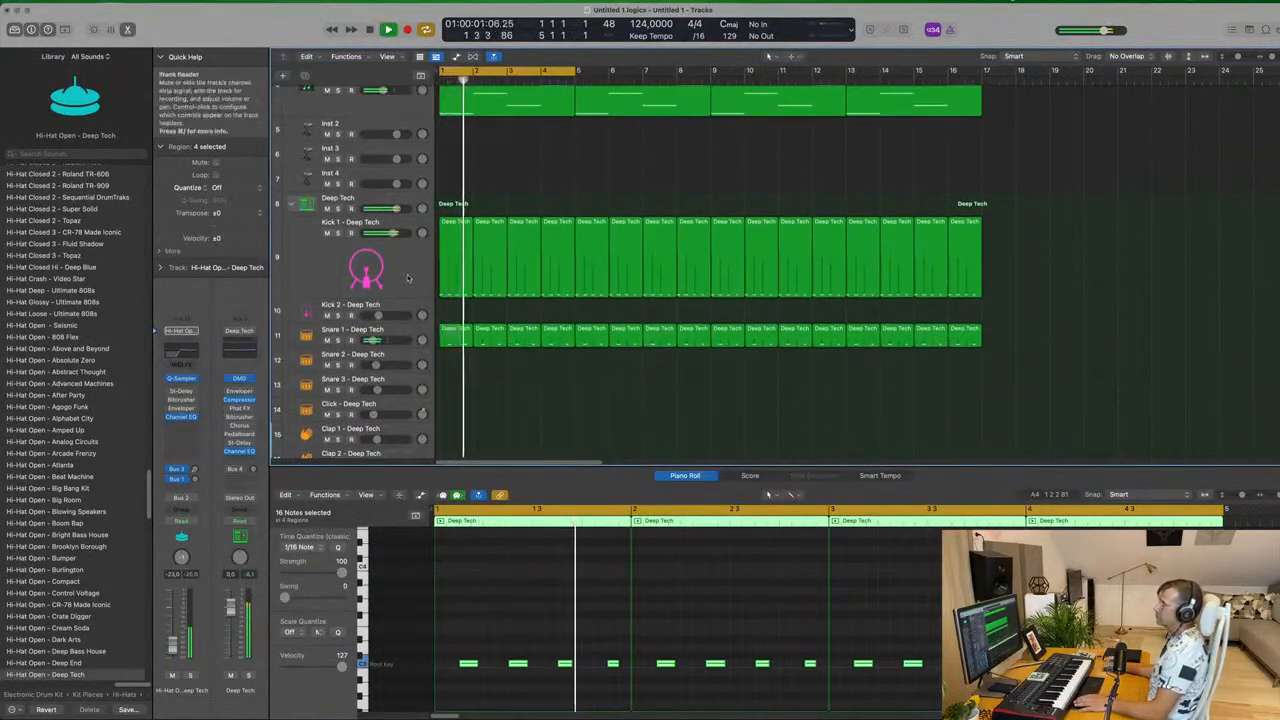
{"action": "left_click", "coordinate": [418, 291]}
{"action": "left_click", "coordinate": [410, 336]}
{"action": "scroll", "coordinate": [400, 340], "scroll_direction": "down", "scroll_amount": 5}
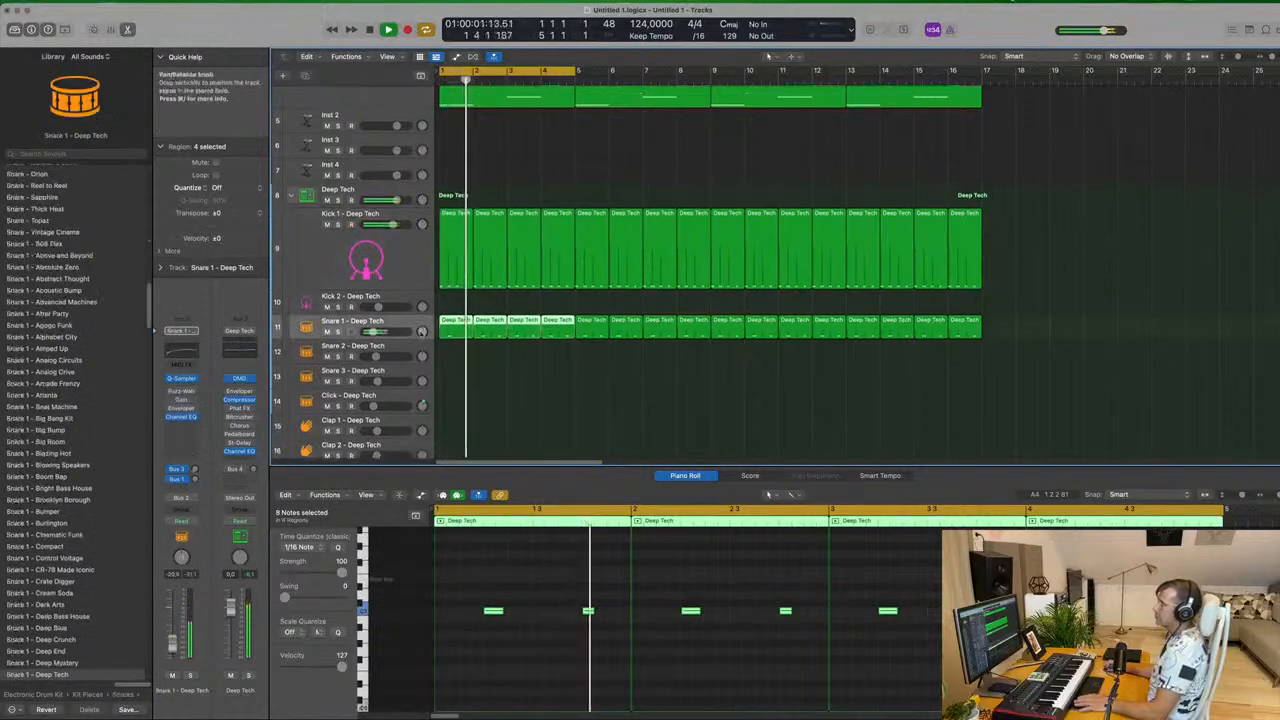
{"action": "left_click", "coordinate": [383, 368]}
{"action": "key", "text": "Return"}
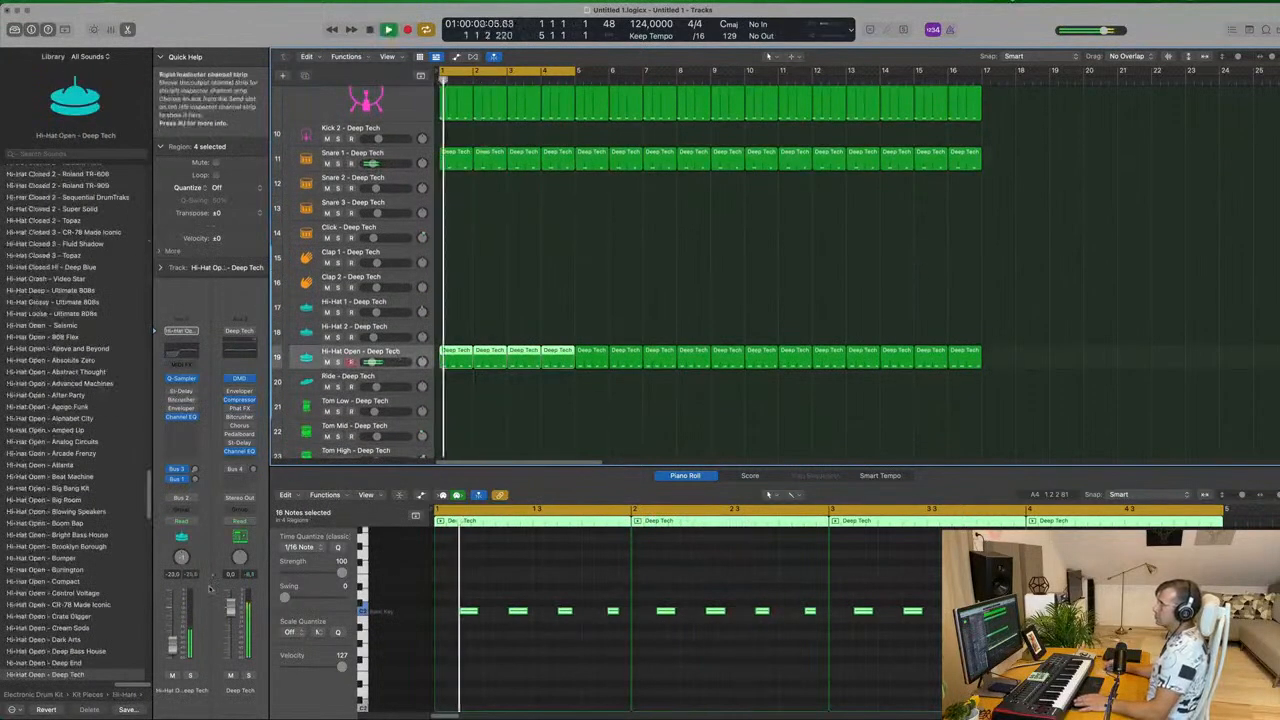
{"action": "scroll", "coordinate": [388, 200], "scroll_direction": "up", "scroll_amount": 10}
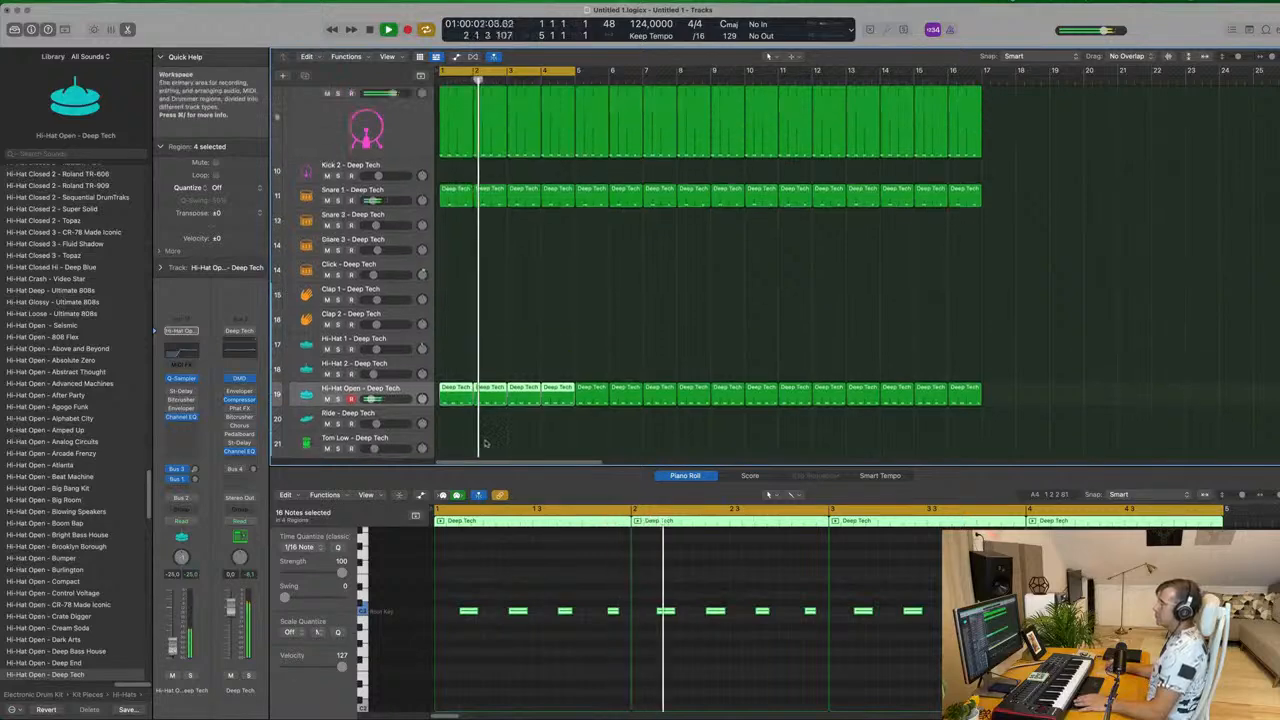
Open Alchemy on the Sizzle Oscillator track and load the Titanic Anthem preset from the Keys category.
{"action": "left_click", "coordinate": [388, 110]}
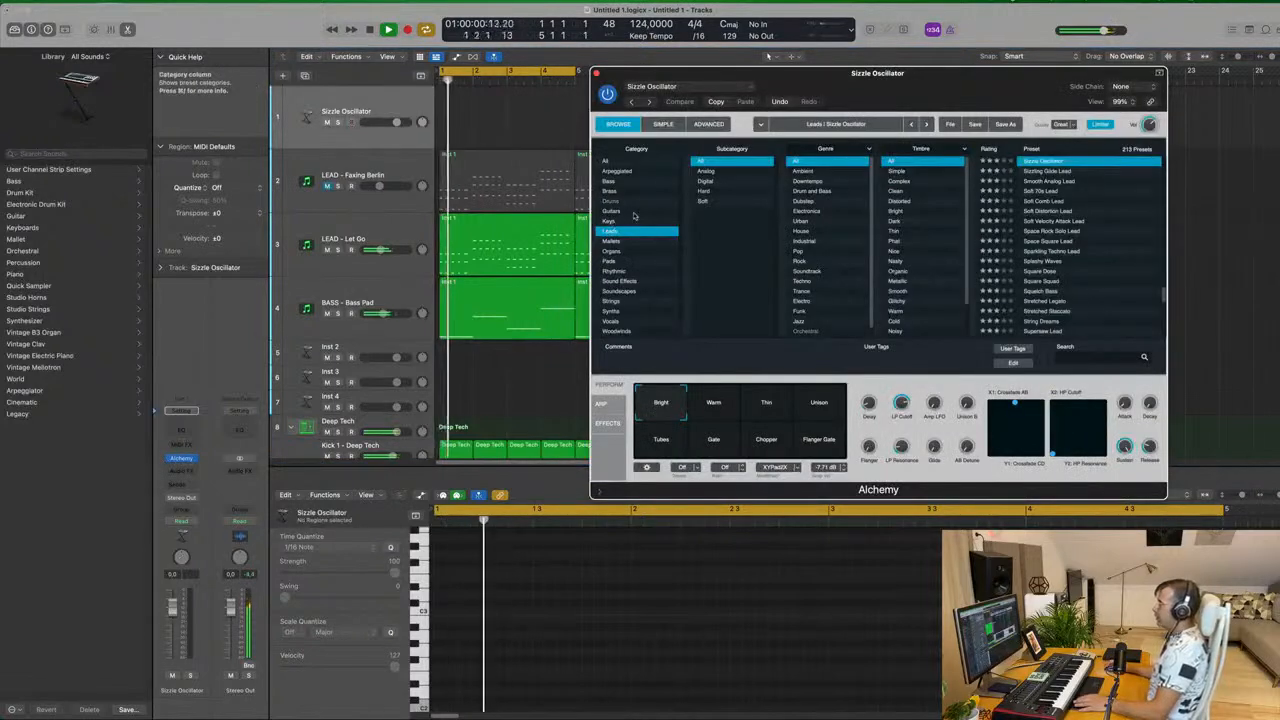
{"action": "left_click", "coordinate": [614, 222]}
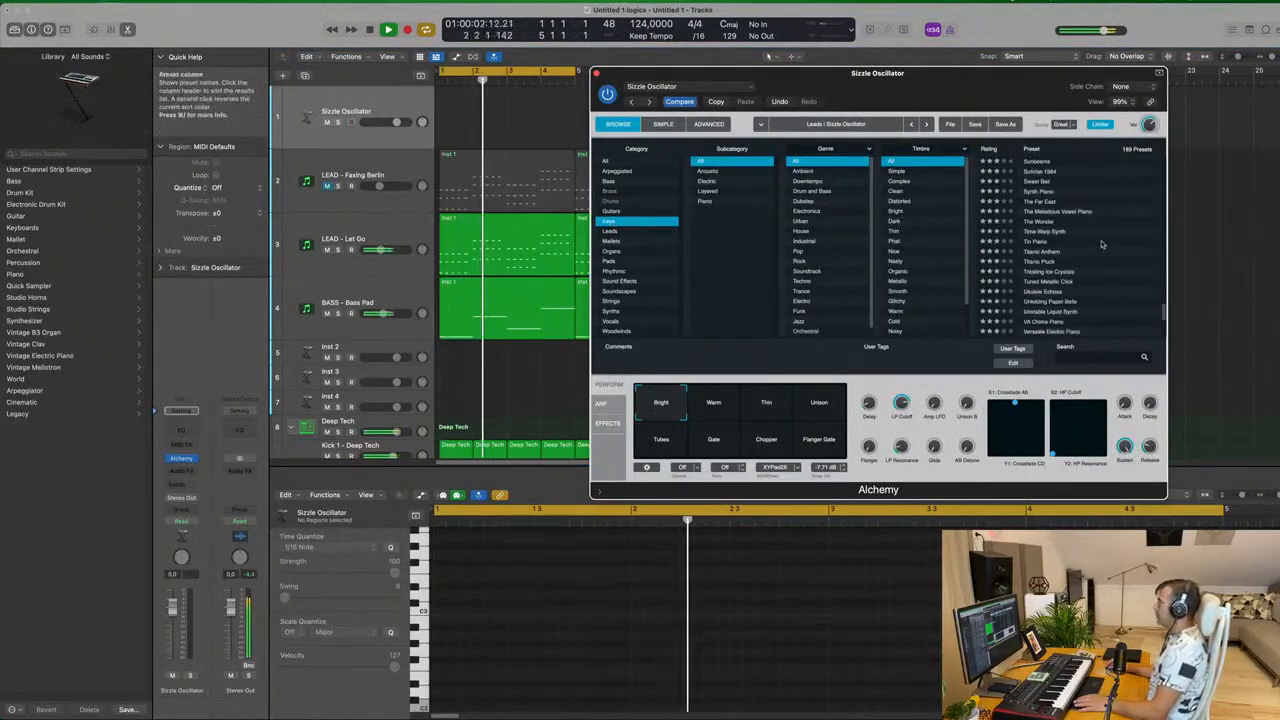
{"action": "left_click", "coordinate": [1042, 252]}
Add a send to Bus 4 → Large Room on the Titanic Anthem track and raise its send level.
{"action": "left_click", "coordinate": [178, 485]}
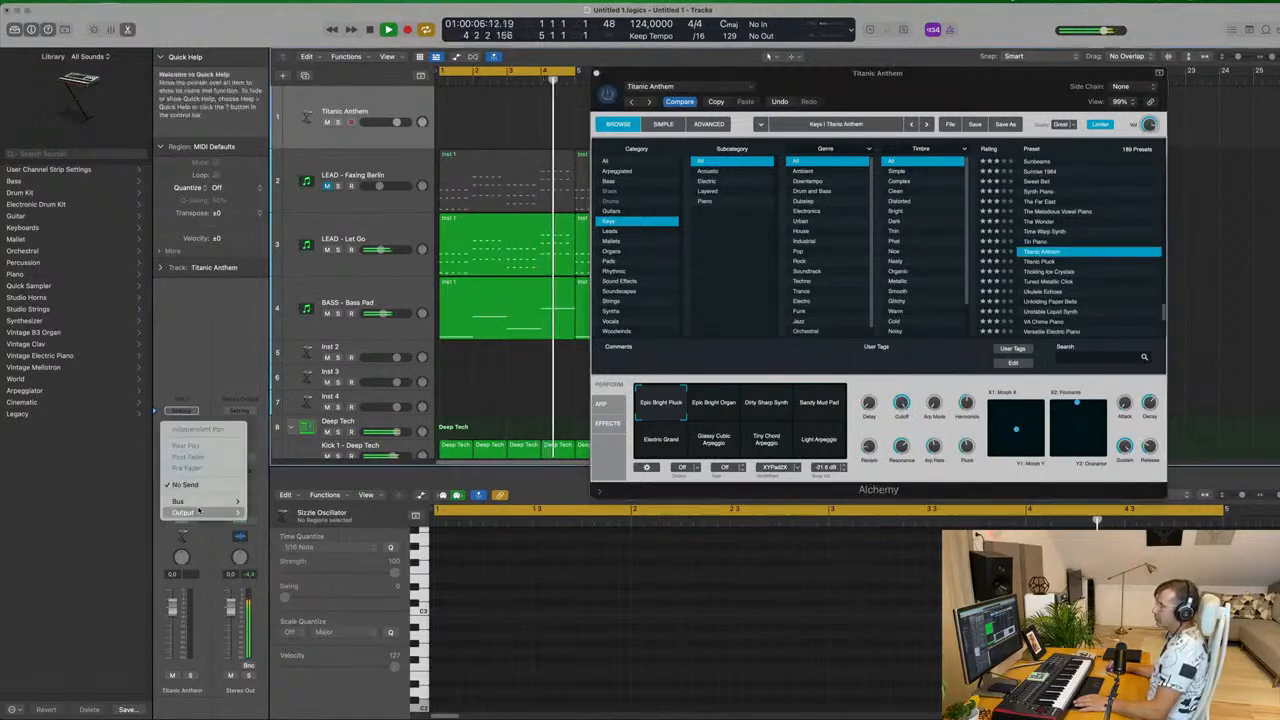
{"action": "mouse_move", "coordinate": [215, 501]}
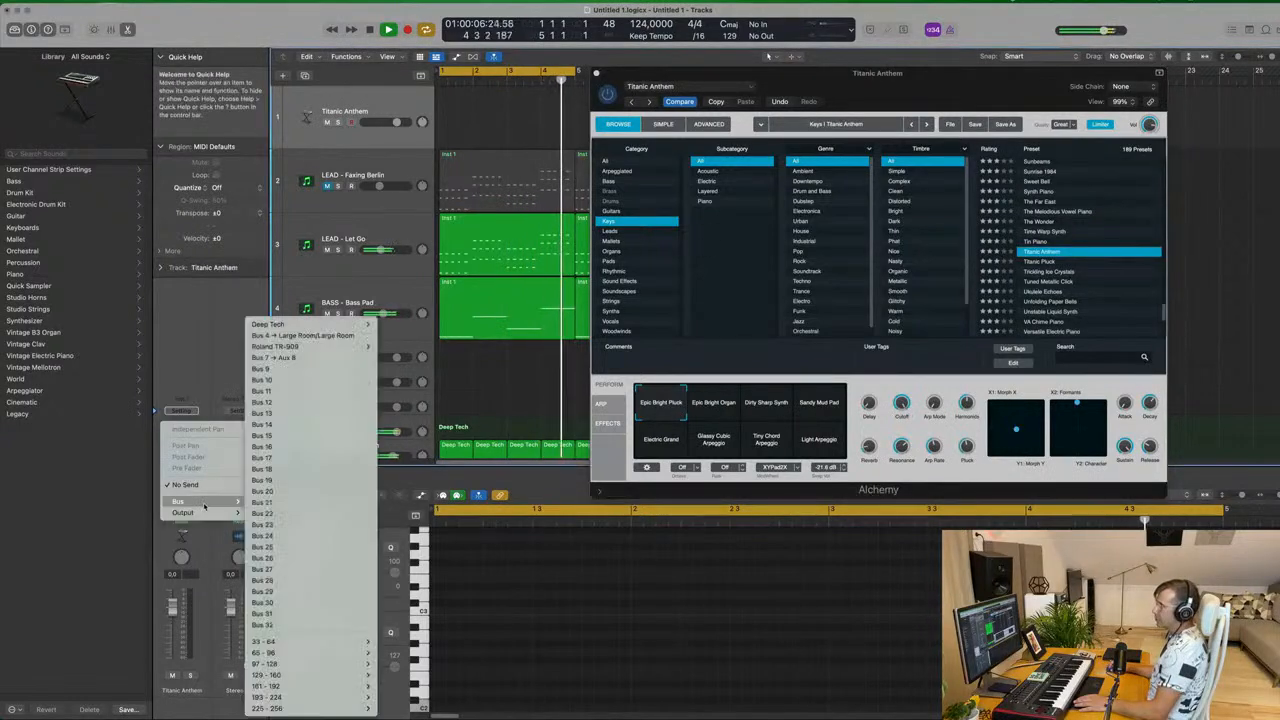
{"action": "left_click", "coordinate": [330, 337]}
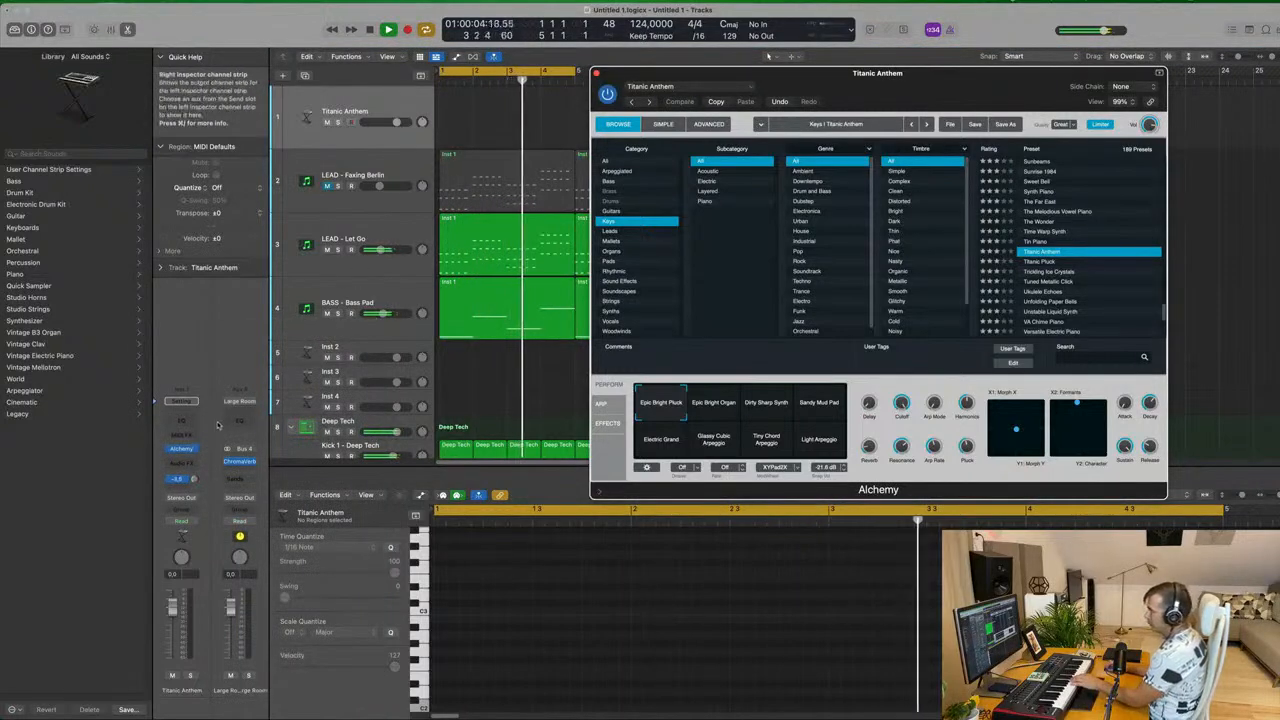
{"action": "left_click_drag", "start_coordinate": [195, 479], "coordinate": [218, 426]}
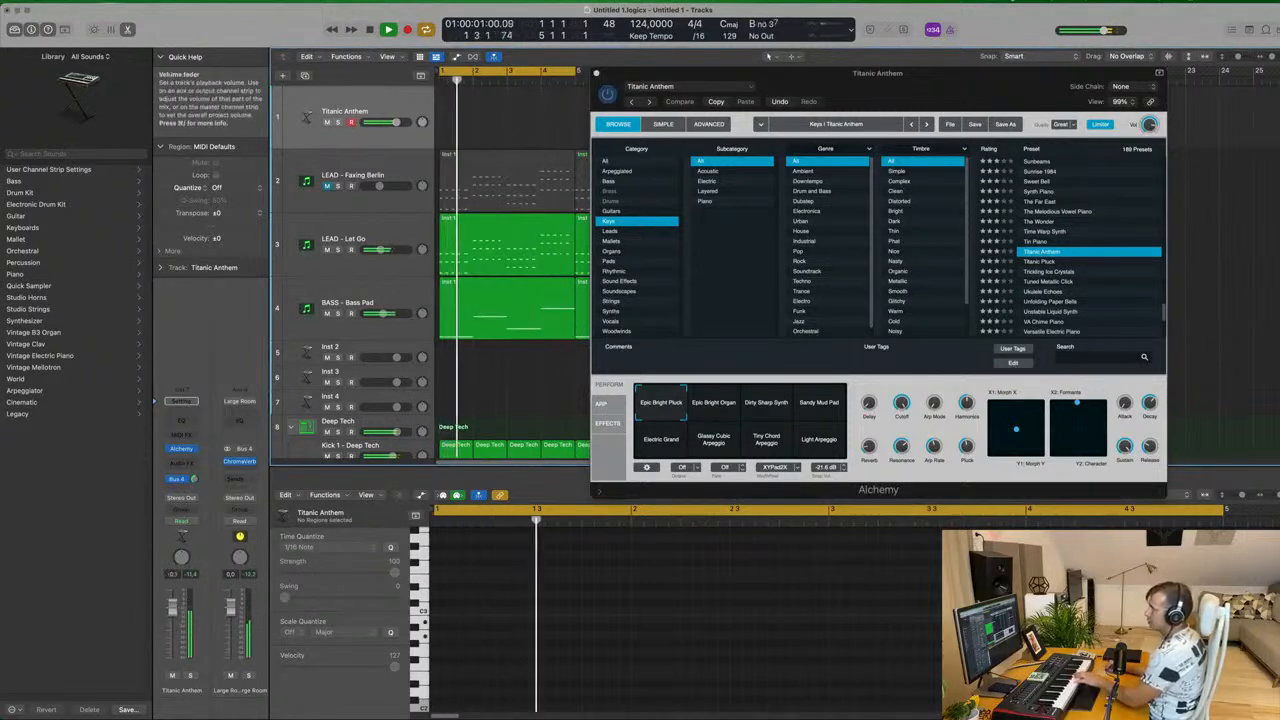
Reroute the Titanic Anthem track's send to Bus 7 → Aux 8.
{"action": "left_click", "coordinate": [184, 479]}
{"action": "left_click", "coordinate": [185, 481]}
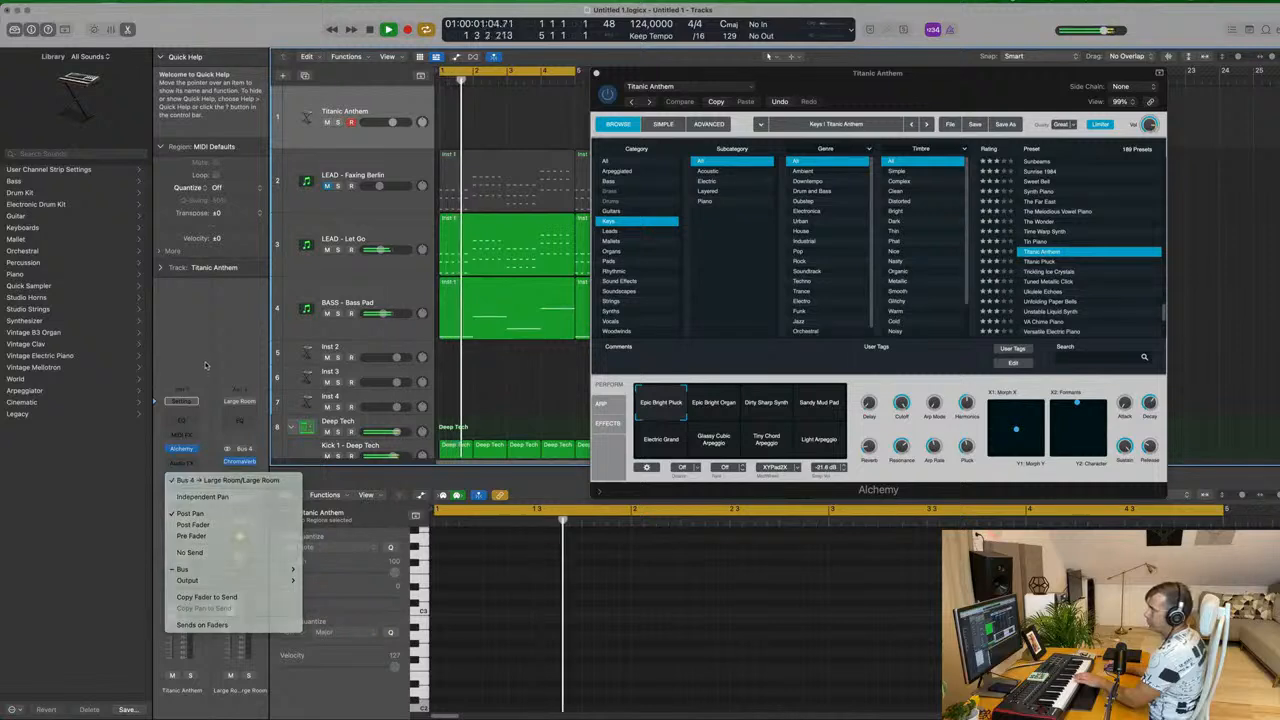
{"action": "left_click", "coordinate": [184, 482]}
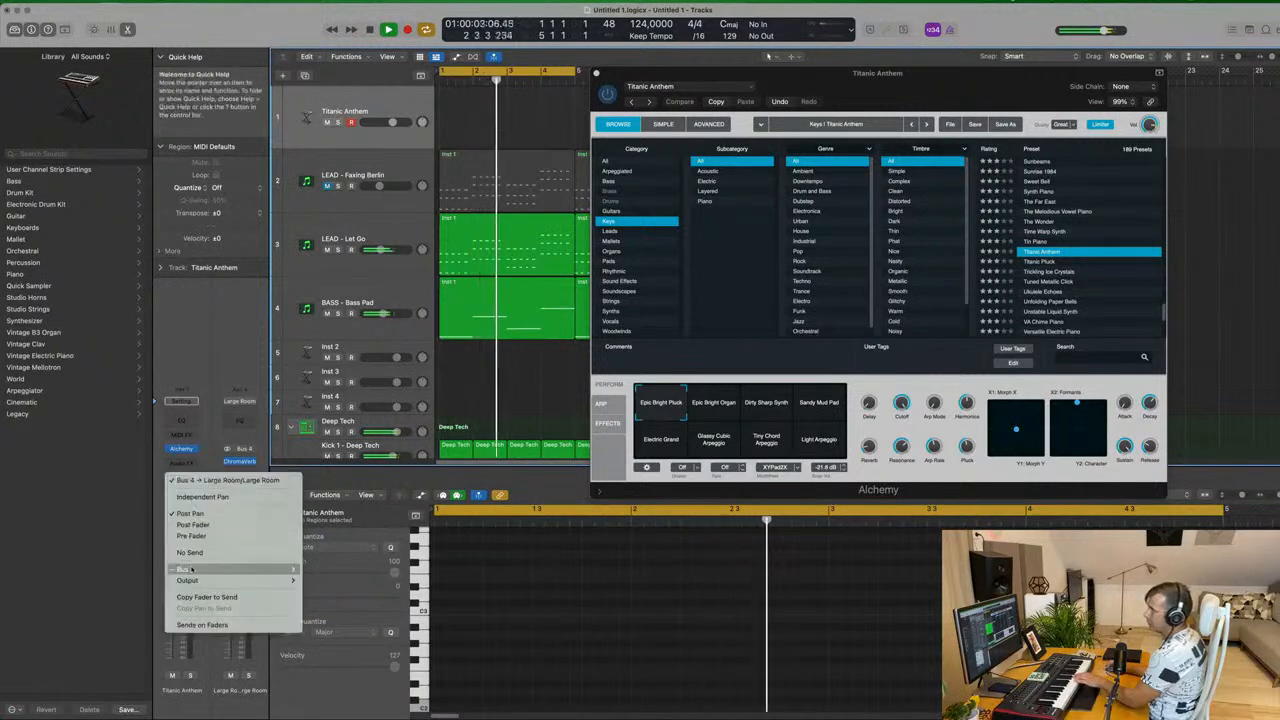
{"action": "mouse_move", "coordinate": [200, 569]}
{"action": "mouse_move", "coordinate": [390, 330]}
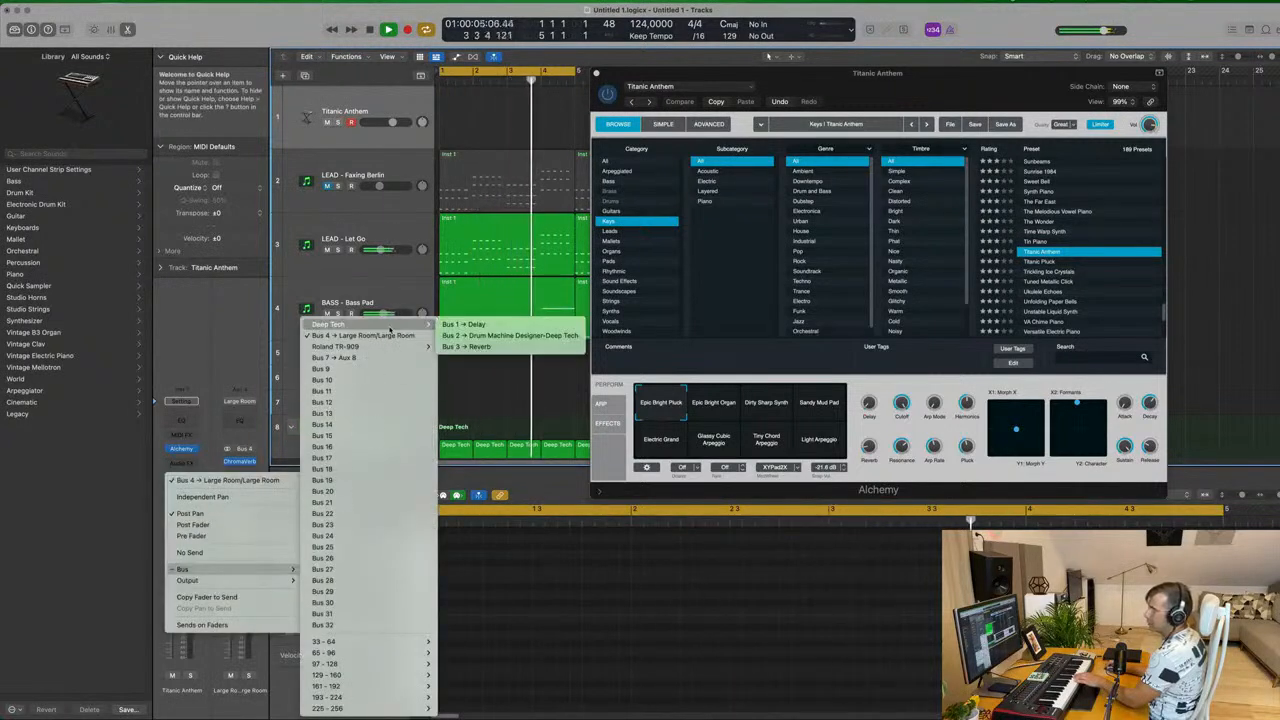
{"action": "left_click", "coordinate": [316, 358]}
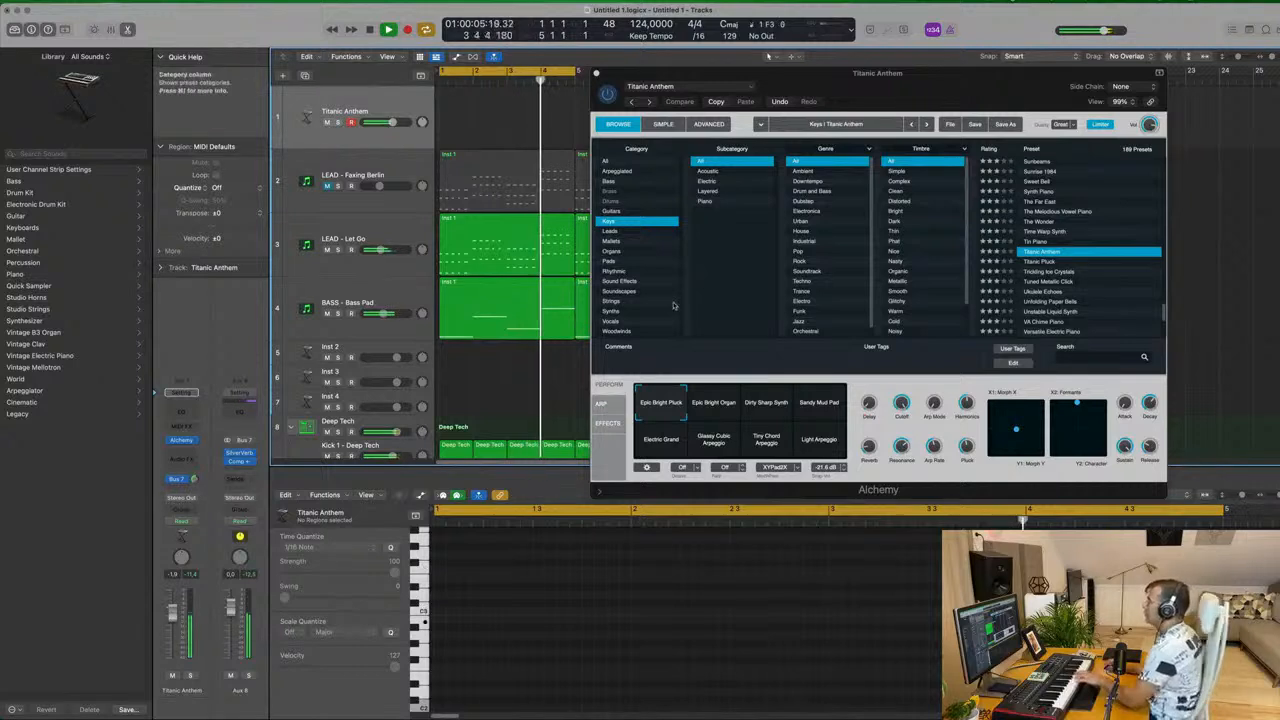
Audition the Keys presets following Titanic Anthem, including Titanic Pluck and Ukulele Echoes, and load VA Chime Piano.
{"action": "key", "text": "Down"}
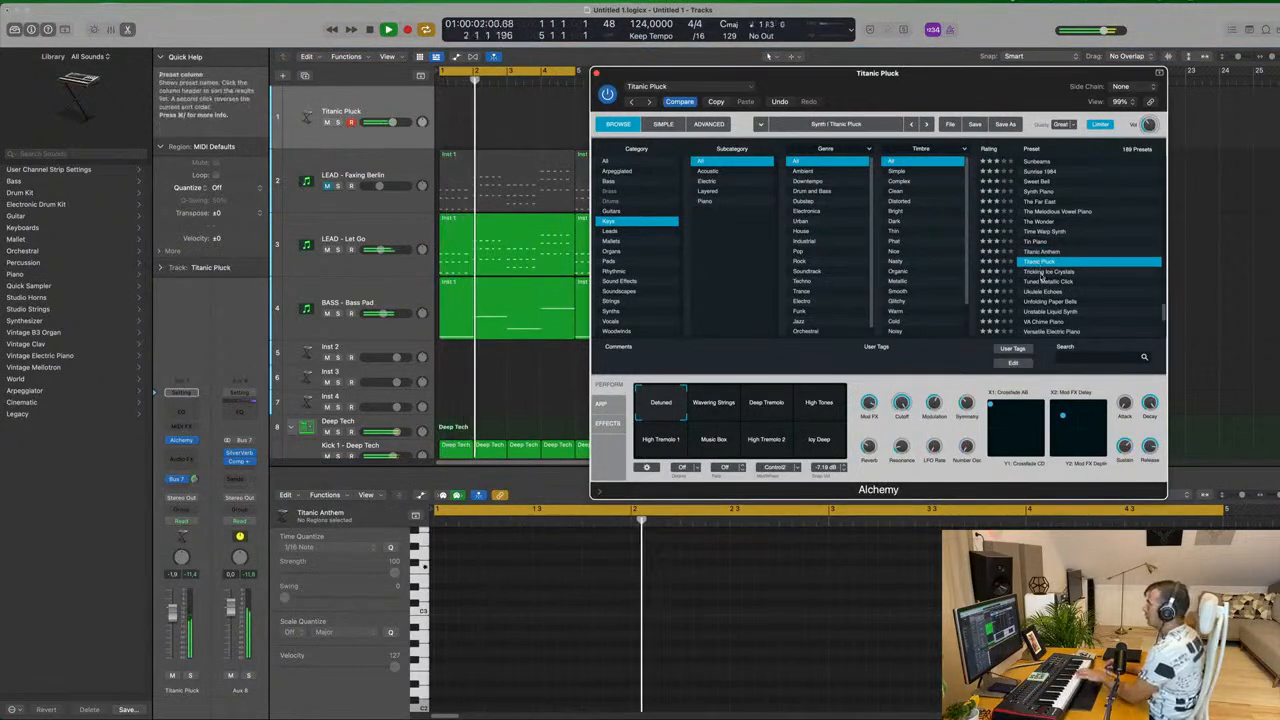
{"action": "key", "text": "Down"}
{"action": "key", "text": "Down"}
{"action": "key", "text": "Down"}
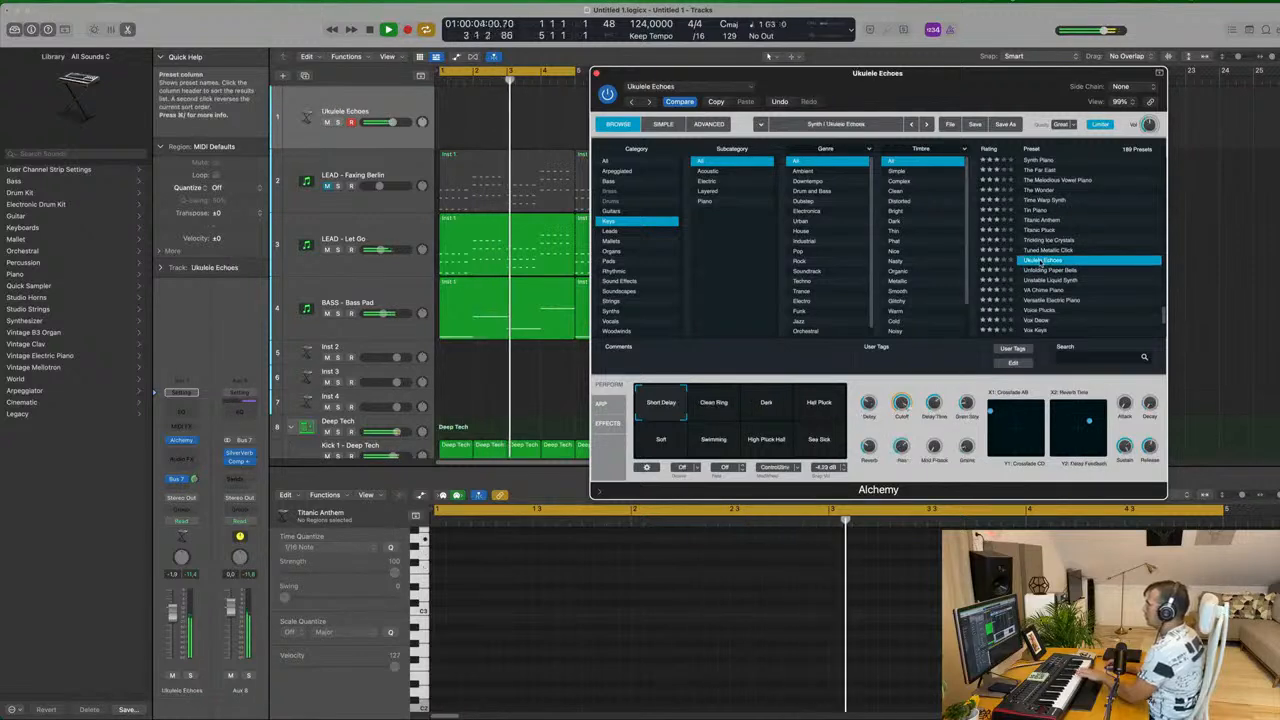
{"action": "scroll", "coordinate": [1060, 270], "scroll_direction": "down", "scroll_amount": 2}
{"action": "left_click", "coordinate": [1047, 257]}
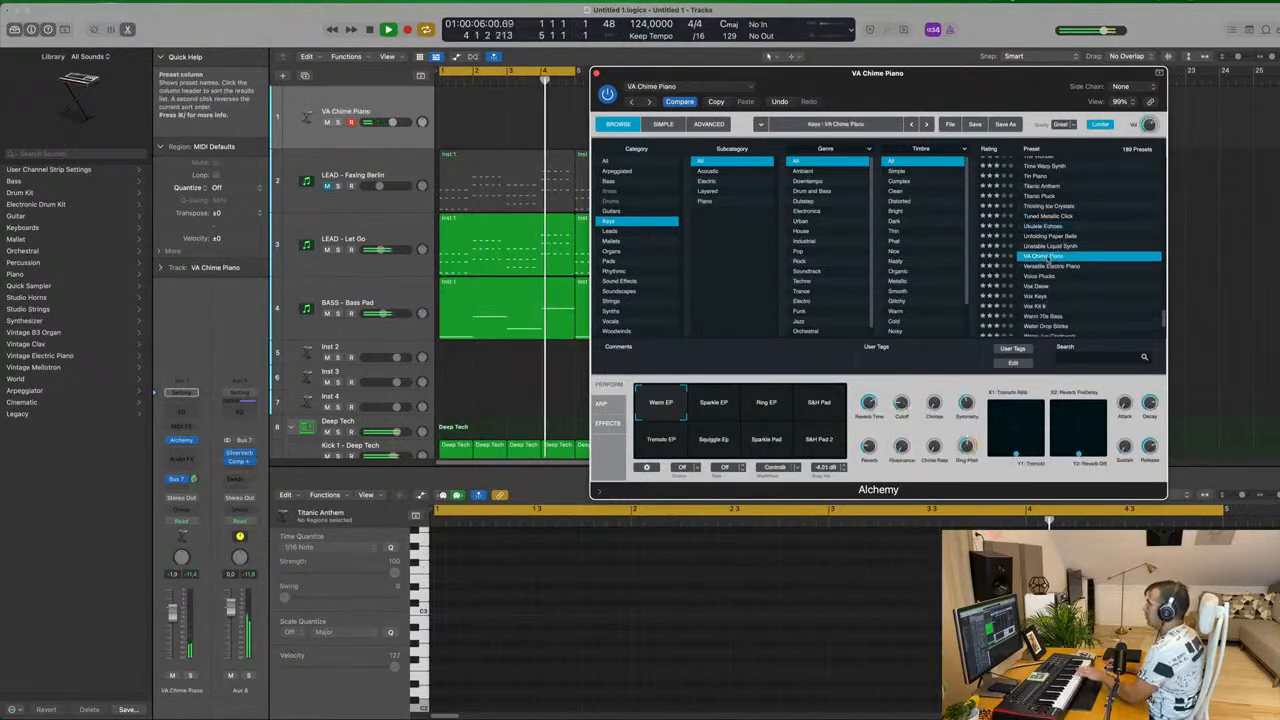
Audition the Ring EP, Sparkle EP and Tremolo EP variations of VA Chime Piano.
{"action": "left_click", "coordinate": [765, 405]}
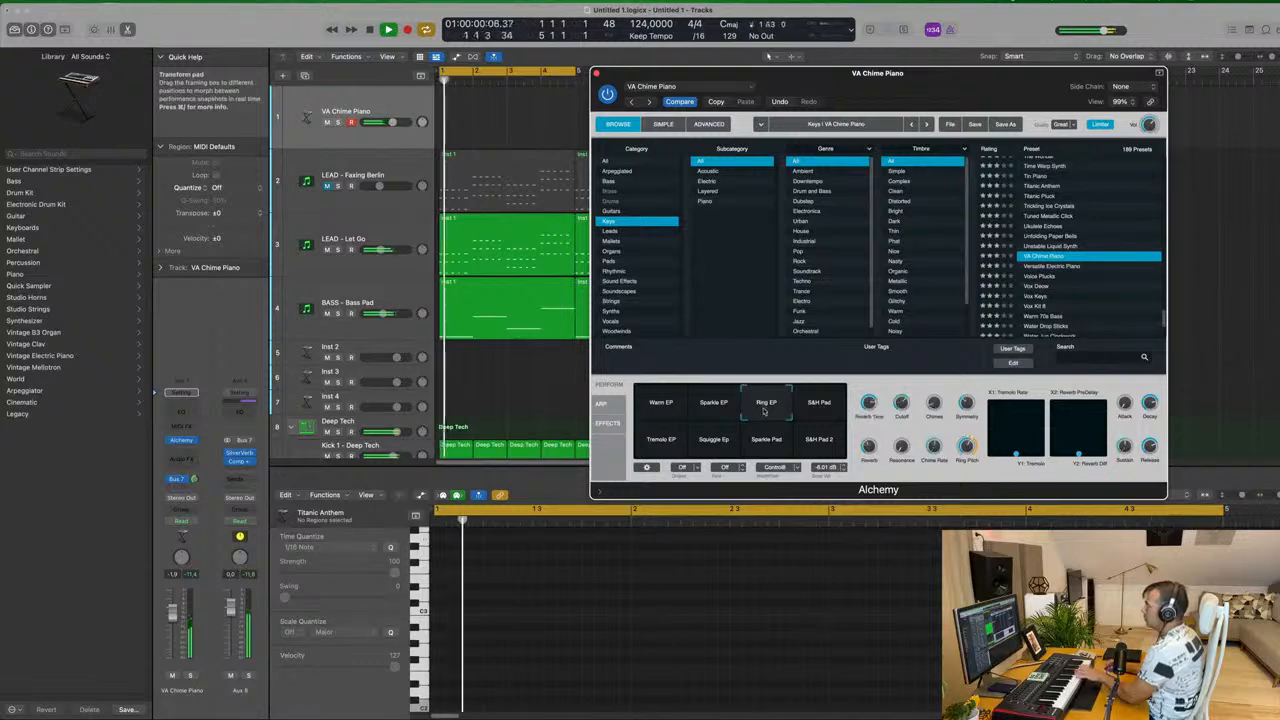
{"action": "left_click", "coordinate": [712, 405]}
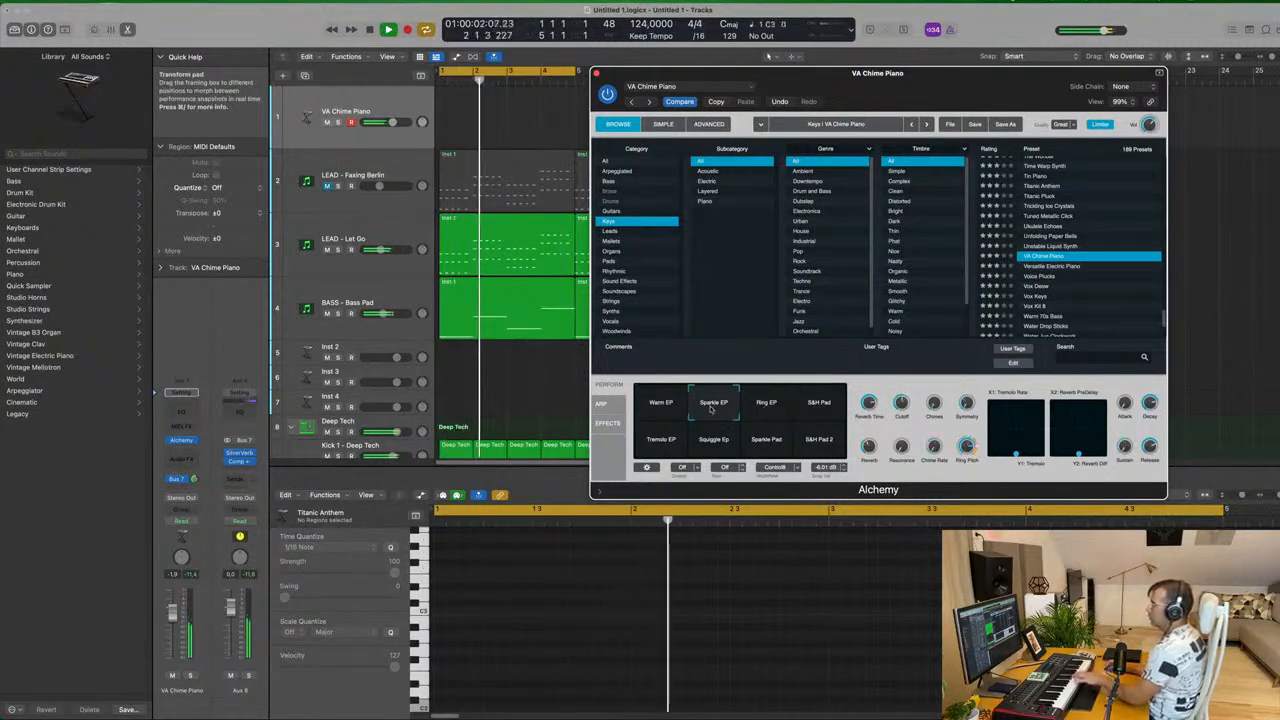
{"action": "left_click", "coordinate": [662, 443]}
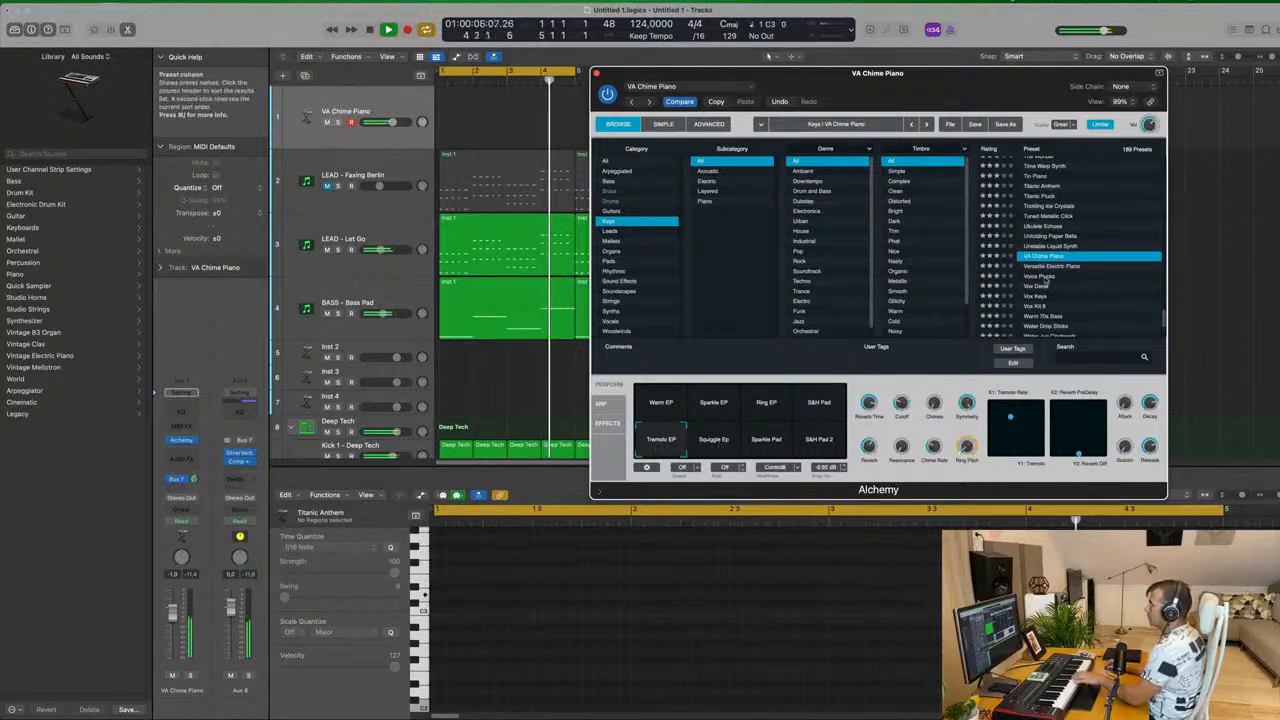
Try the Voice Plucks and Vox Kit 8 presets and raise the track's volume to about -0.2 dB.
{"action": "left_click", "coordinate": [1040, 277]}
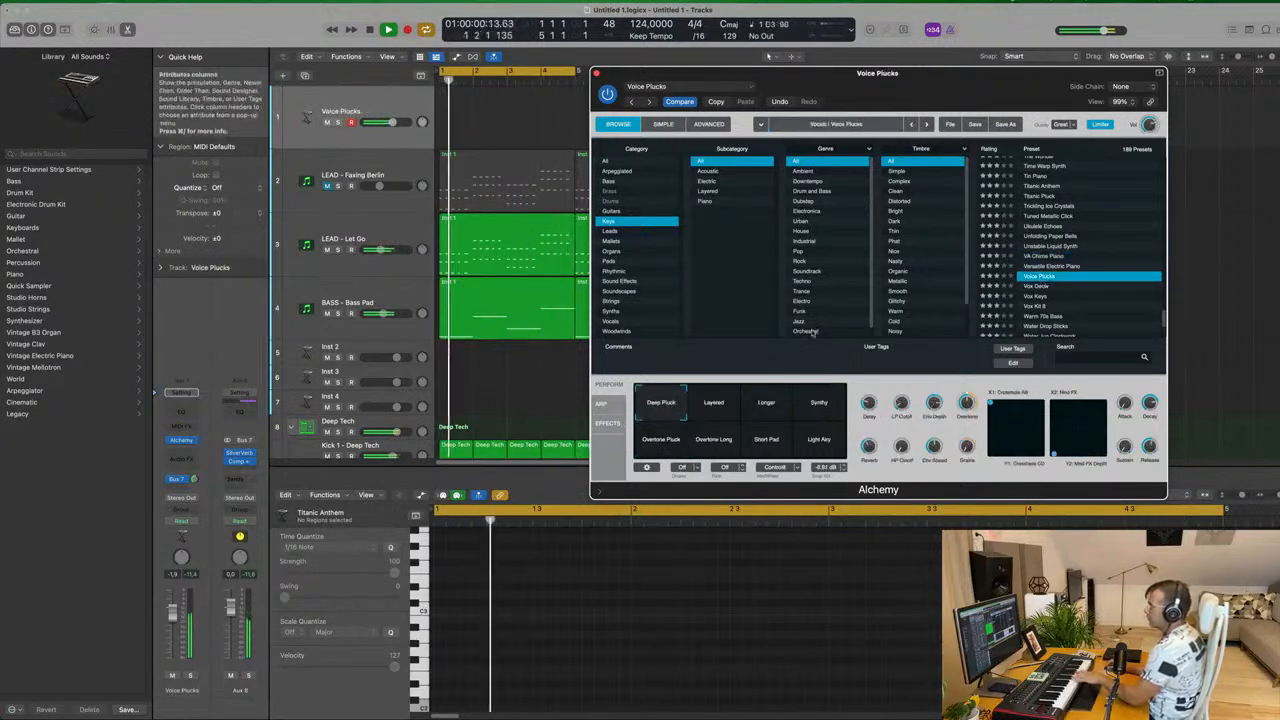
{"action": "scroll", "coordinate": [1077, 267], "scroll_direction": "down", "scroll_amount": 3}
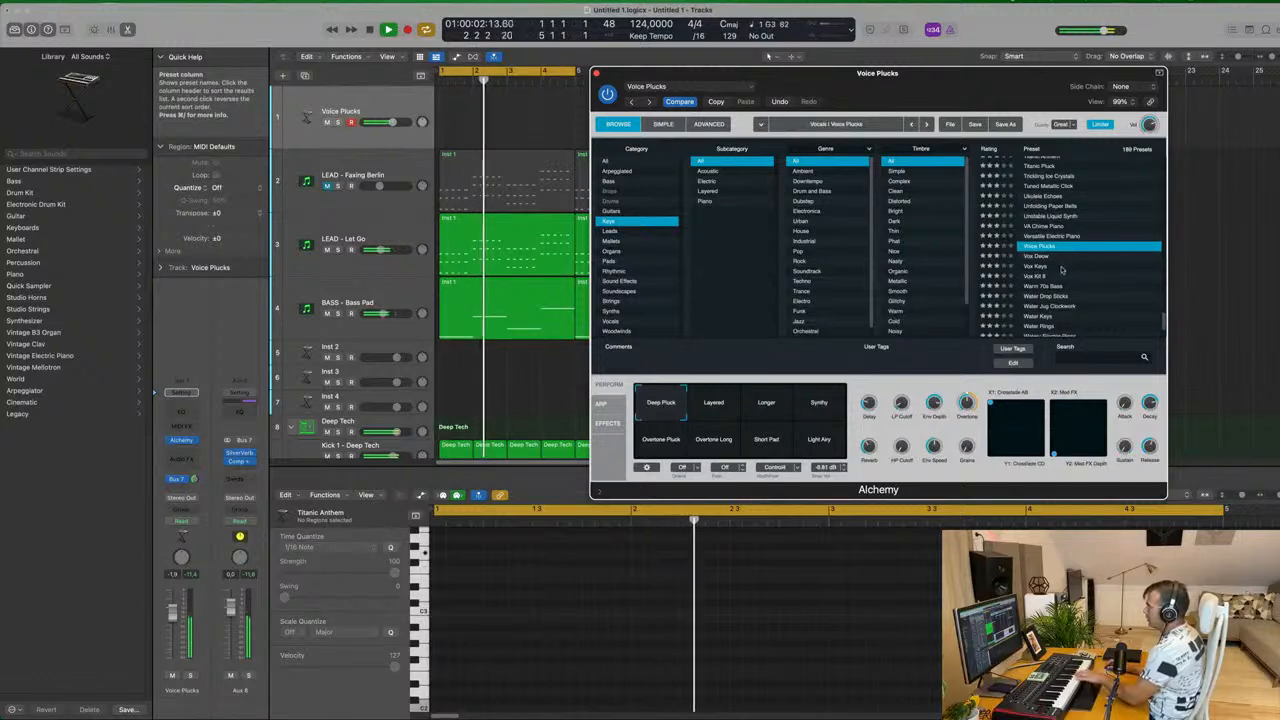
{"action": "left_click", "coordinate": [1040, 277]}
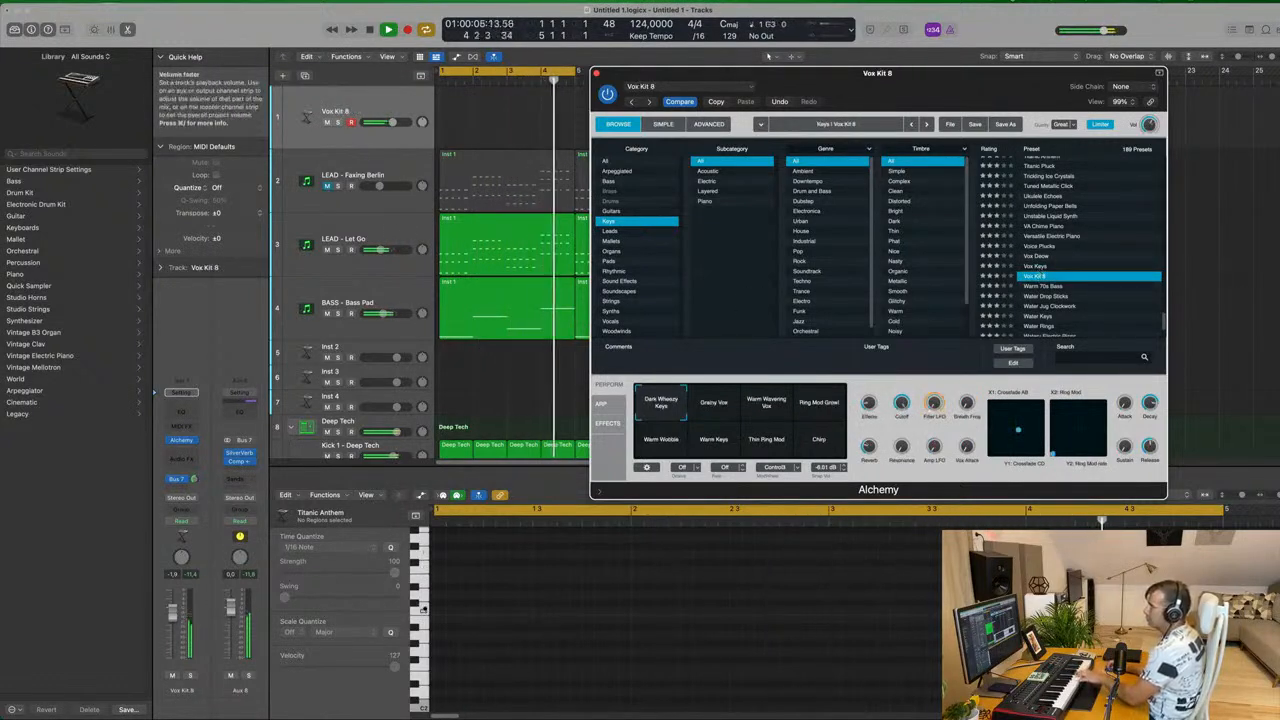
{"action": "left_click", "coordinate": [223, 576]}
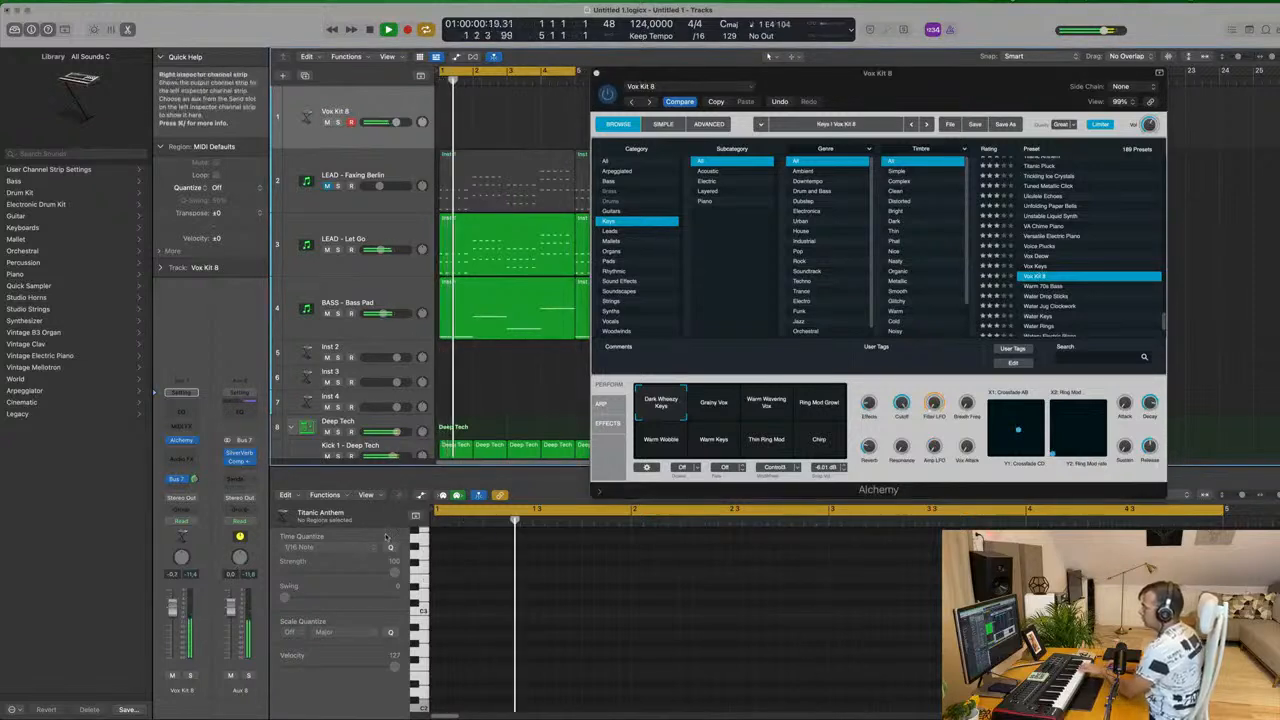
Audition Vox Kit 8's performance variations, including Warm Wavering Vox and Chirp, and settle on Grainy Vox.
{"action": "left_click", "coordinate": [714, 404]}
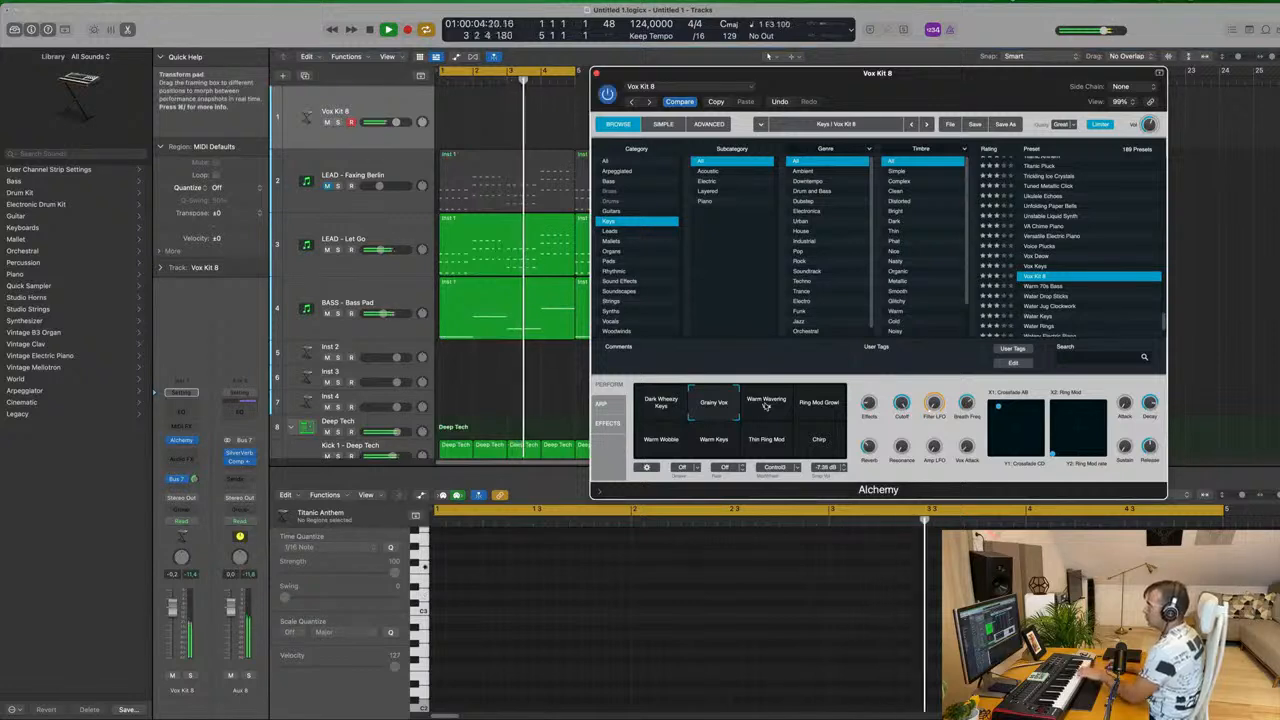
{"action": "left_click", "coordinate": [766, 405]}
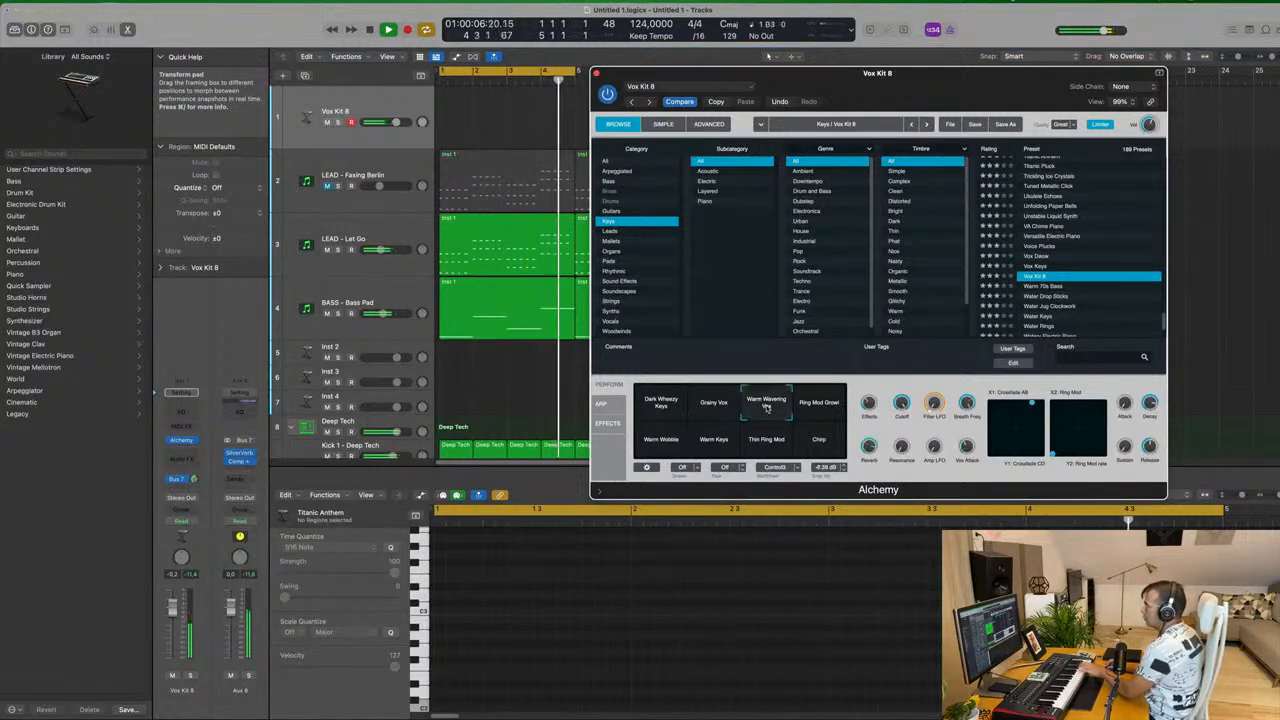
{"action": "left_click", "coordinate": [819, 404]}
{"action": "left_click", "coordinate": [713, 440]}
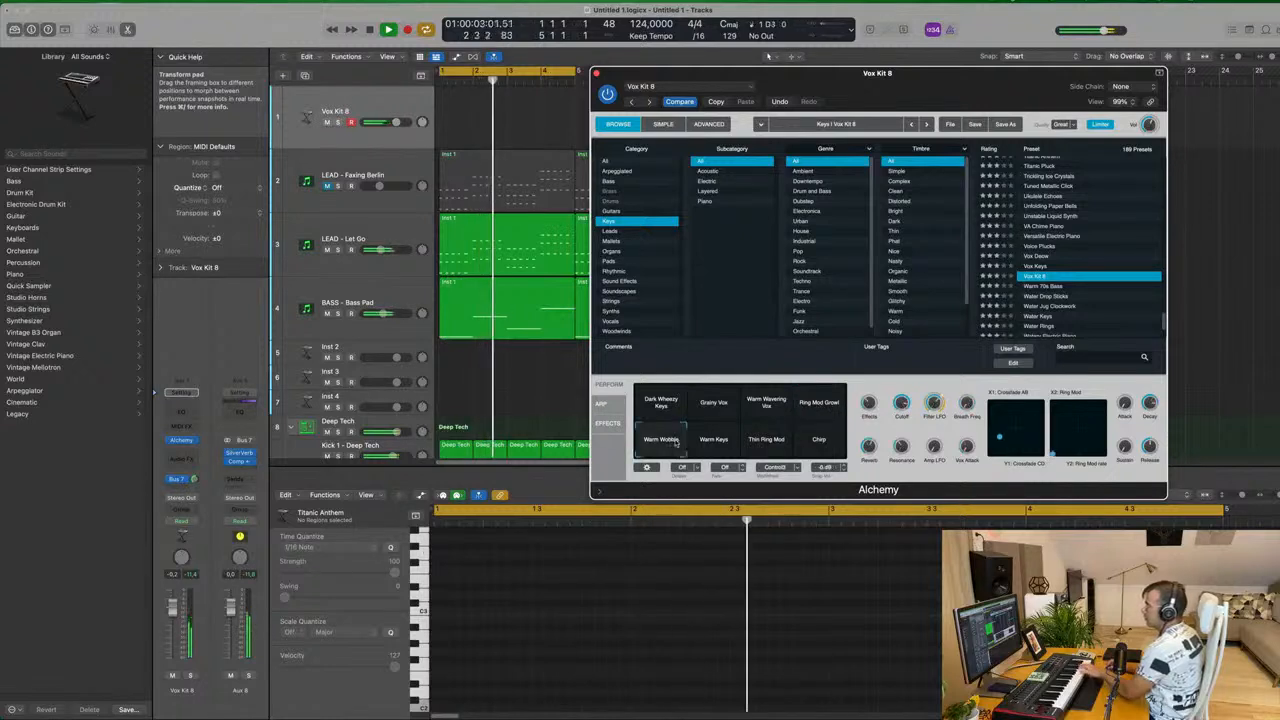
{"action": "left_click", "coordinate": [761, 446]}
{"action": "left_click", "coordinate": [815, 445]}
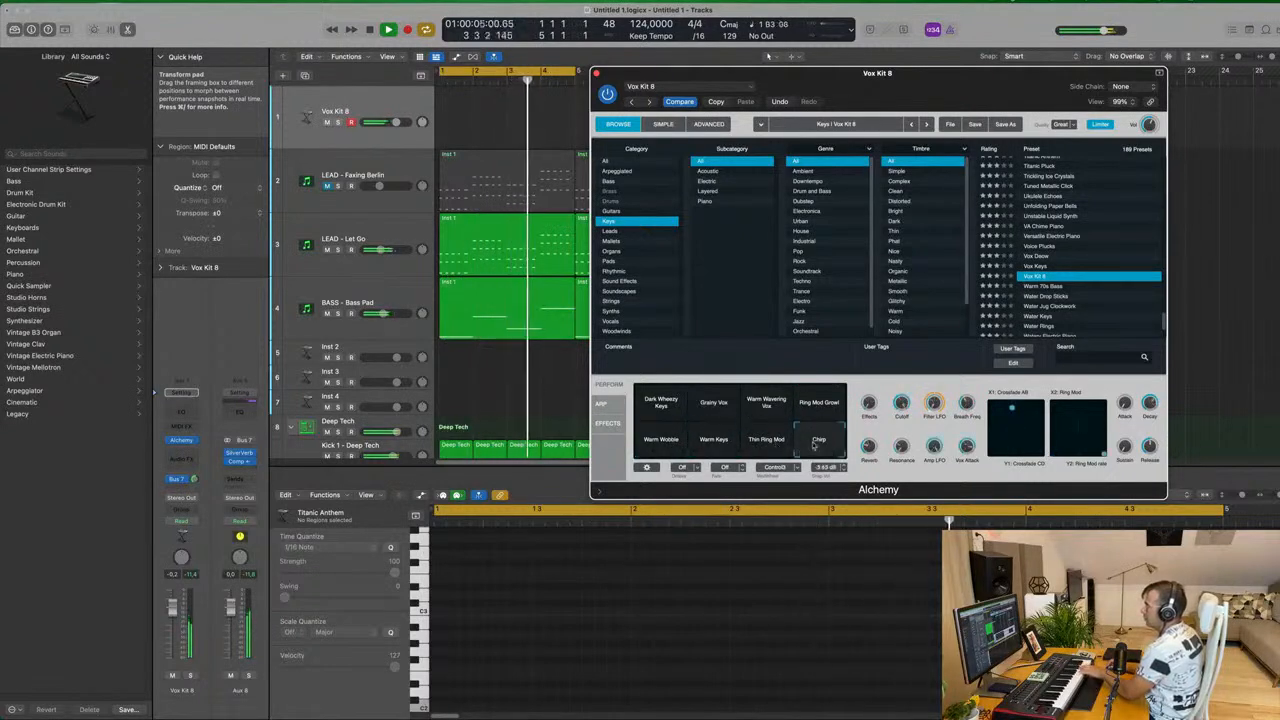
{"action": "left_click", "coordinate": [708, 405]}
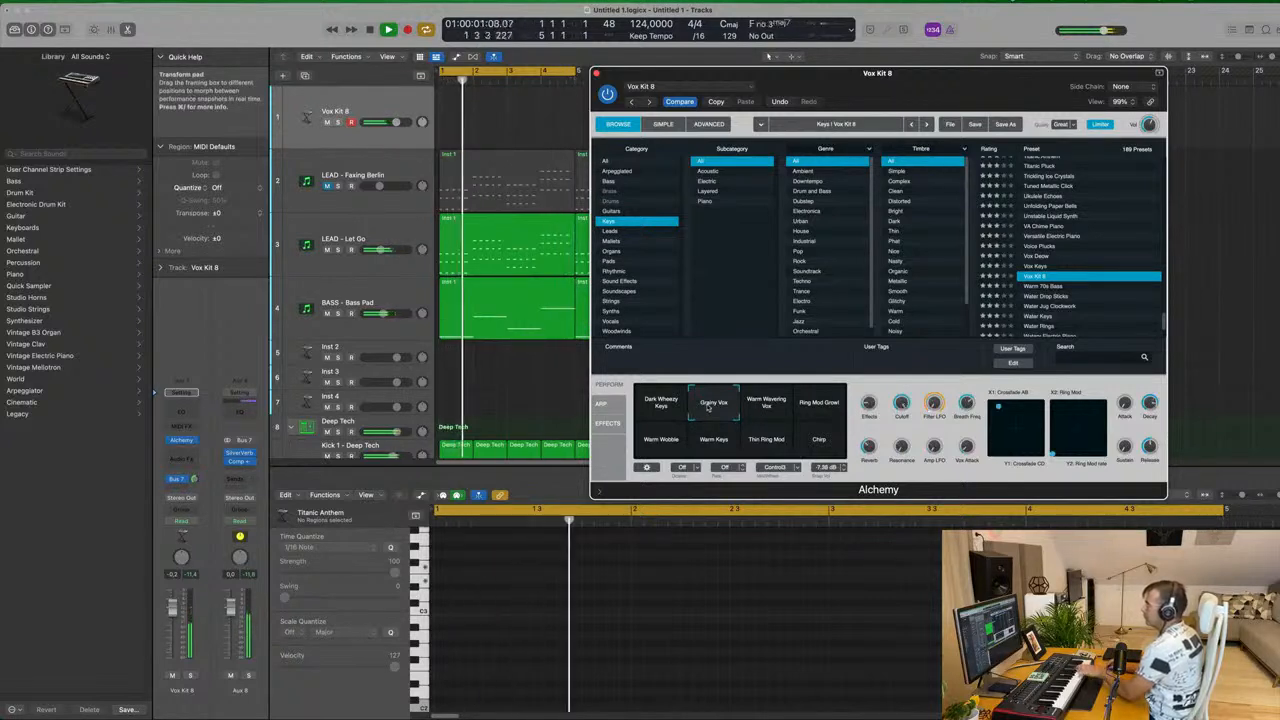
Load the Water Jug Clockwork preset in Alchemy and look further down the Keys presets.
{"action": "scroll", "coordinate": [1081, 275], "scroll_direction": "down", "scroll_amount": 2}
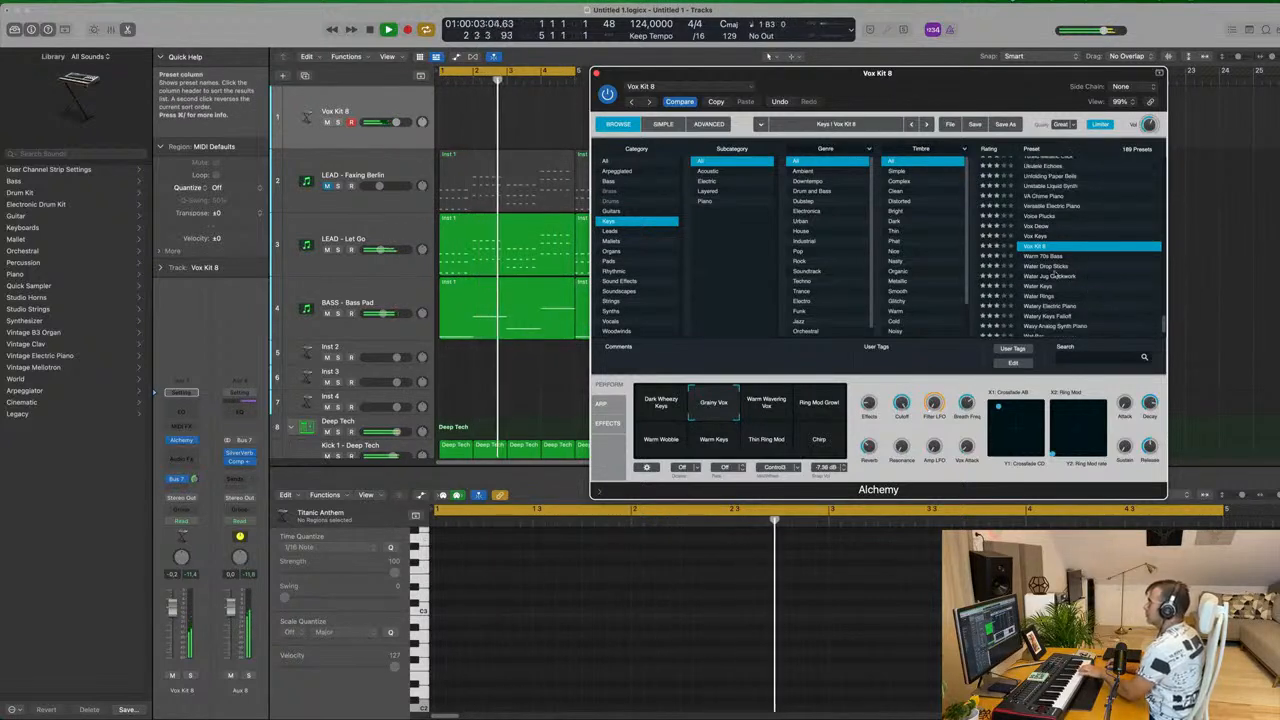
{"action": "left_click", "coordinate": [1081, 275]}
{"action": "scroll", "coordinate": [1088, 298], "scroll_direction": "down", "scroll_amount": 2}
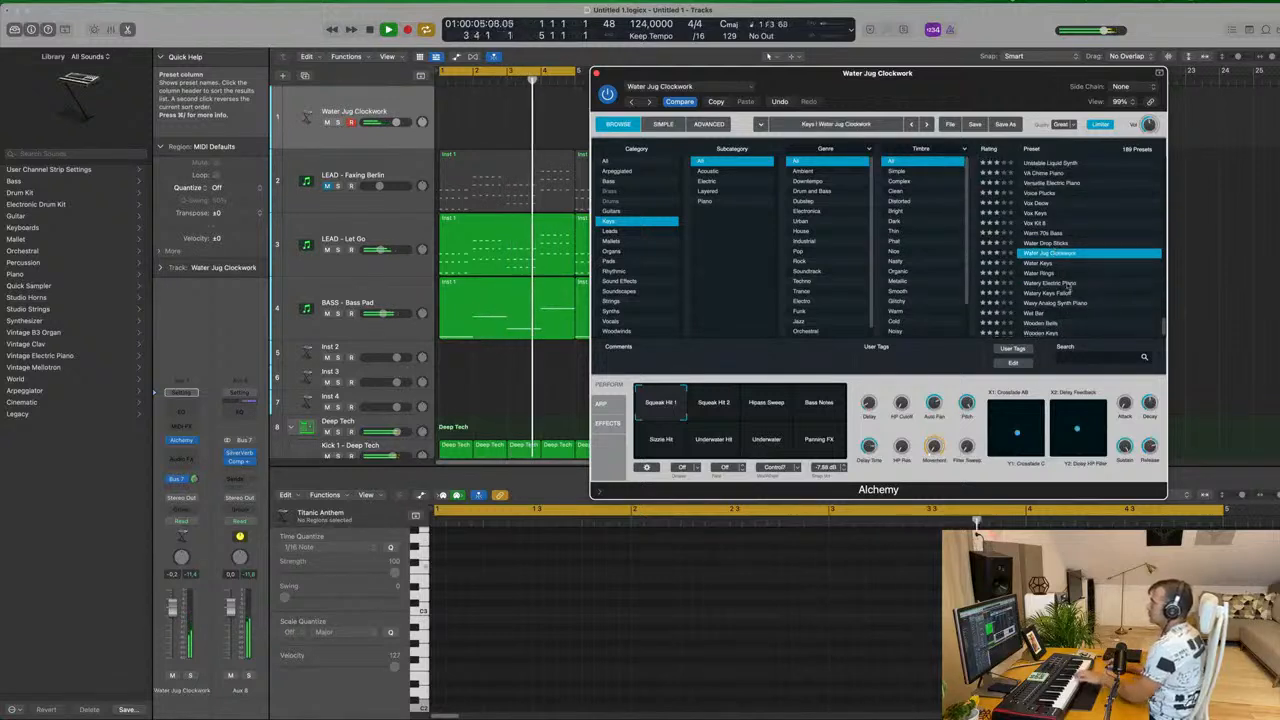
Try the Water Keys preset with its Synth Drops and Drips Arp variations, and load Water Rings instead.
{"action": "left_click", "coordinate": [1041, 265]}
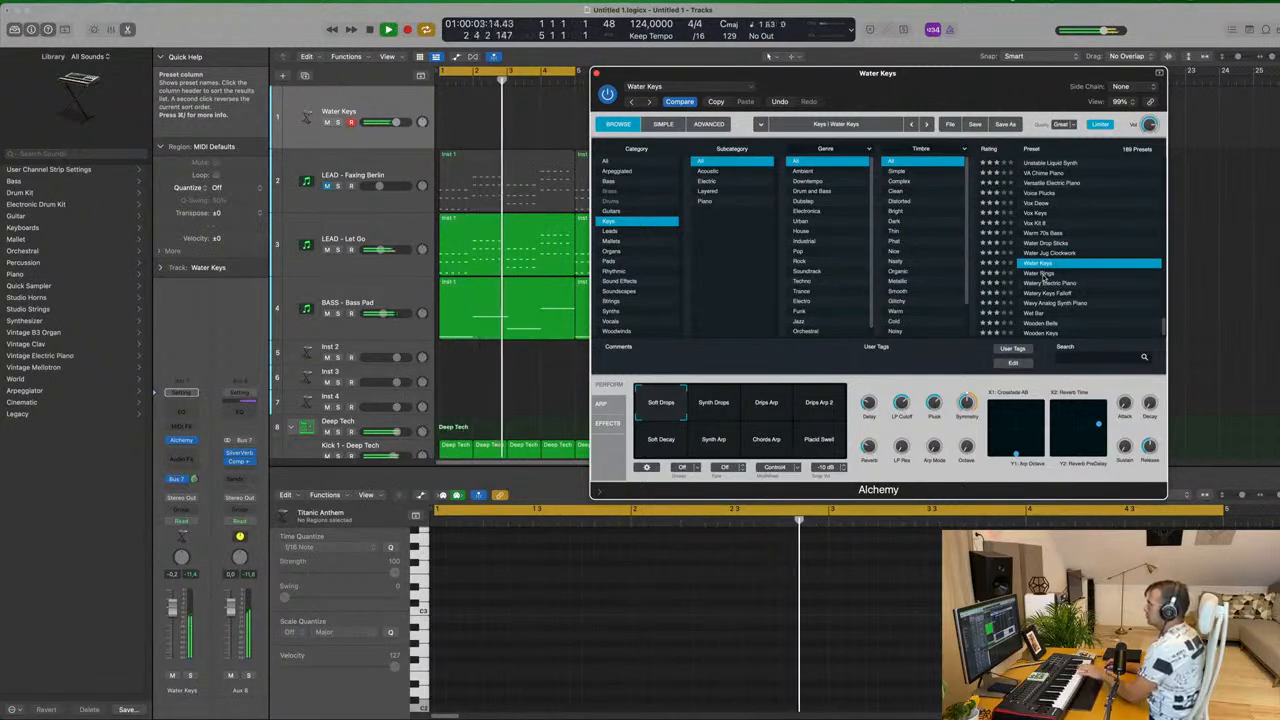
{"action": "left_click", "coordinate": [709, 419]}
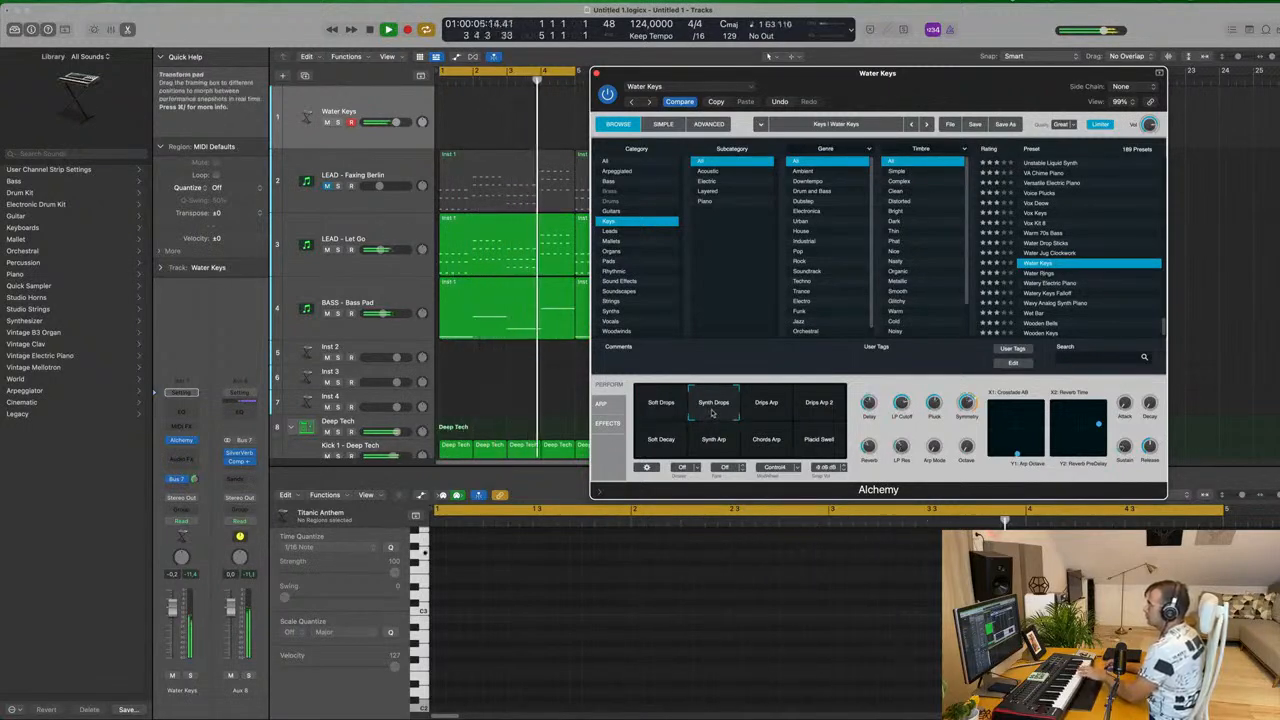
{"action": "left_click", "coordinate": [767, 405]}
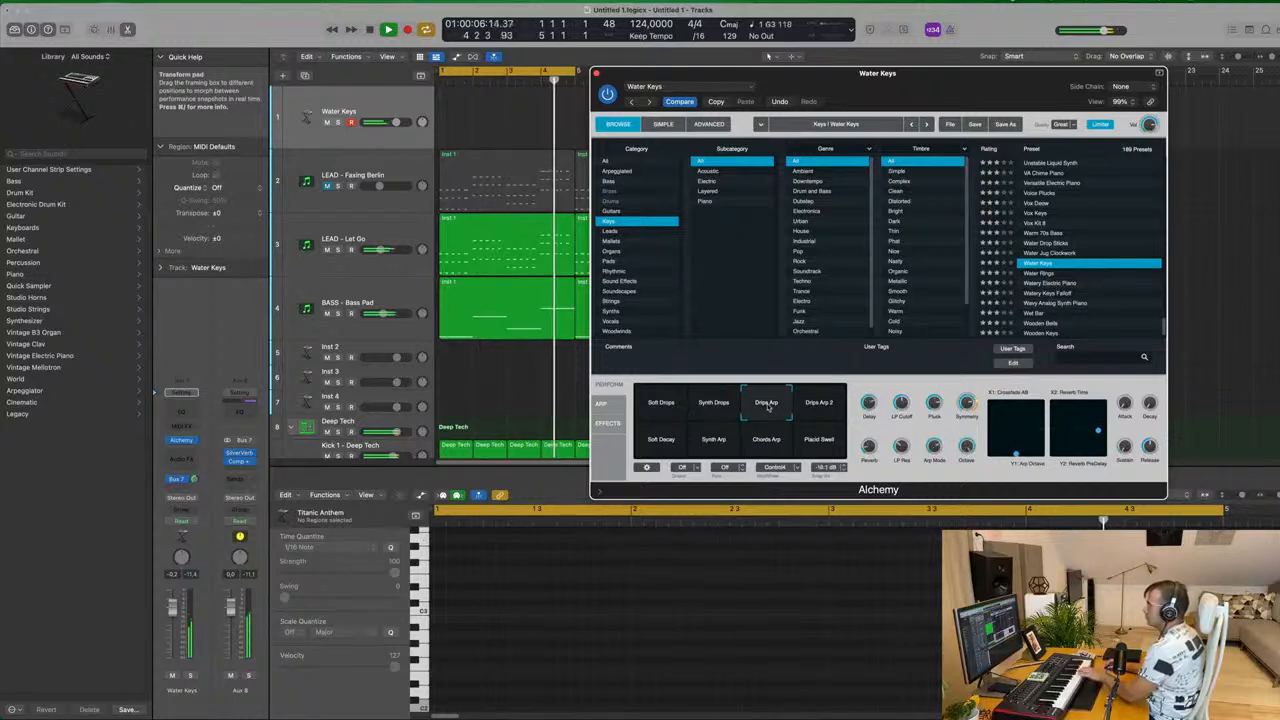
{"action": "left_click", "coordinate": [1042, 275]}
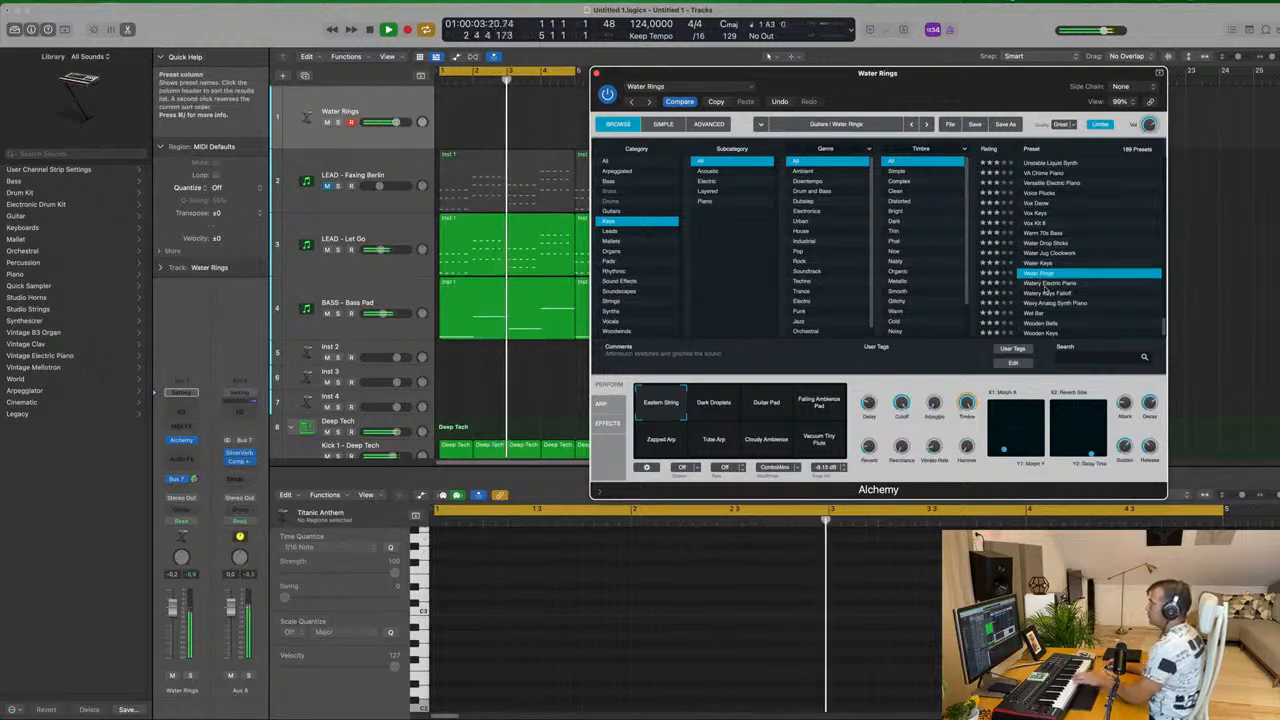
Audition Water Rings' Dark Droplets, Guitar Pad, Falling Ambience Pad, Zapped Arp and Tube Arp variations.
{"action": "left_click", "coordinate": [713, 408]}
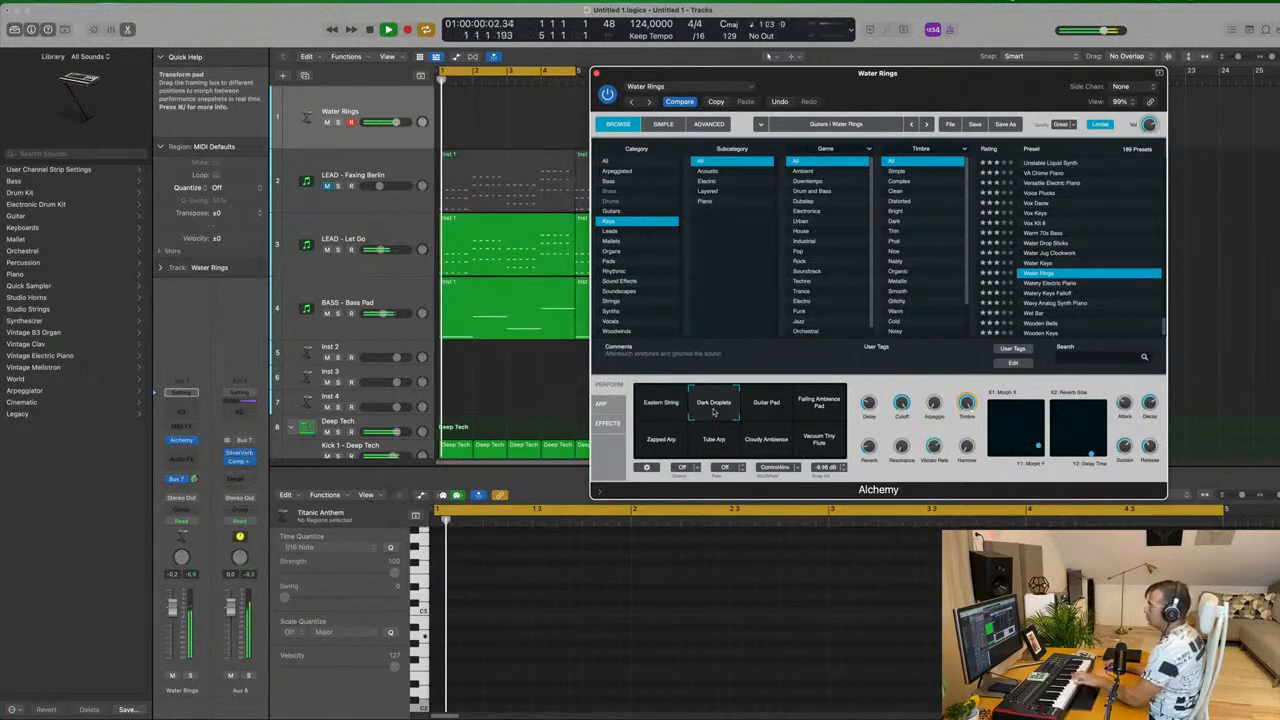
{"action": "left_click", "coordinate": [769, 405]}
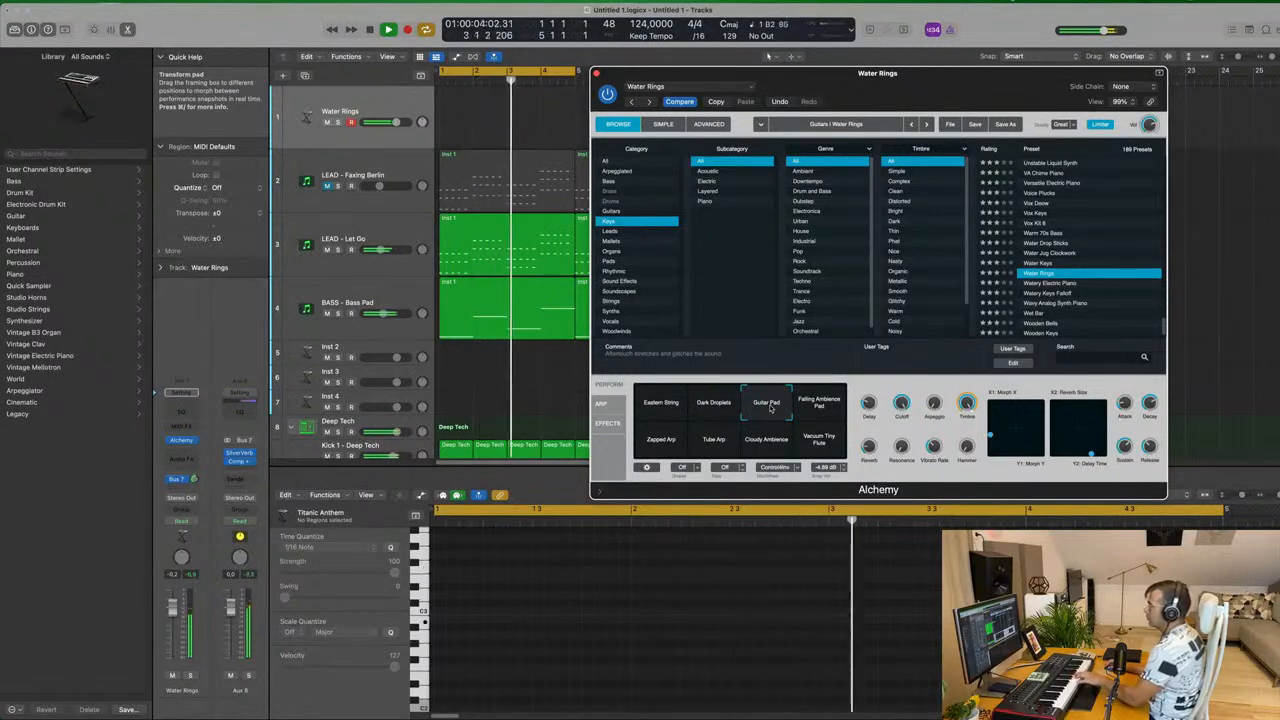
{"action": "left_click", "coordinate": [818, 405]}
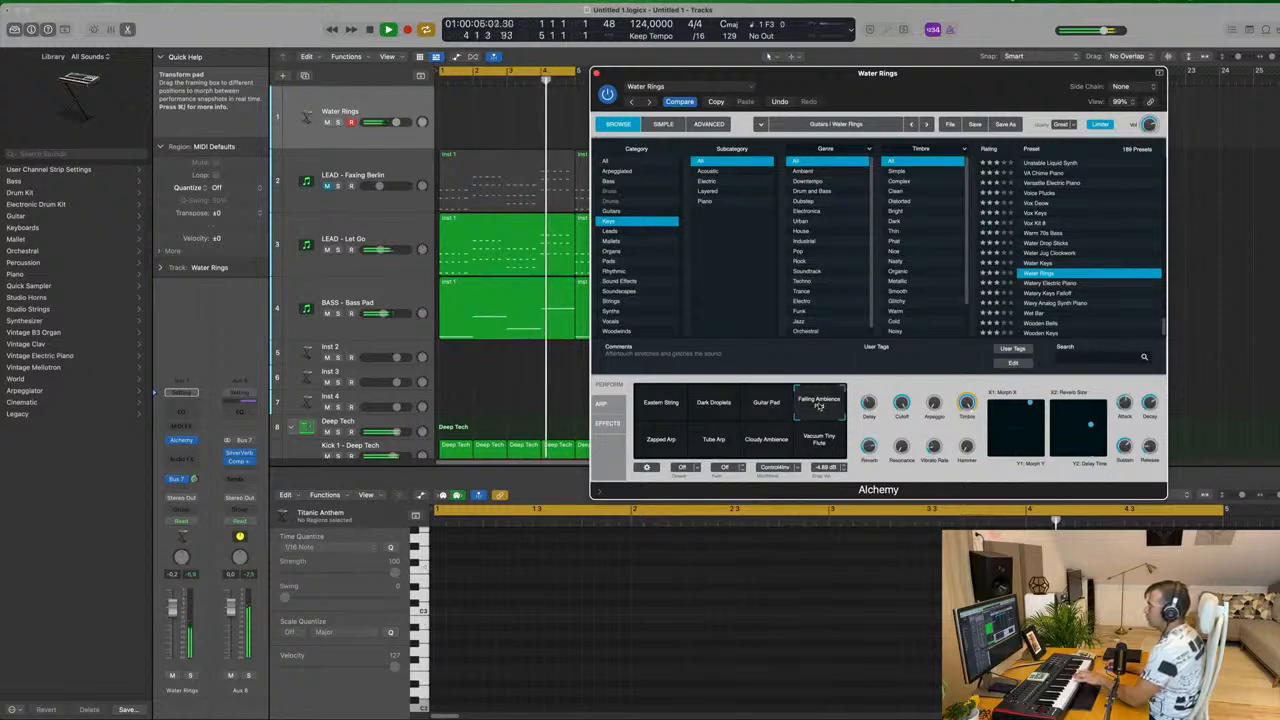
{"action": "left_click", "coordinate": [673, 445]}
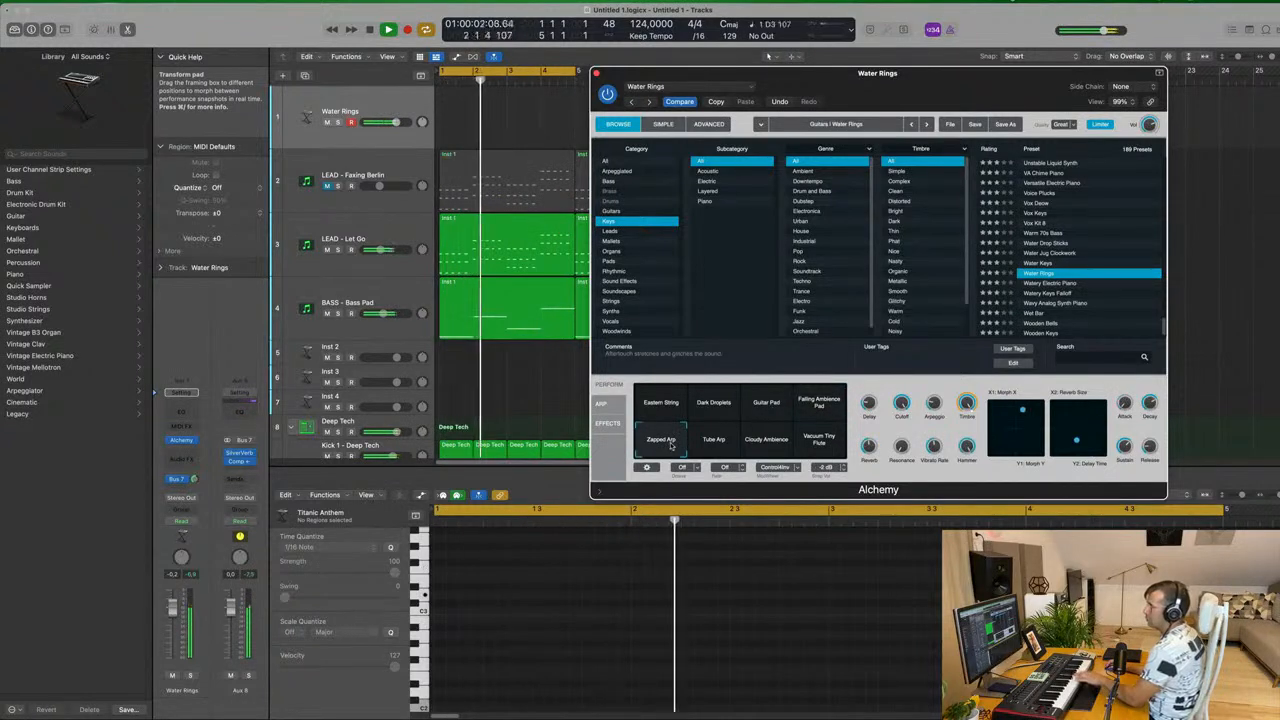
{"action": "left_click", "coordinate": [725, 442]}
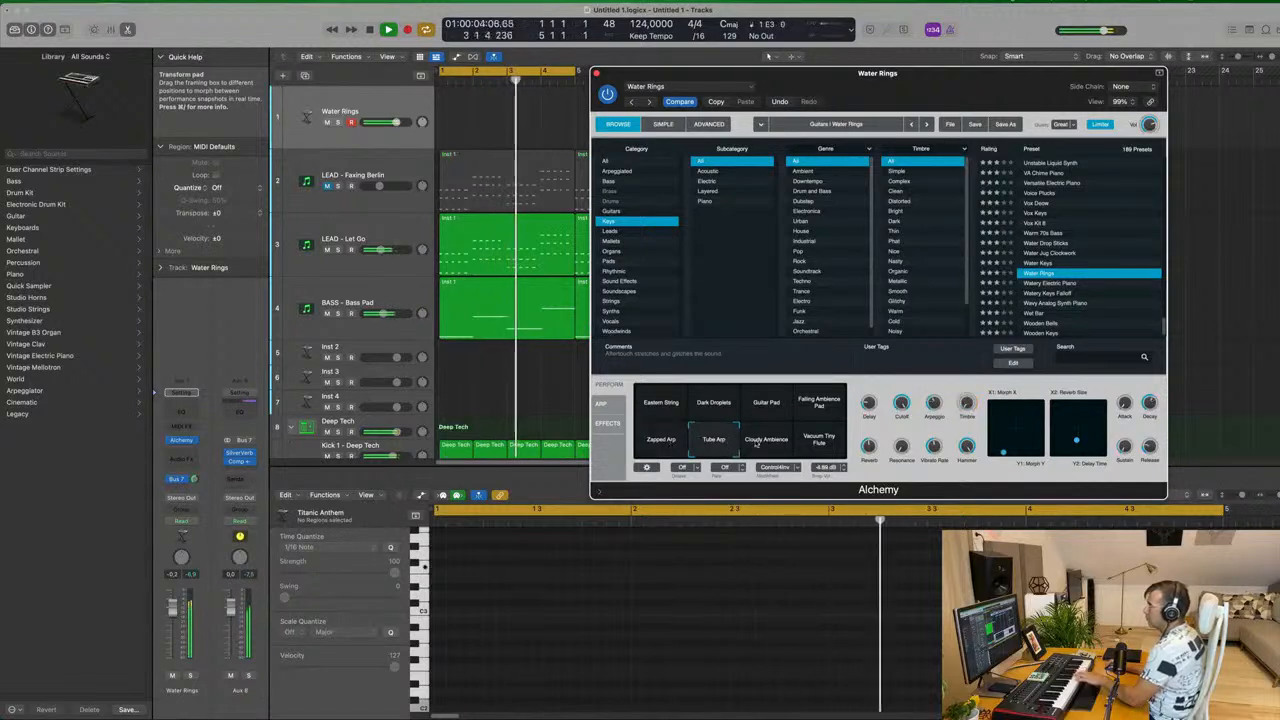
Compare Water Rings' Dark Droplets and Guitar Pad variations again, and adjust Guitar Pad's Morph X/Y position.
{"action": "left_click", "coordinate": [701, 404]}
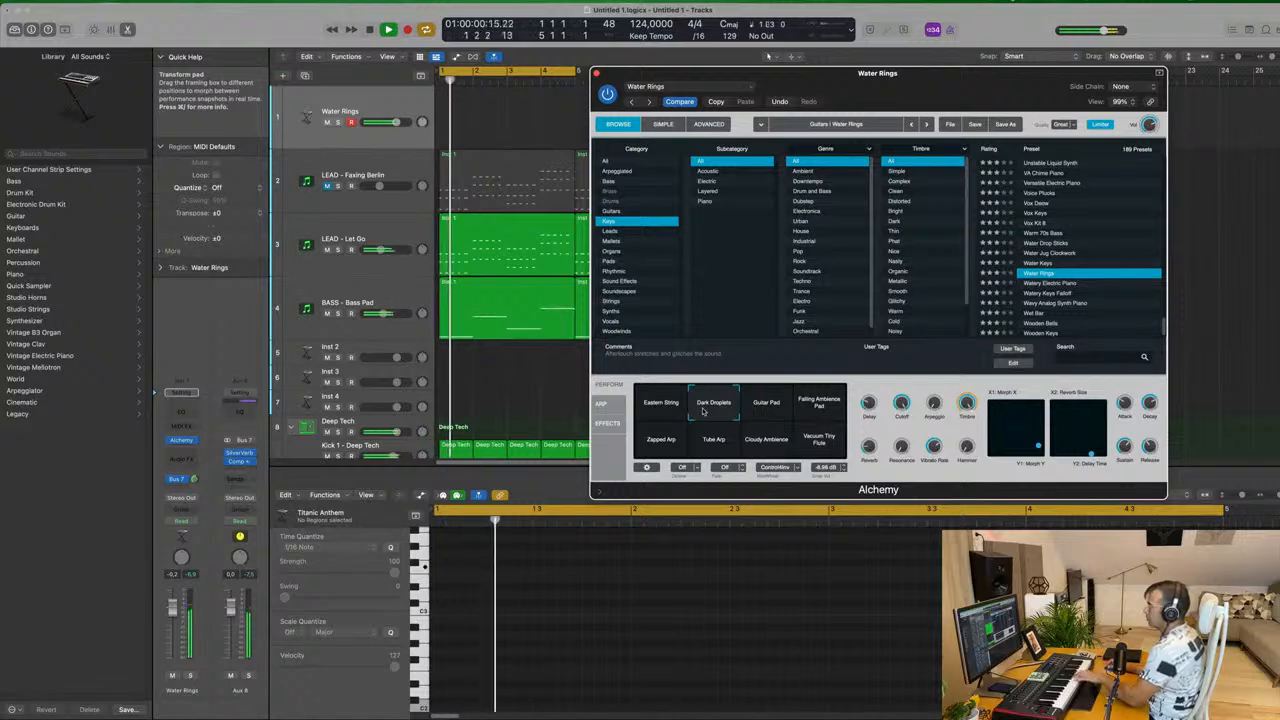
{"action": "left_click", "coordinate": [785, 409]}
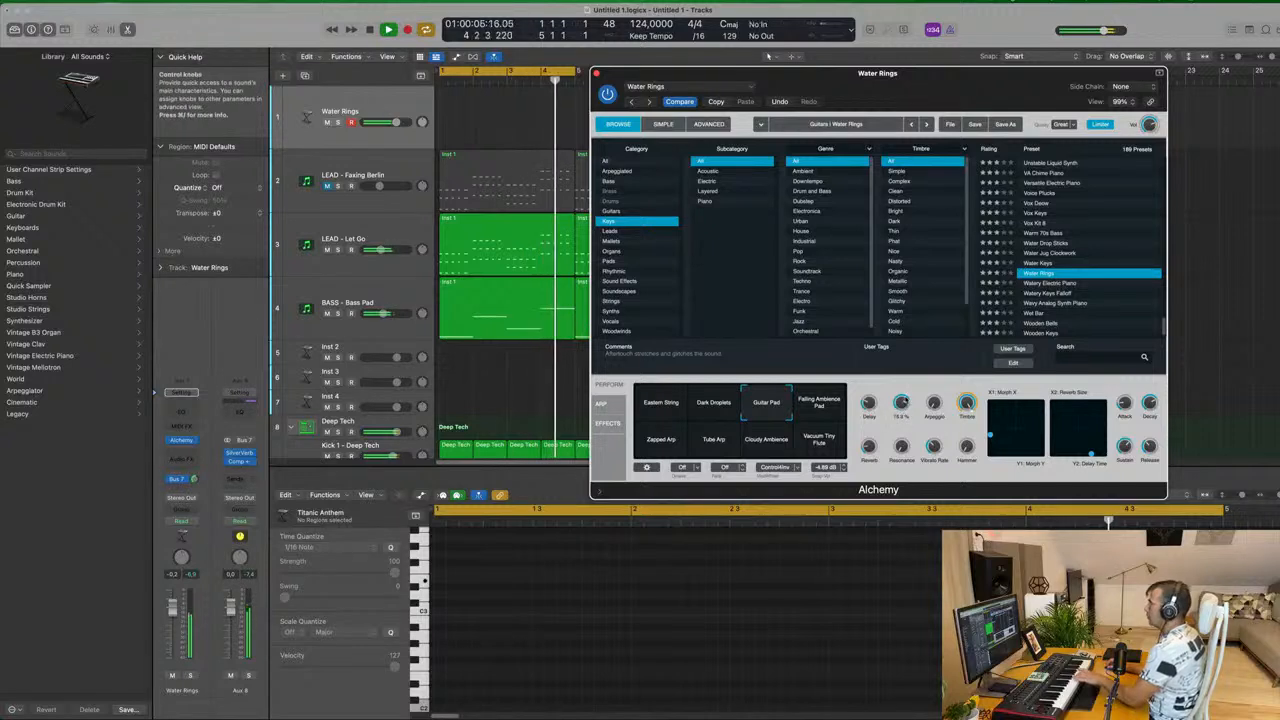
{"action": "left_click", "coordinate": [195, 480]}
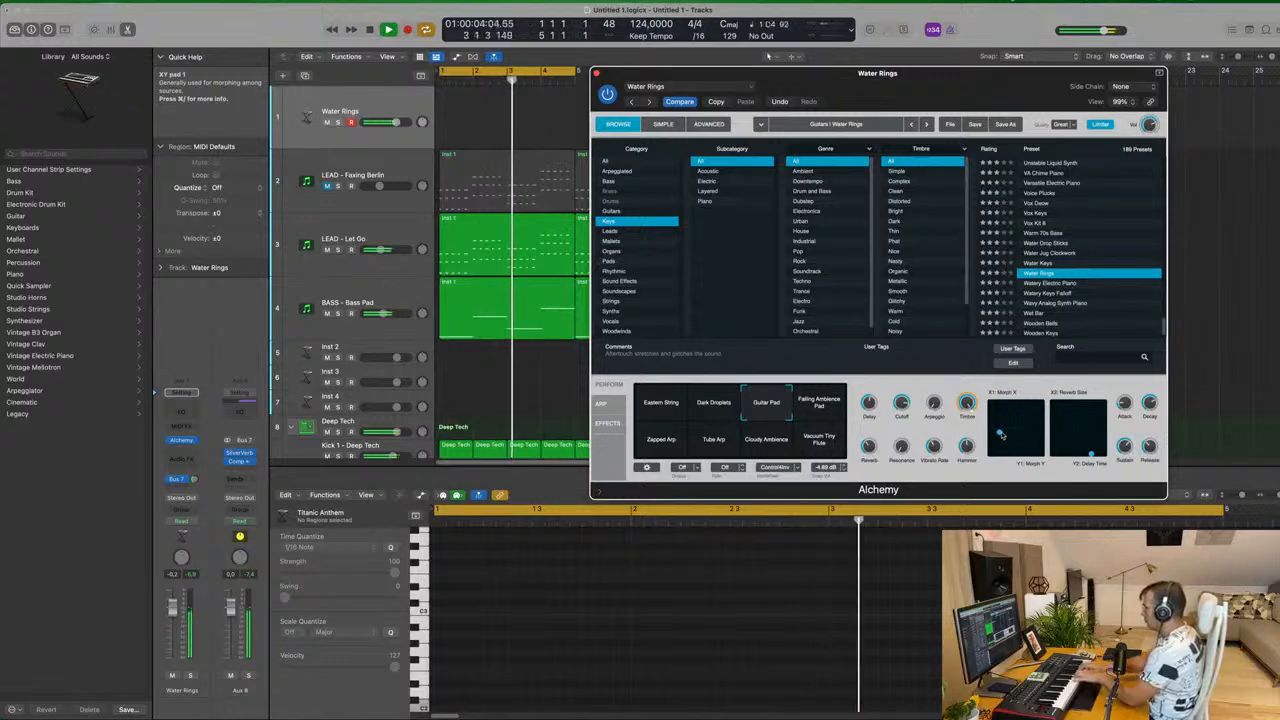
Try the Watery Electric Piano, Wavy Analog Synth Piano and Wooden Keys presets in Alchemy.
{"action": "key", "text": "Page_Down"}
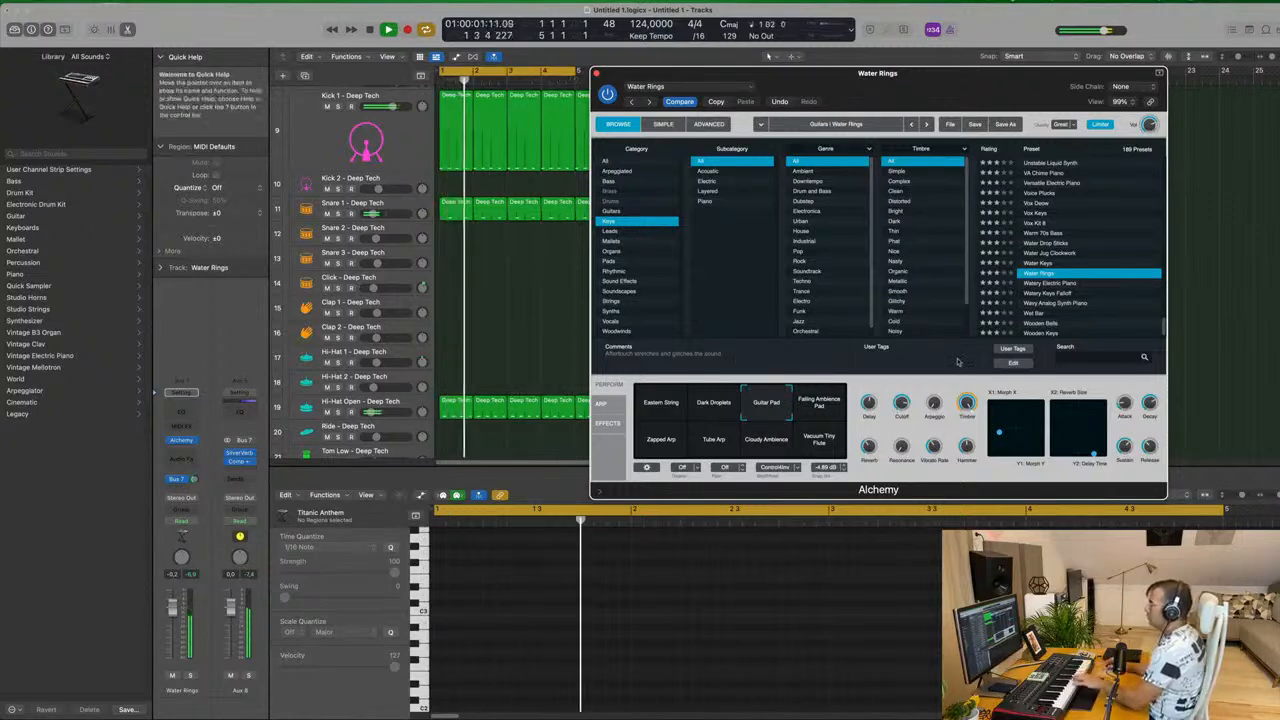
{"action": "scroll", "coordinate": [1067, 281], "scroll_direction": "down", "scroll_amount": 1}
{"action": "key", "text": "Down"}
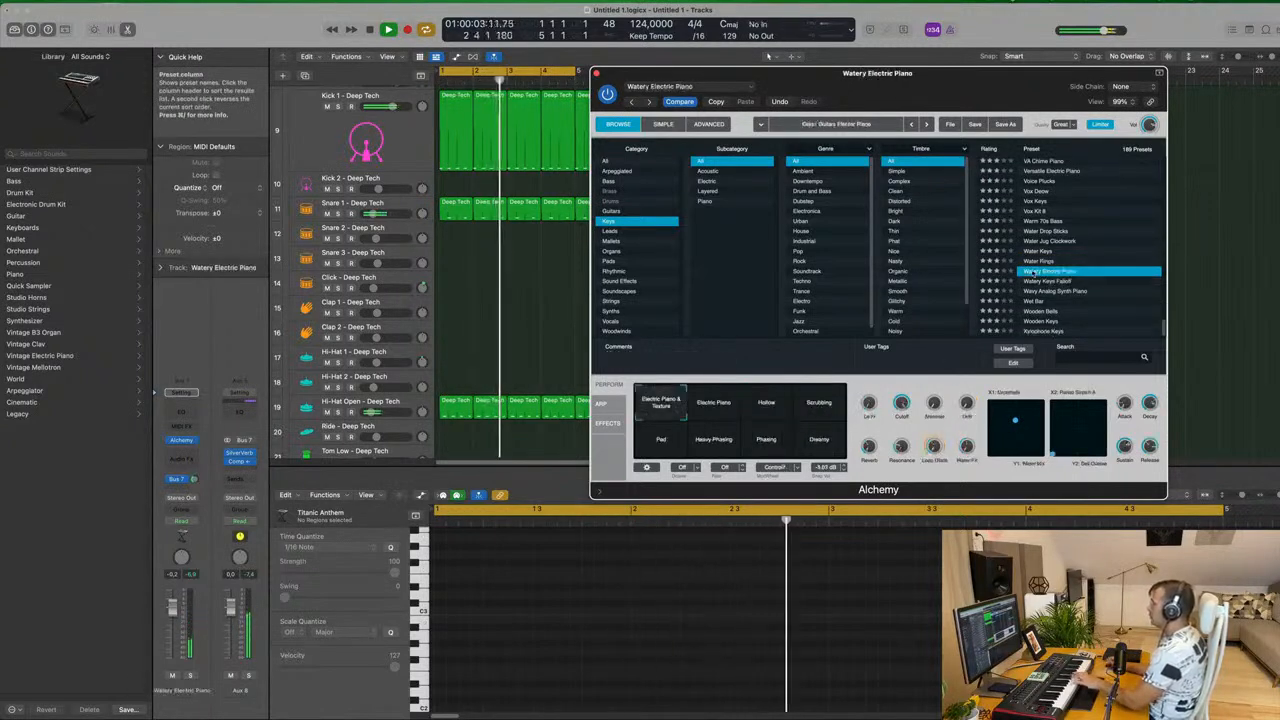
{"action": "left_click", "coordinate": [1063, 291]}
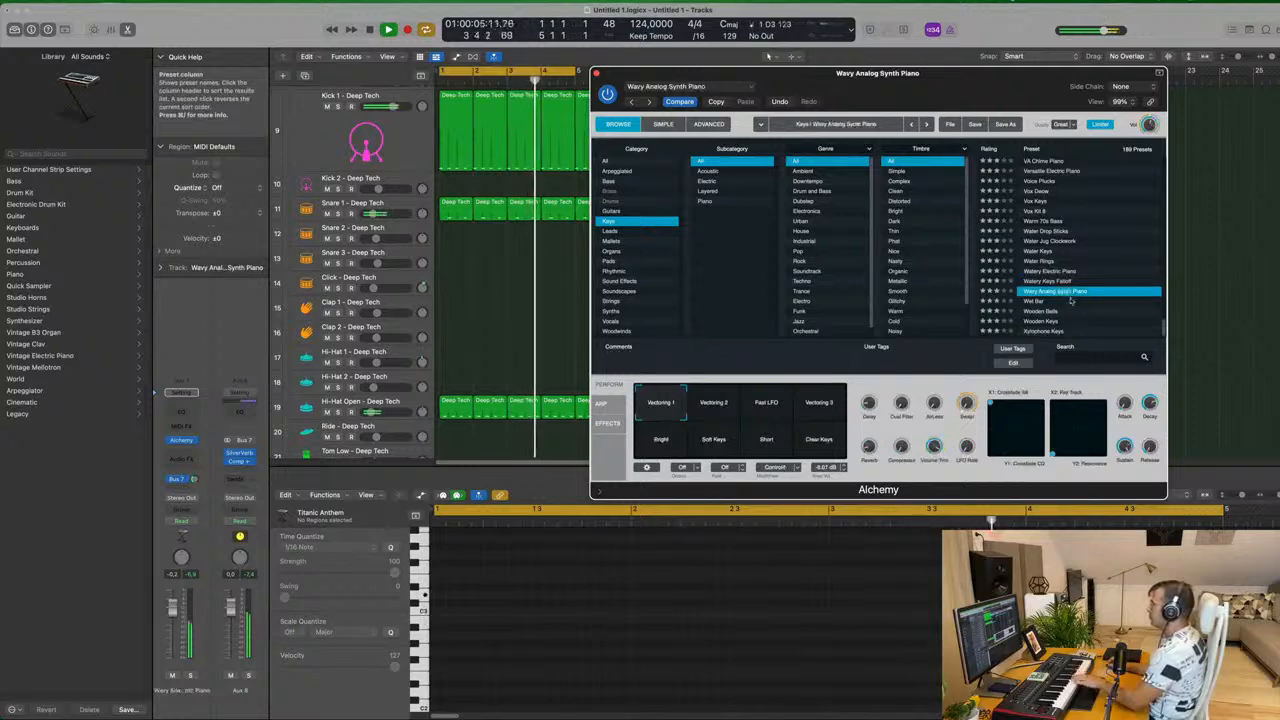
{"action": "left_click", "coordinate": [1048, 321]}
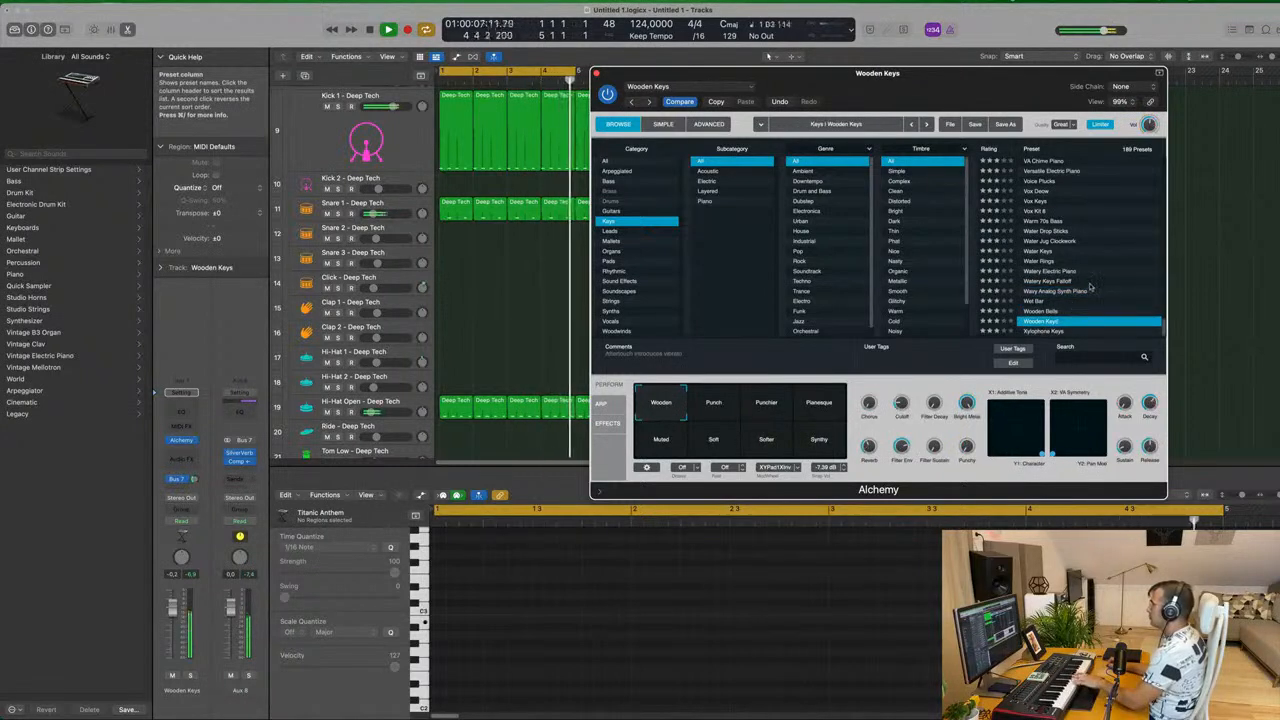
Try 80s Digital Piano from the start of the Keys presets, and Adding with its Muted Clicky and Delayed variations.
{"action": "scroll", "coordinate": [1090, 288], "scroll_direction": "up", "scroll_amount": 20}
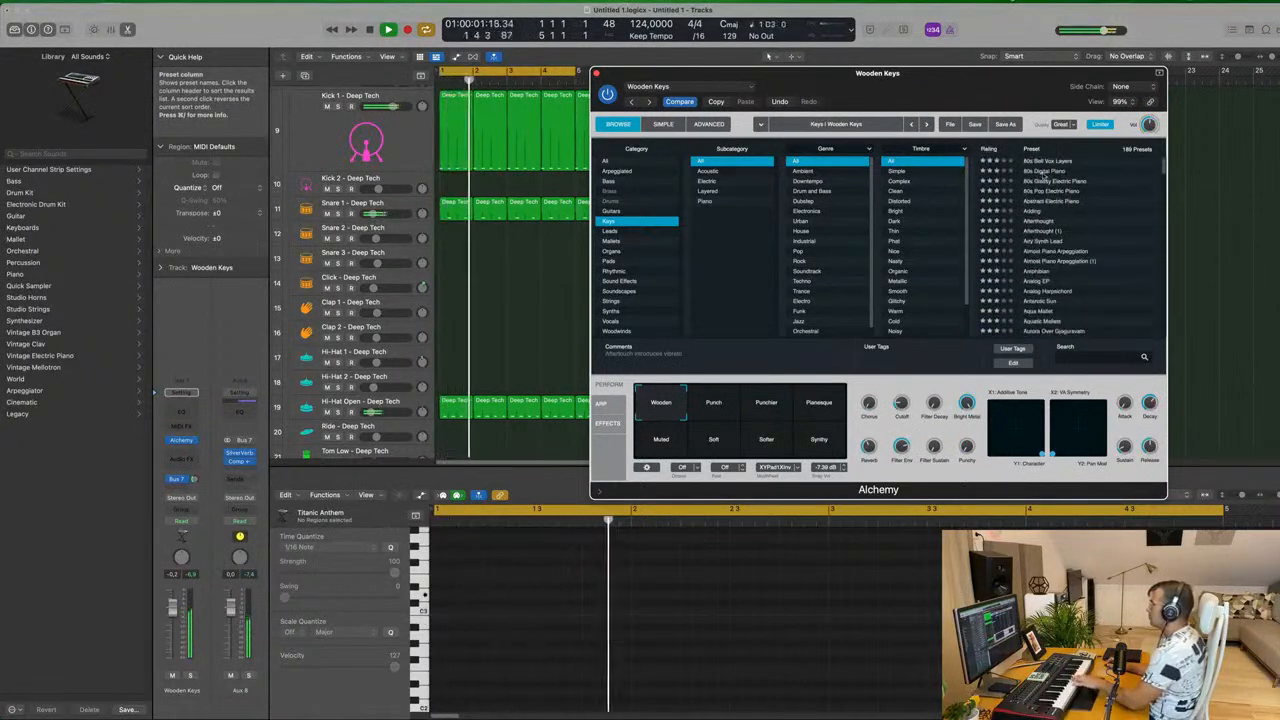
{"action": "left_click", "coordinate": [1043, 172]}
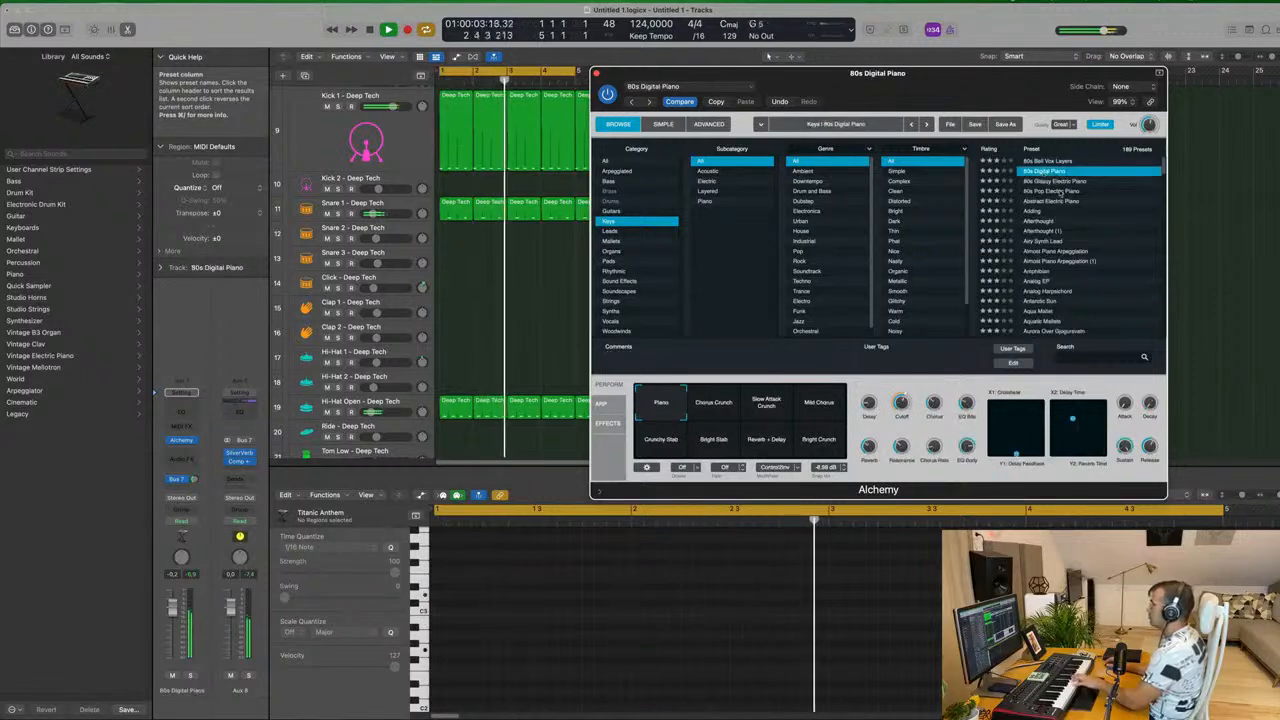
{"action": "left_click", "coordinate": [1038, 212]}
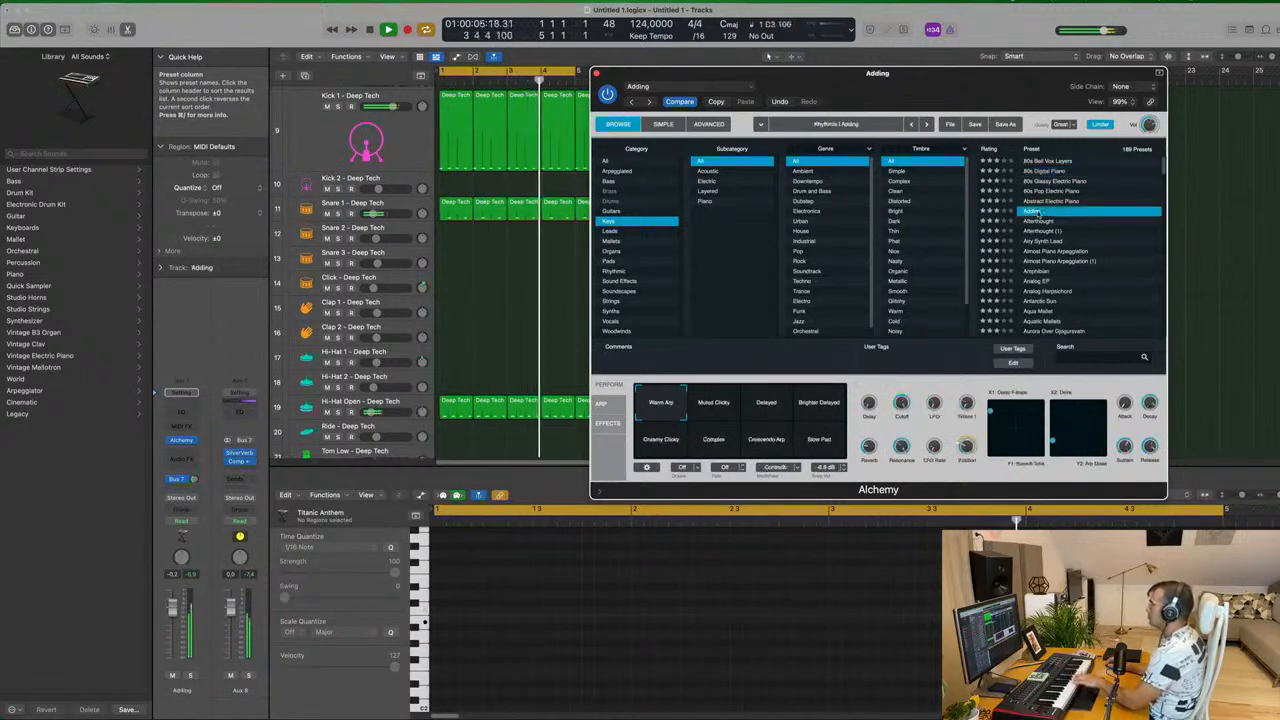
{"action": "left_click", "coordinate": [722, 403]}
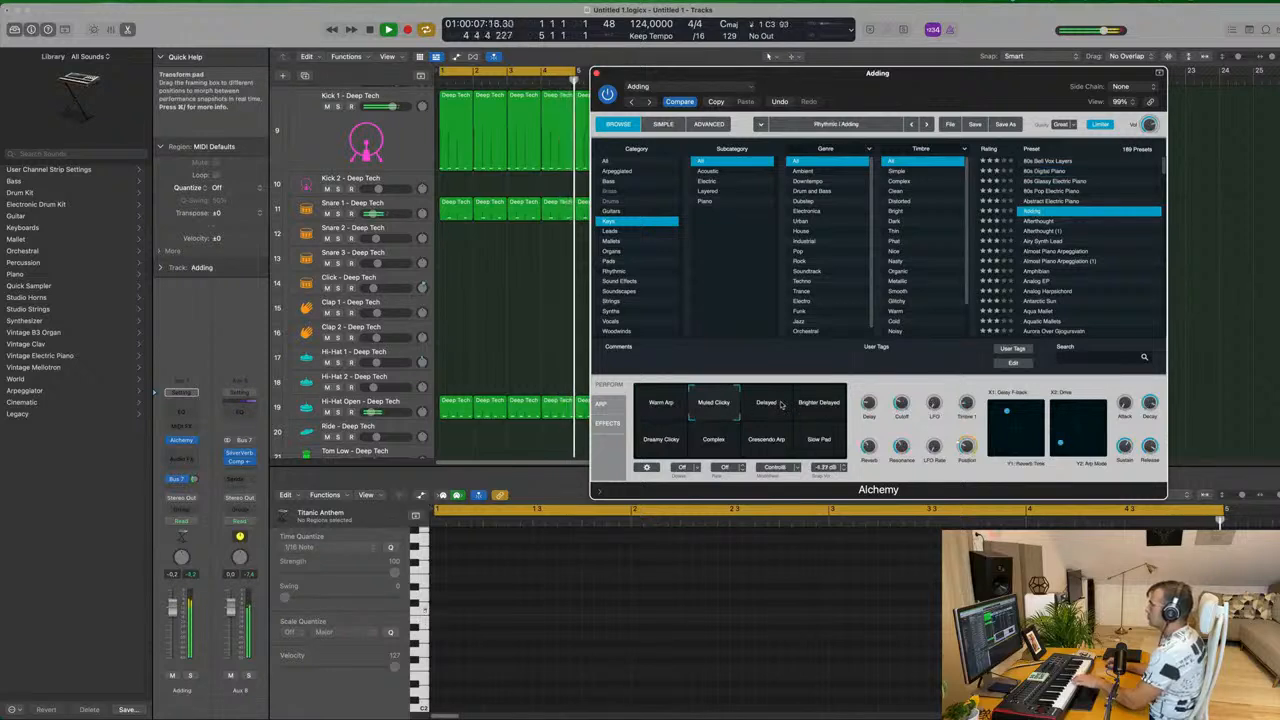
{"action": "left_click", "coordinate": [770, 403]}
Try the Airy Synth Lead preset with its Dark & Swirly Pad and Rich Decay variations.
{"action": "left_click", "coordinate": [1042, 241]}
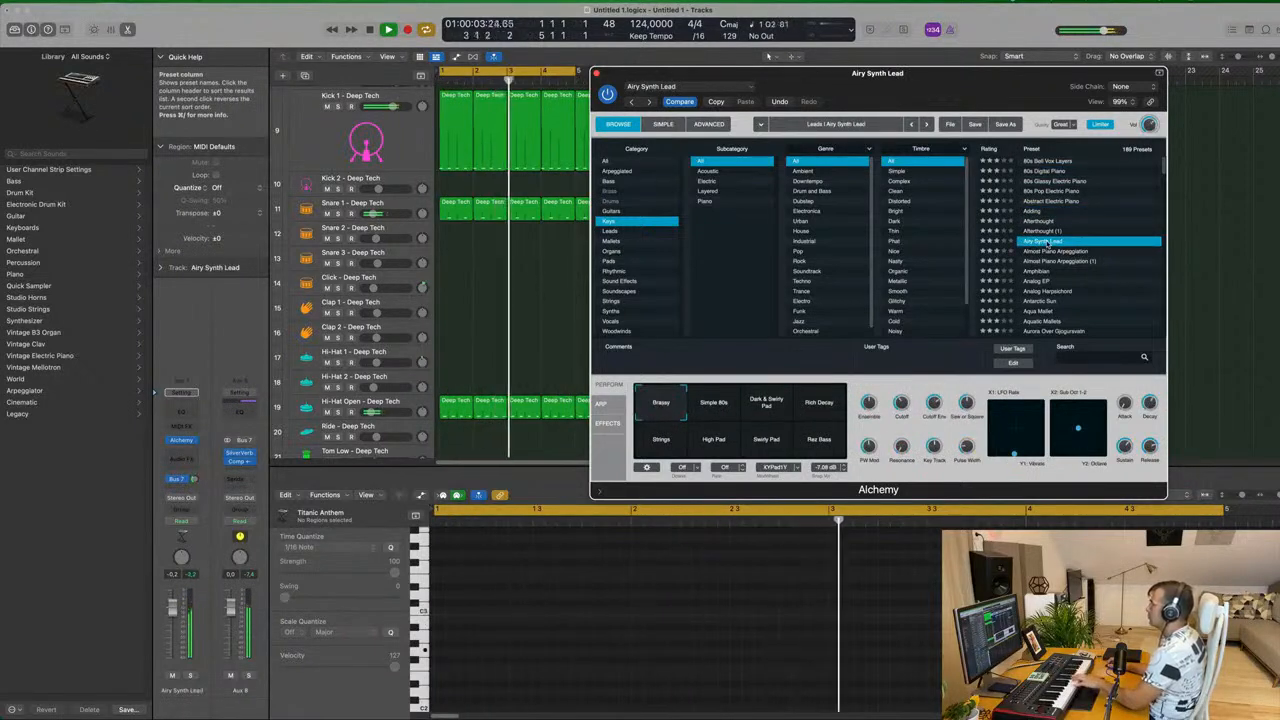
{"action": "left_click", "coordinate": [764, 405]}
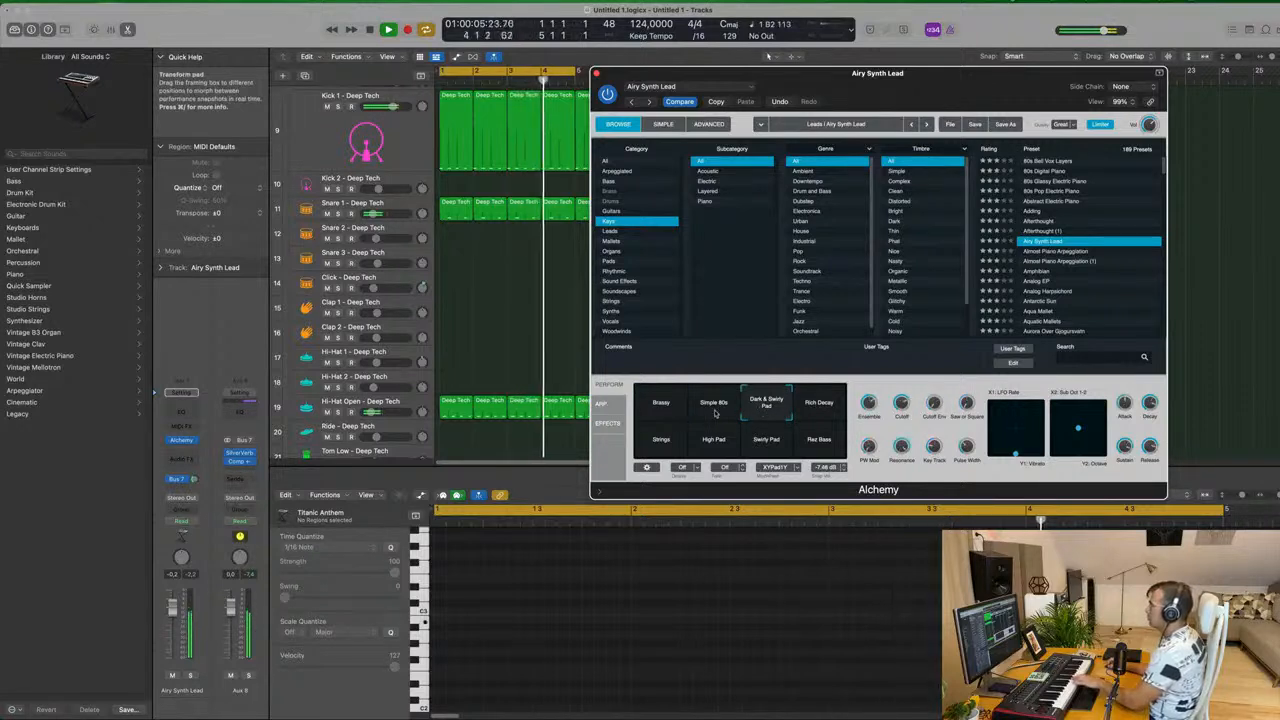
{"action": "left_click", "coordinate": [817, 405]}
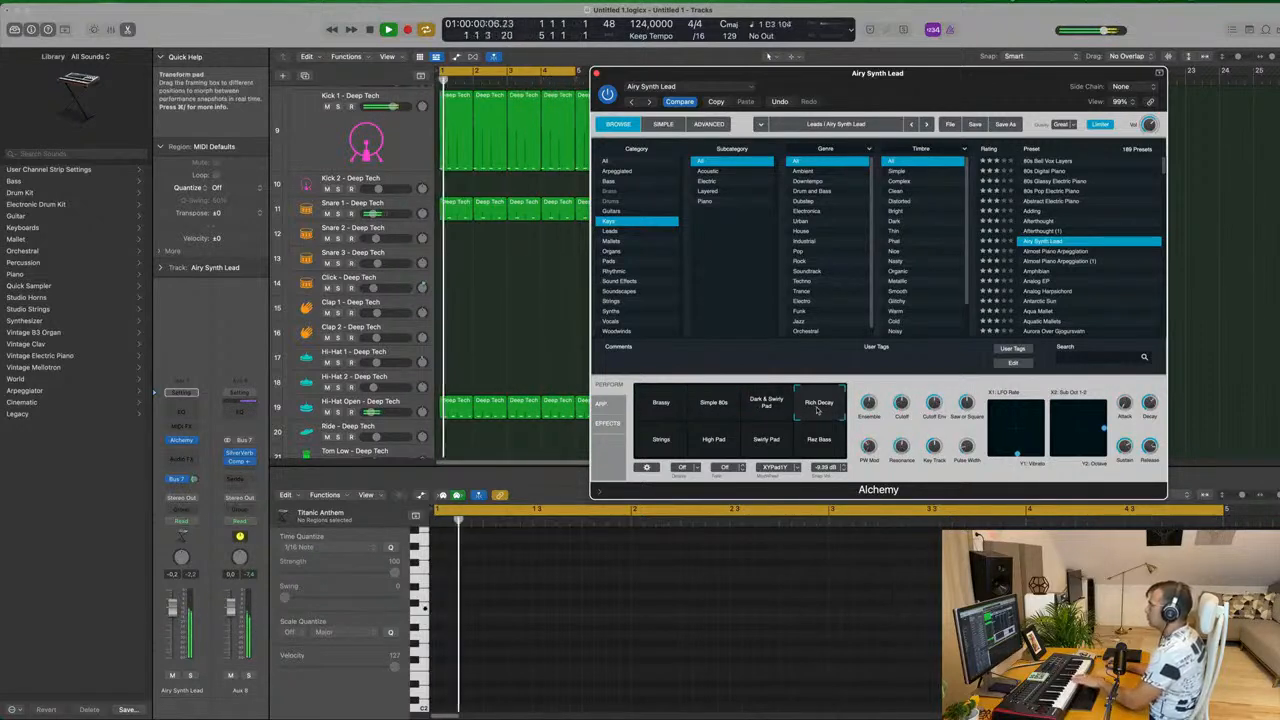
Audition the Almost Piano Arpeggiation, Amphibian and Aqua Mallet presets, and load Automata.
{"action": "left_click", "coordinate": [1072, 254]}
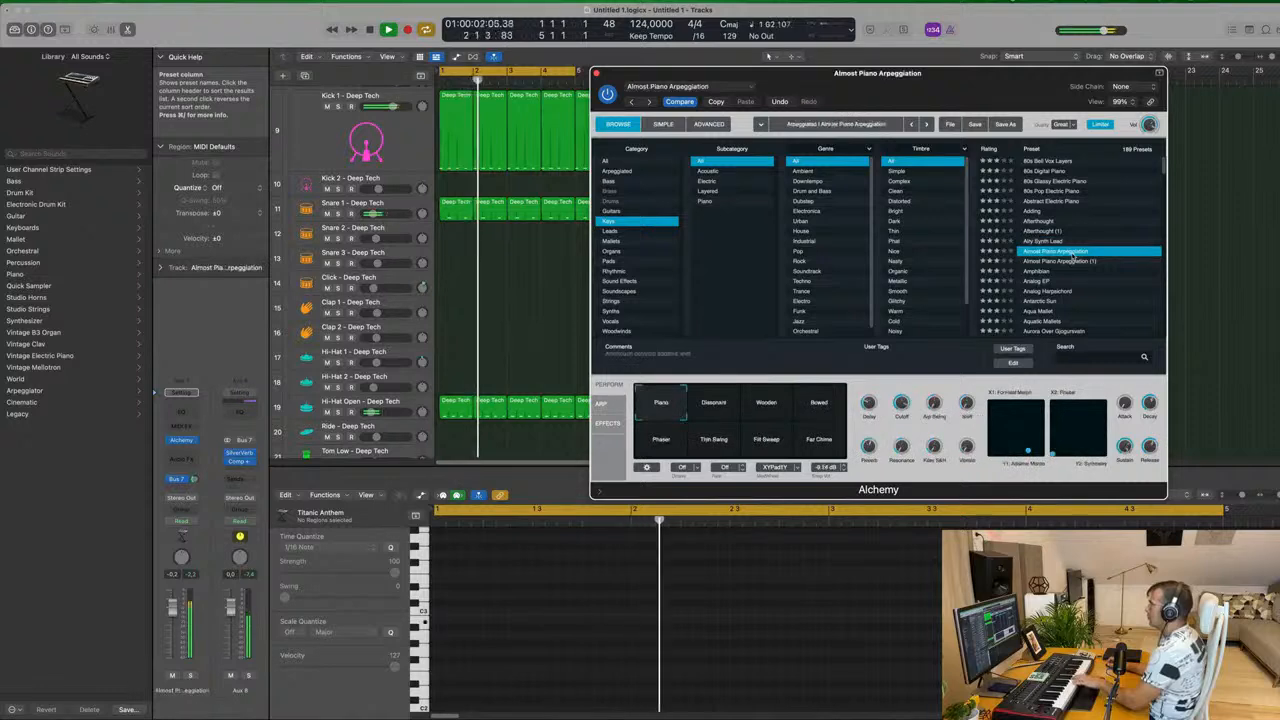
{"action": "left_click", "coordinate": [1060, 272]}
{"action": "scroll", "coordinate": [1060, 278], "scroll_direction": "down", "scroll_amount": 3}
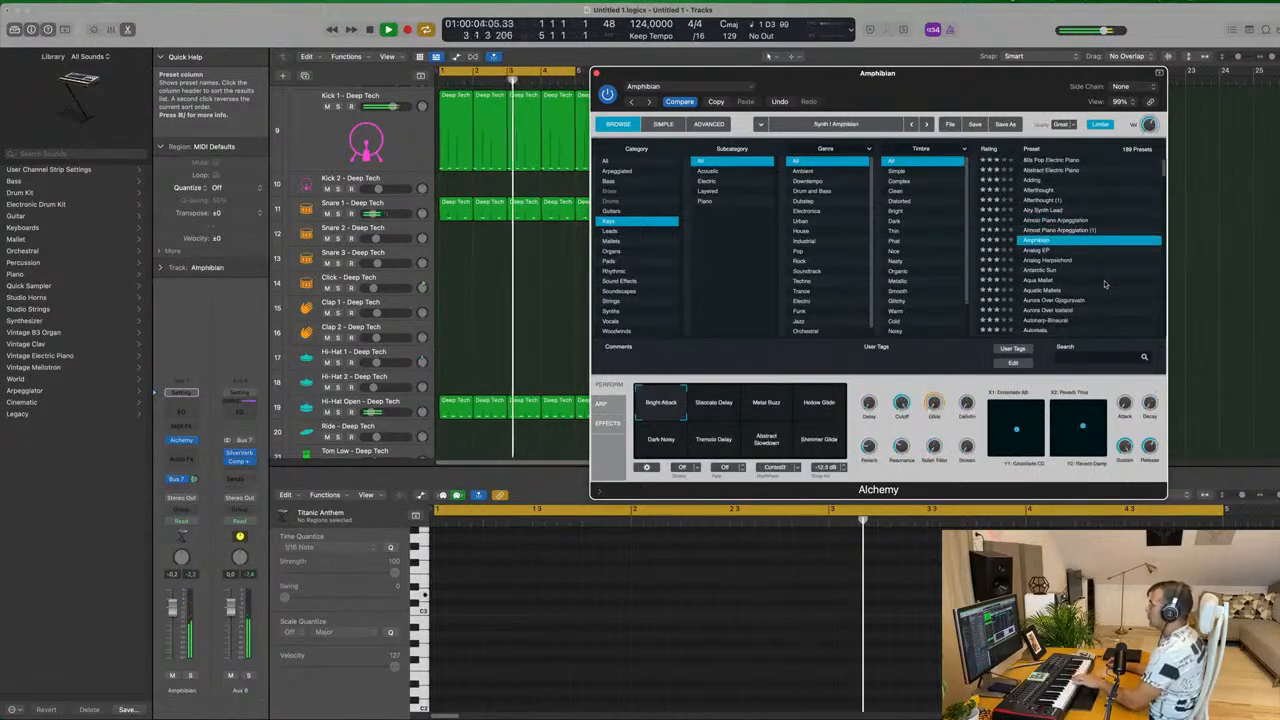
{"action": "left_click", "coordinate": [1094, 281]}
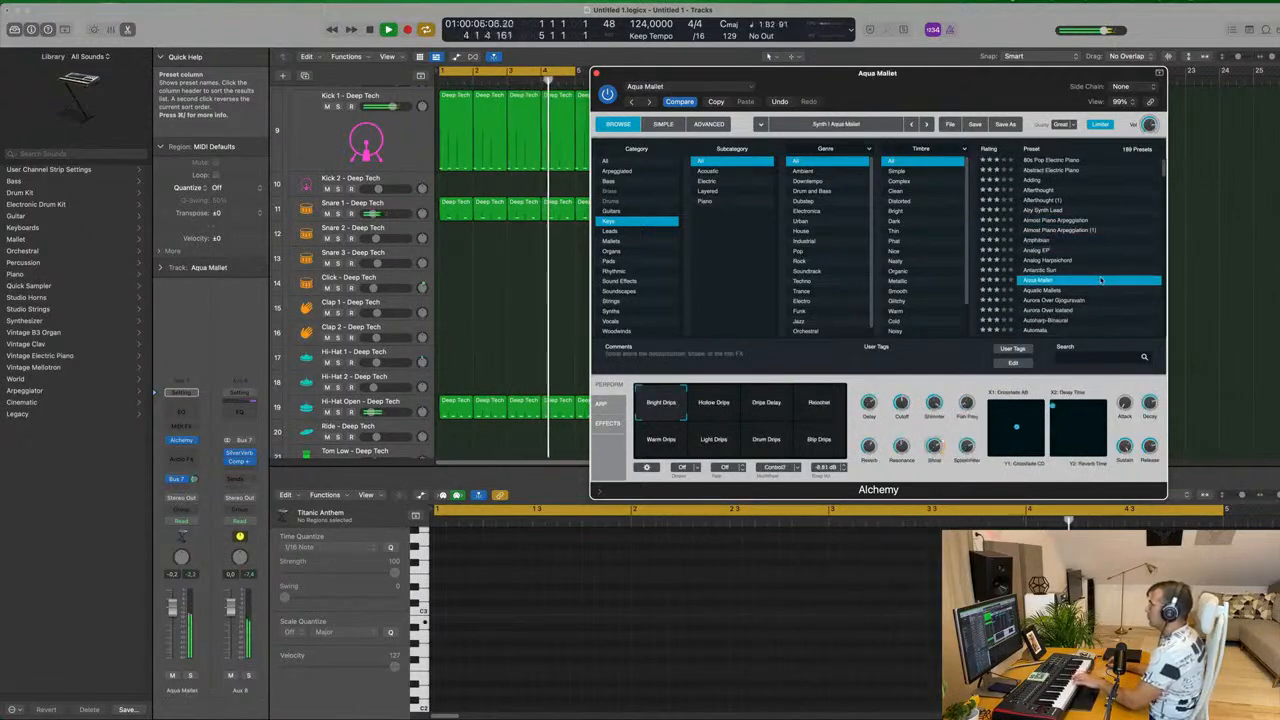
{"action": "scroll", "coordinate": [1101, 280], "scroll_direction": "down", "scroll_amount": 5}
{"action": "left_click", "coordinate": [1060, 259]}
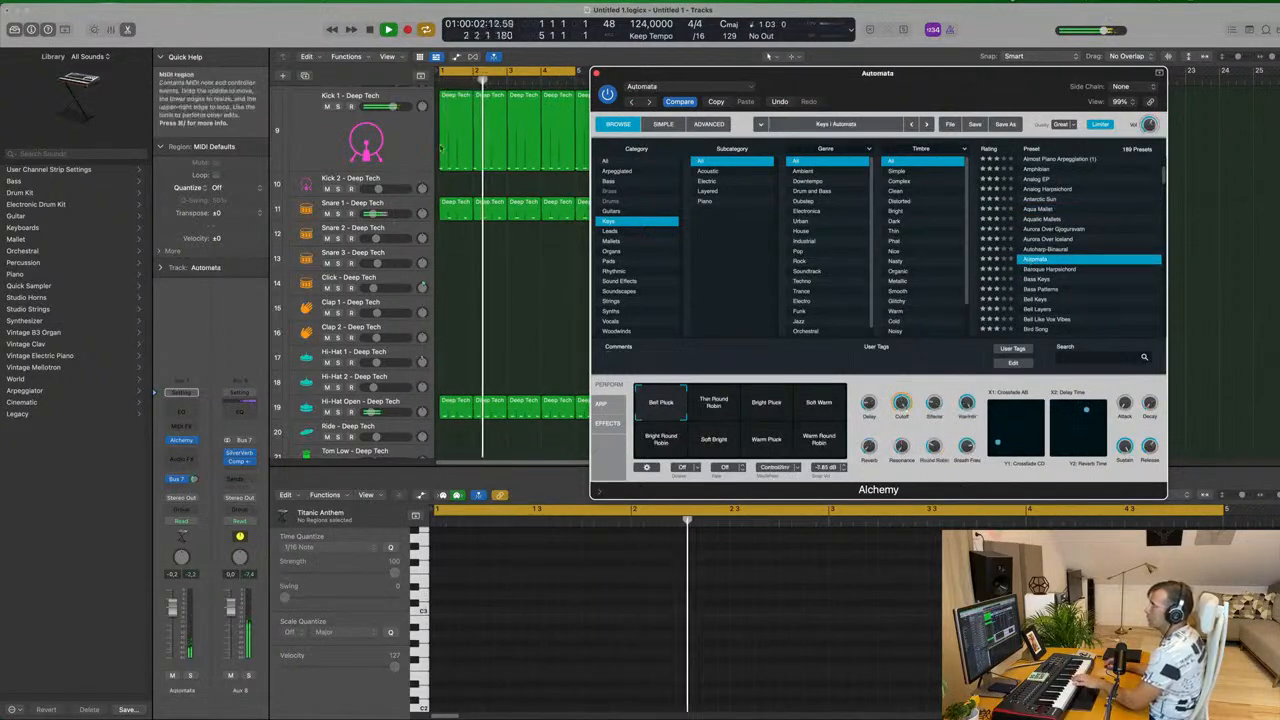
Duplicate the LEAD - Faxing Berlin track with its instrument settings.
{"action": "scroll", "coordinate": [490, 313], "scroll_direction": "down", "scroll_amount": 1}
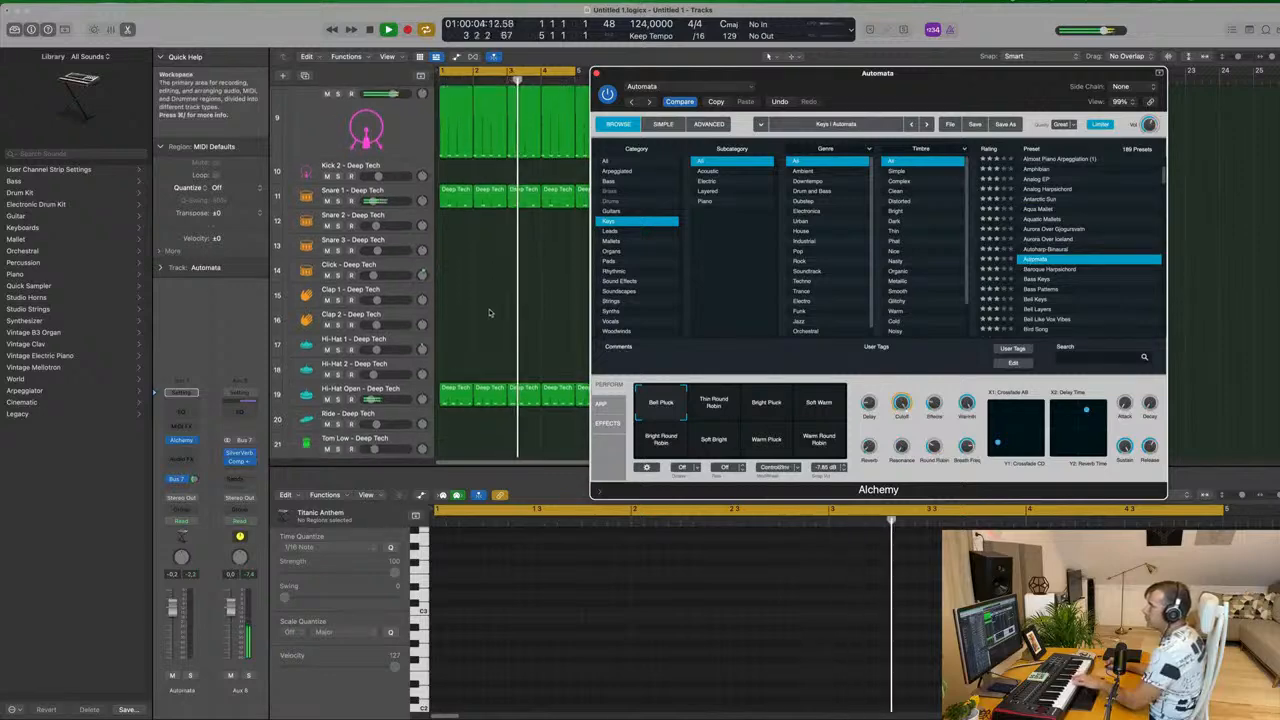
{"action": "left_click", "coordinate": [477, 309]}
{"action": "scroll", "coordinate": [480, 310], "scroll_direction": "up", "scroll_amount": 10}
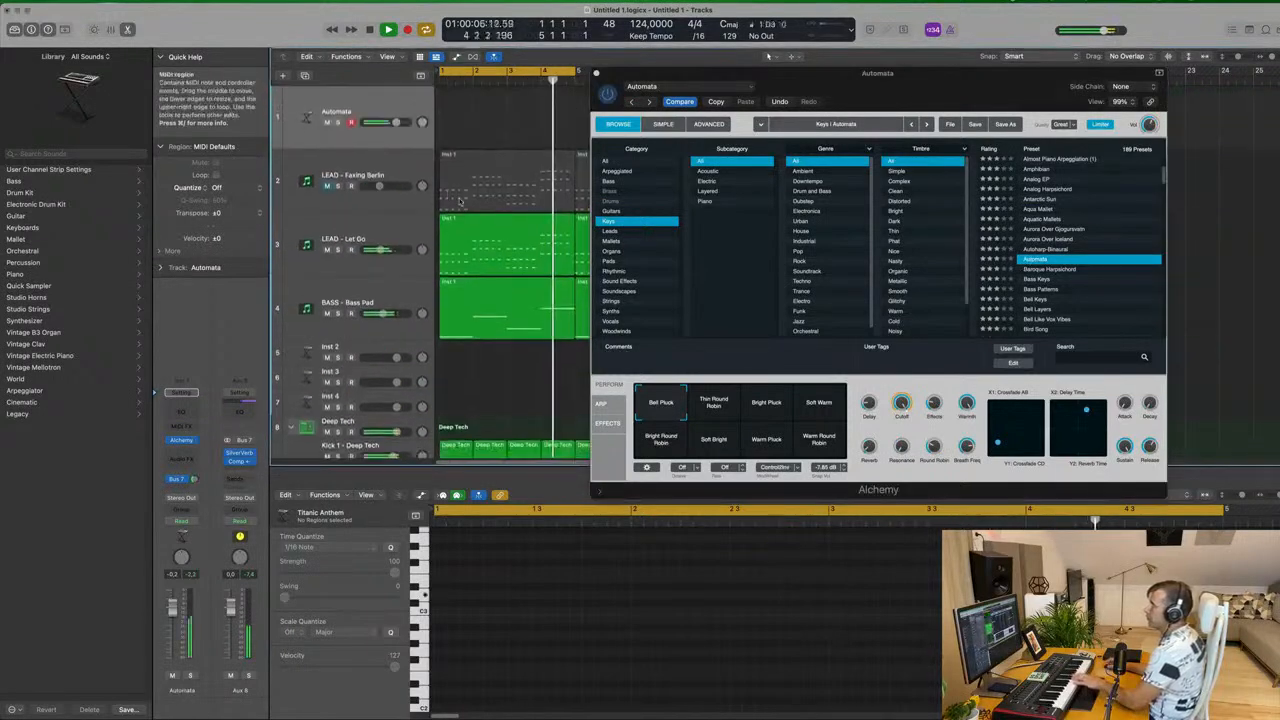
{"action": "left_click", "coordinate": [360, 195]}
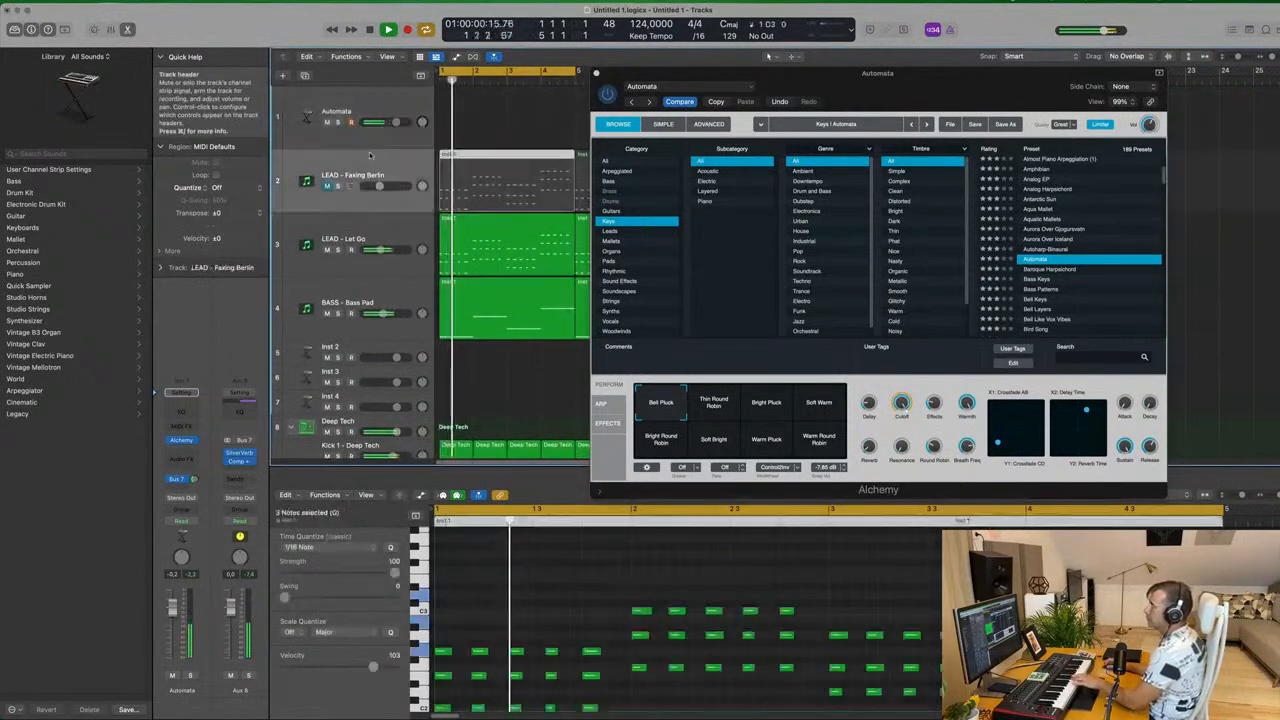
{"action": "left_click", "coordinate": [305, 76]}
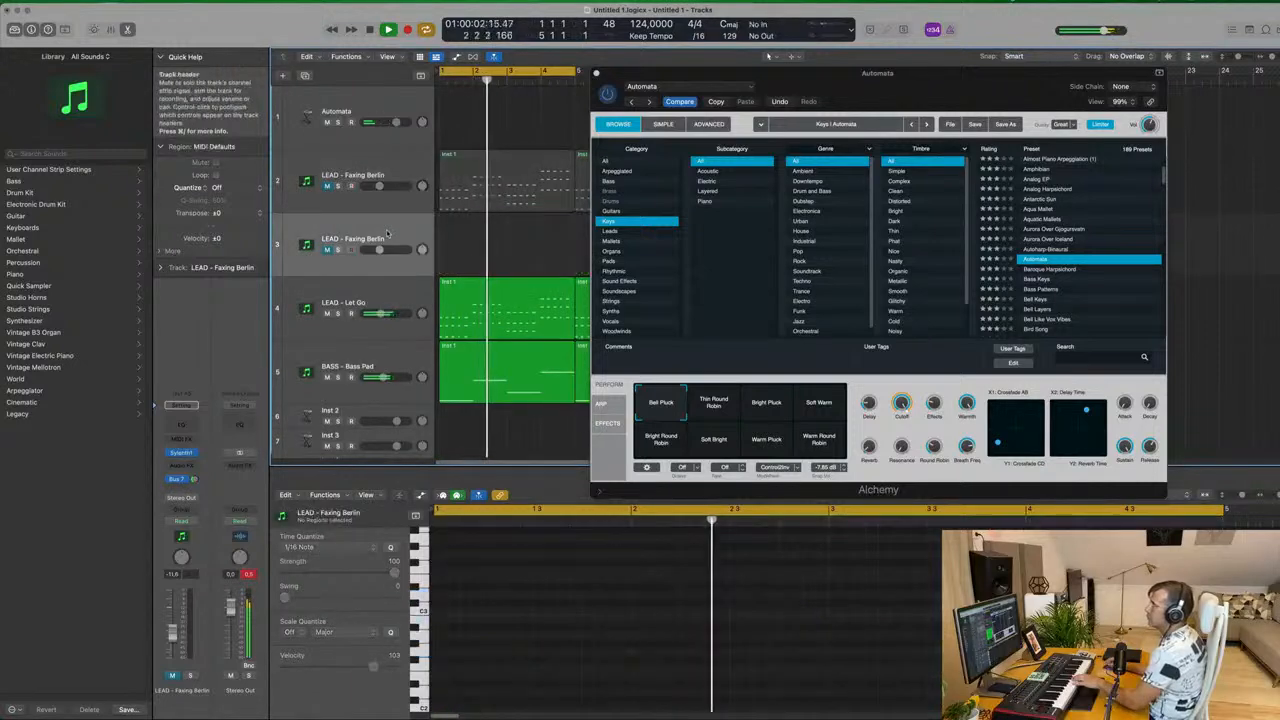
Load the PAD - Anjuna Pad preset in Sylenth1 on the duplicated track and move the plug-in window off the tracks.
{"action": "left_click", "coordinate": [181, 452]}
{"action": "left_click", "coordinate": [648, 258]}
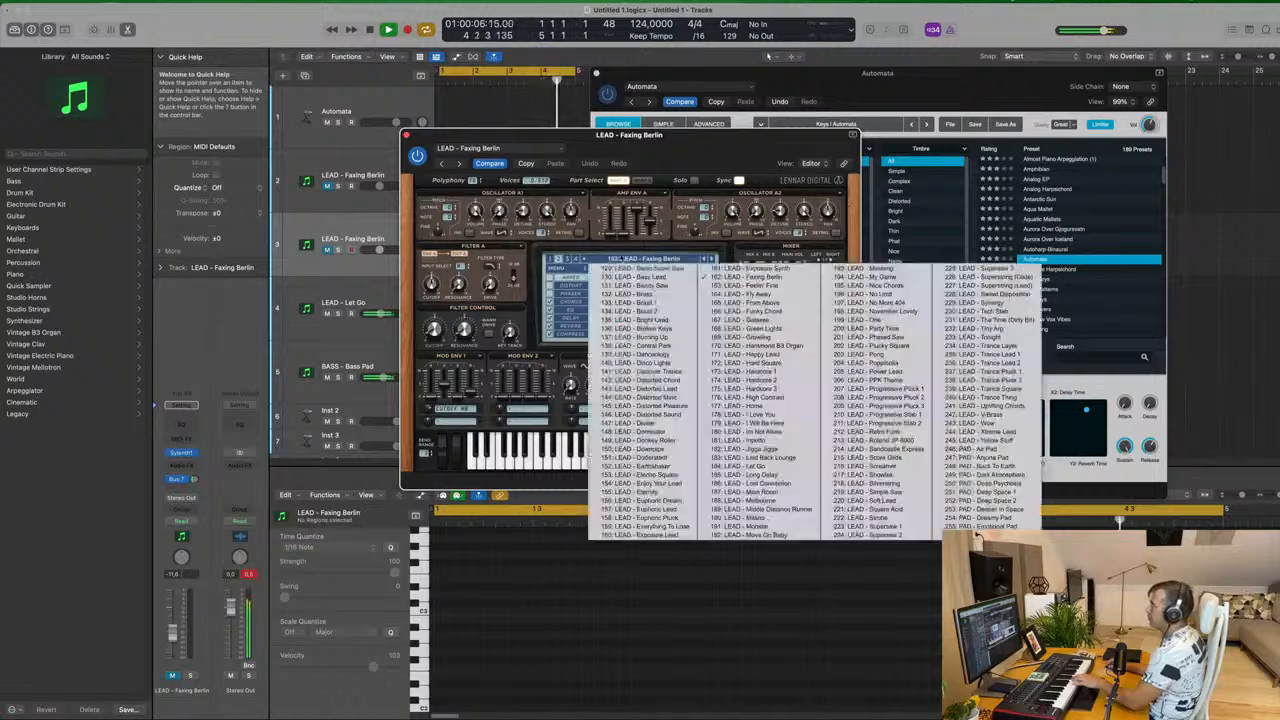
{"action": "left_click", "coordinate": [977, 457]}
{"action": "left_click_drag", "start_coordinate": [708, 144], "coordinate": [935, 140]}
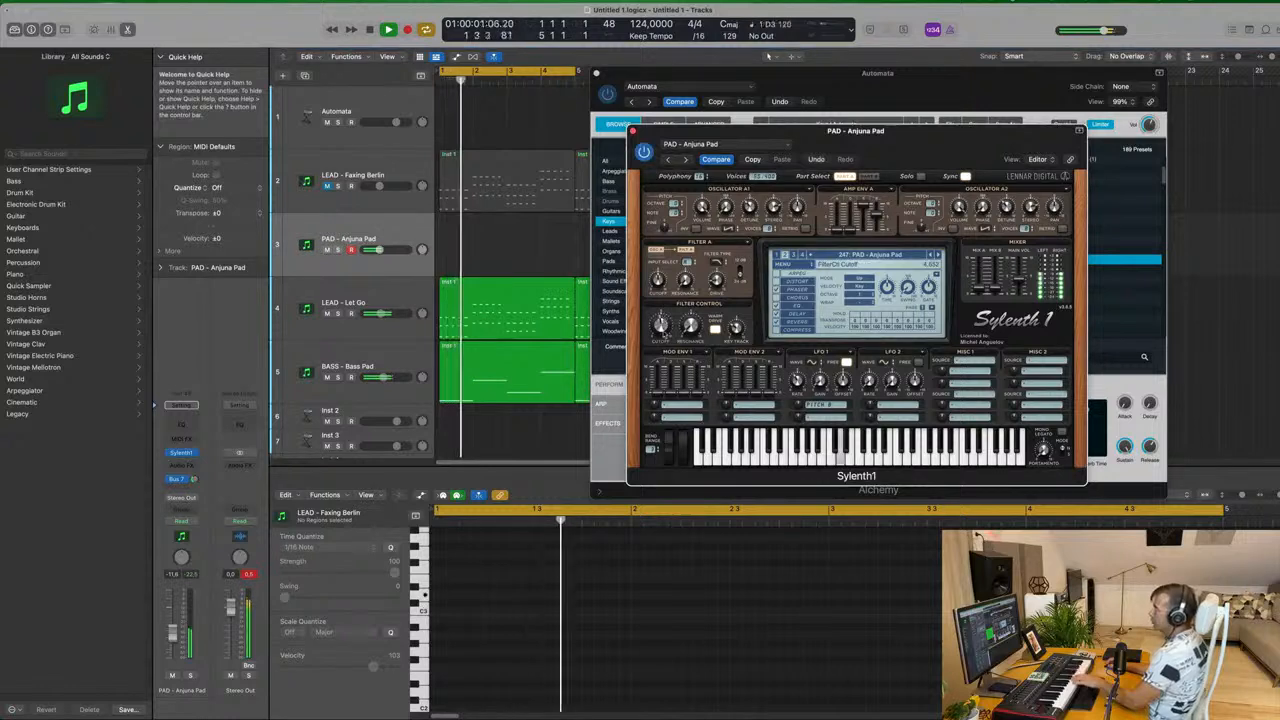
Raise the Anjuna Pad track's volume and its Bus 7 send, and record a part over the four-bar loop.
{"action": "left_click_drag", "start_coordinate": [173, 633], "coordinate": [173, 625]}
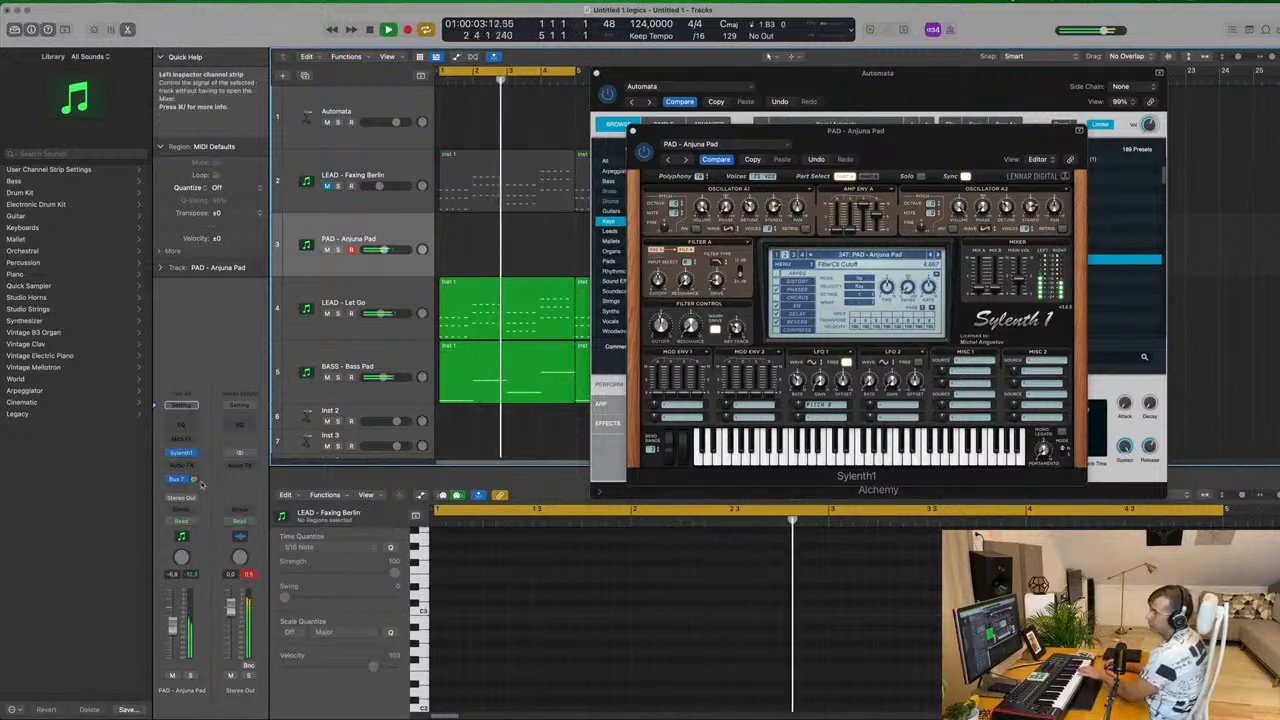
{"action": "left_click_drag", "start_coordinate": [194, 480], "coordinate": [198, 473]}
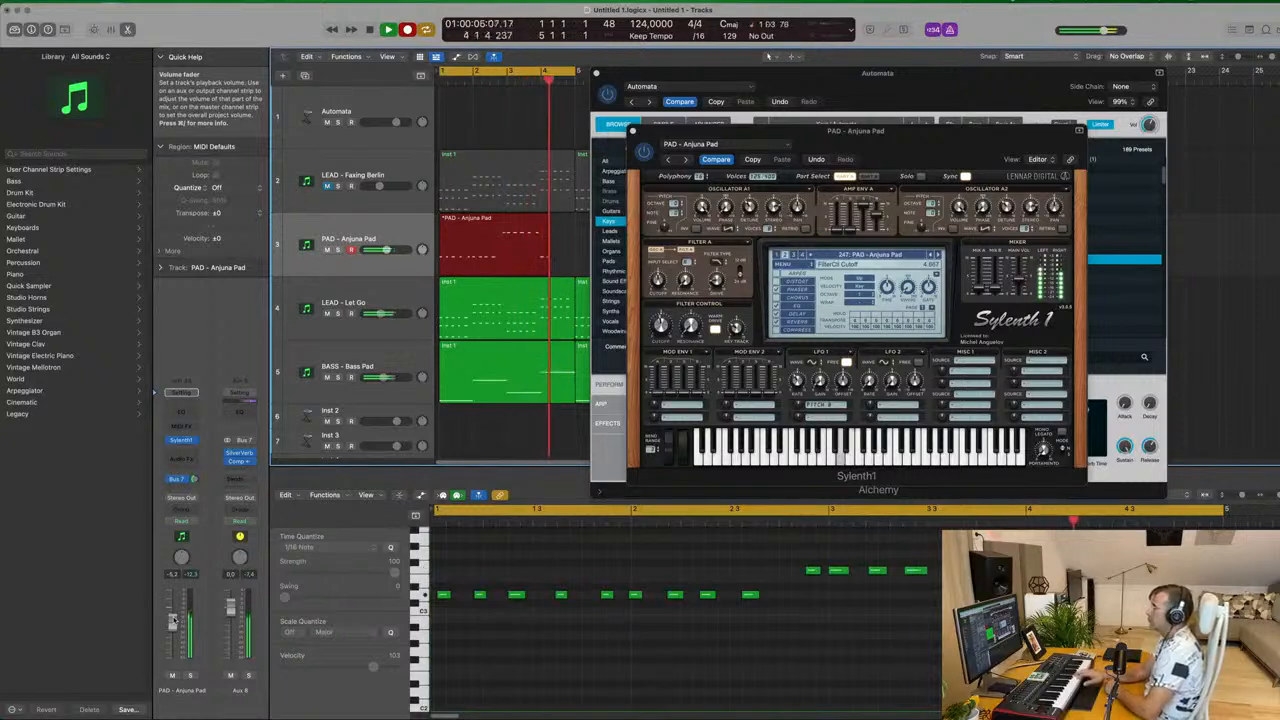
{"action": "key", "text": "space"}
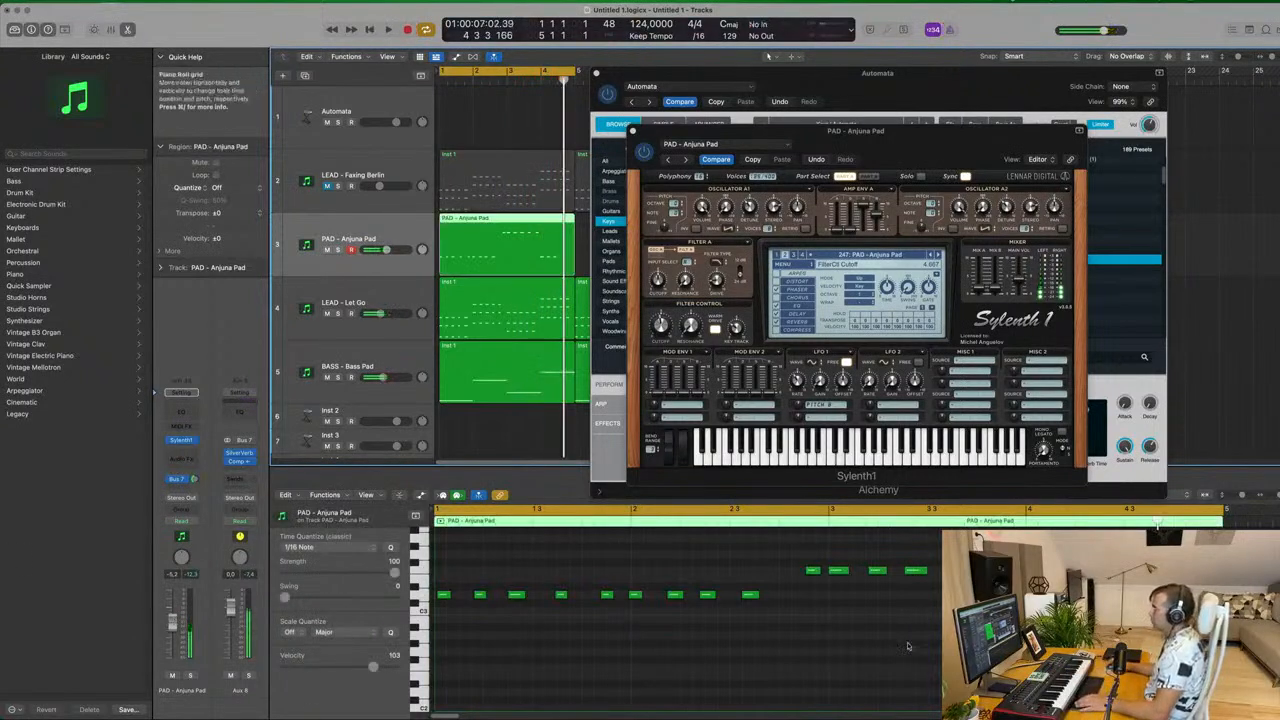
Delete the recorded notes from bar 2 onward in the PAD - Anjuna Pad region and play back the remaining ones.
{"action": "left_click_drag", "start_coordinate": [790, 556], "coordinate": [940, 612]}
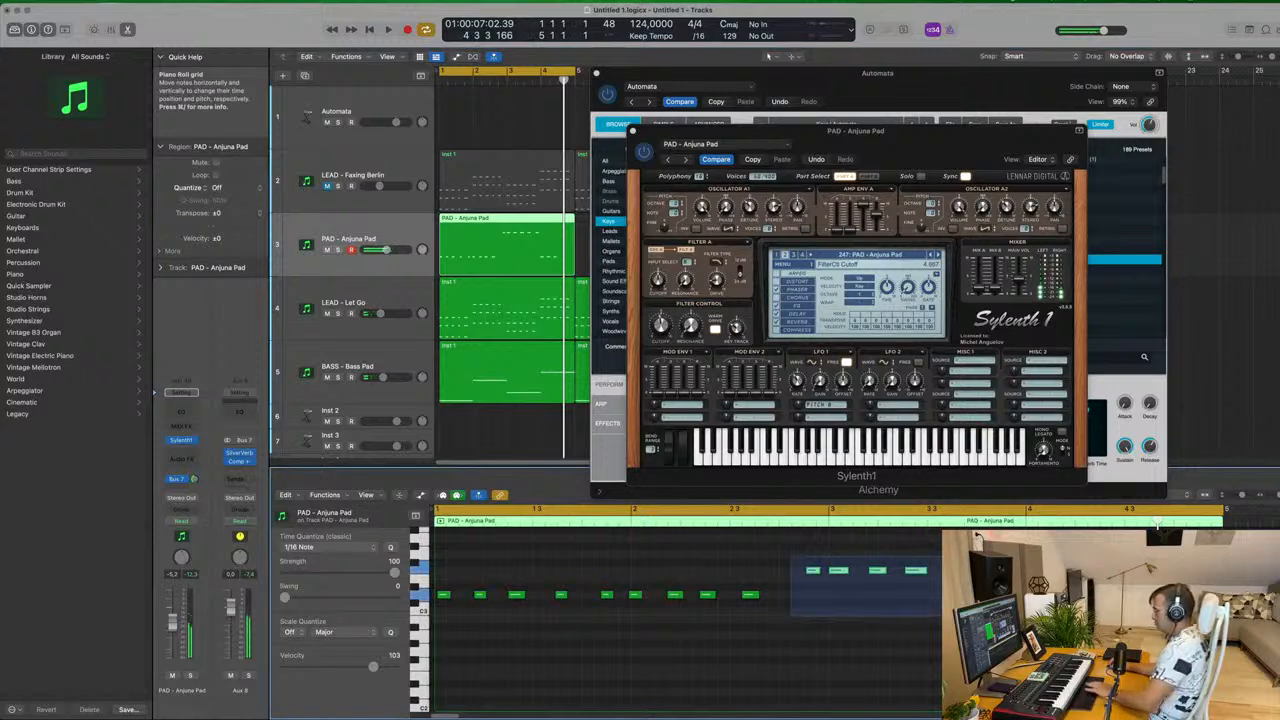
{"action": "key", "text": "Delete"}
{"action": "key", "text": "space"}
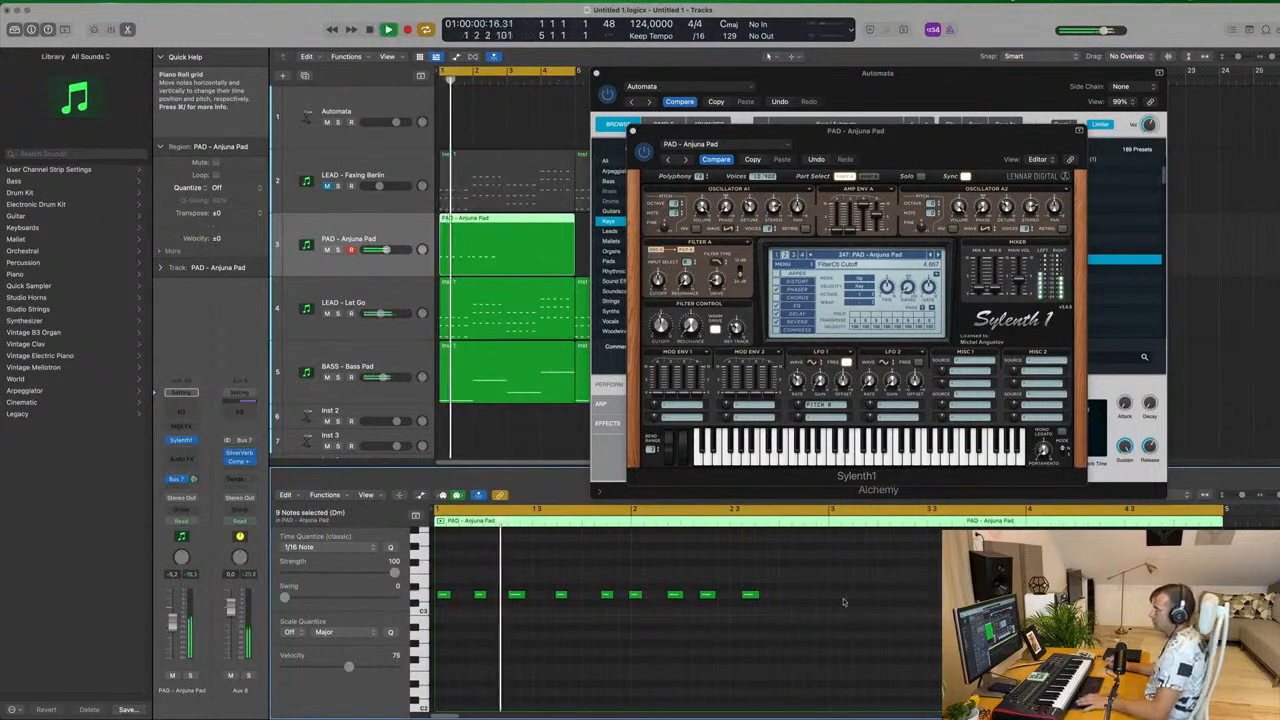
{"action": "key", "text": "space"}
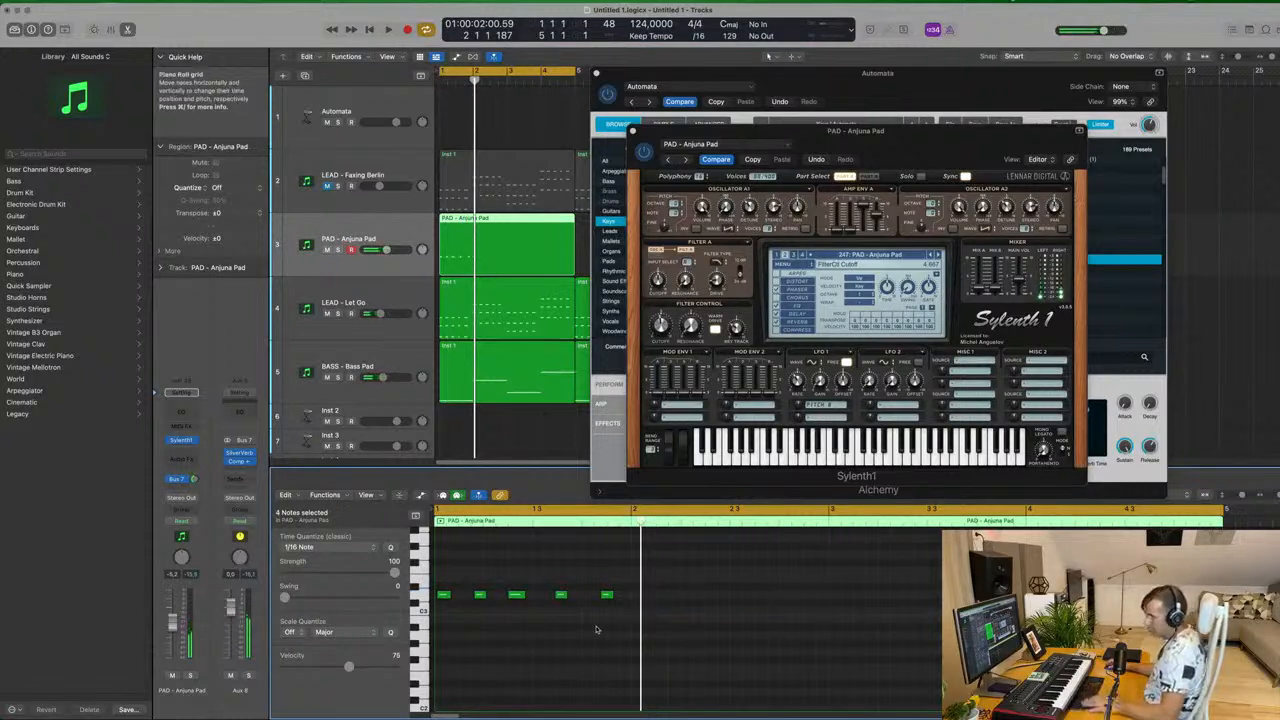
Quantize the bar 1 notes to 1/16 and copy the pattern across bars 2 to 4 of the PAD - Anjuna Pad region.
{"action": "left_click", "coordinate": [560, 644]}
{"action": "key", "text": "space"}
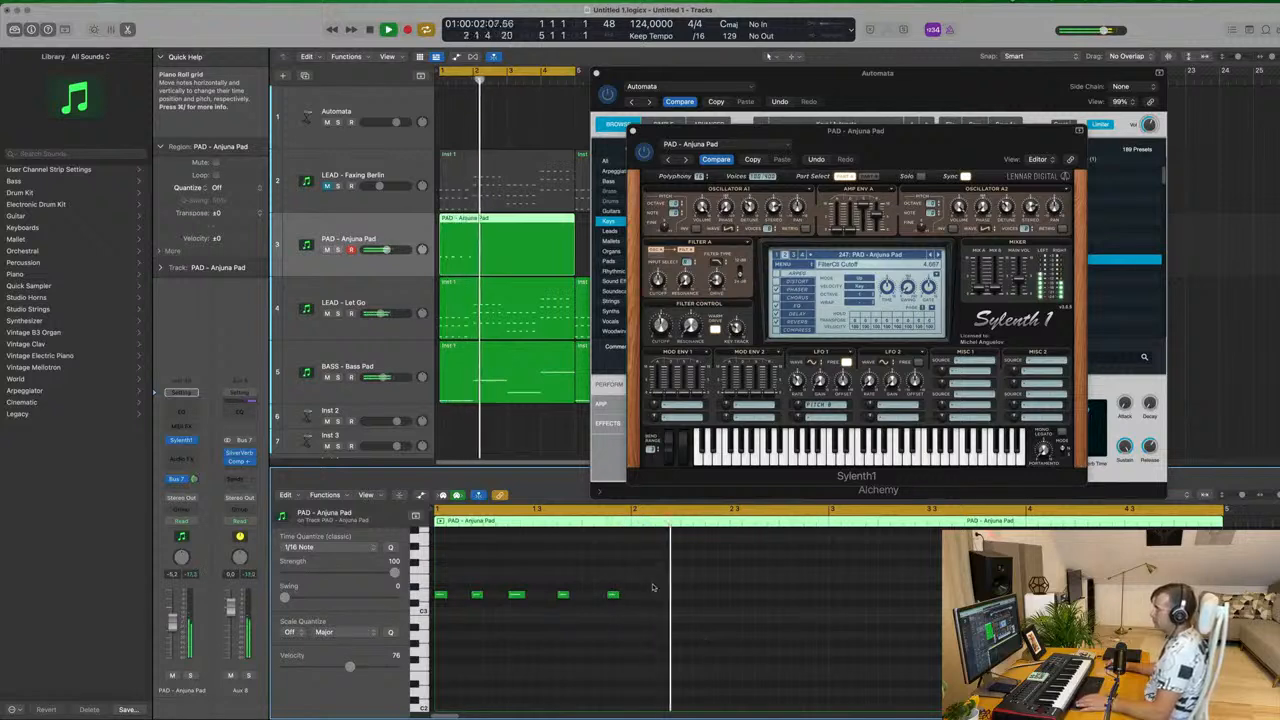
{"action": "key", "text": "space"}
{"action": "mouse_move", "coordinate": [653, 590]}
{"action": "left_mouse_down"}
{"action": "mouse_move", "coordinate": [442, 602]}
{"action": "mouse_move", "coordinate": [641, 600]}
{"action": "left_mouse_up"}
{"action": "key", "text": "space"}
{"action": "key", "text": "space"}
{"action": "left_click_drag", "start_coordinate": [866, 586], "coordinate": [835, 602]}
{"action": "key", "text": "space"}
{"action": "key", "text": "space"}
{"action": "left_click", "coordinate": [727, 654]}
{"action": "key", "text": "super+Left"}
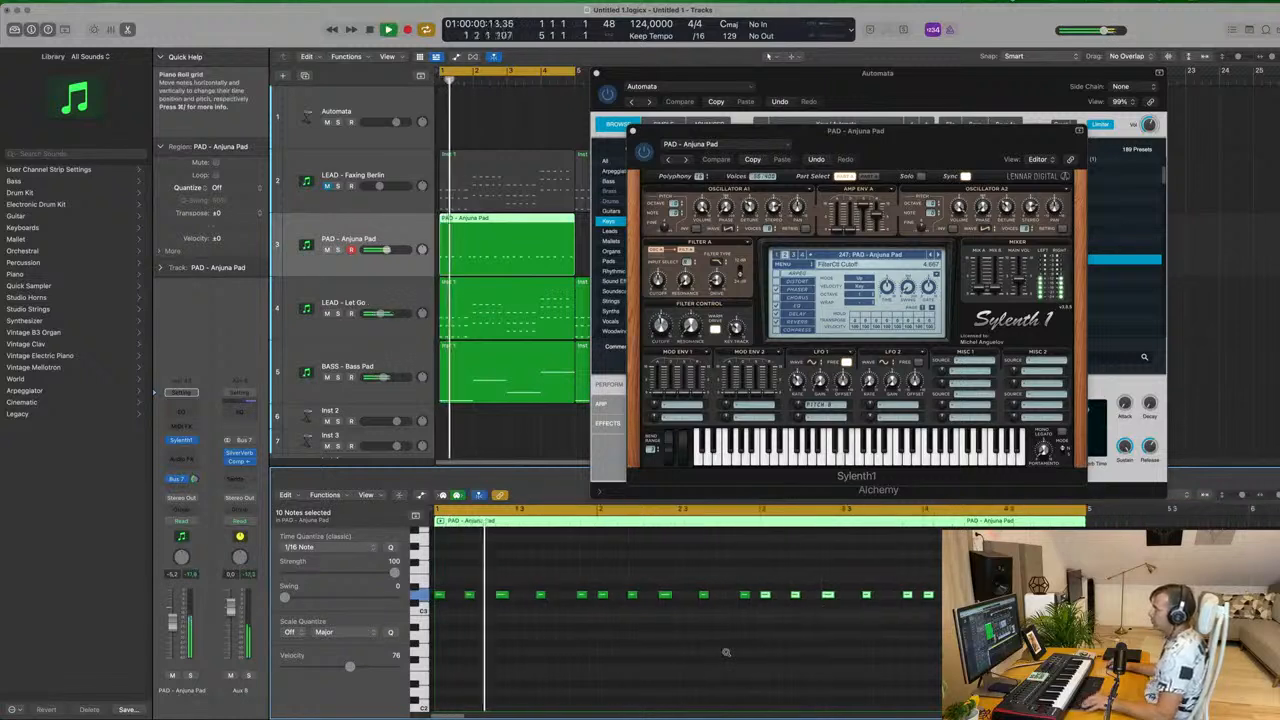
{"action": "key", "text": "super+Left"}
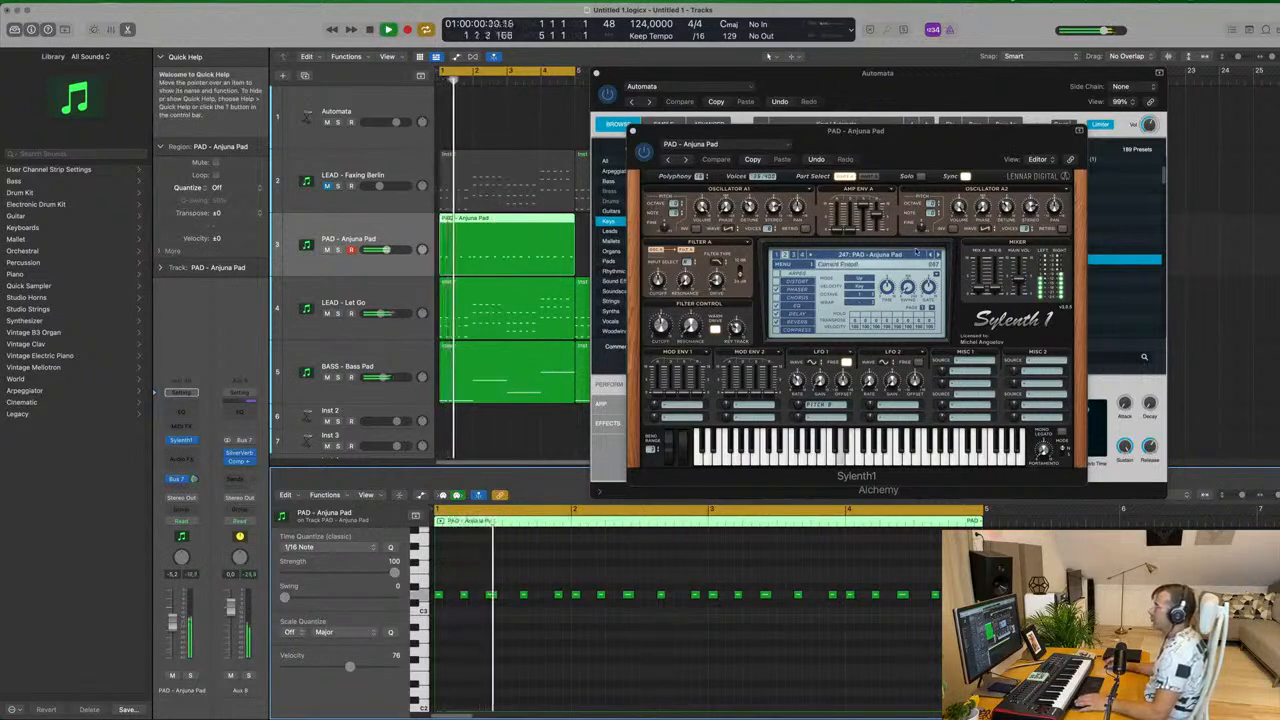
Shape the Anjuna Pad sound in Sylenth1 by adjusting the amp envelope release and Filter A cutoff, repositioning the plug-in window.
{"action": "left_click", "coordinate": [877, 264]}
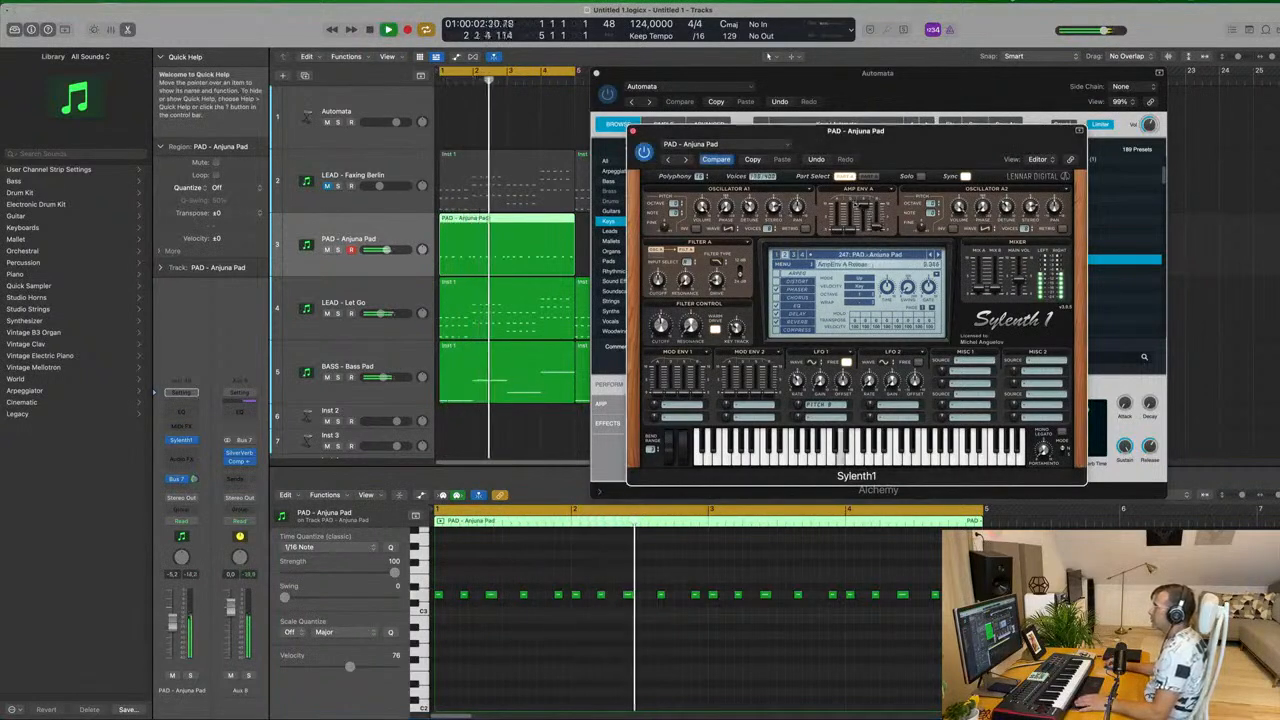
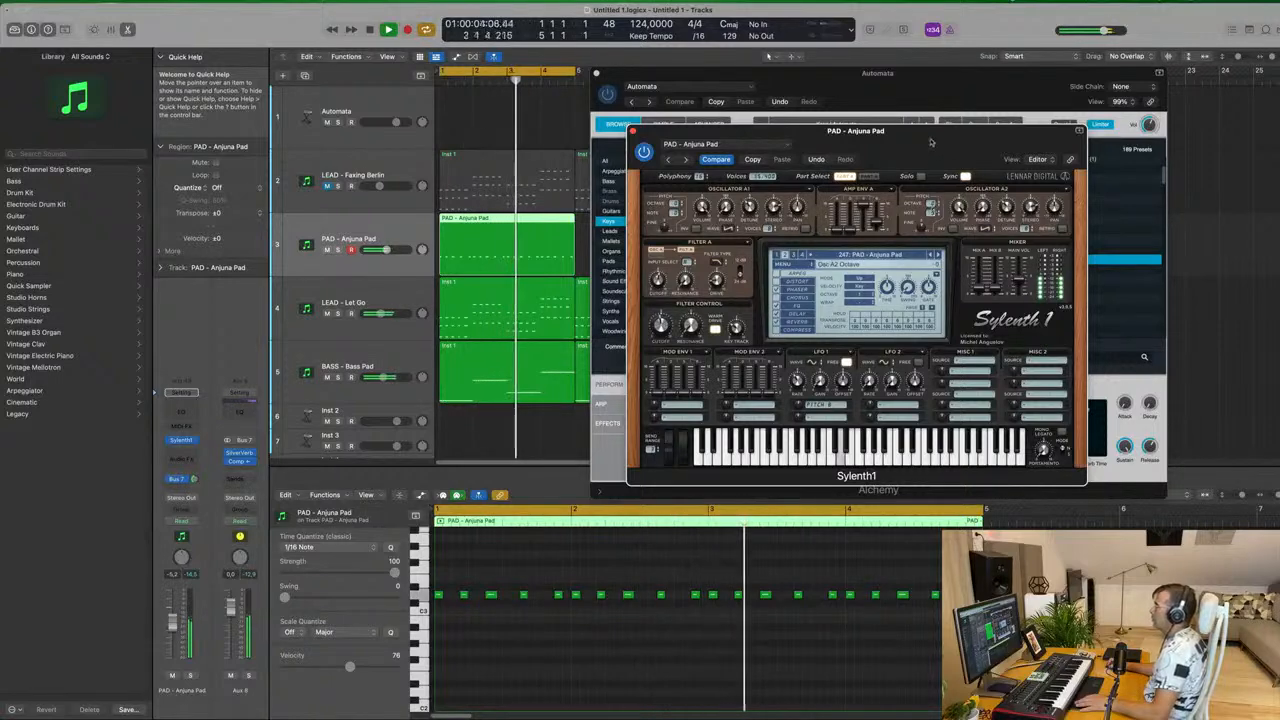
{"action": "left_click_drag", "start_coordinate": [927, 141], "coordinate": [879, 146]}
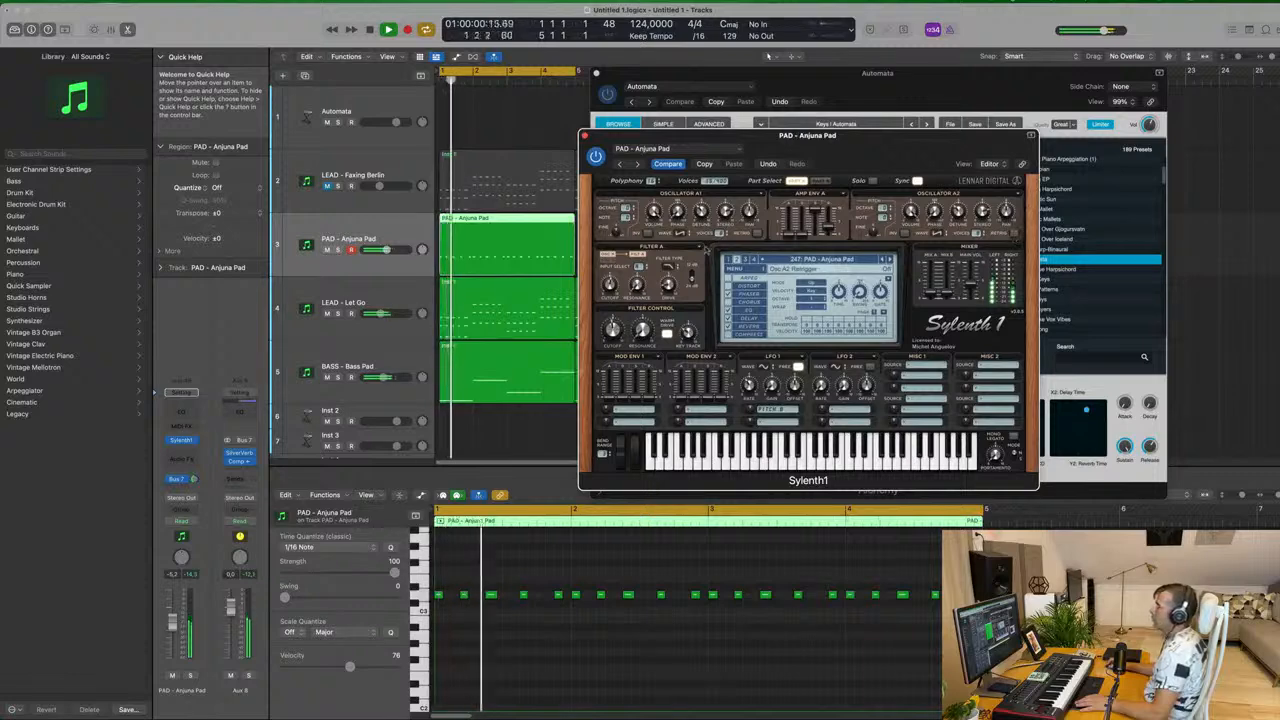
{"action": "left_click_drag", "start_coordinate": [859, 147], "coordinate": [921, 134]}
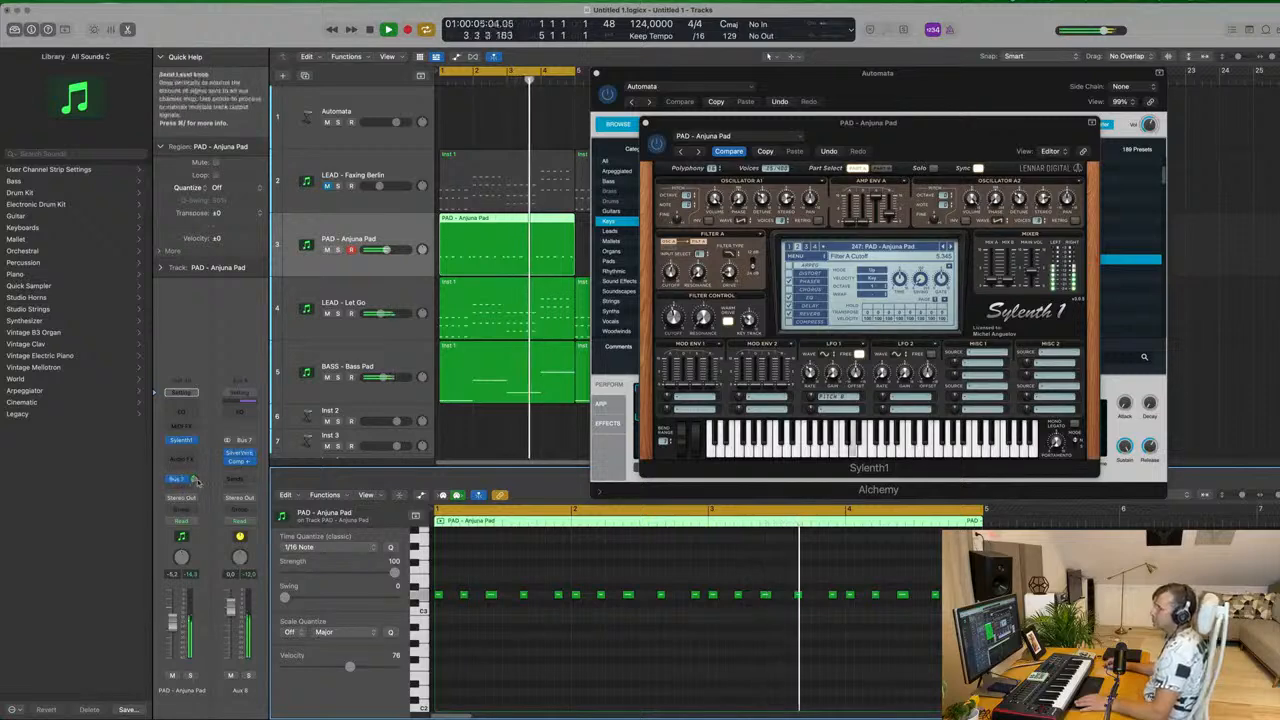
Close the Anjuna Pad's Sylenth1 window and the Automata track's Alchemy window to clear the arrangement.
{"action": "left_click", "coordinate": [623, 152]}
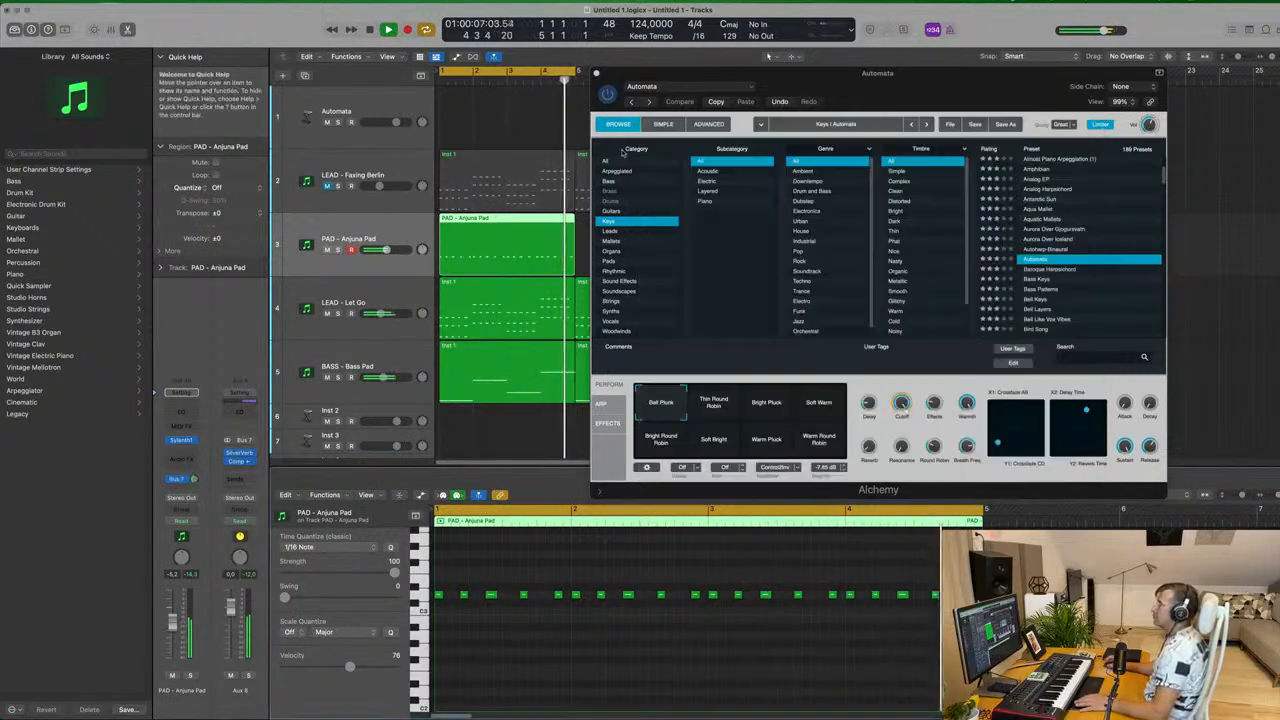
{"action": "left_click_drag", "start_coordinate": [830, 76], "coordinate": [810, 82]}
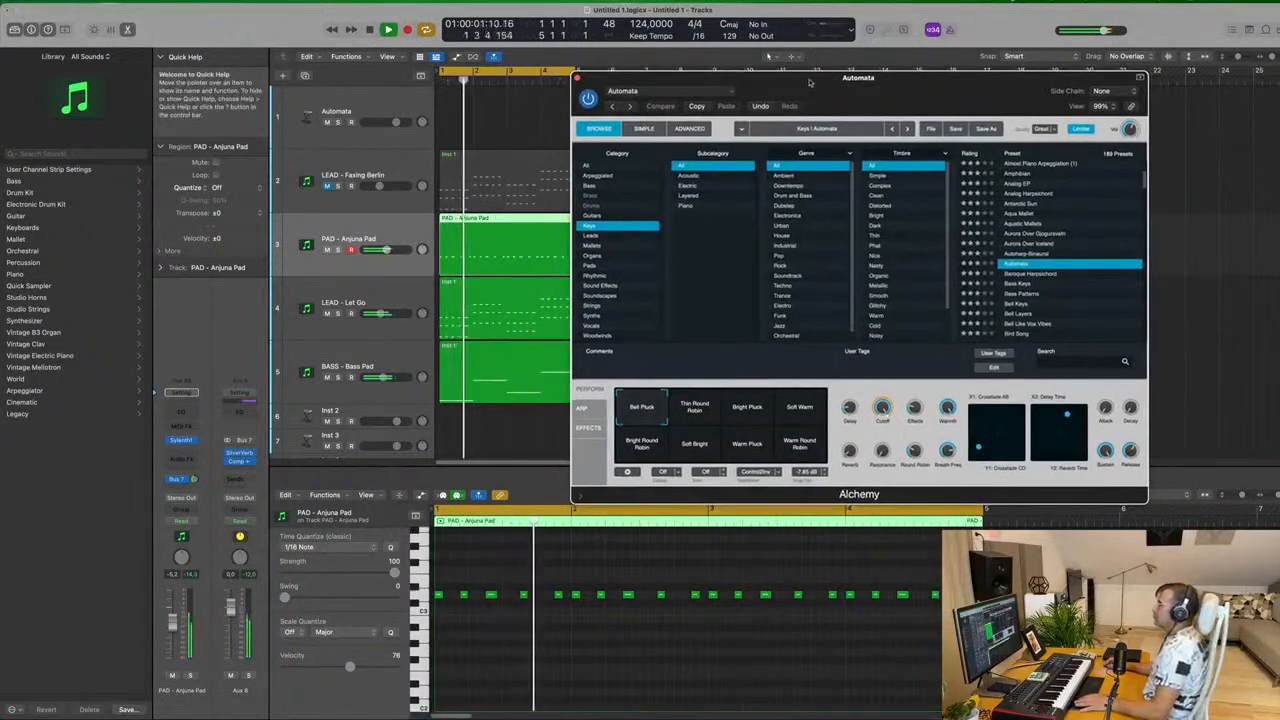
{"action": "left_click", "coordinate": [577, 78]}
{"action": "key", "text": "Return"}
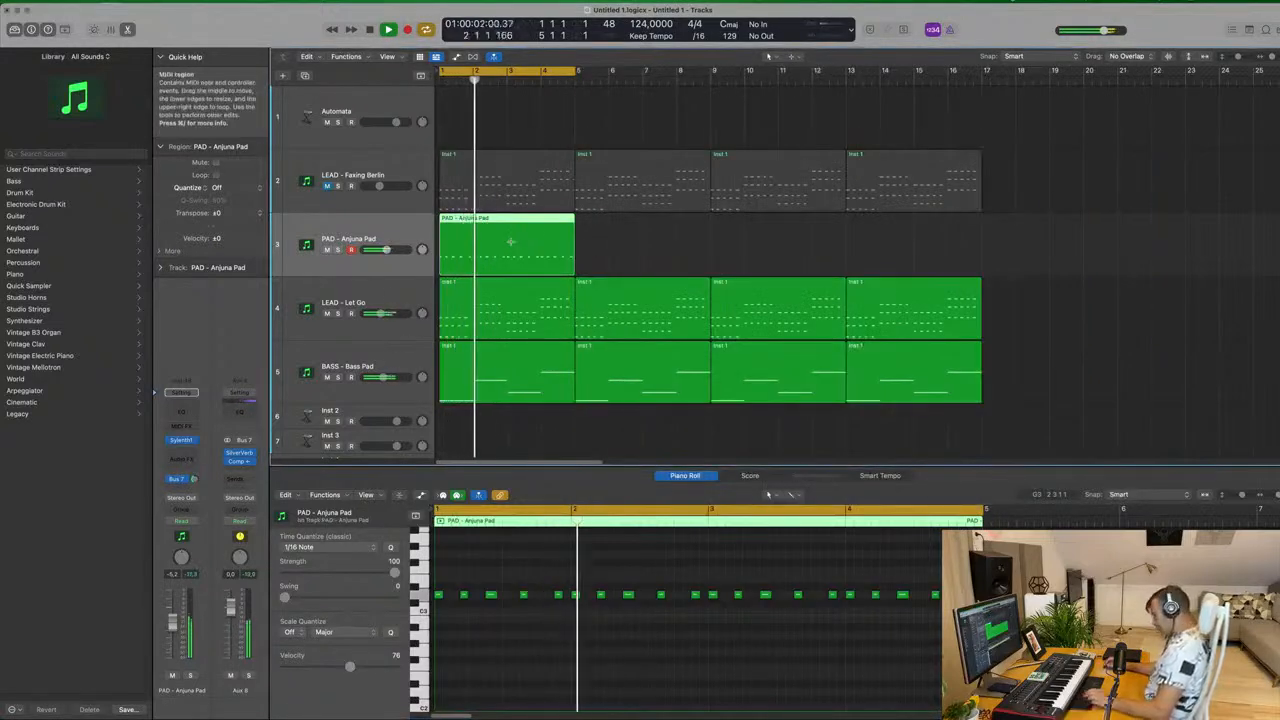
Repeat the PAD - Anjuna Pad region three times to fill 16 bars and mute the LEAD - Let Go track.
{"action": "key", "text": "super+r"}
{"action": "key", "text": "super+r"}
{"action": "key", "text": "super+r"}
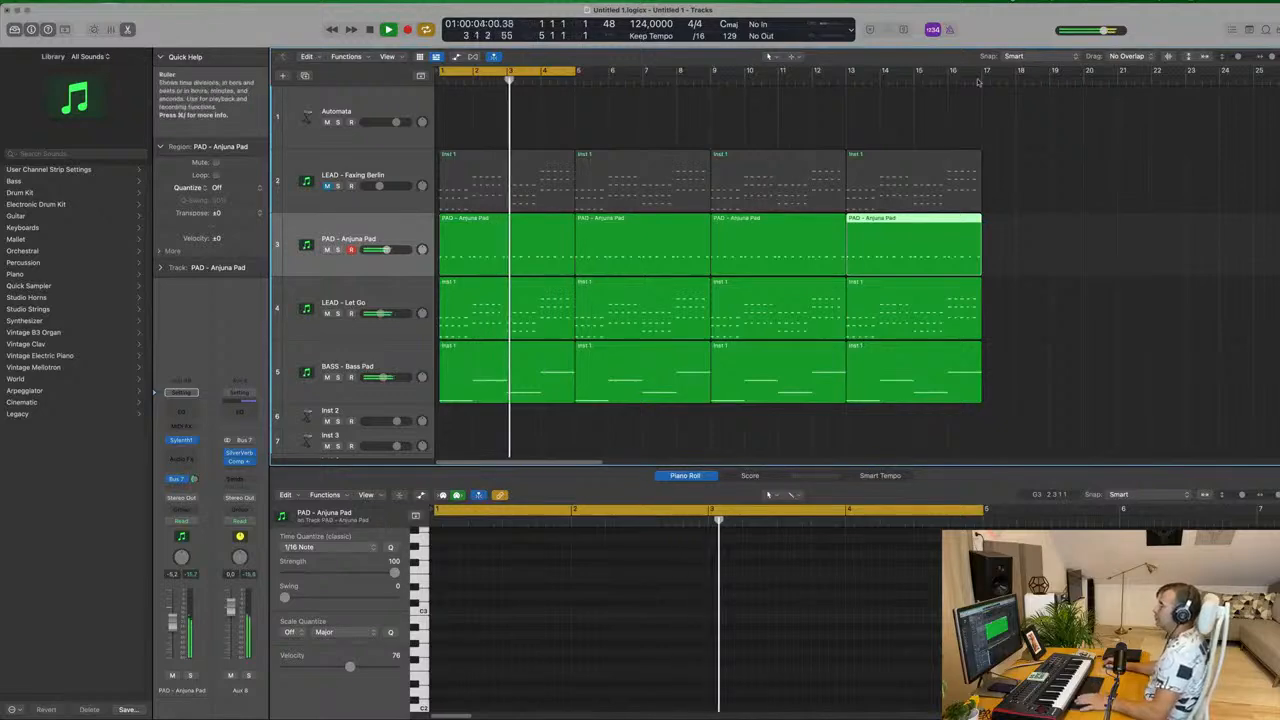
{"action": "left_click", "coordinate": [1016, 148]}
{"action": "key", "text": "super+Up"}
{"action": "key", "text": "super+Up"}
{"action": "key", "text": "super+Up"}
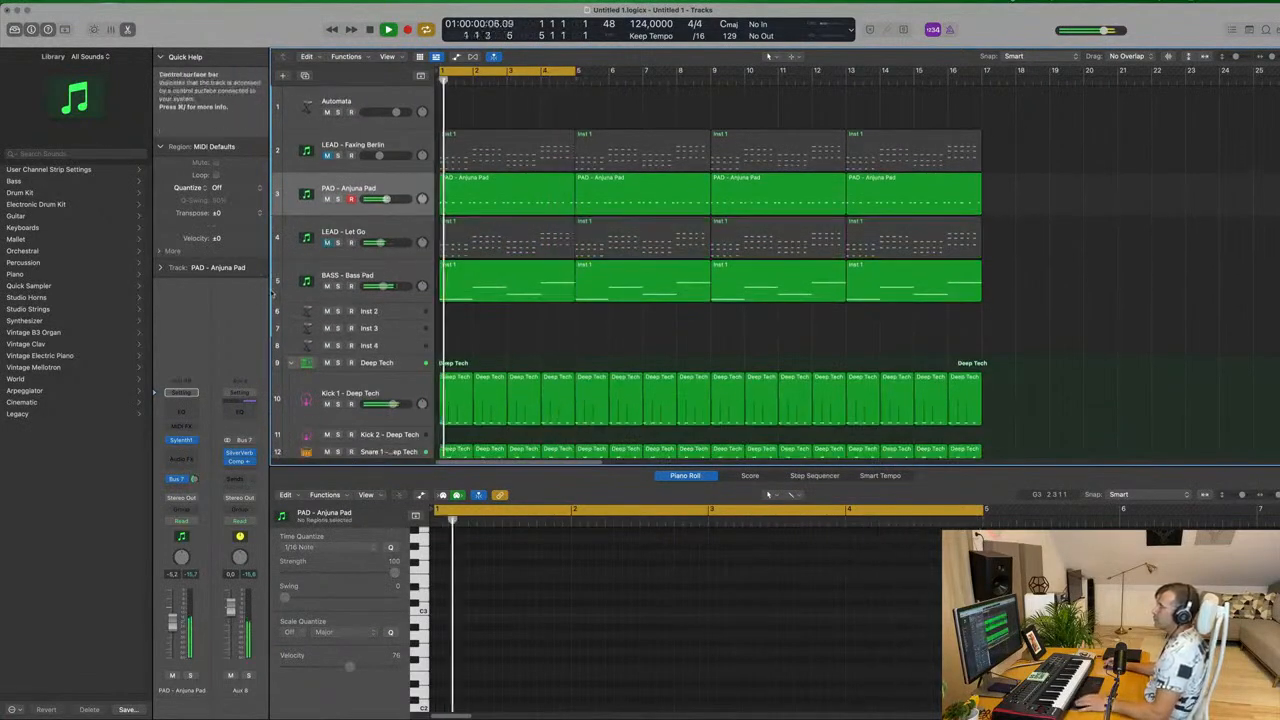
{"action": "left_click", "coordinate": [480, 195]}
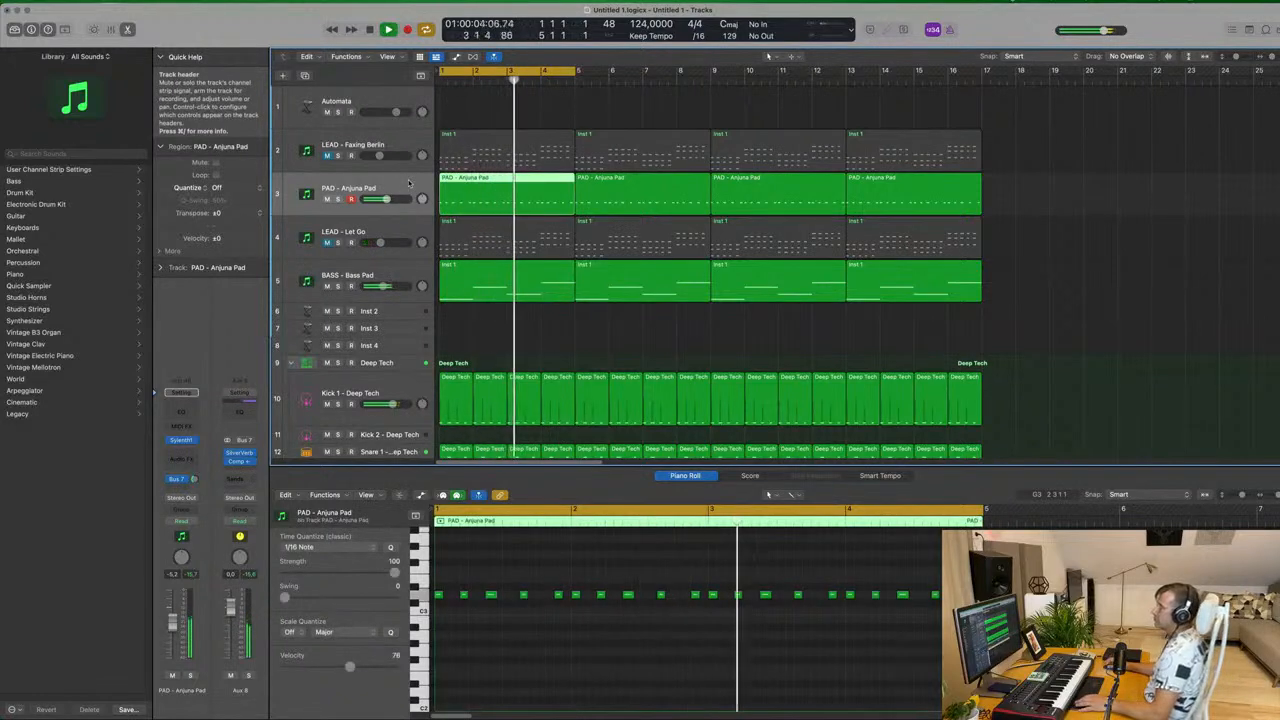
{"action": "scroll", "coordinate": [533, 300], "scroll_direction": "down", "scroll_amount": 2}
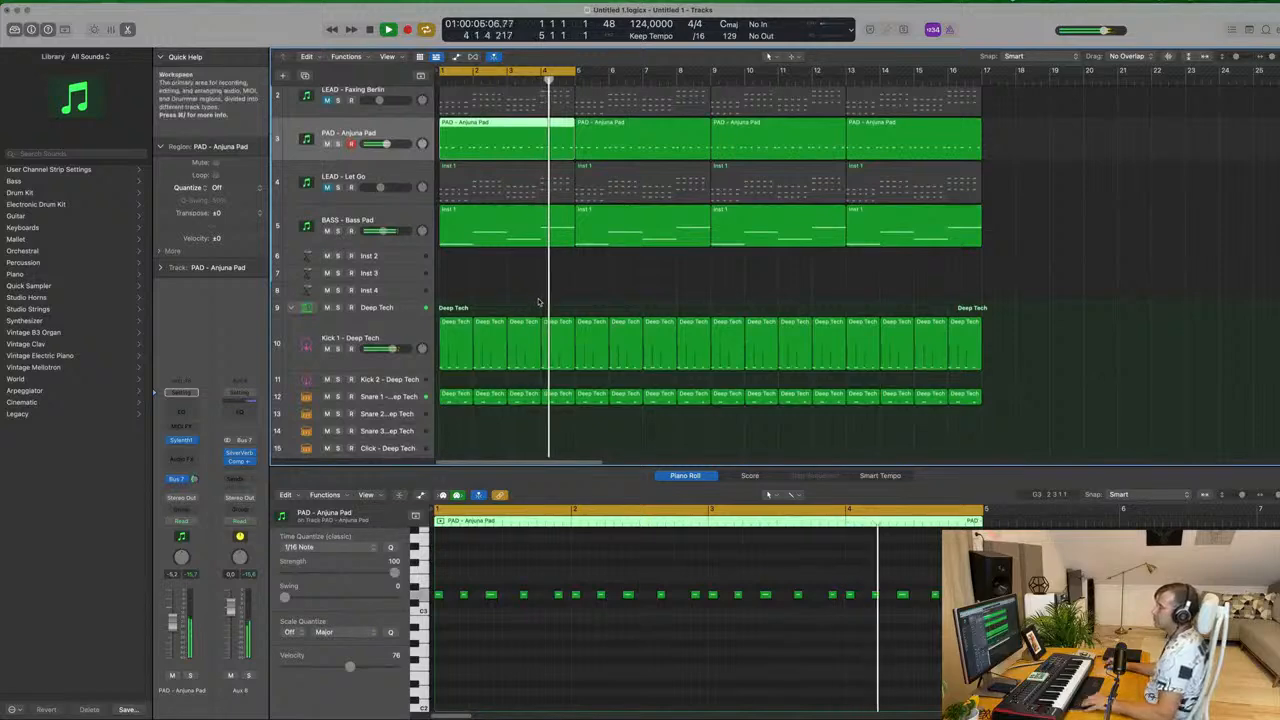
{"action": "scroll", "coordinate": [538, 300], "scroll_direction": "down", "scroll_amount": 2}
{"action": "scroll", "coordinate": [538, 297], "scroll_direction": "up", "scroll_amount": 4}
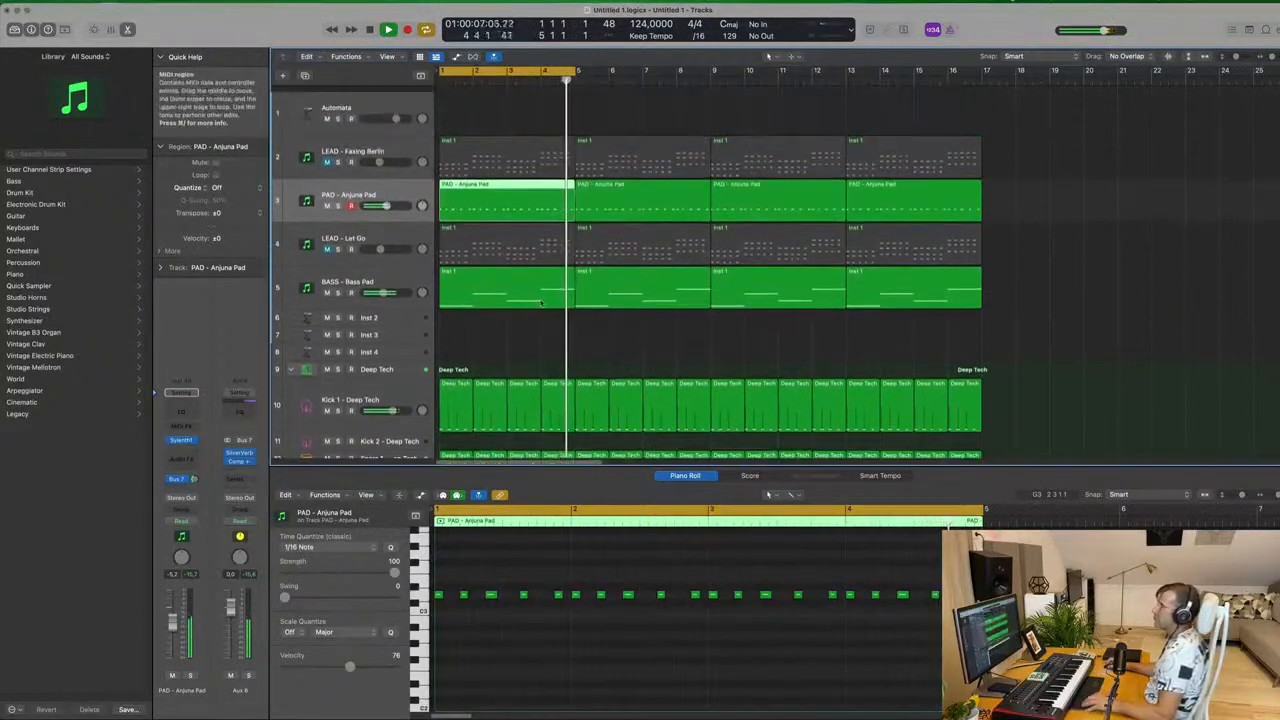
{"action": "left_click", "coordinate": [488, 110]}
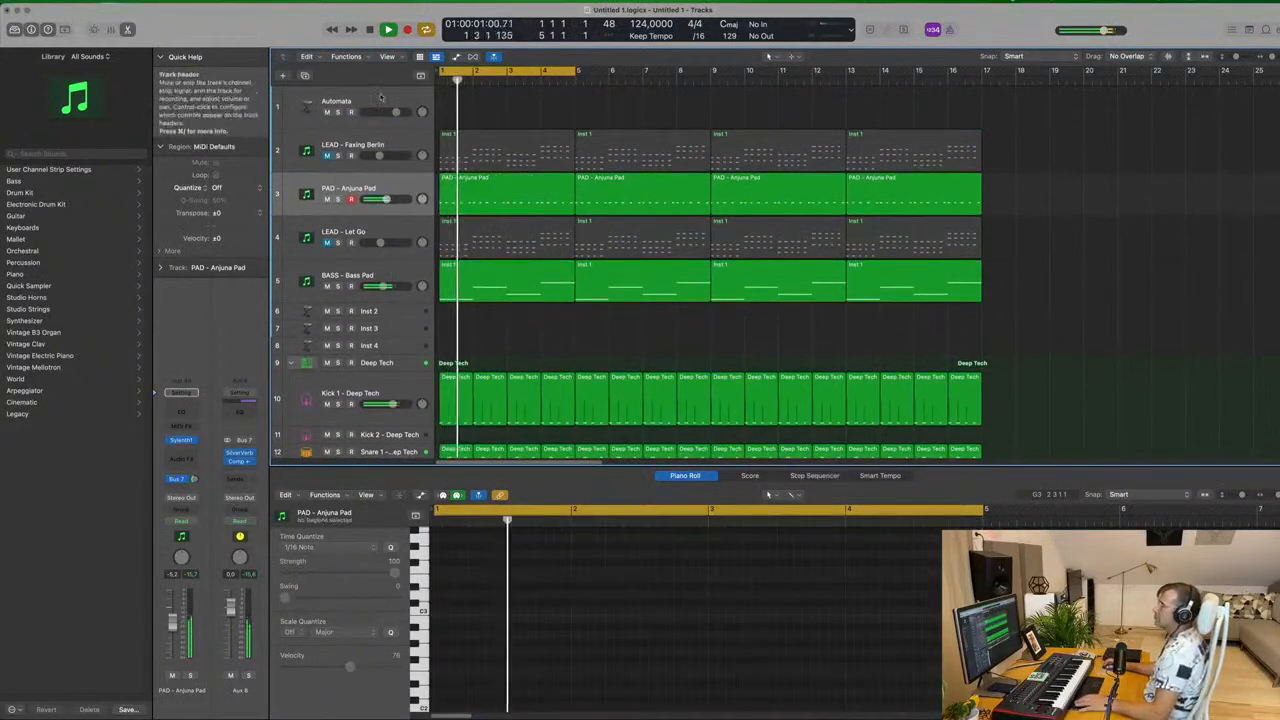
Adjust the Anjuna Pad track's Bus 7 send and the filter control cutoff in its Sylenth1 instrument.
{"action": "left_click", "coordinate": [410, 190]}
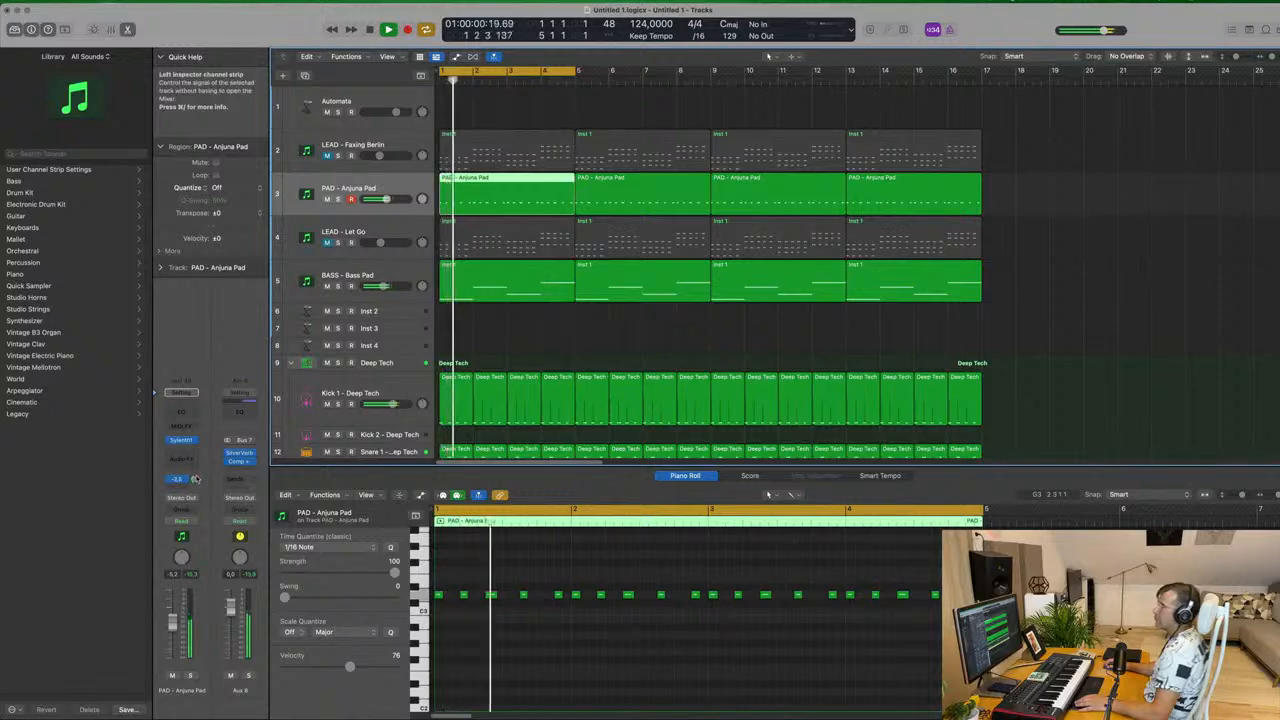
{"action": "left_click", "coordinate": [181, 440]}
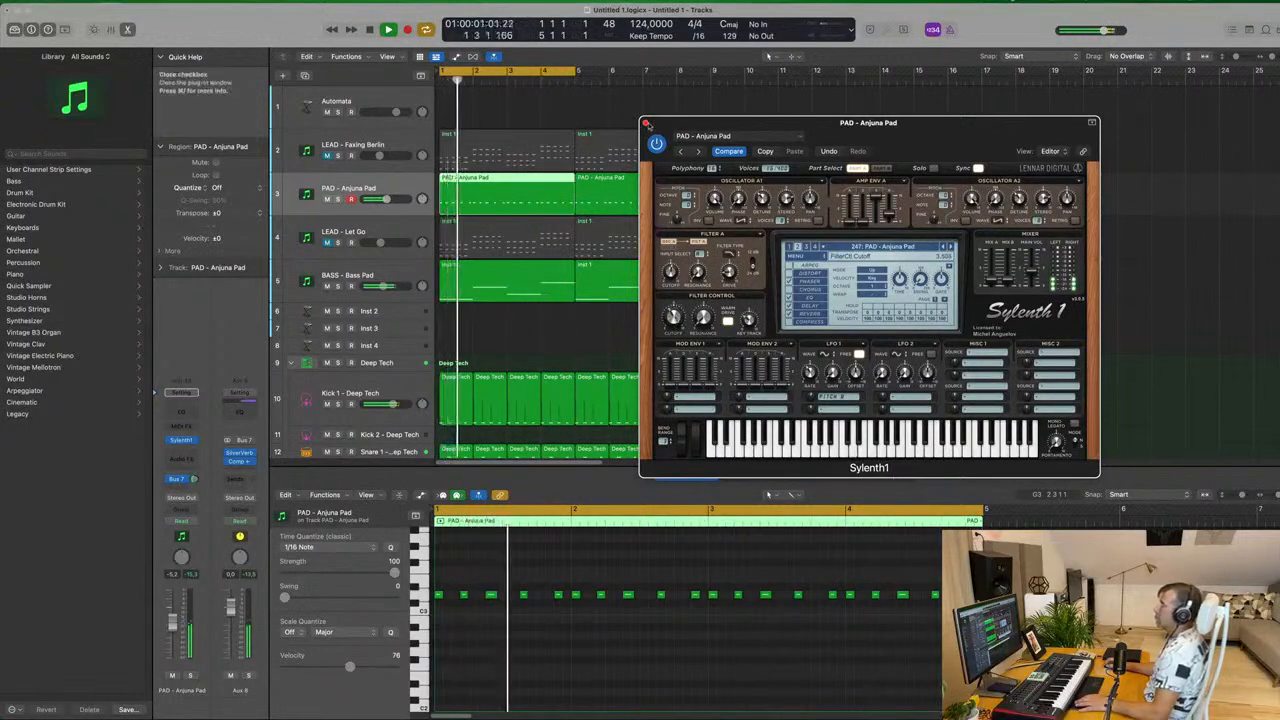
Close the PAD - Anjuna Pad instrument window, deselect its region and briefly solo the track.
{"action": "left_click", "coordinate": [646, 123]}
{"action": "left_click", "coordinate": [555, 114]}
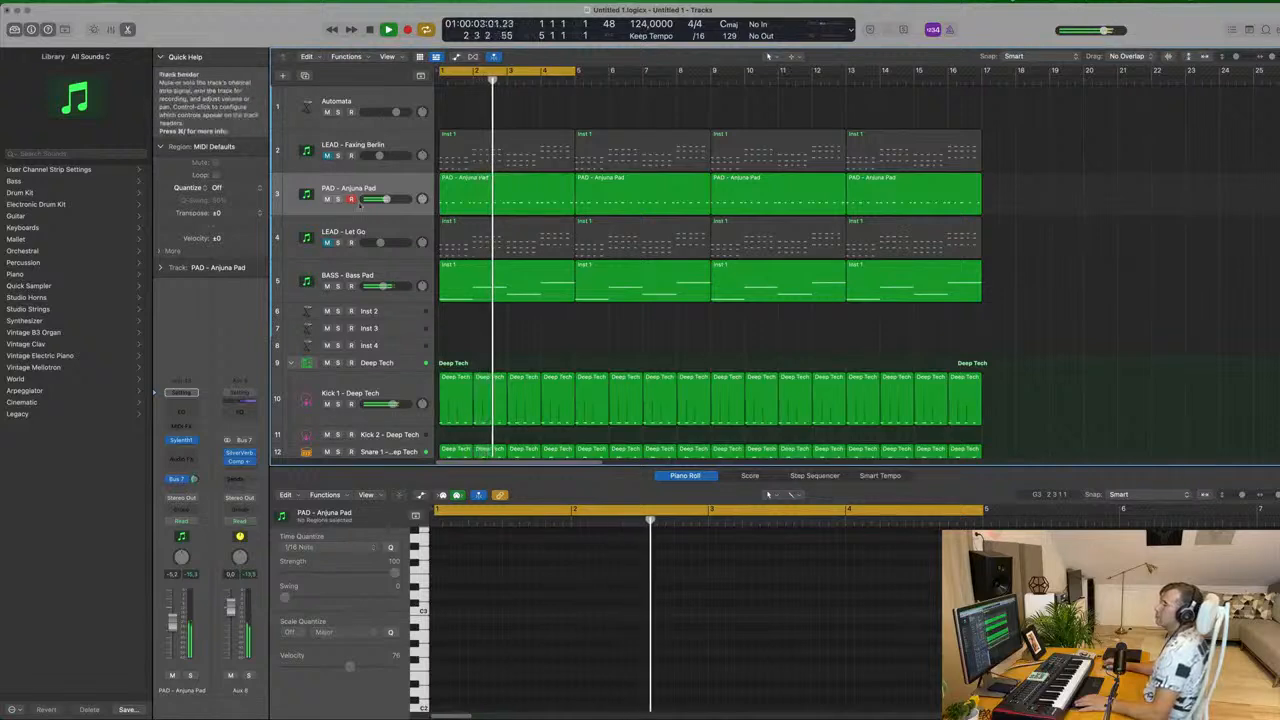
{"action": "left_click", "coordinate": [337, 199]}
{"action": "left_click", "coordinate": [337, 199]}
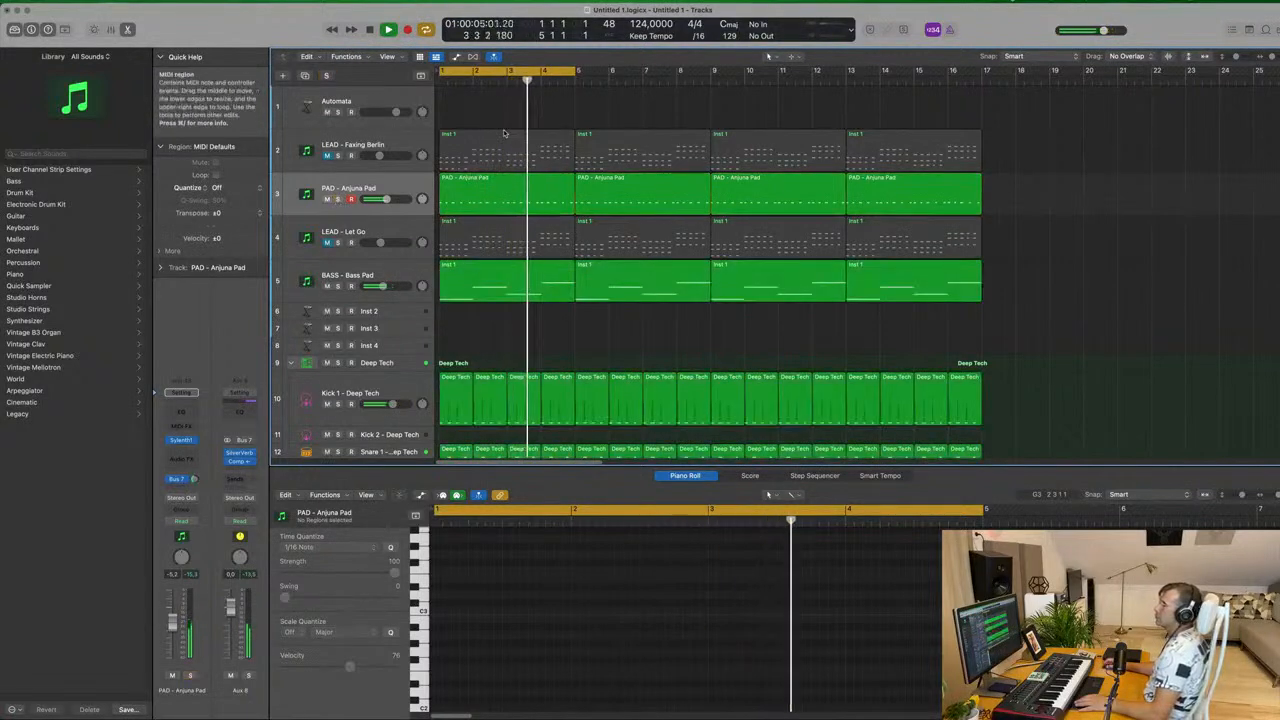
Briefly audition the LEAD - Faxing Berlin track, mute it again and unmute the LEAD - Let Go track.
{"action": "left_click", "coordinate": [326, 156]}
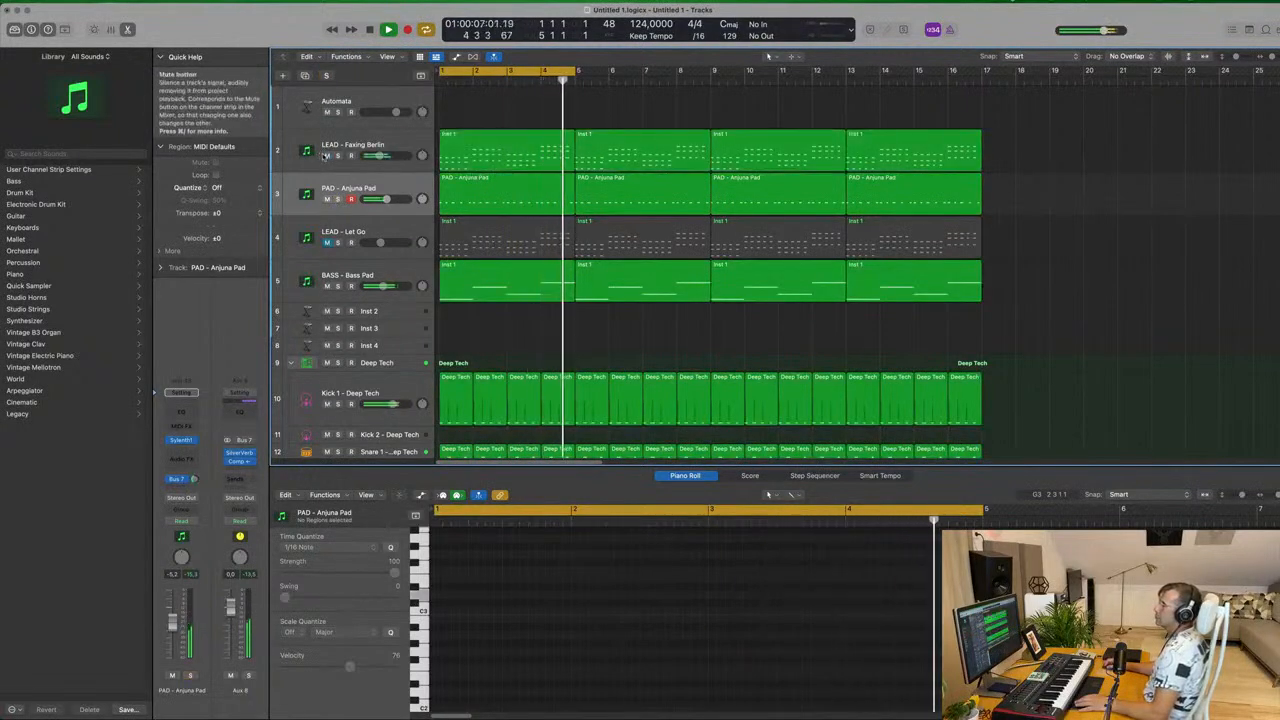
{"action": "left_click", "coordinate": [326, 156]}
{"action": "left_click", "coordinate": [326, 243]}
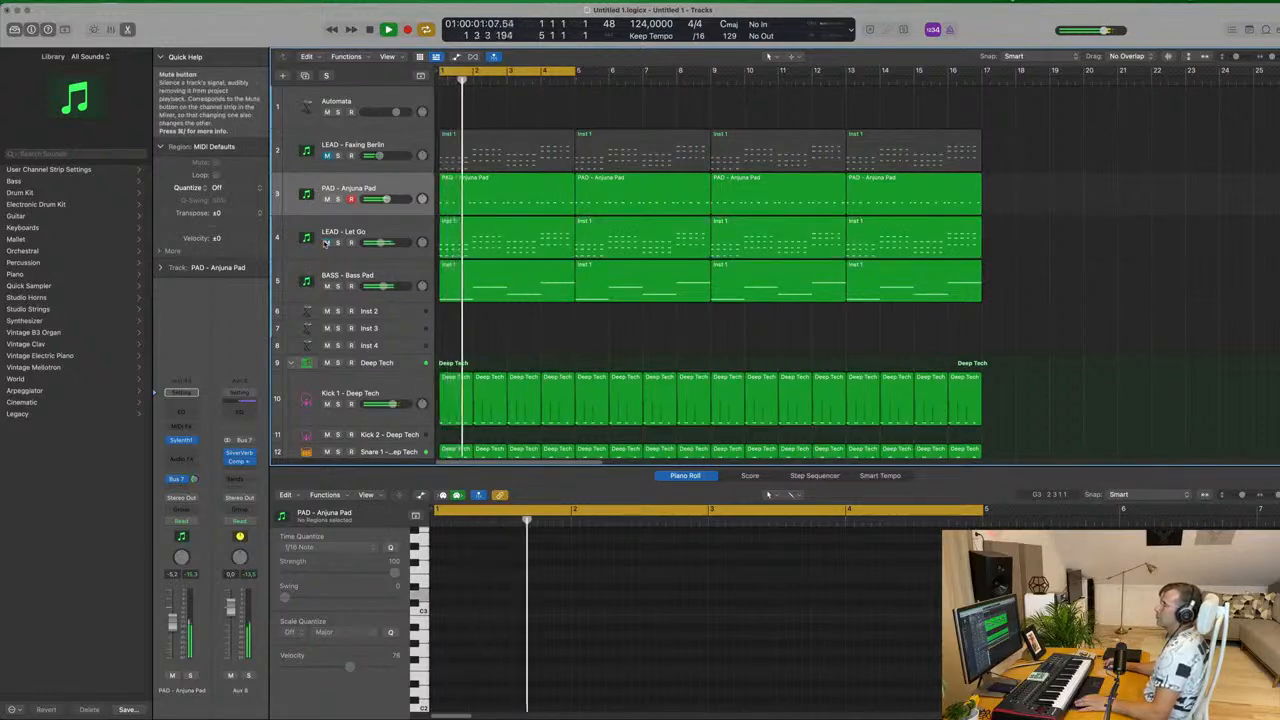
Select the LEAD - Let Go track and check its Sylenth1 instrument settings, closing the plug-in window when done.
{"action": "left_click", "coordinate": [419, 233]}
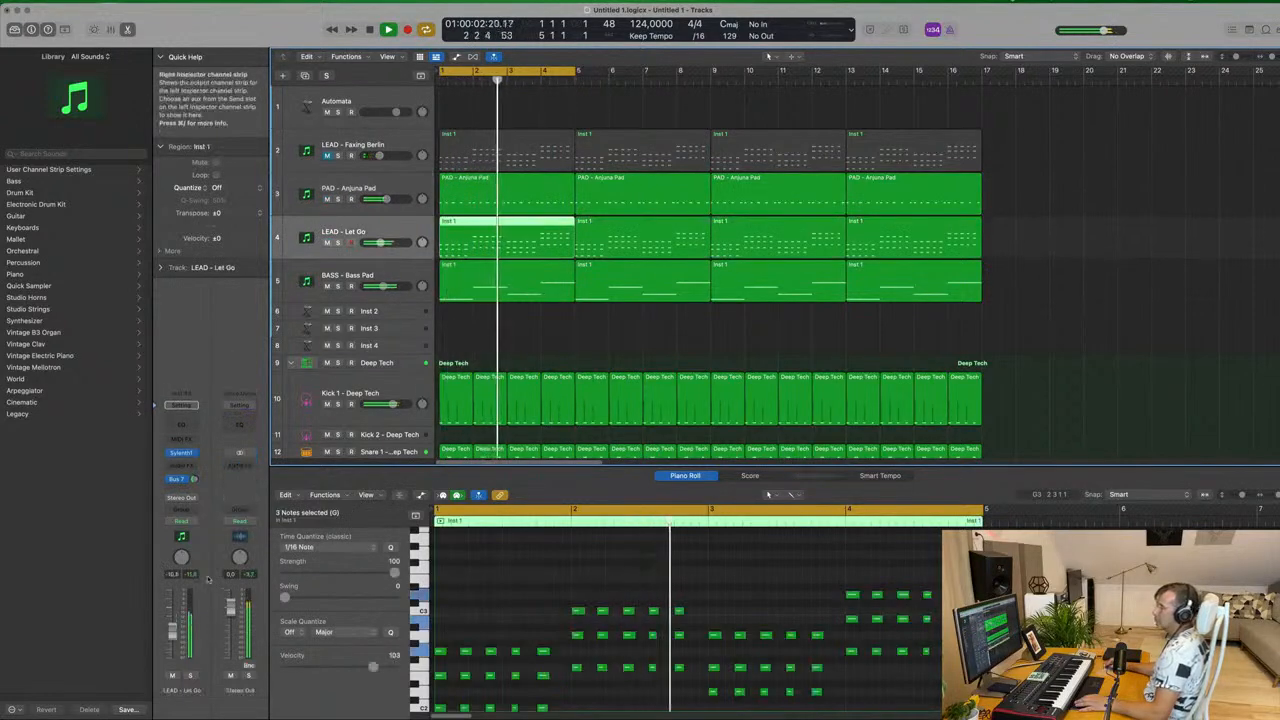
{"action": "left_click", "coordinate": [181, 453]}
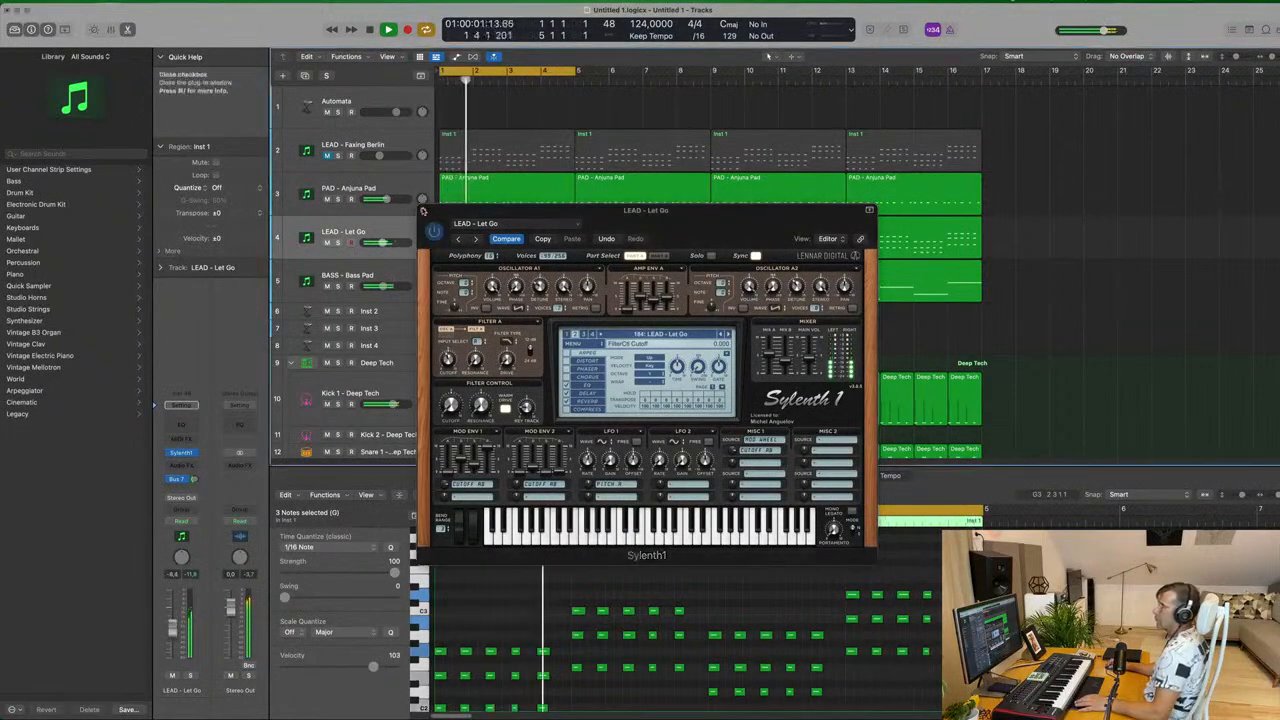
{"action": "left_click", "coordinate": [423, 210]}
{"action": "key", "text": "super+Left"}
{"action": "key", "text": "super+Left"}
{"action": "key", "text": "super+Left"}
{"action": "left_click", "coordinate": [855, 175]}
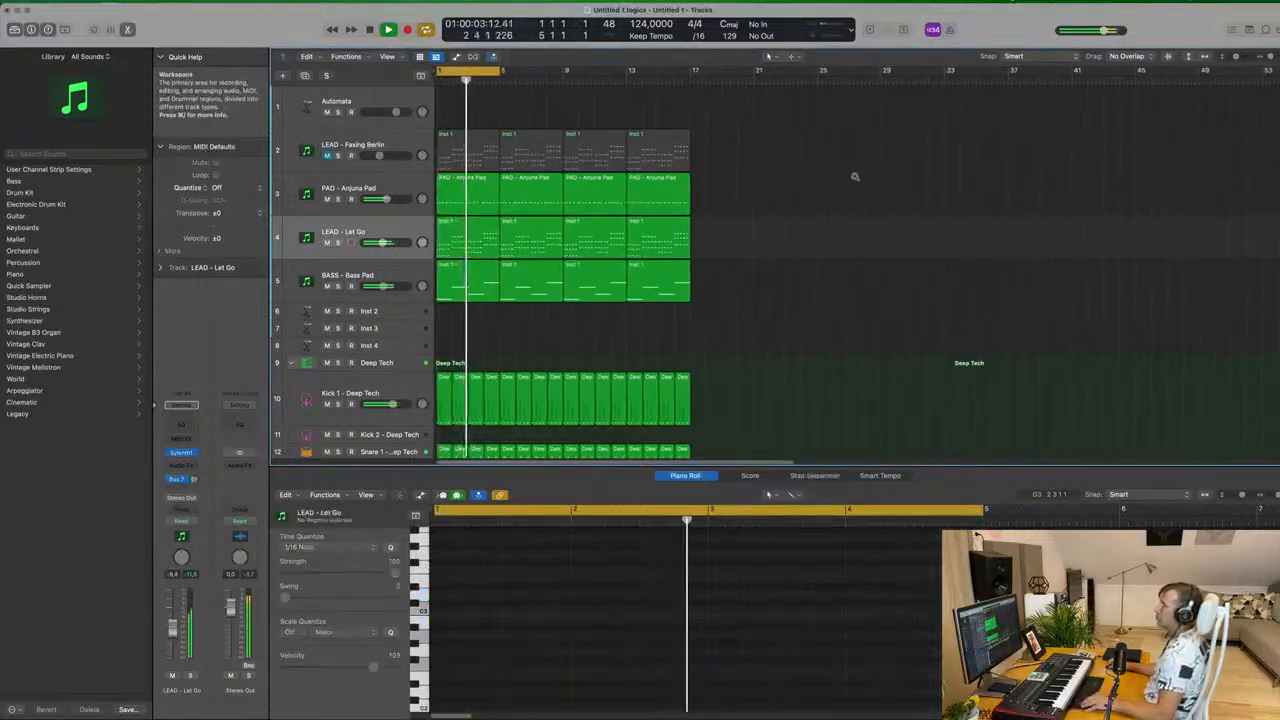
{"action": "key", "text": "super+Right"}
{"action": "key", "text": "super+Right"}
{"action": "key", "text": "super+Right"}
{"action": "key", "text": "super+Right"}
{"action": "key", "text": "super+Right"}
{"action": "key", "text": "super+Right"}
{"action": "key", "text": "super+Right"}
{"action": "key", "text": "super+Left"}
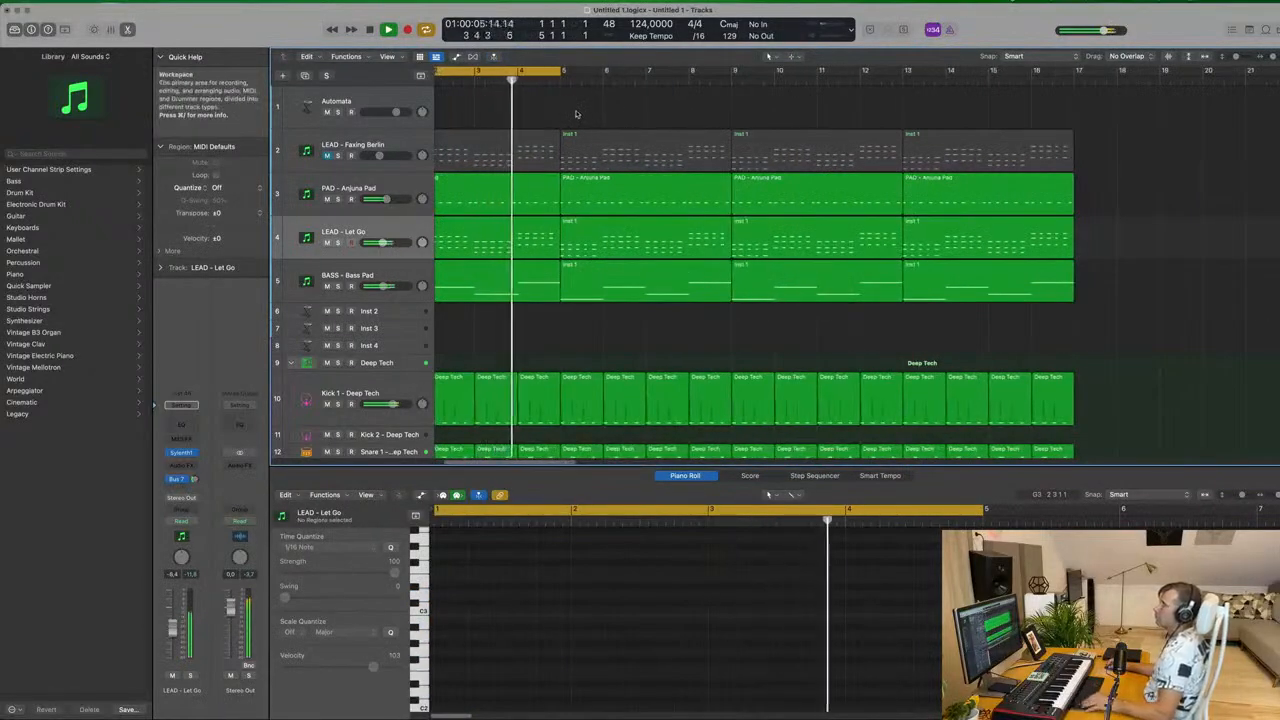
{"action": "key", "text": "super+Left"}
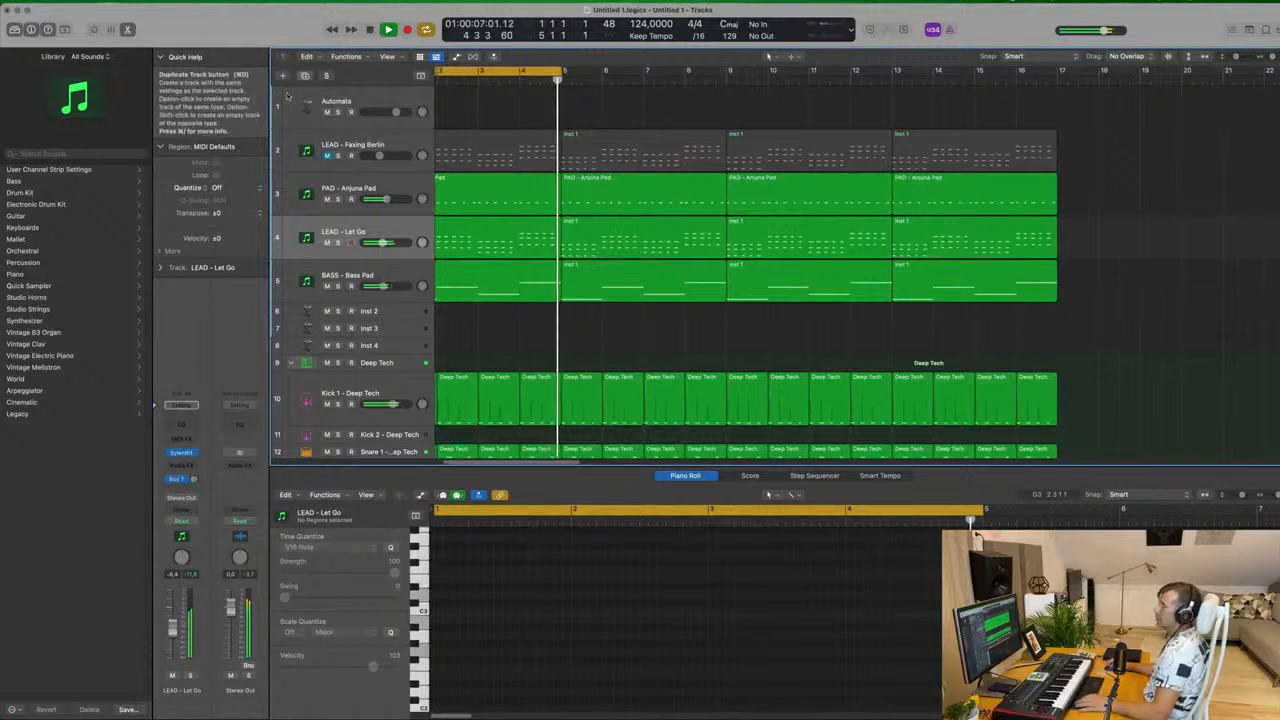
Duplicate the LEAD - Let Go track and load the Yamaha Grand Piano patch on the new track.
{"action": "key", "text": "super+d"}
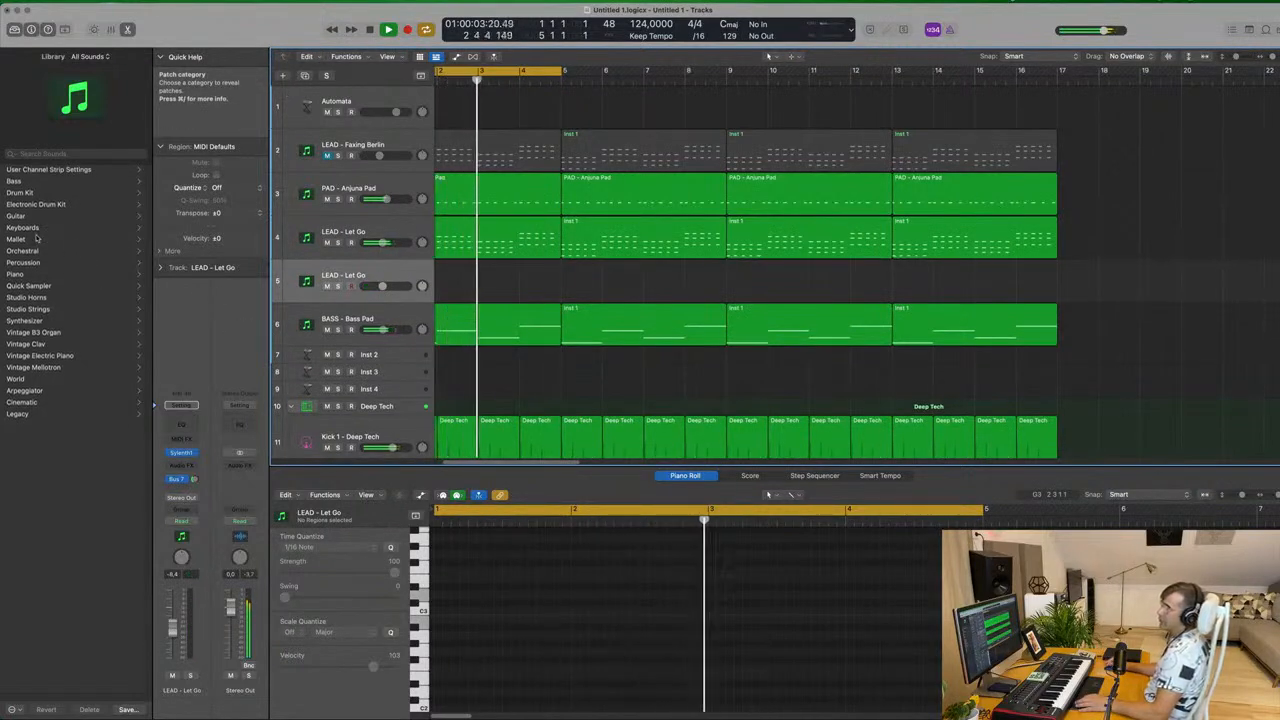
{"action": "left_click", "coordinate": [16, 274]}
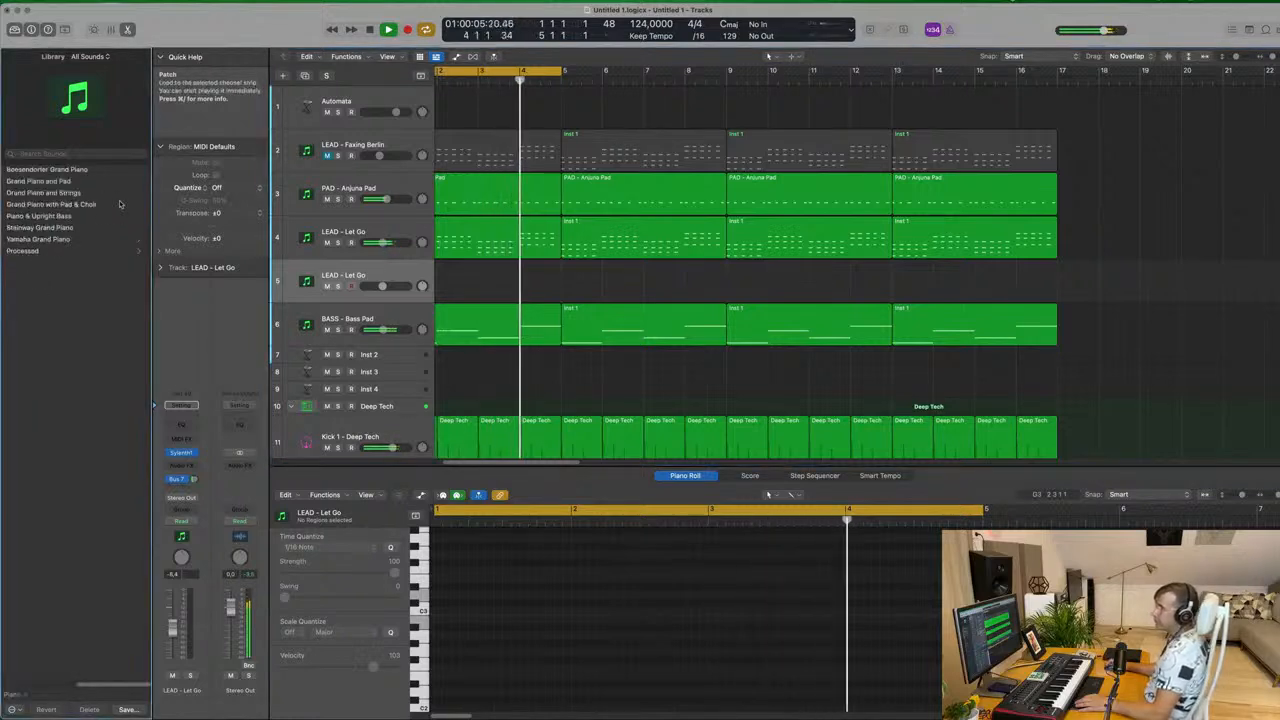
{"action": "left_click", "coordinate": [36, 240]}
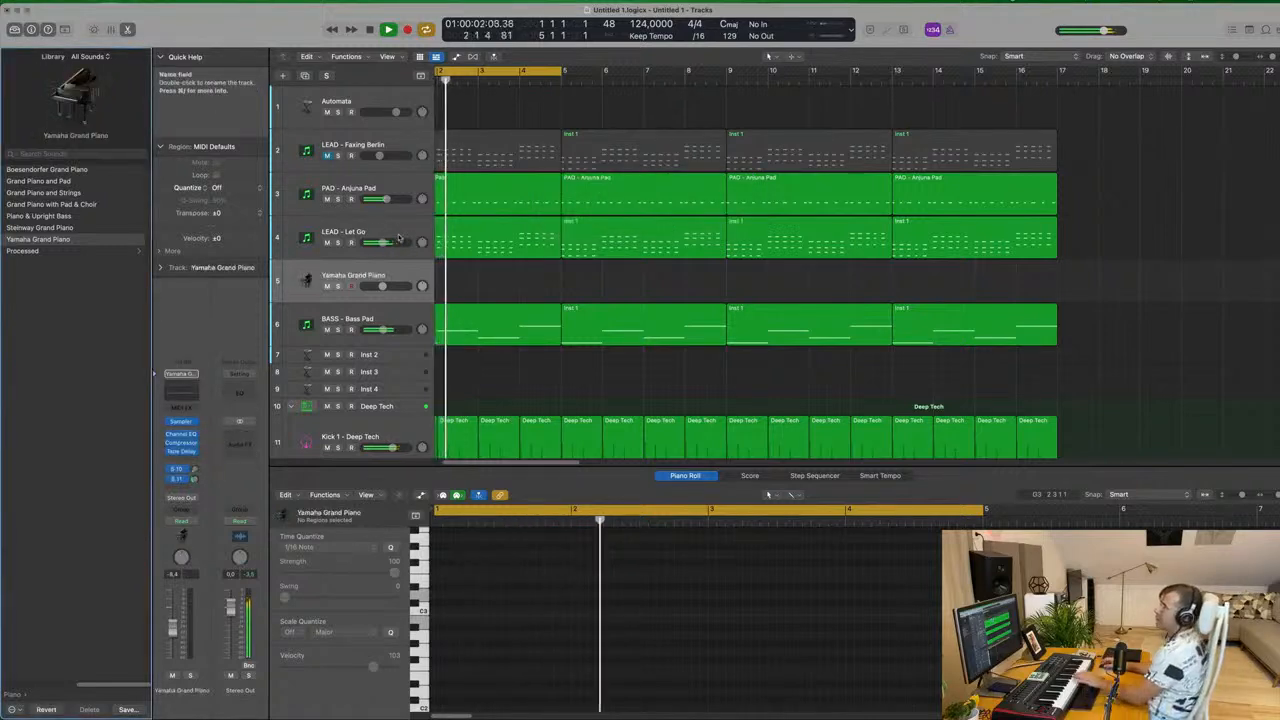
Reroute the piano track's Bus 10 send to Bus 7 and adjust its send level.
{"action": "left_click", "coordinate": [183, 468]}
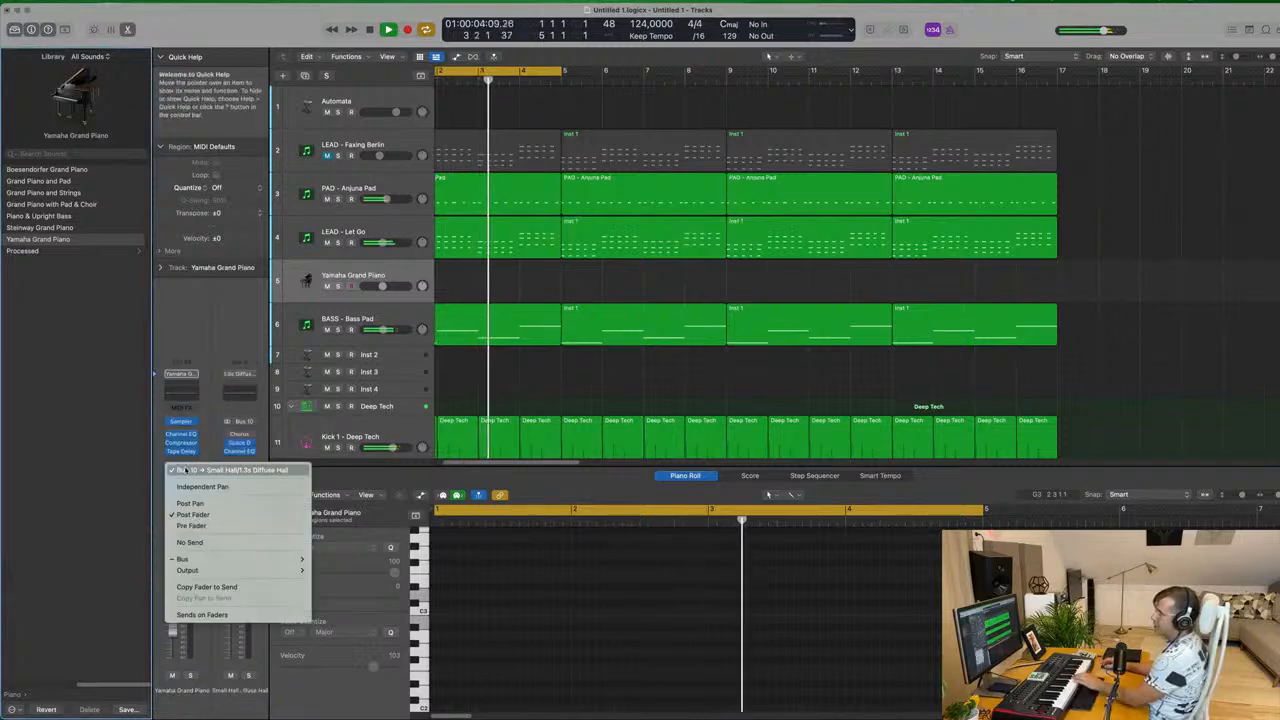
{"action": "mouse_move", "coordinate": [206, 563]}
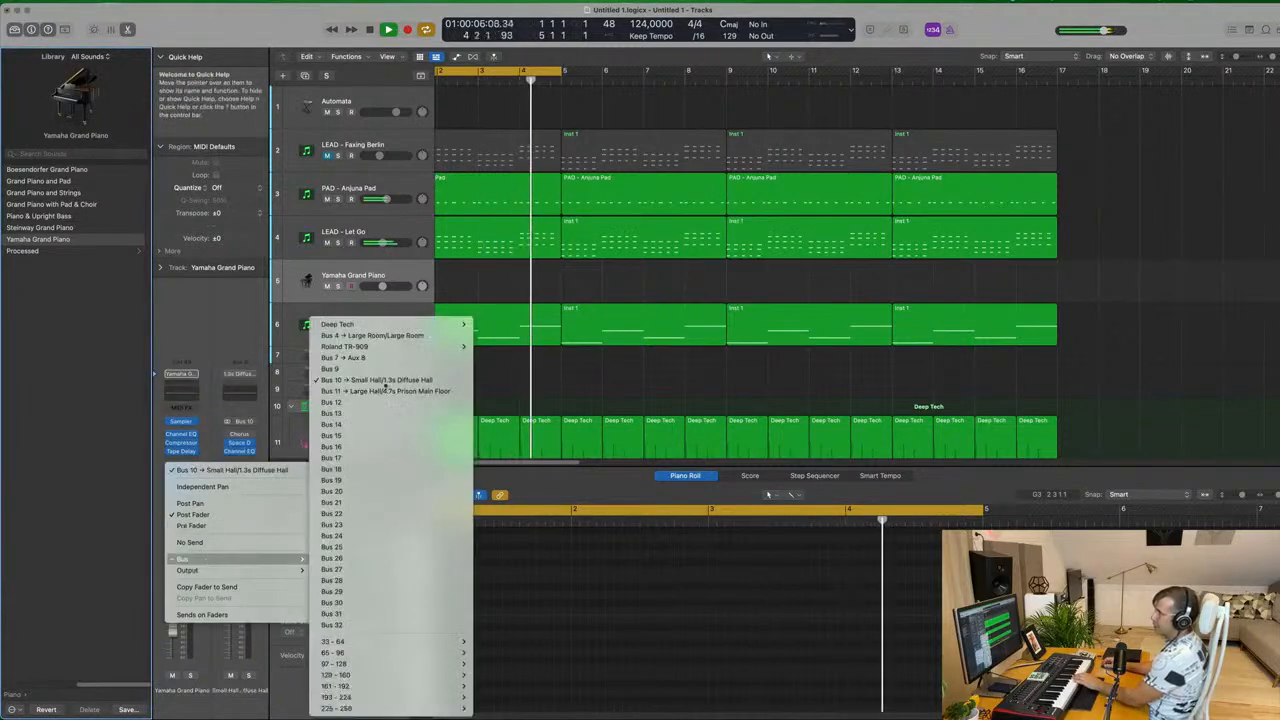
{"action": "left_click", "coordinate": [408, 358]}
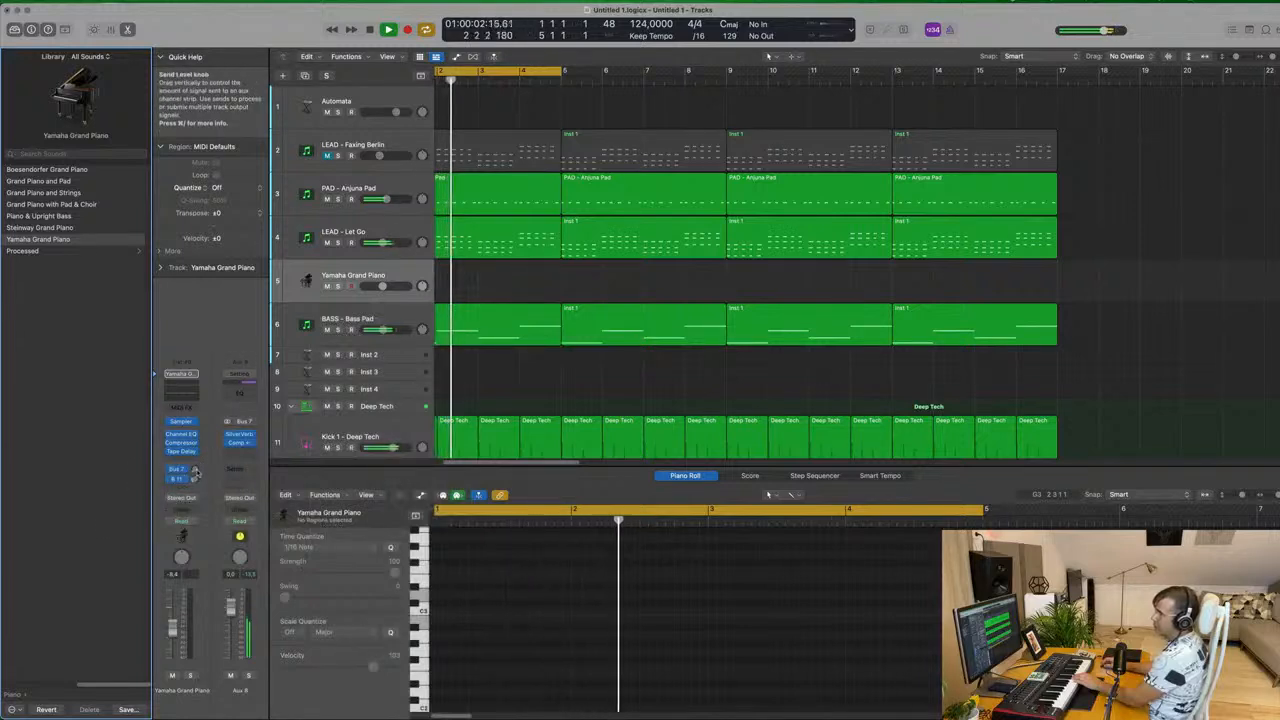
{"action": "left_click_drag", "start_coordinate": [195, 469], "coordinate": [200, 469]}
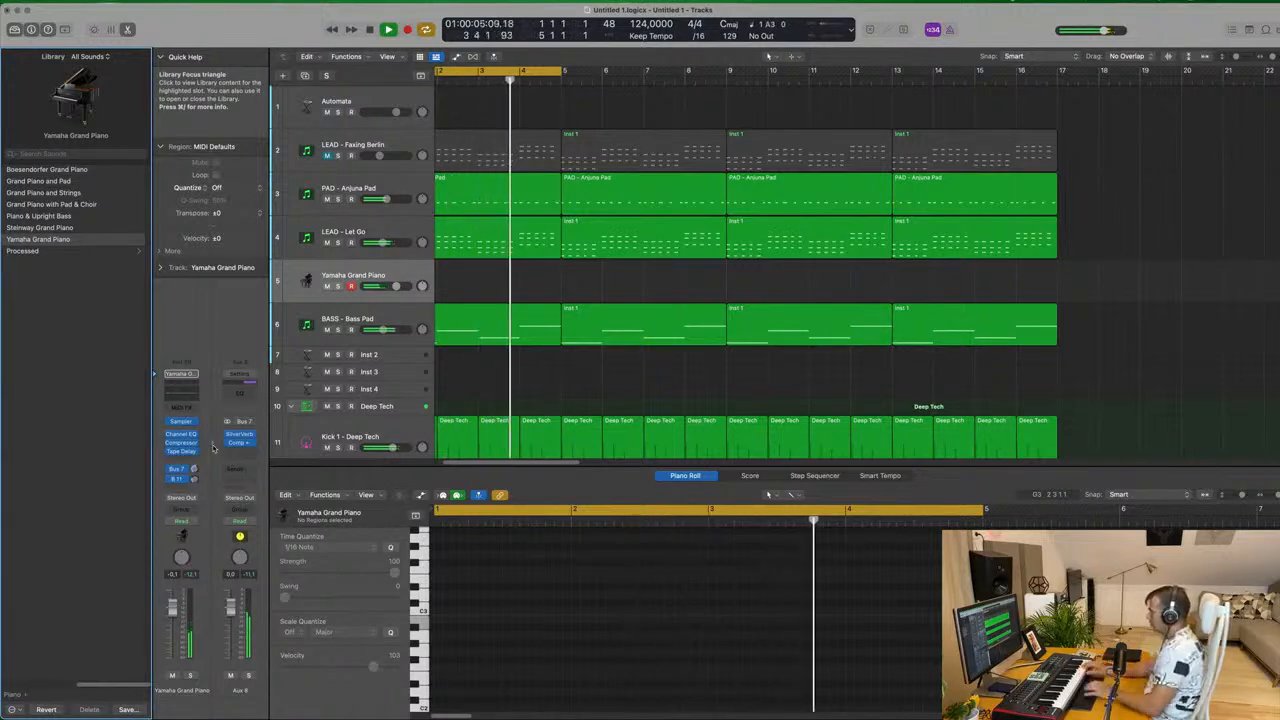
Show track automation and extend the cycle range to bar 17.
{"action": "key", "text": "a"}
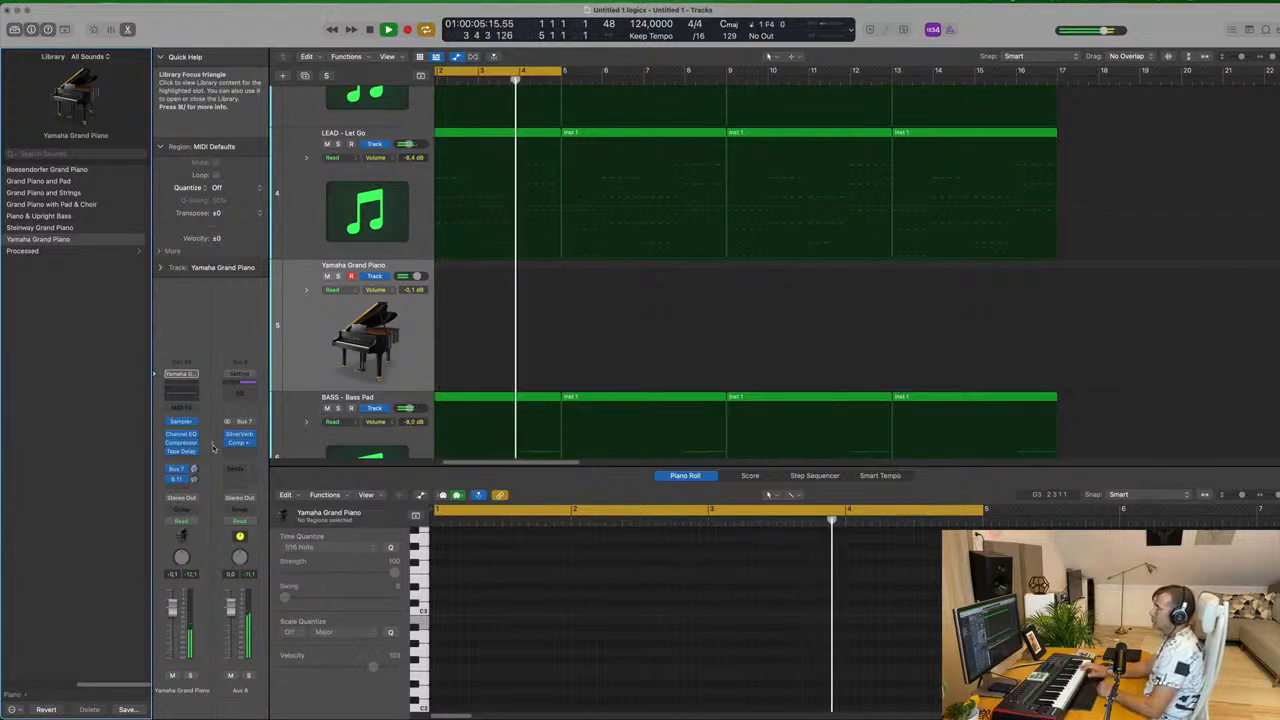
{"action": "scroll", "coordinate": [620, 290], "scroll_direction": "up", "scroll_amount": 5}
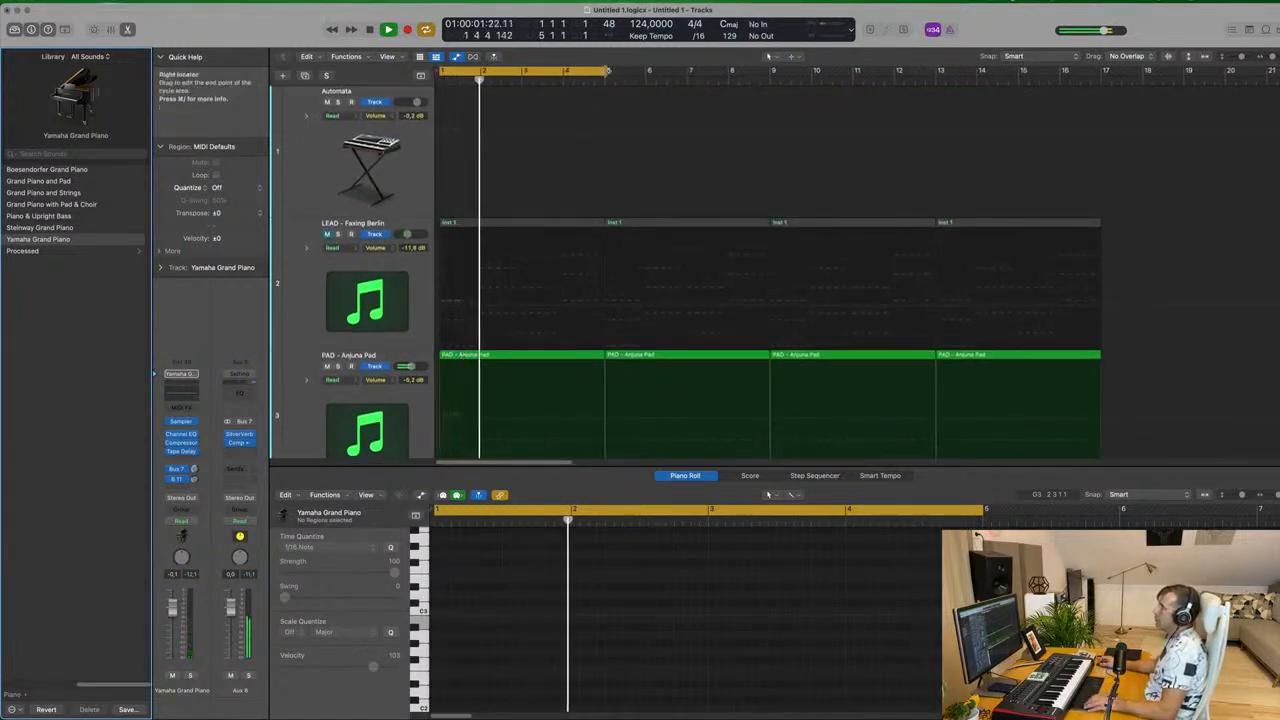
{"action": "left_click_drag", "start_coordinate": [607, 72], "coordinate": [1101, 95]}
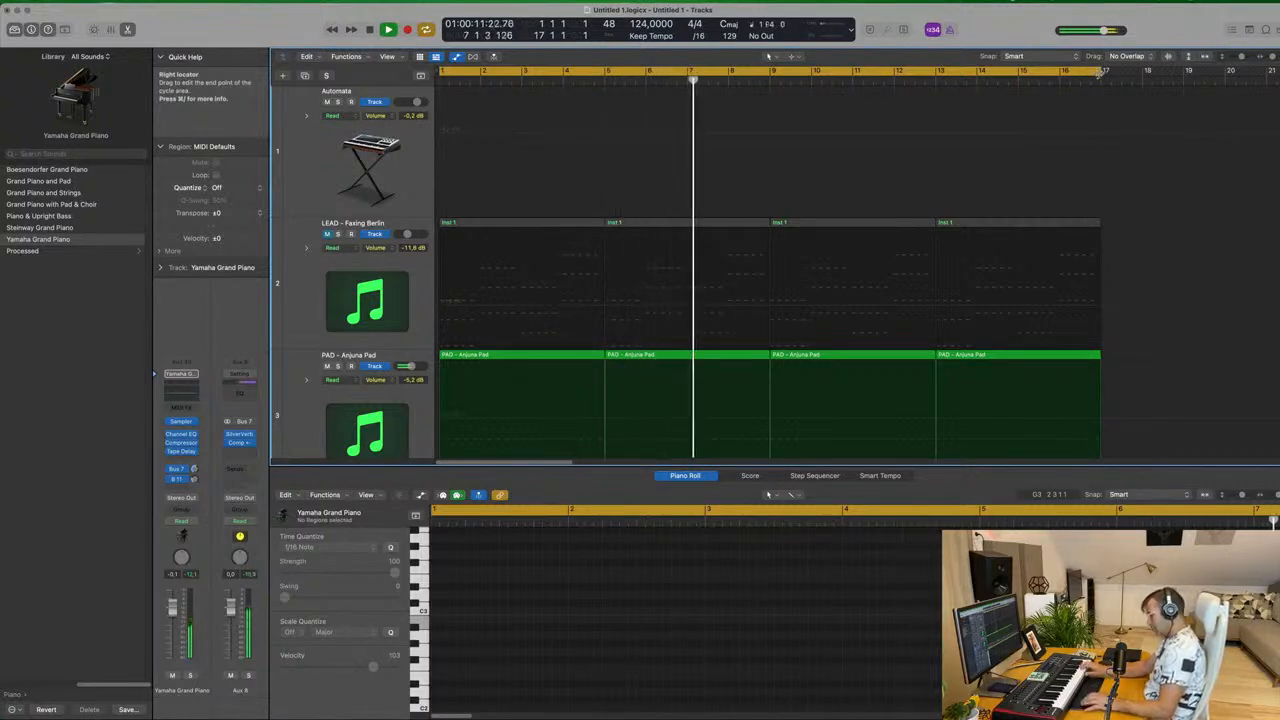
Record a melody on the Yamaha Grand Piano track and move the recorded region to the start of bar 1.
{"action": "key", "text": "r"}
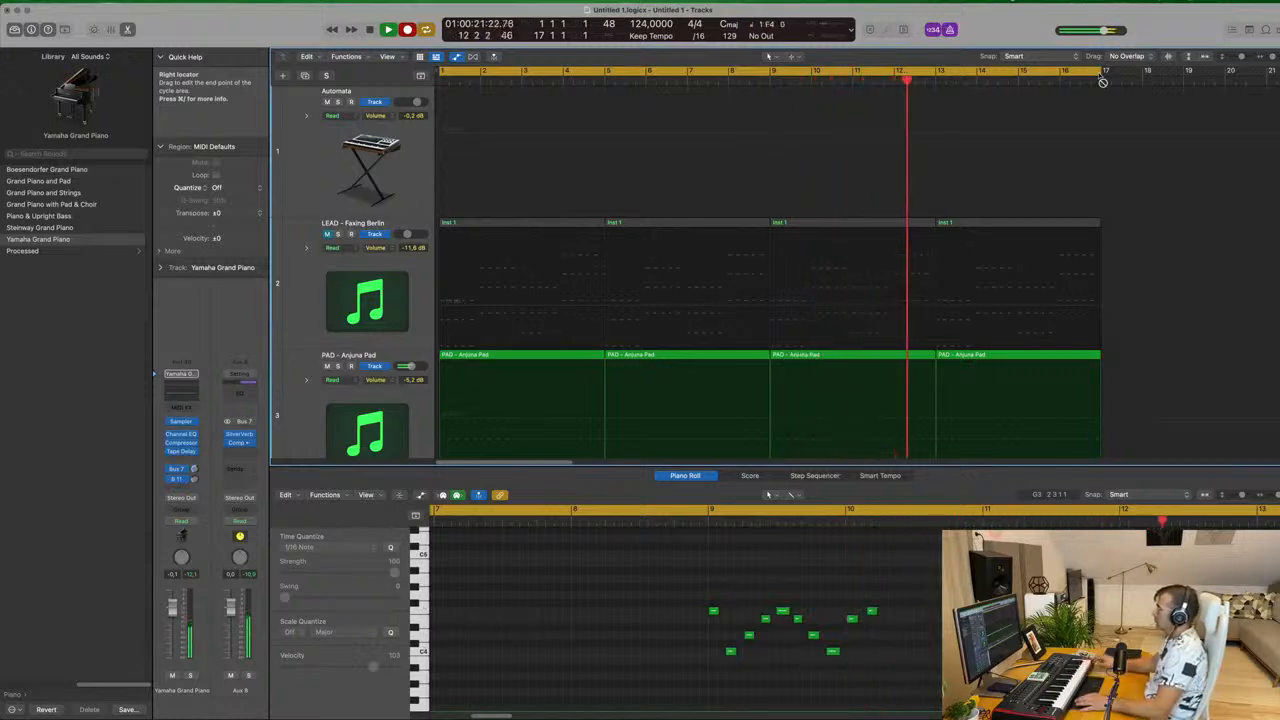
{"action": "key", "text": "space"}
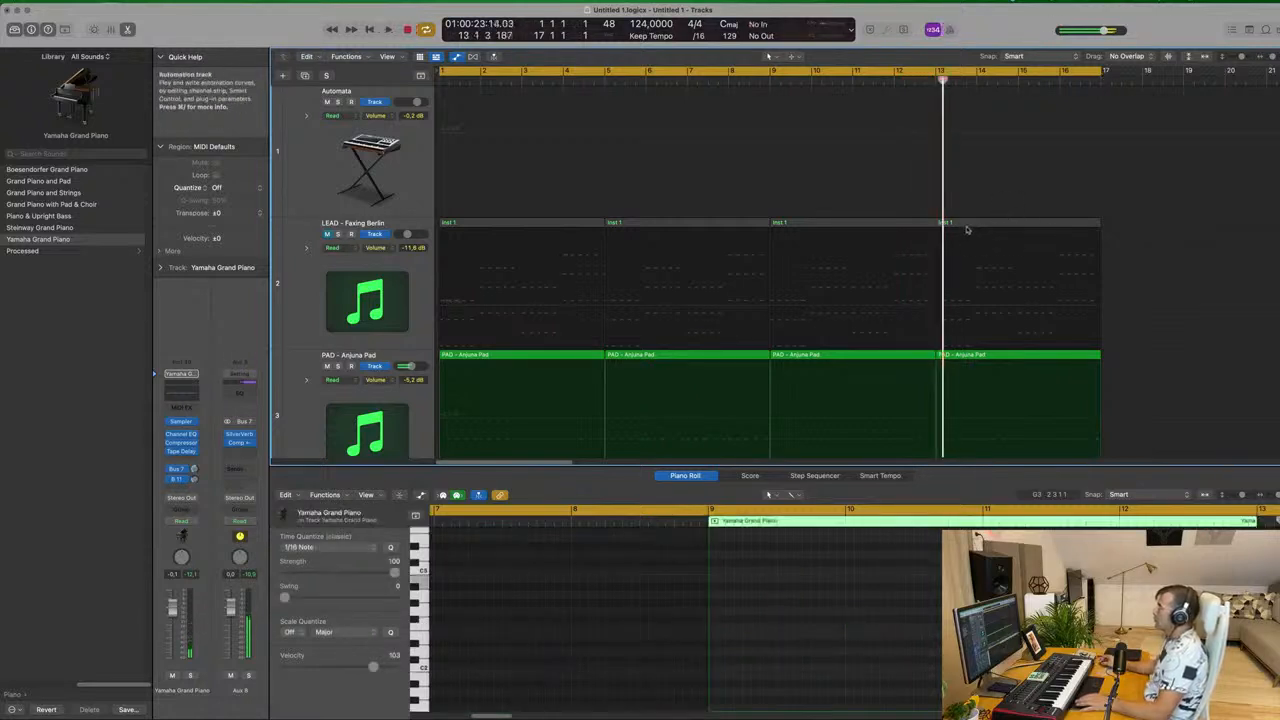
{"action": "scroll", "coordinate": [968, 226], "scroll_direction": "down", "scroll_amount": 4}
{"action": "scroll", "coordinate": [968, 226], "scroll_direction": "down", "scroll_amount": 2}
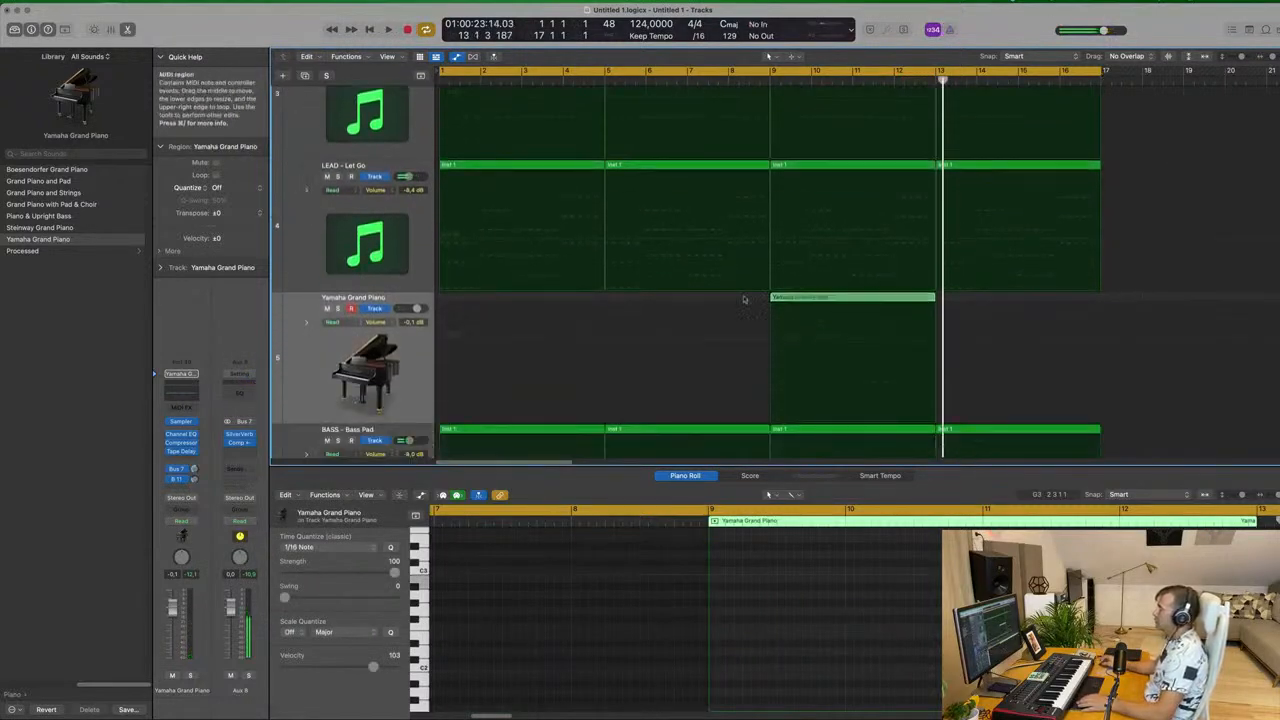
{"action": "left_click_drag", "start_coordinate": [849, 299], "coordinate": [519, 299]}
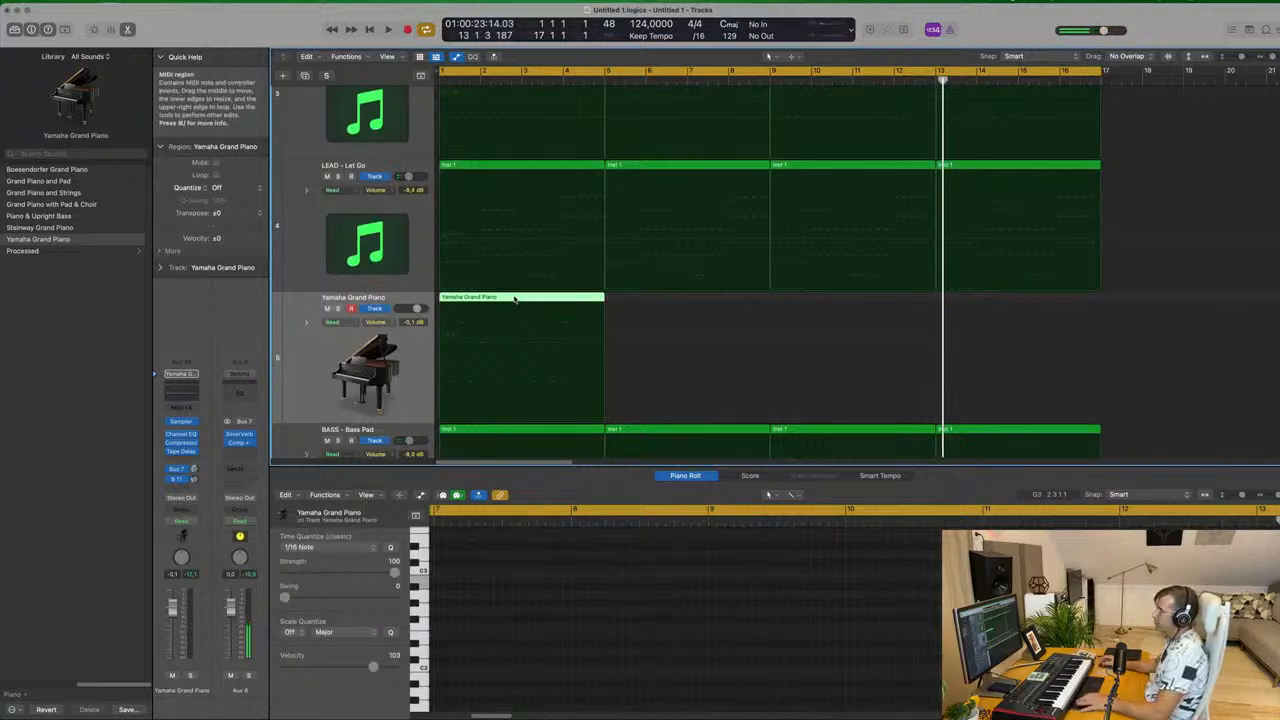
Open the recorded piano region in the Piano Roll and play it from the start.
{"action": "key", "text": "e"}
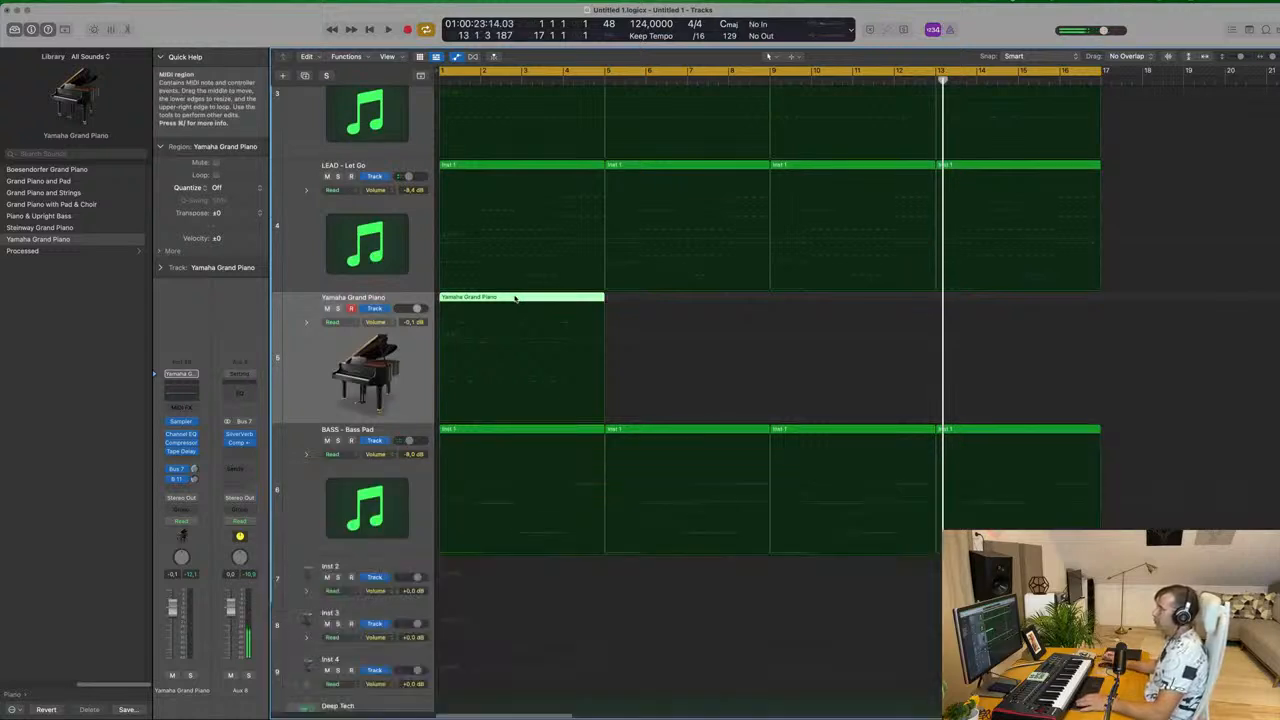
{"action": "double_click", "coordinate": [545, 299]}
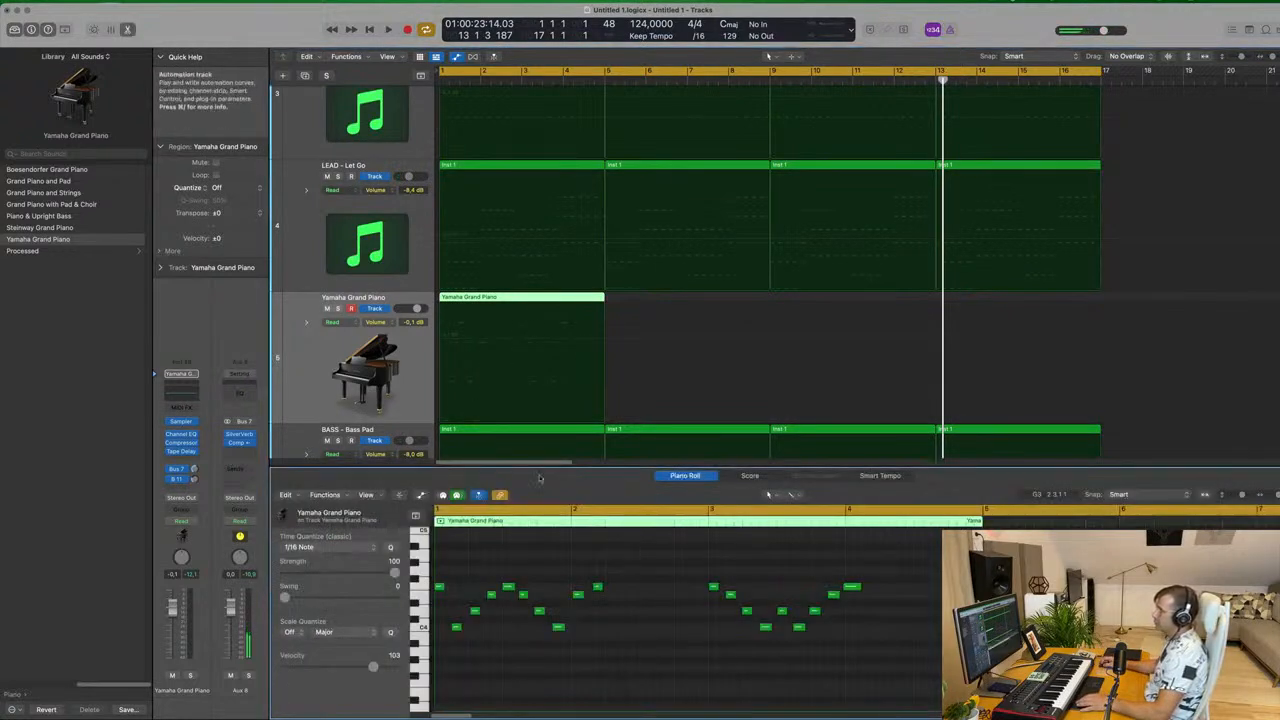
{"action": "key", "text": "space"}
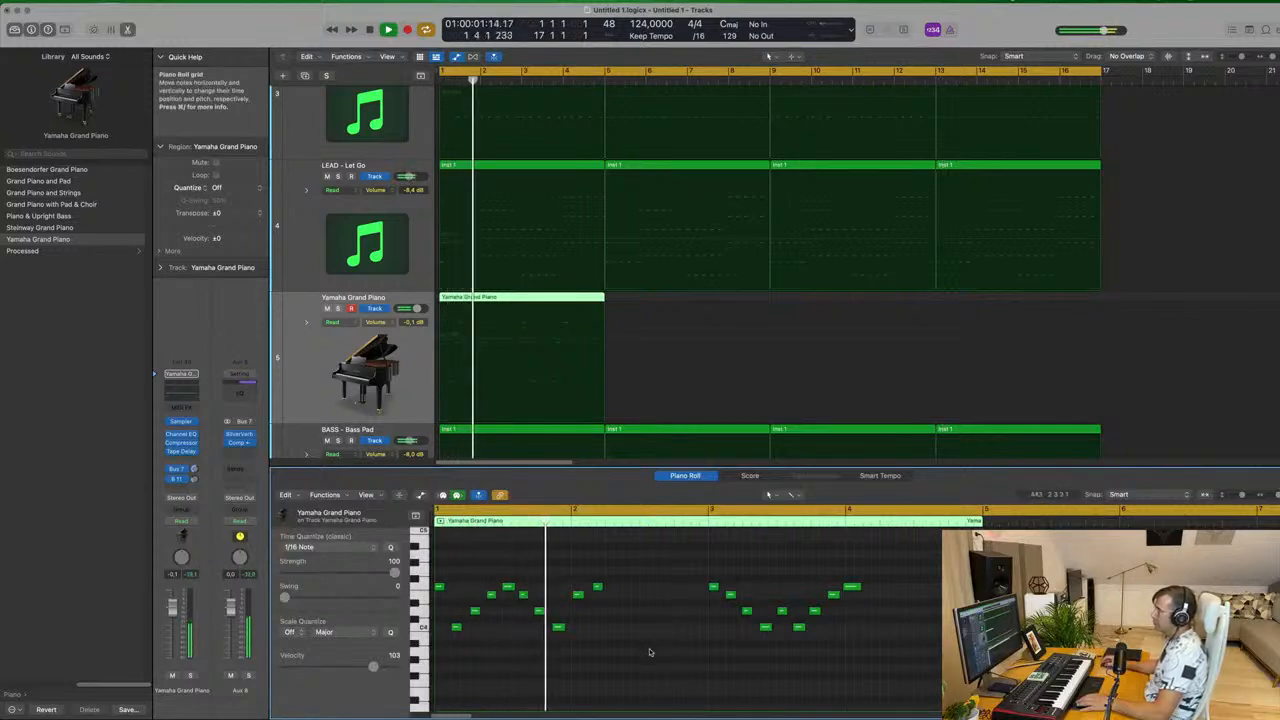
{"action": "key", "text": "Return"}
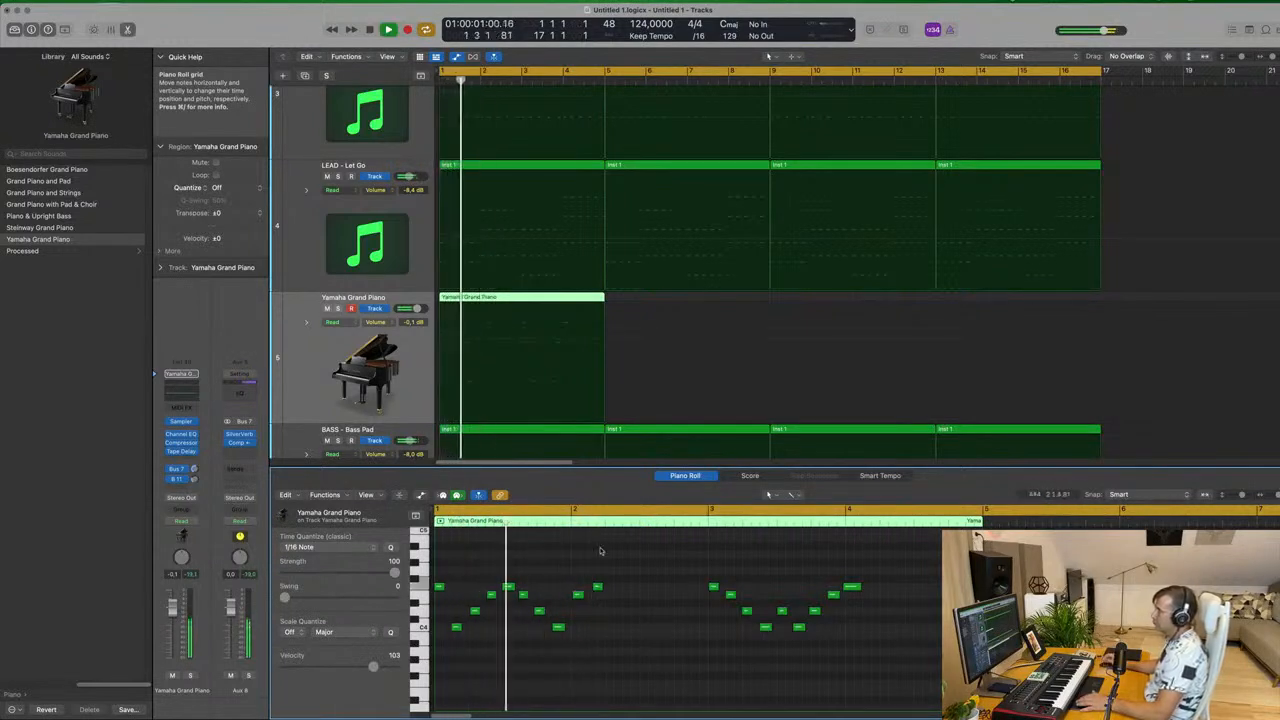
Delete the two piano notes at the start of bar 2 and move the bar 3 phrase to bar 2.
{"action": "left_click_drag", "start_coordinate": [572, 586], "coordinate": [610, 601]}
{"action": "key", "text": "Delete"}
{"action": "left_click_drag", "start_coordinate": [684, 573], "coordinate": [577, 588]}
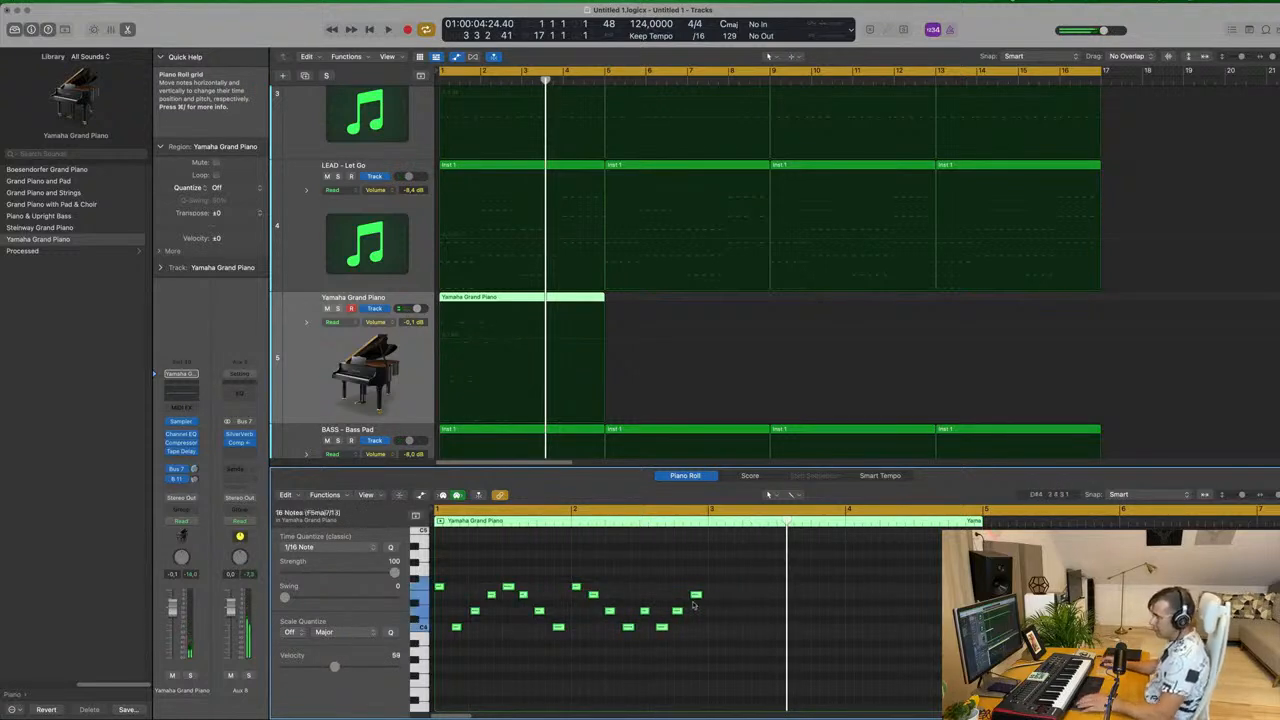
Deselect the notes and audition the edited piano melody from the beginning.
{"action": "left_click", "coordinate": [590, 690]}
{"action": "key", "text": "space"}
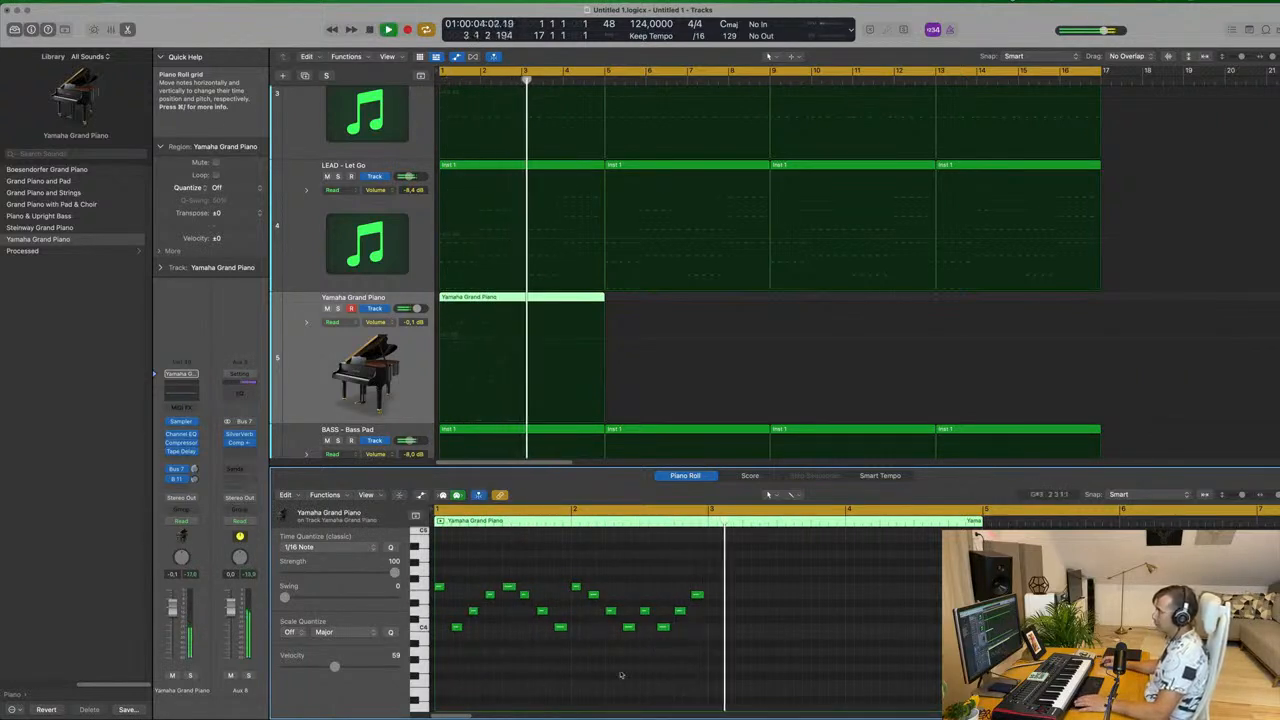
{"action": "key", "text": "Return"}
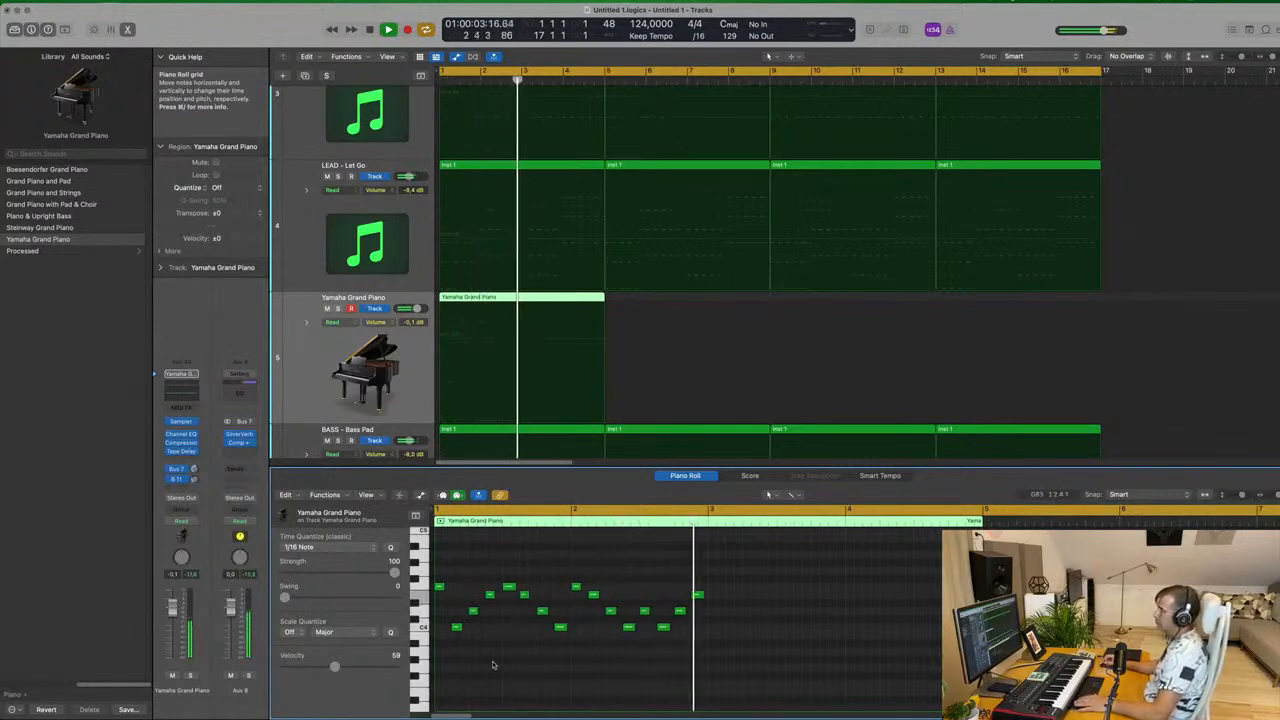
{"action": "key", "text": "Return"}
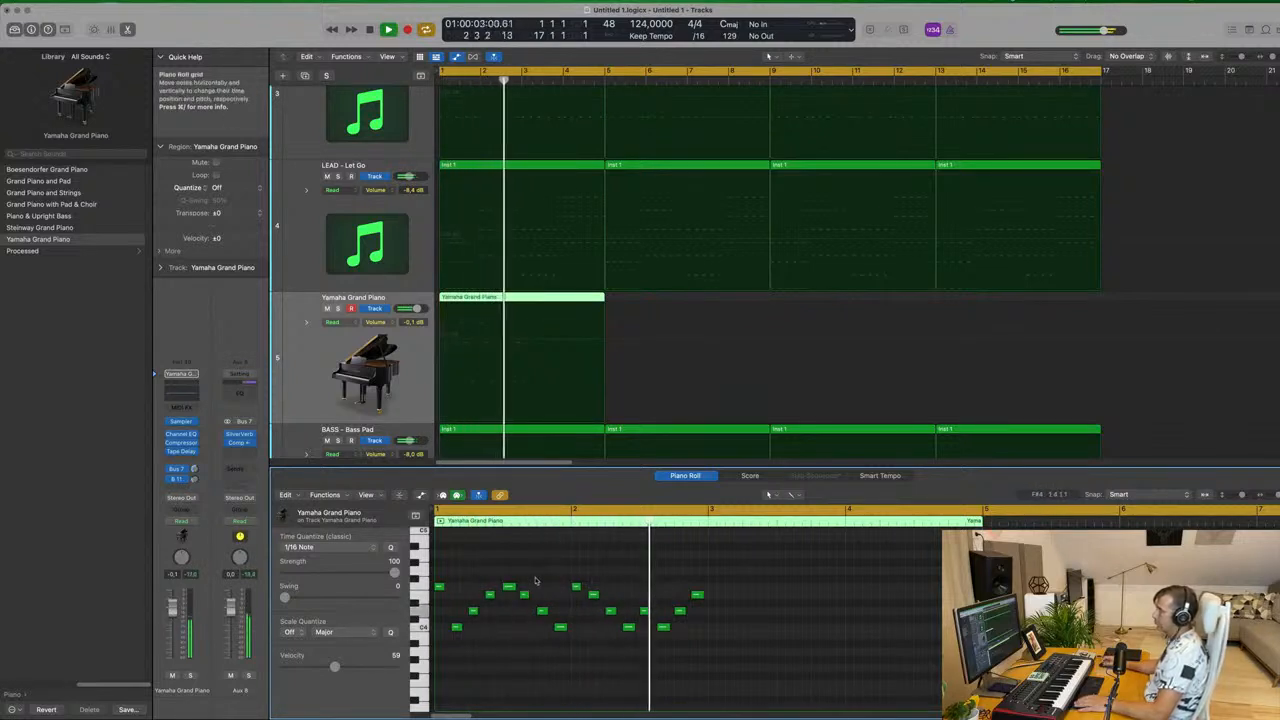
Split the piano region at bar 2 and move the second part out to about bar 11.
{"action": "left_click_drag", "start_coordinate": [574, 577], "coordinate": [762, 626]}
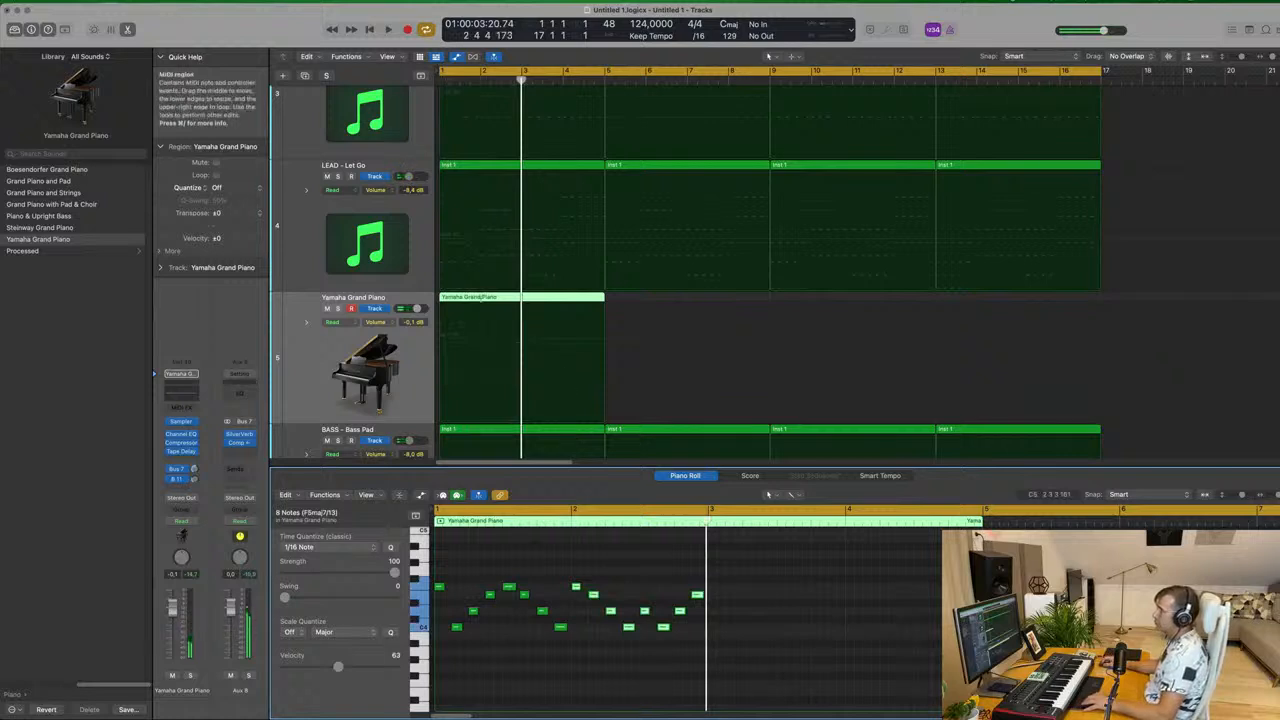
{"action": "double_click", "coordinate": [481, 298], "text": "super"}
{"action": "left_click_drag", "start_coordinate": [512, 298], "coordinate": [890, 298]}
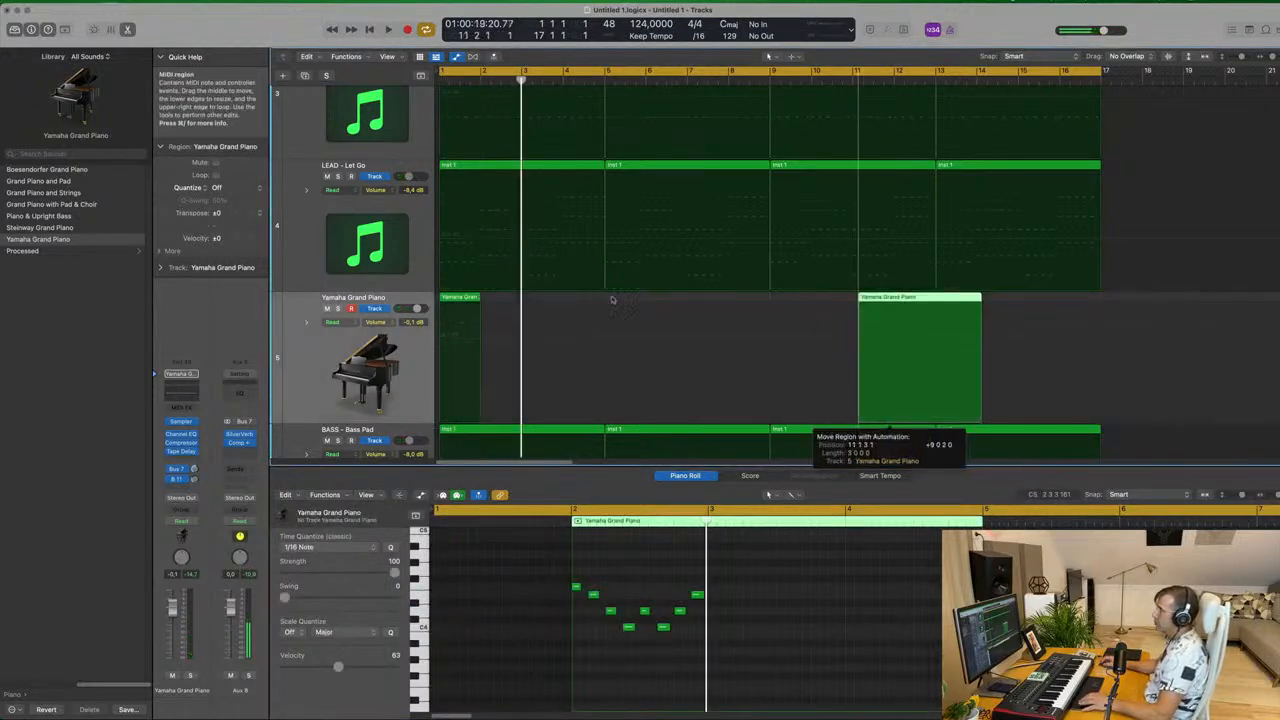
Repeat the one-bar piano region at bar 1 three times to fill the first four bars.
{"action": "left_click", "coordinate": [452, 297]}
{"action": "key", "text": "super+r"}
{"action": "key", "text": "super+r"}
{"action": "key", "text": "super+r"}
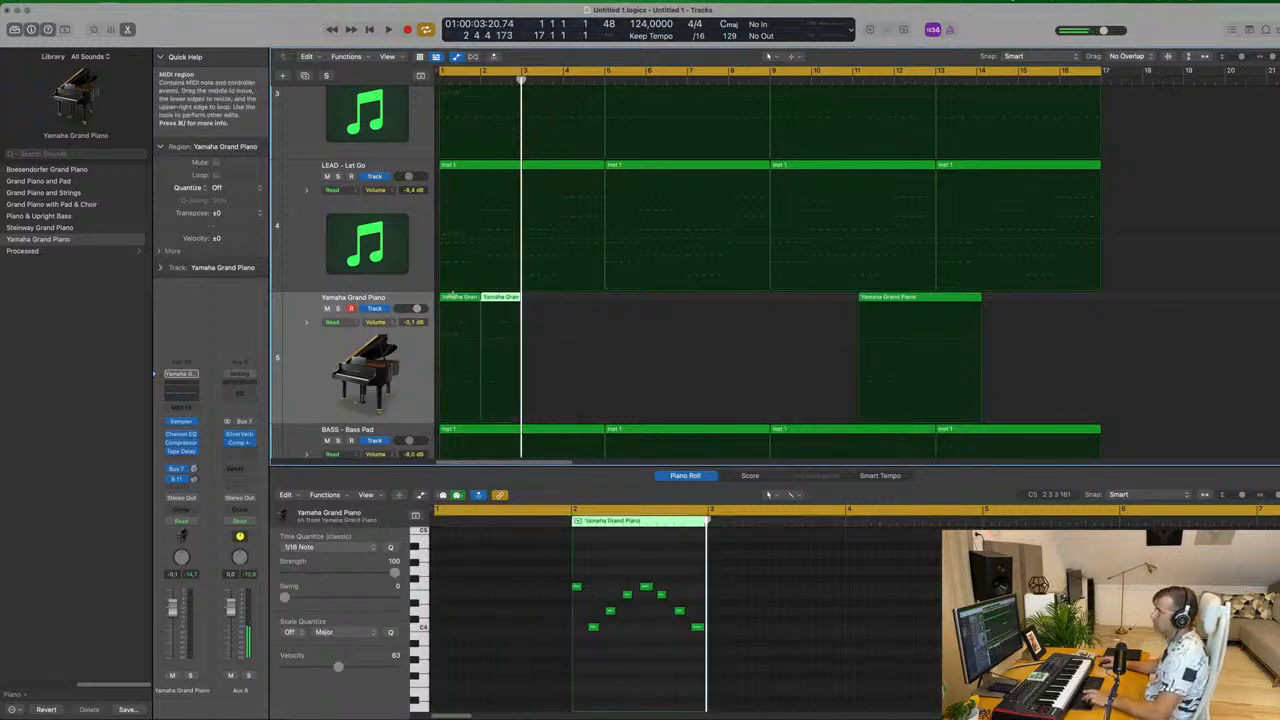
Play the repeated piano pattern from the start and select all regions on the piano track.
{"action": "key", "text": "Return"}
{"action": "key", "text": "space"}
{"action": "left_click", "coordinate": [418, 355]}
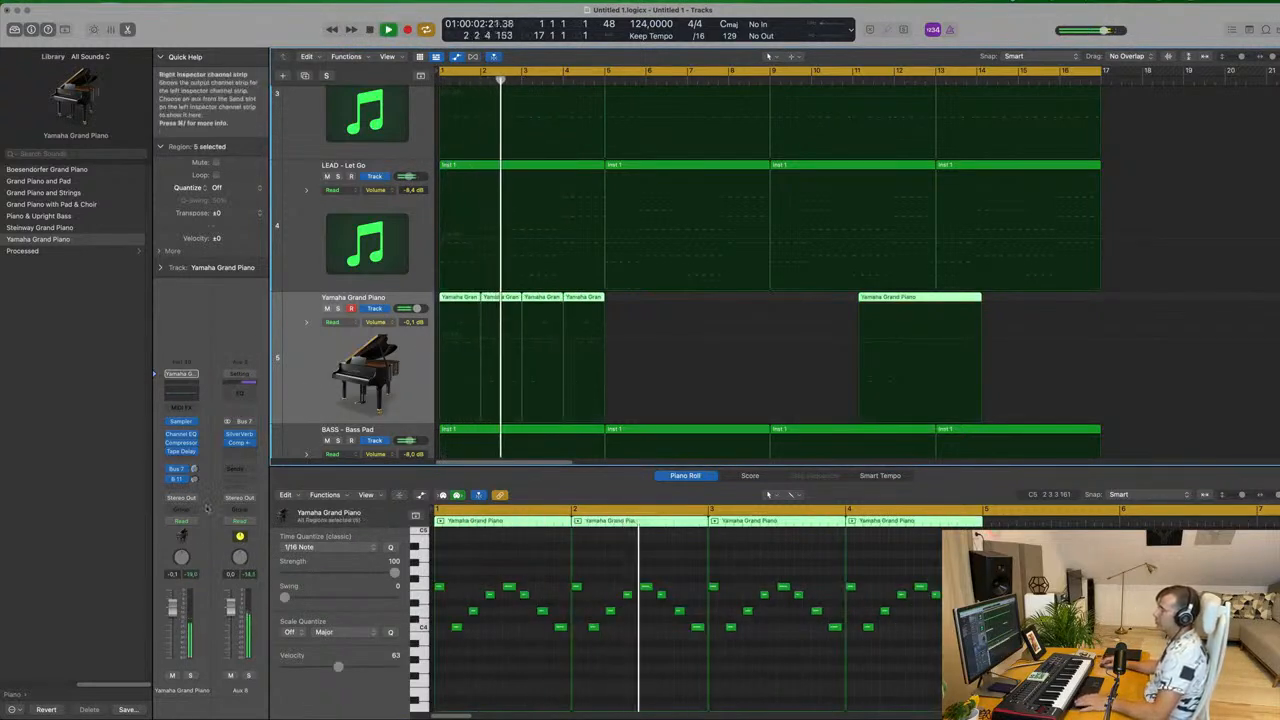
Deselect the piano regions and move only the separate three-bar piano region back to start at bar 9.
{"action": "key", "text": "Return"}
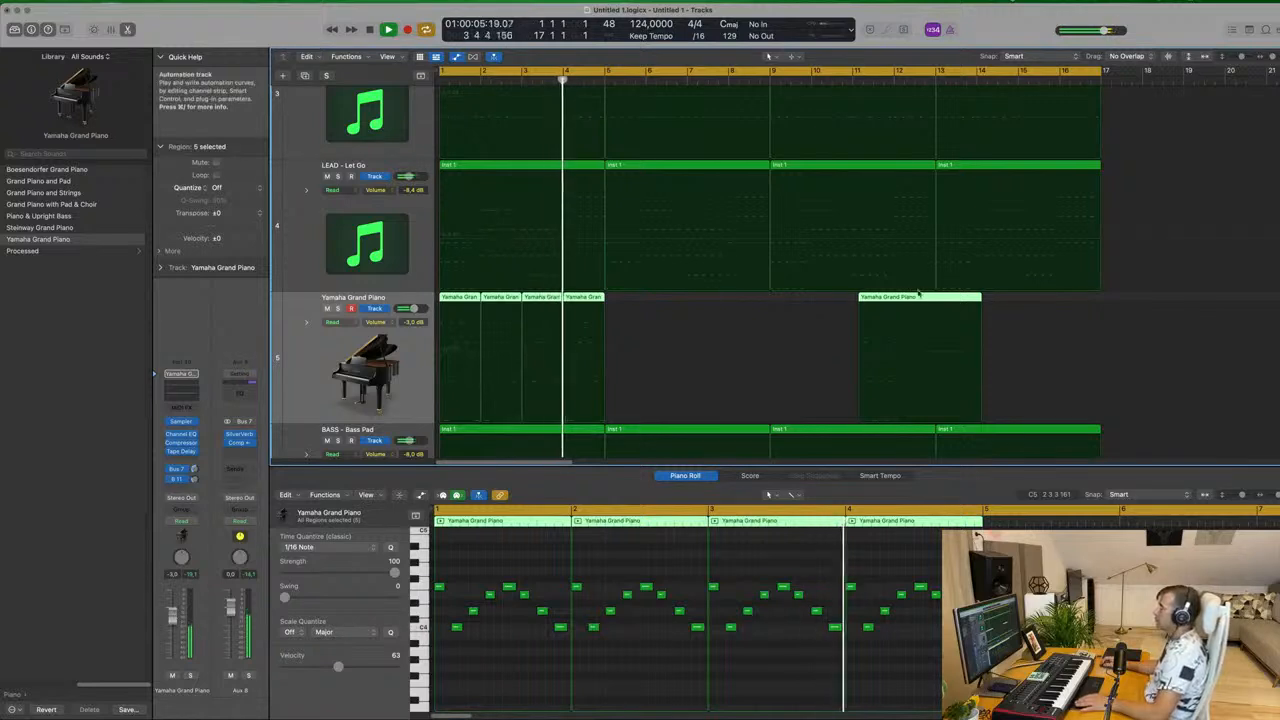
{"action": "left_click_drag", "start_coordinate": [912, 297], "coordinate": [811, 301]}
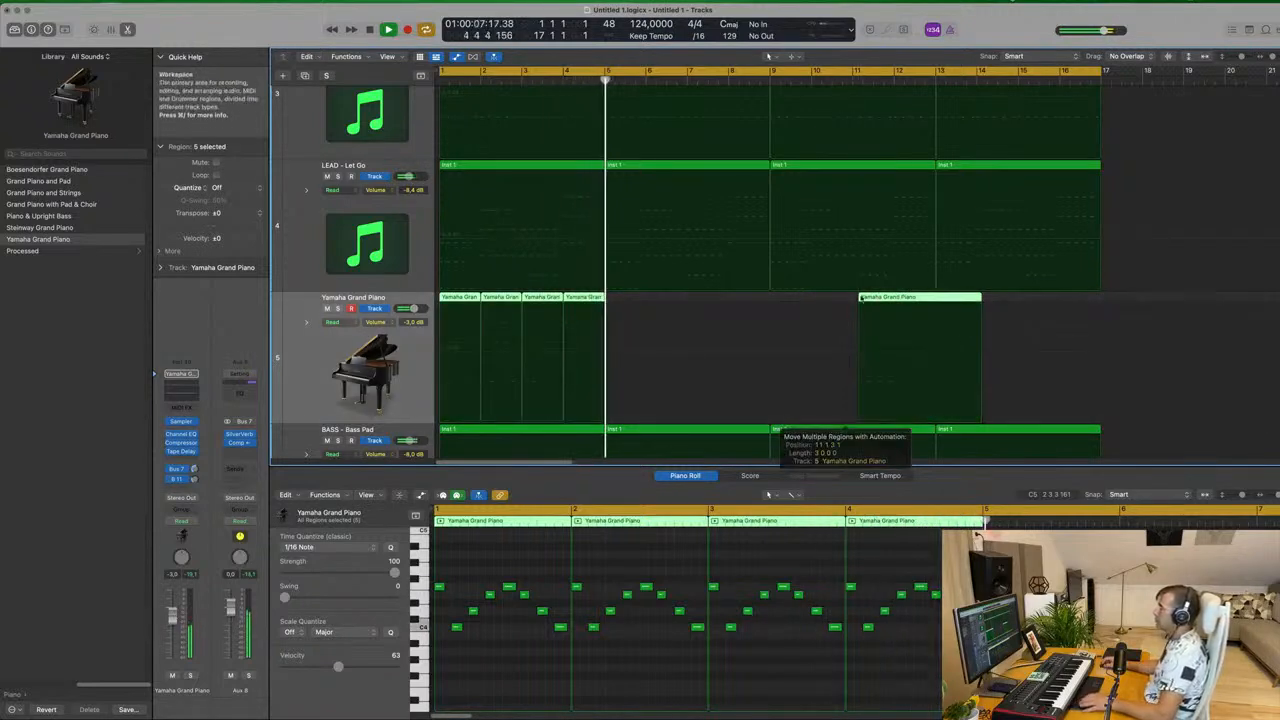
{"action": "key", "text": "space"}
{"action": "left_click", "coordinate": [1019, 299]}
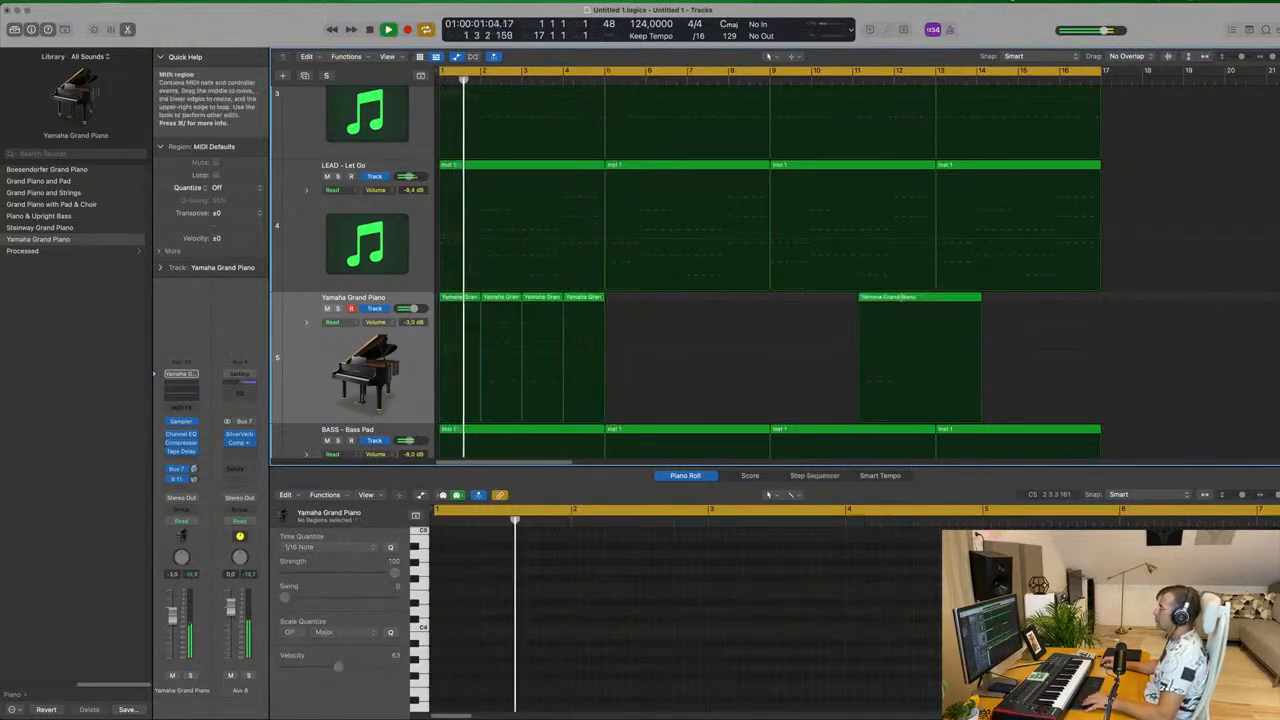
{"action": "left_click_drag", "start_coordinate": [883, 299], "coordinate": [792, 300]}
Split the moved piano region at bar 10 and delete the part after the split.
{"action": "key", "text": "Return"}
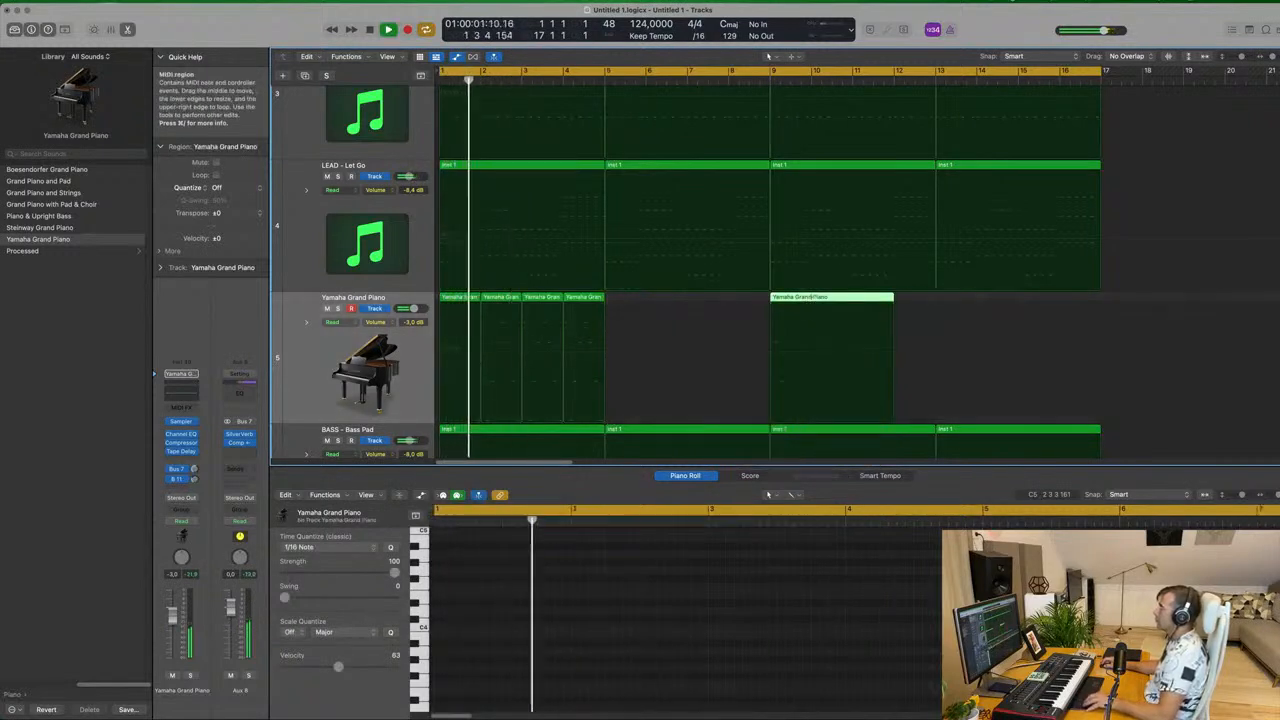
{"action": "double_click", "coordinate": [812, 299], "text": "super"}
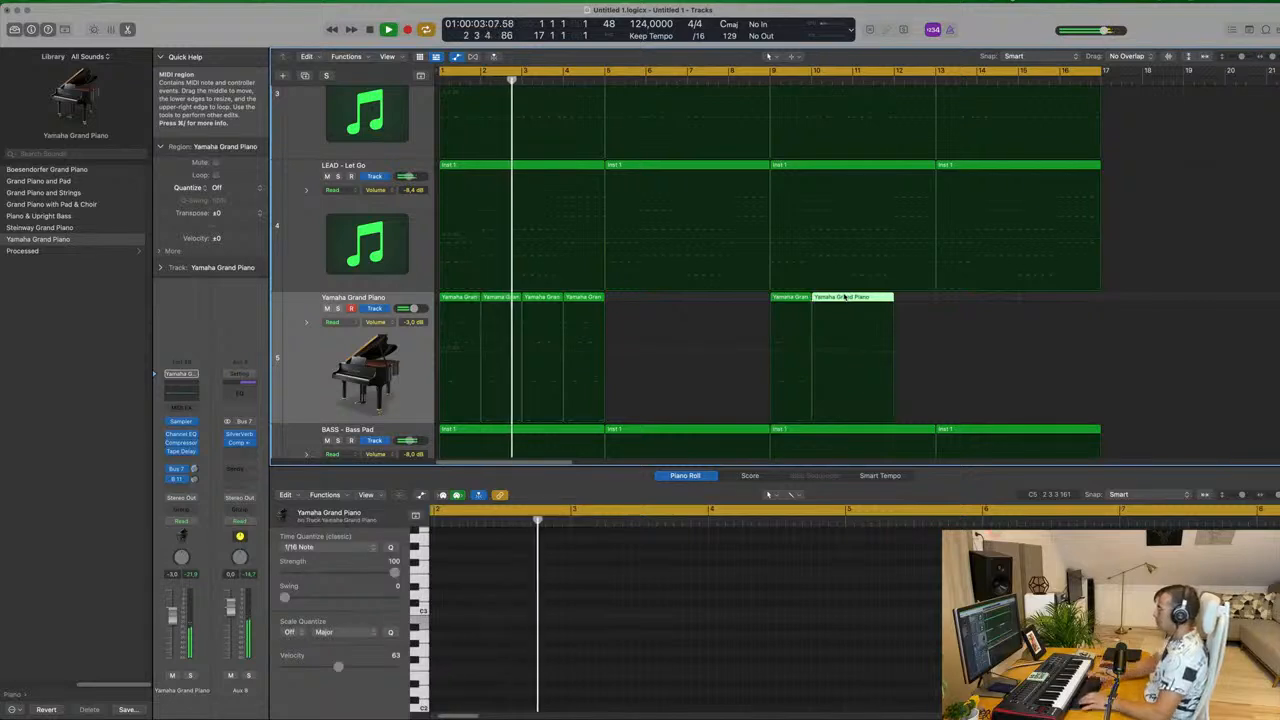
{"action": "key", "text": "Delete"}
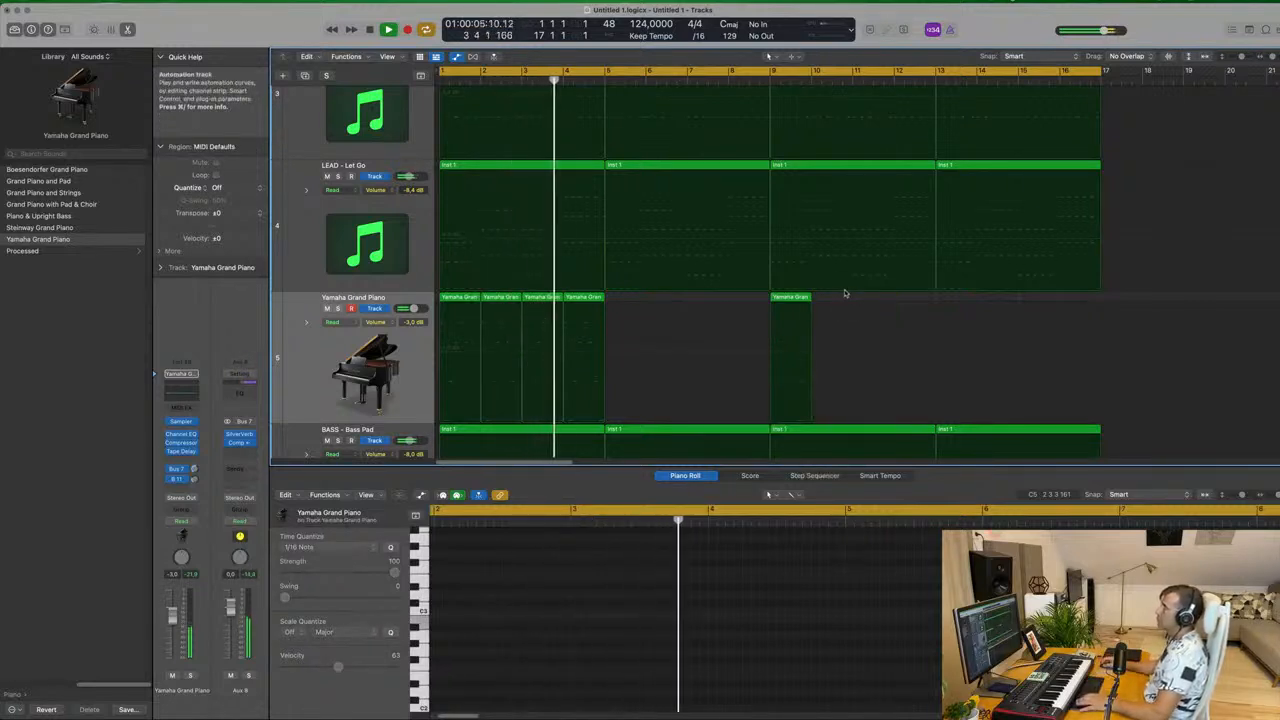
Move the remaining one-bar piano region from bar 9 to bar 5 and repeat it three times through bar 8.
{"action": "left_click", "coordinate": [791, 298]}
{"action": "left_click_drag", "start_coordinate": [791, 298], "coordinate": [634, 308]}
{"action": "key", "text": "super+r"}
{"action": "key", "text": "super+r"}
{"action": "key", "text": "super+r"}
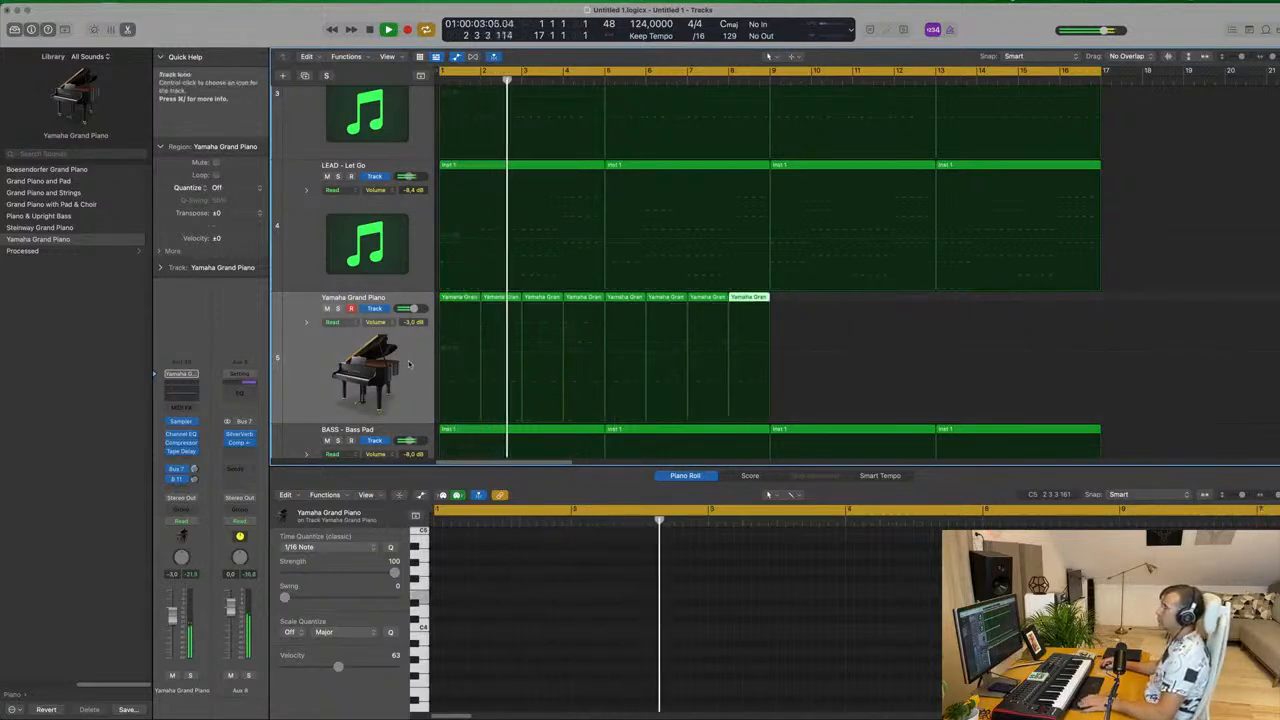
Review the eight bars of piano against the other tracks during playback and restart from the beginning.
{"action": "scroll", "coordinate": [300, 330], "scroll_direction": "up", "scroll_amount": 2}
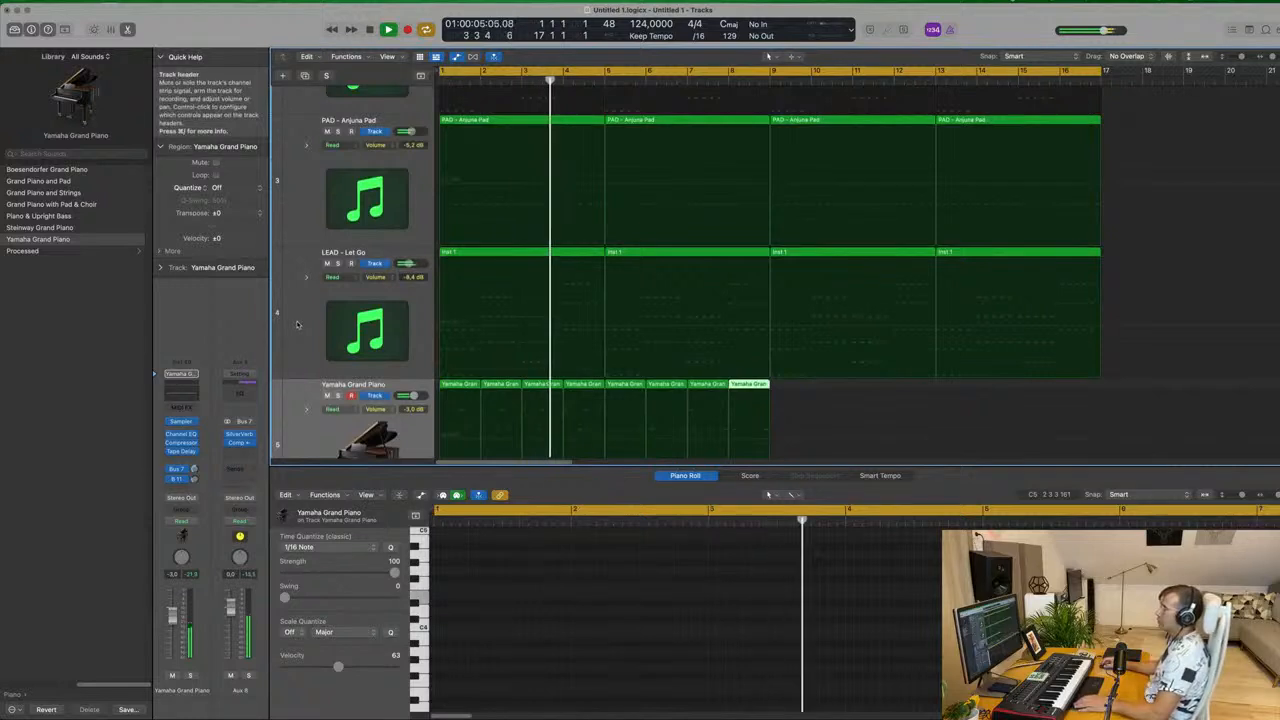
{"action": "scroll", "coordinate": [300, 324], "scroll_direction": "down", "scroll_amount": 2}
{"action": "scroll", "coordinate": [311, 327], "scroll_direction": "down", "scroll_amount": 4}
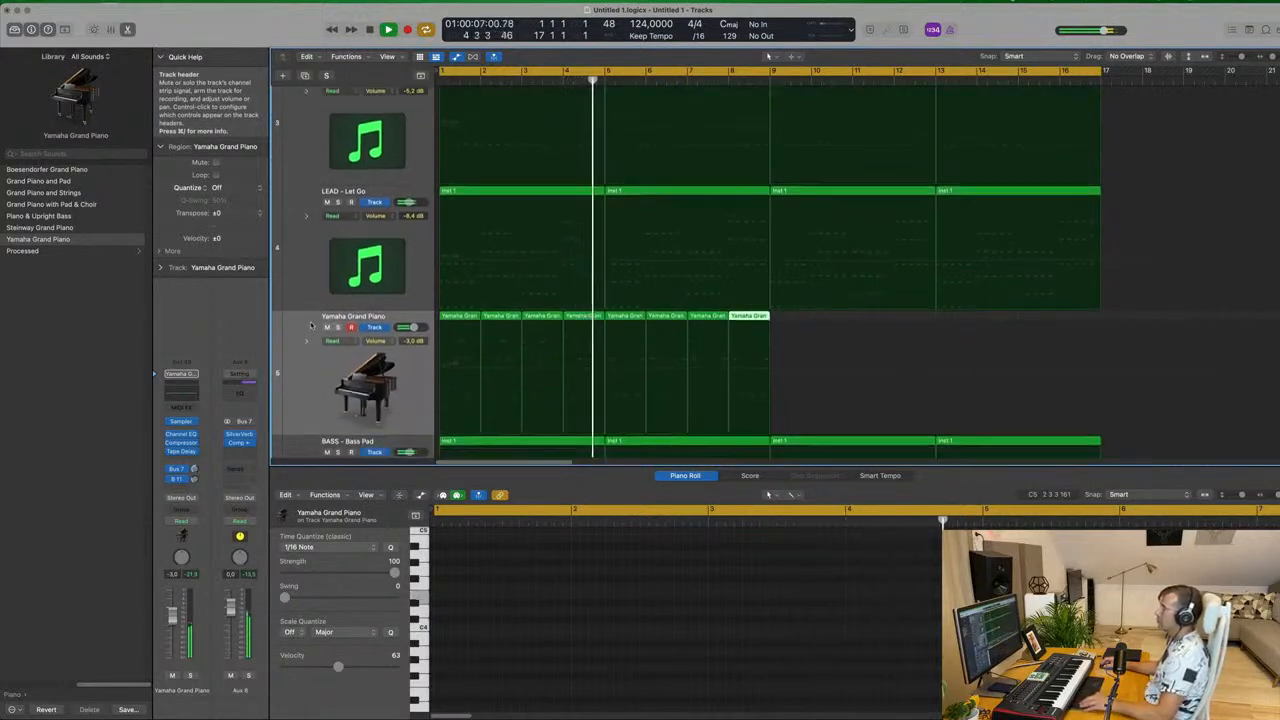
{"action": "scroll", "coordinate": [340, 376], "scroll_direction": "down", "scroll_amount": 2}
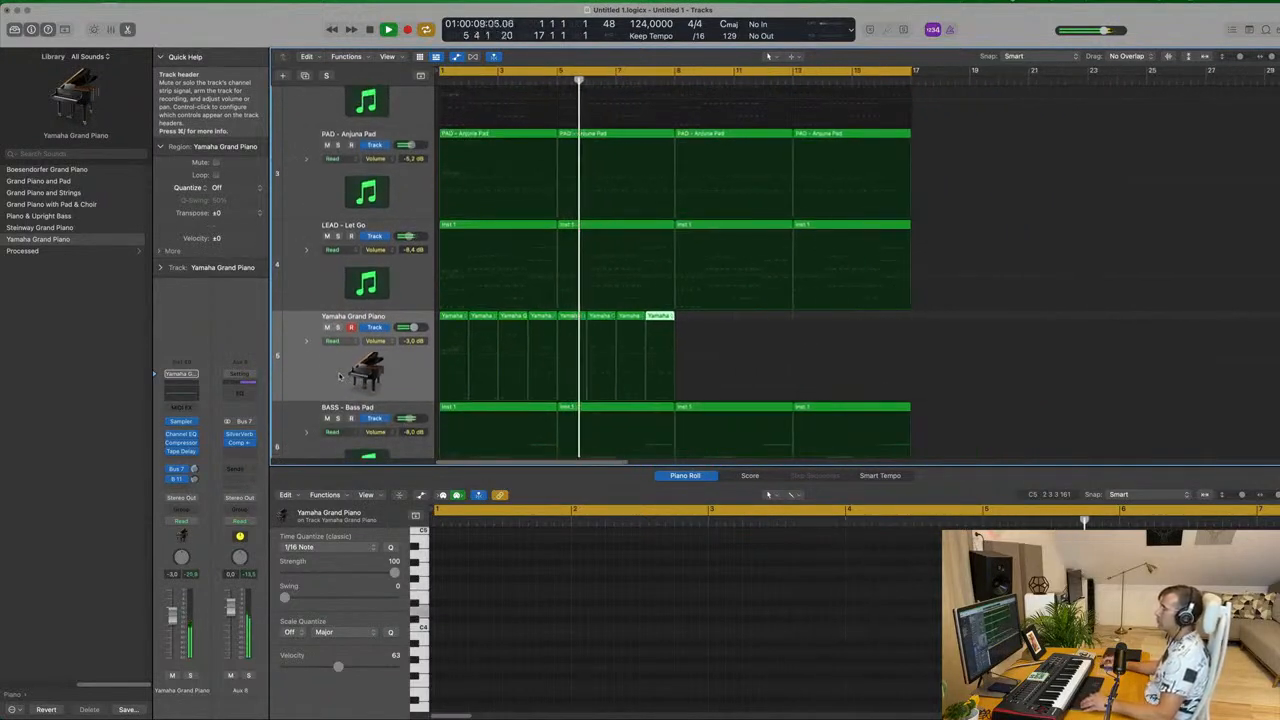
{"action": "scroll", "coordinate": [325, 375], "scroll_direction": "up", "scroll_amount": 2}
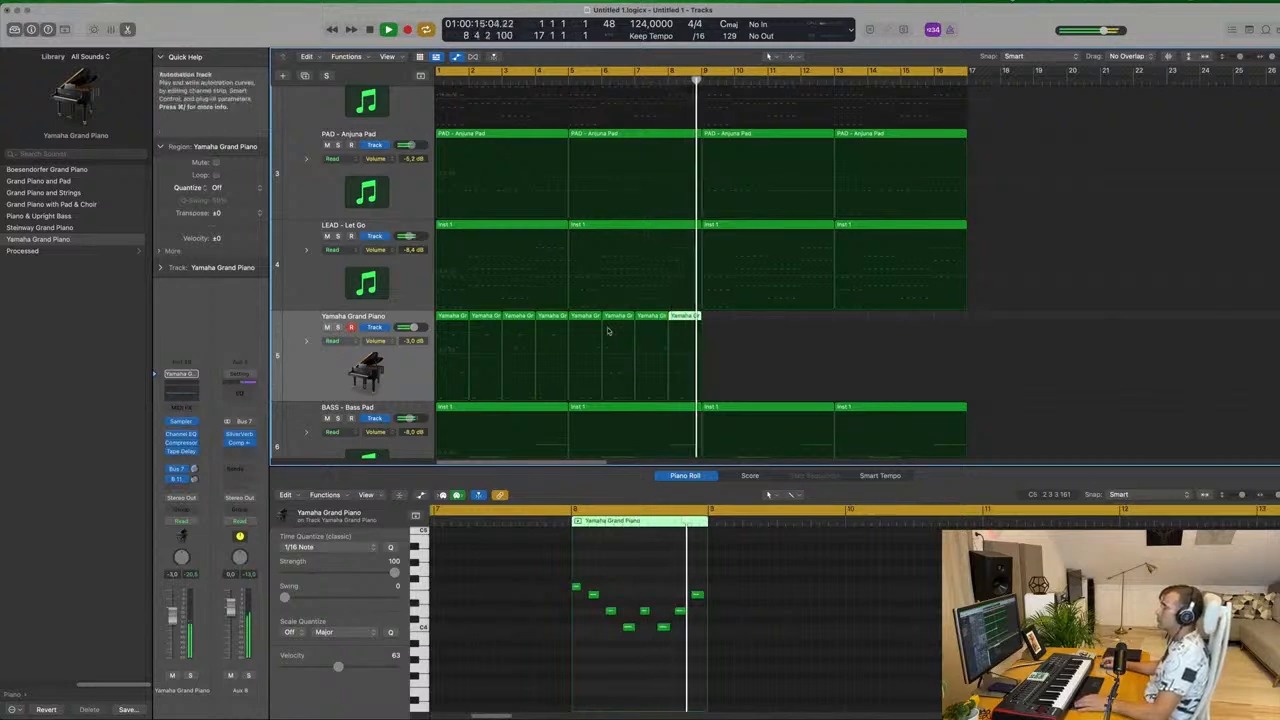
{"action": "key", "text": "Return"}
{"action": "key", "text": "space"}
Delete the first four piano regions and move the other four to start at bar 1.
{"action": "left_click", "coordinate": [550, 325]}
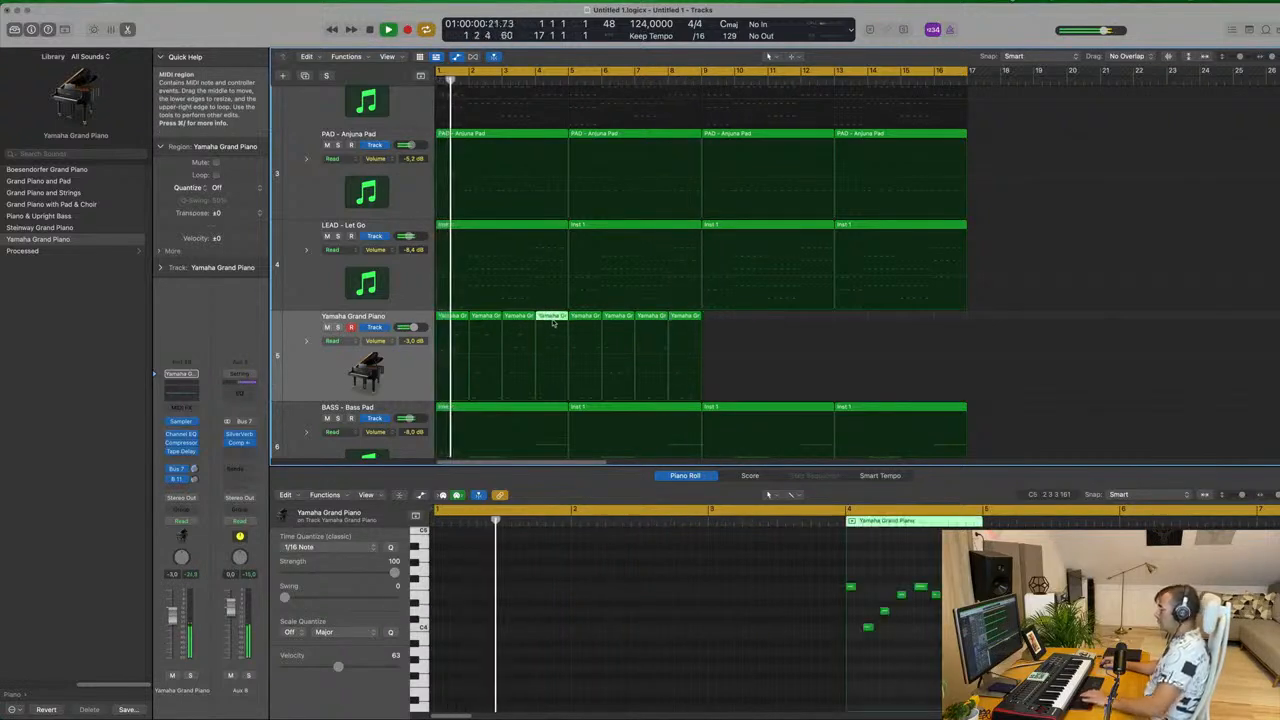
{"action": "key", "text": "Delete"}
{"action": "left_click_drag", "start_coordinate": [551, 321], "coordinate": [452, 319]}
{"action": "key", "text": "Delete"}
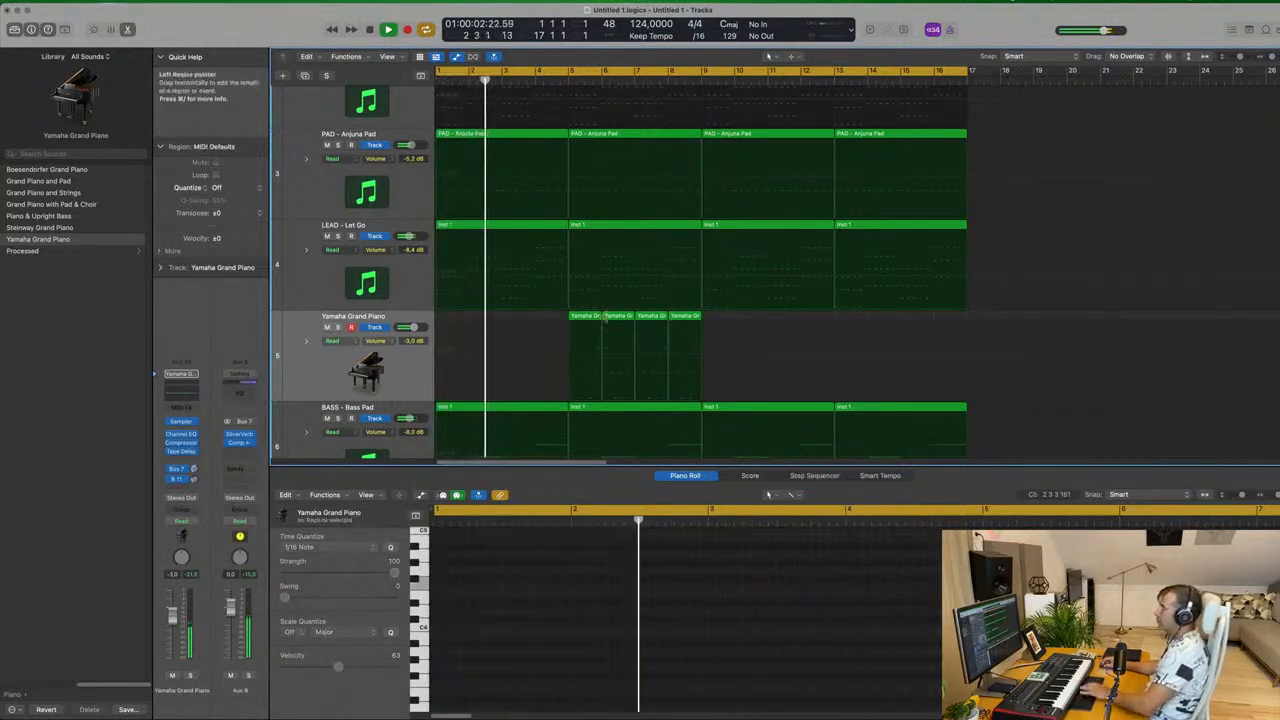
{"action": "left_click_drag", "start_coordinate": [732, 319], "coordinate": [446, 321]}
{"action": "key", "text": "Return"}
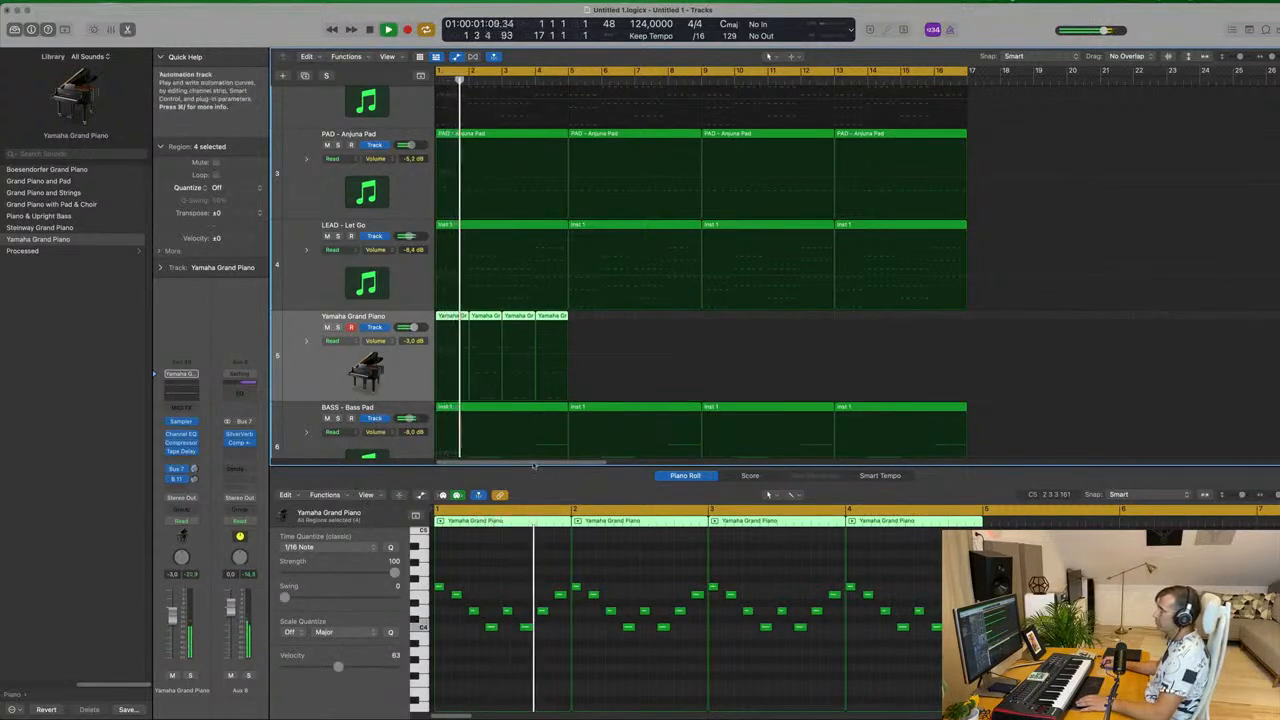
Enlarge the piano roll area and show the note velocity lane for the piano regions.
{"action": "left_click_drag", "start_coordinate": [543, 450], "coordinate": [543, 339]}
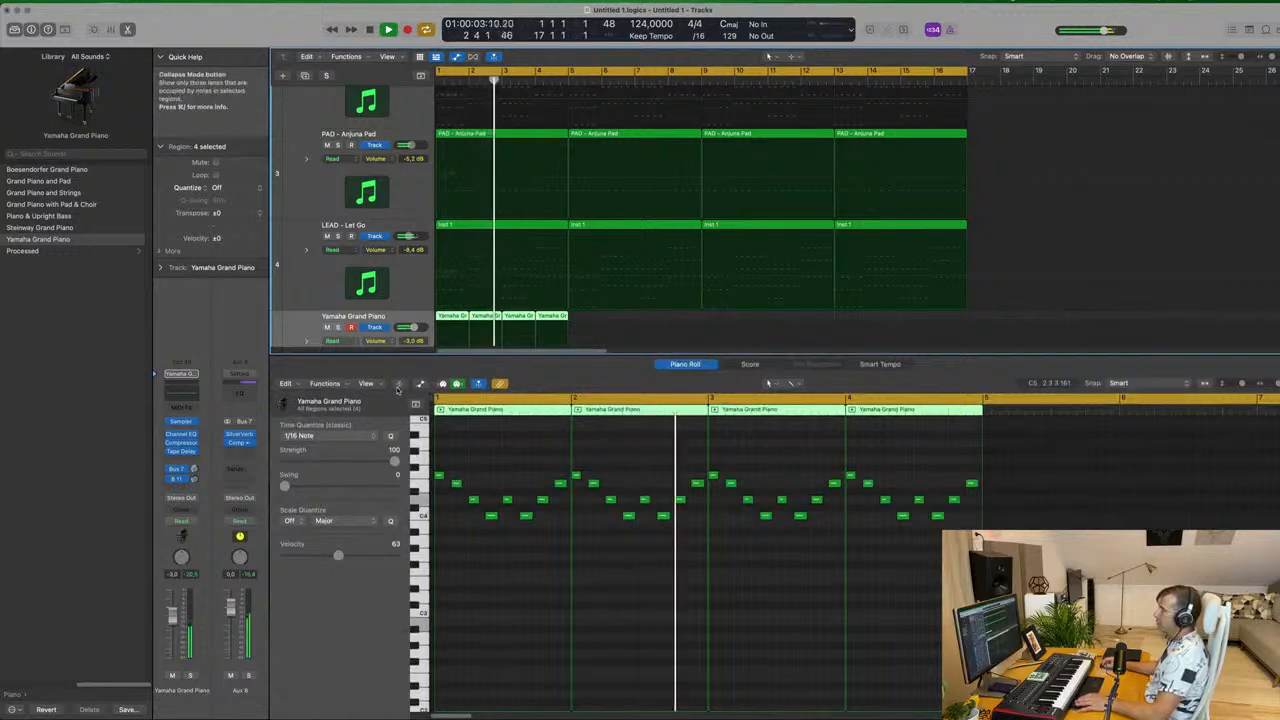
{"action": "left_click", "coordinate": [400, 384]}
{"action": "left_click", "coordinate": [400, 384]}
{"action": "left_click", "coordinate": [420, 384]}
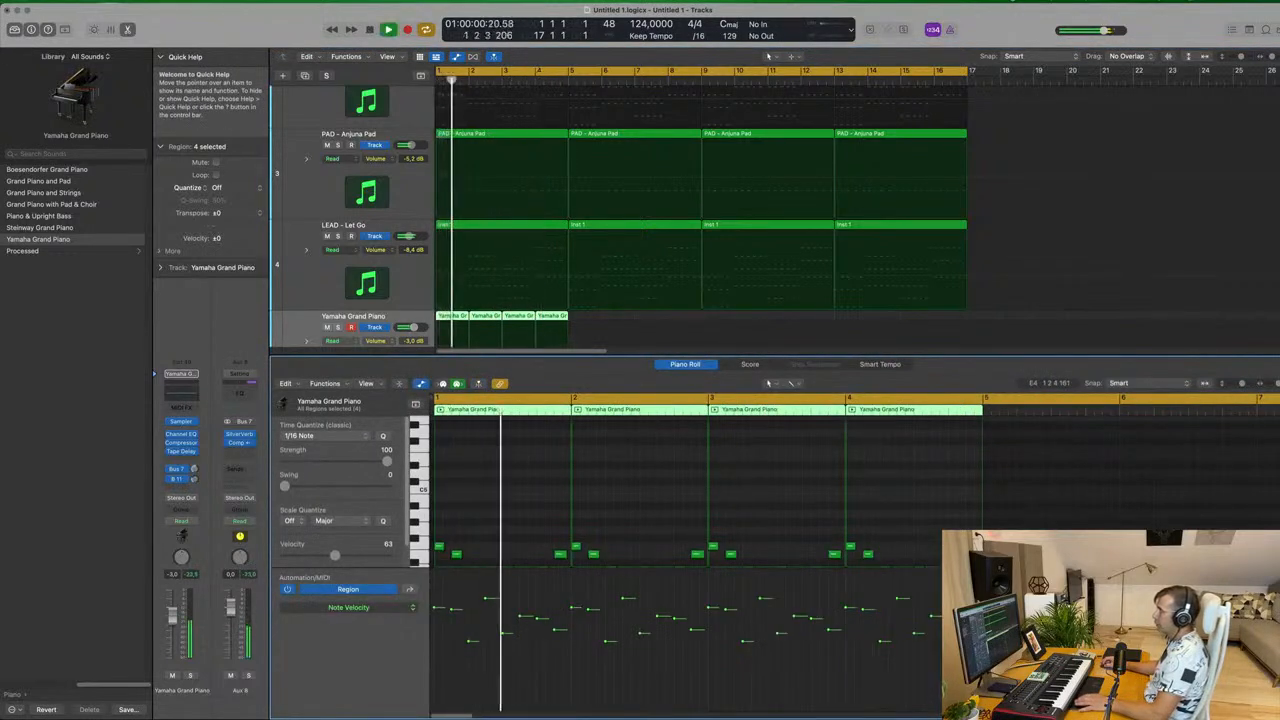
Raise the velocities of the quieter notes in the first piano bar, setting the bar's last note to 106.
{"action": "left_click_drag", "start_coordinate": [468, 641], "coordinate": [468, 617]}
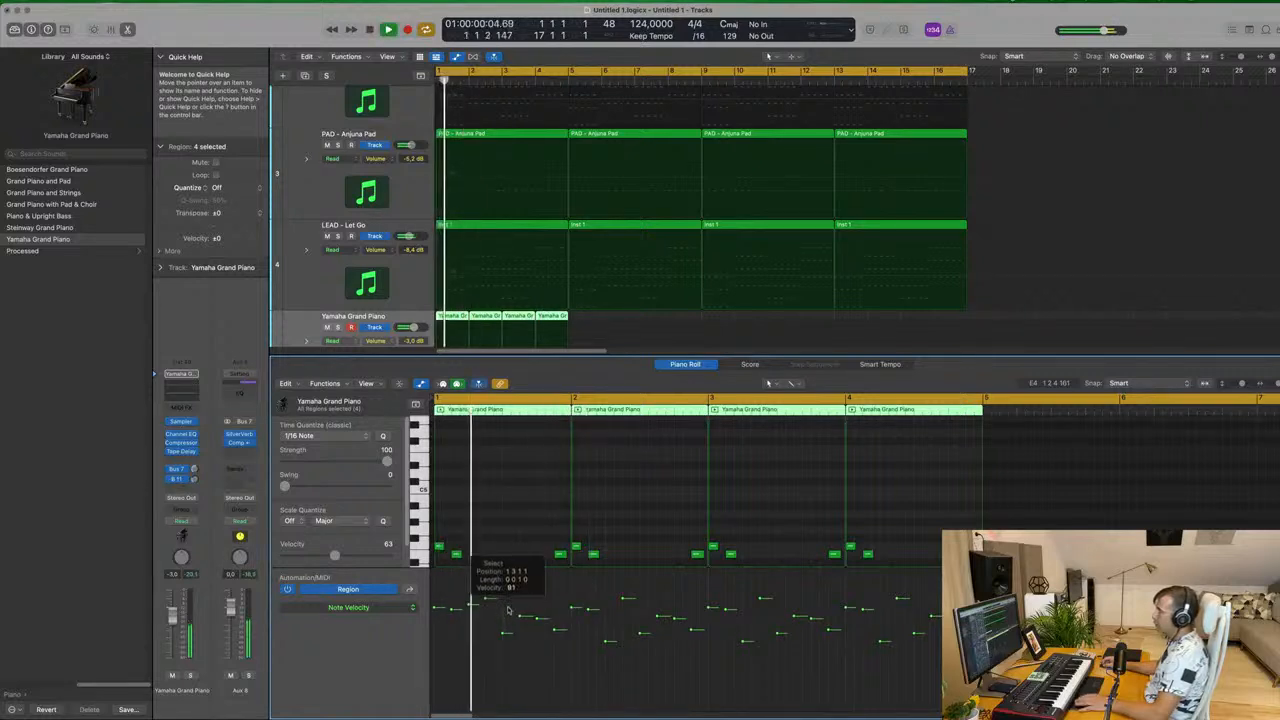
{"action": "left_click", "coordinate": [507, 601]}
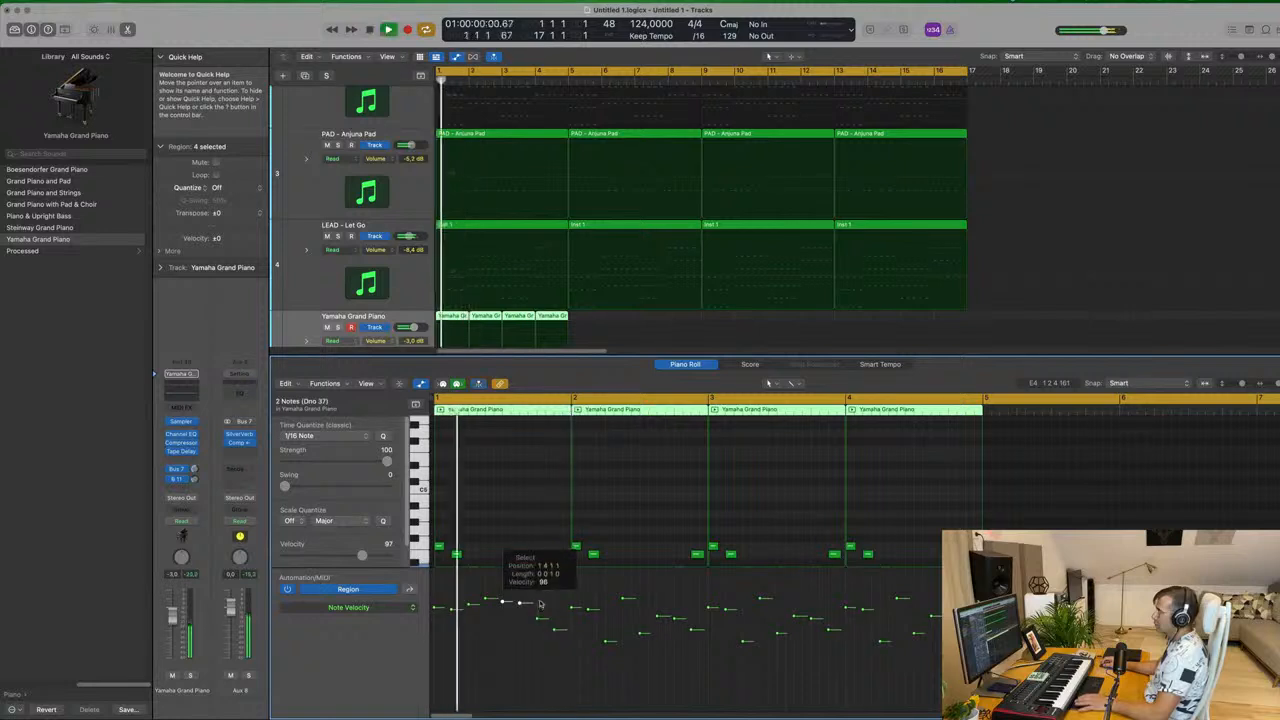
{"action": "left_click", "coordinate": [554, 621]}
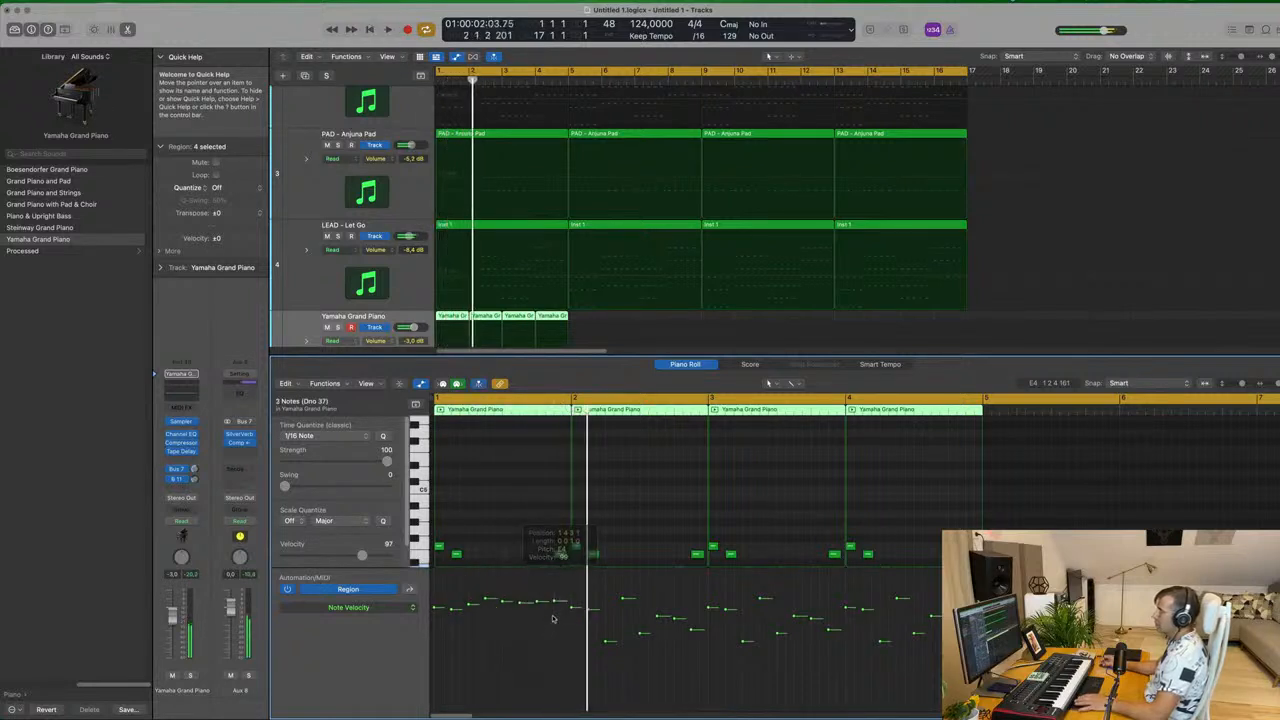
{"action": "left_click_drag", "start_coordinate": [560, 602], "coordinate": [556, 592]}
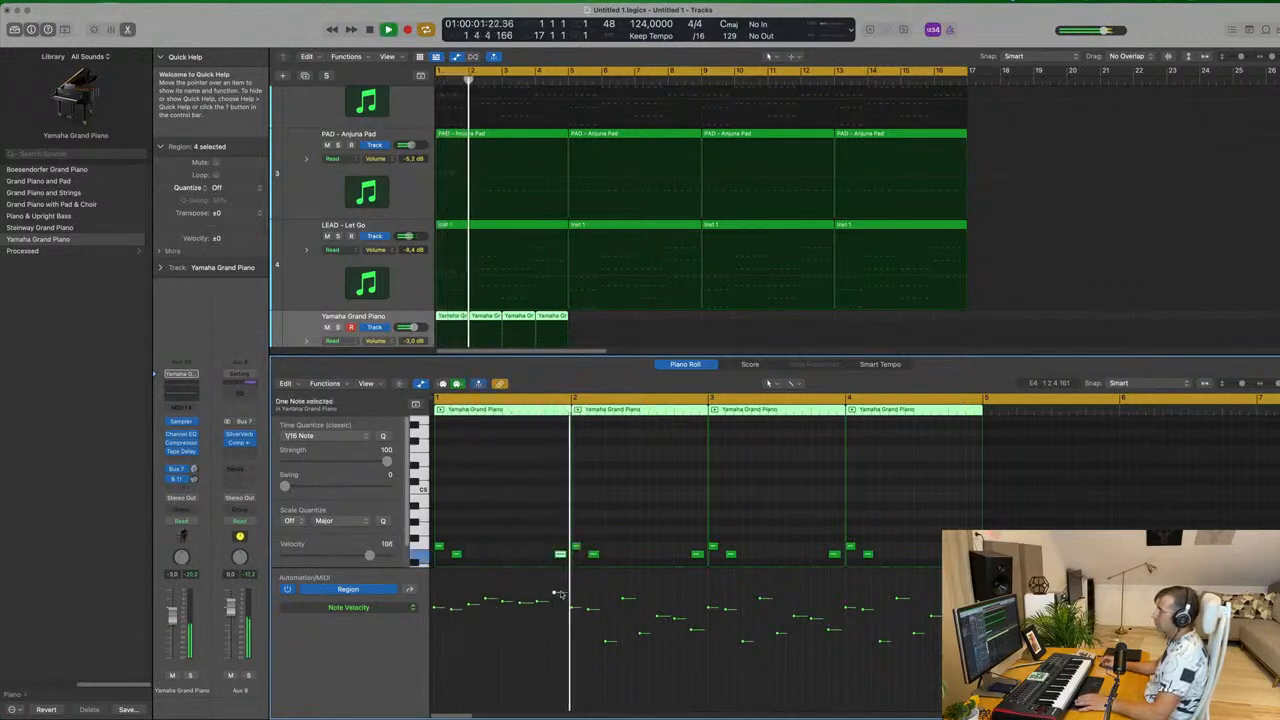
Delete the piano regions in bars 2 to 4 and repeat the edited first-bar region three times in their place.
{"action": "scroll", "coordinate": [640, 297], "scroll_direction": "down", "scroll_amount": 4}
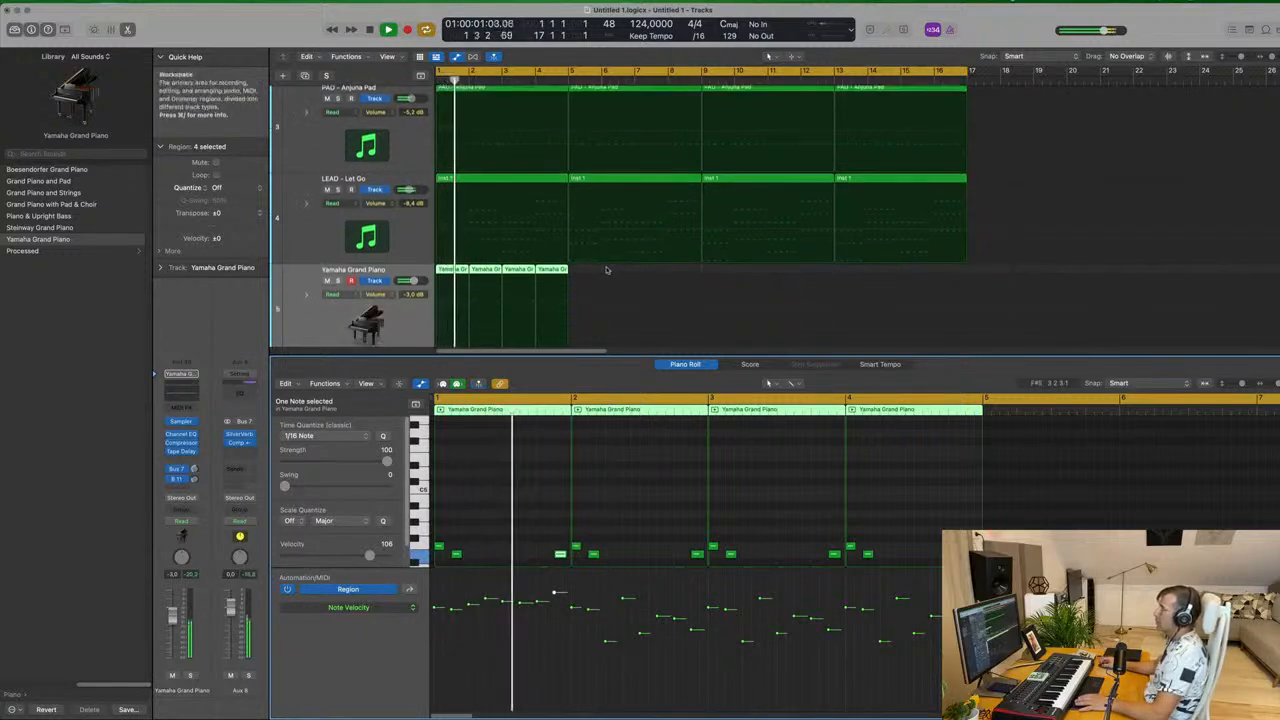
{"action": "left_click_drag", "start_coordinate": [619, 266], "coordinate": [484, 275]}
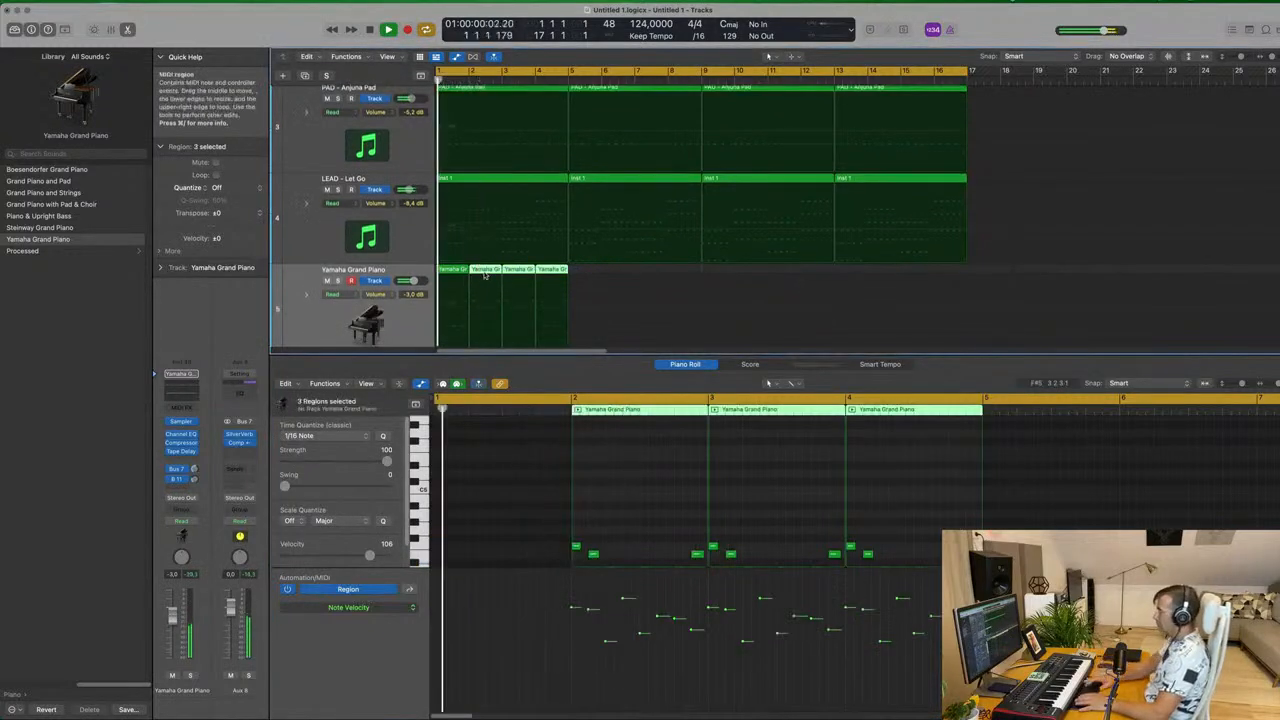
{"action": "key", "text": "Delete"}
{"action": "left_click", "coordinate": [452, 272]}
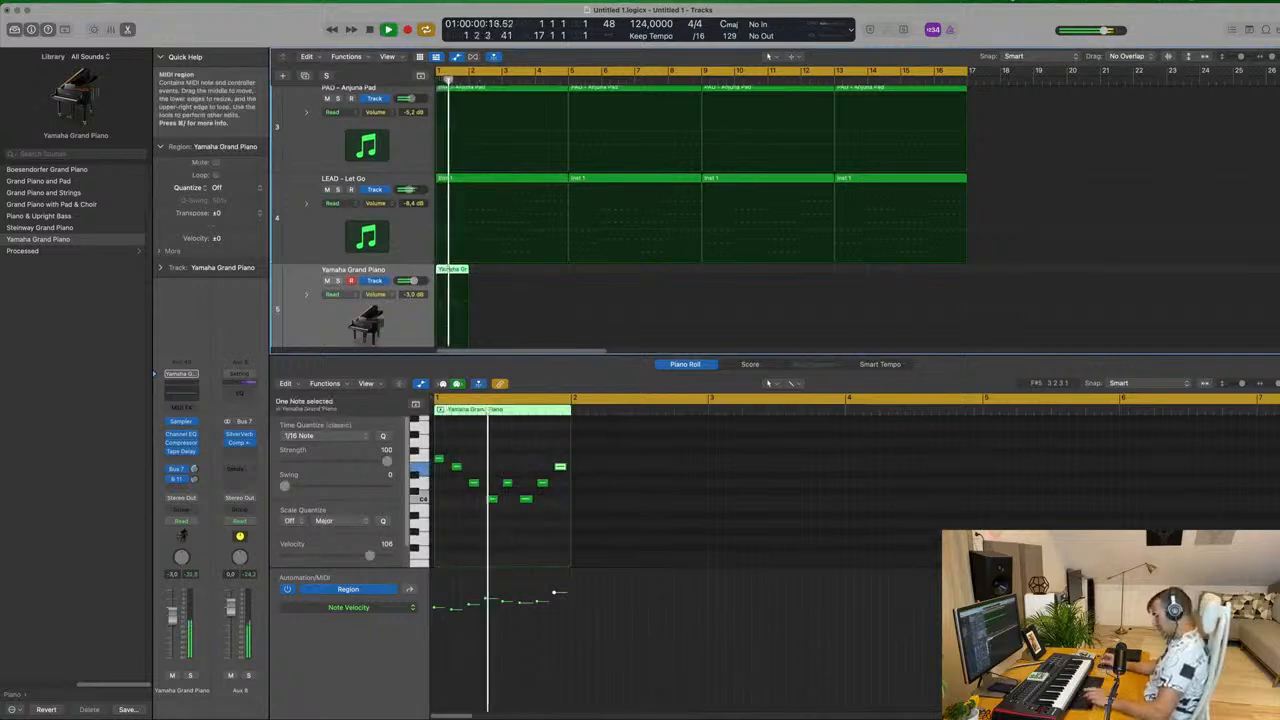
{"action": "key", "text": "super+r"}
{"action": "key", "text": "super+r"}
{"action": "key", "text": "super+r"}
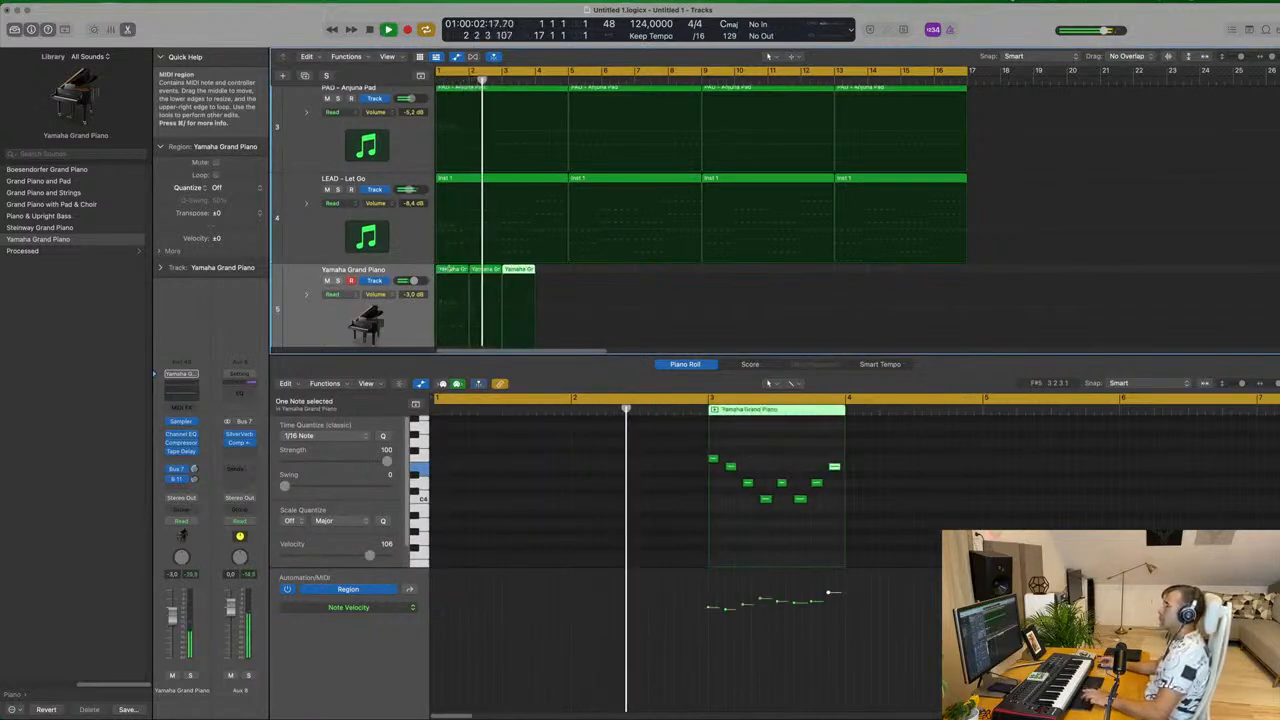
Select all regions on the piano track and repeat the four-bar block three times to fill 16 bars.
{"action": "left_click", "coordinate": [368, 276]}
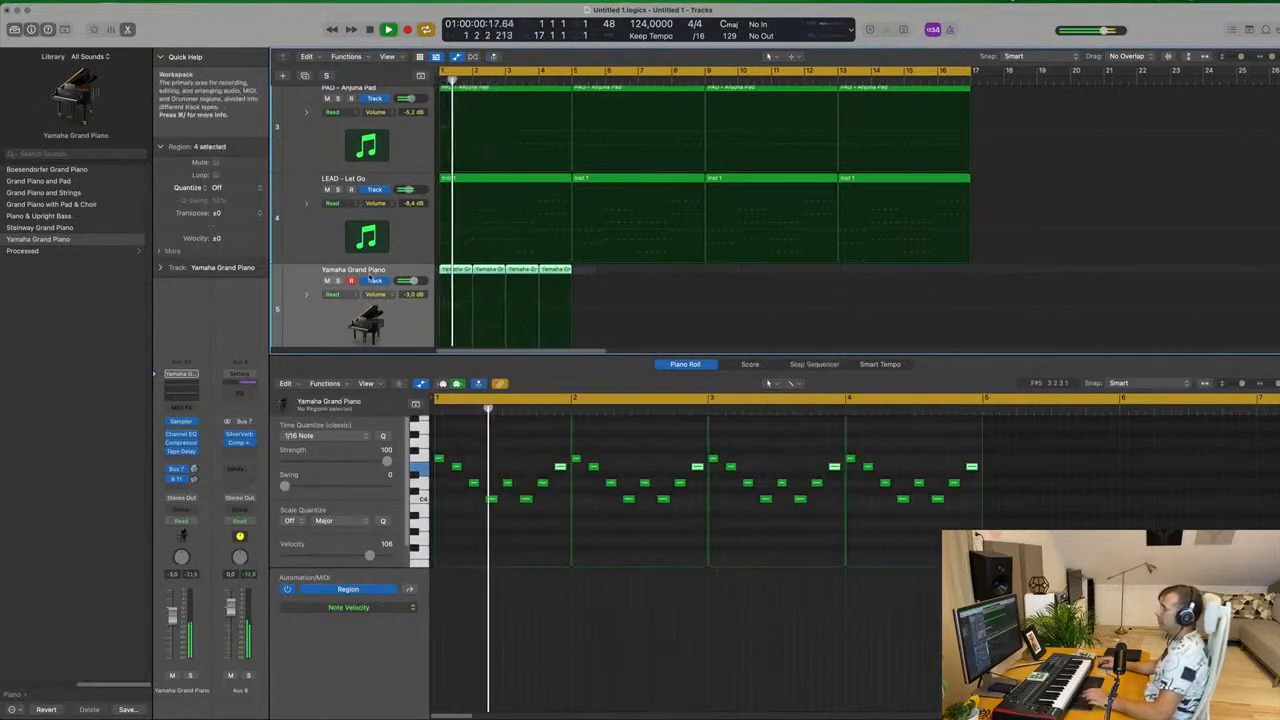
{"action": "key", "text": "super+r"}
{"action": "key", "text": "super+r"}
{"action": "key", "text": "super+r"}
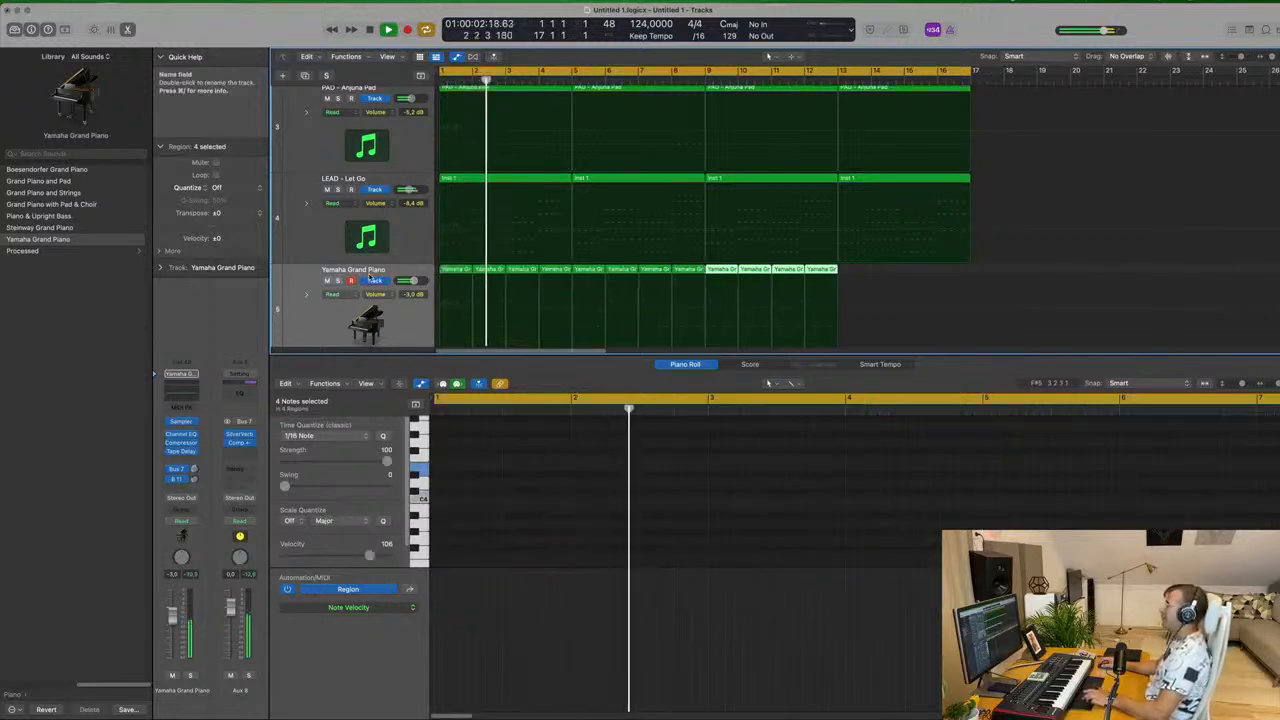
Play the filled piano track from the start and lower its volume to about -4.9 dB.
{"action": "key", "text": "Return"}
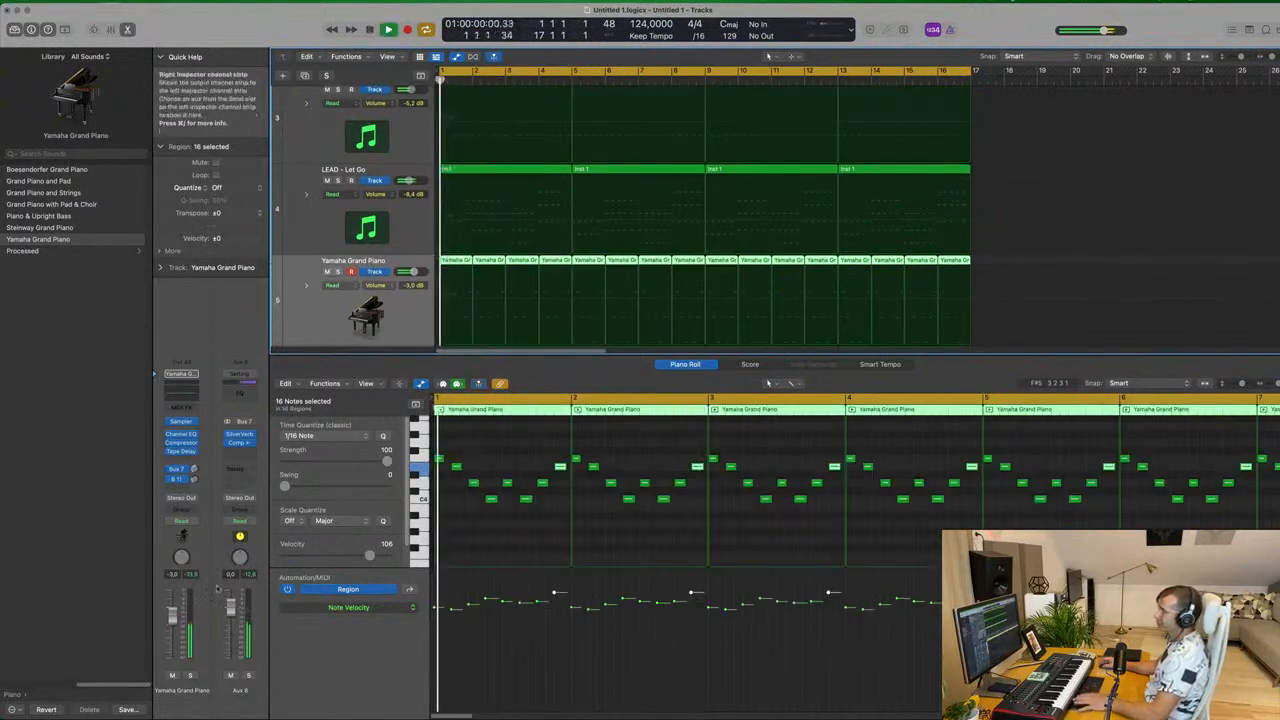
{"action": "left_click_drag", "start_coordinate": [414, 272], "coordinate": [410, 272]}
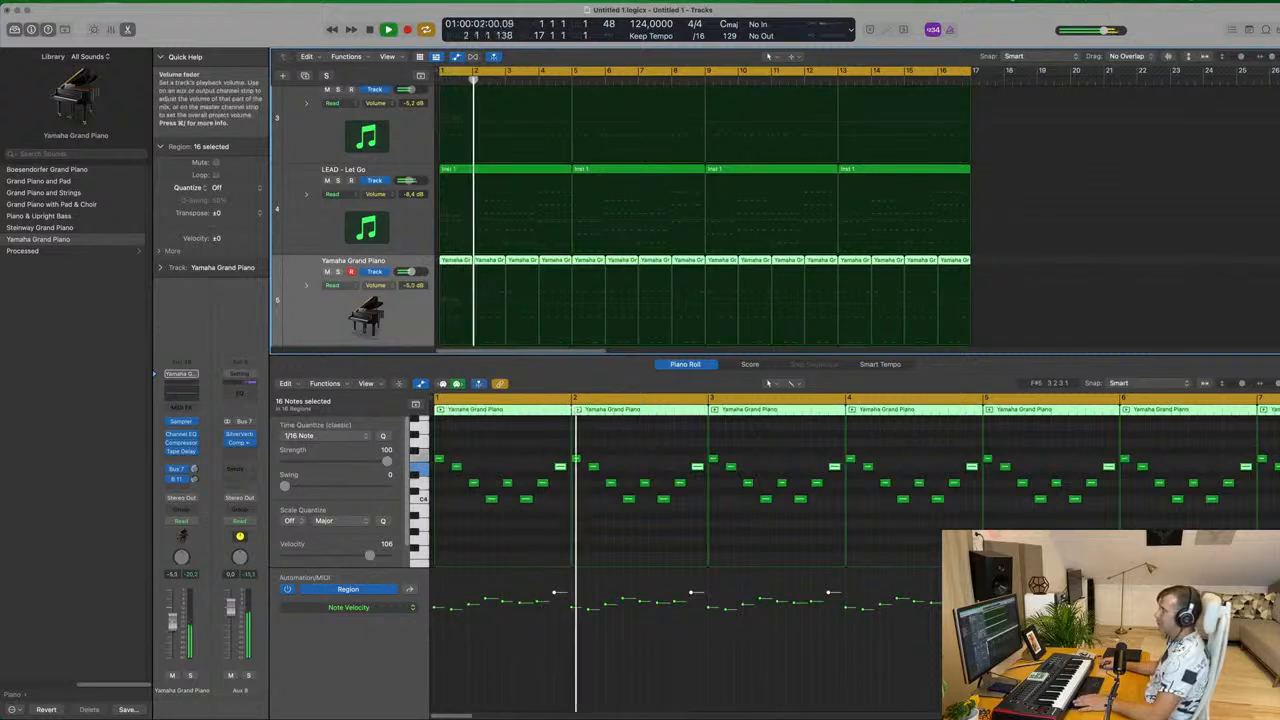
Mute the BASS - Bass Pad and LEAD - Let Go tracks and replay the arrangement from the beginning.
{"action": "scroll", "coordinate": [360, 161], "scroll_direction": "down", "scroll_amount": 4}
{"action": "key", "text": "Return"}
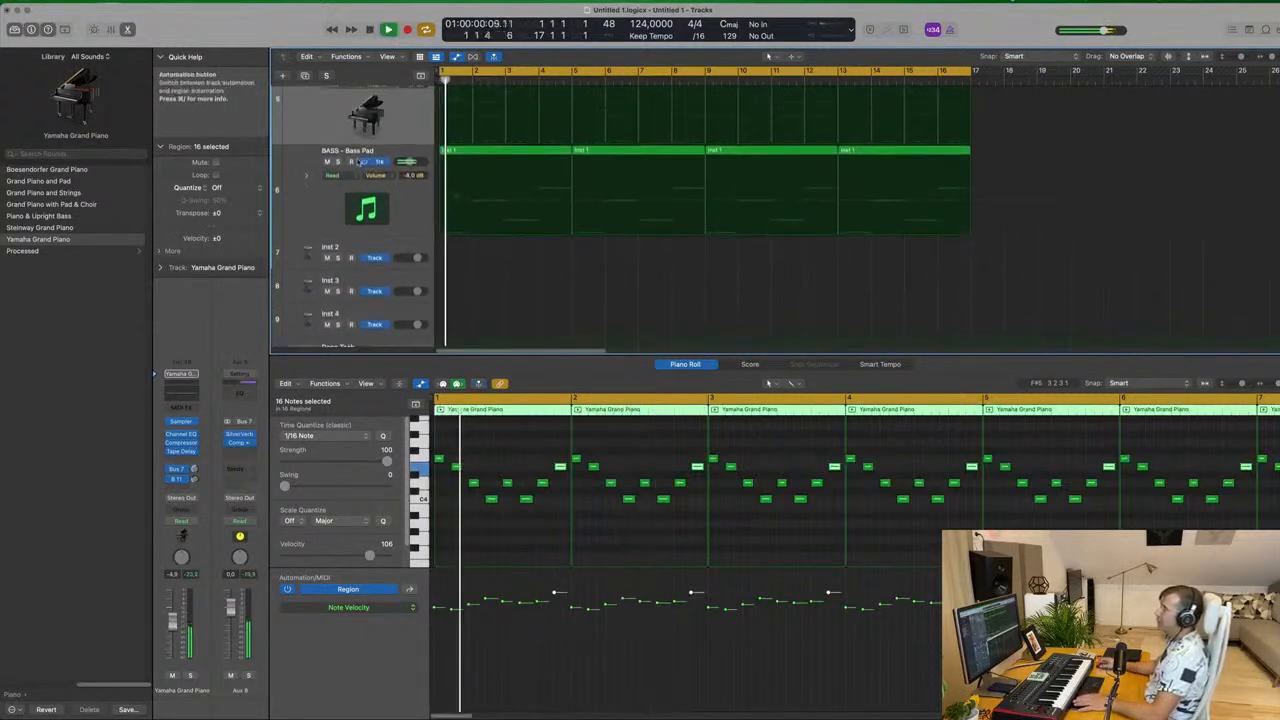
{"action": "left_click", "coordinate": [327, 161]}
{"action": "key", "text": "space"}
{"action": "scroll", "coordinate": [323, 225], "scroll_direction": "up", "scroll_amount": 4}
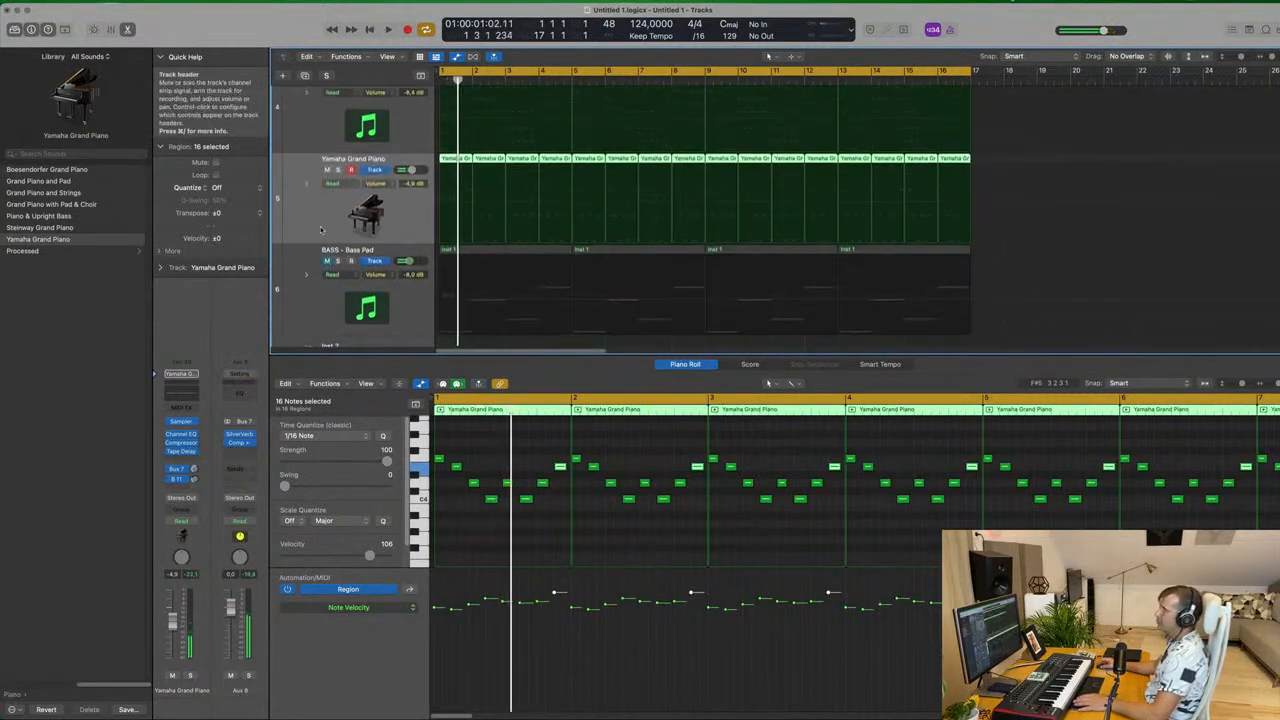
{"action": "key", "text": "space"}
{"action": "key", "text": "Return"}
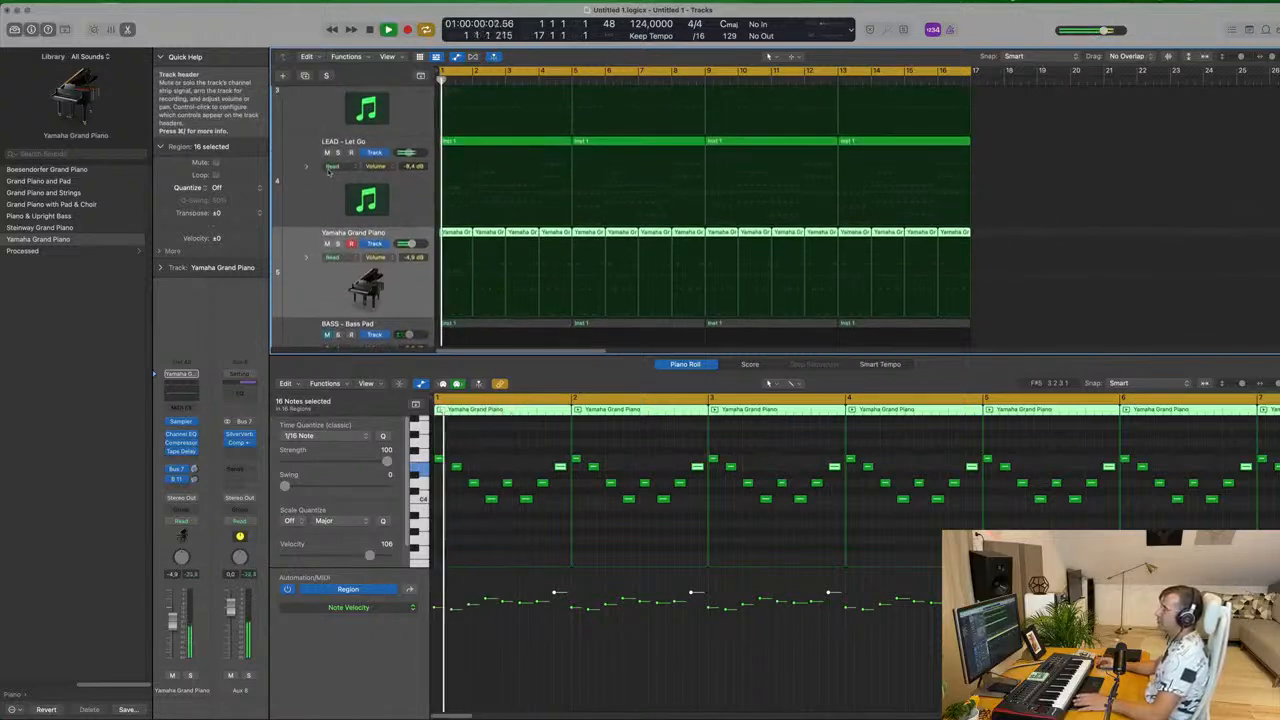
{"action": "left_click", "coordinate": [327, 152]}
{"action": "key", "text": "Return"}
{"action": "scroll", "coordinate": [307, 203], "scroll_direction": "up", "scroll_amount": 1}
{"action": "scroll", "coordinate": [307, 203], "scroll_direction": "up", "scroll_amount": 3}
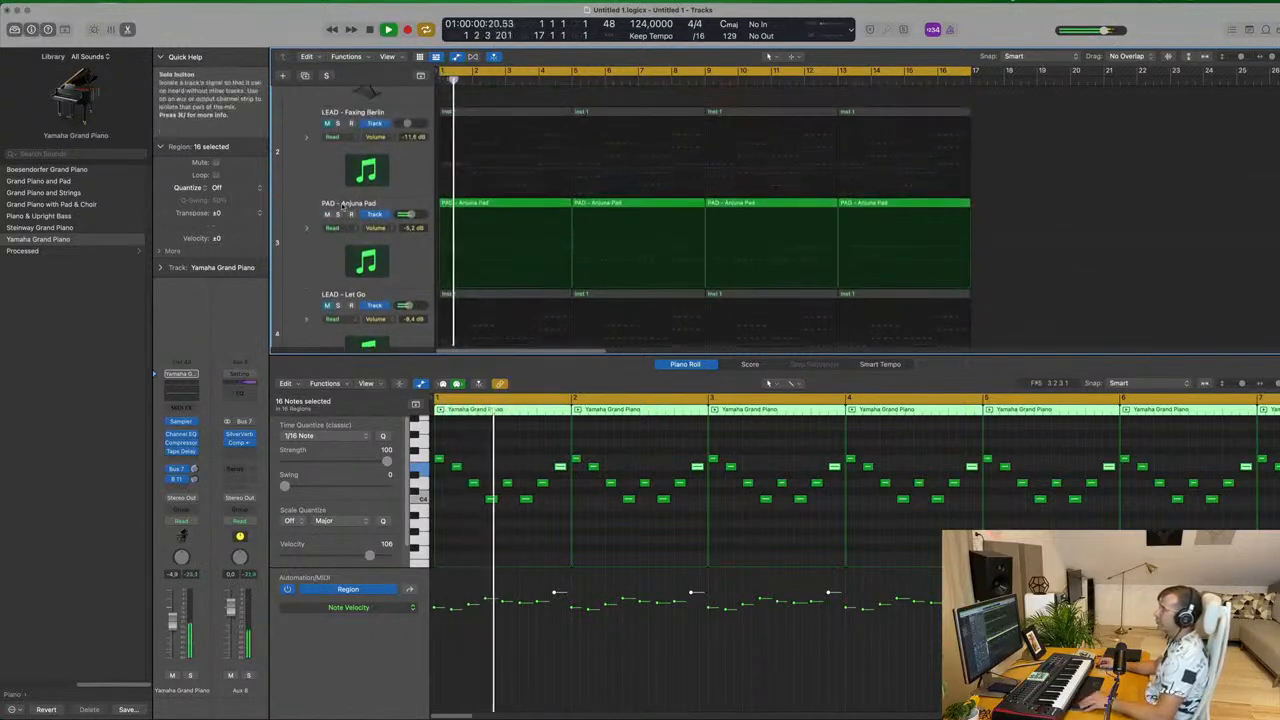
Zoom out the arrangement and look through the tracks while the piano plays with the pad and Deep Tech drums.
{"action": "key", "text": "super+Left"}
{"action": "scroll", "coordinate": [506, 240], "scroll_direction": "down", "scroll_amount": 4}
{"action": "key", "text": "super+Up"}
{"action": "key", "text": "super+Up"}
{"action": "key", "text": "super+Up"}
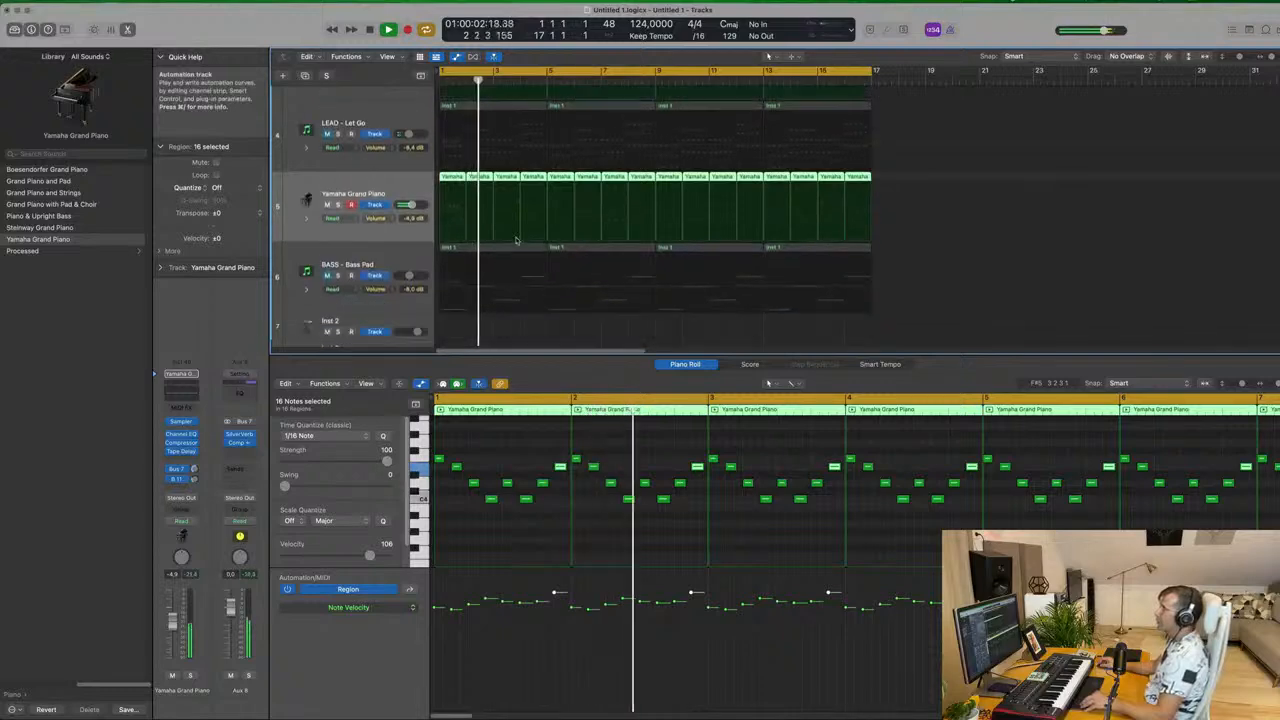
{"action": "scroll", "coordinate": [543, 277], "scroll_direction": "up", "scroll_amount": 3}
{"action": "scroll", "coordinate": [530, 276], "scroll_direction": "down", "scroll_amount": 2}
{"action": "scroll", "coordinate": [550, 265], "scroll_direction": "down", "scroll_amount": 5}
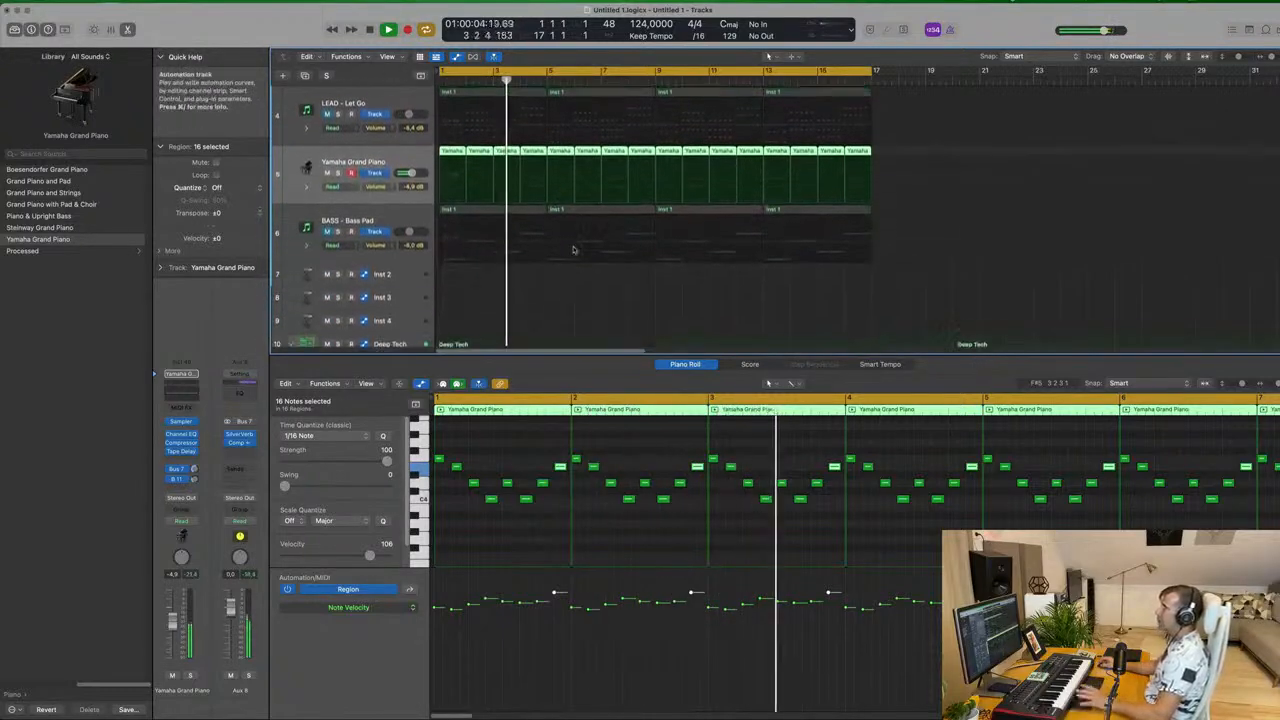
{"action": "scroll", "coordinate": [577, 252], "scroll_direction": "up", "scroll_amount": 3}
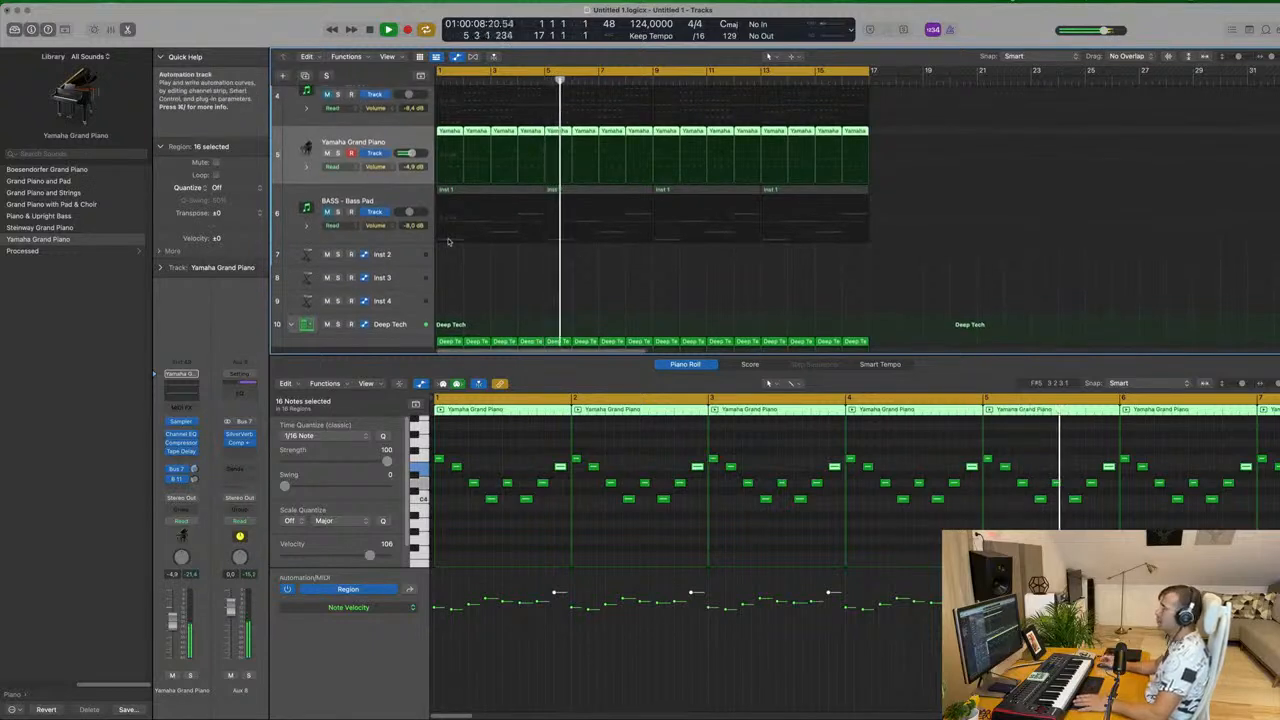
Replay the arrangement from the start with the BASS - Bass Pad track selected and duplicate that track.
{"action": "left_click", "coordinate": [313, 207]}
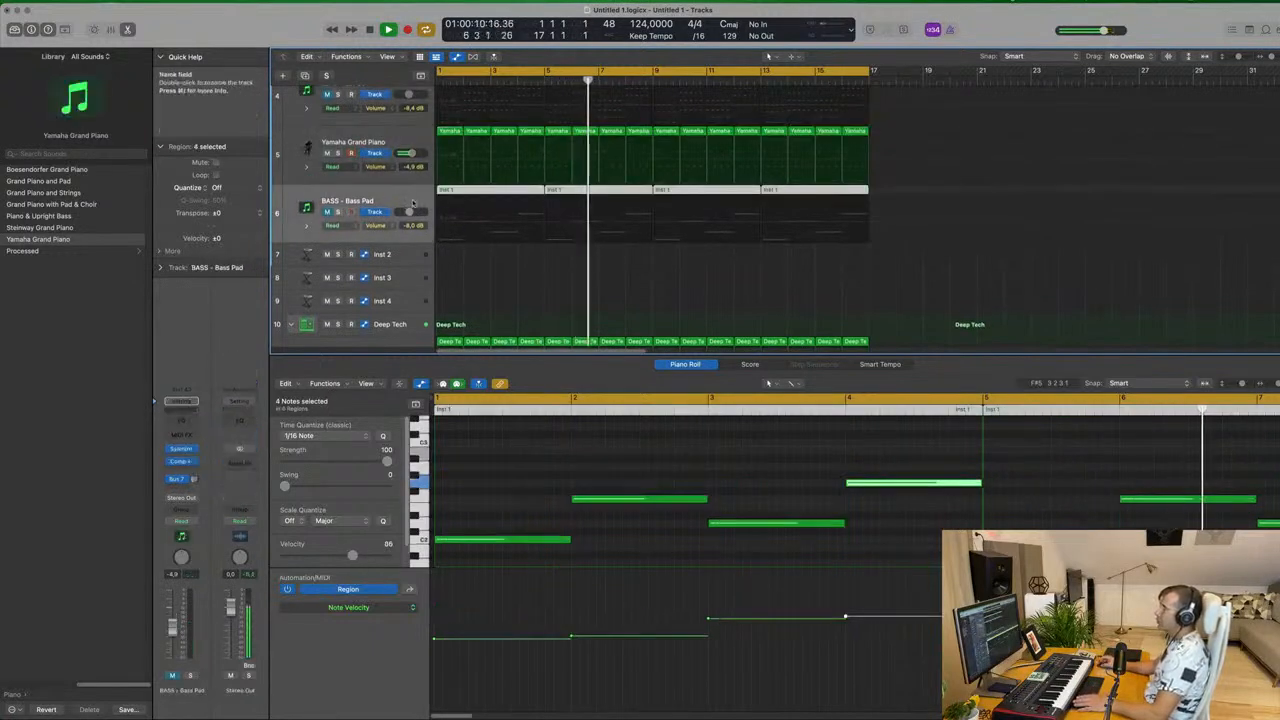
{"action": "key", "text": "space"}
{"action": "key", "text": "Return"}
{"action": "key", "text": "space"}
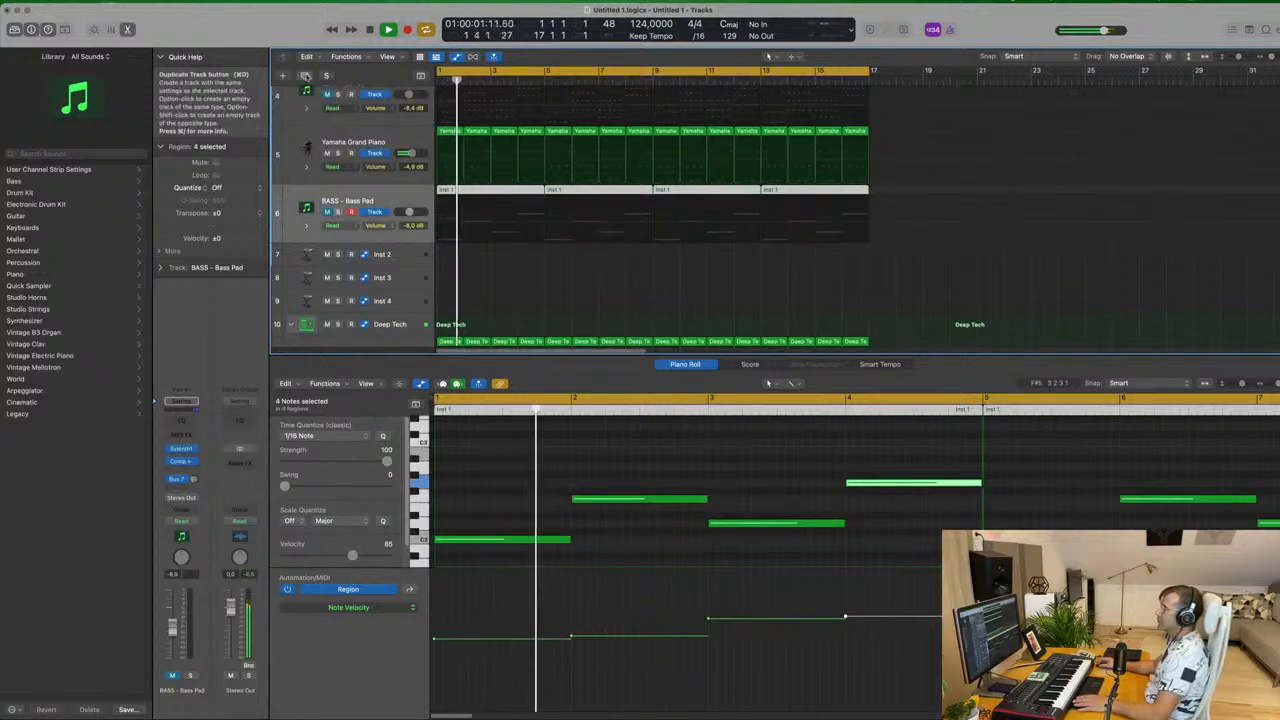
{"action": "left_click", "coordinate": [306, 76]}
{"action": "key", "text": "Return"}
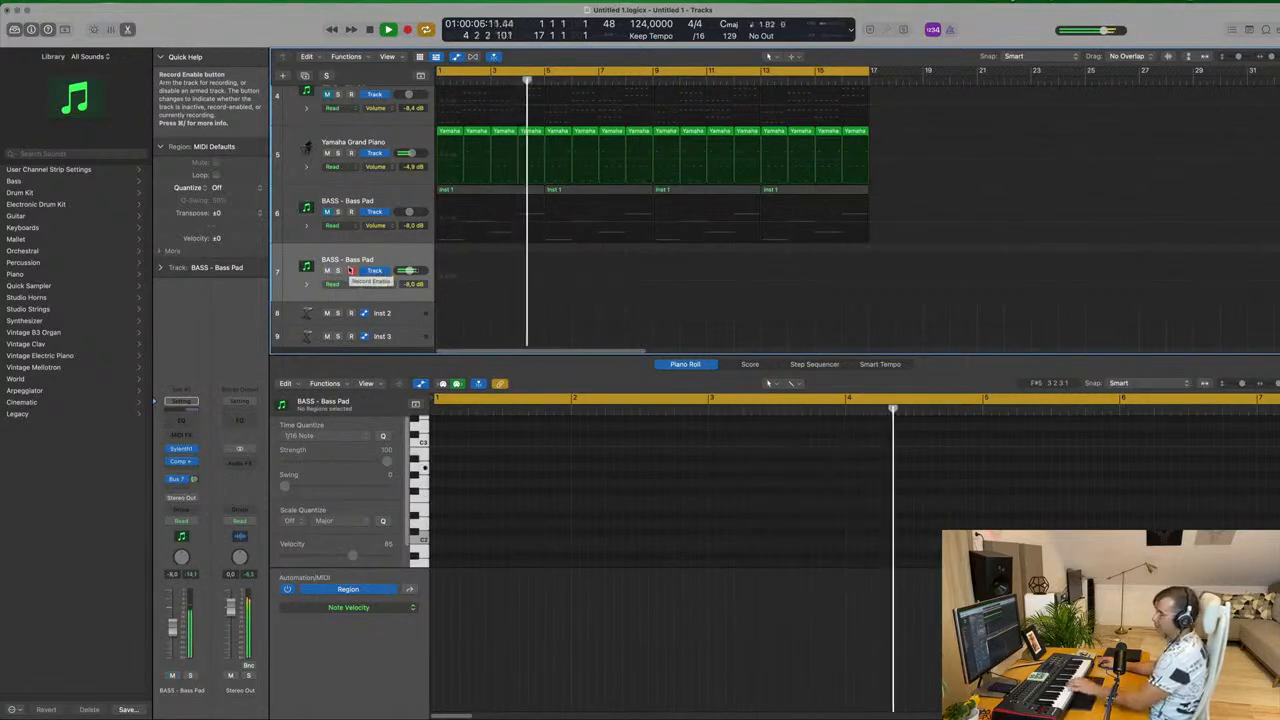
Open Sylenth1 on the duplicated bass track and audition successive bass presets, settling on BASS - Fat Bass.
{"action": "left_click", "coordinate": [182, 450]}
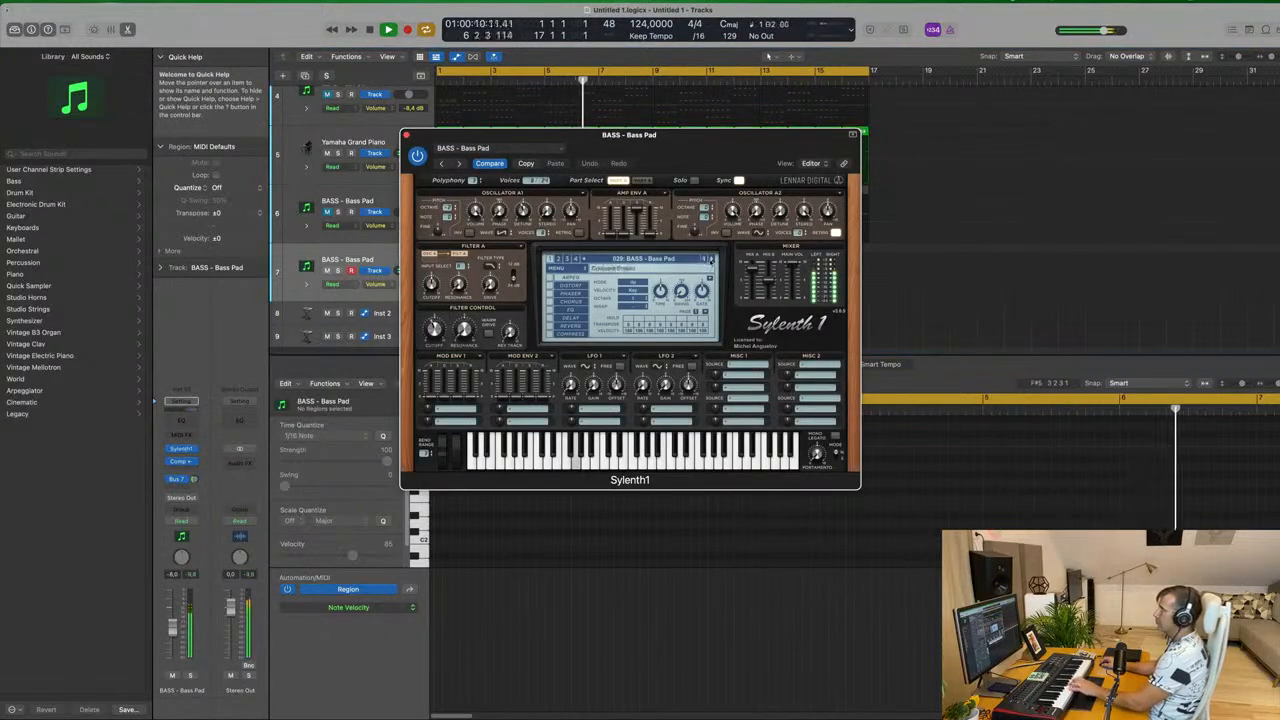
{"action": "left_click", "coordinate": [709, 259]}
{"action": "left_click", "coordinate": [710, 259]}
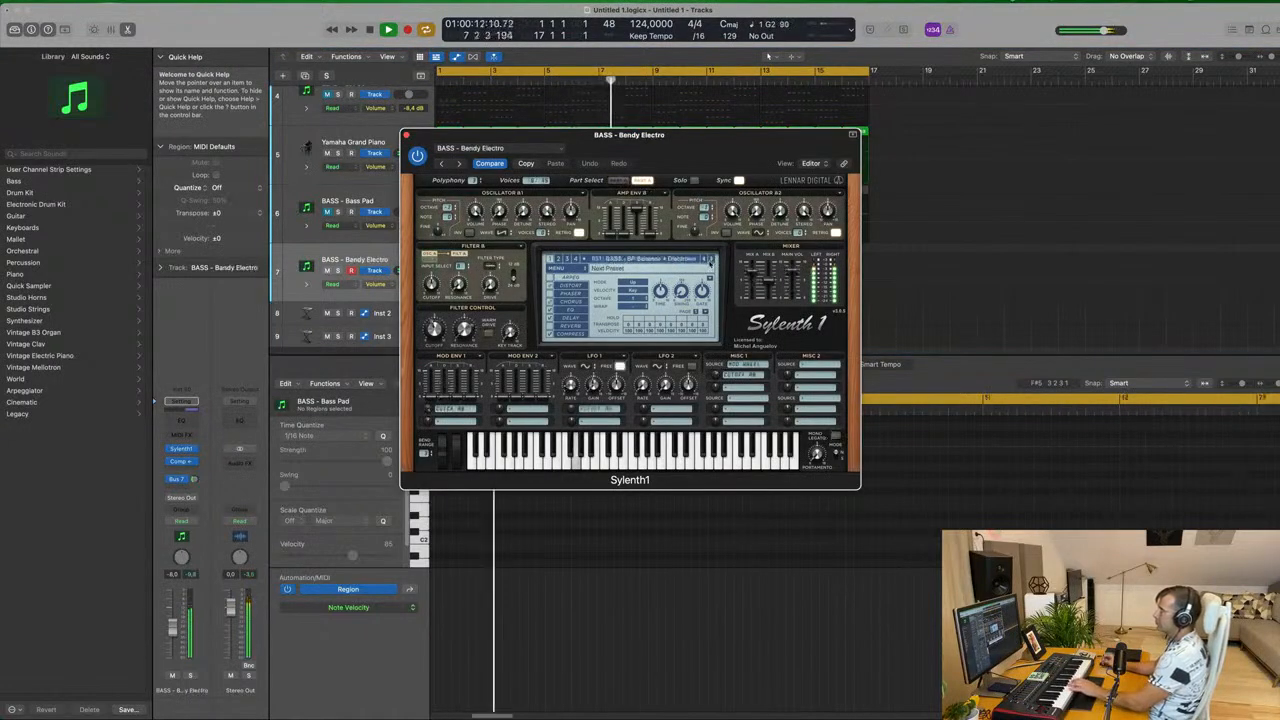
{"action": "left_click", "coordinate": [709, 259]}
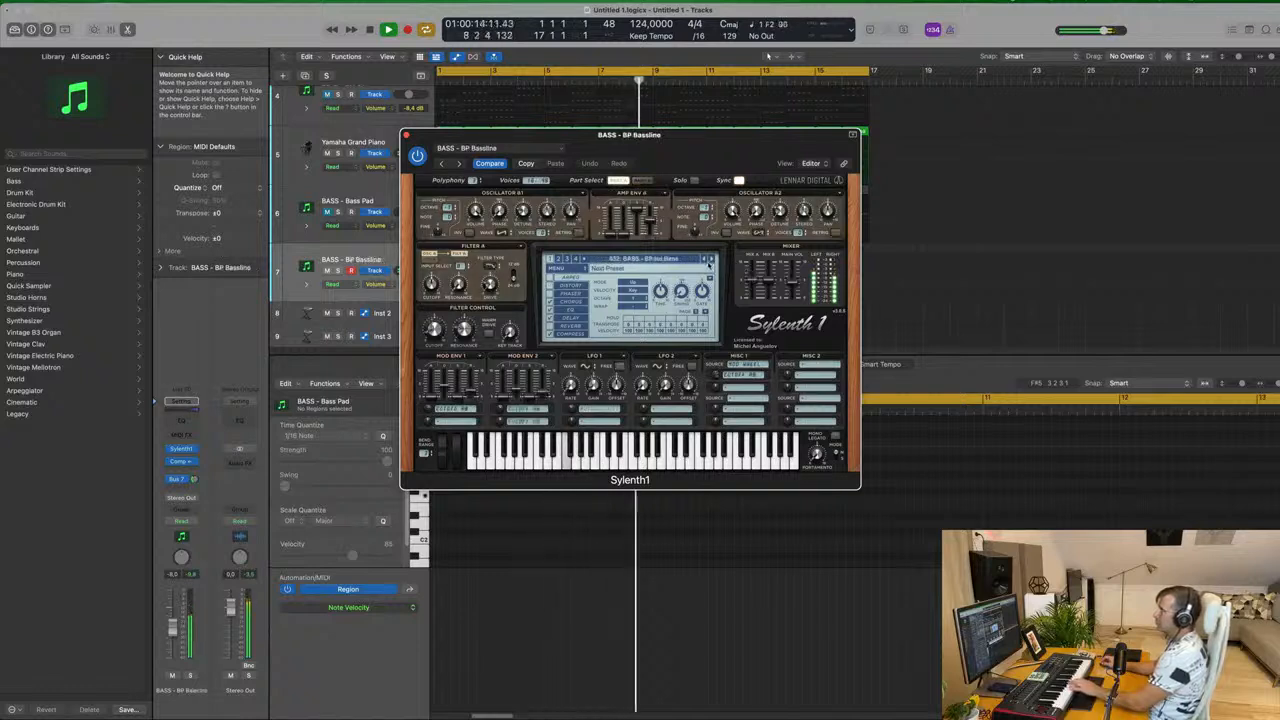
{"action": "left_click", "coordinate": [709, 259]}
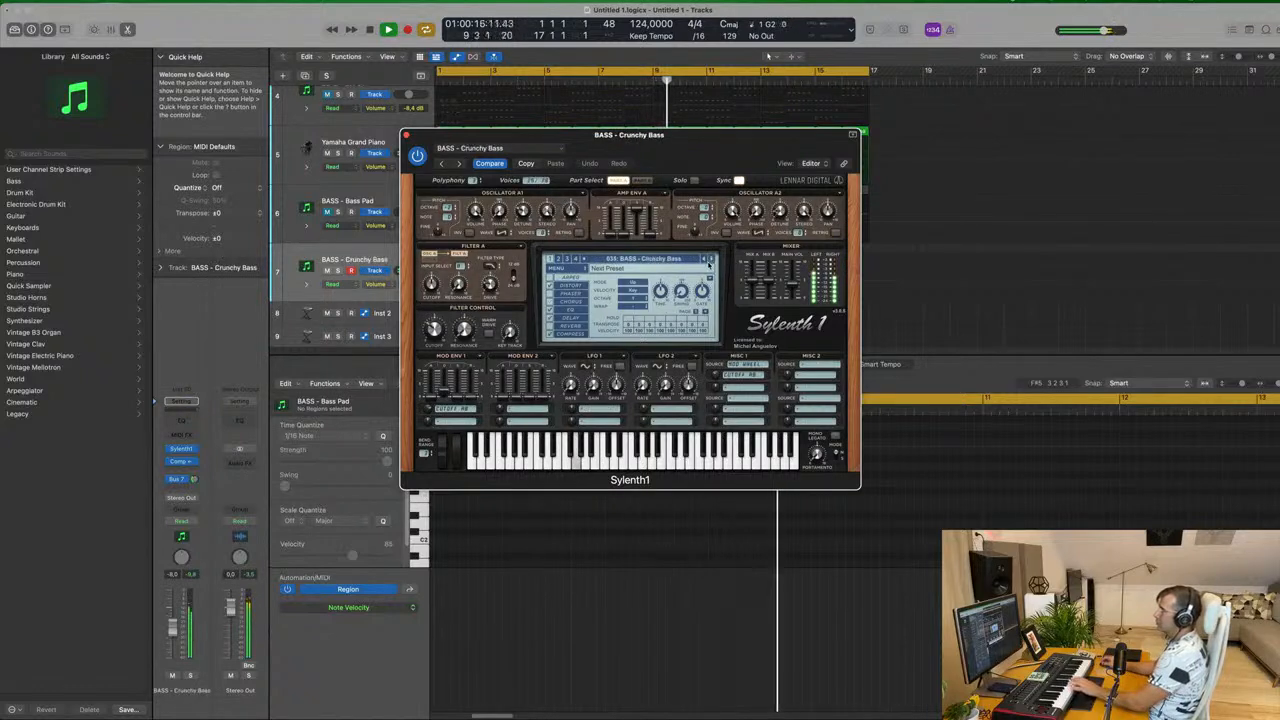
{"action": "left_click", "coordinate": [710, 259]}
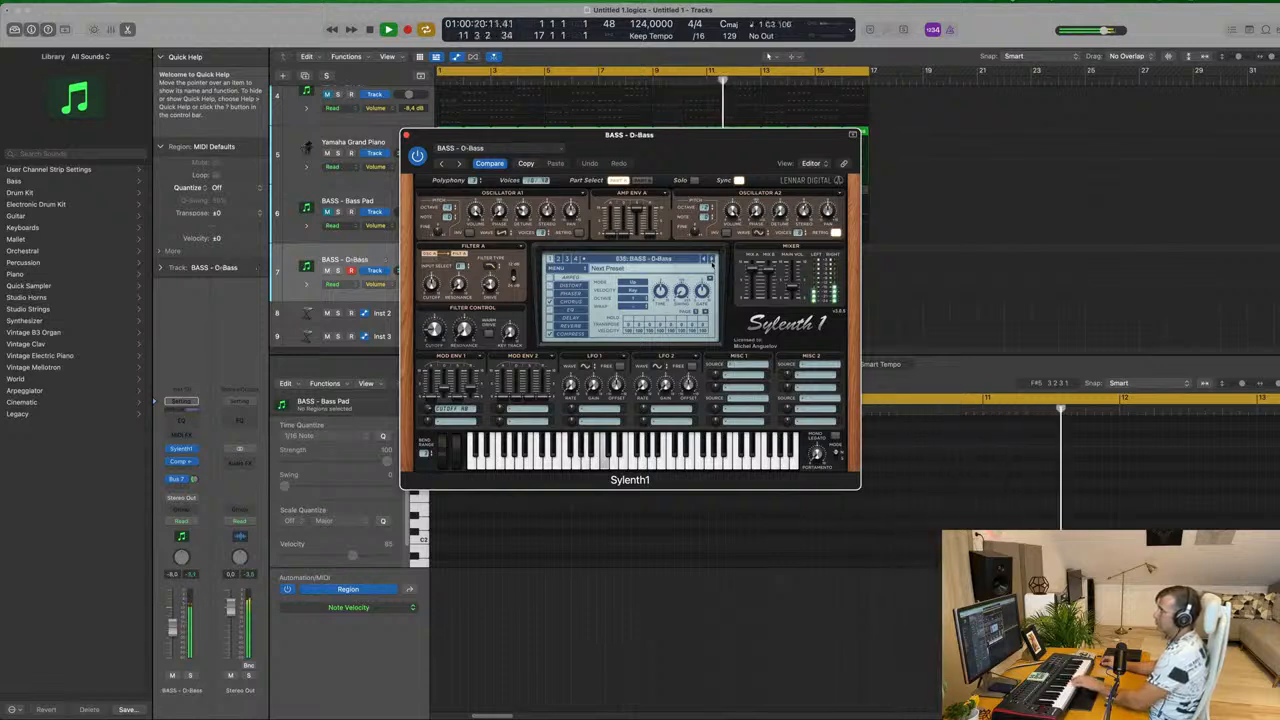
{"action": "left_click", "coordinate": [709, 259]}
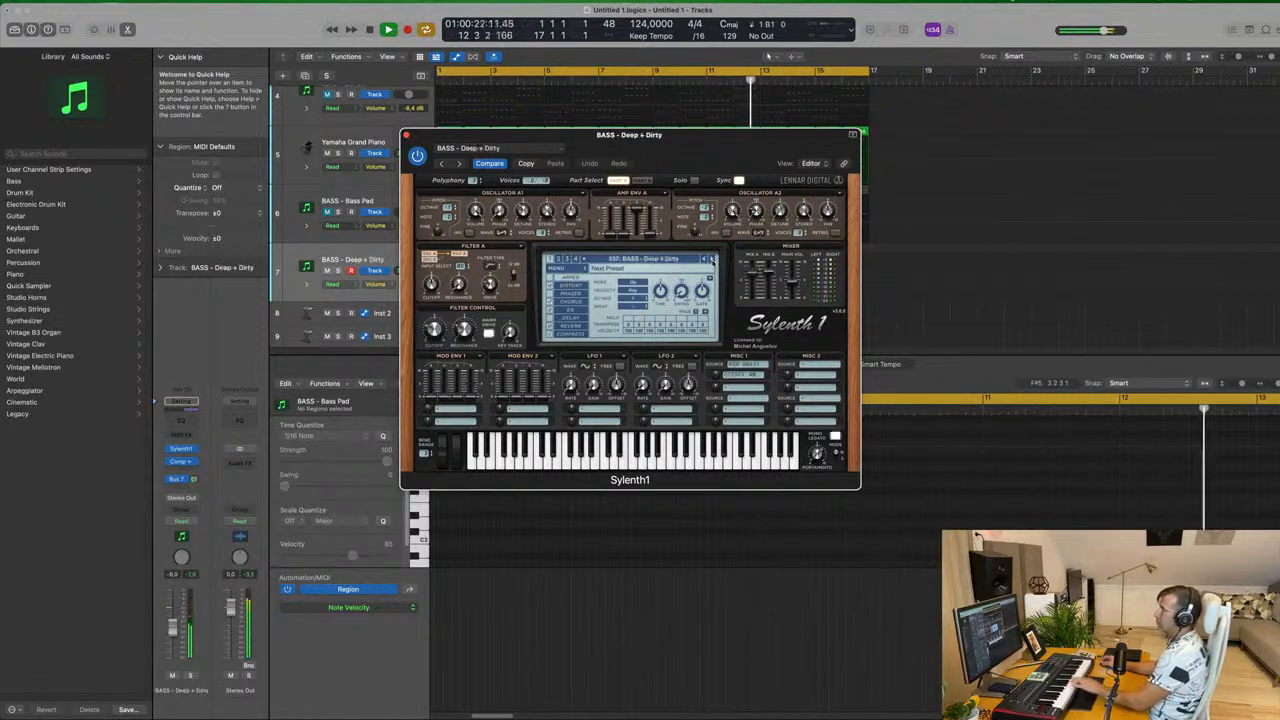
{"action": "left_click", "coordinate": [710, 259]}
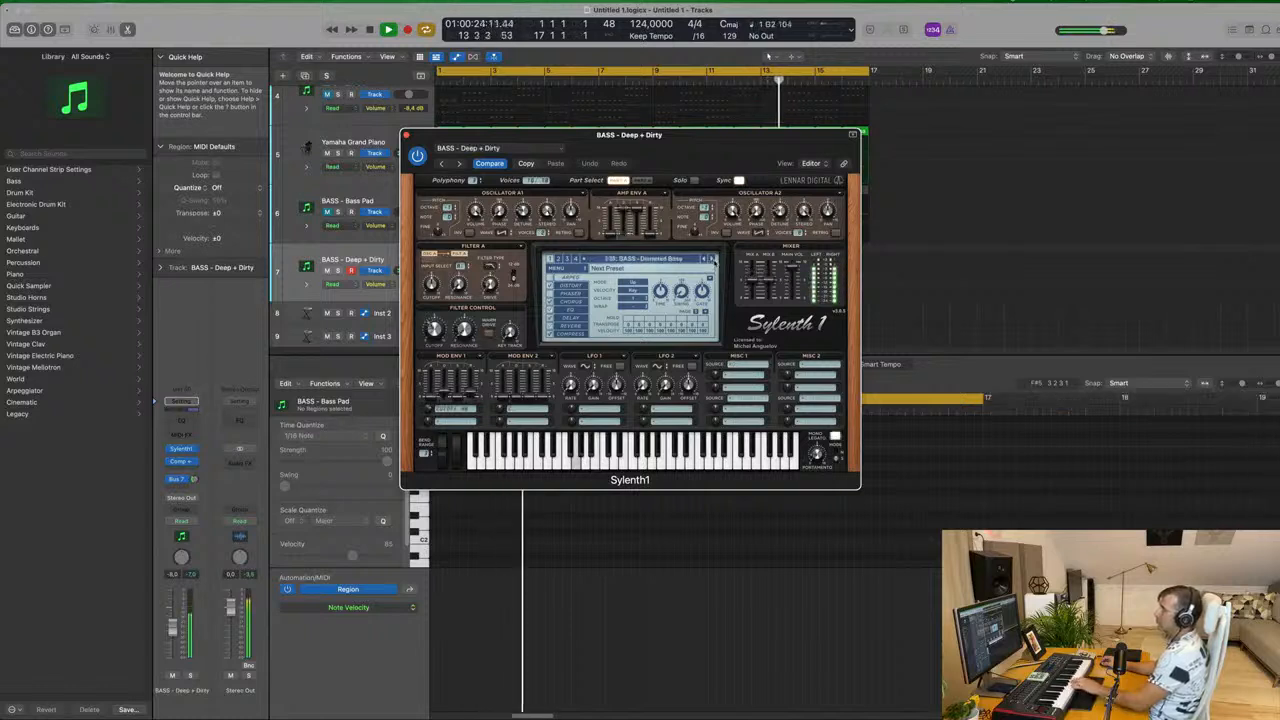
{"action": "left_click", "coordinate": [710, 259]}
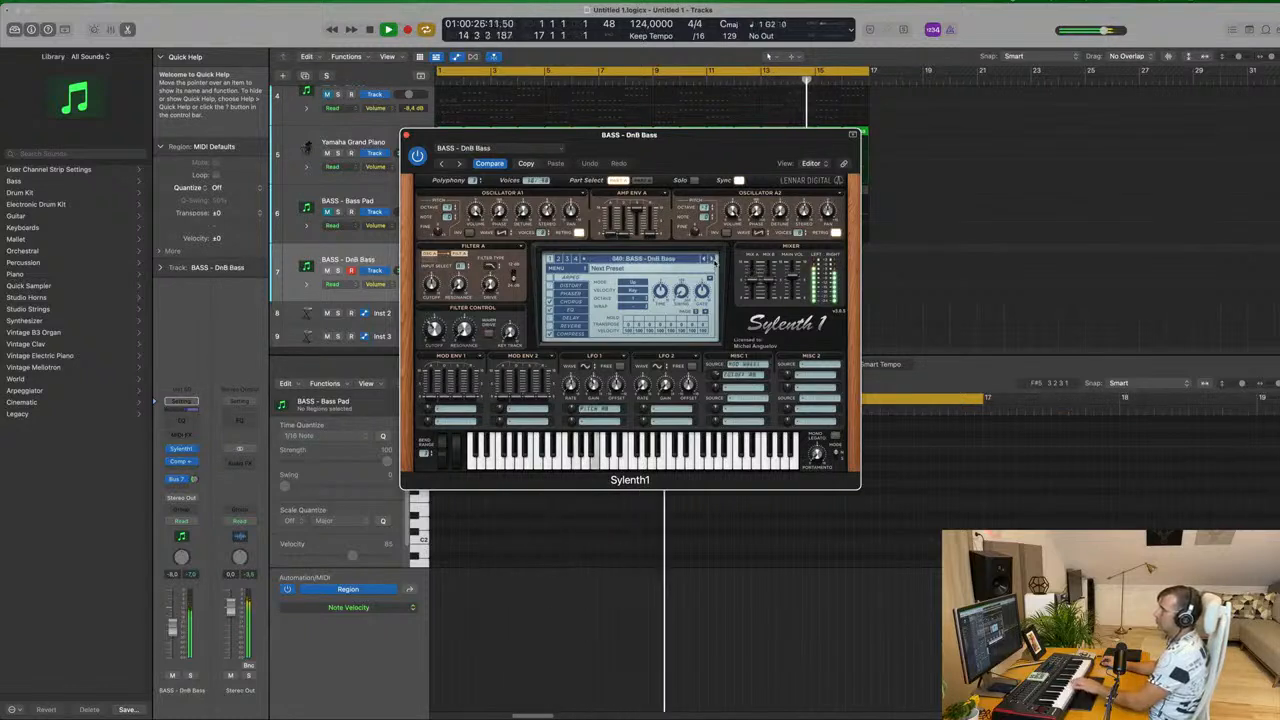
{"action": "left_click", "coordinate": [711, 259]}
{"action": "left_click", "coordinate": [711, 259]}
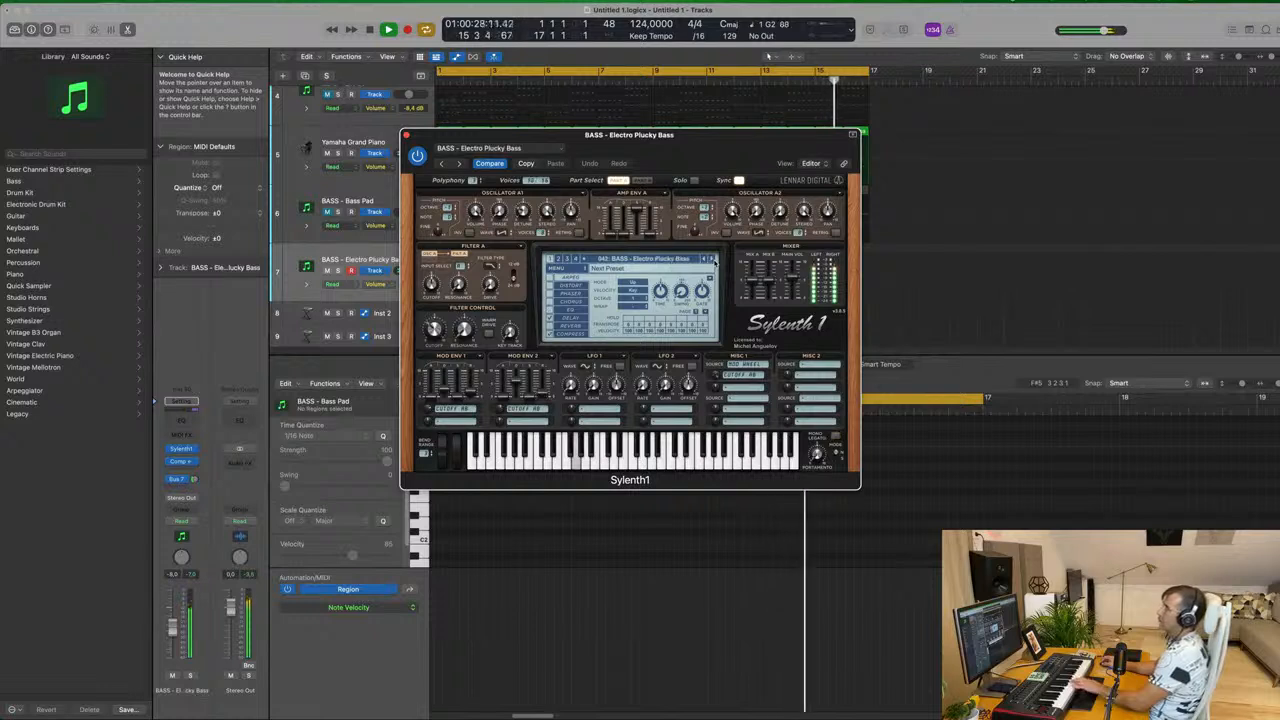
{"action": "left_click", "coordinate": [711, 259]}
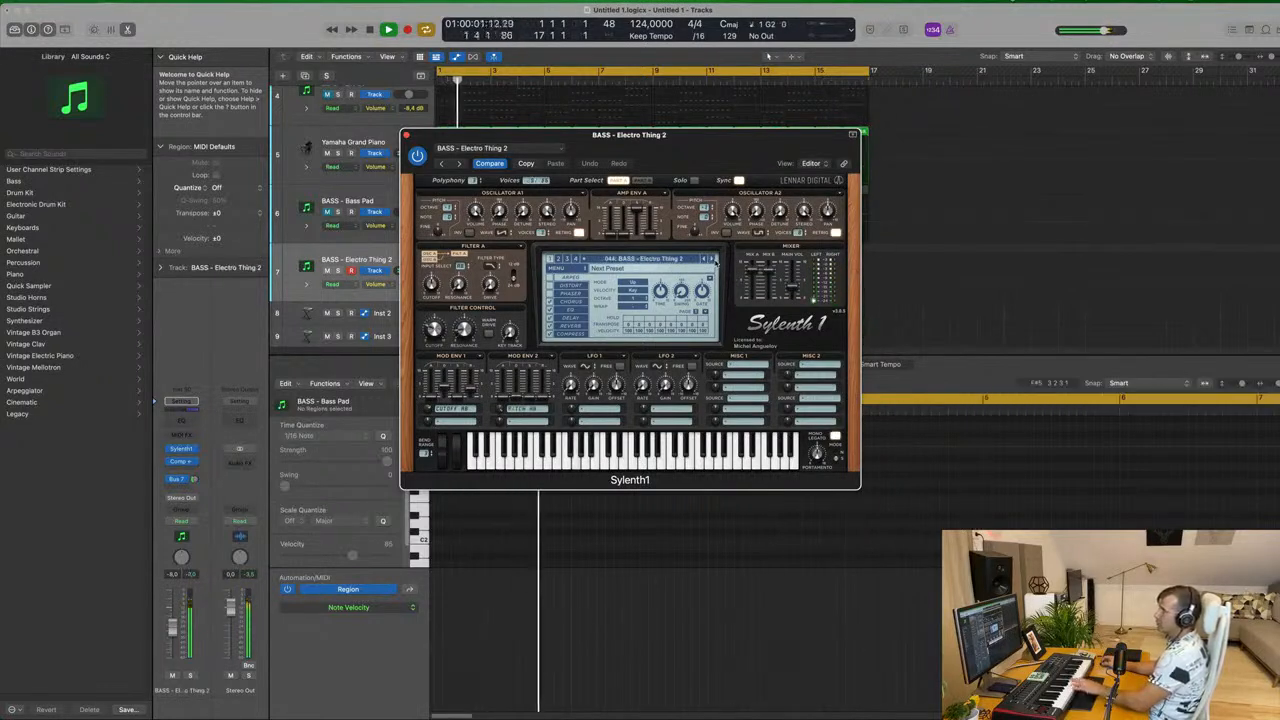
{"action": "left_click", "coordinate": [711, 259]}
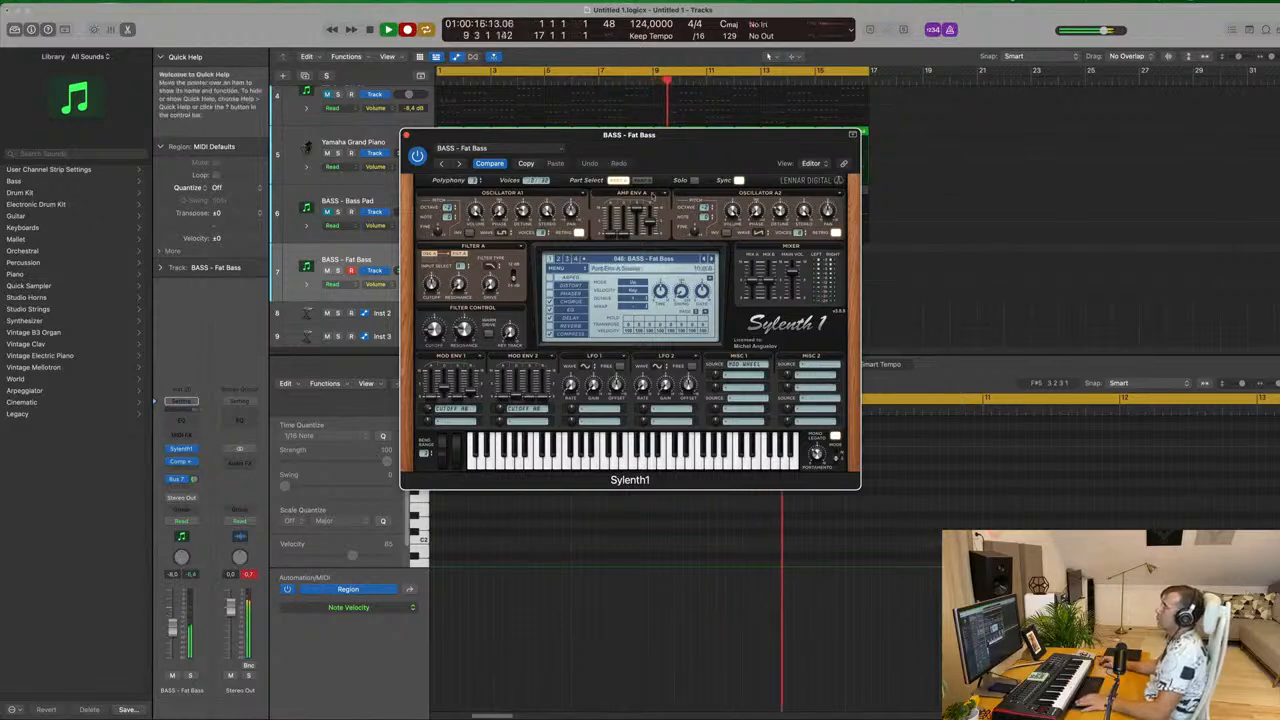
Stop recording the bass take, move the recorded Fat Bass region to bar 1 and play from the start.
{"action": "left_click_drag", "start_coordinate": [640, 134], "coordinate": [1105, 129]}
{"action": "key", "text": "space"}
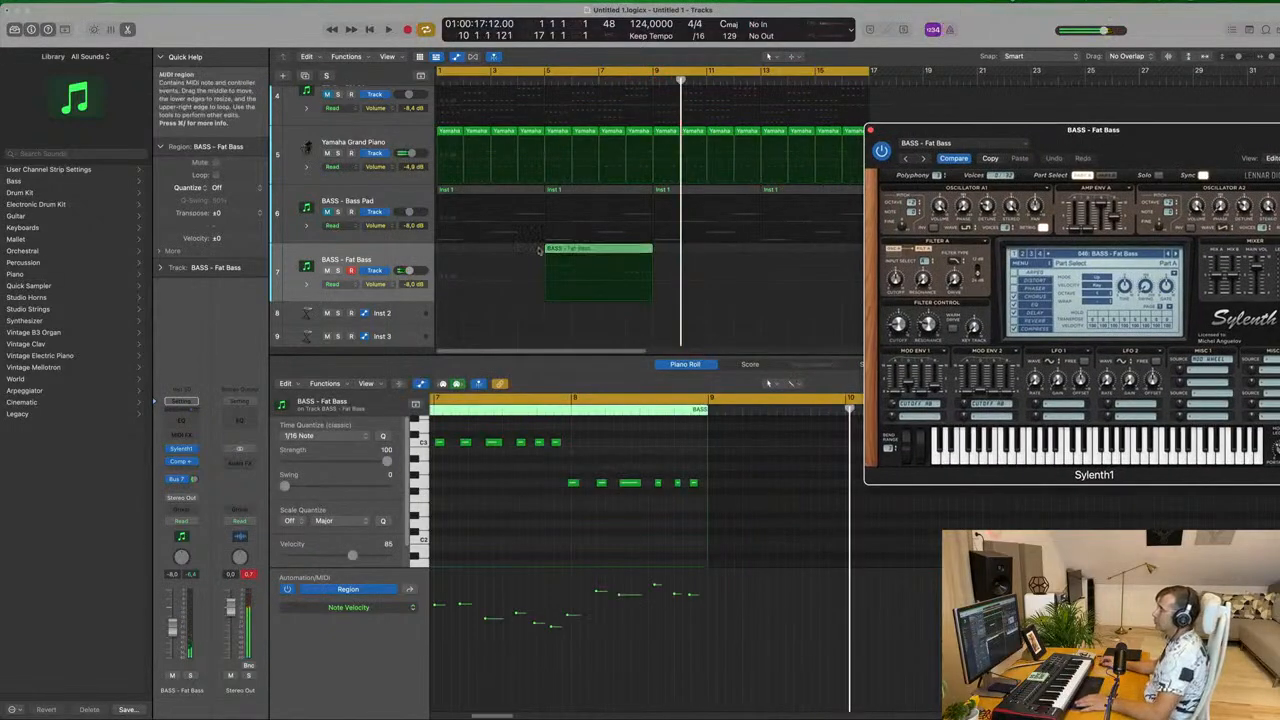
{"action": "left_click_drag", "start_coordinate": [548, 252], "coordinate": [440, 253]}
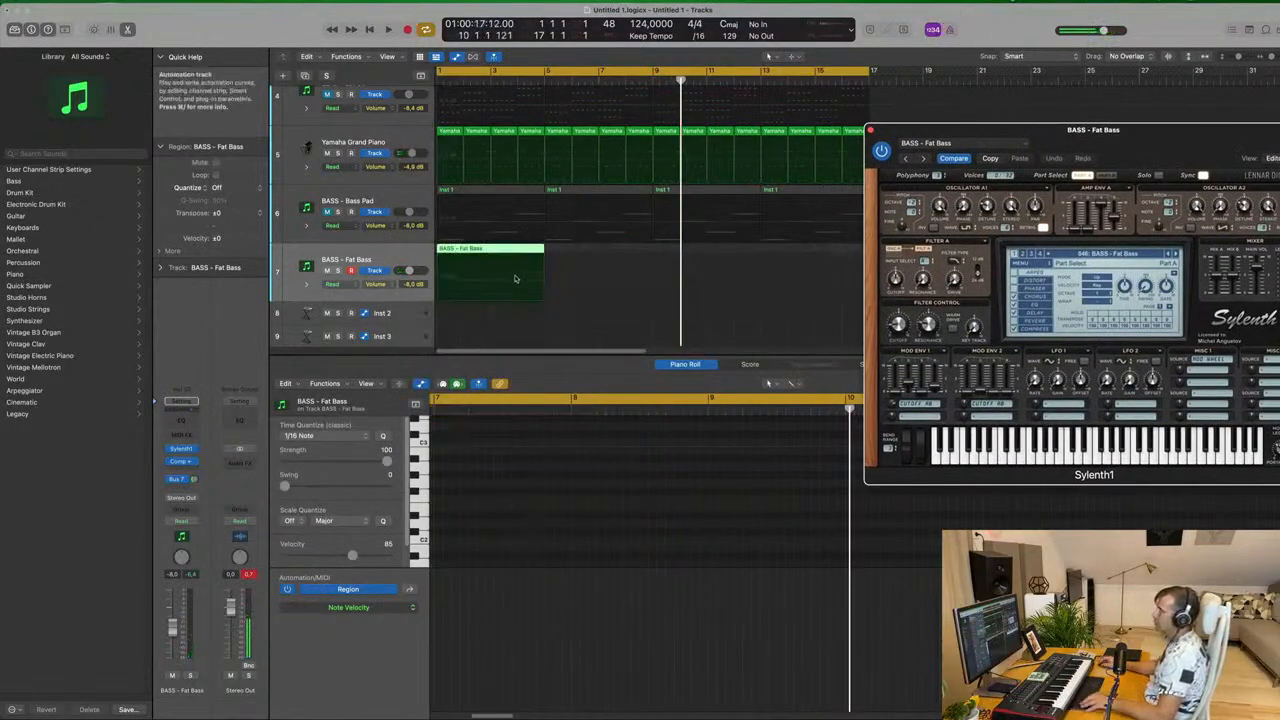
{"action": "key", "text": "Return"}
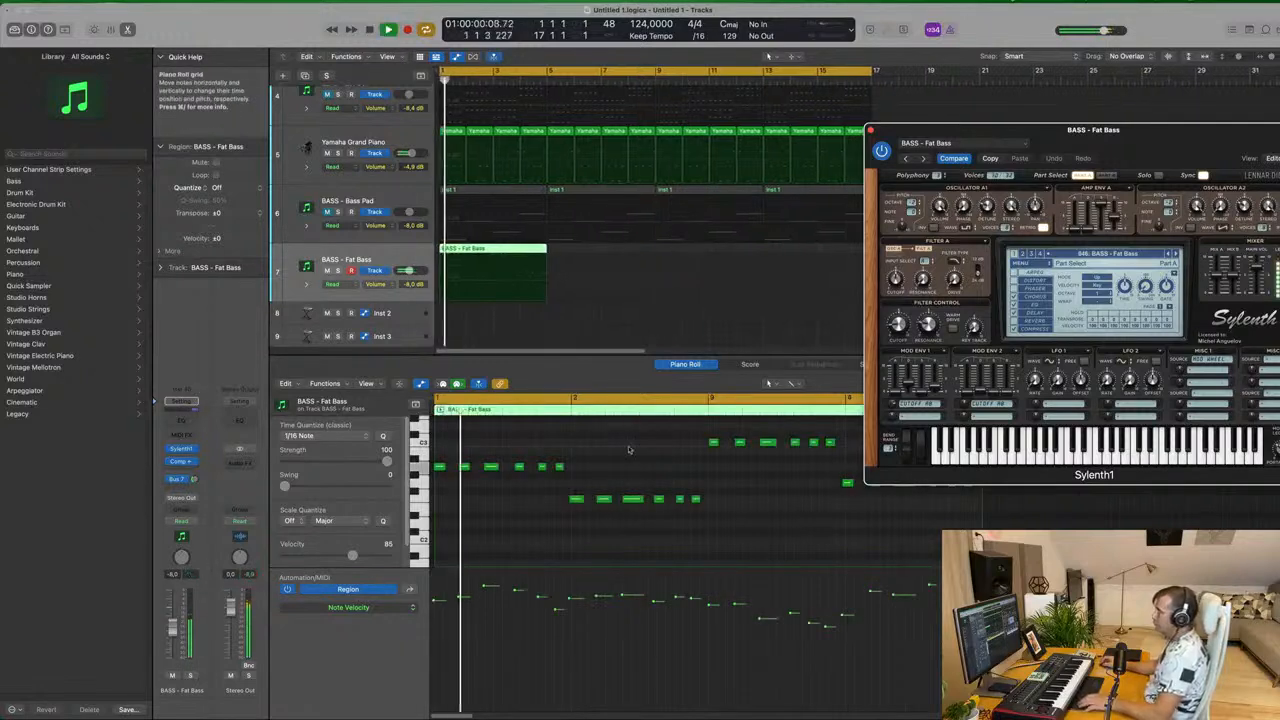
Select all notes in the Fat Bass region, quantize them to 1/16 notes and play the four bars through.
{"action": "left_click", "coordinate": [630, 448]}
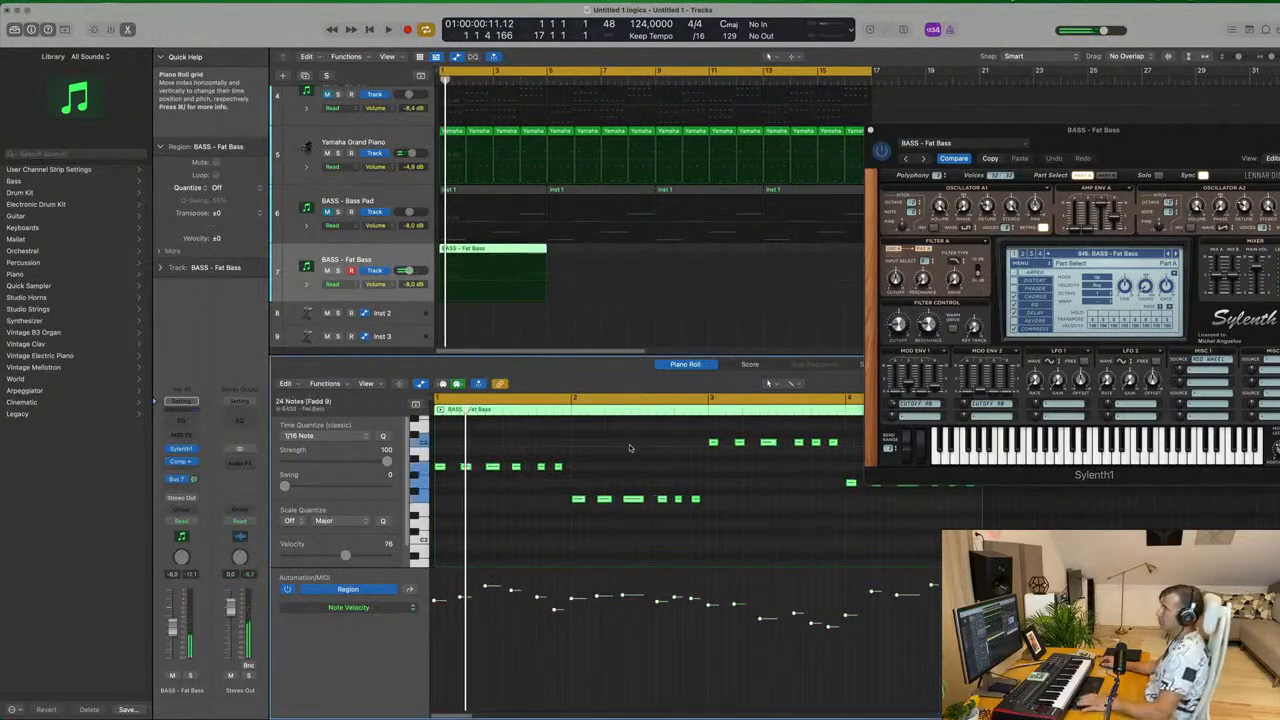
{"action": "key", "text": "space"}
{"action": "scroll", "coordinate": [621, 458], "scroll_direction": "down", "scroll_amount": 3}
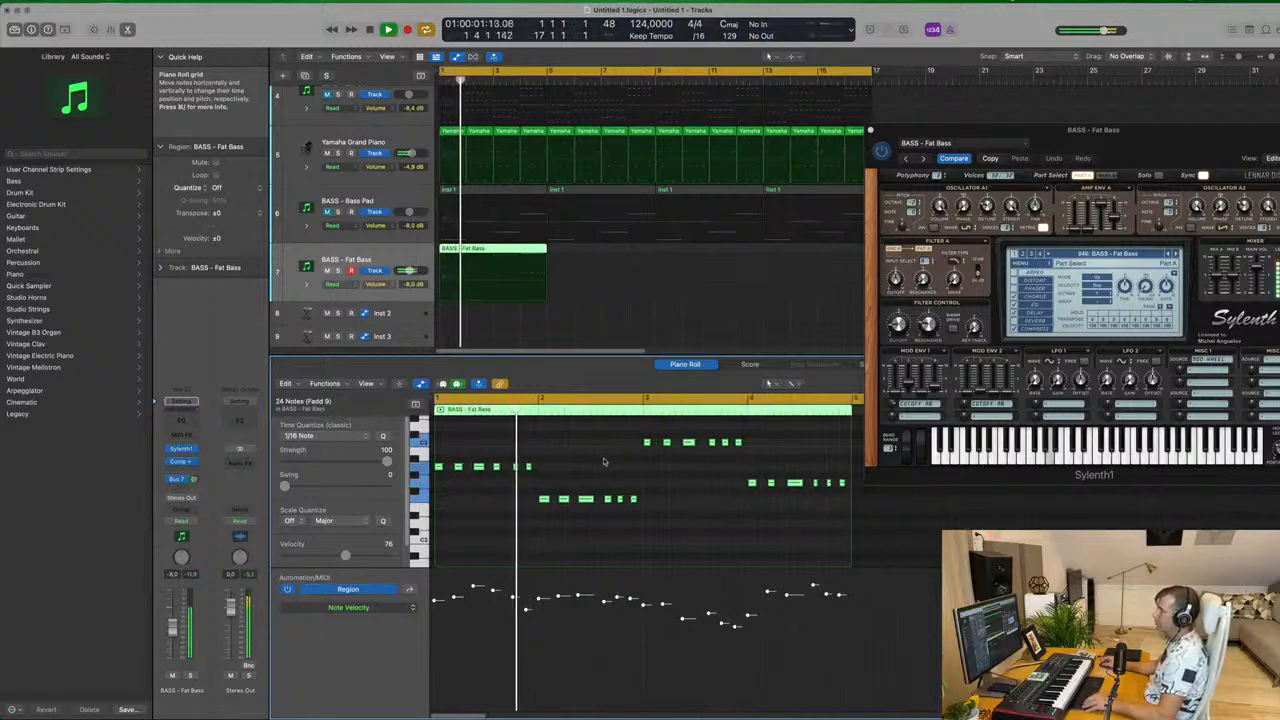
{"action": "scroll", "coordinate": [604, 462], "scroll_direction": "down", "scroll_amount": 1}
{"action": "scroll", "coordinate": [604, 462], "scroll_direction": "up", "scroll_amount": 3}
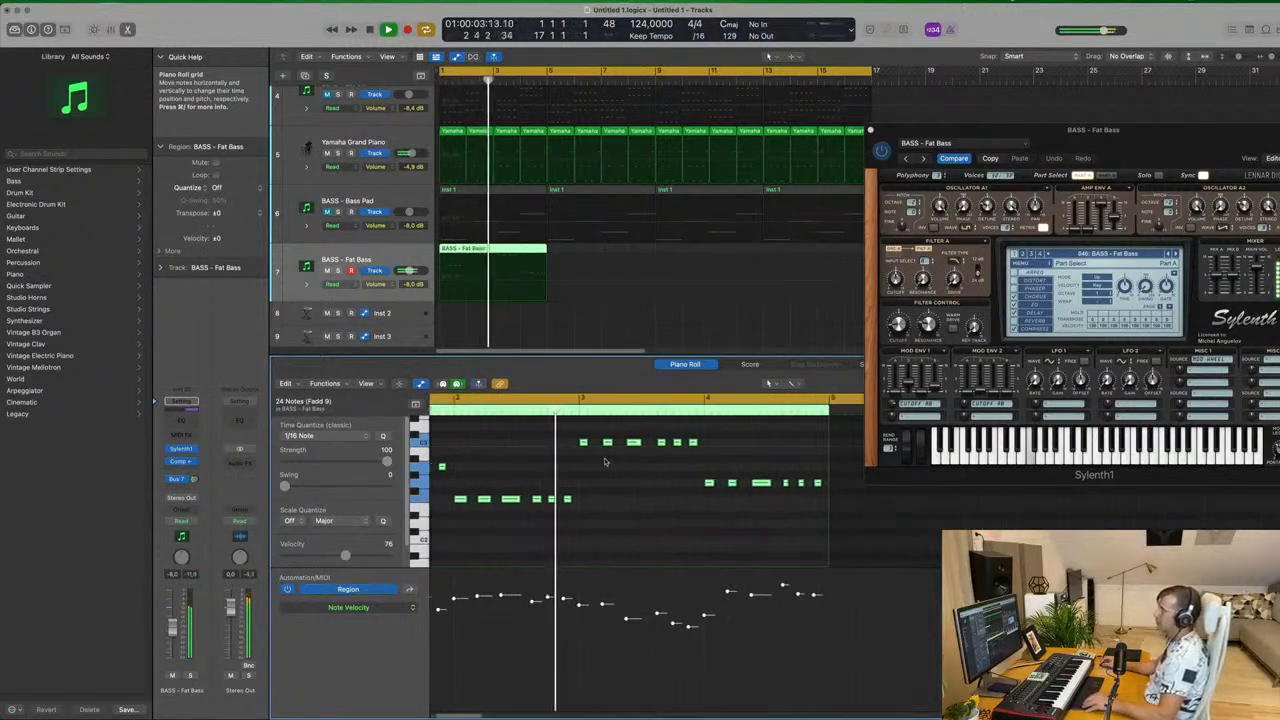
{"action": "scroll", "coordinate": [605, 462], "scroll_direction": "down", "scroll_amount": 3}
{"action": "scroll", "coordinate": [662, 475], "scroll_direction": "up", "scroll_amount": 4}
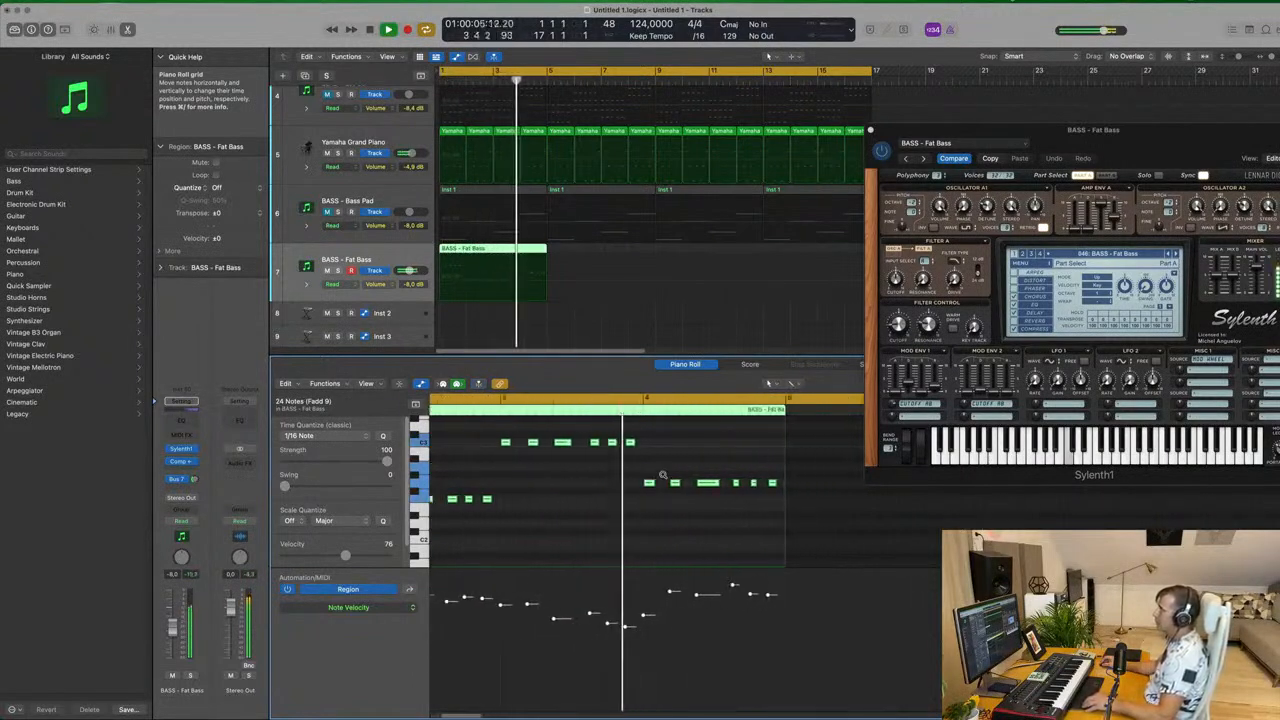
{"action": "scroll", "coordinate": [662, 475], "scroll_direction": "down", "scroll_amount": 2}
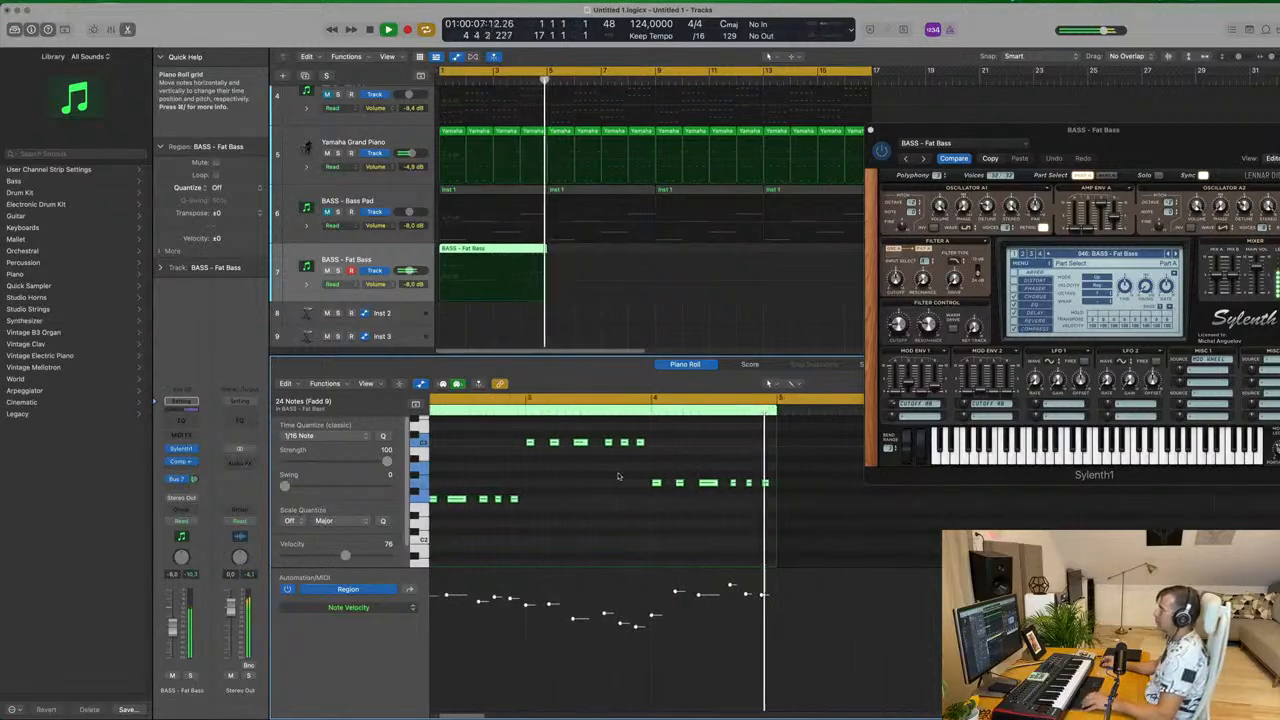
{"action": "key", "text": "space"}
{"action": "key", "text": "space"}
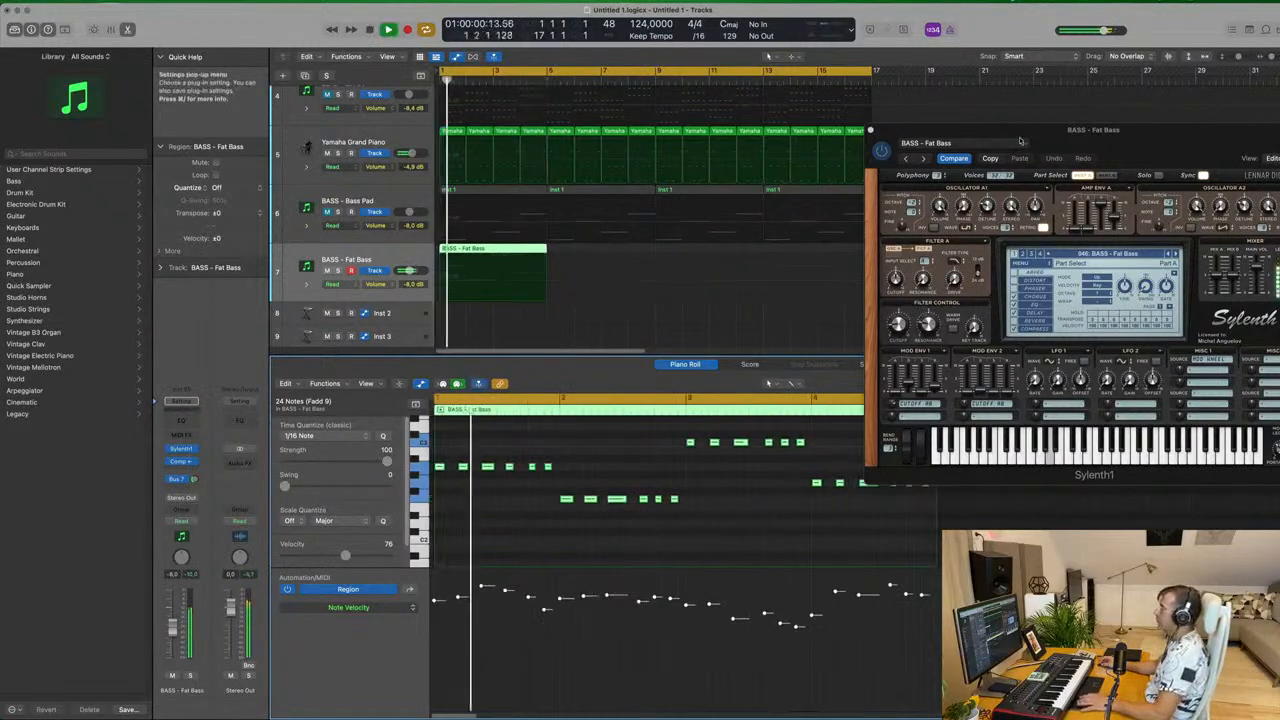
Mute the Yamaha Grand Piano and PAD - Anjuna Pad tracks while replaying the Fat Bass line.
{"action": "left_click_drag", "start_coordinate": [1062, 142], "coordinate": [655, 166]}
{"action": "left_click_drag", "start_coordinate": [751, 169], "coordinate": [1029, 159]}
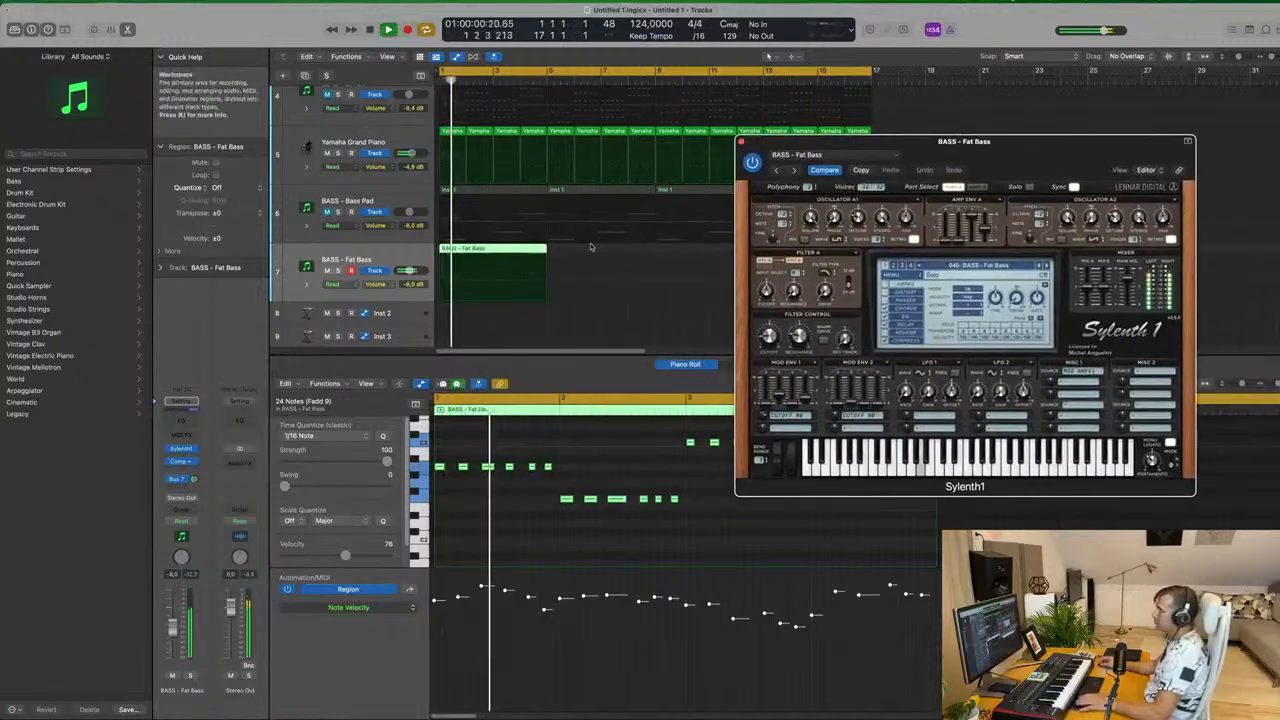
{"action": "left_click", "coordinate": [327, 153]}
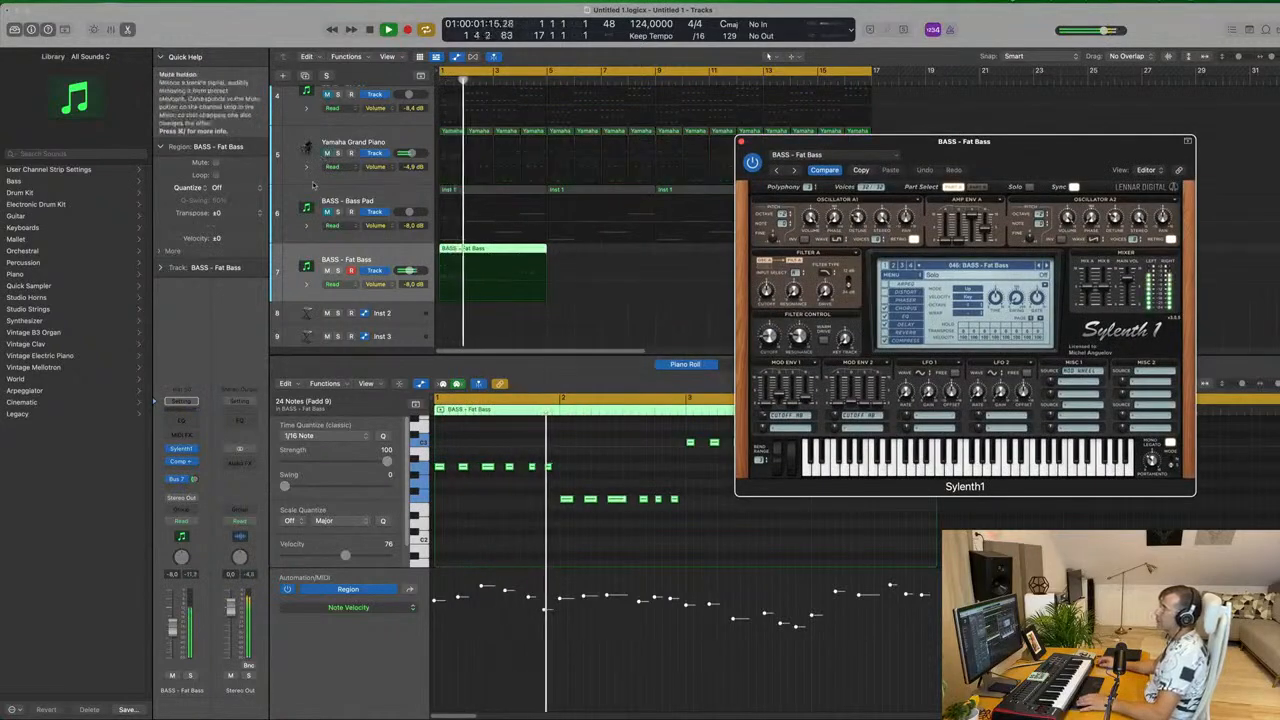
{"action": "key", "text": "space"}
{"action": "key", "text": "space"}
{"action": "scroll", "coordinate": [330, 180], "scroll_direction": "up", "scroll_amount": 6}
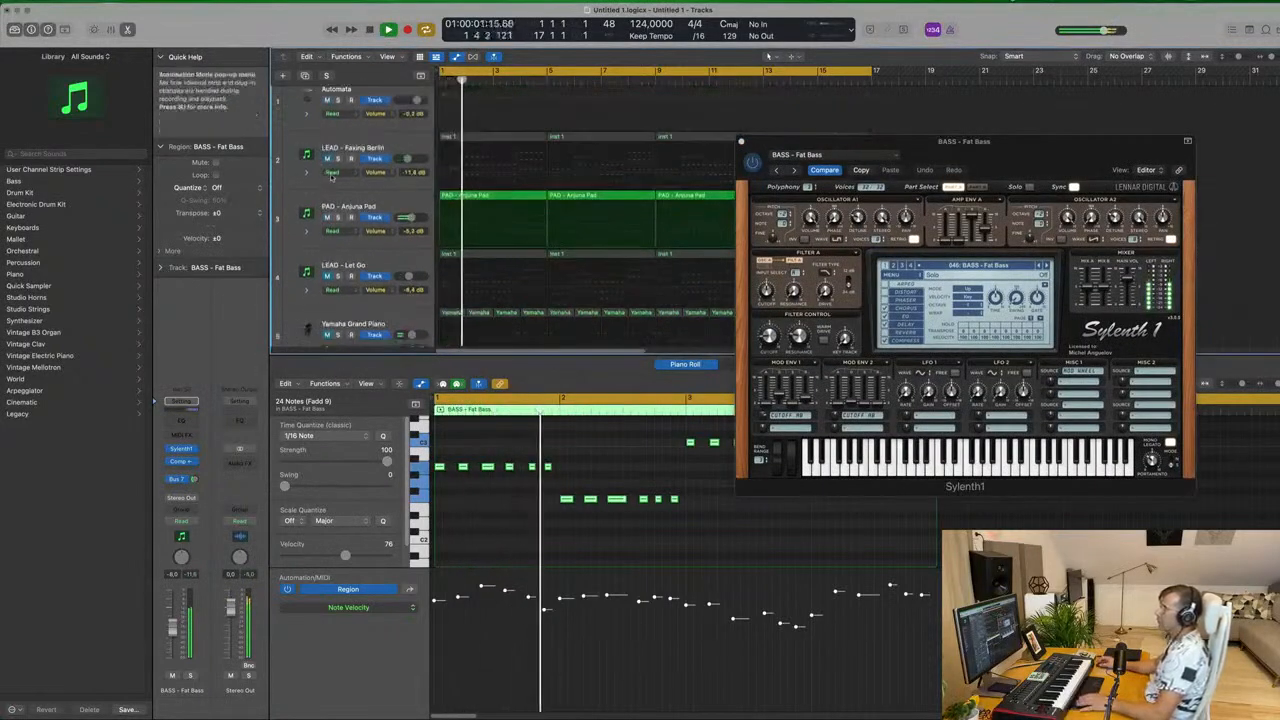
{"action": "left_click", "coordinate": [326, 217]}
{"action": "key", "text": "space"}
{"action": "key", "text": "space"}
{"action": "scroll", "coordinate": [566, 240], "scroll_direction": "down", "scroll_amount": 6}
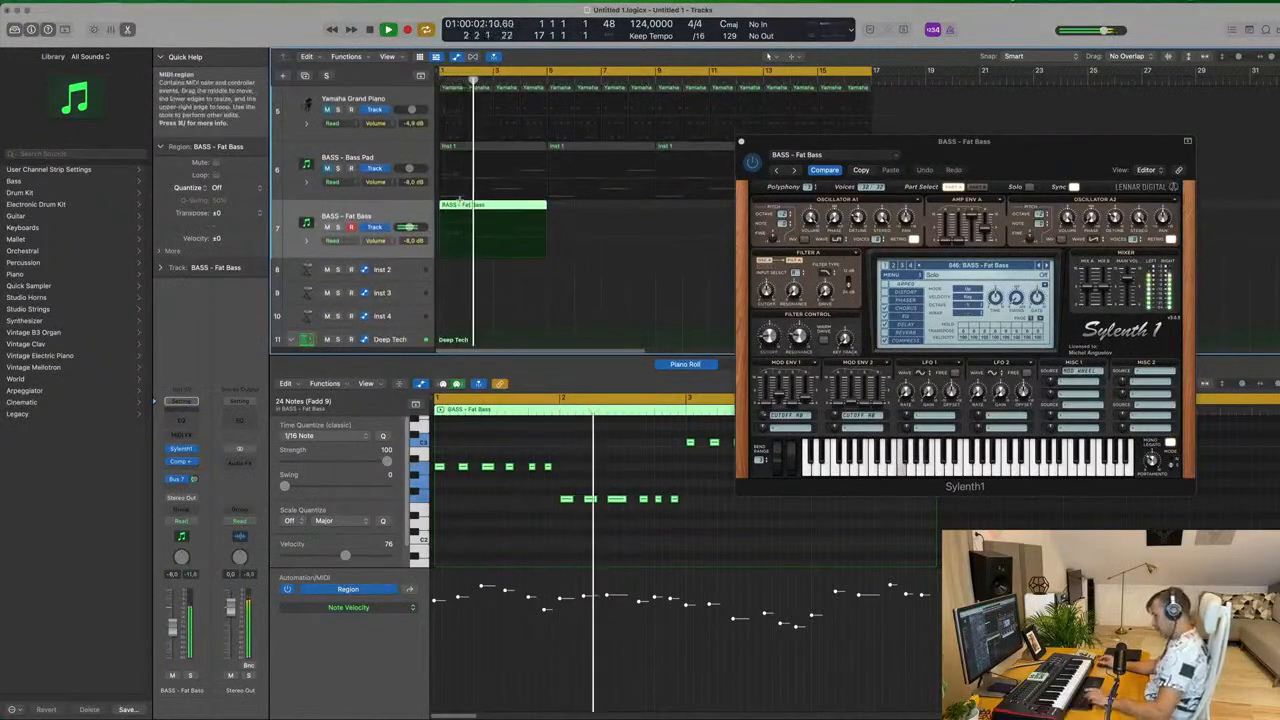
Repeat the four-bar Fat Bass region to fill 16 bars and play the arrangement again.
{"action": "key", "text": "super+r"}
{"action": "key", "text": "super+r"}
{"action": "left_click_drag", "start_coordinate": [901, 149], "coordinate": [925, 162]}
{"action": "key", "text": "space"}
{"action": "scroll", "coordinate": [557, 207], "scroll_direction": "up", "scroll_amount": 5}
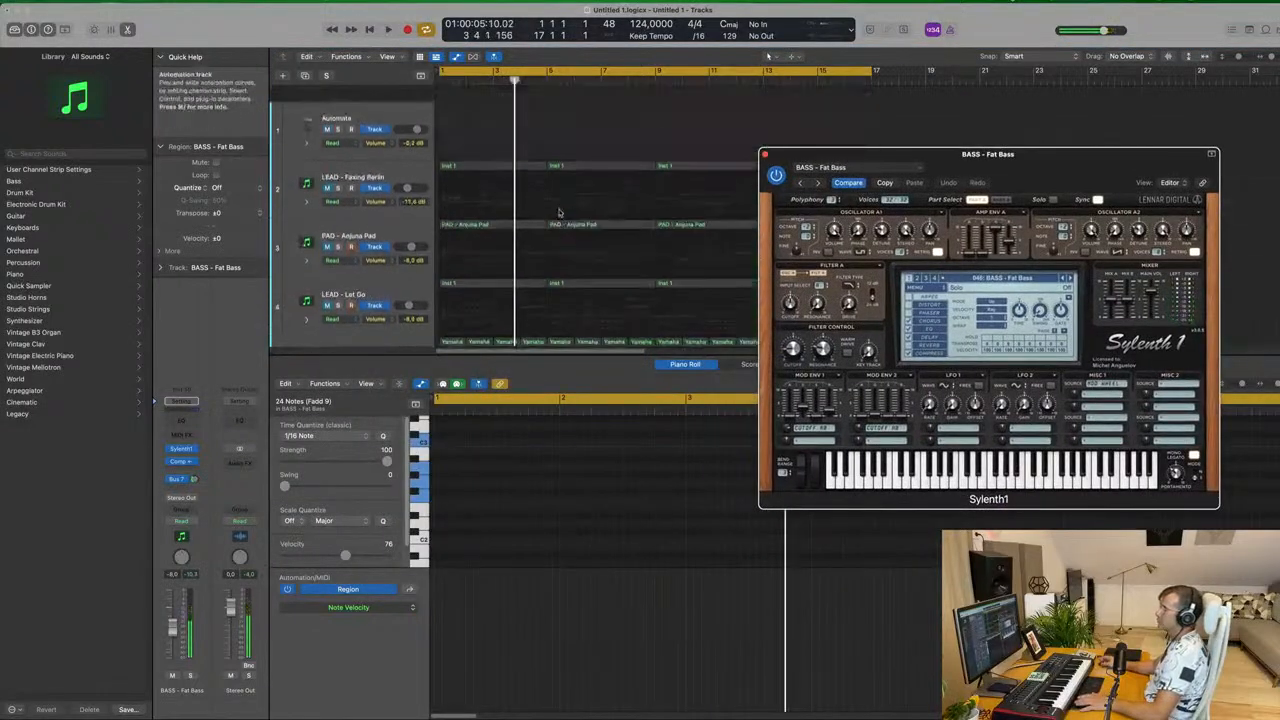
{"action": "scroll", "coordinate": [560, 211], "scroll_direction": "down", "scroll_amount": 4}
{"action": "key", "text": "space"}
{"action": "left_click_drag", "start_coordinate": [1073, 157], "coordinate": [938, 154]}
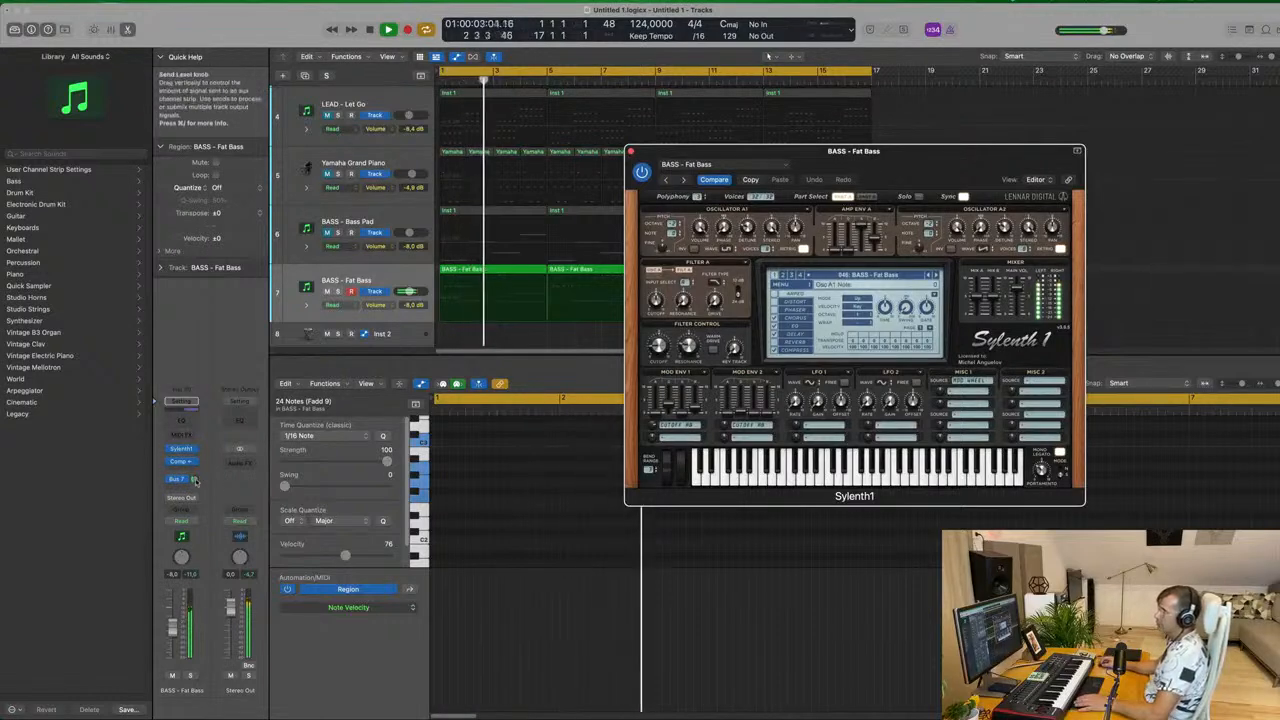
Turn the Fat Bass track's Bus 7 send all the way down, select all its regions and replay them.
{"action": "left_click_drag", "start_coordinate": [194, 479], "coordinate": [211, 525]}
{"action": "left_click", "coordinate": [350, 282]}
{"action": "key", "text": "Return"}
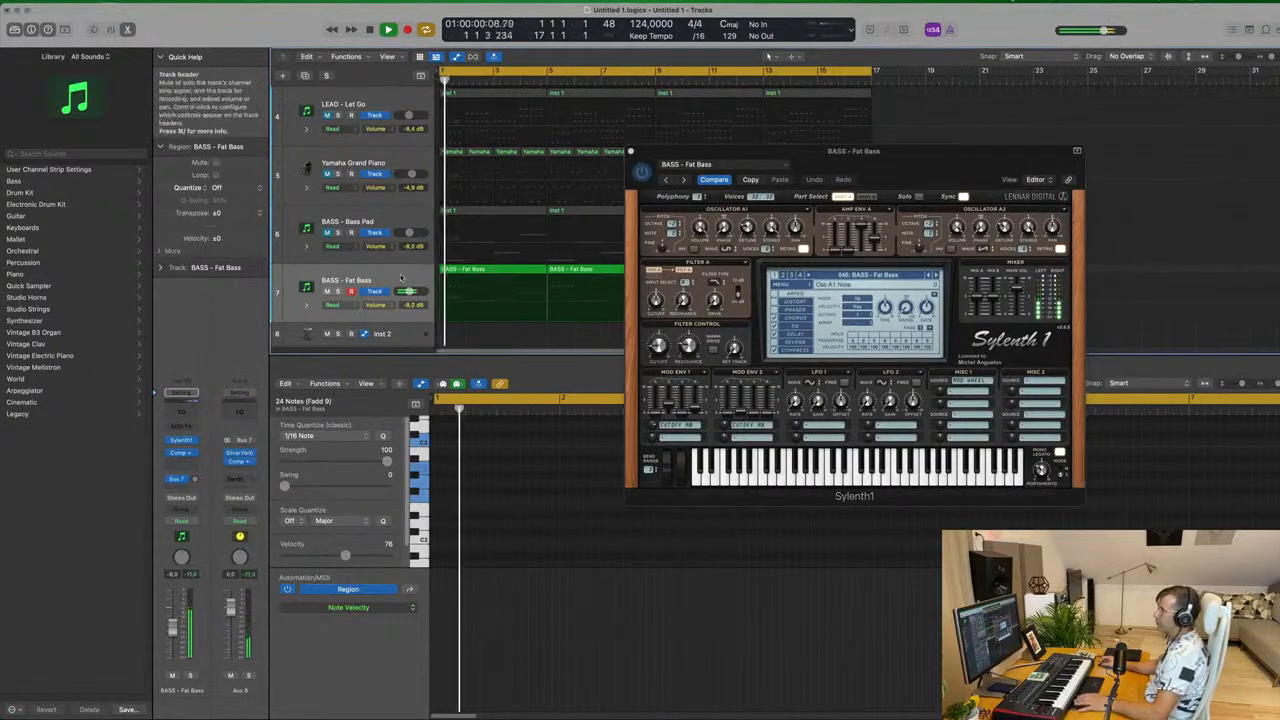
{"action": "left_click", "coordinate": [350, 282]}
{"action": "left_click_drag", "start_coordinate": [928, 151], "coordinate": [814, 157]}
{"action": "key", "text": "Return"}
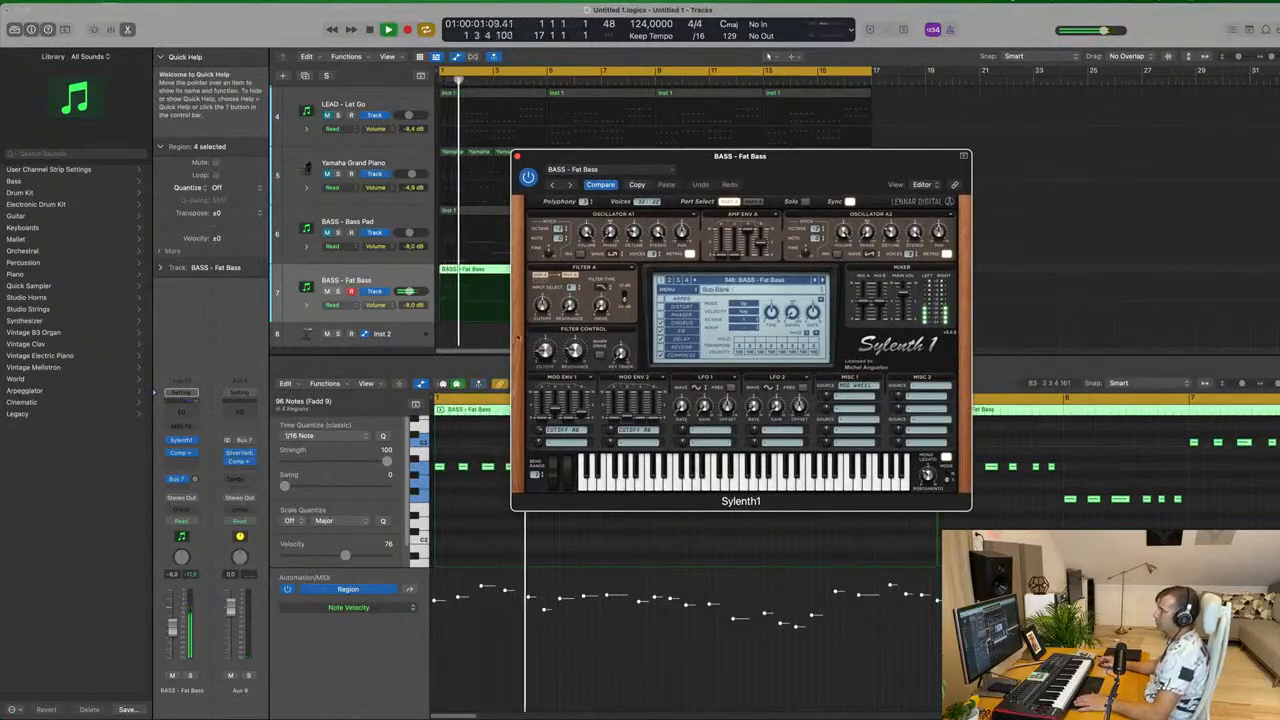
Adjust the Amp Env A release of the Fat Bass sound in Sylenth1, check Part B and replay from the start.
{"action": "left_click_drag", "start_coordinate": [762, 245], "coordinate": [763, 243]}
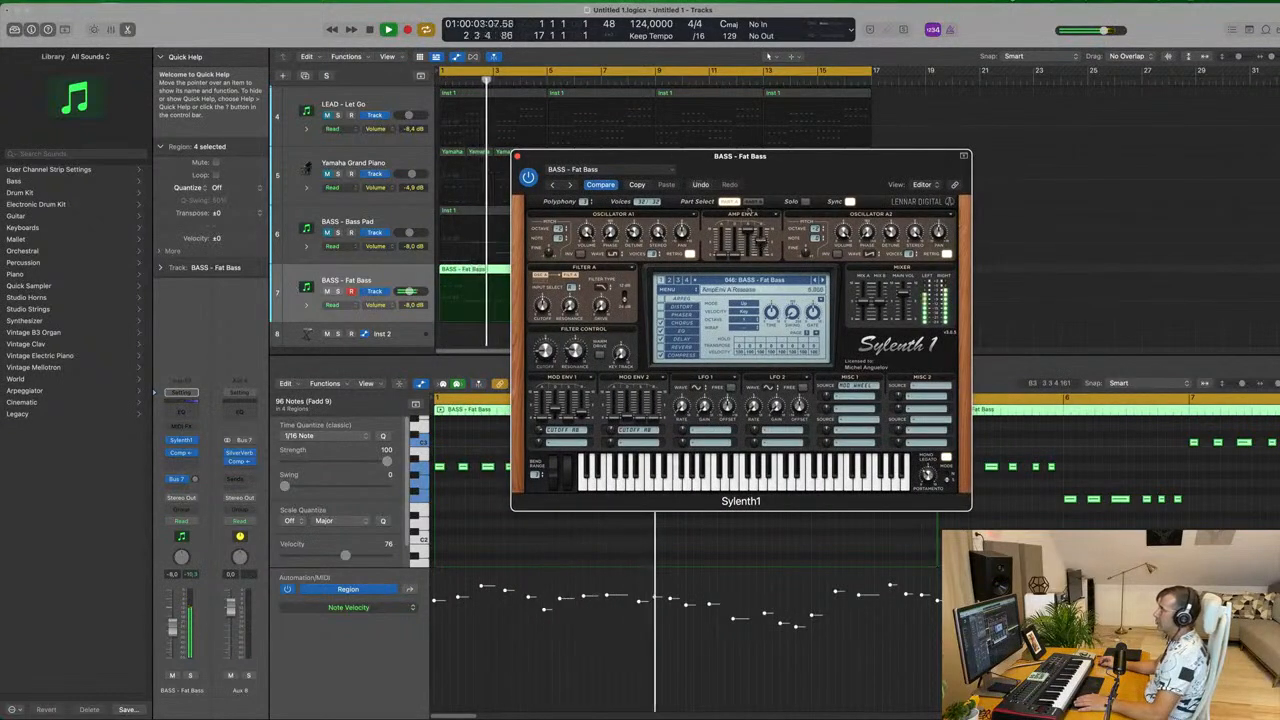
{"action": "left_click", "coordinate": [752, 201]}
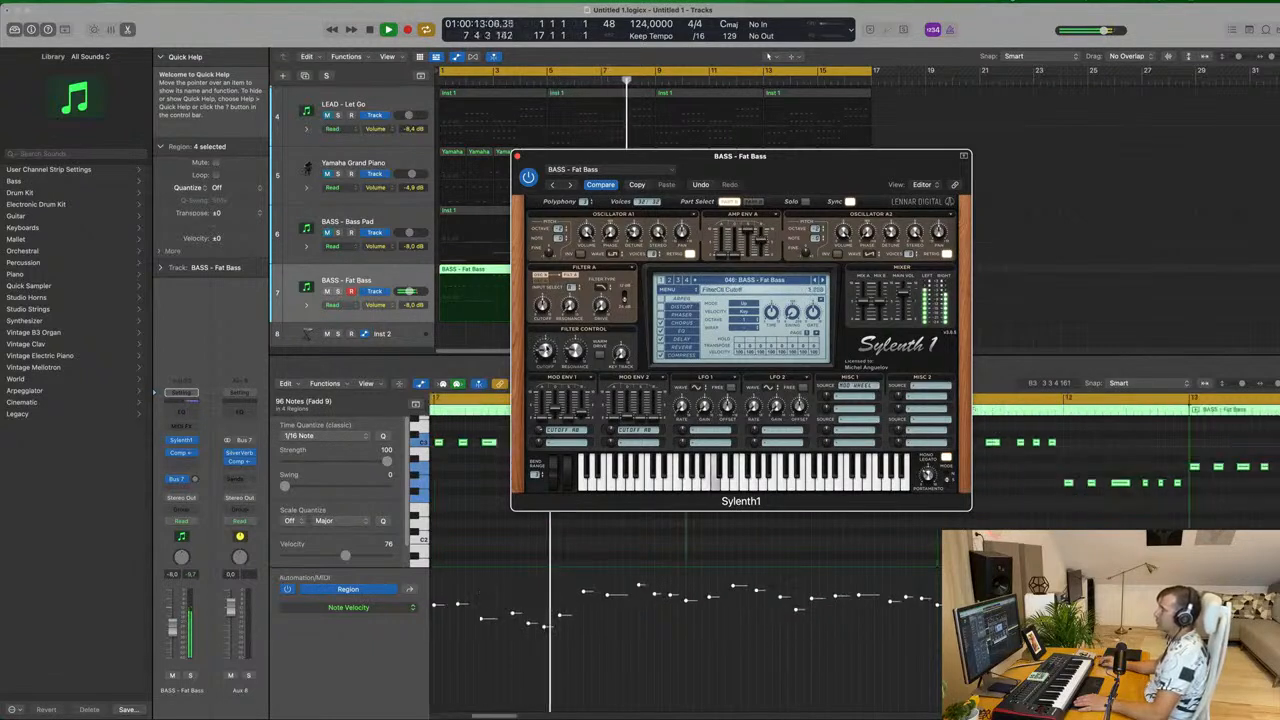
{"action": "left_click_drag", "start_coordinate": [824, 177], "coordinate": [1061, 165]}
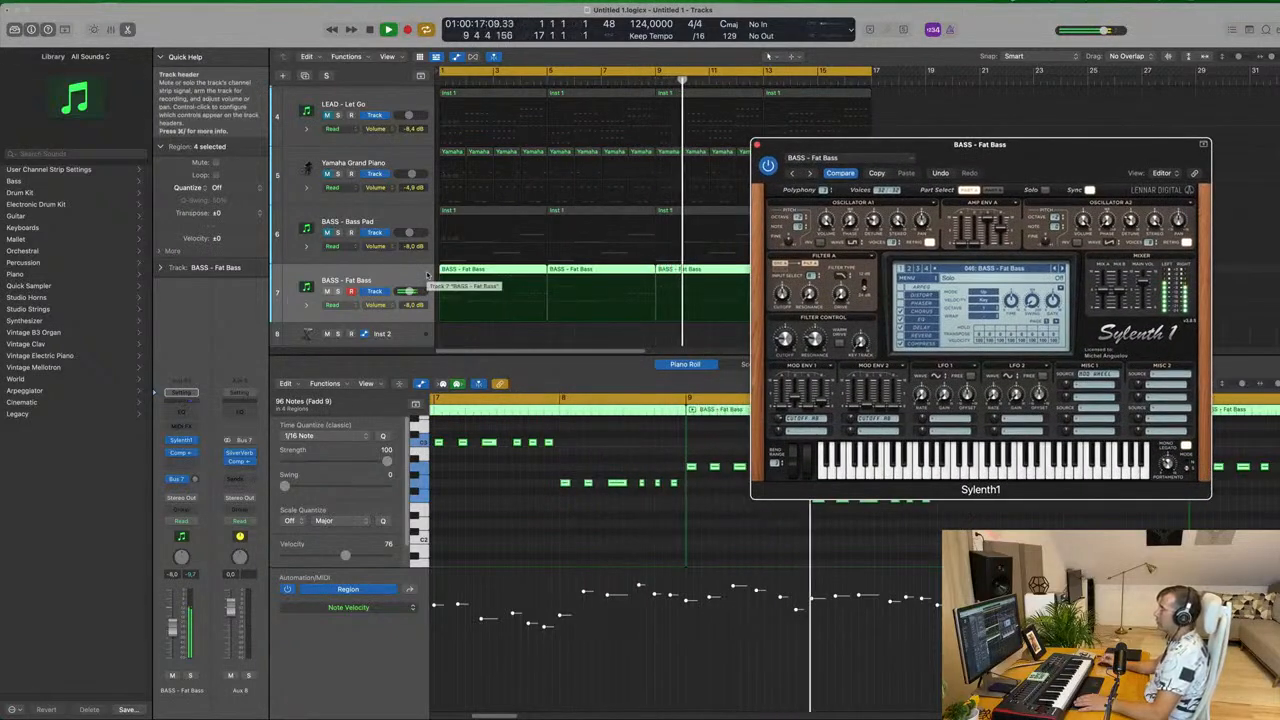
{"action": "key", "text": "Return"}
{"action": "left_click_drag", "start_coordinate": [1016, 153], "coordinate": [919, 123]}
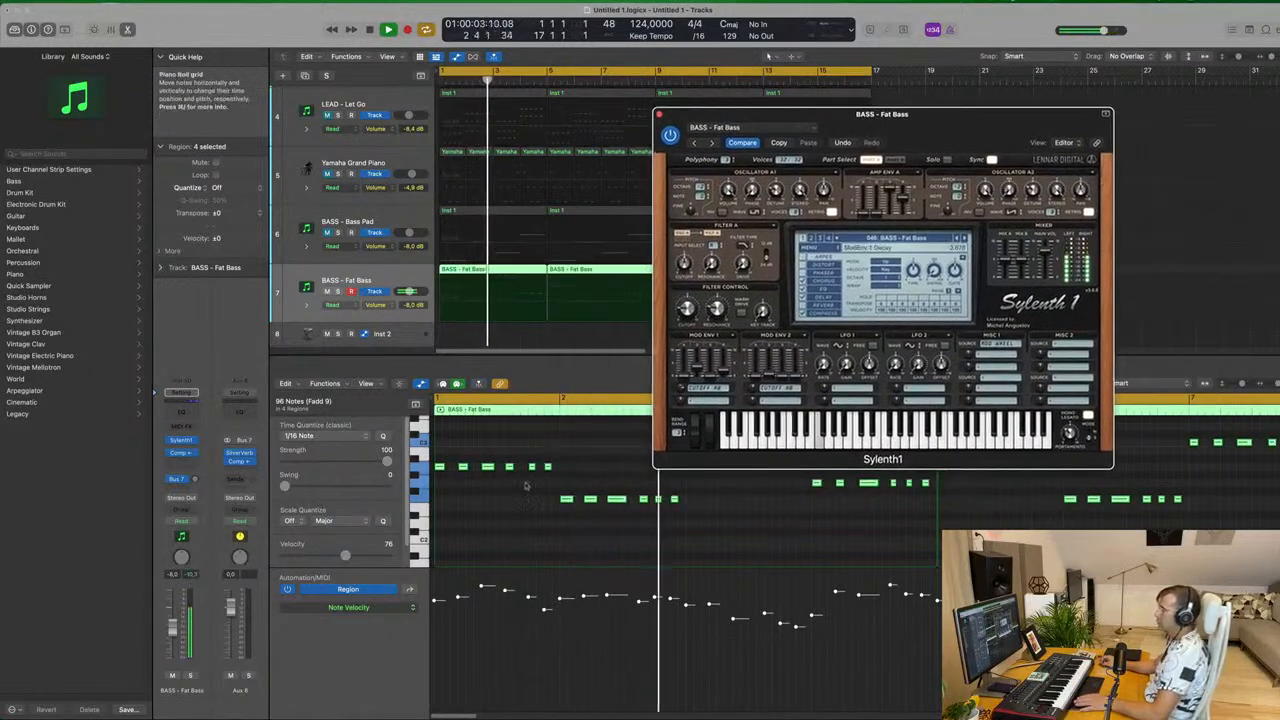
Try all the Fat Bass notes one octave lower, then transpose them back up and replay from the start.
{"action": "left_click", "coordinate": [518, 503]}
{"action": "key", "text": "Return"}
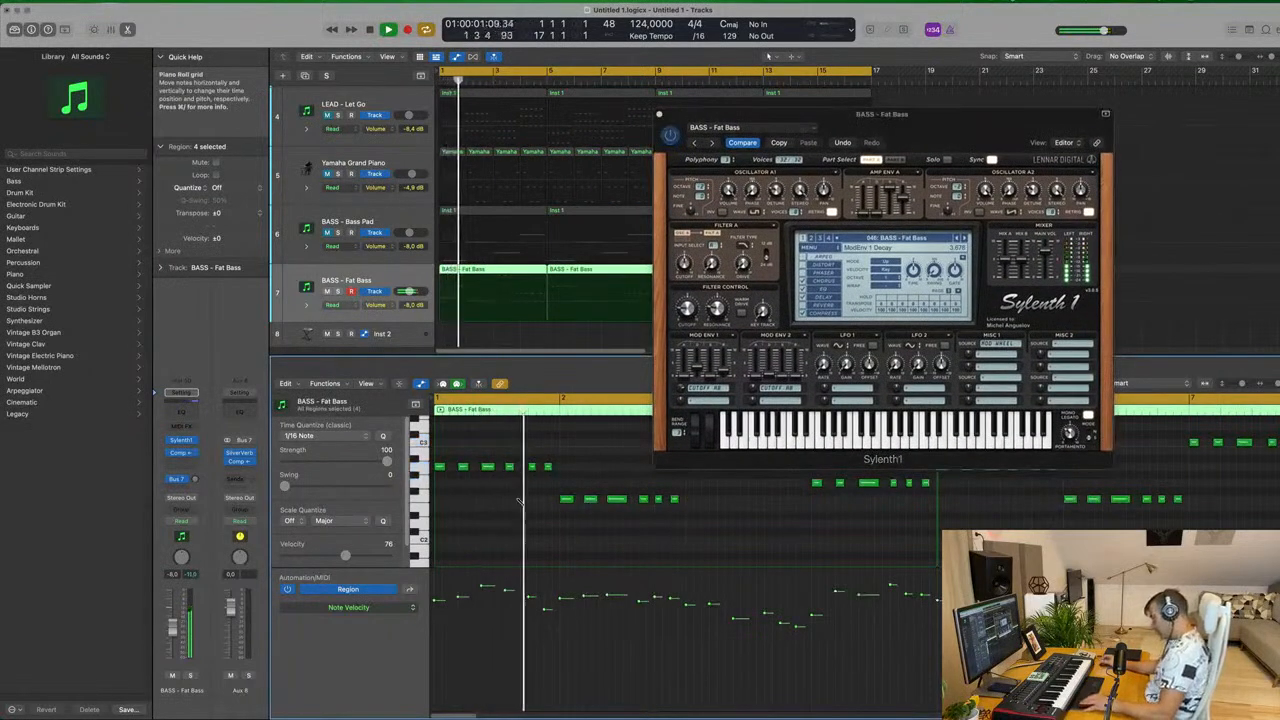
{"action": "key", "text": "super+a"}
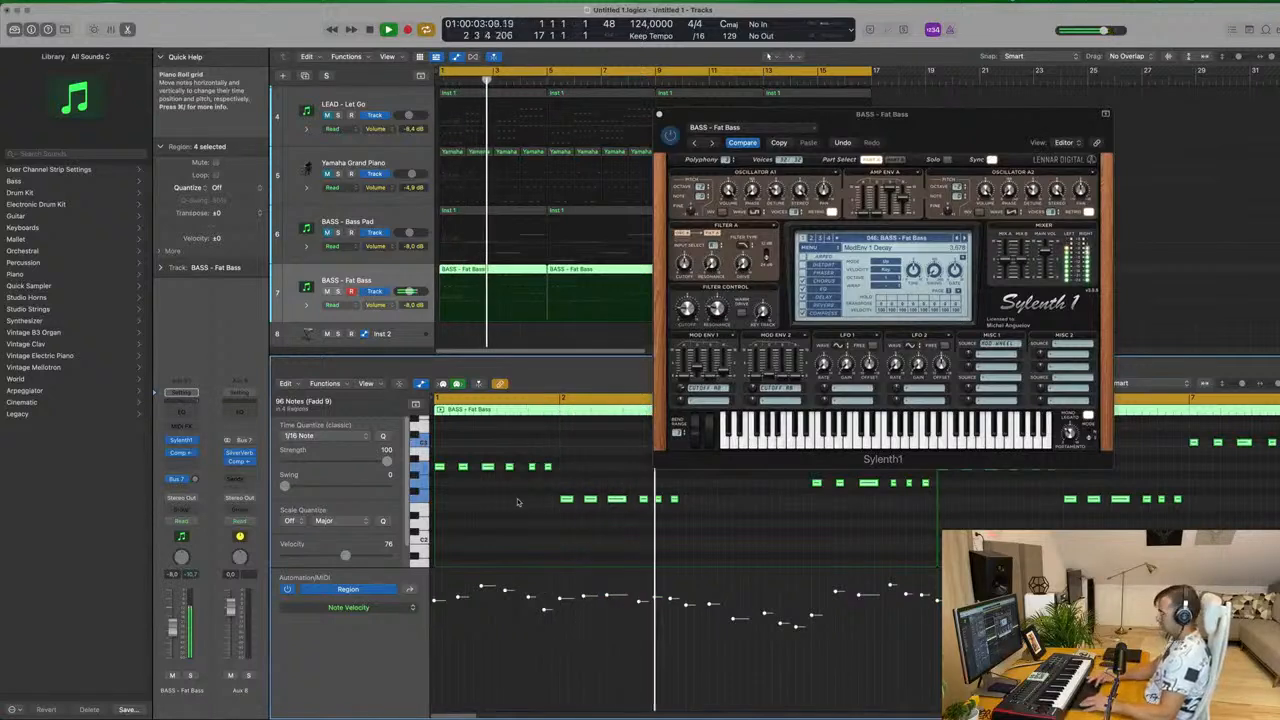
{"action": "key", "text": "alt+shift+Down"}
{"action": "key", "text": "Return"}
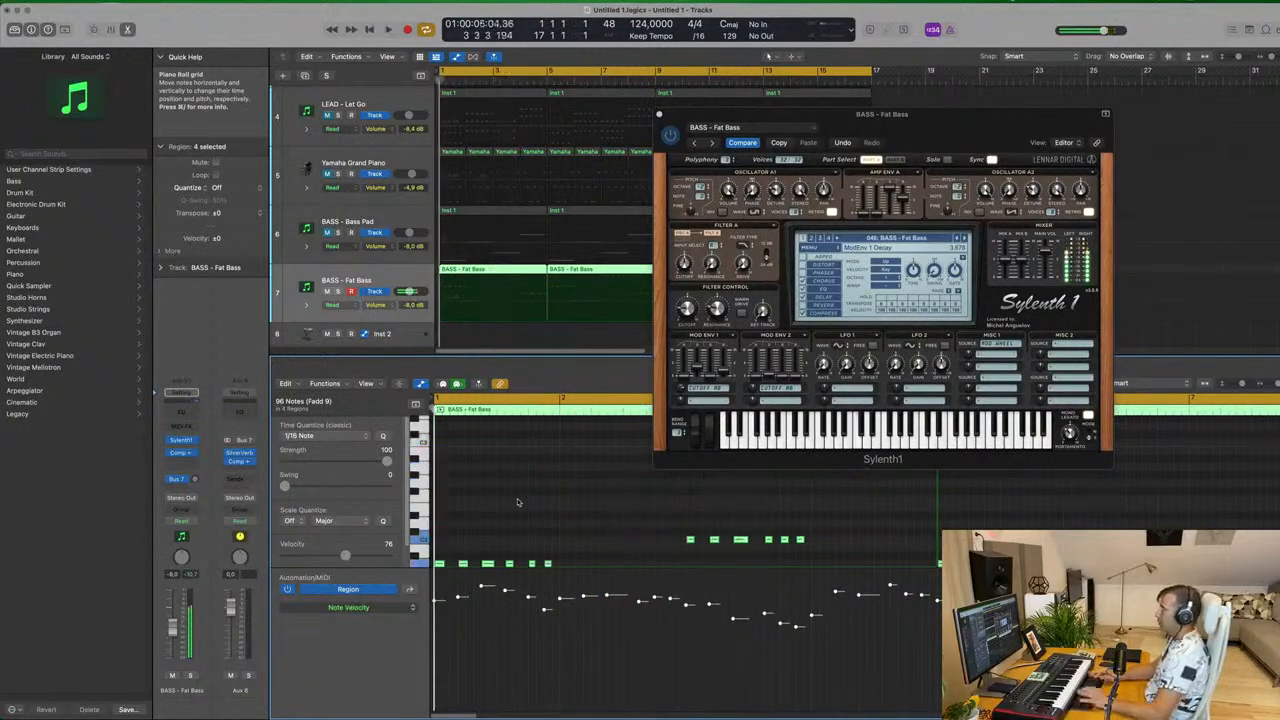
{"action": "key", "text": "alt+shift+Up"}
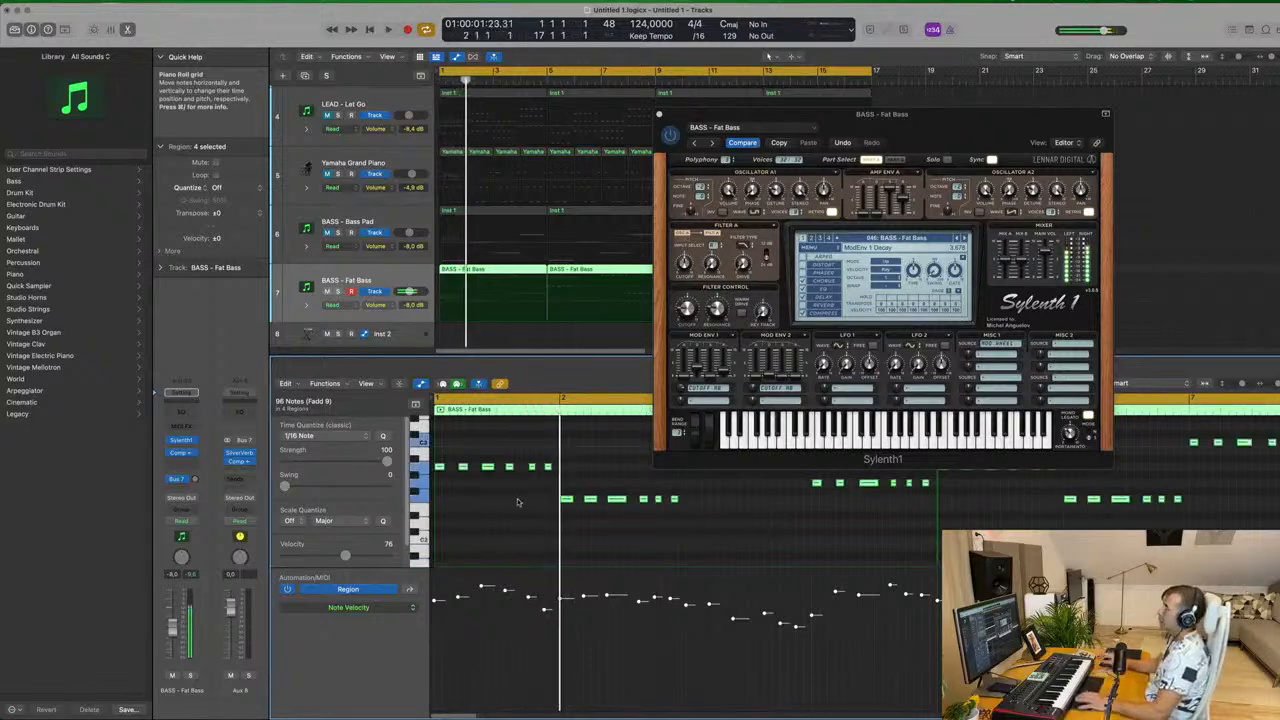
{"action": "key", "text": "Return"}
Audition the Sylenth1 bass presets following Fat Bass, from Fat Chorus Bass through Plucky Bass 1, during playback.
{"action": "left_click_drag", "start_coordinate": [920, 113], "coordinate": [682, 153]}
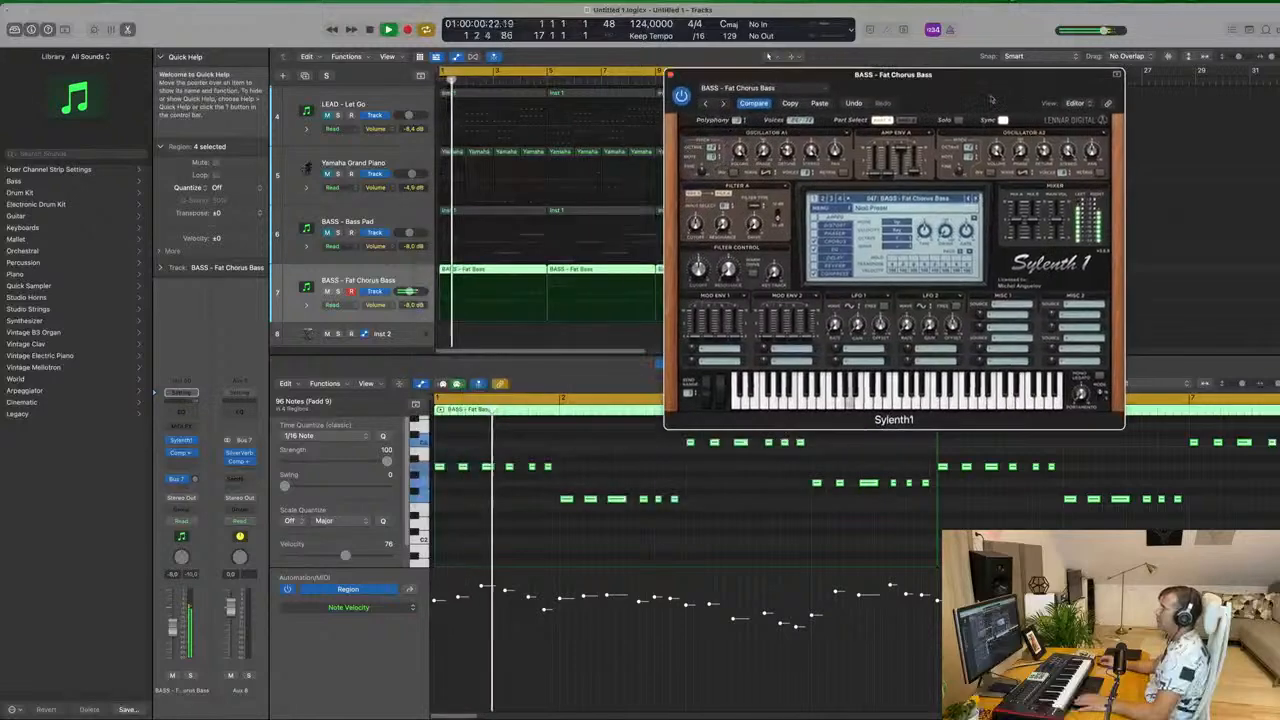
{"action": "left_click_drag", "start_coordinate": [893, 74], "coordinate": [850, 145]}
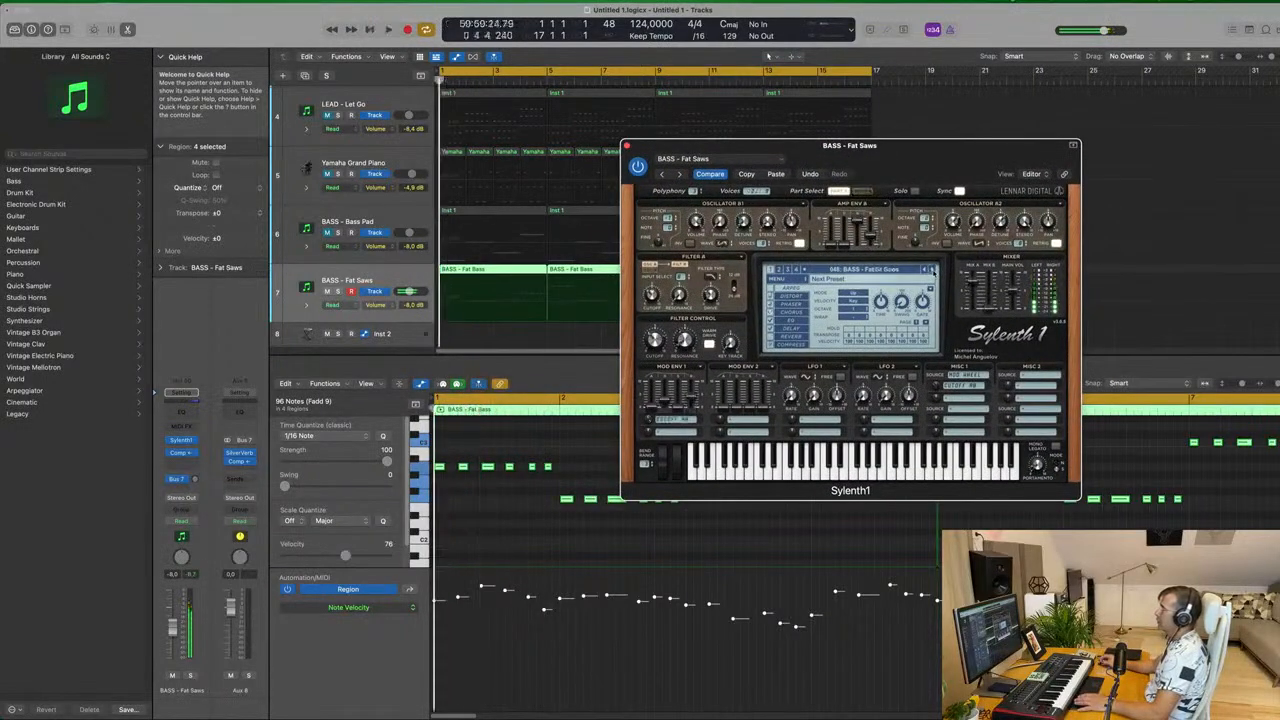
{"action": "left_click", "coordinate": [933, 270]}
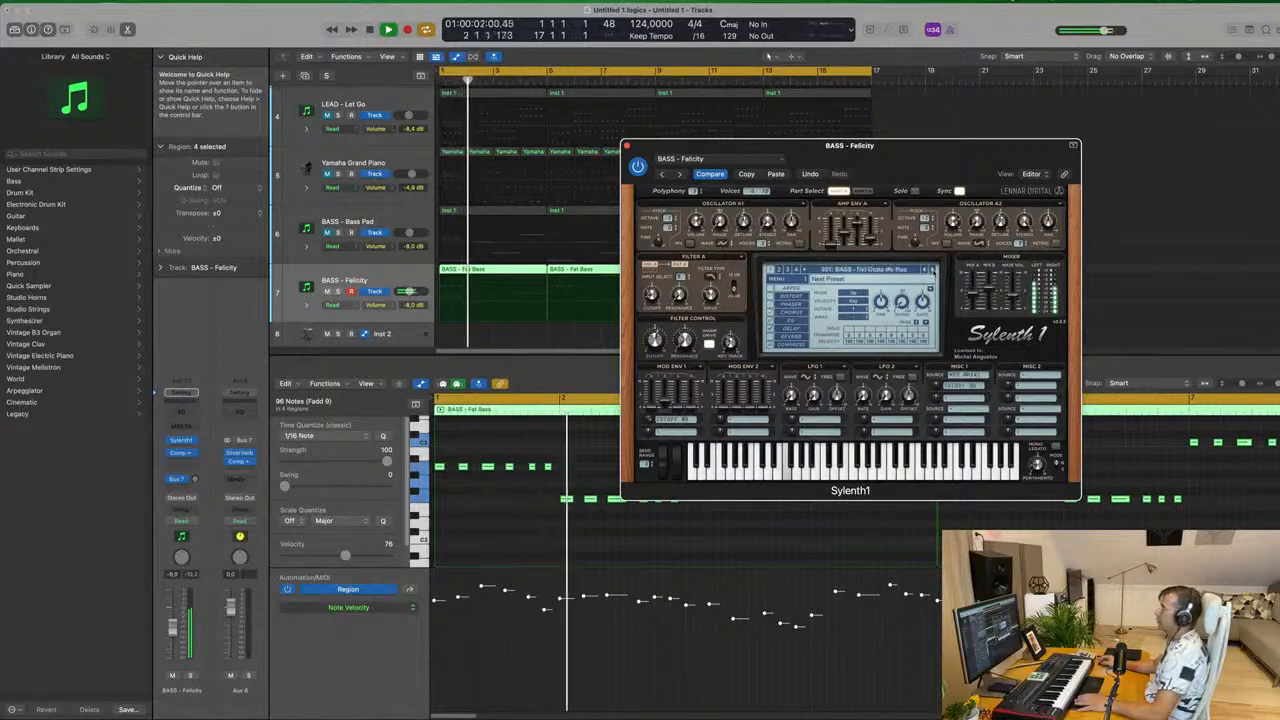
{"action": "left_click", "coordinate": [933, 270]}
{"action": "left_click", "coordinate": [933, 270]}
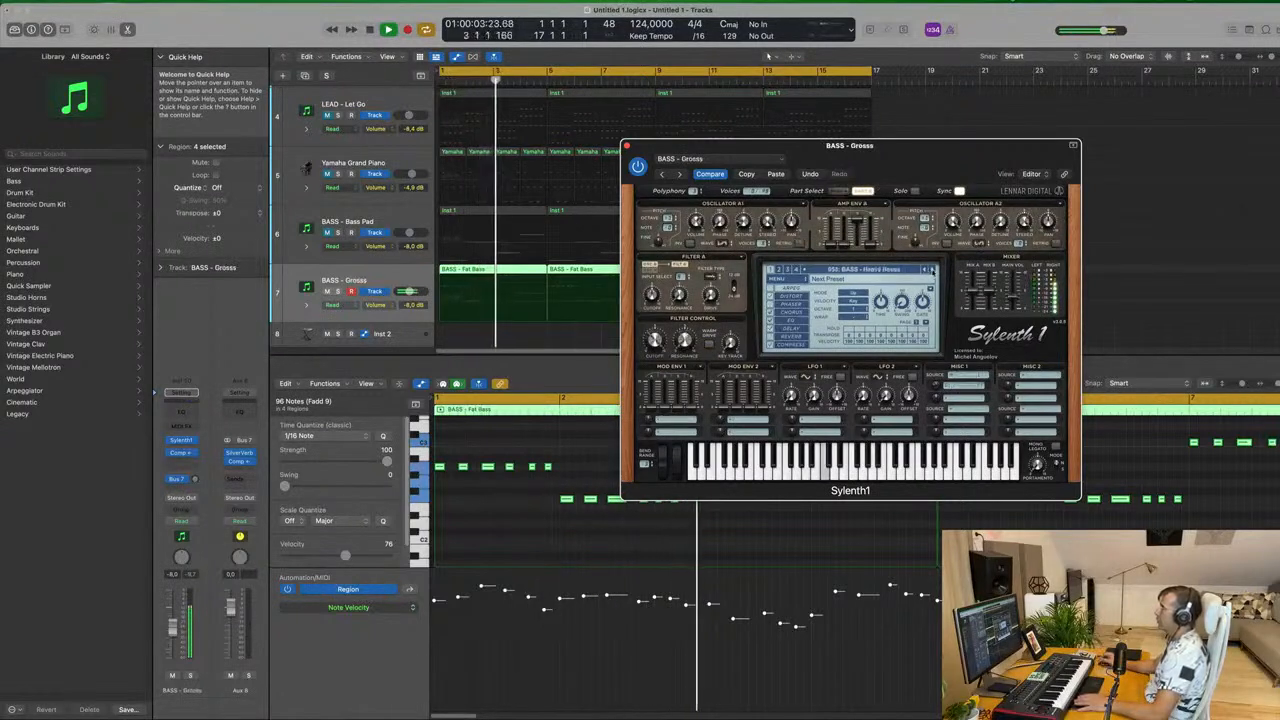
{"action": "left_click", "coordinate": [933, 270]}
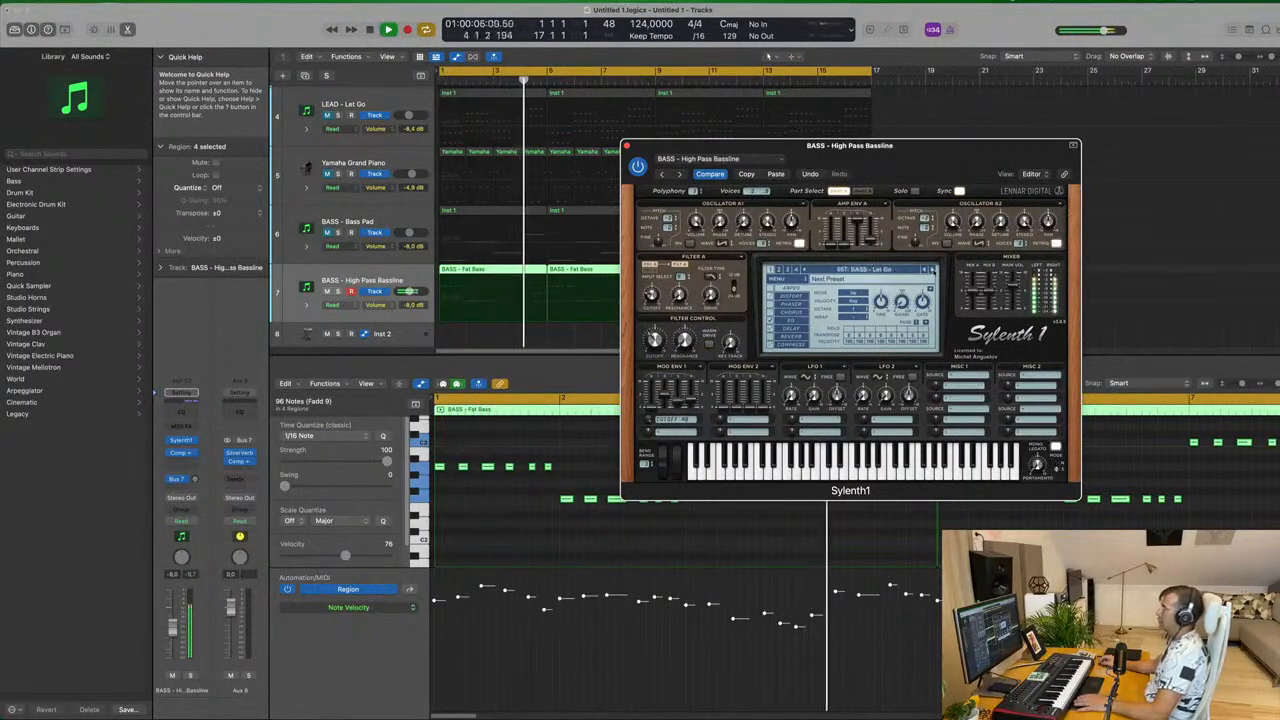
{"action": "left_click", "coordinate": [933, 270]}
{"action": "left_click", "coordinate": [933, 270]}
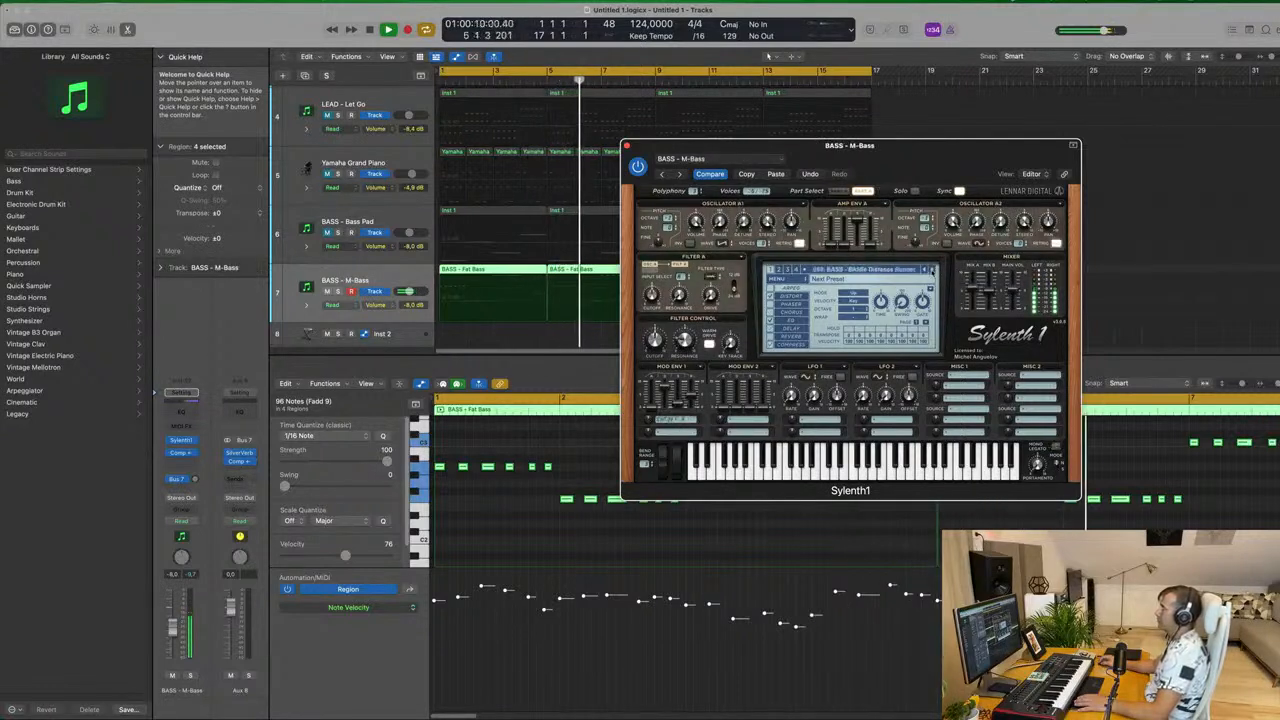
{"action": "left_click", "coordinate": [933, 270]}
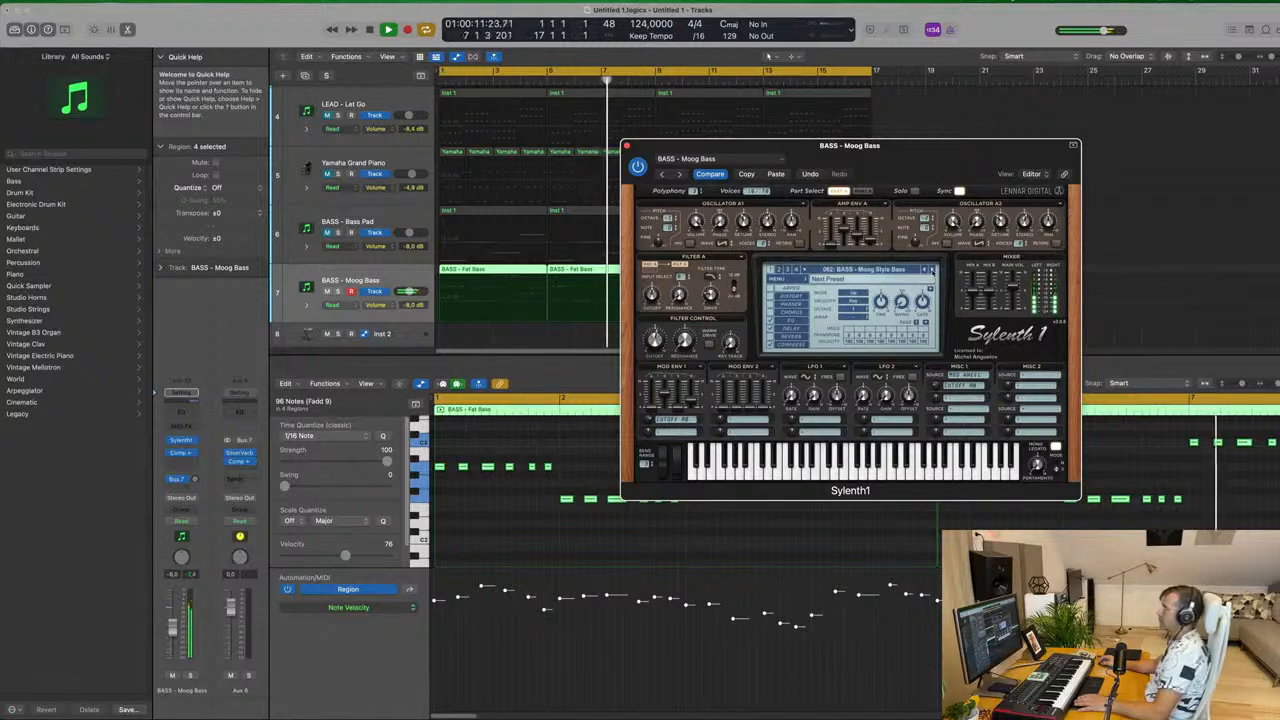
{"action": "left_click", "coordinate": [933, 270]}
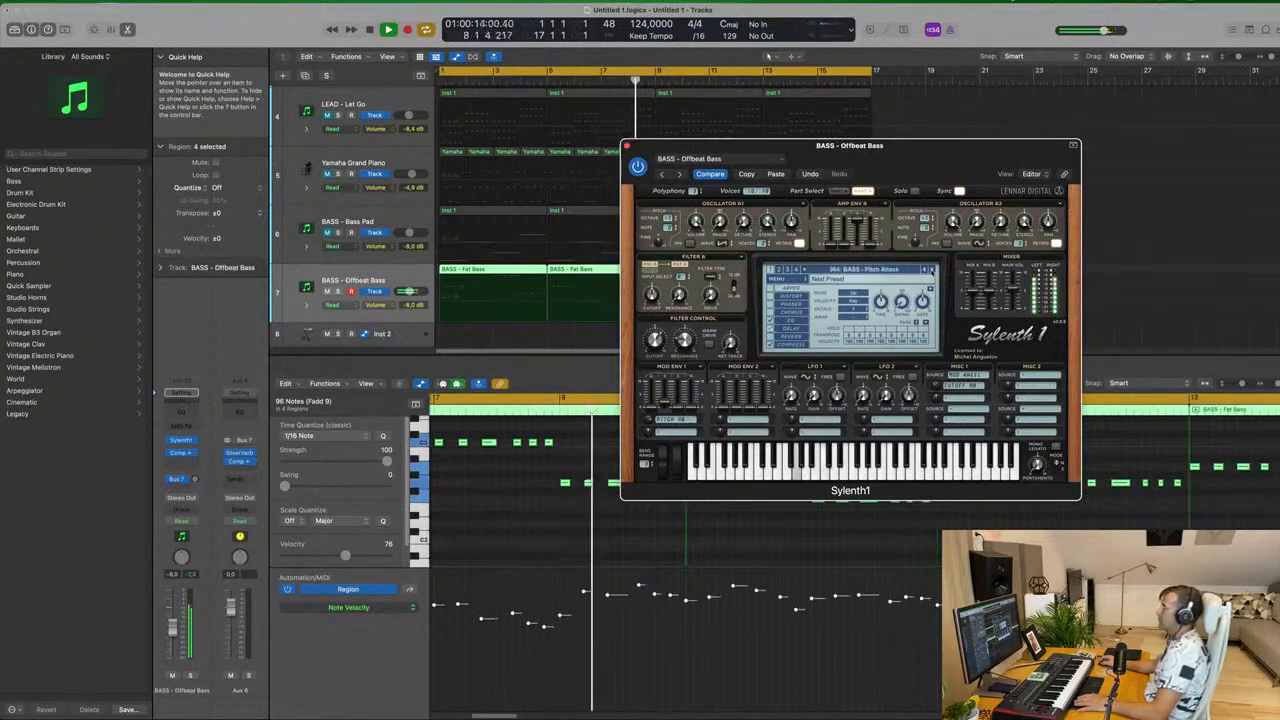
{"action": "left_click", "coordinate": [931, 270]}
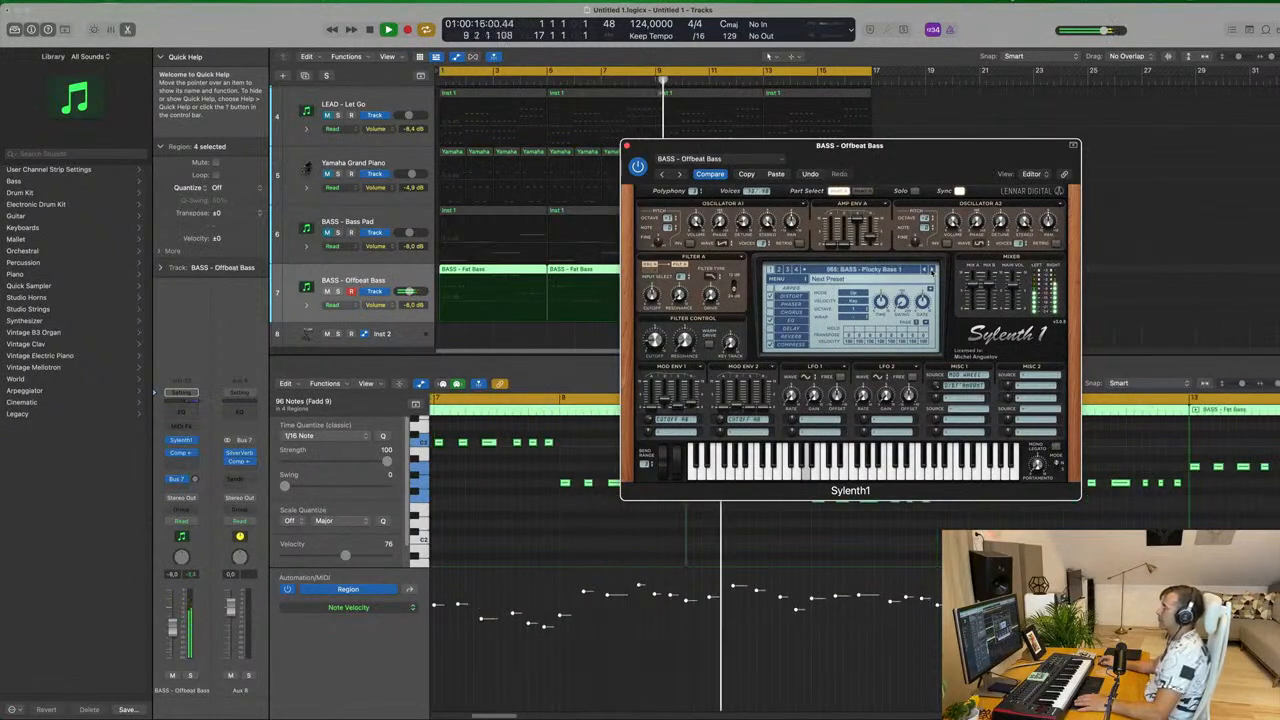
Paste the copied Fat Bass settings back into Sylenth1, replay, and close the plug-in window and the piano roll.
{"action": "left_click", "coordinate": [778, 175]}
{"action": "left_click_drag", "start_coordinate": [860, 146], "coordinate": [640, 205]}
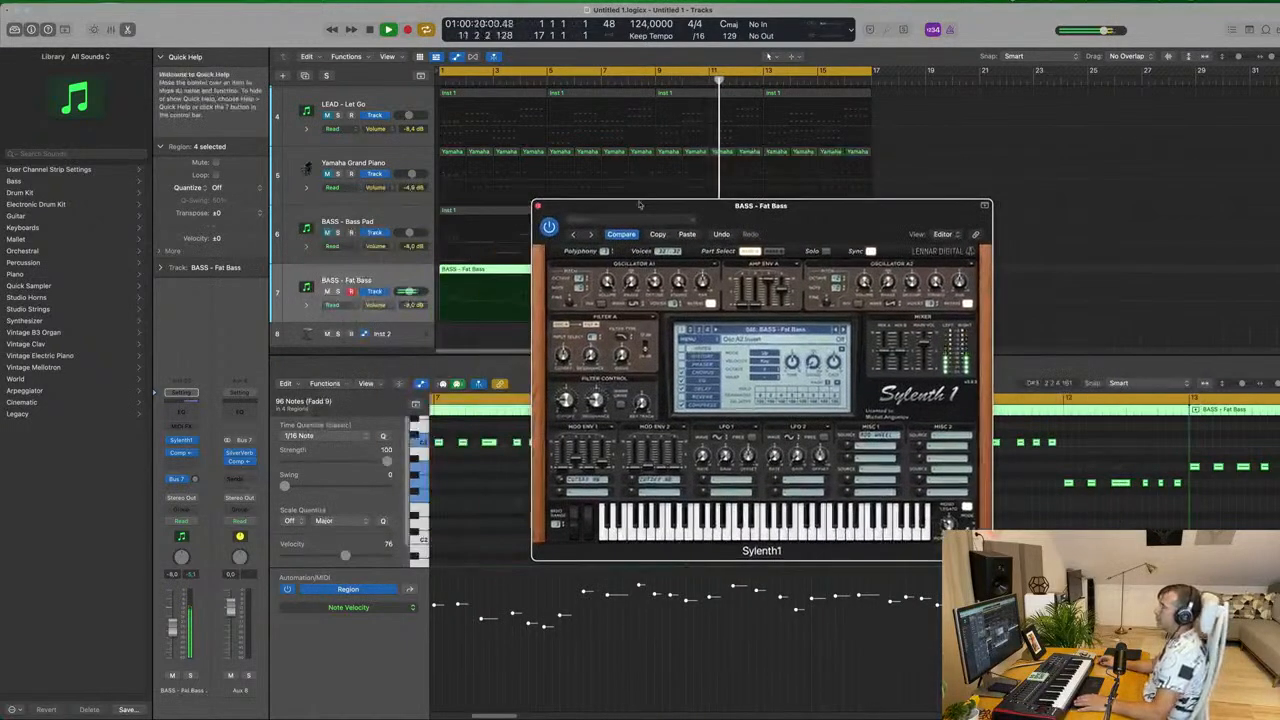
{"action": "key", "text": "Return"}
{"action": "left_click", "coordinate": [538, 206]}
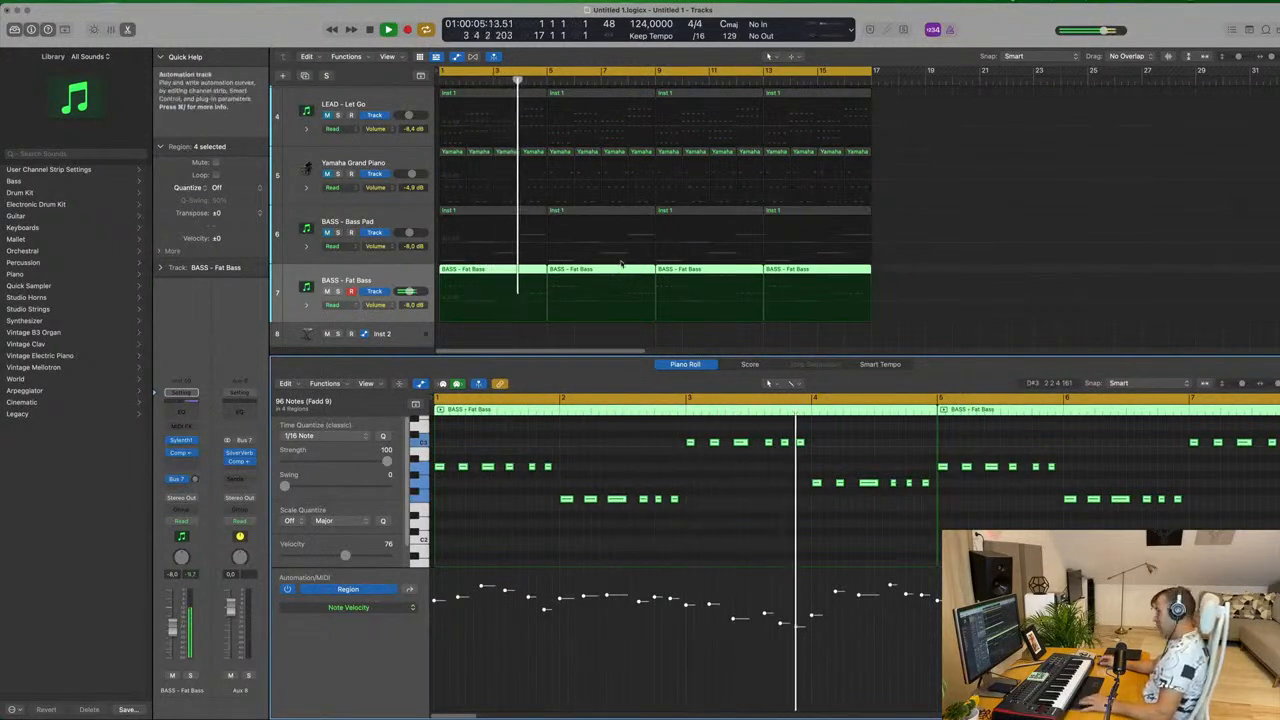
{"action": "key", "text": "p"}
Unmute the BASS - Bass Pad track to hear it with the Fat Bass, mute it again and replay.
{"action": "scroll", "coordinate": [428, 285], "scroll_direction": "up", "scroll_amount": 4}
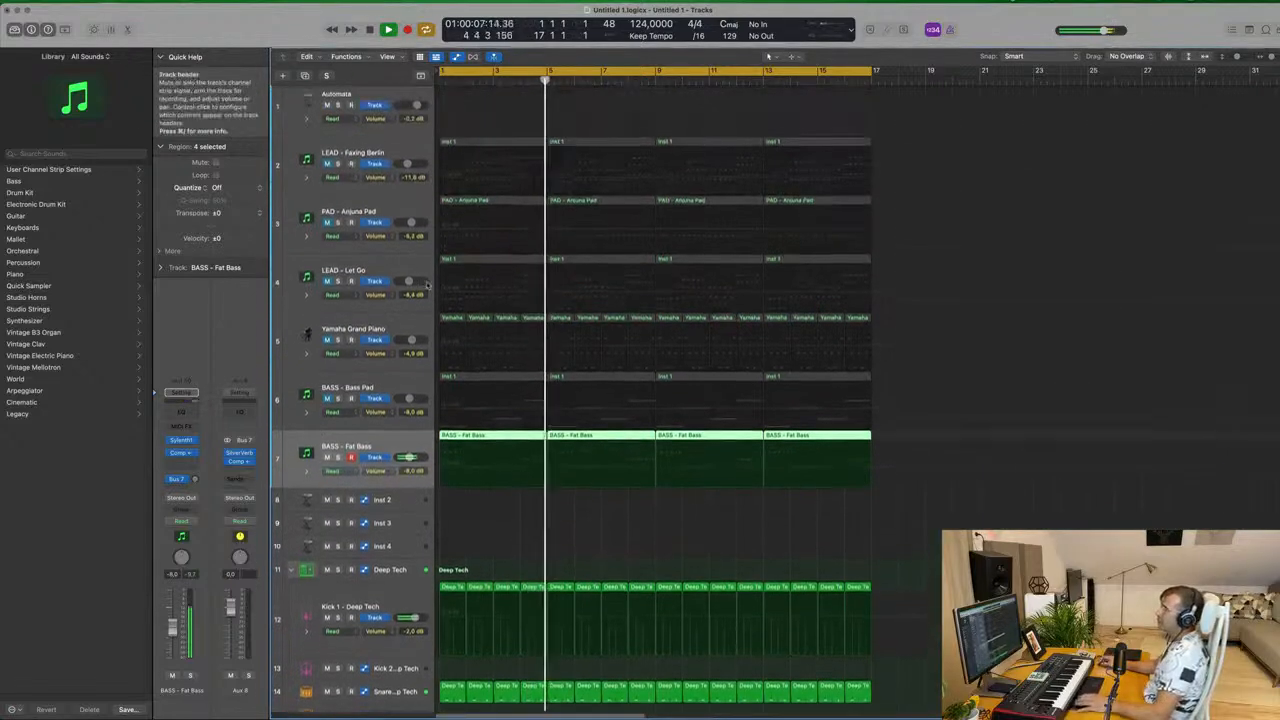
{"action": "left_click", "coordinate": [325, 405]}
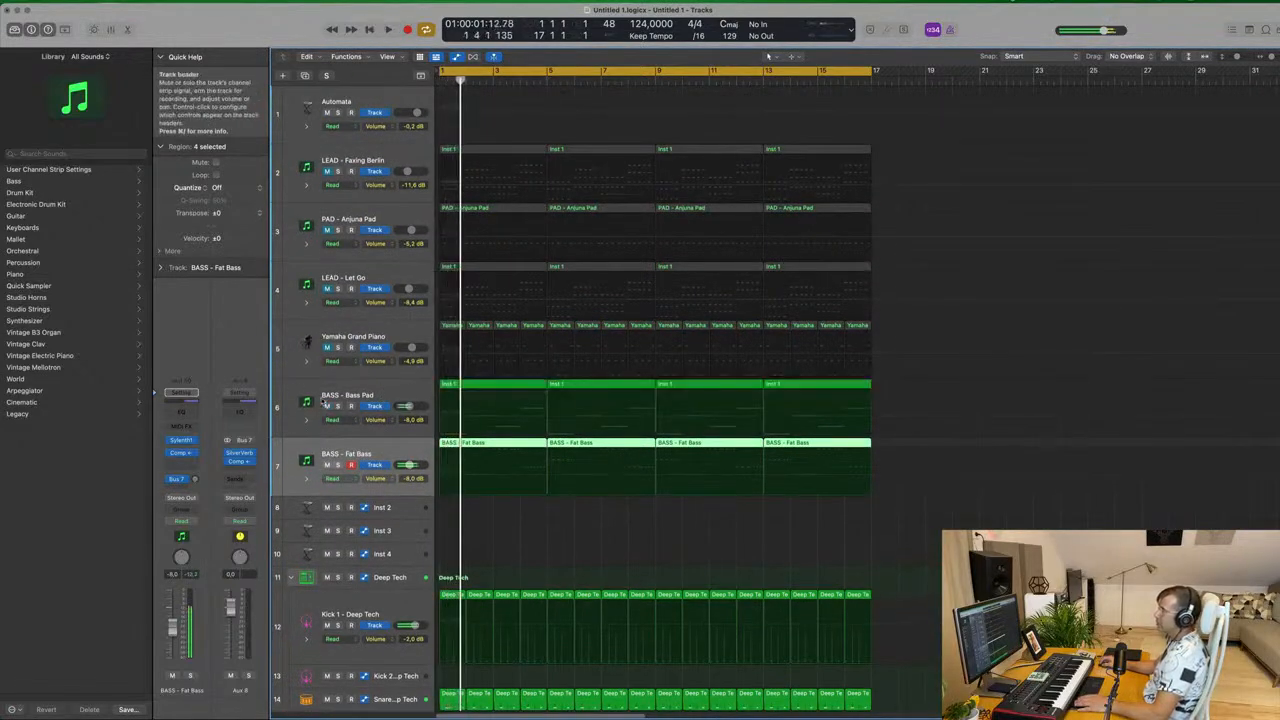
{"action": "key", "text": "space"}
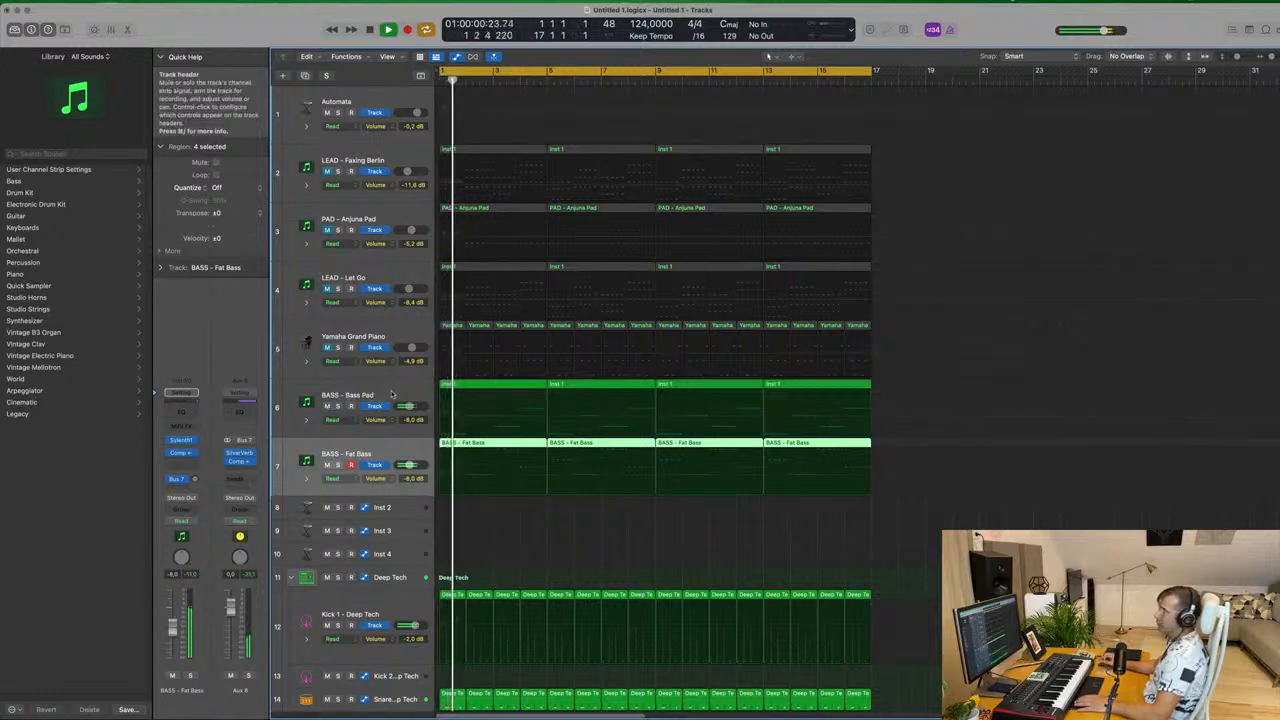
{"action": "left_click", "coordinate": [326, 406]}
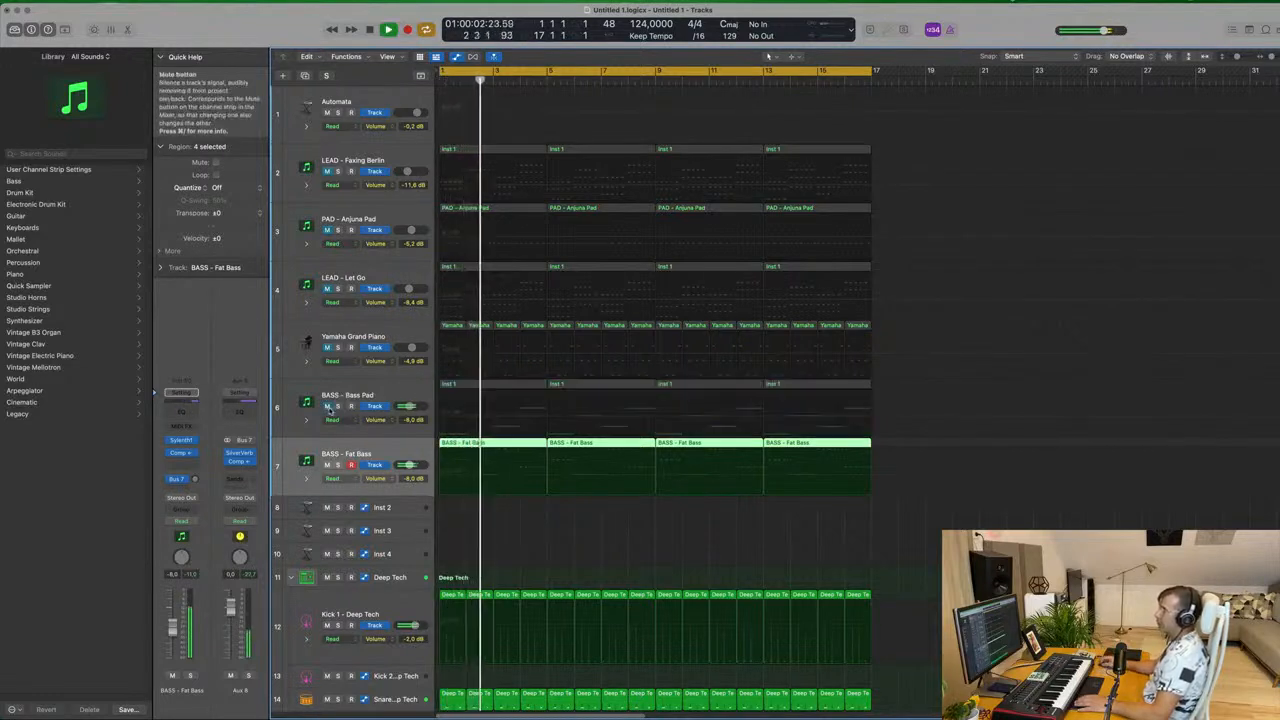
{"action": "key", "text": "space"}
{"action": "key", "text": "space"}
{"action": "key", "text": "space"}
Unmute the Yamaha Grand Piano, lower its volume to -7.8 dB during playback and adjust its Bus 7 send.
{"action": "left_click", "coordinate": [320, 338]}
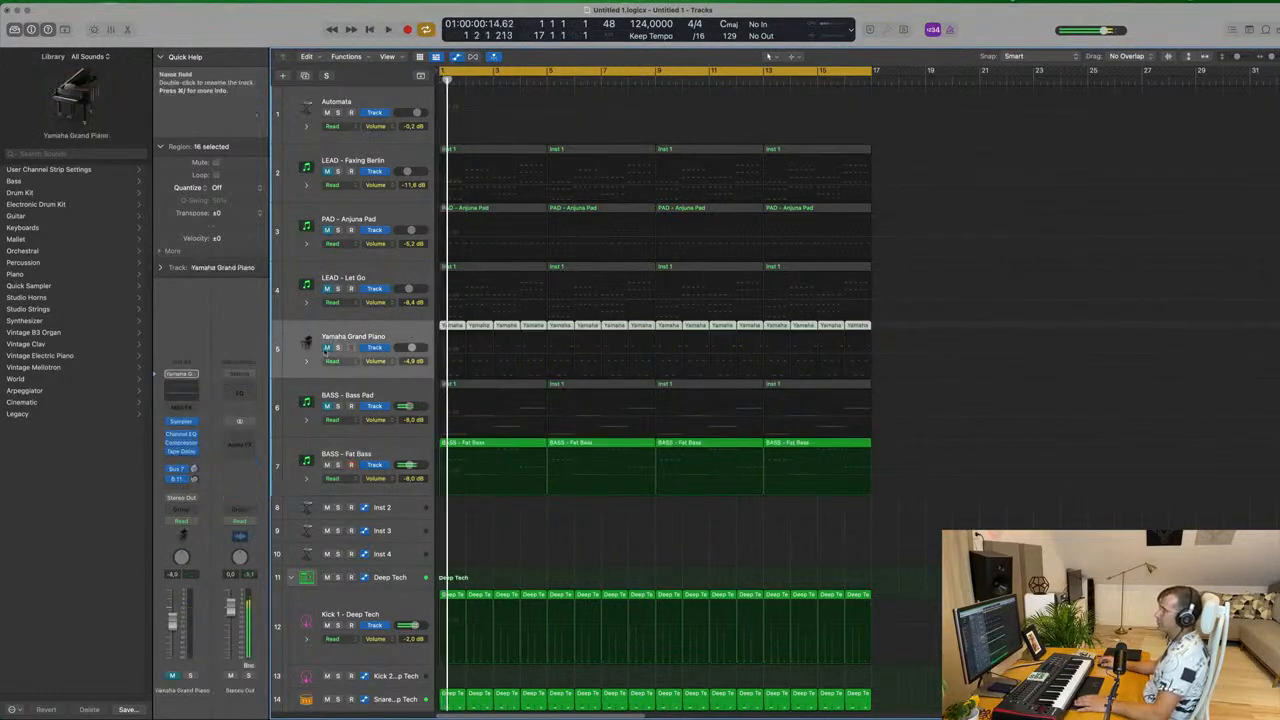
{"action": "left_click", "coordinate": [326, 347]}
{"action": "key", "text": "space"}
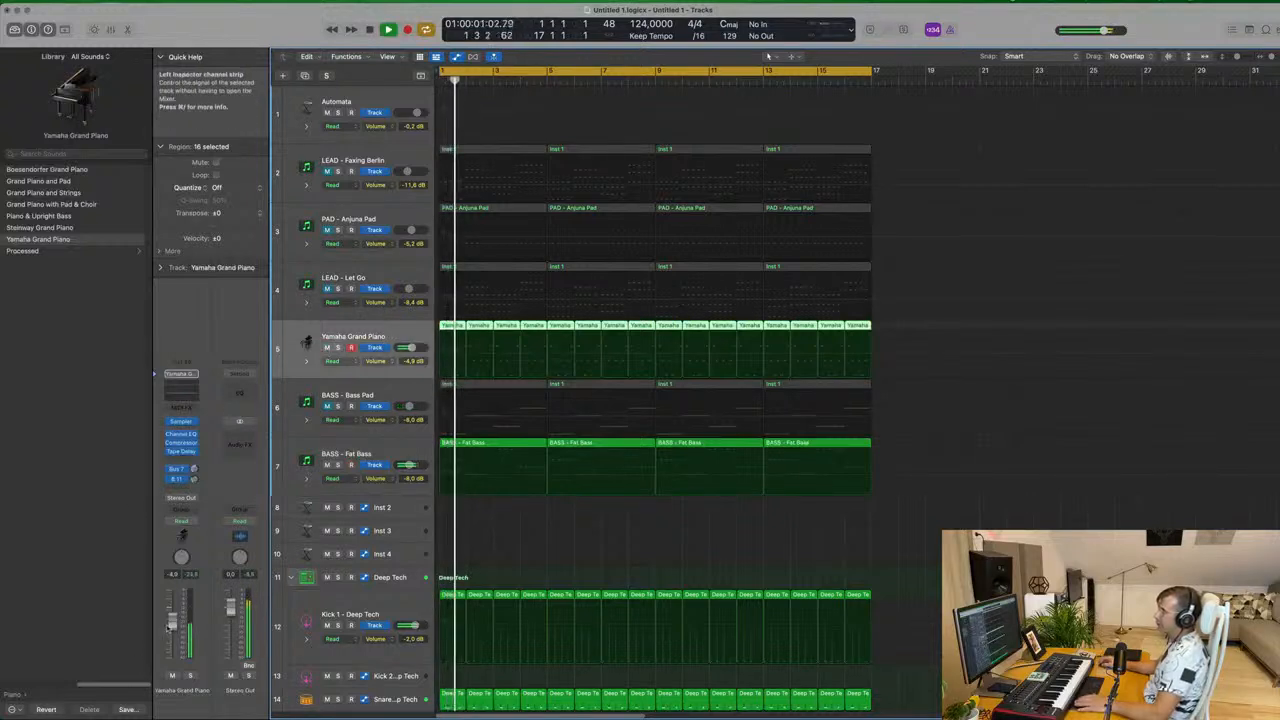
{"action": "left_click_drag", "start_coordinate": [171, 625], "coordinate": [173, 631]}
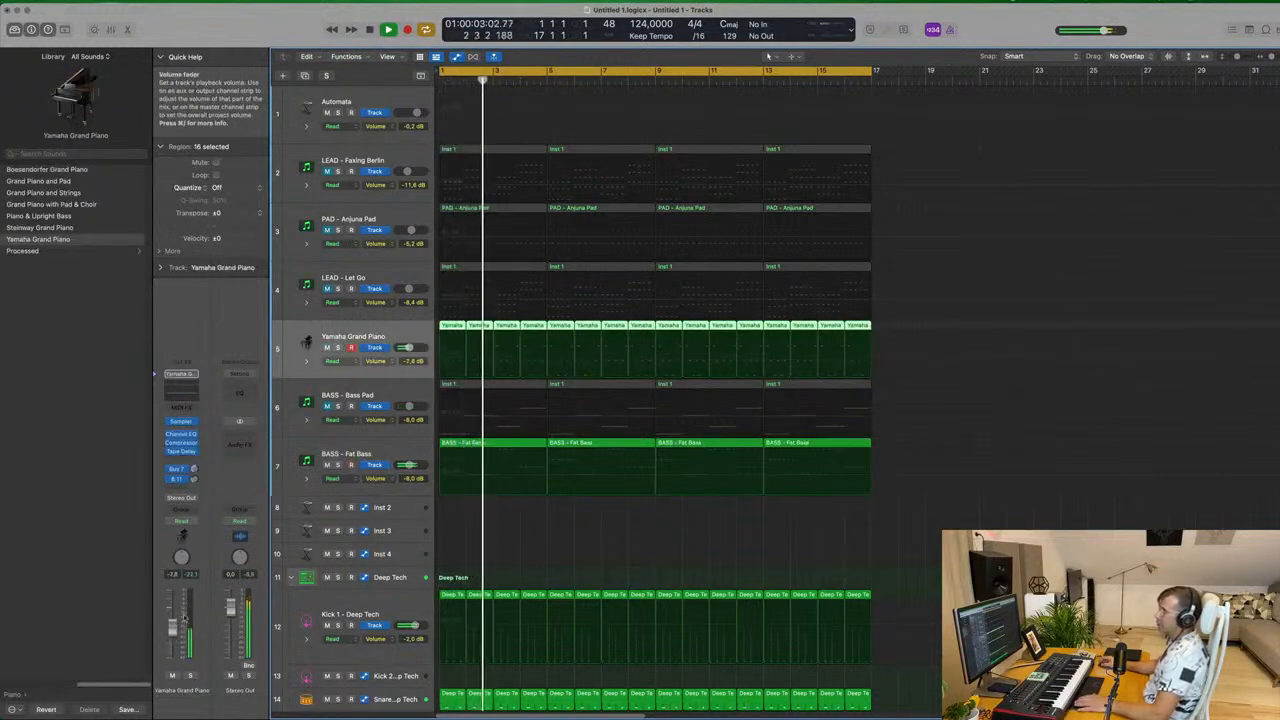
{"action": "left_click", "coordinate": [194, 471]}
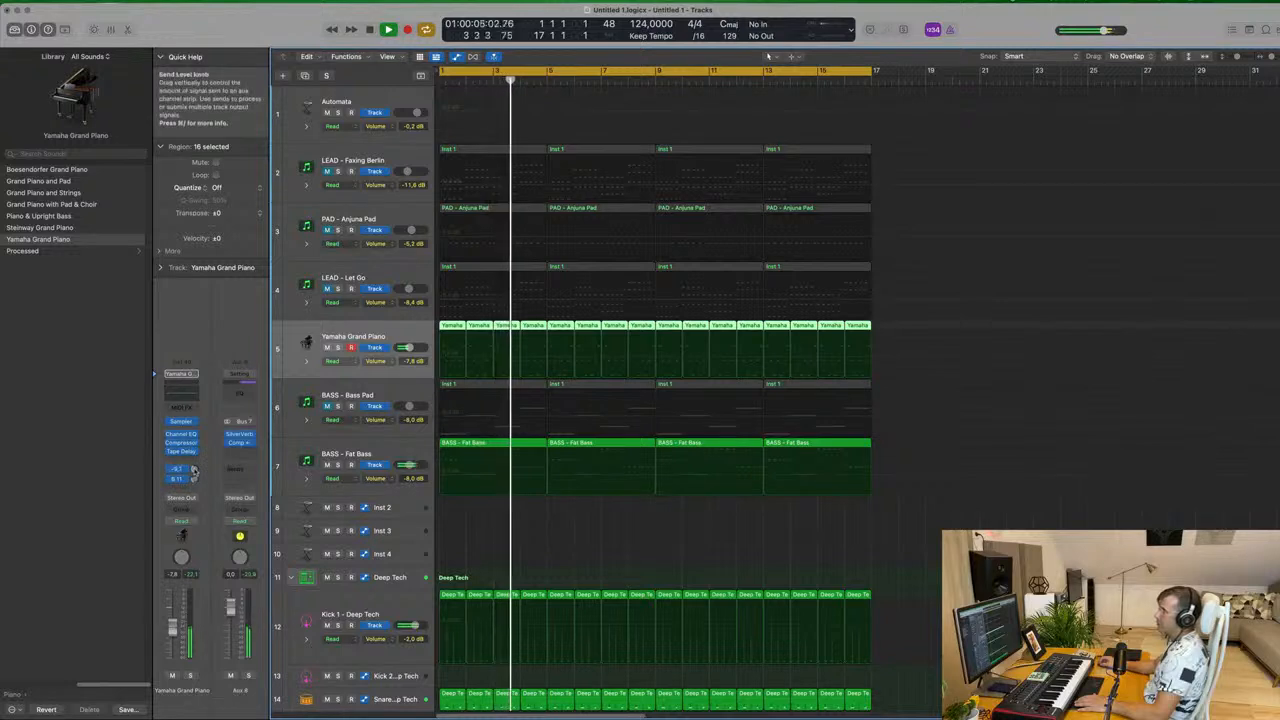
Unmute the PAD - Anjuna Pad track and lower its volume to -11.8 dB while the arrangement plays.
{"action": "left_click", "coordinate": [328, 231]}
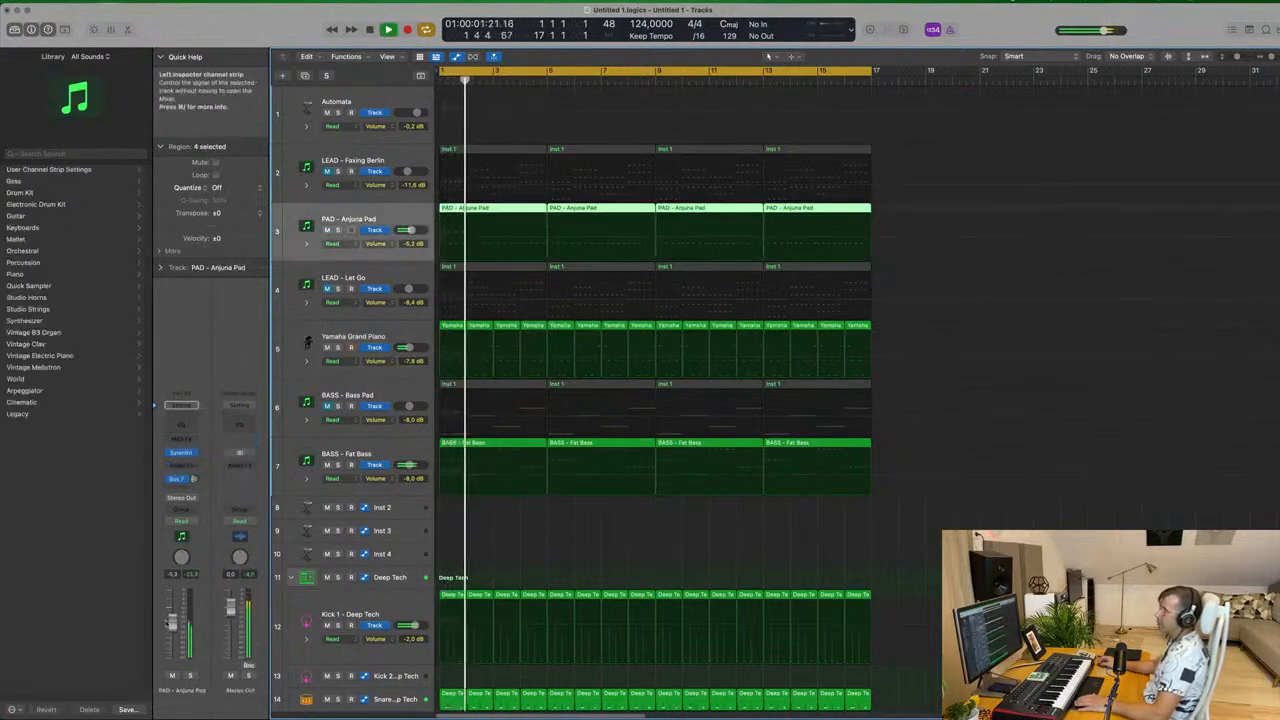
{"action": "left_click_drag", "start_coordinate": [170, 623], "coordinate": [172, 633]}
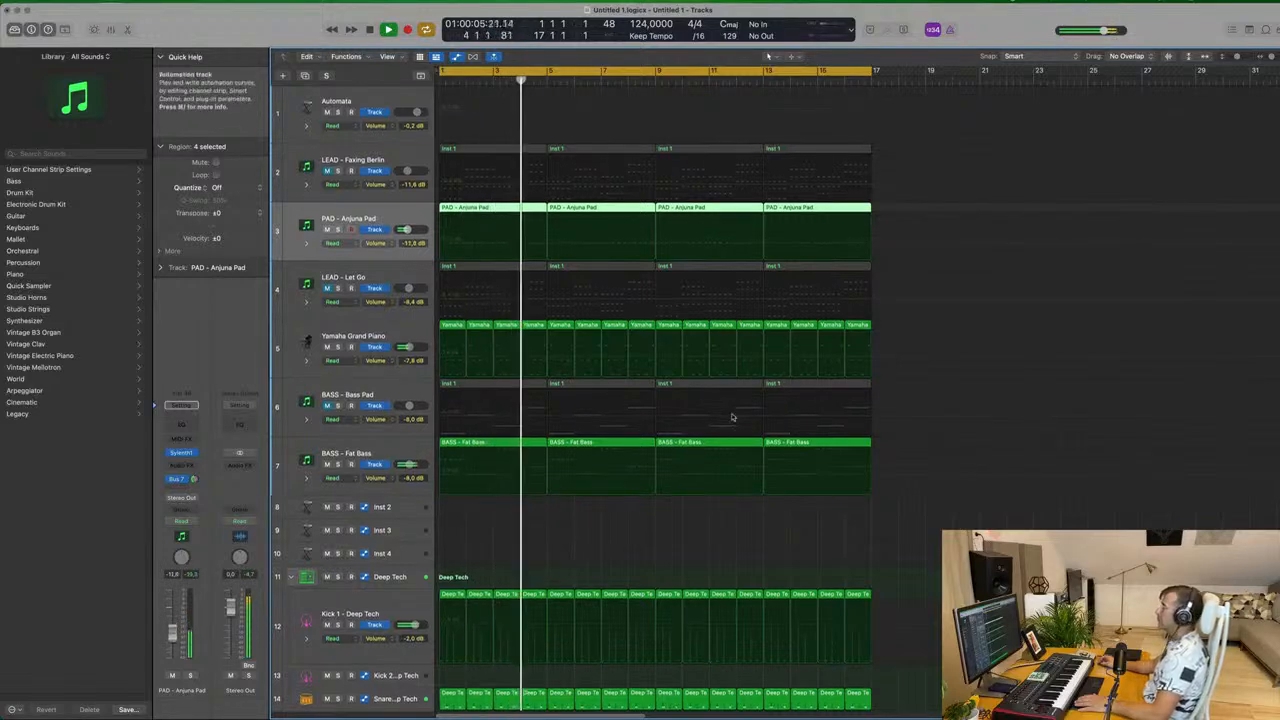
{"action": "scroll", "coordinate": [732, 417], "scroll_direction": "down", "scroll_amount": 10}
{"action": "scroll", "coordinate": [706, 420], "scroll_direction": "up", "scroll_amount": 10}
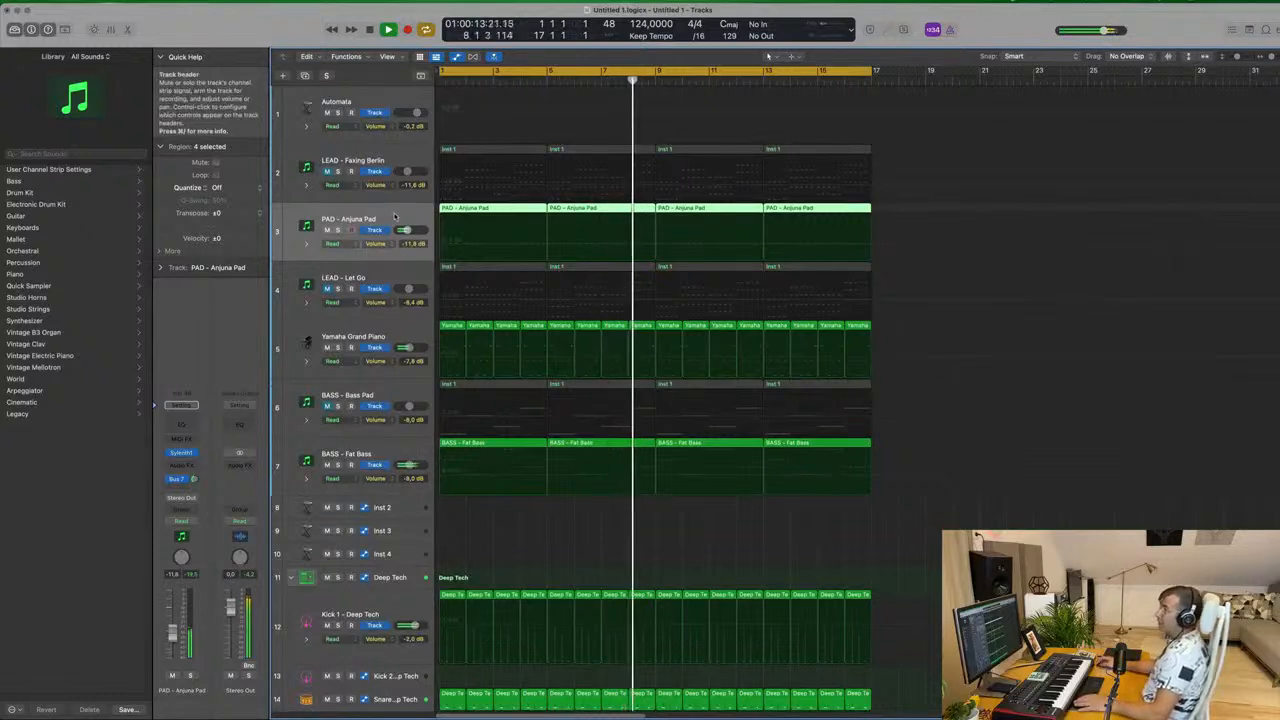
Mute the Fat Bass and Yamaha Grand Piano tracks, unmute Bass Pad and LEAD - Let Go, and replay the arrangement.
{"action": "left_click", "coordinate": [327, 465]}
{"action": "left_click", "coordinate": [327, 406]}
{"action": "key", "text": "space"}
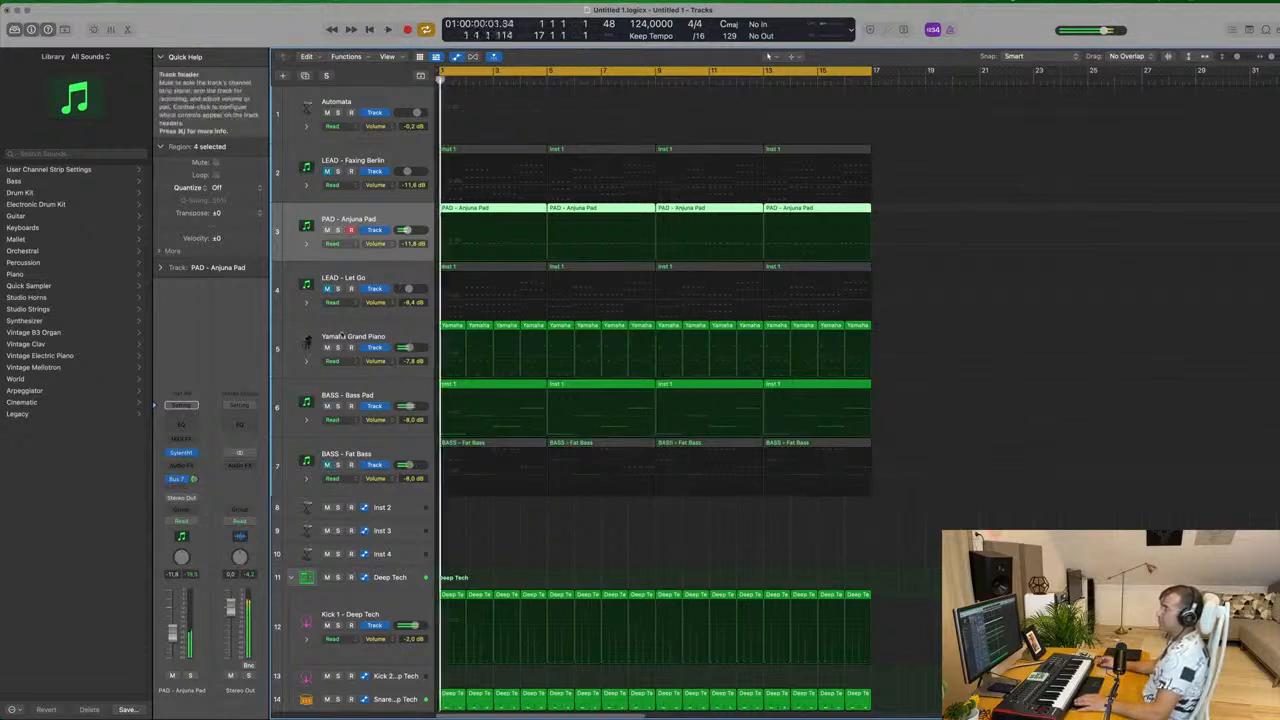
{"action": "key", "text": "space"}
{"action": "left_click", "coordinate": [327, 347]}
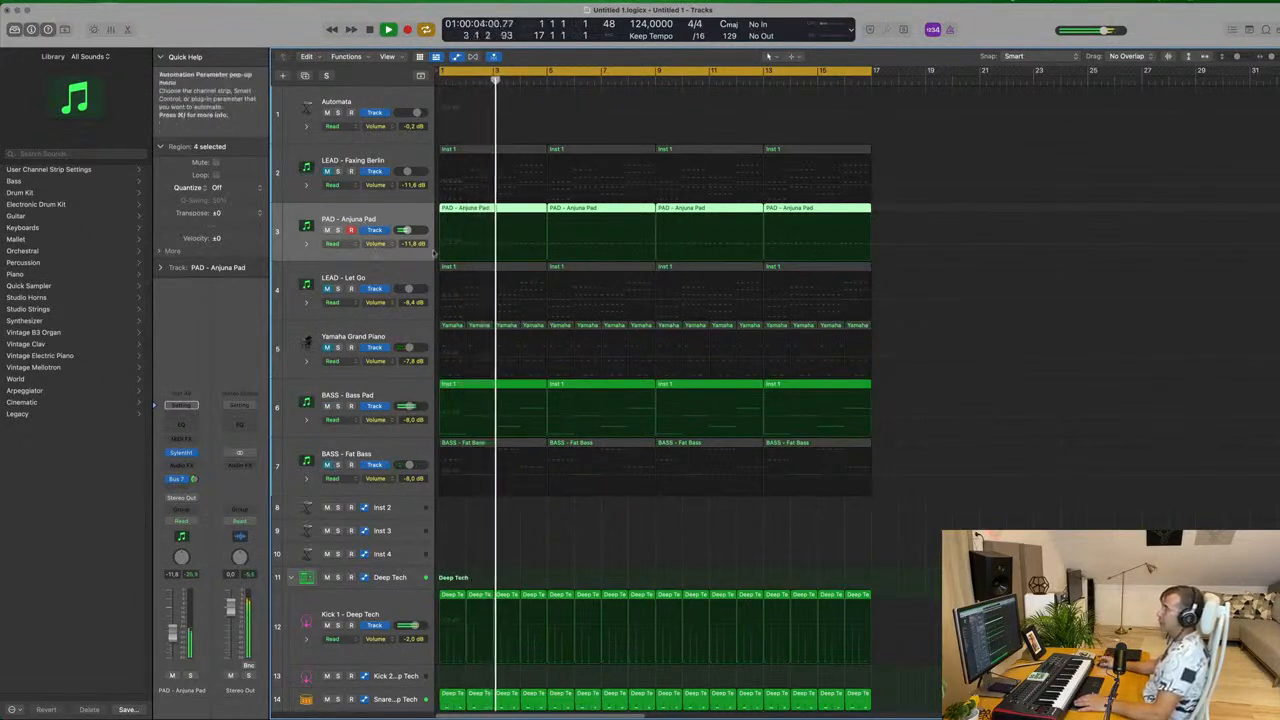
{"action": "left_click", "coordinate": [327, 288]}
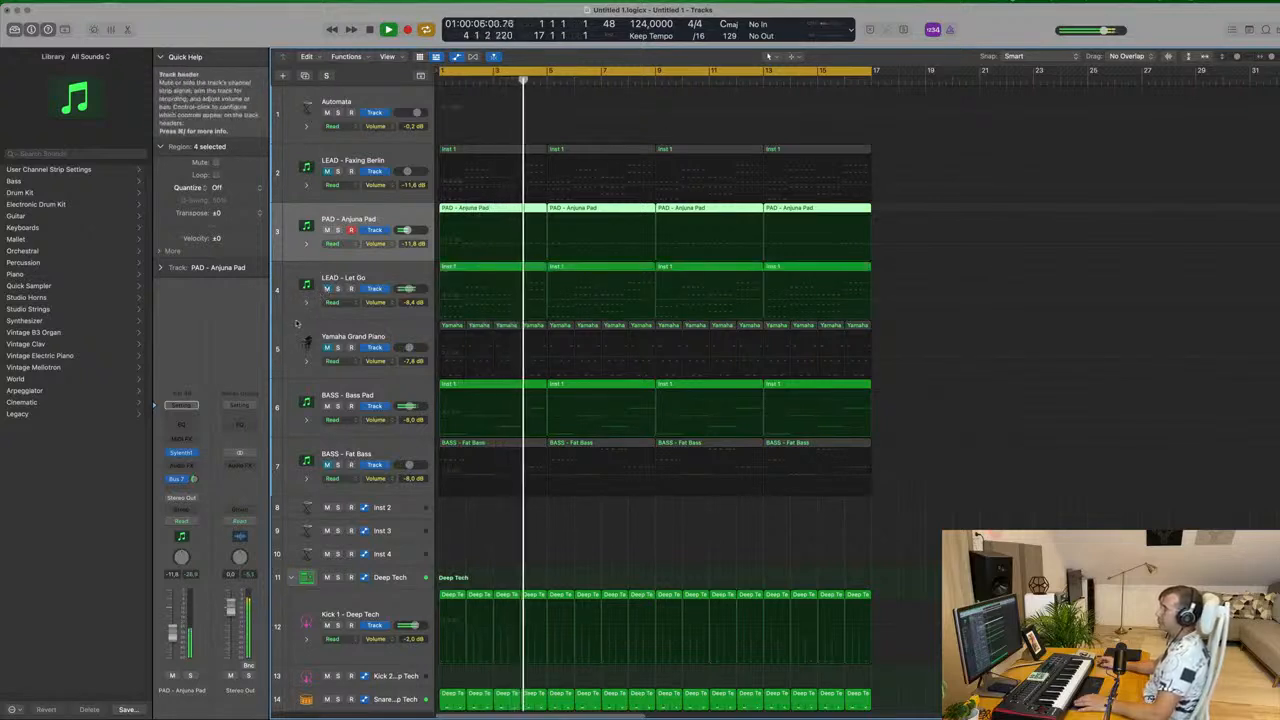
{"action": "key", "text": "Return"}
Select the LEAD - Let Go track, reduce the vertical track zoom to fit more tracks, and replay the arrangement.
{"action": "left_click", "coordinate": [400, 278]}
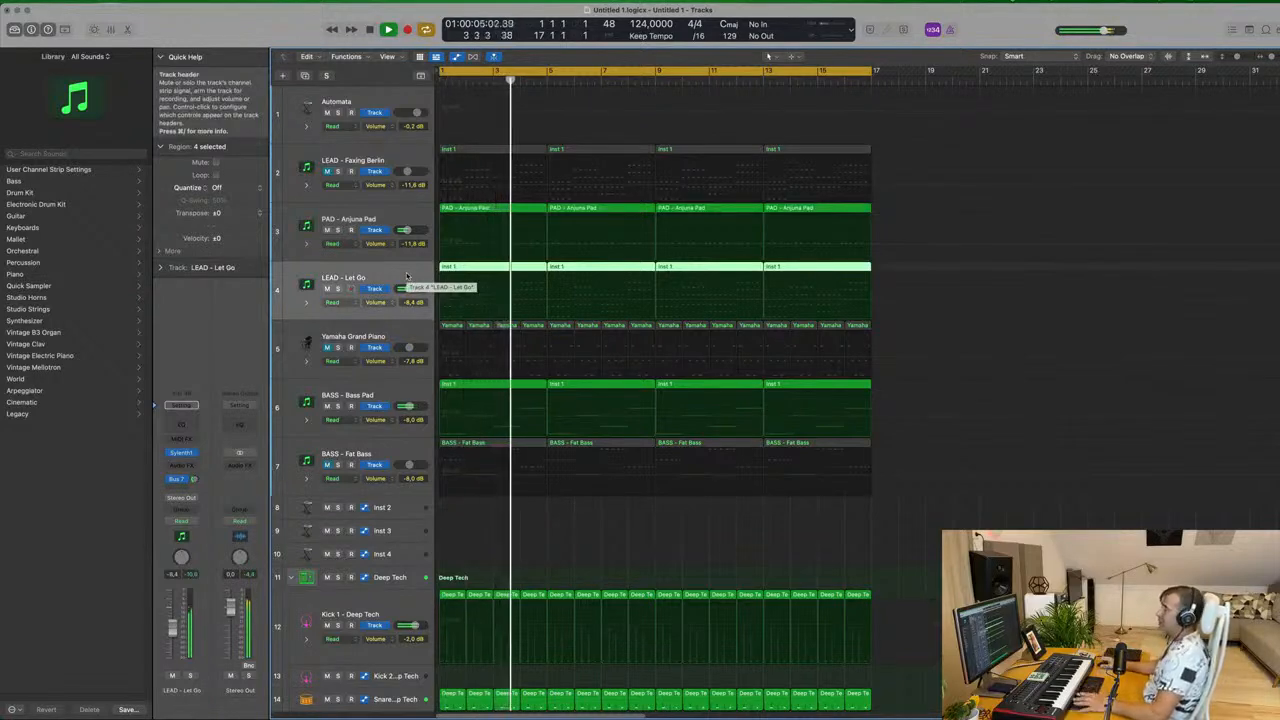
{"action": "key", "text": "super+Up"}
{"action": "key", "text": "super+Up"}
{"action": "key", "text": "super+Up"}
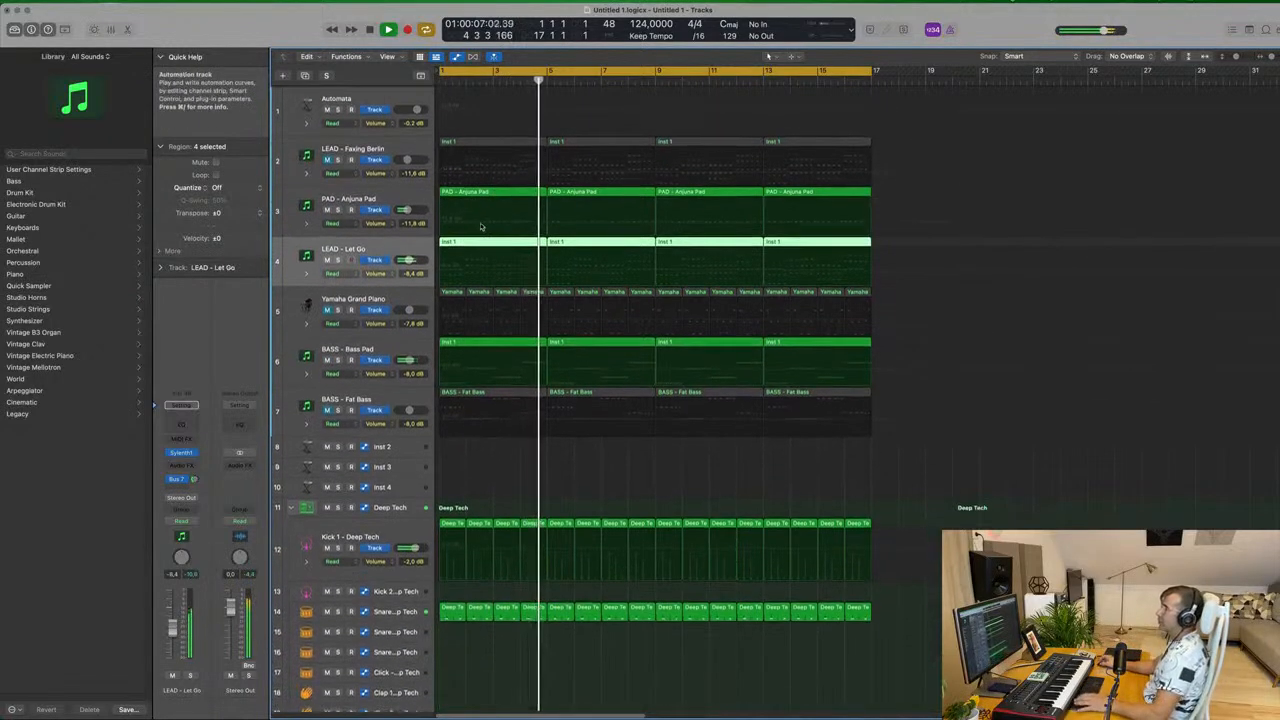
{"action": "scroll", "coordinate": [485, 226], "scroll_direction": "down", "scroll_amount": 3}
{"action": "scroll", "coordinate": [486, 226], "scroll_direction": "up", "scroll_amount": 3}
{"action": "key", "text": "space"}
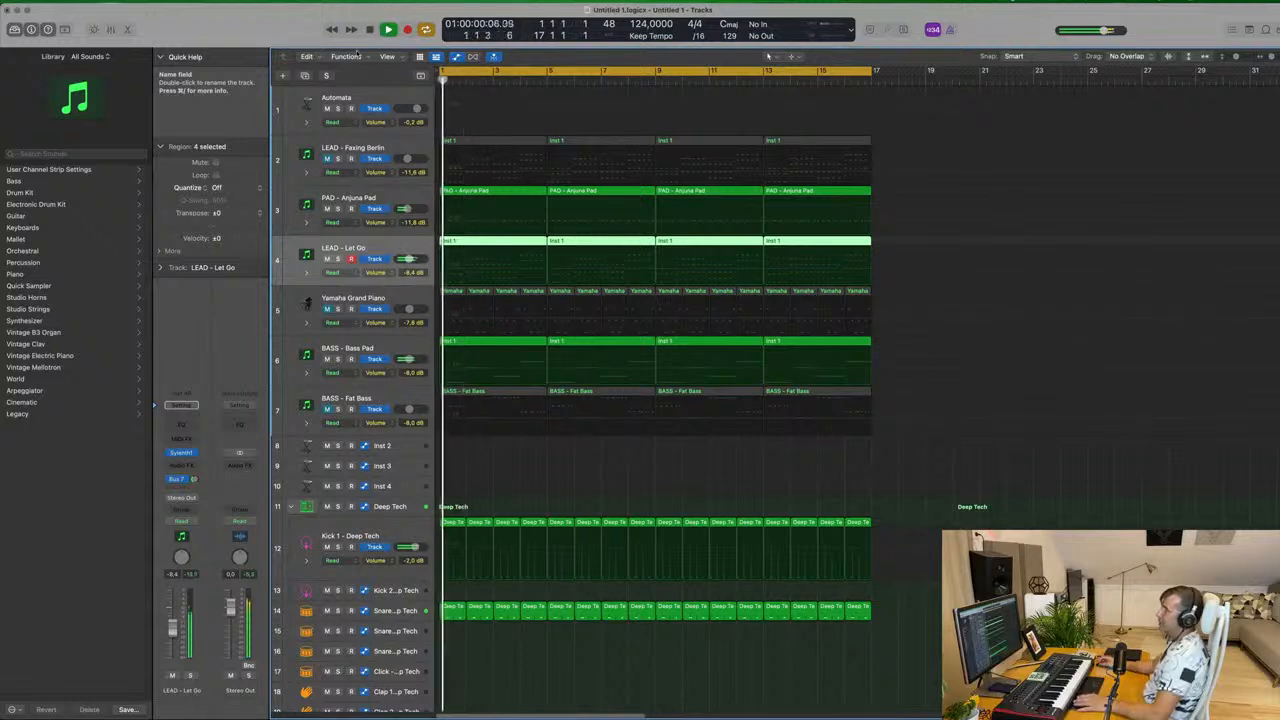
Listen to LEAD - Let Go in solo, unsolo it, and duplicate the track with the same settings.
{"action": "key", "text": "ctrl+s"}
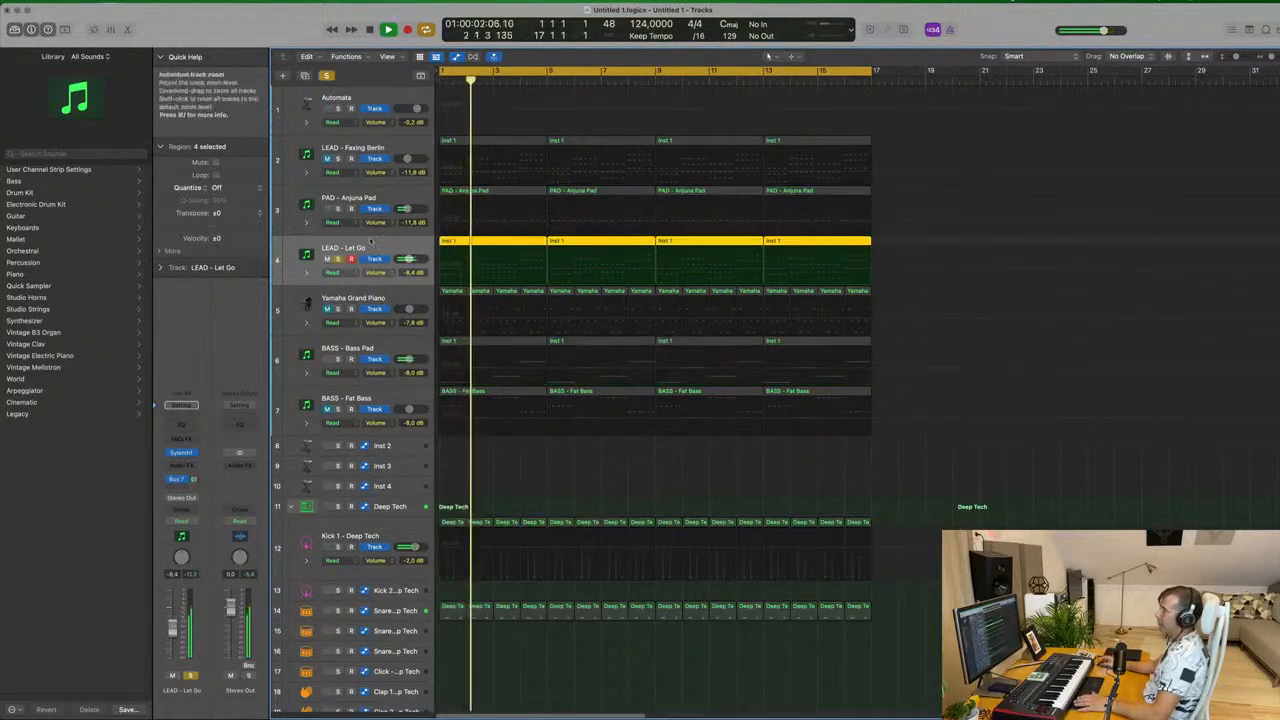
{"action": "key", "text": "ctrl+s"}
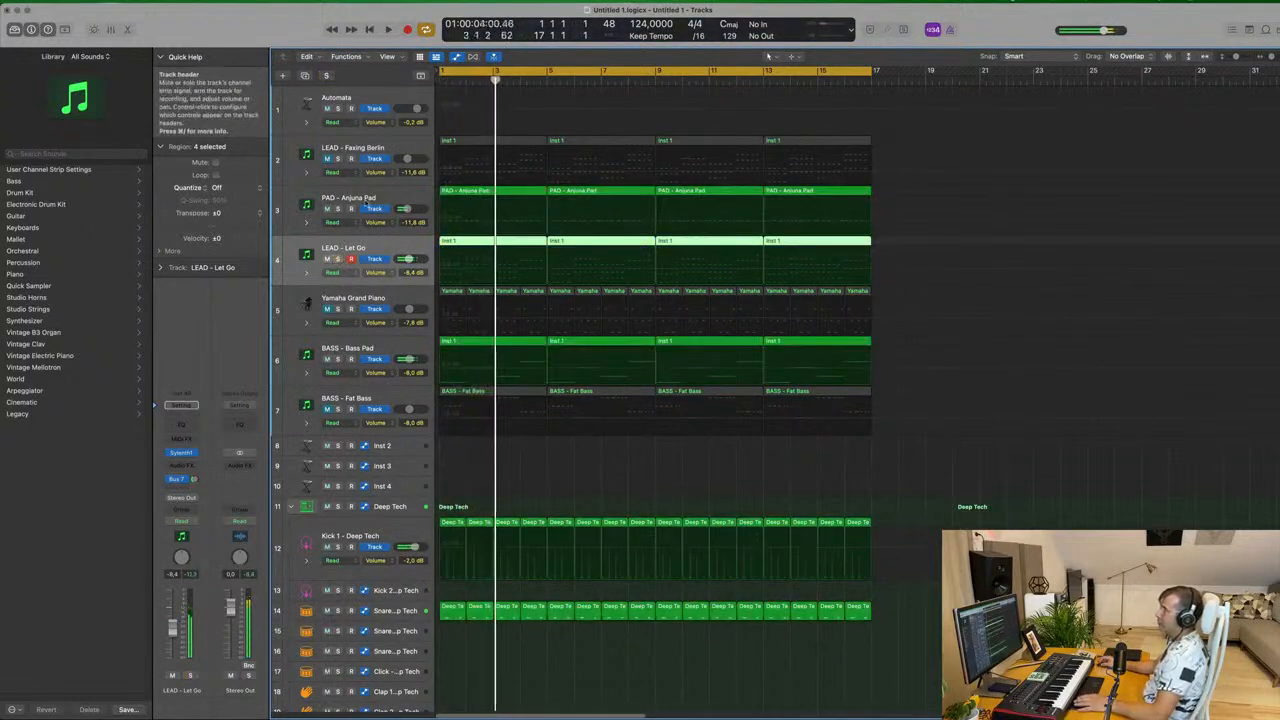
{"action": "key", "text": "Return"}
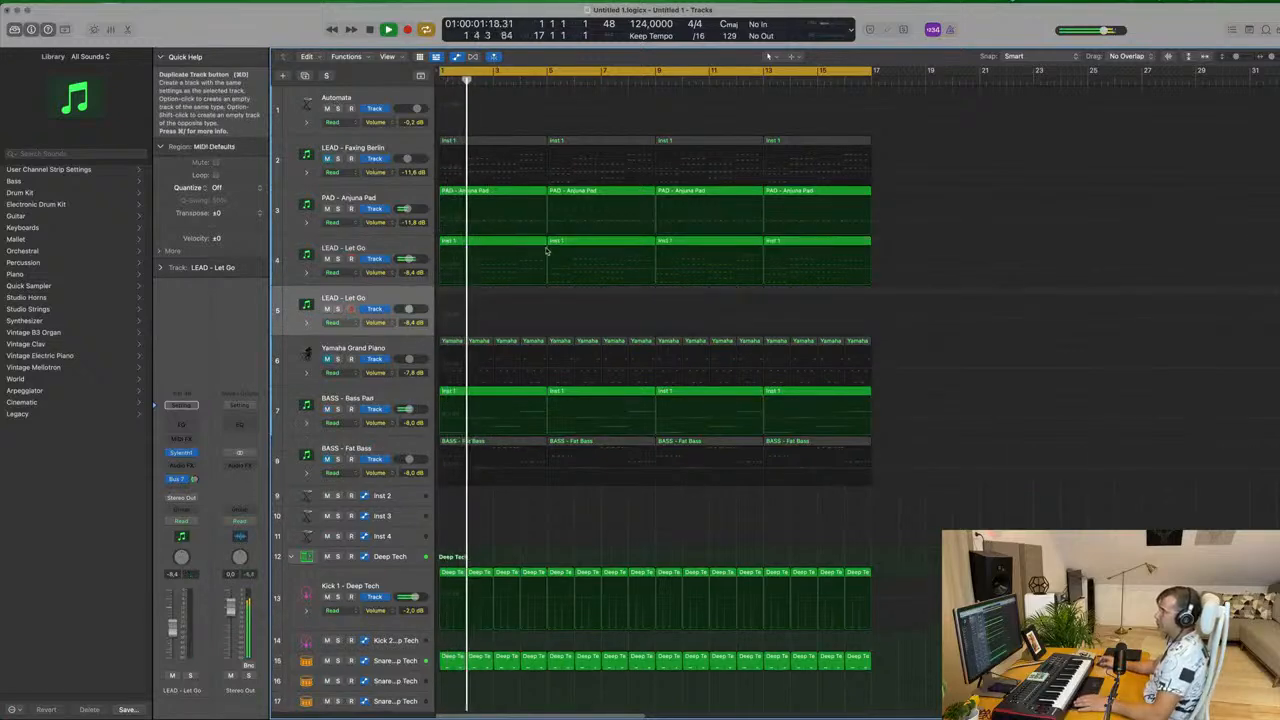
Copy the first LEAD - Let Go region onto the duplicated track and open the copy for note editing.
{"action": "left_click", "coordinate": [511, 241]}
{"action": "left_click_drag", "start_coordinate": [505, 253], "coordinate": [495, 300]}
{"action": "double_click", "coordinate": [495, 305]}
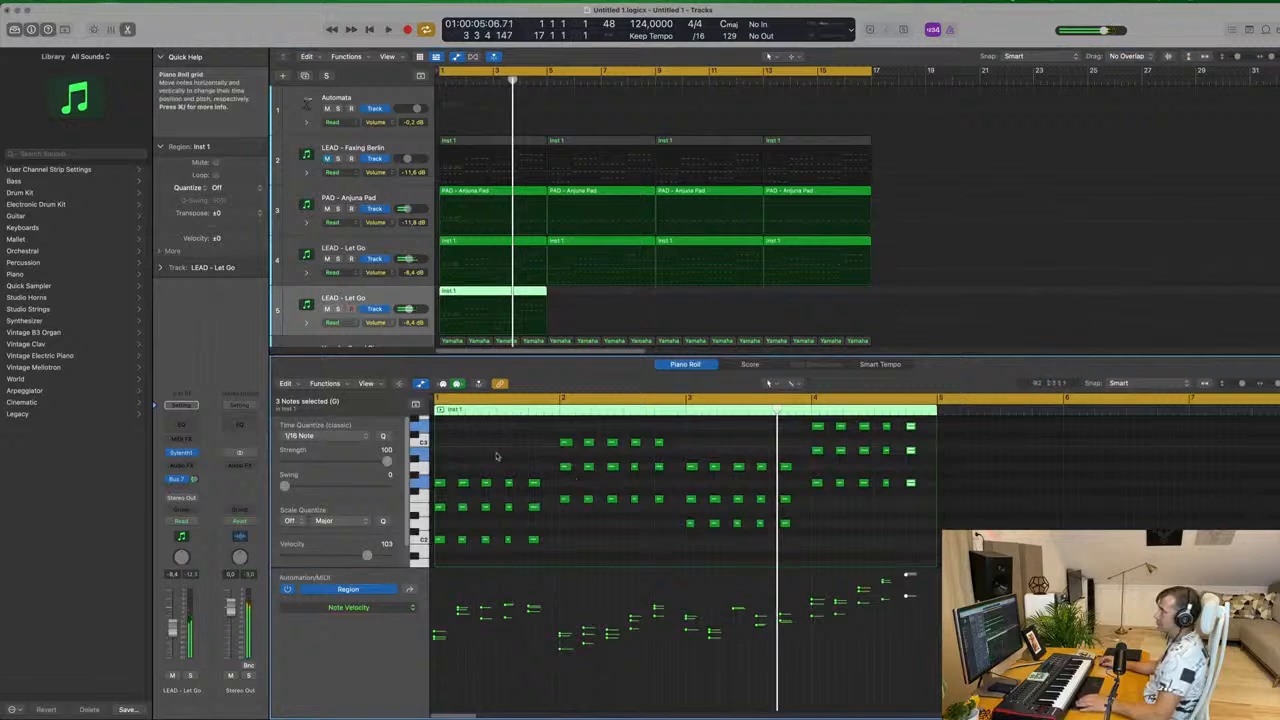
Delete the repeated notes in the copied region, keeping only the first chord of each bar.
{"action": "left_click_drag", "start_coordinate": [462, 472], "coordinate": [787, 550]}
{"action": "key", "text": "Delete"}
{"action": "key", "text": "Delete"}
{"action": "left_click_drag", "start_coordinate": [838, 511], "coordinate": [966, 414]}
{"action": "key", "text": "Delete"}
{"action": "scroll", "coordinate": [865, 519], "scroll_direction": "up", "scroll_amount": 1}
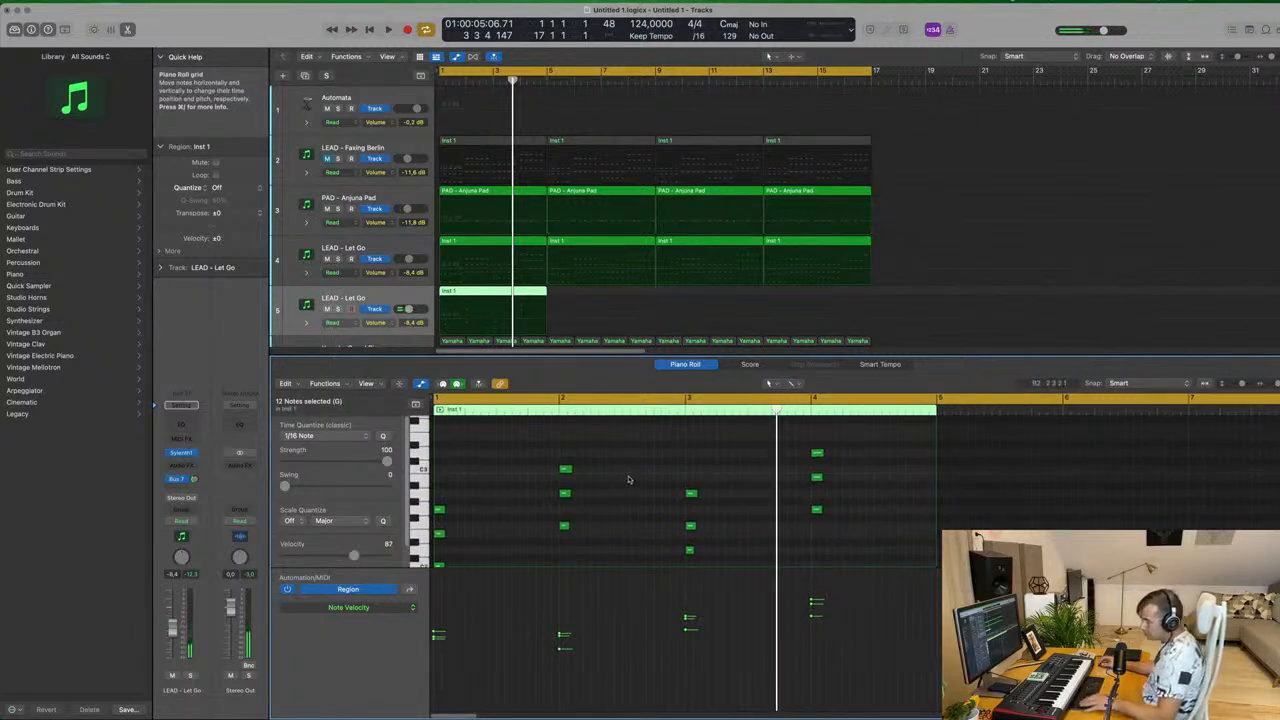
Lengthen all the remaining chord notes to a full bar each and replay the arrangement.
{"action": "key", "text": "super+a"}
{"action": "left_click_drag", "start_coordinate": [566, 468], "coordinate": [694, 457]}
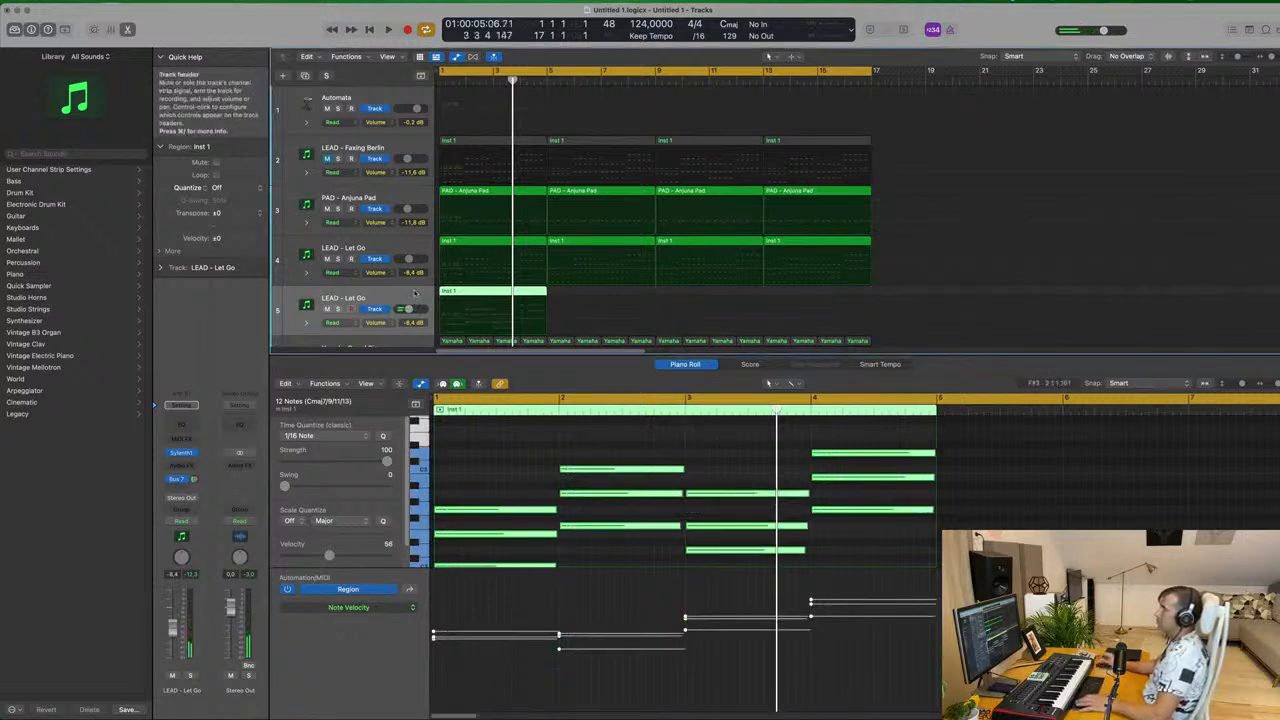
{"action": "key", "text": "Return"}
{"action": "key", "text": "space"}
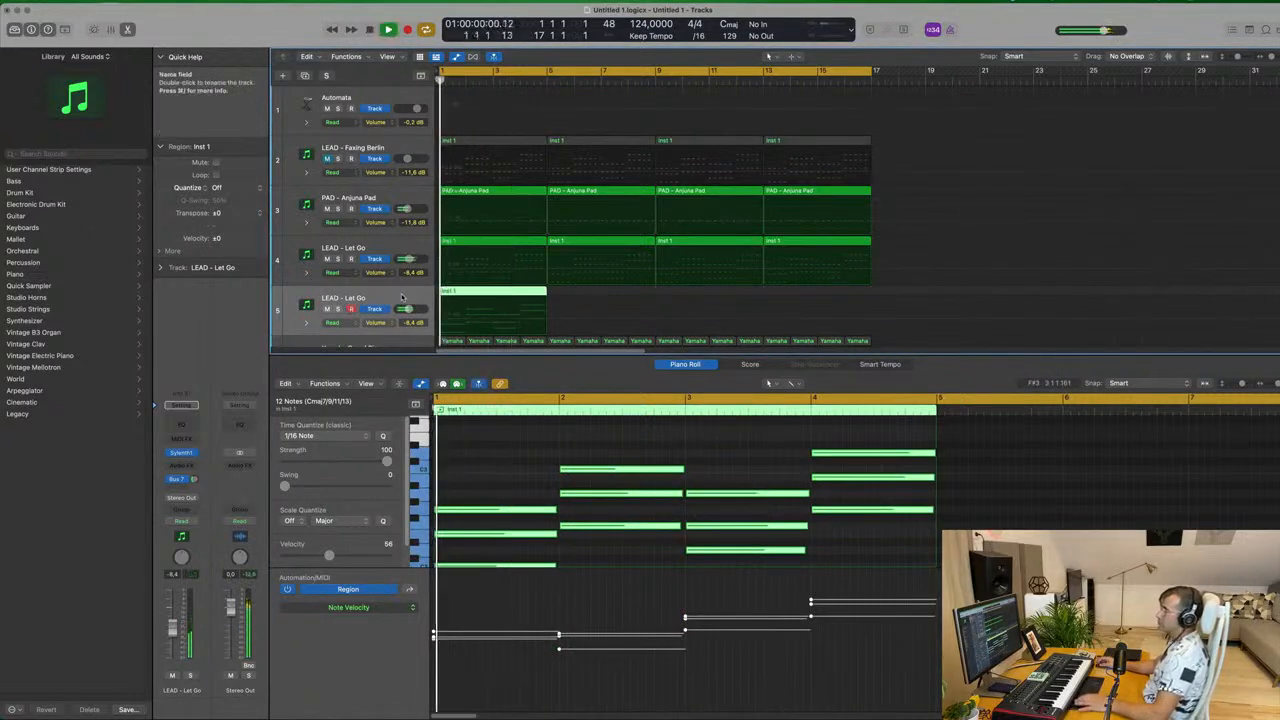
Check the duplicated LEAD - Let Go track's Sylenth1 instrument, close it, and replay the arrangement.
{"action": "left_click", "coordinate": [183, 453]}
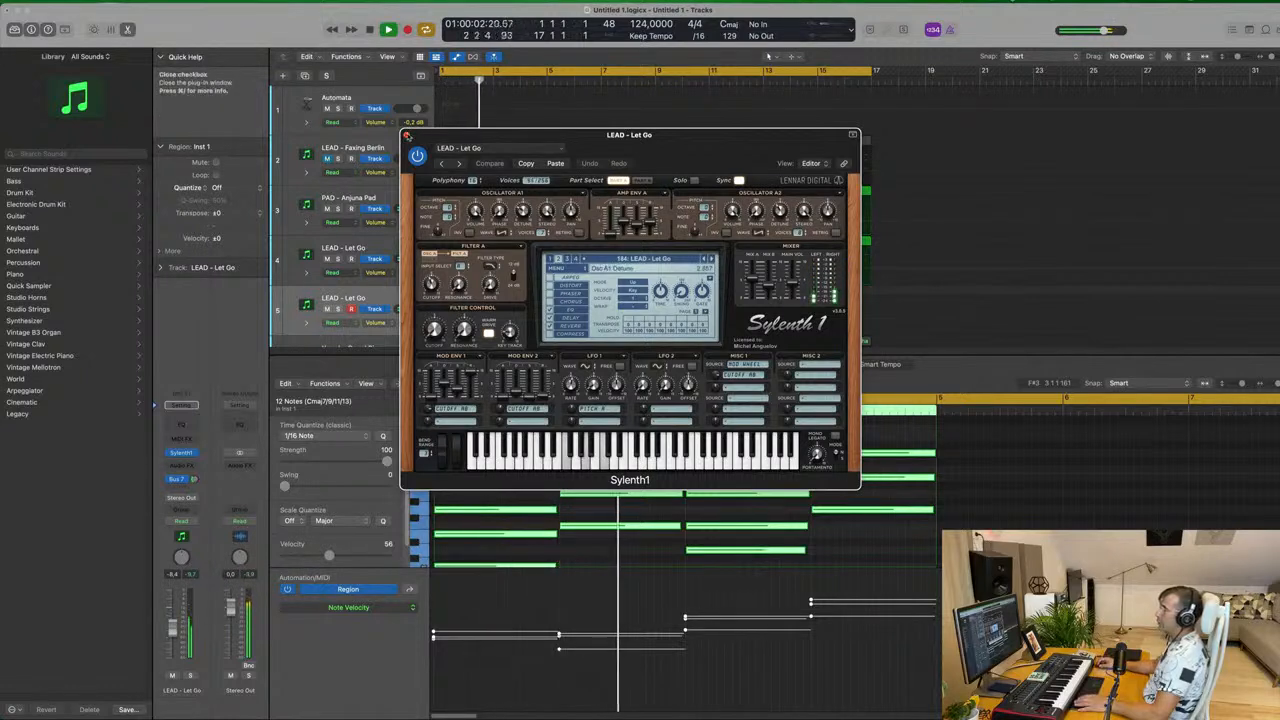
{"action": "left_click", "coordinate": [406, 135]}
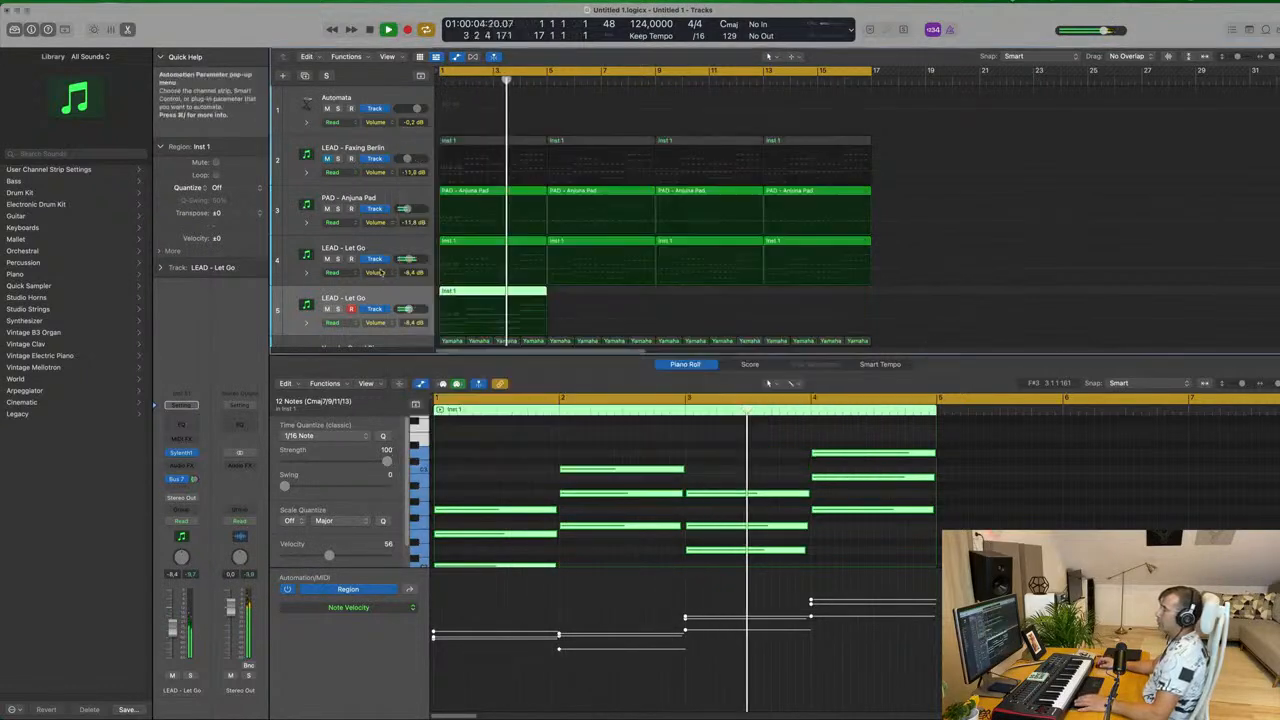
{"action": "key", "text": "Return"}
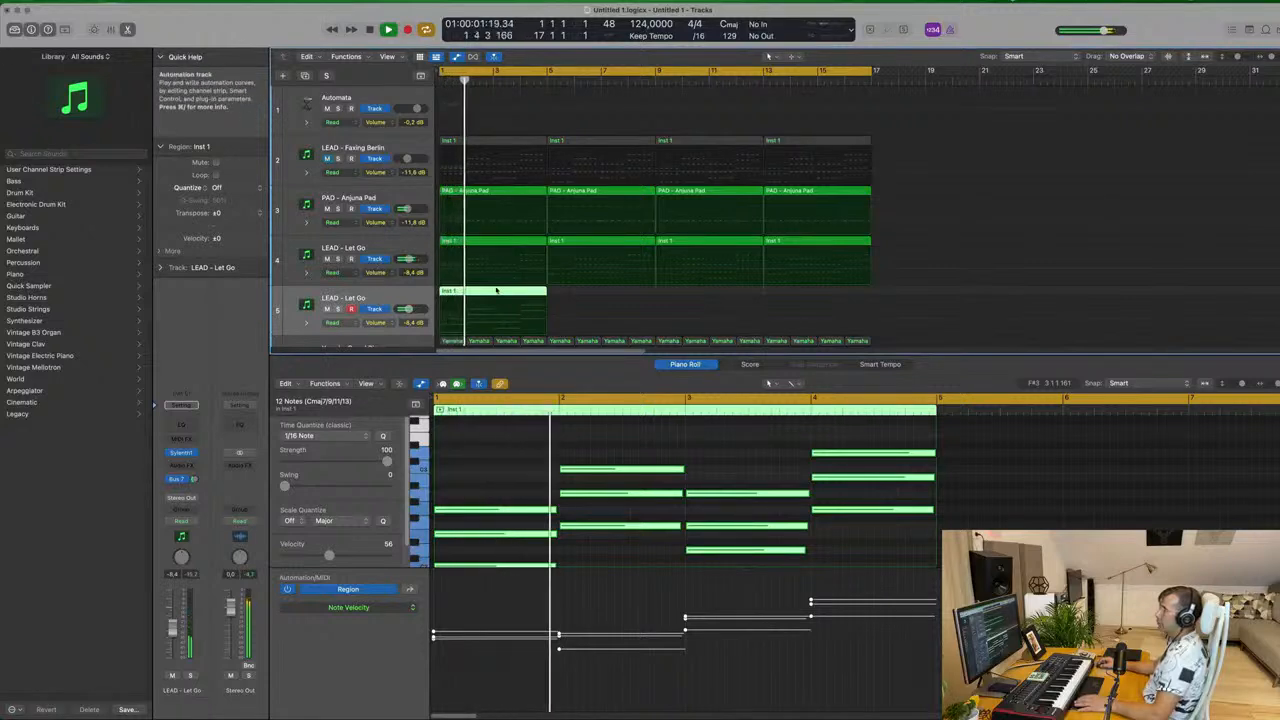
Move the sustained chord region to the Automata track, lower that track's volume to -1.2 dB, and replay.
{"action": "left_click_drag", "start_coordinate": [496, 290], "coordinate": [495, 92]}
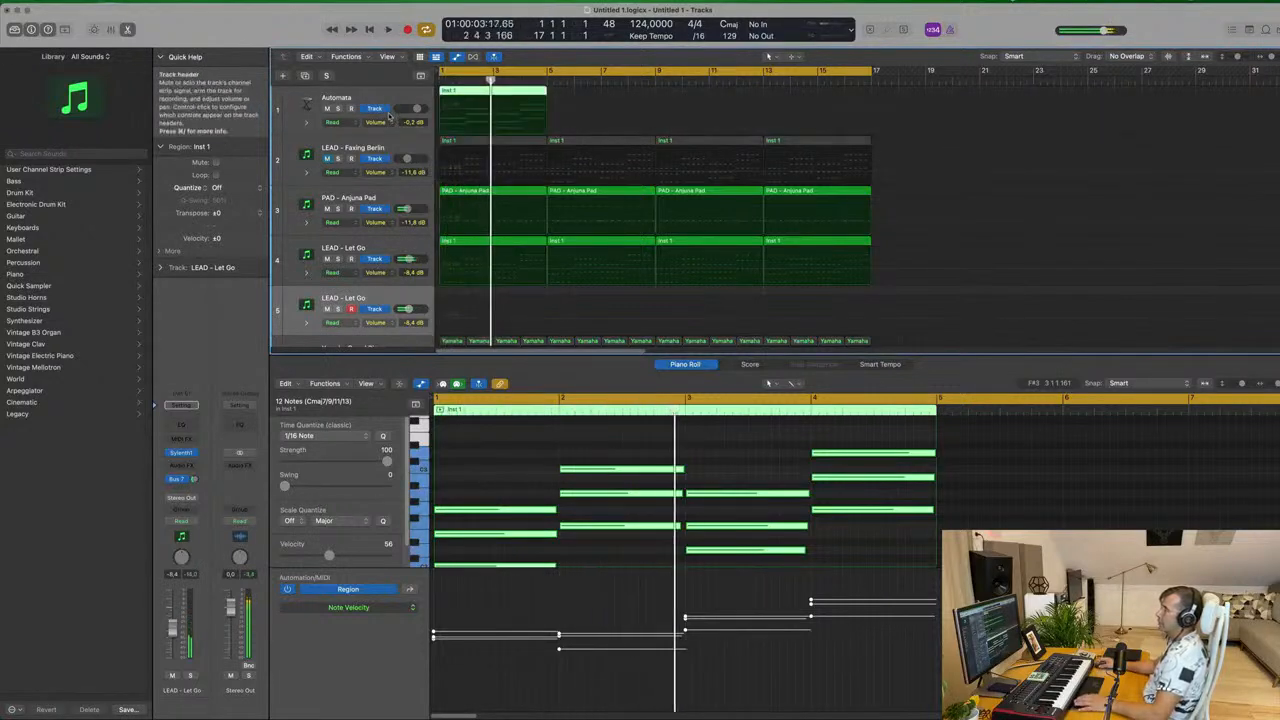
{"action": "key", "text": "space"}
{"action": "left_click", "coordinate": [388, 99]}
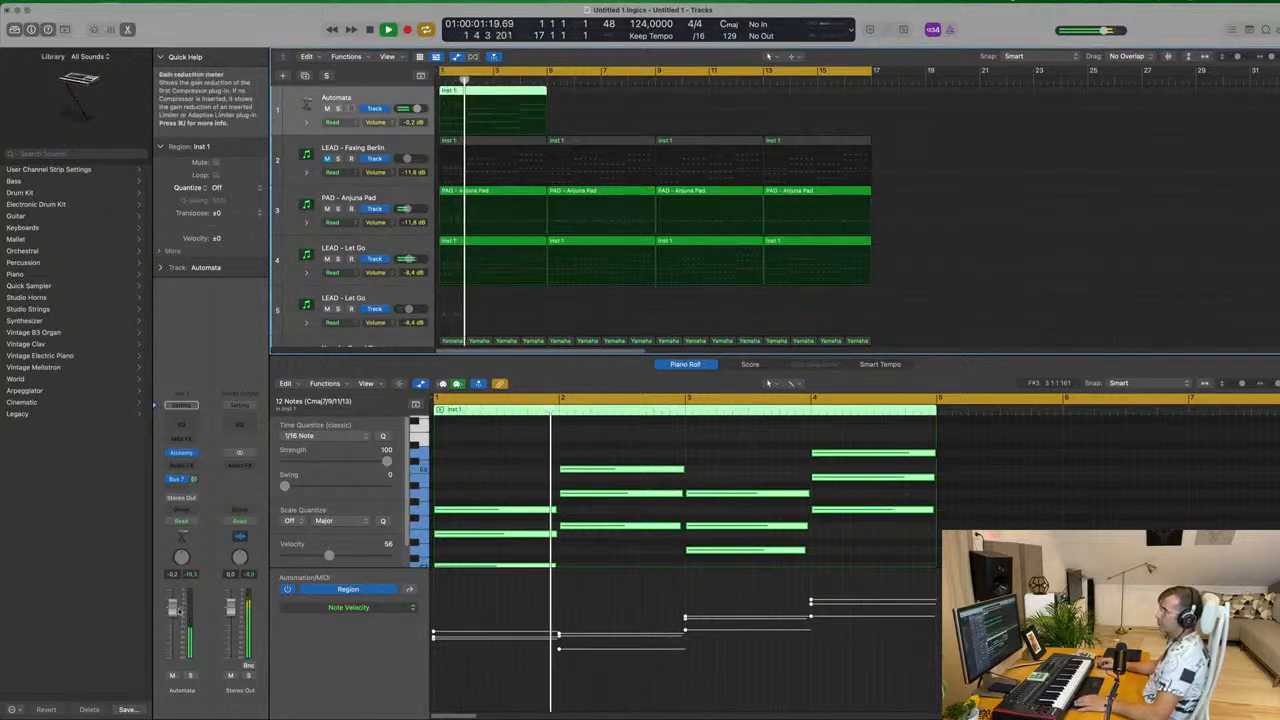
{"action": "key", "text": "Return"}
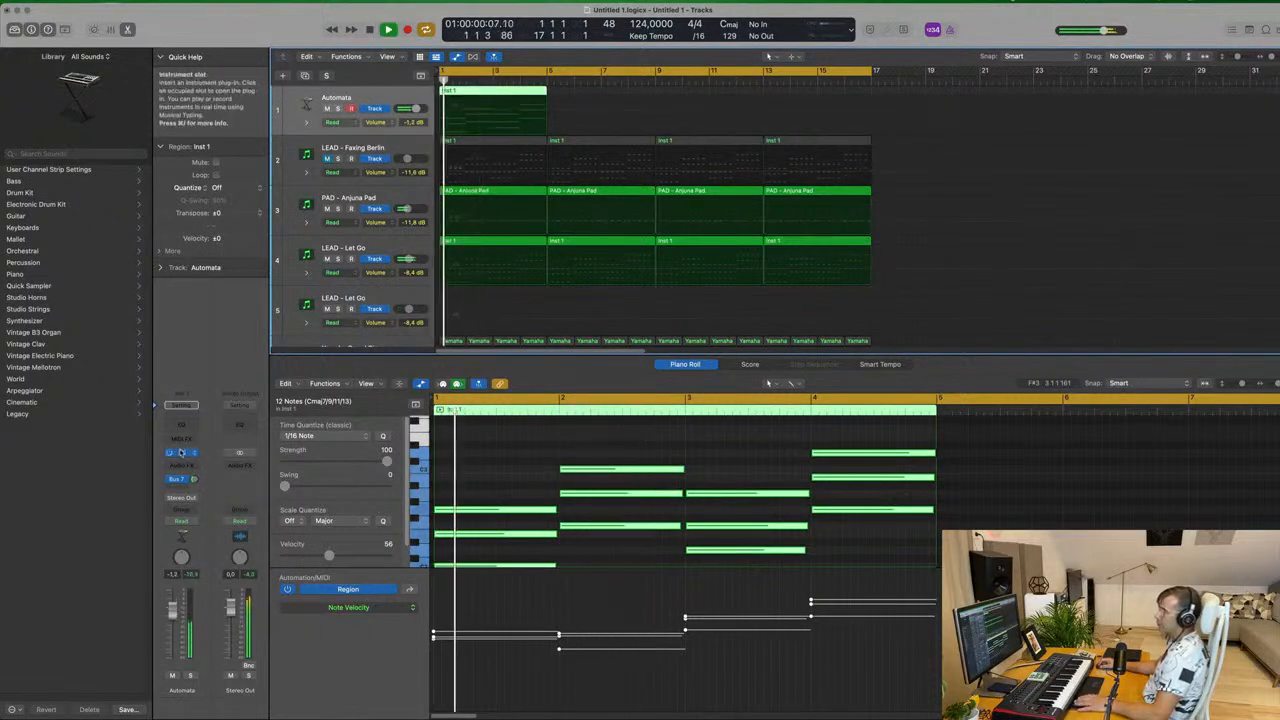
Load the Analog Poly Ensemble preset from the Pads category in the Automata track's Alchemy instrument.
{"action": "left_click", "coordinate": [182, 453]}
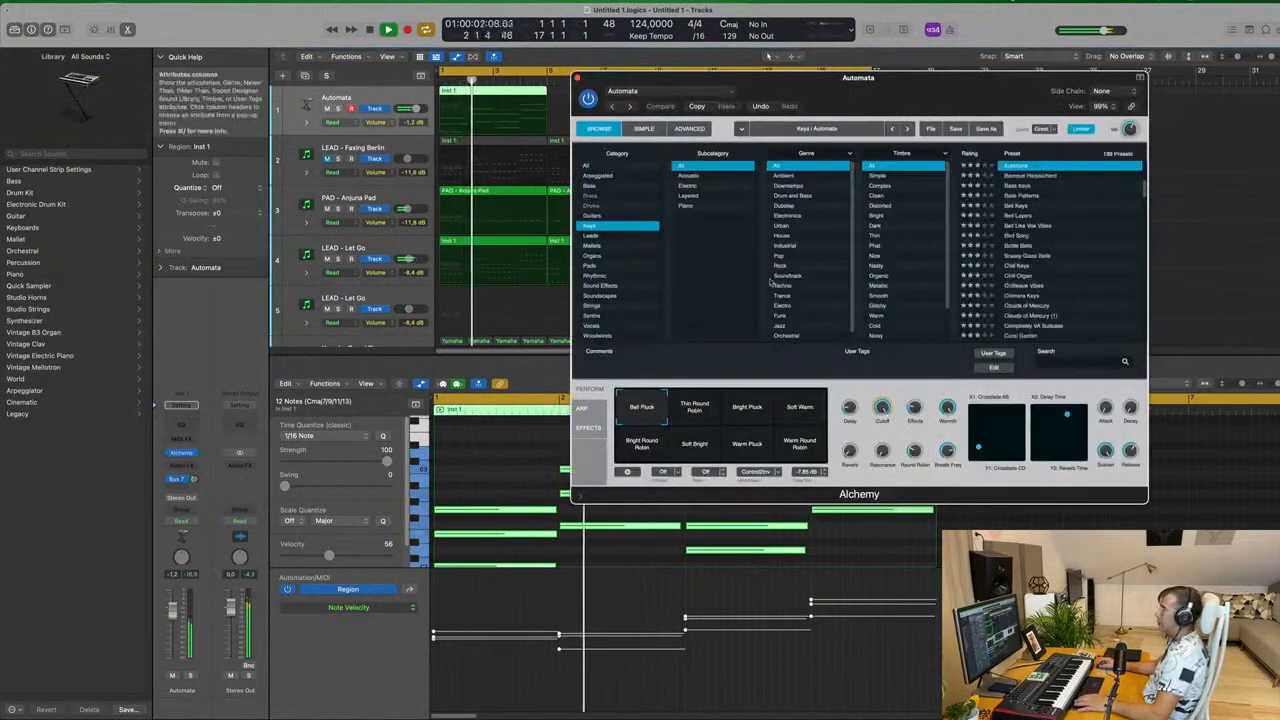
{"action": "left_click_drag", "start_coordinate": [927, 91], "coordinate": [819, 133]}
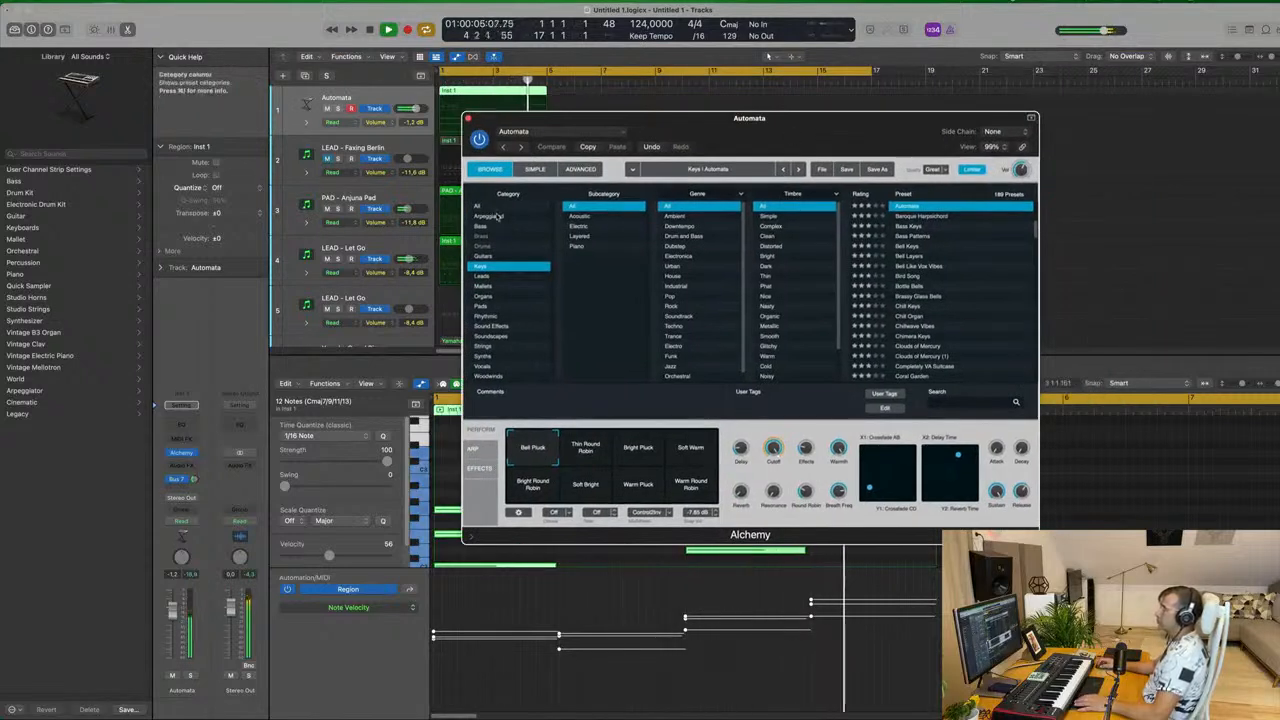
{"action": "left_click", "coordinate": [520, 306]}
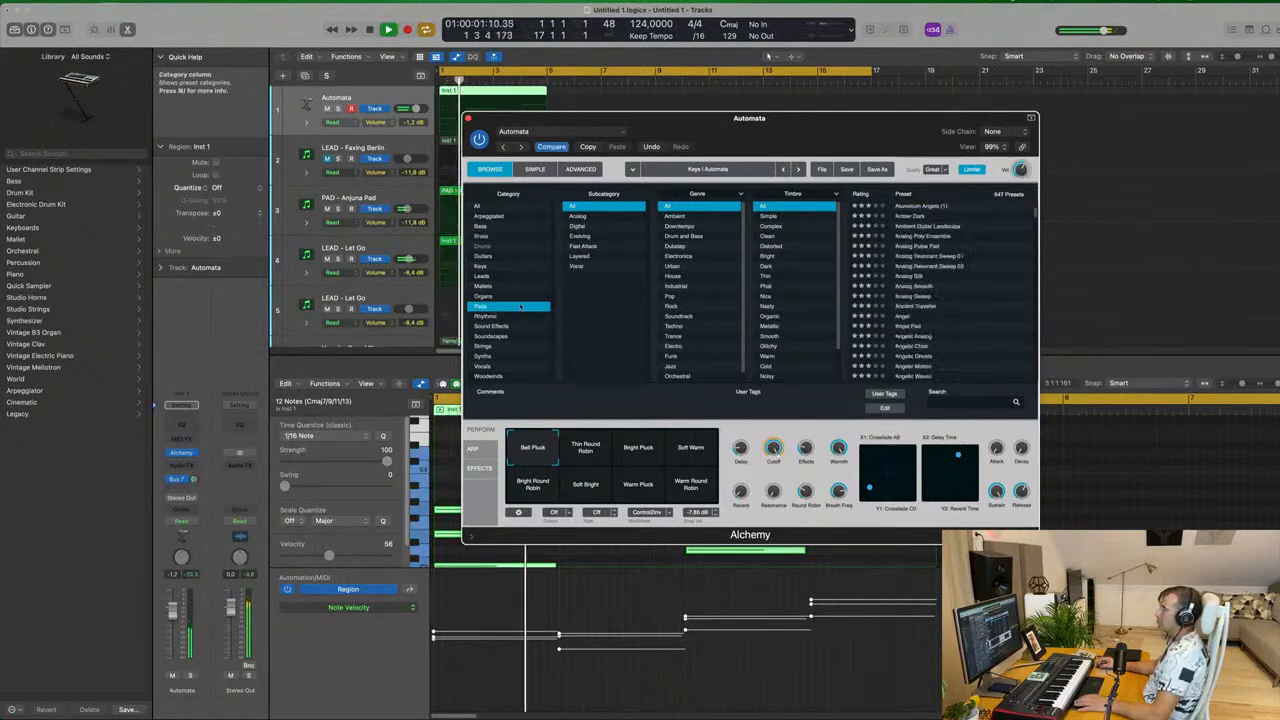
{"action": "left_click", "coordinate": [927, 246]}
{"action": "left_click_drag", "start_coordinate": [798, 129], "coordinate": [1052, 101]}
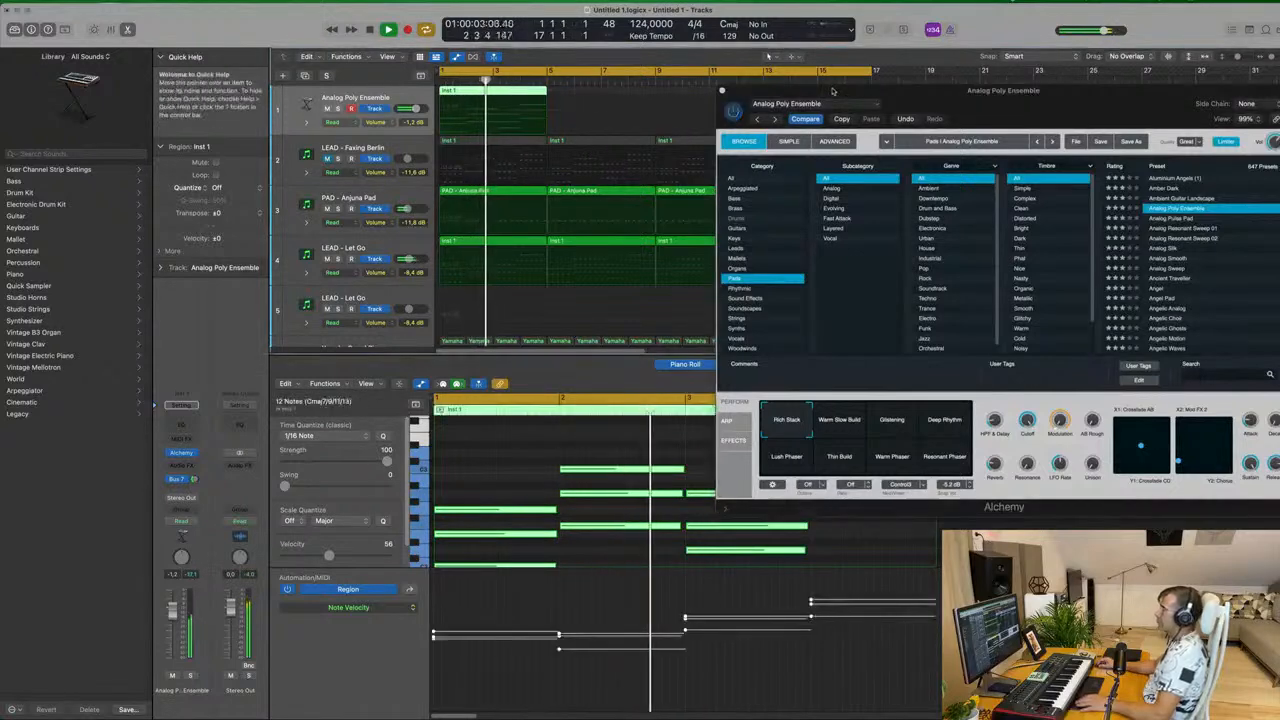
Repeat the chord region on the Analog Poly Ensemble track to fill all 16 bars.
{"action": "left_click_drag", "start_coordinate": [832, 91], "coordinate": [597, 244]}
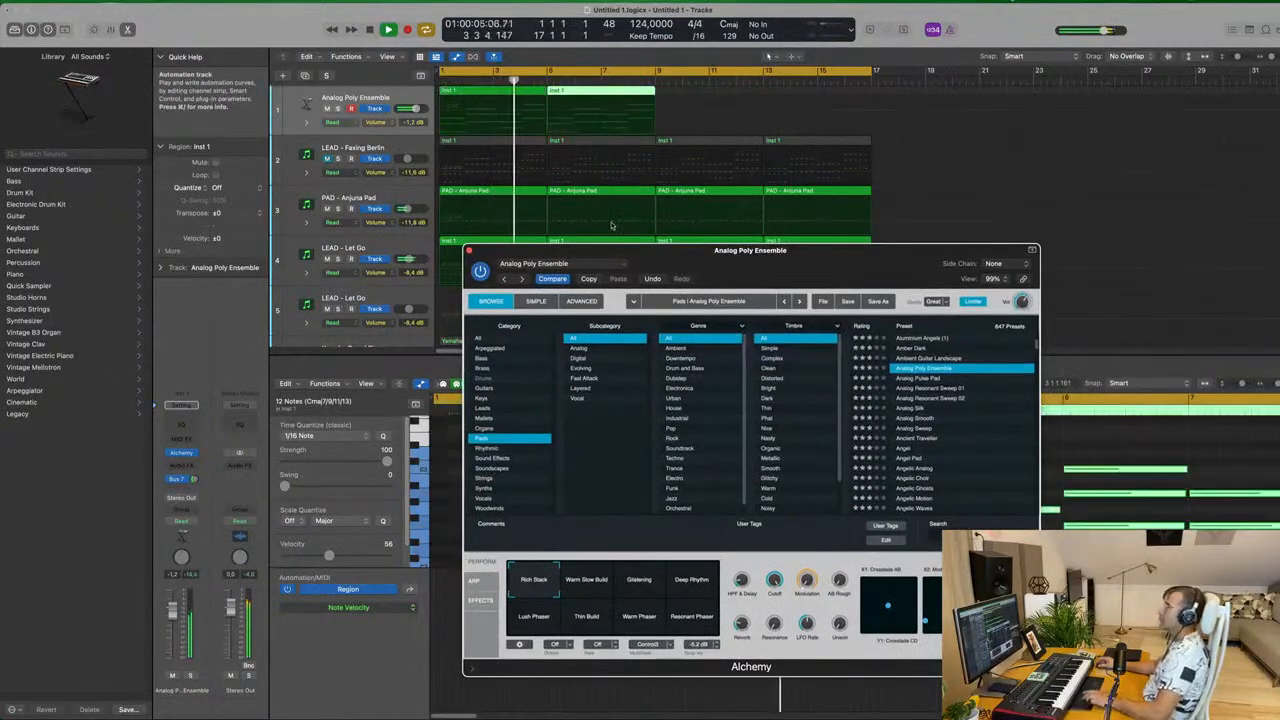
{"action": "left_click_drag", "start_coordinate": [908, 256], "coordinate": [1067, 210]}
{"action": "key", "text": "Return"}
{"action": "key", "text": "Return"}
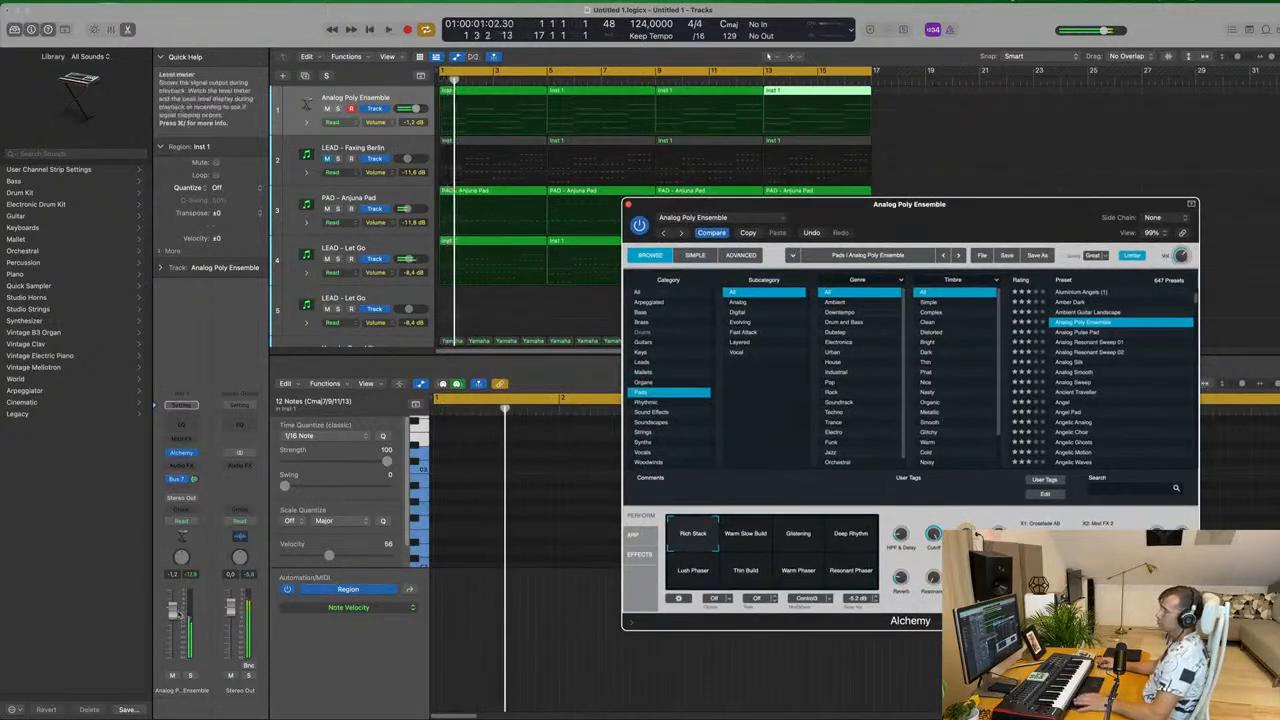
Lower the Analog Poly Ensemble track's volume to -2.9 dB and replay from the beginning.
{"action": "key", "text": "Return"}
{"action": "left_click_drag", "start_coordinate": [173, 610], "coordinate": [173, 617]}
{"action": "key", "text": "Return"}
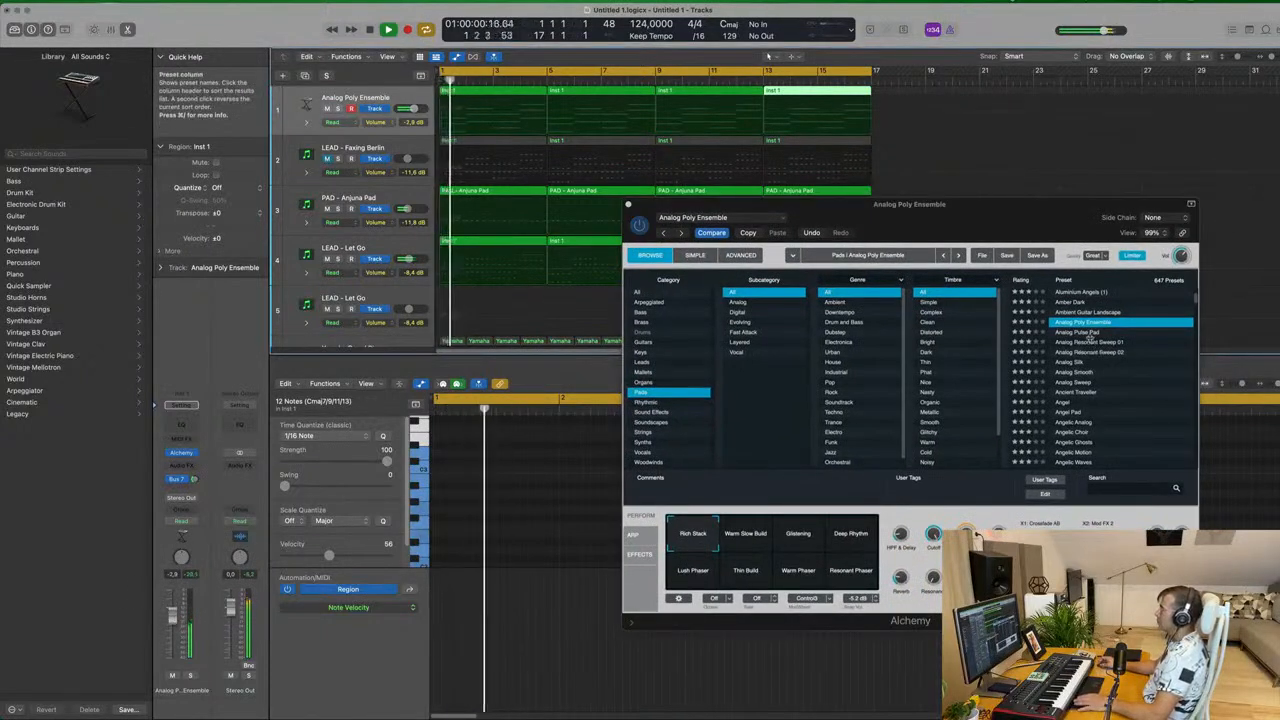
Audition the Analog Pulse Pad and Analog Smooth presets in Alchemy with the arrangement playing.
{"action": "left_click", "coordinate": [1087, 332]}
{"action": "left_click_drag", "start_coordinate": [984, 236], "coordinate": [921, 221]}
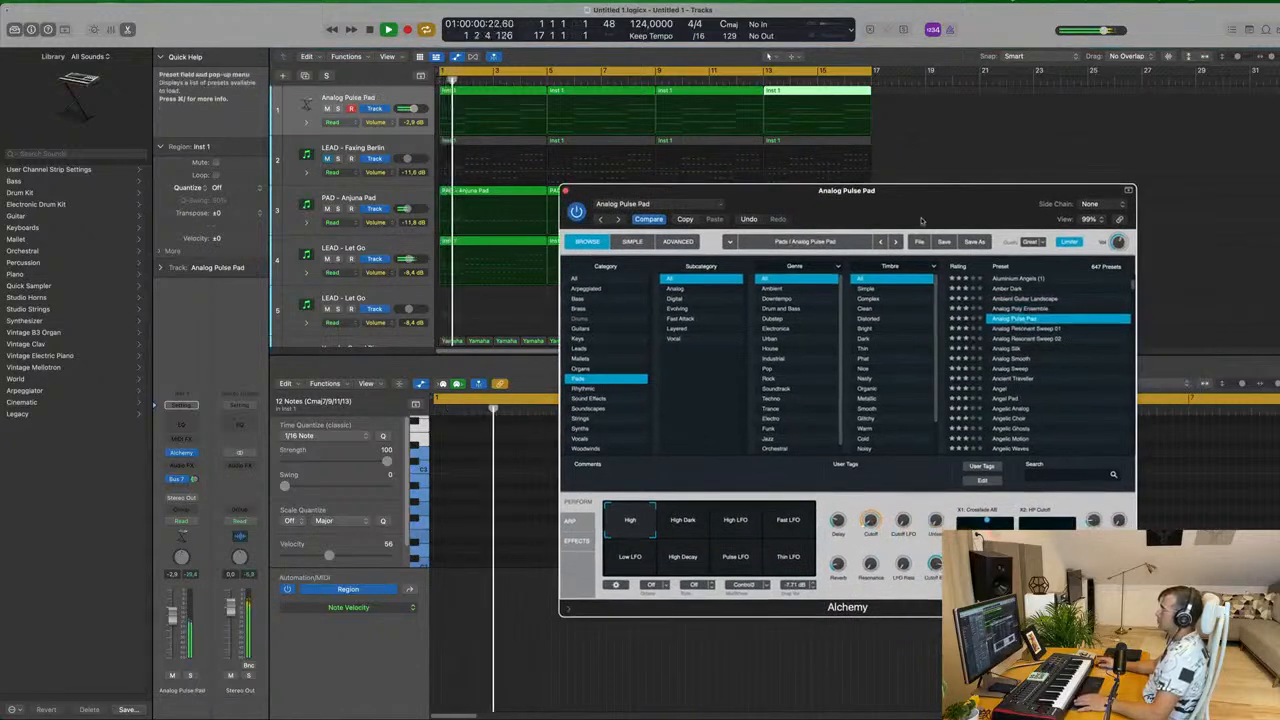
{"action": "left_click", "coordinate": [1000, 358]}
{"action": "key", "text": "space"}
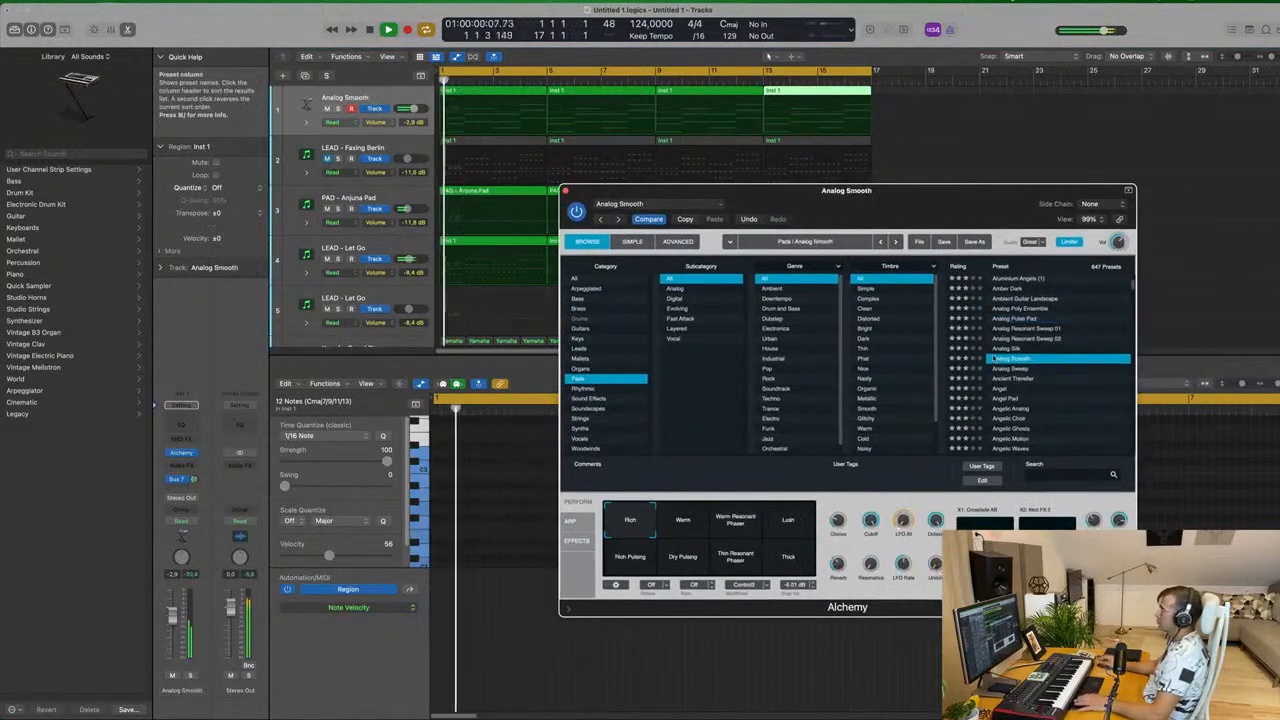
{"action": "key", "text": "space"}
{"action": "key", "text": "space"}
Raise the Analog Smooth track's volume to -1.8 dB and listen to it briefly in solo.
{"action": "left_click_drag", "start_coordinate": [172, 616], "coordinate": [172, 611]}
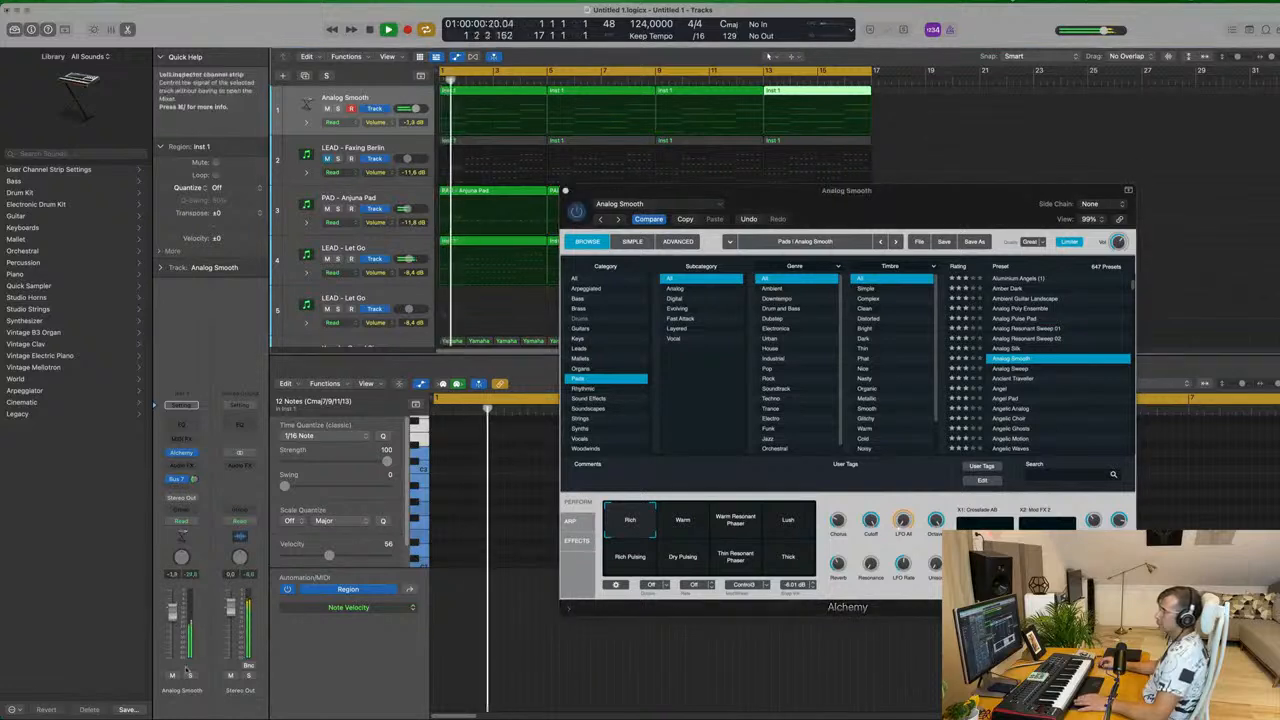
{"action": "left_click", "coordinate": [189, 676]}
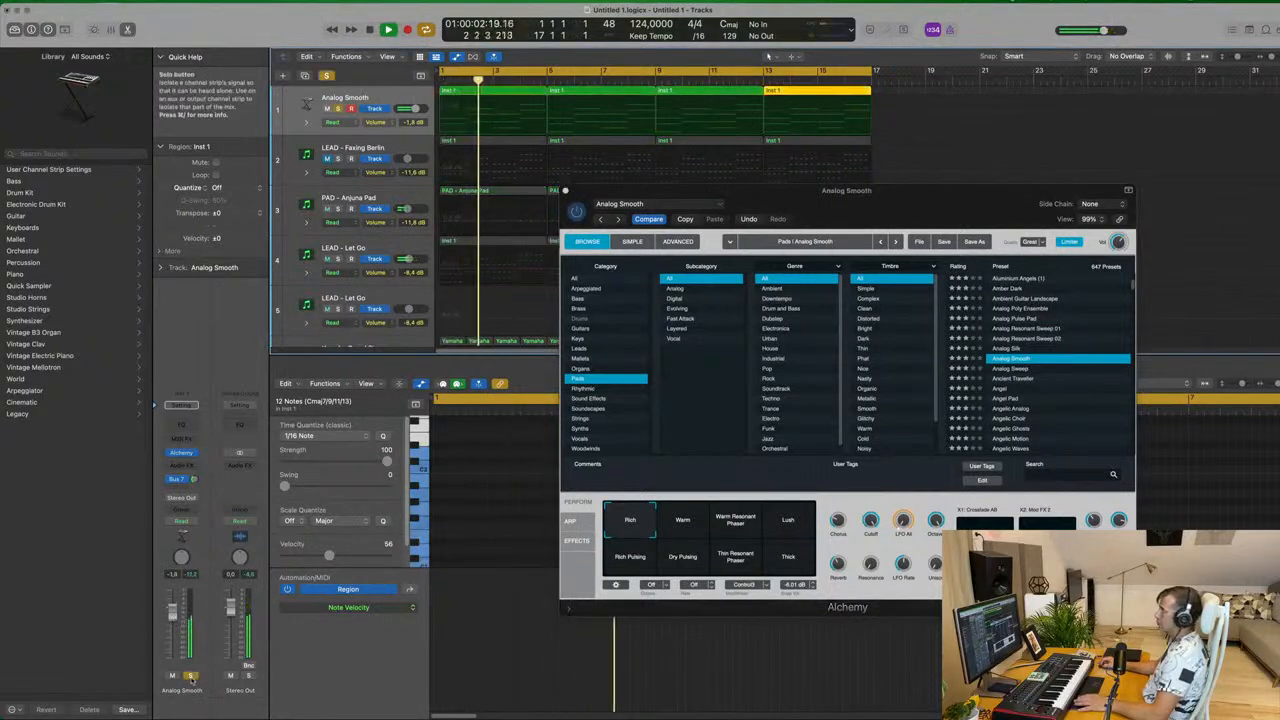
{"action": "left_click", "coordinate": [191, 679]}
Load the Ancient Traveller pad preset in Alchemy and listen to it with the arrangement.
{"action": "key", "text": "space"}
{"action": "left_click", "coordinate": [1035, 377]}
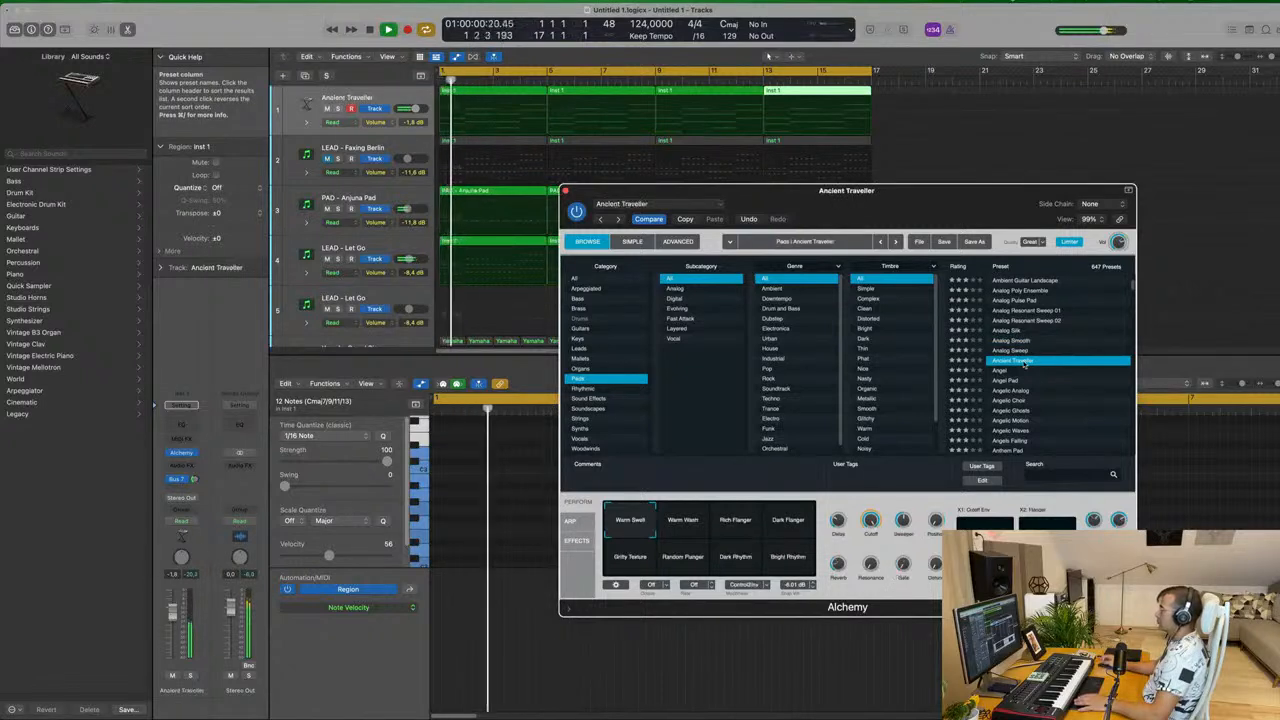
{"action": "left_click_drag", "start_coordinate": [938, 200], "coordinate": [963, 143]}
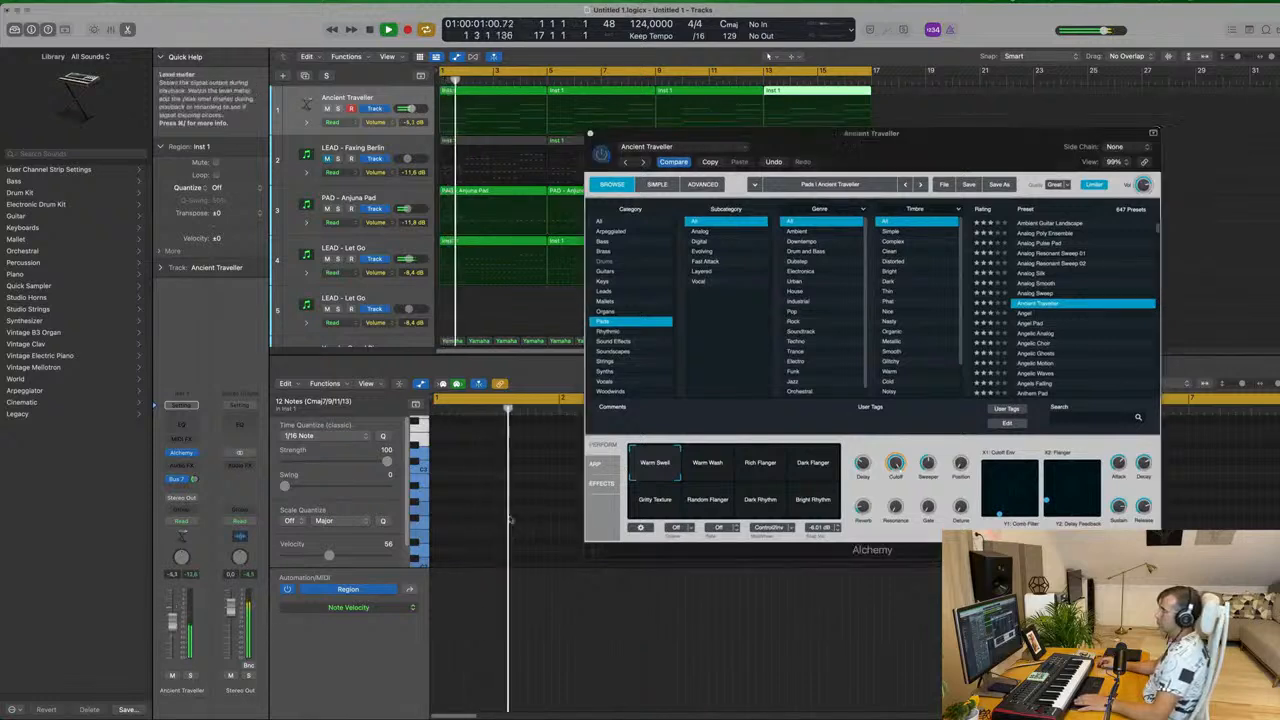
Audition Ancient Traveller's performance snapshots and set the transform pad midway between Warm Swell and Warm Wash.
{"action": "left_click", "coordinate": [707, 466]}
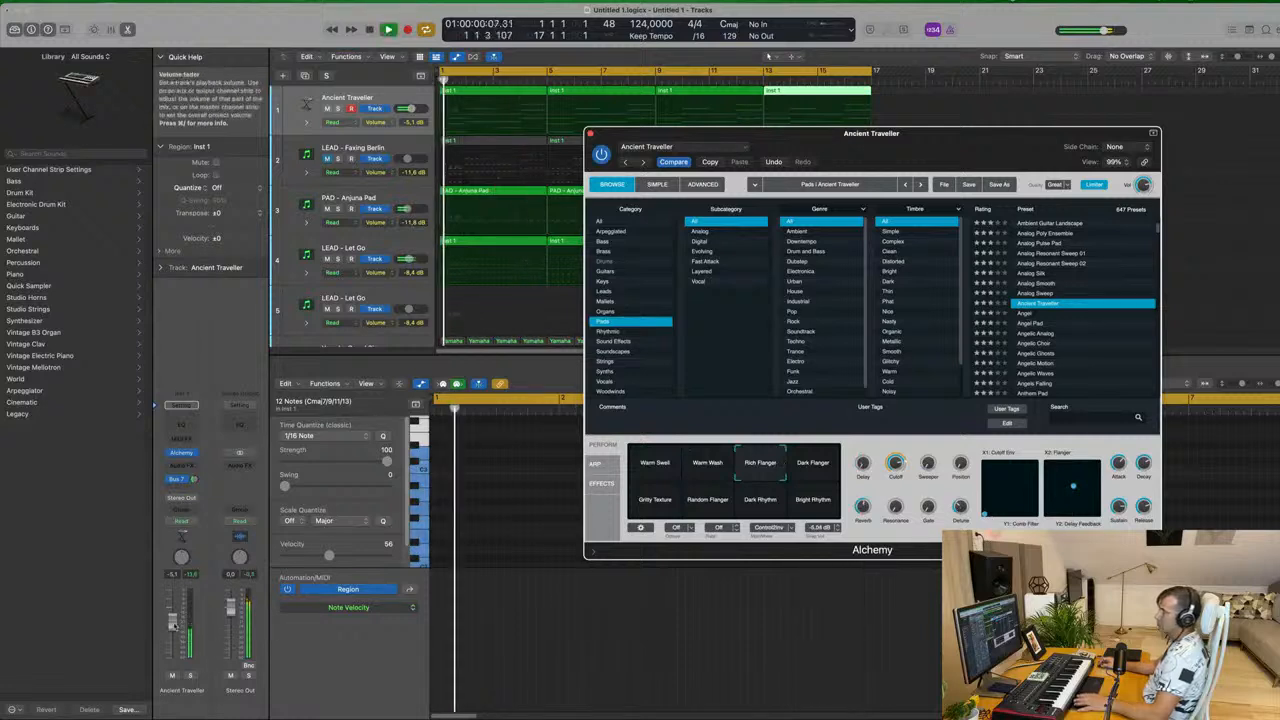
{"action": "left_click", "coordinate": [835, 463]}
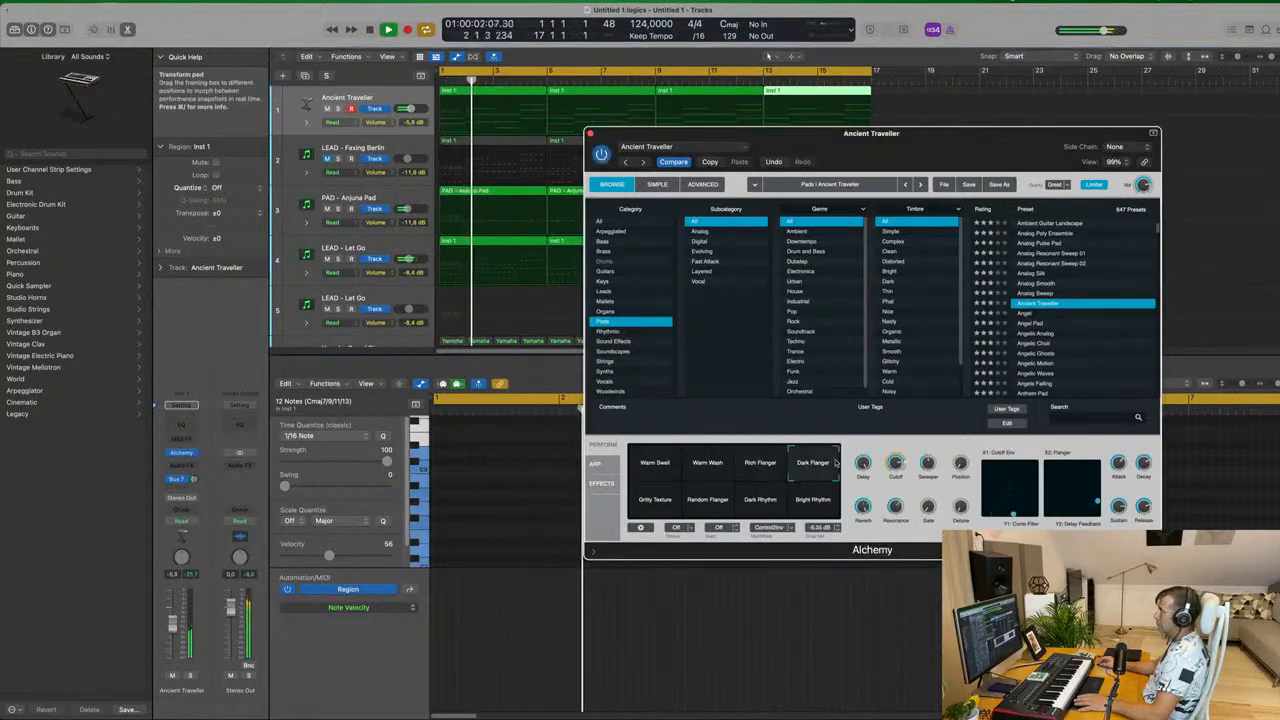
{"action": "left_click", "coordinate": [833, 512]}
{"action": "left_click", "coordinate": [645, 515]}
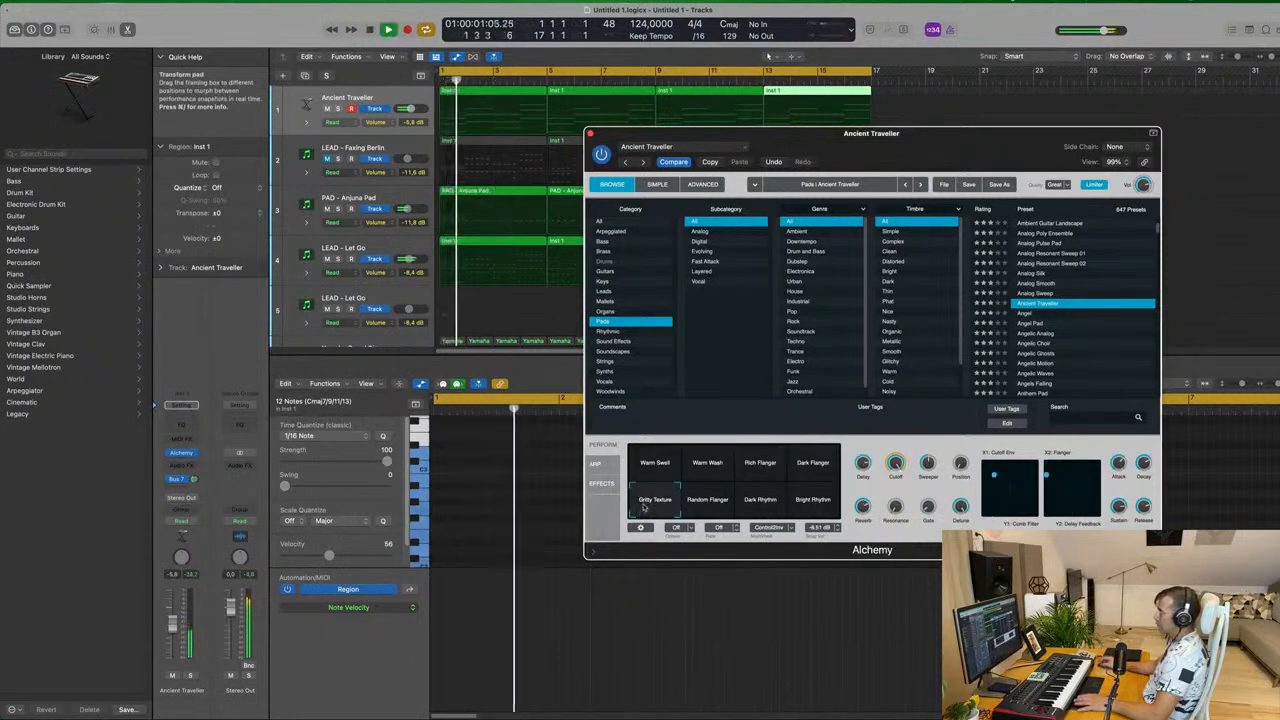
{"action": "left_click", "coordinate": [688, 508]}
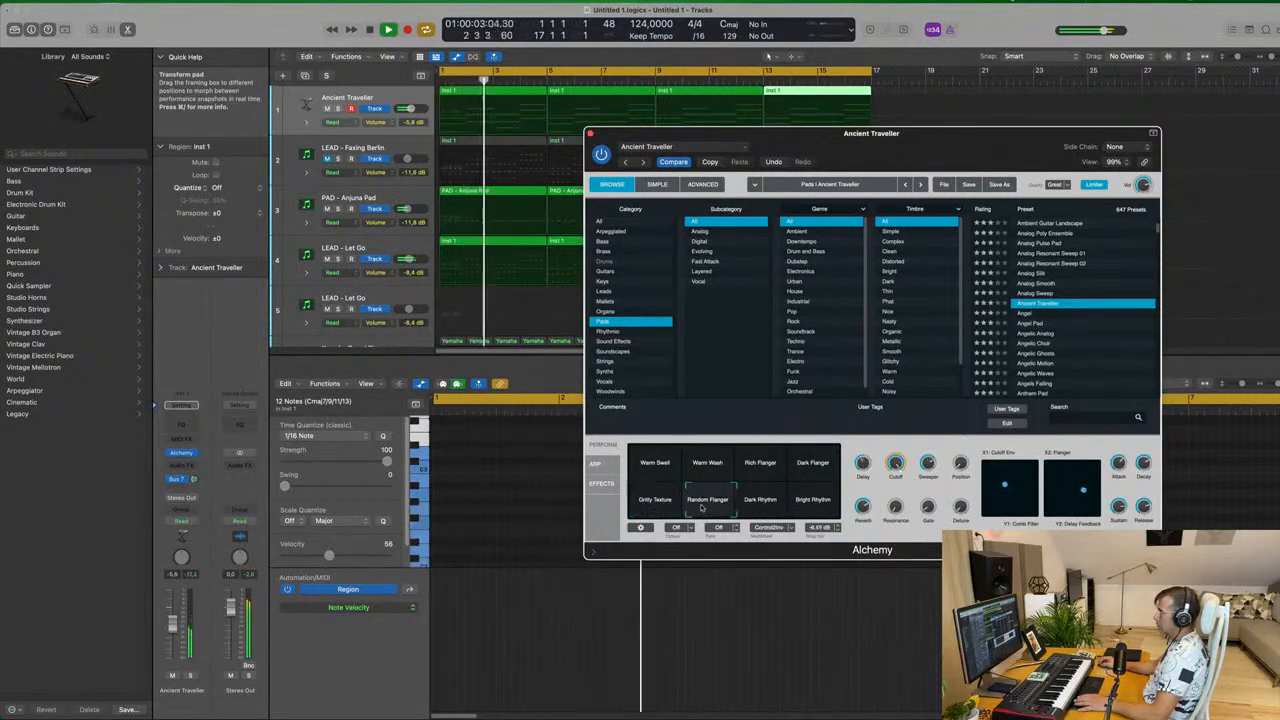
{"action": "left_click", "coordinate": [696, 471]}
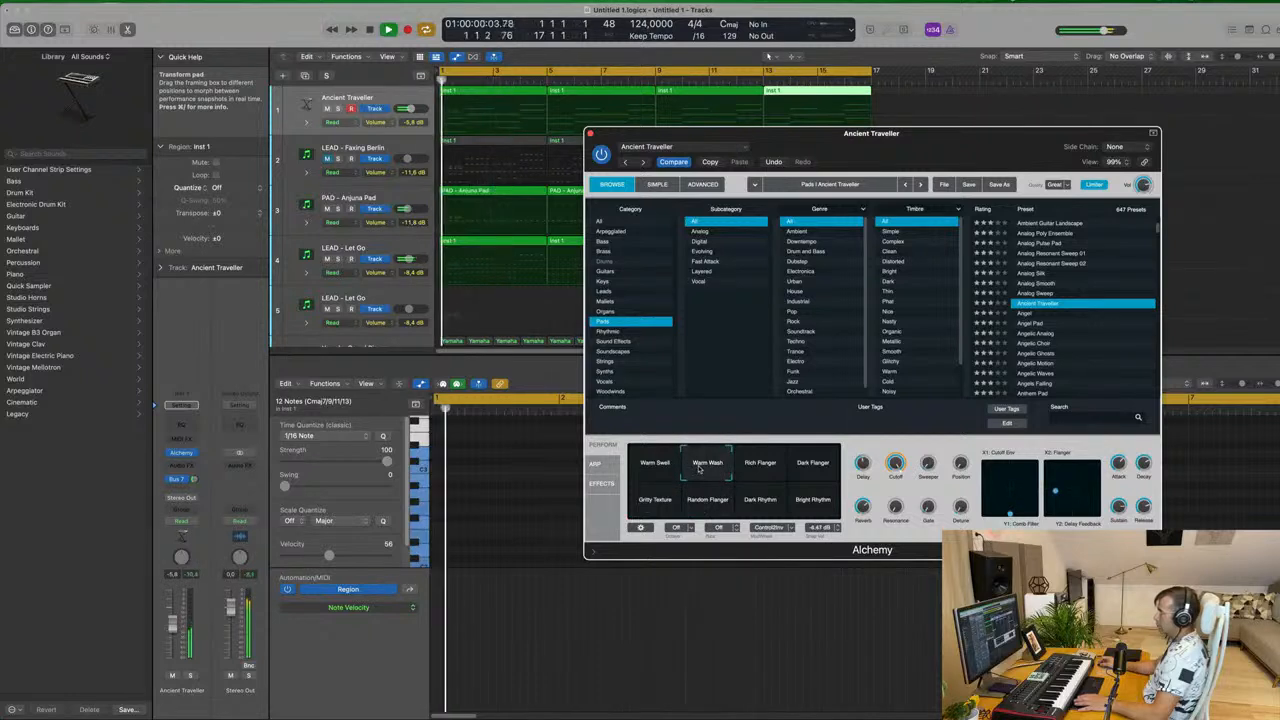
{"action": "left_click", "coordinate": [676, 469]}
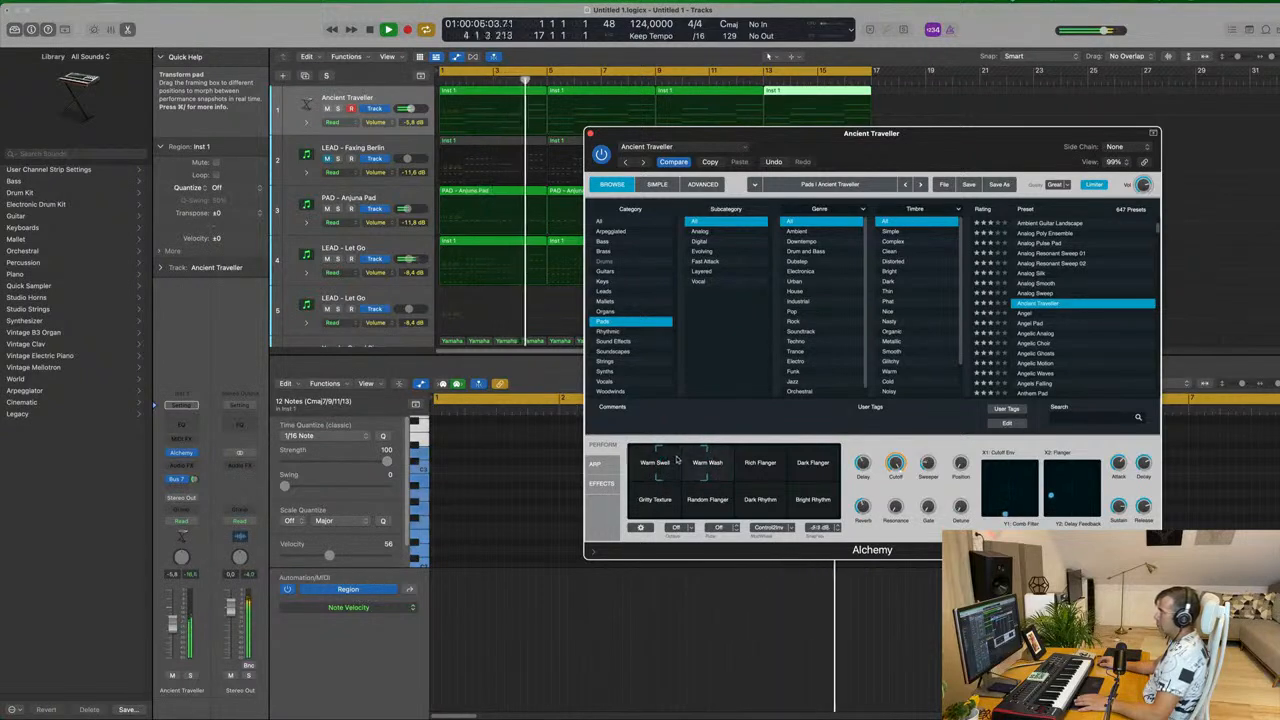
Check the Ancient Traveller track in solo, lower its volume to -8.8 dB, and close Alchemy.
{"action": "left_click", "coordinate": [190, 676]}
{"action": "left_click", "coordinate": [190, 676]}
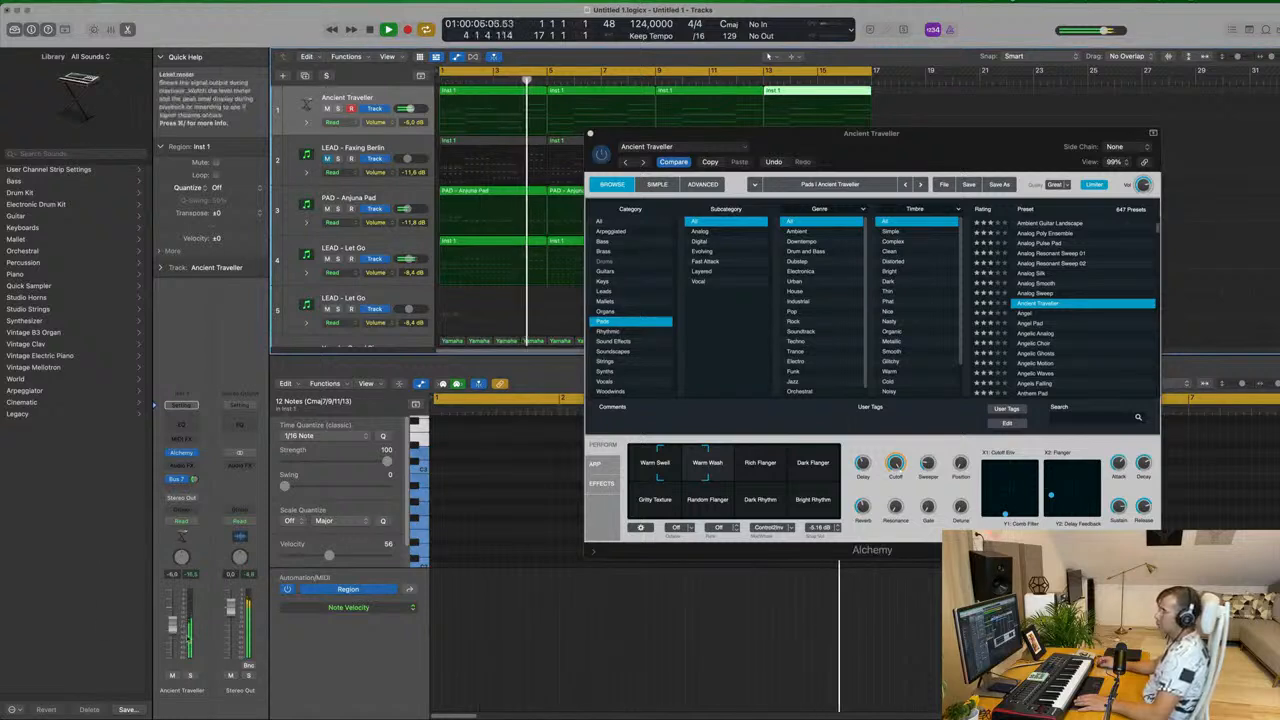
{"action": "left_click_drag", "start_coordinate": [173, 624], "coordinate": [173, 627]}
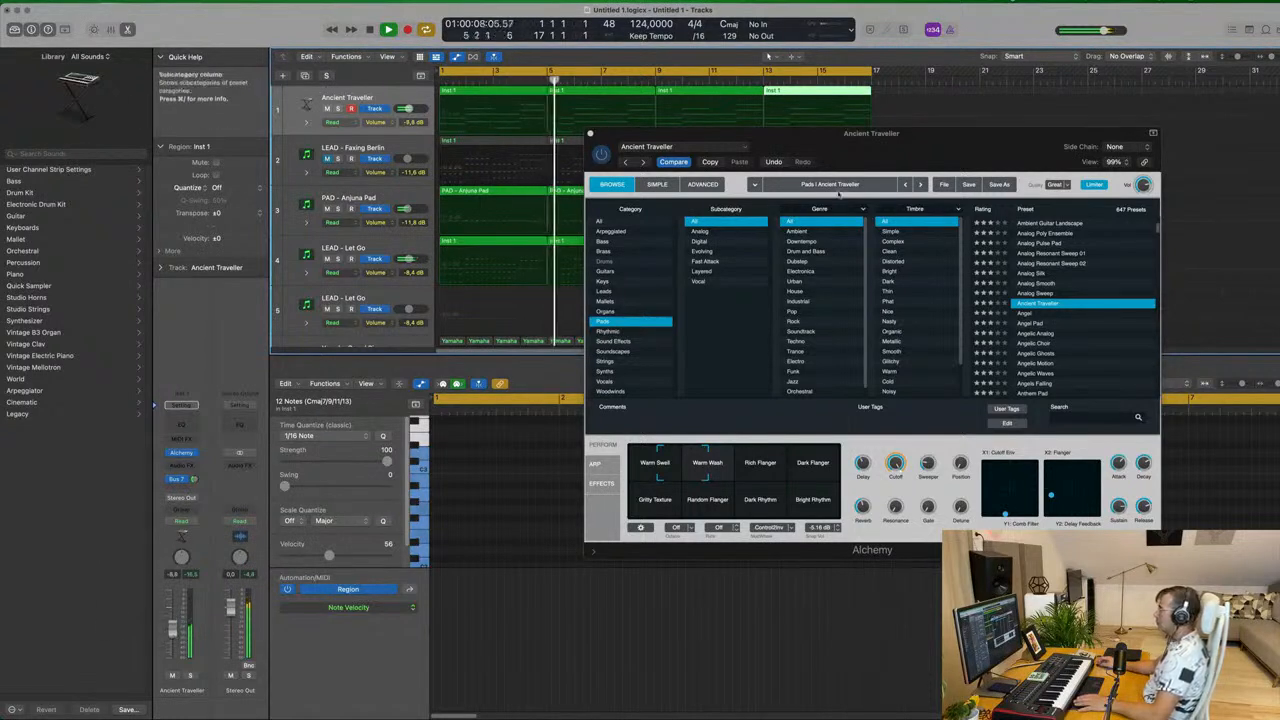
{"action": "left_click_drag", "start_coordinate": [941, 148], "coordinate": [886, 155]}
{"action": "left_click", "coordinate": [535, 141]}
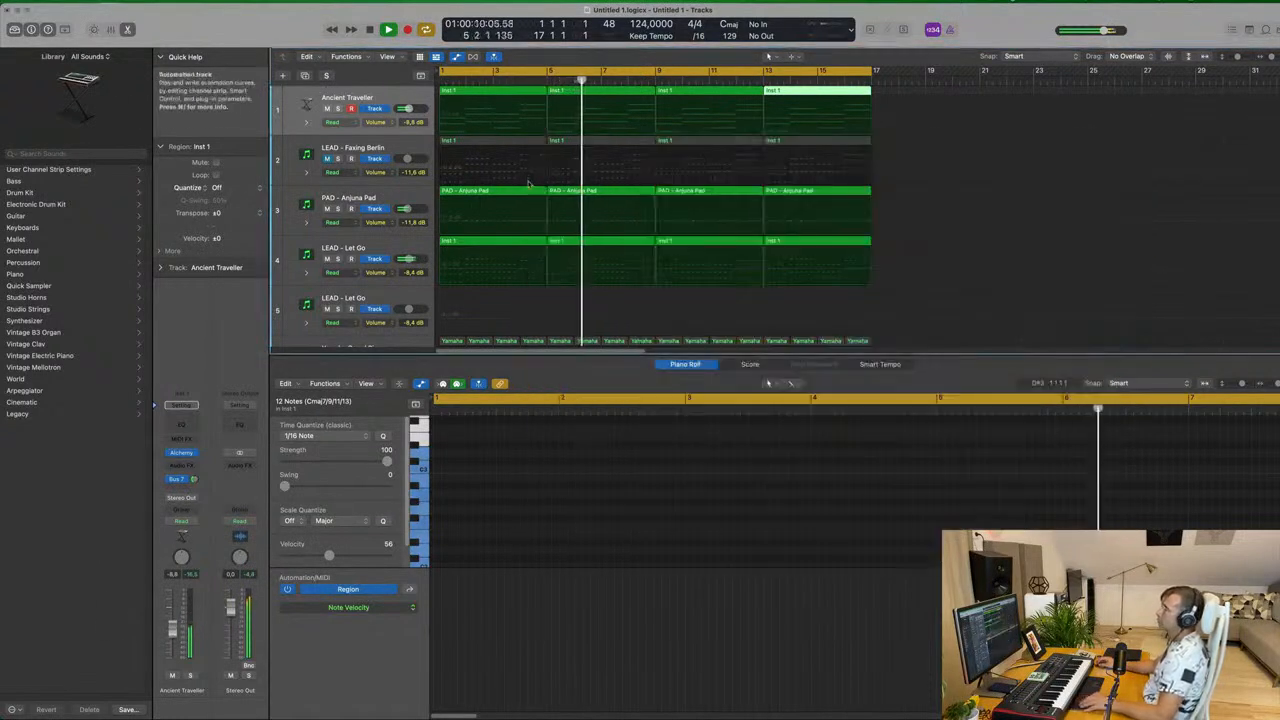
Unmute the Yamaha Grand Piano track and select it while the arrangement plays.
{"action": "scroll", "coordinate": [596, 188], "scroll_direction": "down", "scroll_amount": 8}
{"action": "scroll", "coordinate": [596, 188], "scroll_direction": "up", "scroll_amount": 4}
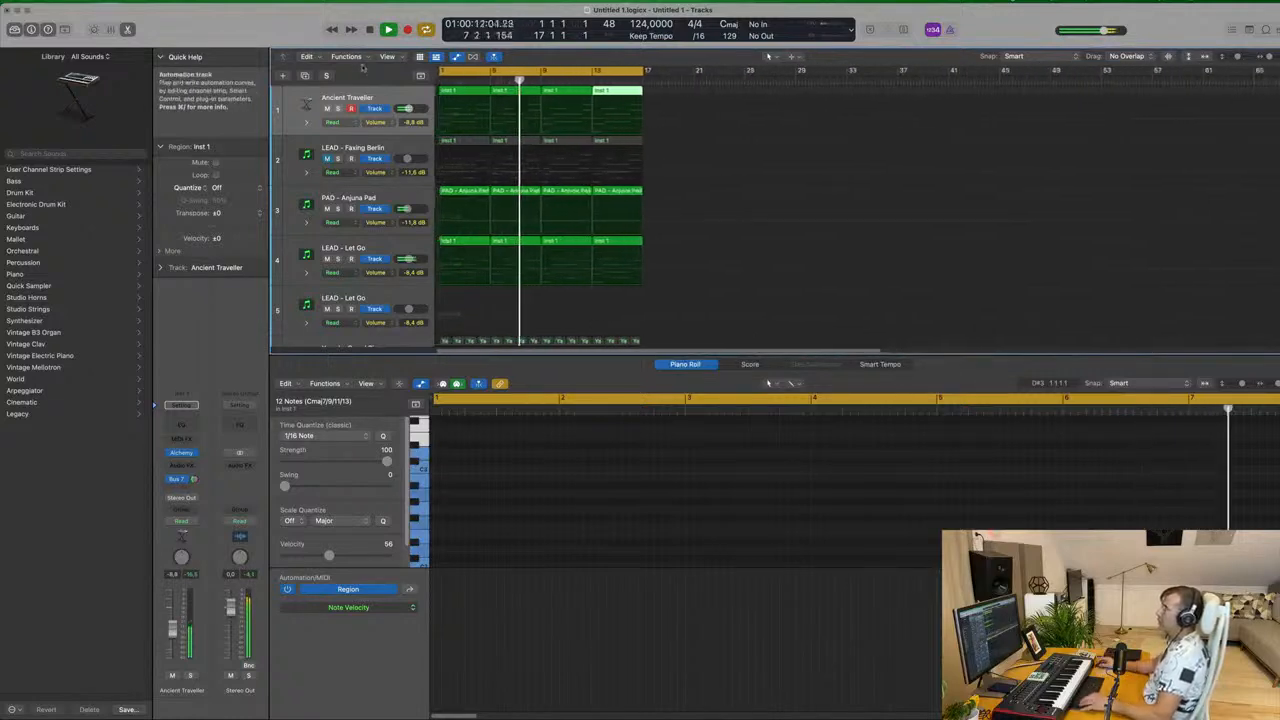
{"action": "scroll", "coordinate": [592, 198], "scroll_direction": "down", "scroll_amount": 3}
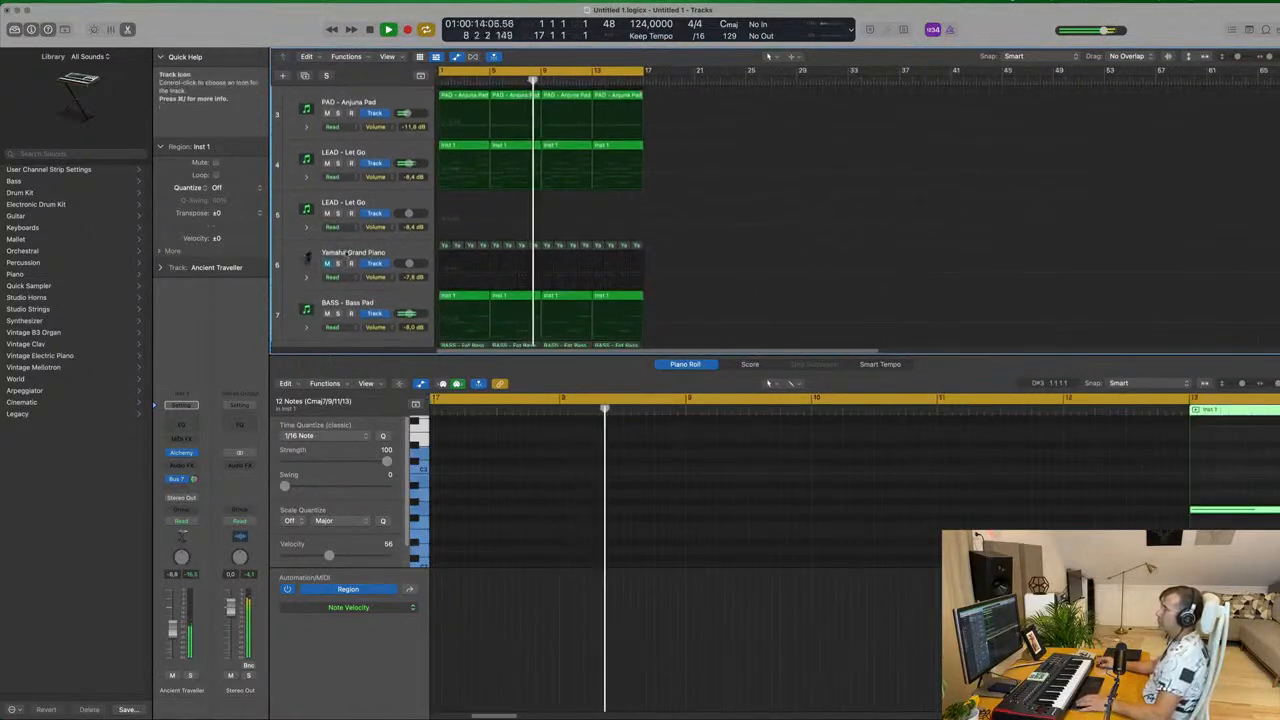
{"action": "left_click", "coordinate": [327, 264]}
{"action": "left_click", "coordinate": [390, 253]}
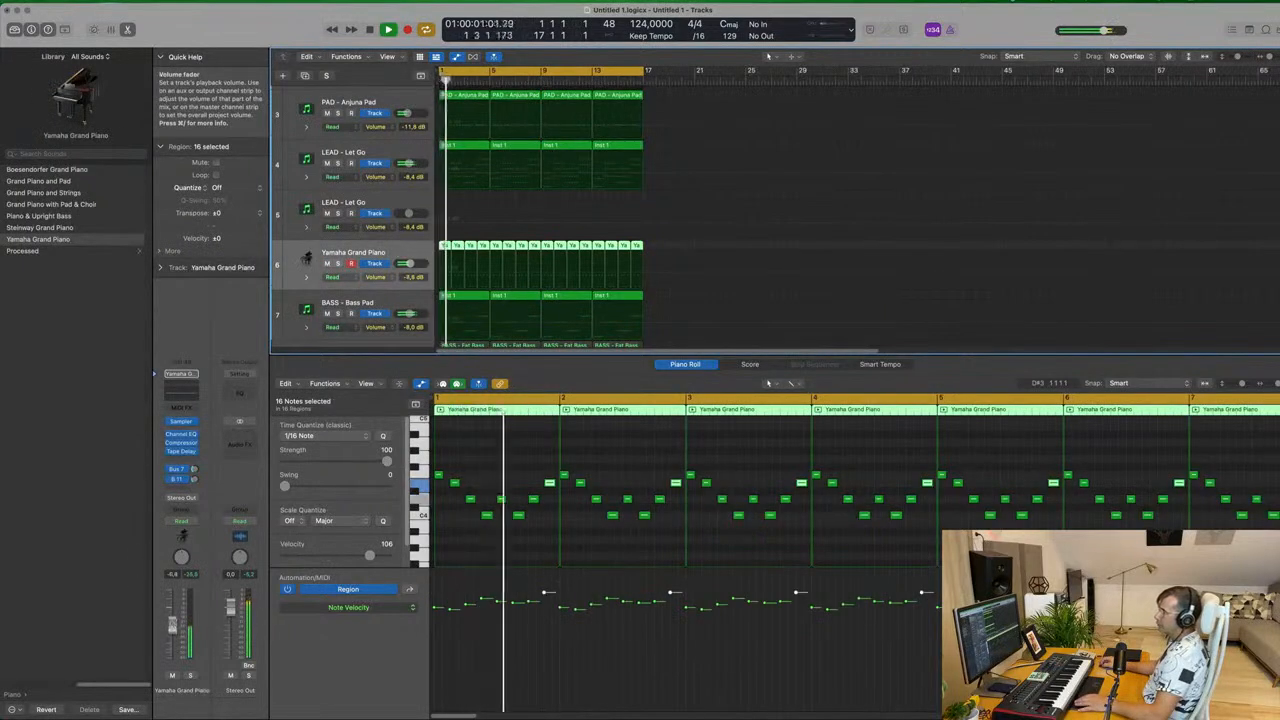
Insert a stereo Step FX effect on the Yamaha Grand Piano track during playback.
{"action": "left_click", "coordinate": [190, 459]}
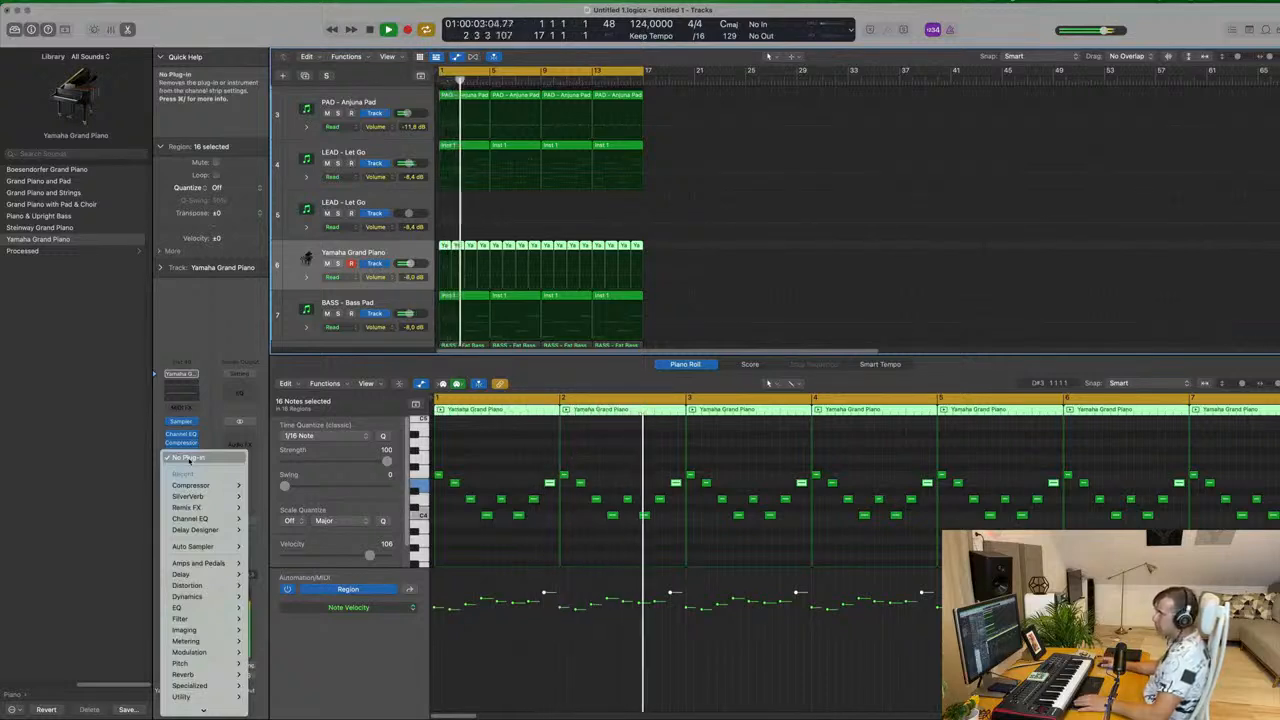
{"action": "mouse_move", "coordinate": [219, 692]}
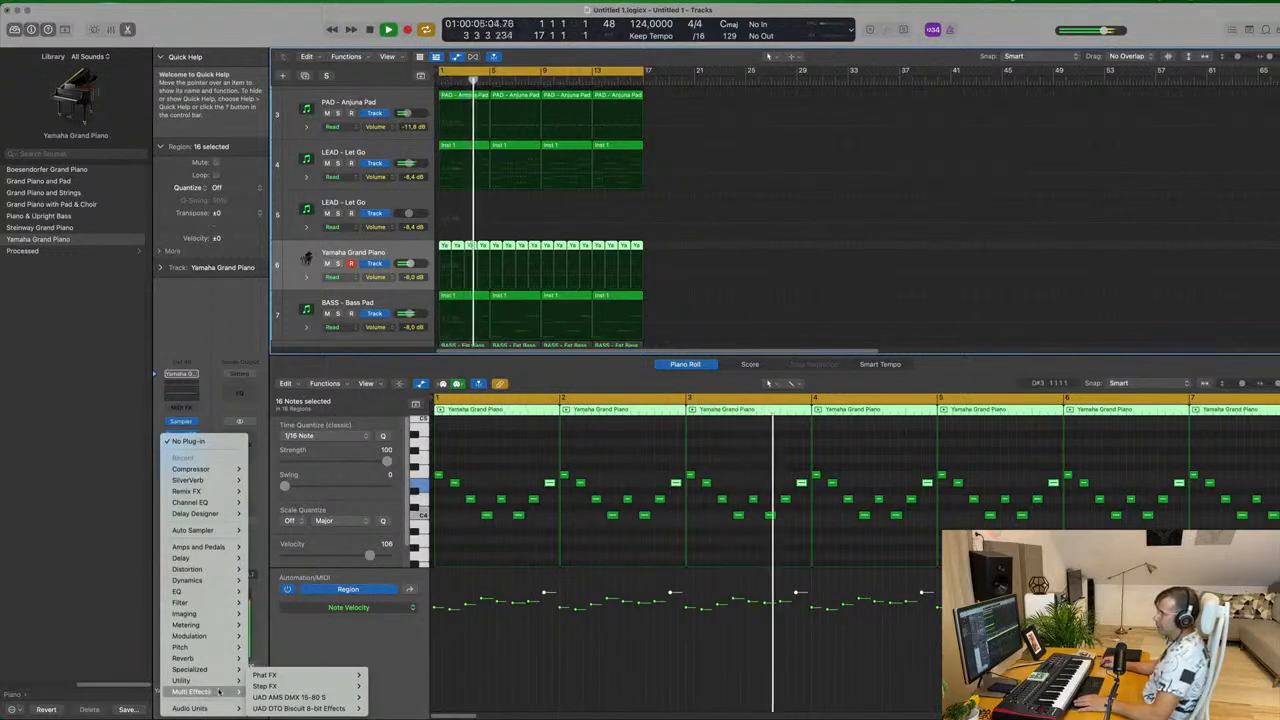
{"action": "mouse_move", "coordinate": [330, 686]}
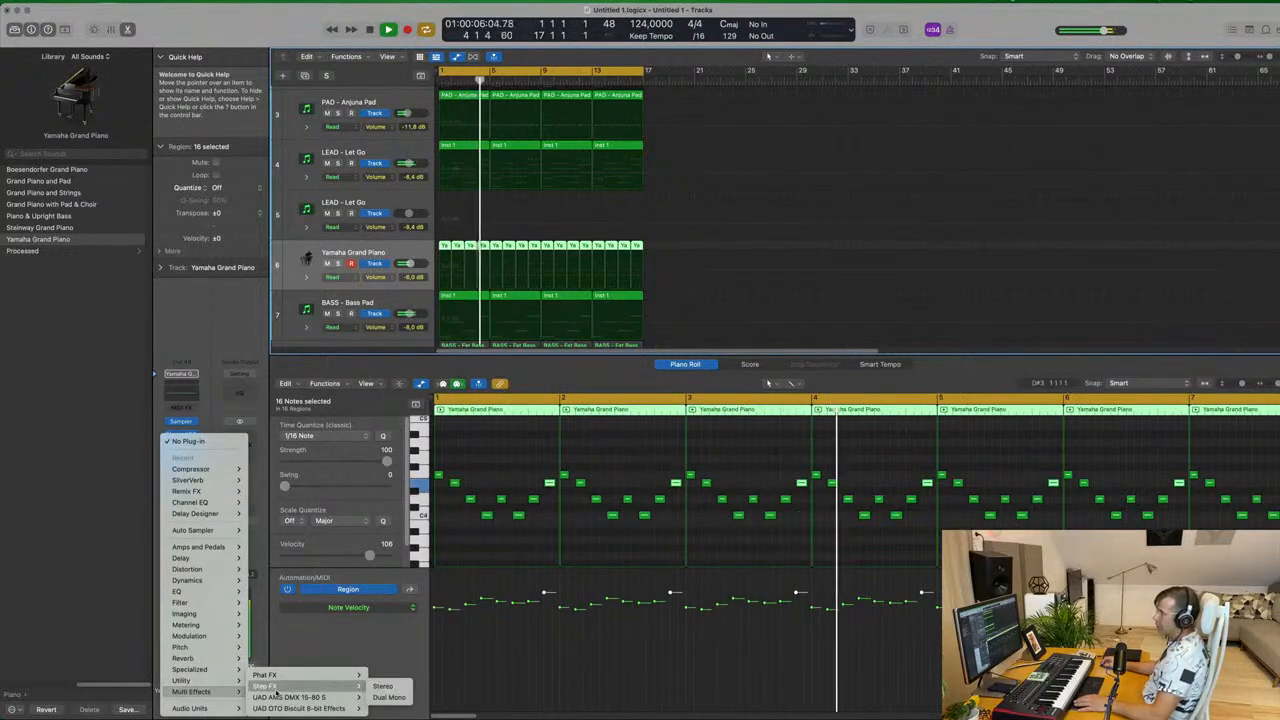
{"action": "left_click", "coordinate": [384, 688]}
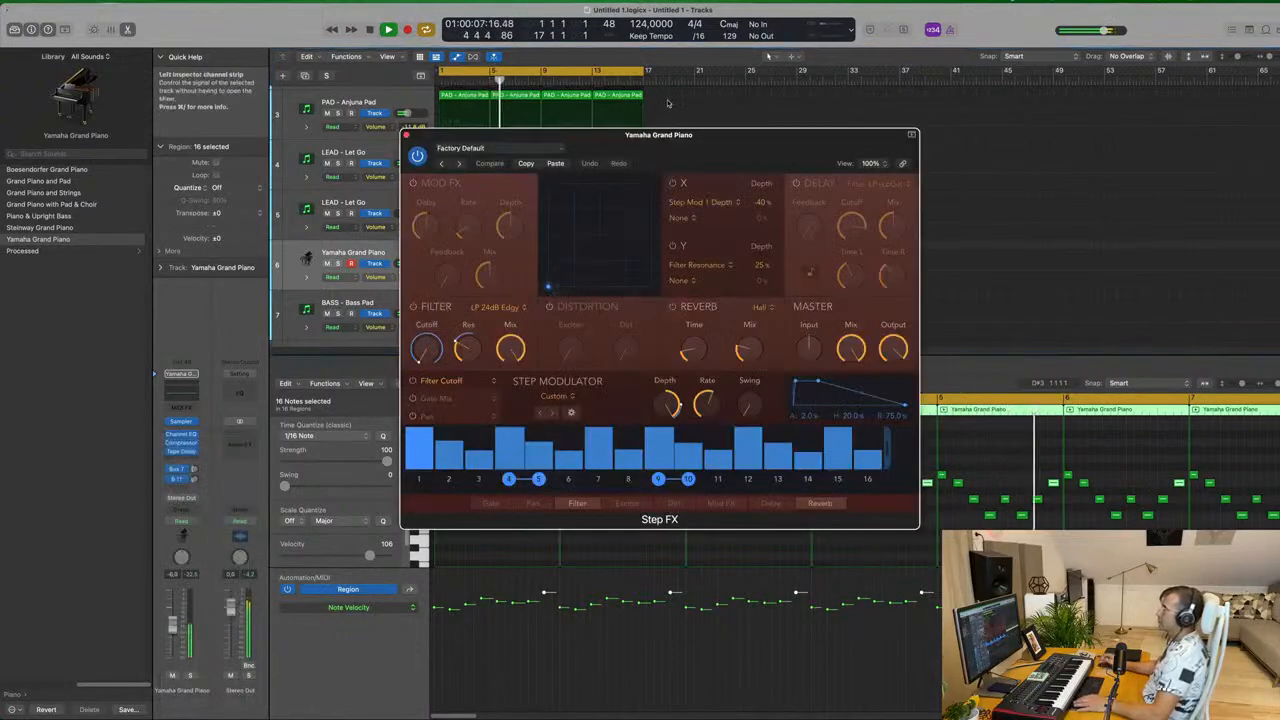
{"action": "left_click_drag", "start_coordinate": [668, 138], "coordinate": [802, 121]}
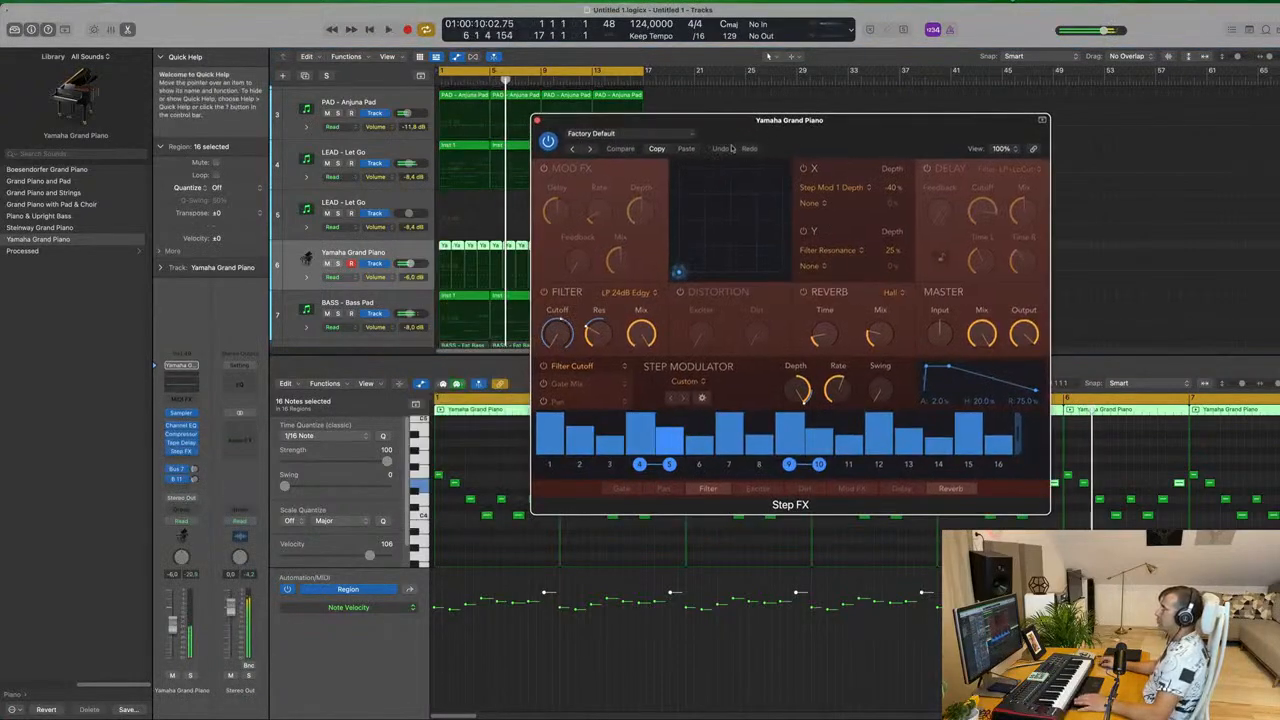
Audition the Step FX presets Brittle Spike, Bubble Groove, Comb Glitcher and Dark Roller on the piano.
{"action": "left_click", "coordinate": [590, 148]}
{"action": "left_click_drag", "start_coordinate": [688, 125], "coordinate": [654, 121]}
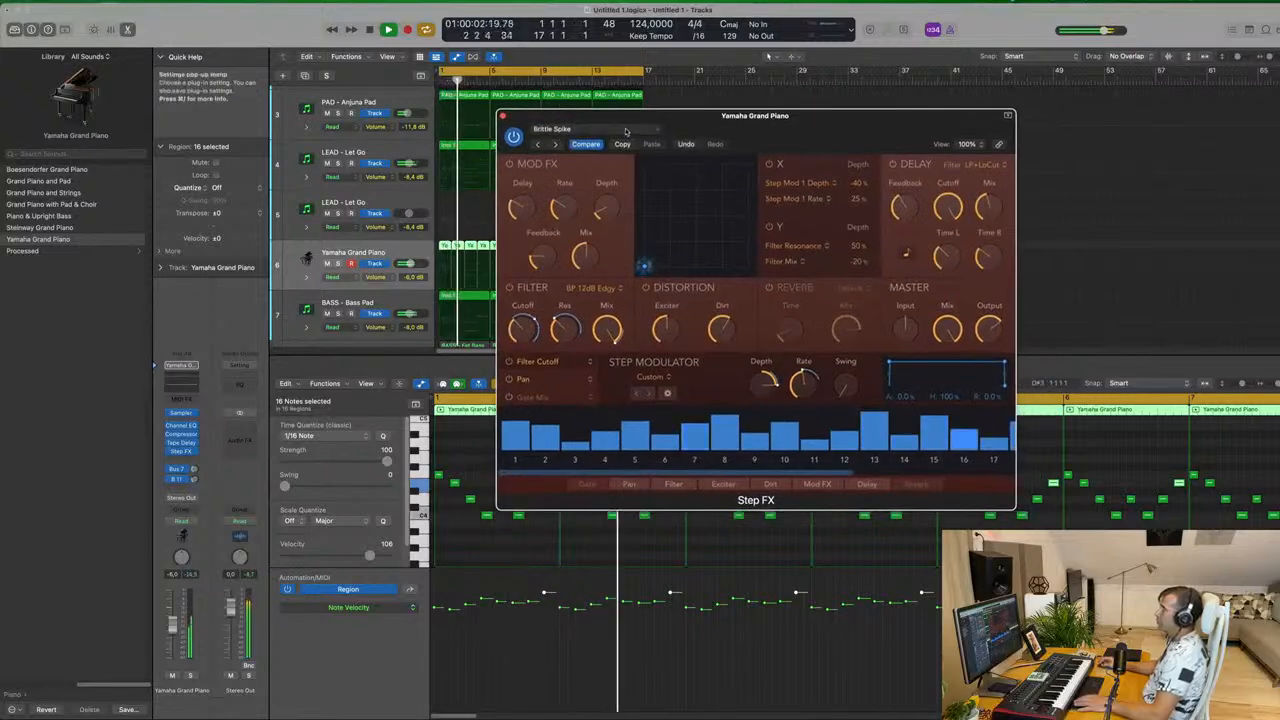
{"action": "left_click", "coordinate": [650, 128]}
{"action": "mouse_move", "coordinate": [672, 350]}
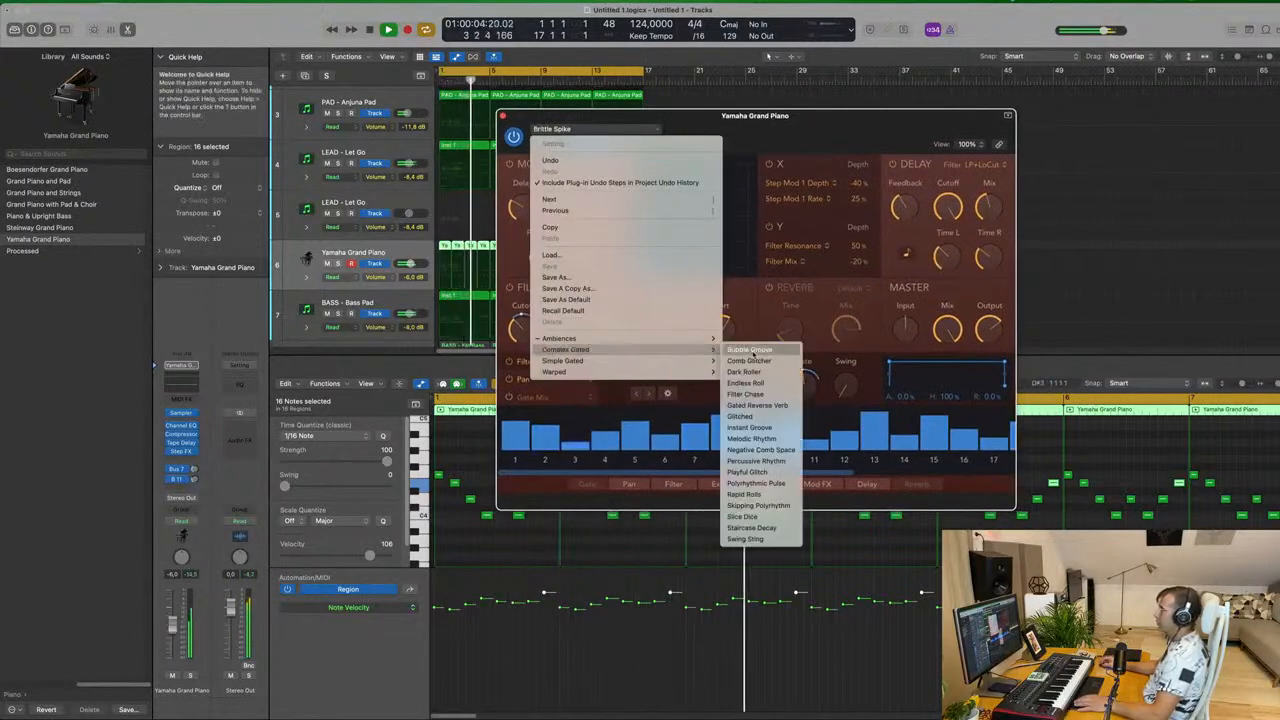
{"action": "left_click", "coordinate": [749, 349]}
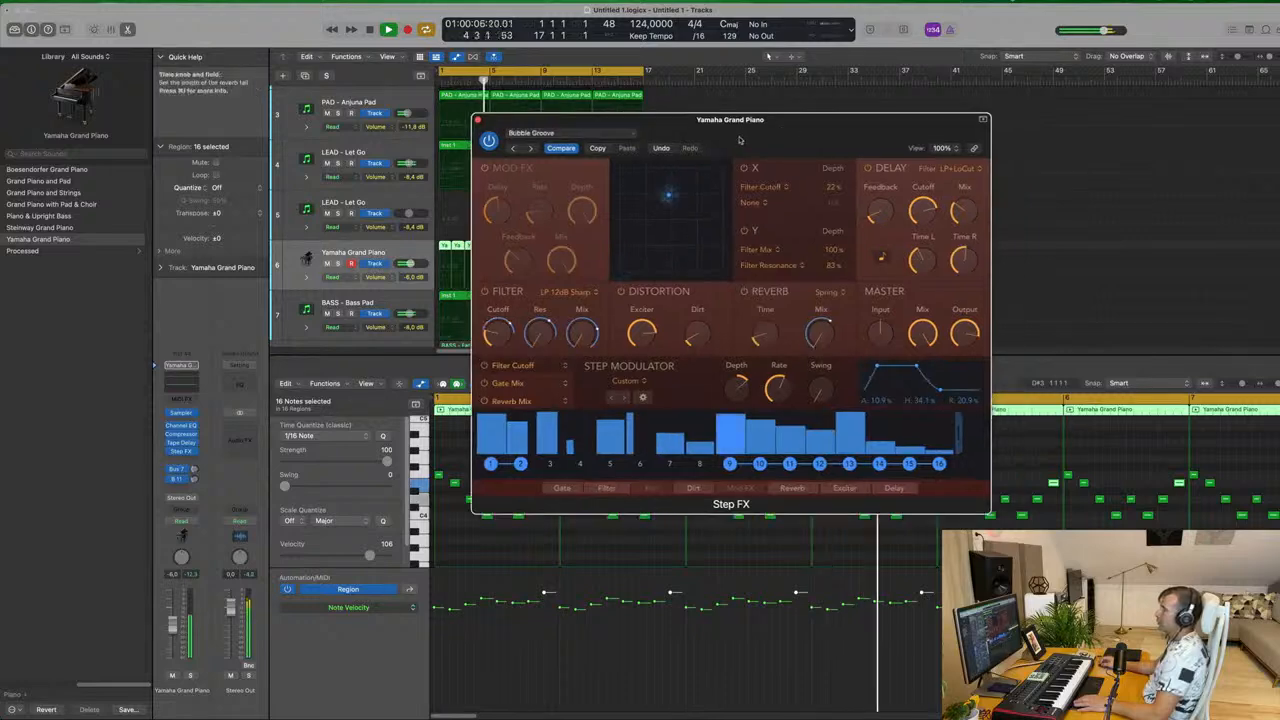
{"action": "left_click_drag", "start_coordinate": [739, 123], "coordinate": [797, 93]}
{"action": "left_click", "coordinate": [615, 114]}
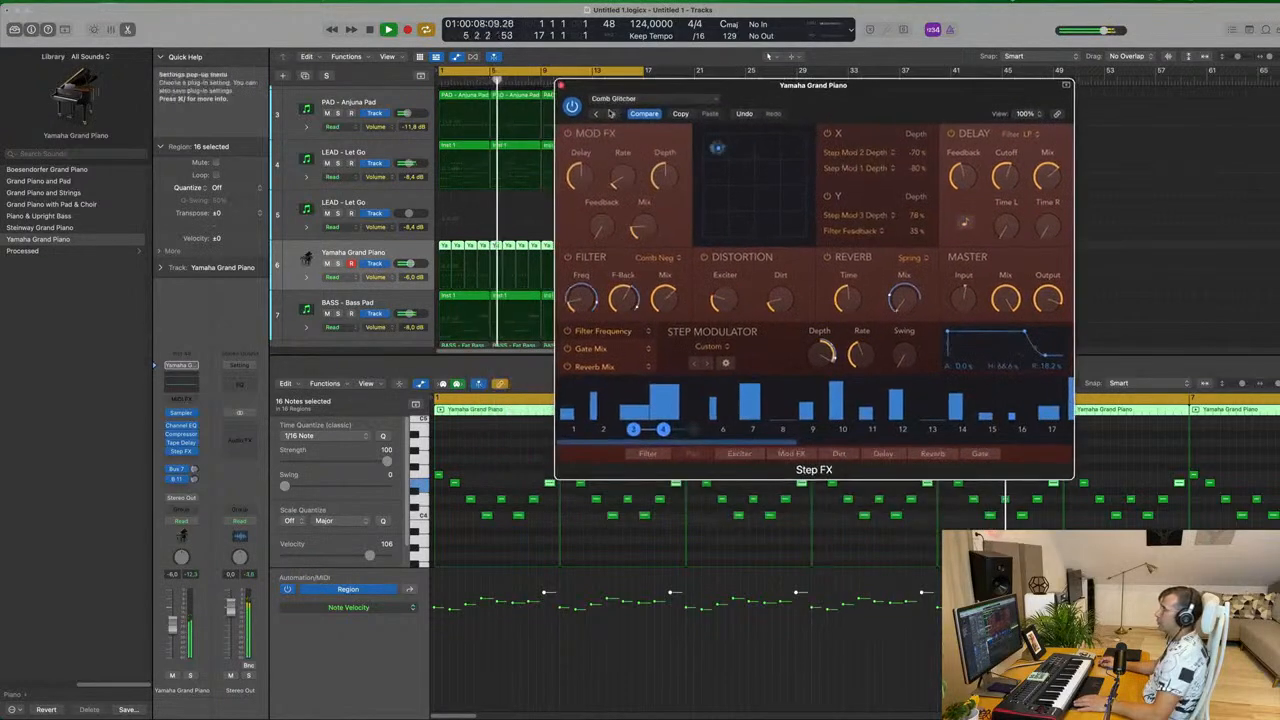
{"action": "left_click", "coordinate": [615, 114]}
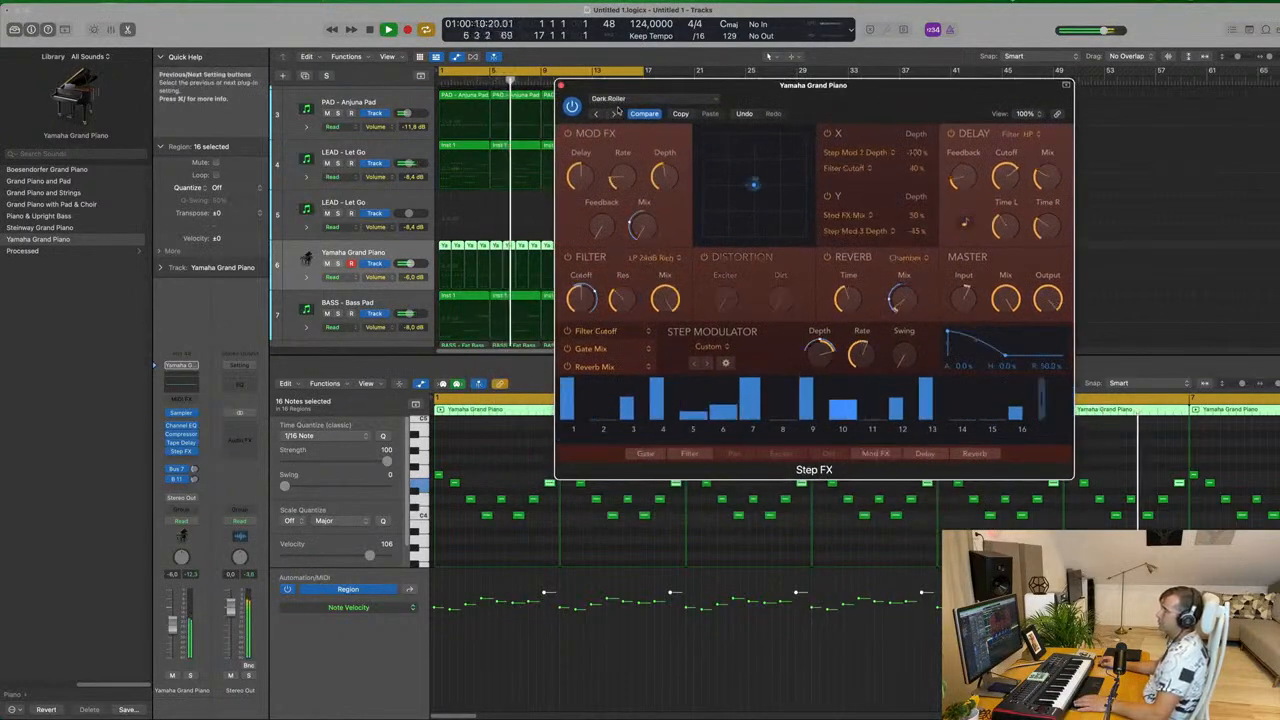
Load the Simple Gated preset Anthem Gated Space in the piano's Step FX.
{"action": "left_click", "coordinate": [612, 98]}
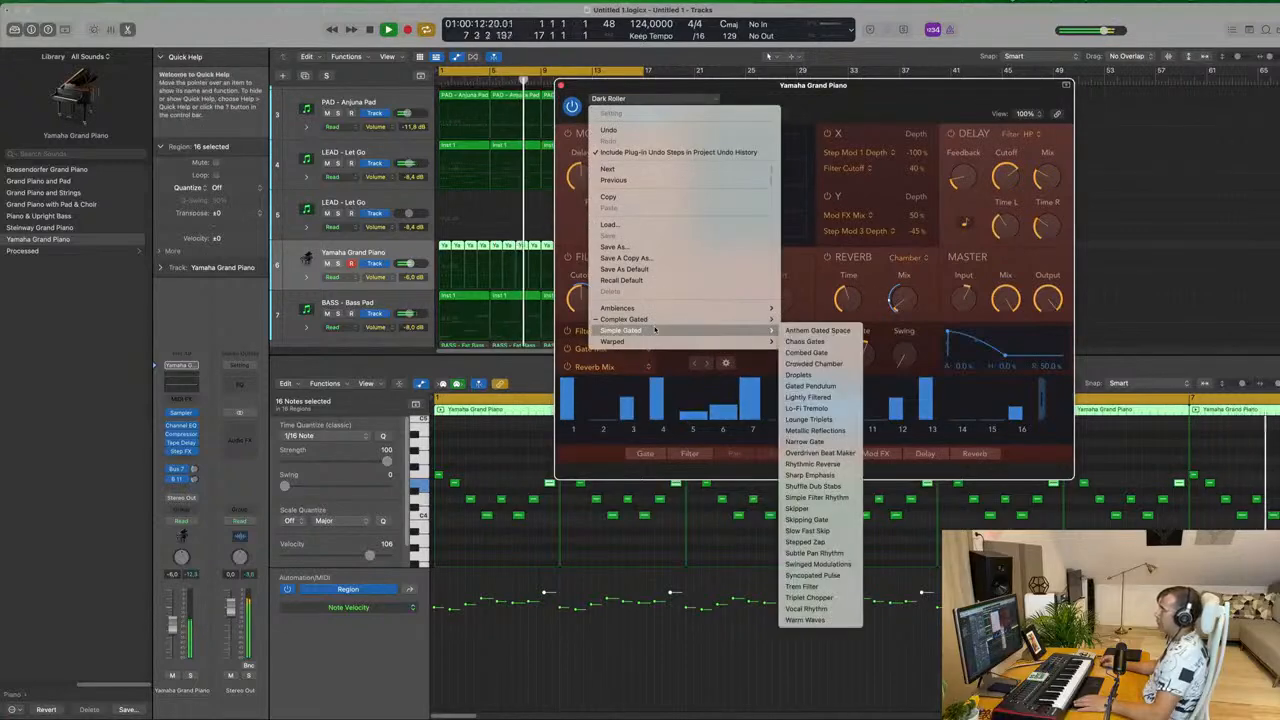
{"action": "left_click", "coordinate": [860, 92]}
{"action": "left_click_drag", "start_coordinate": [860, 92], "coordinate": [763, 138]}
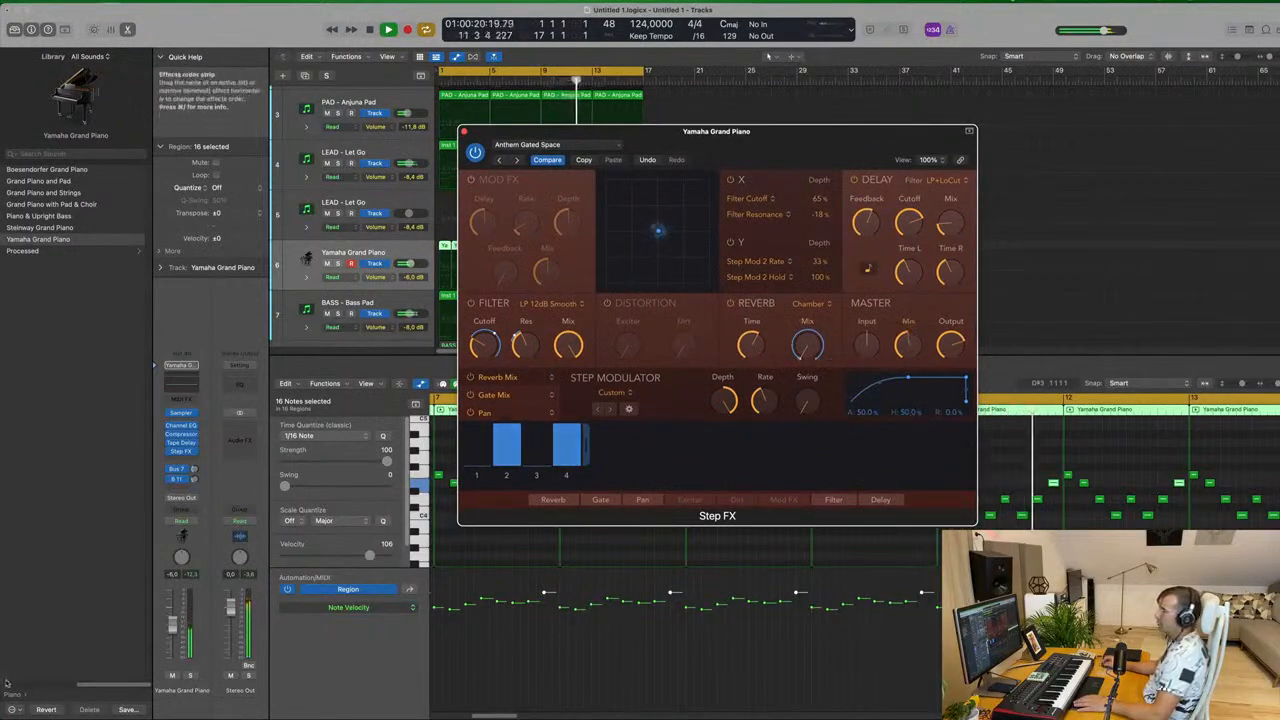
Set Step FX's master mix to 100% and the piano's volume to -3.4 dB, and copy the plug-in settings.
{"action": "left_click_drag", "start_coordinate": [172, 612], "coordinate": [172, 609]}
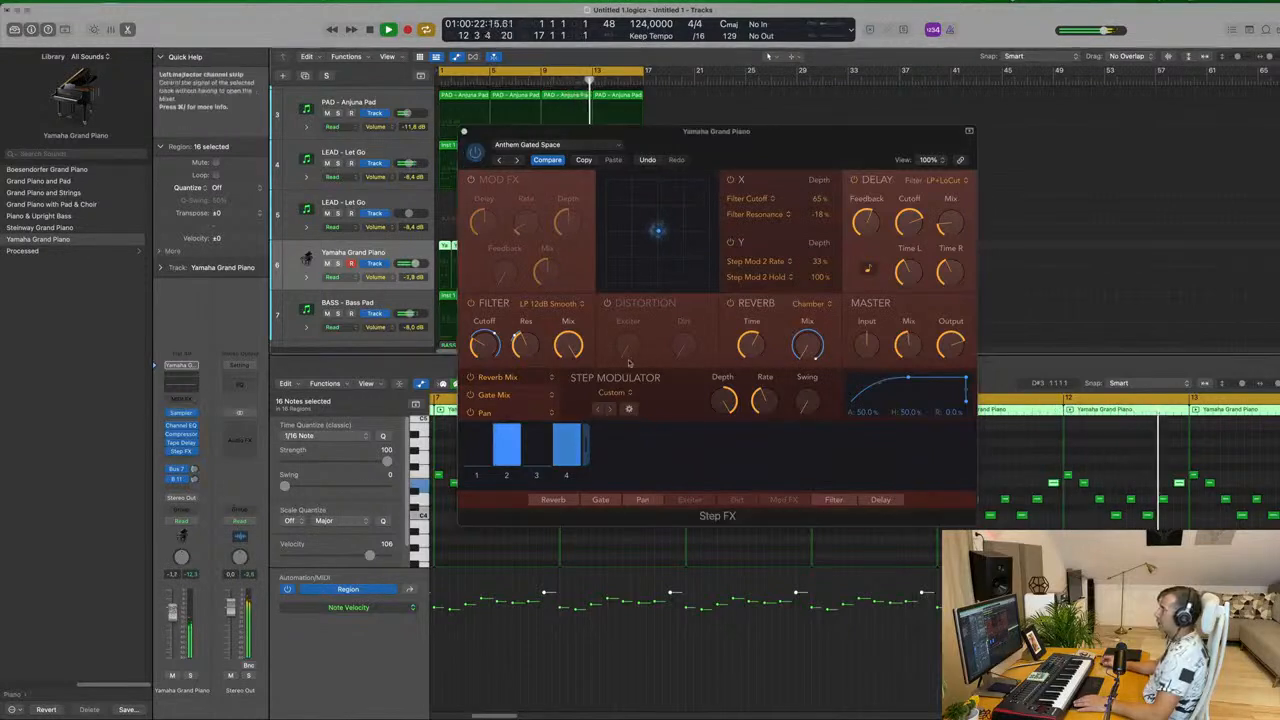
{"action": "left_click_drag", "start_coordinate": [909, 343], "coordinate": [913, 321]}
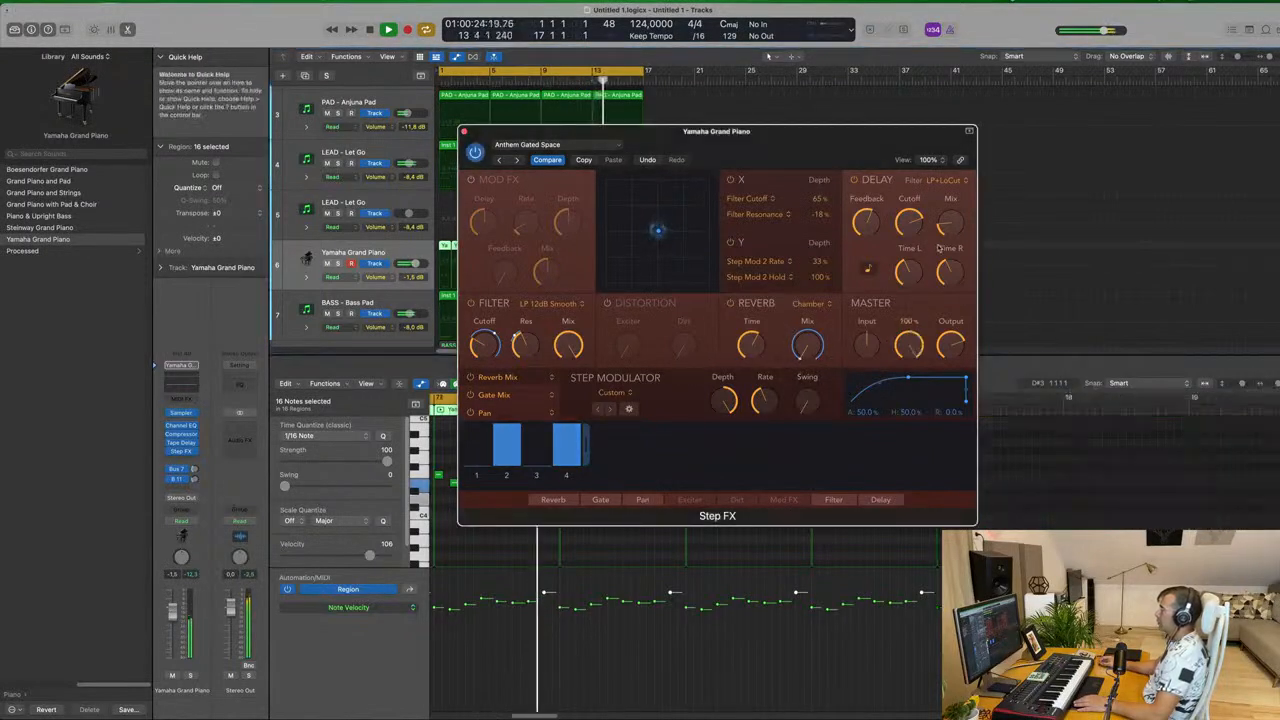
{"action": "left_click_drag", "start_coordinate": [754, 136], "coordinate": [794, 162]}
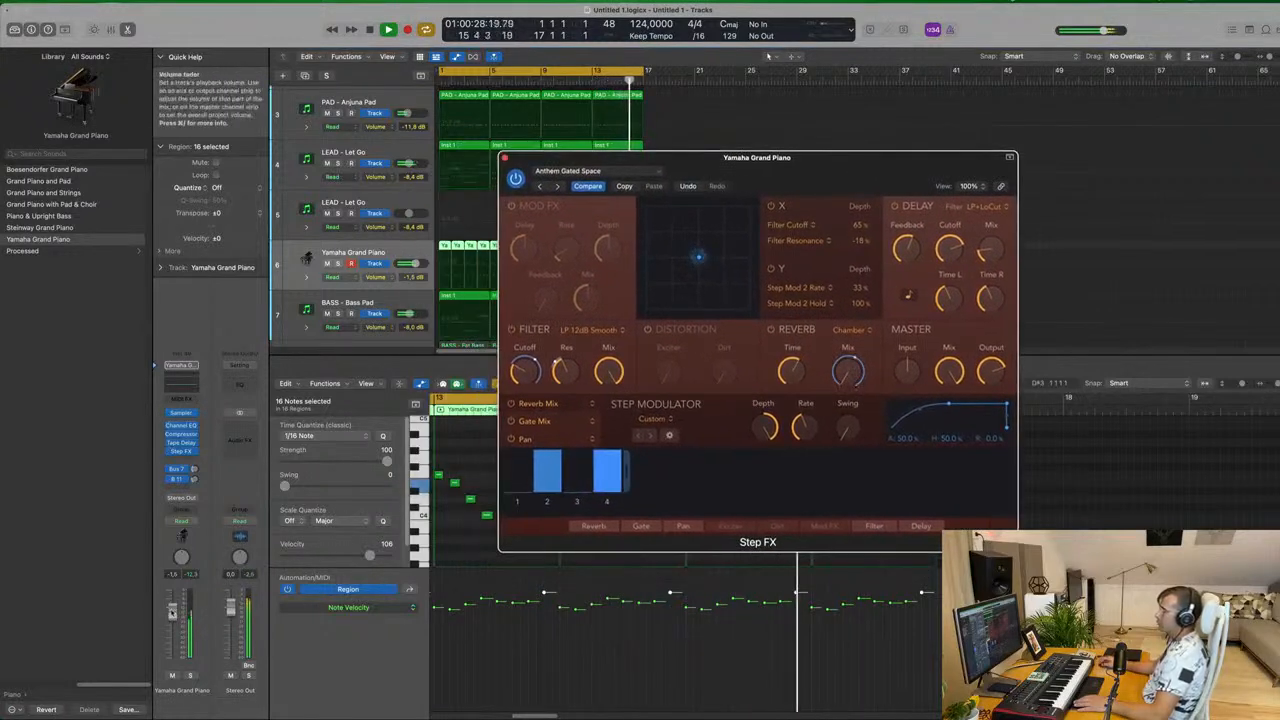
{"action": "left_click_drag", "start_coordinate": [172, 612], "coordinate": [172, 617]}
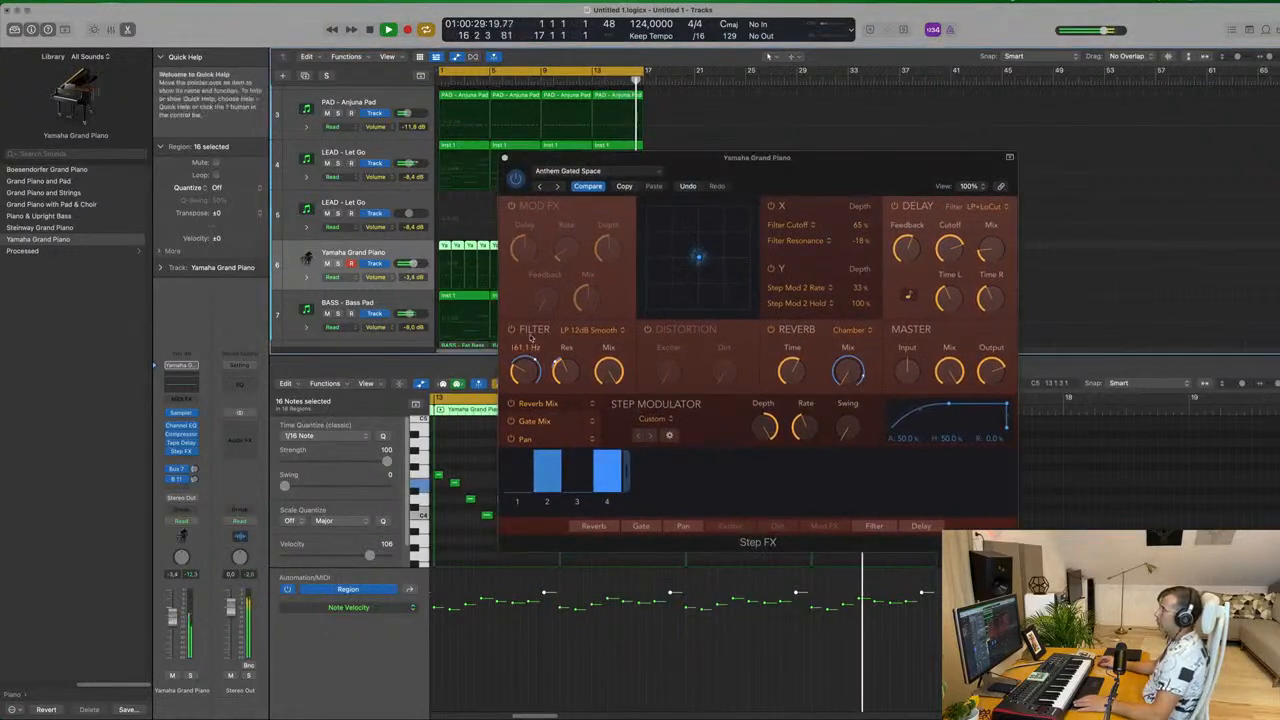
{"action": "left_click", "coordinate": [625, 188]}
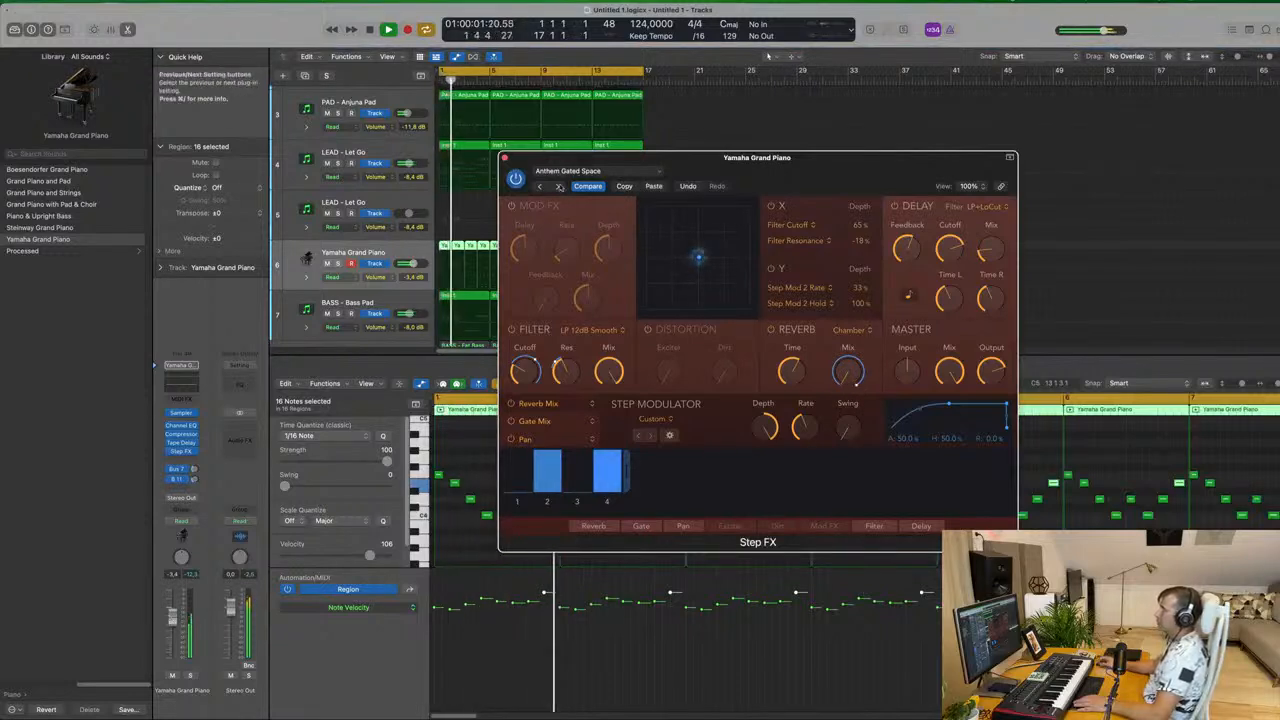
Audition the Simple Gated presets from Chaos Gates through Lo-Fi Tremolo on the piano.
{"action": "left_click", "coordinate": [558, 187]}
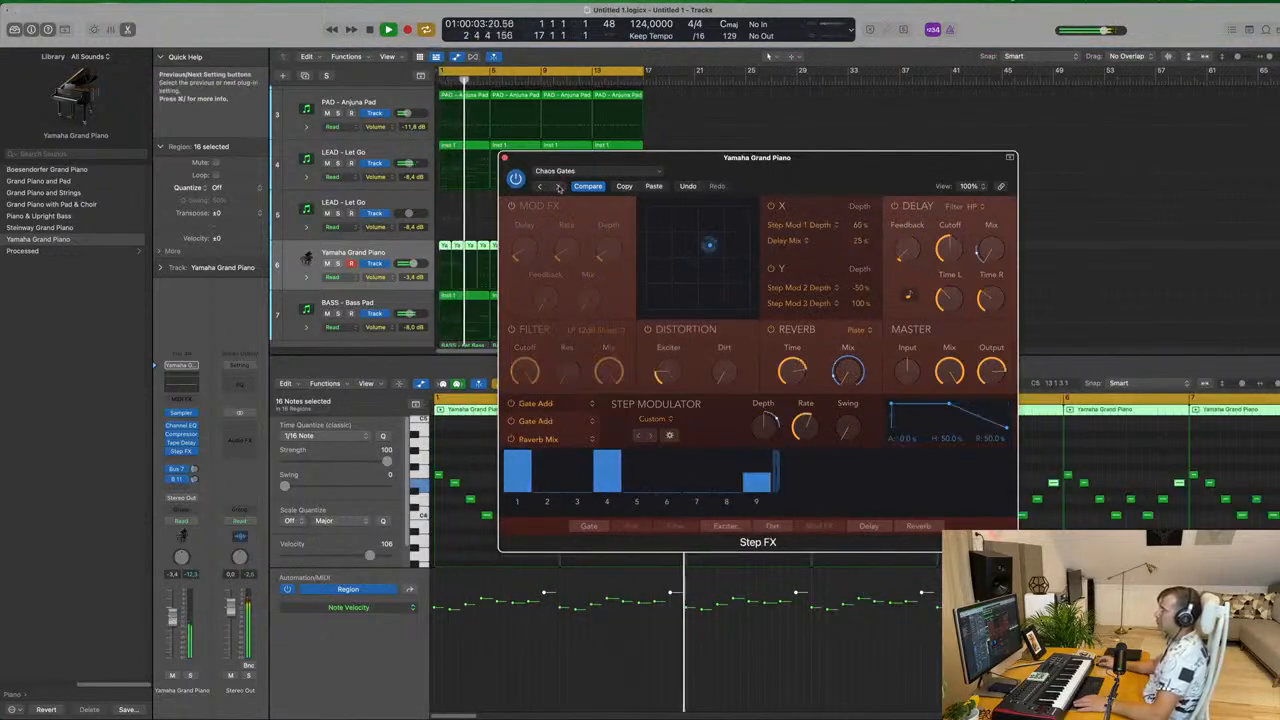
{"action": "left_click", "coordinate": [558, 187]}
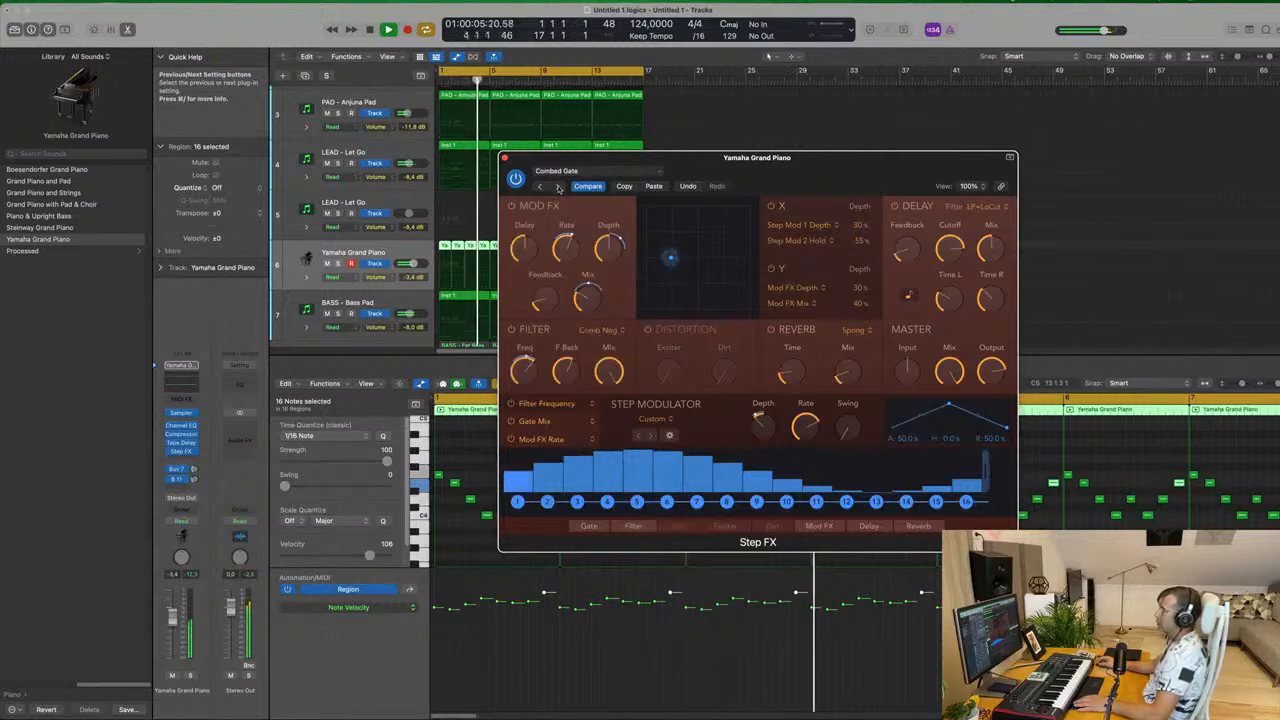
{"action": "left_click", "coordinate": [558, 187]}
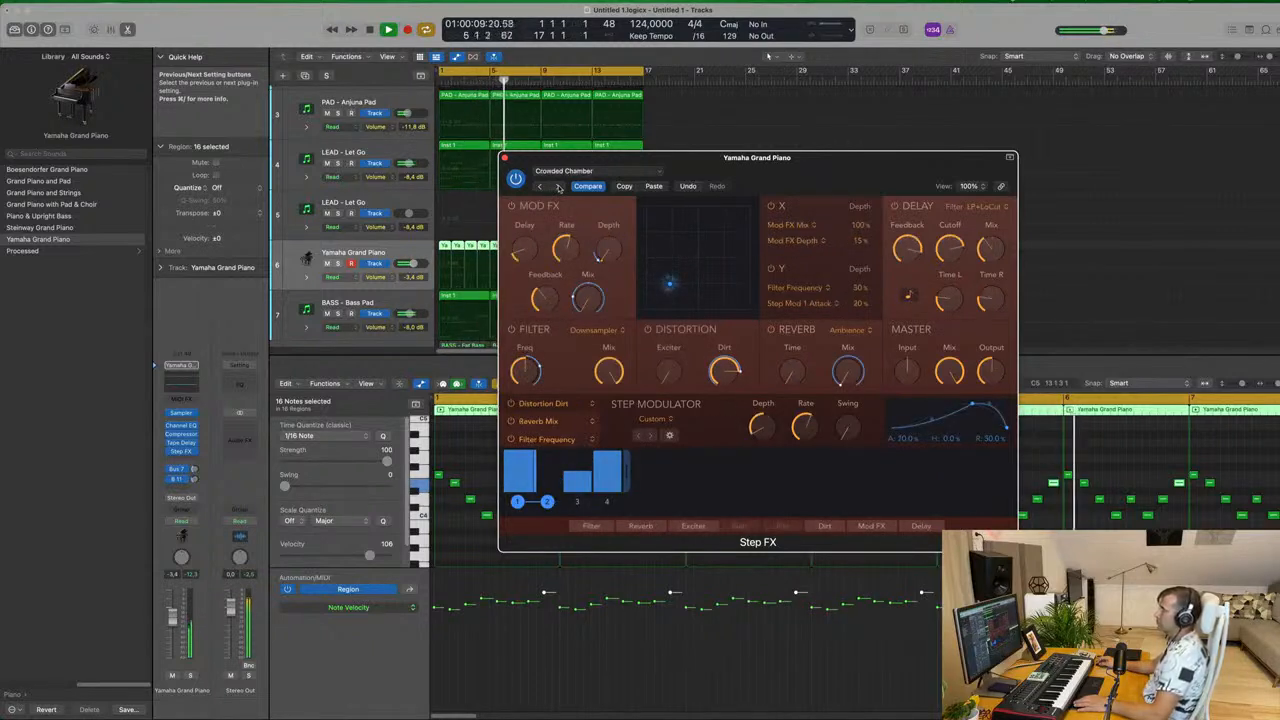
{"action": "left_click", "coordinate": [558, 187]}
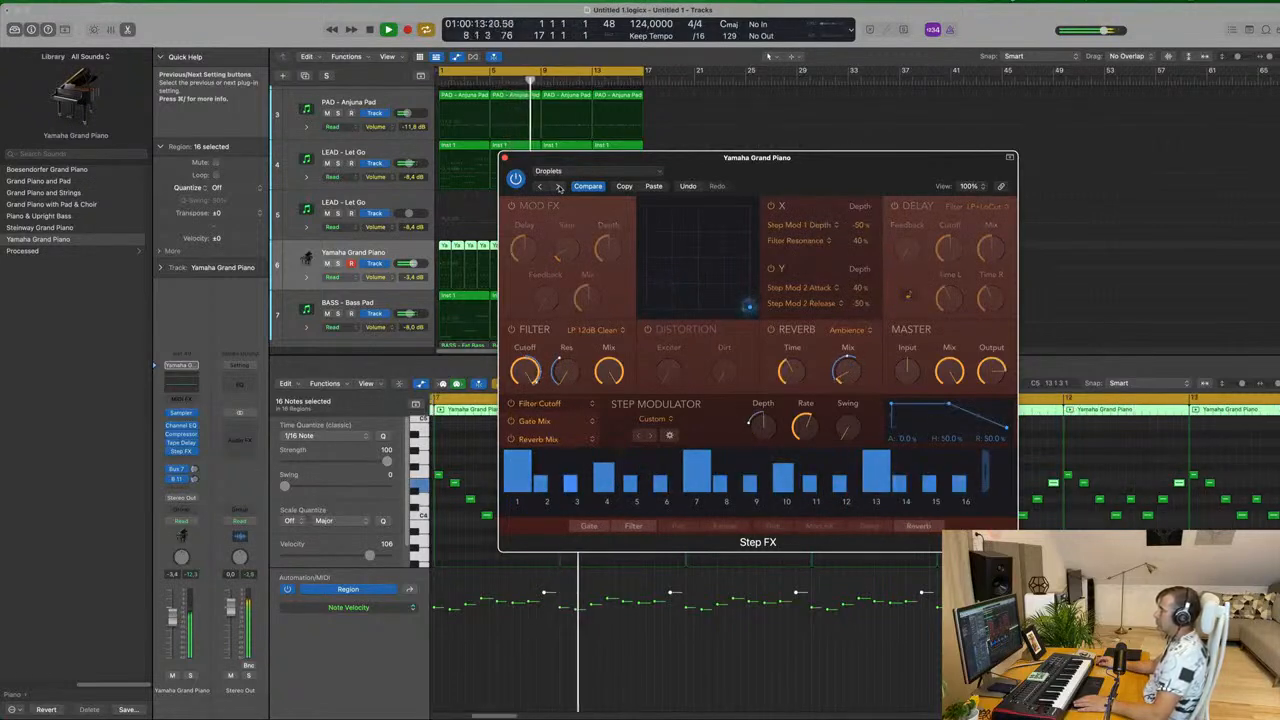
{"action": "left_click", "coordinate": [558, 187]}
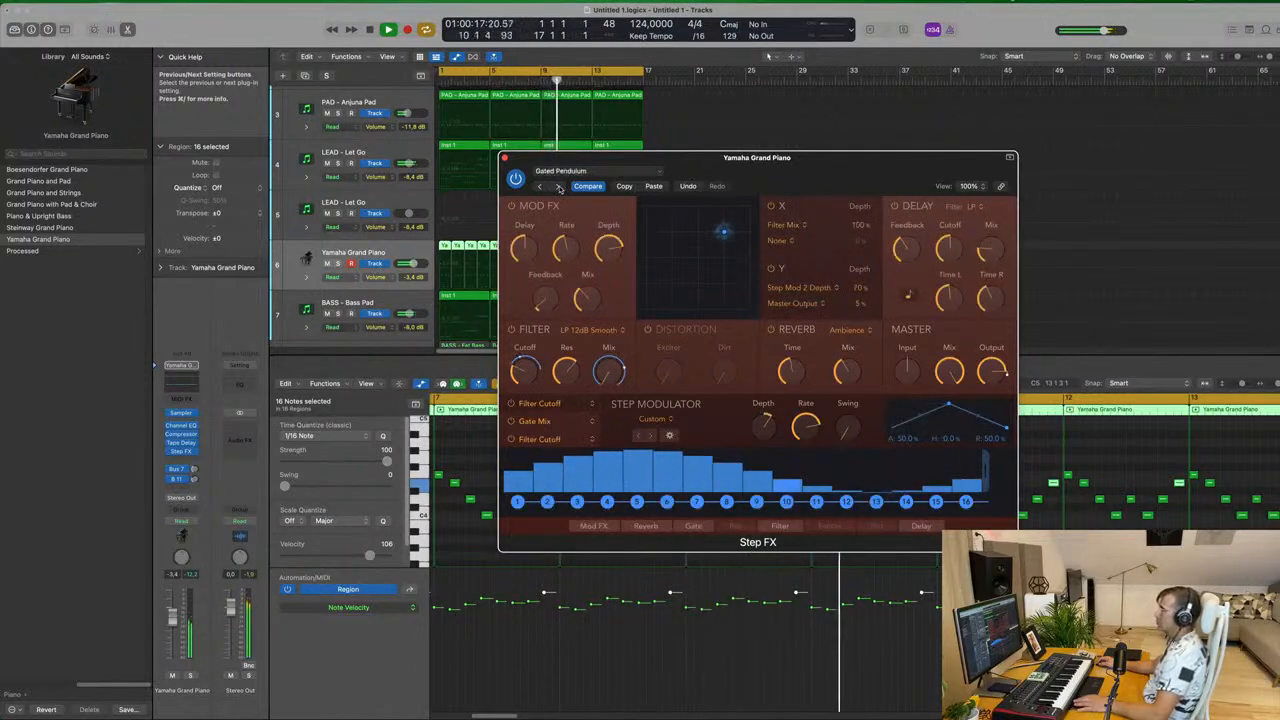
{"action": "left_click", "coordinate": [558, 187]}
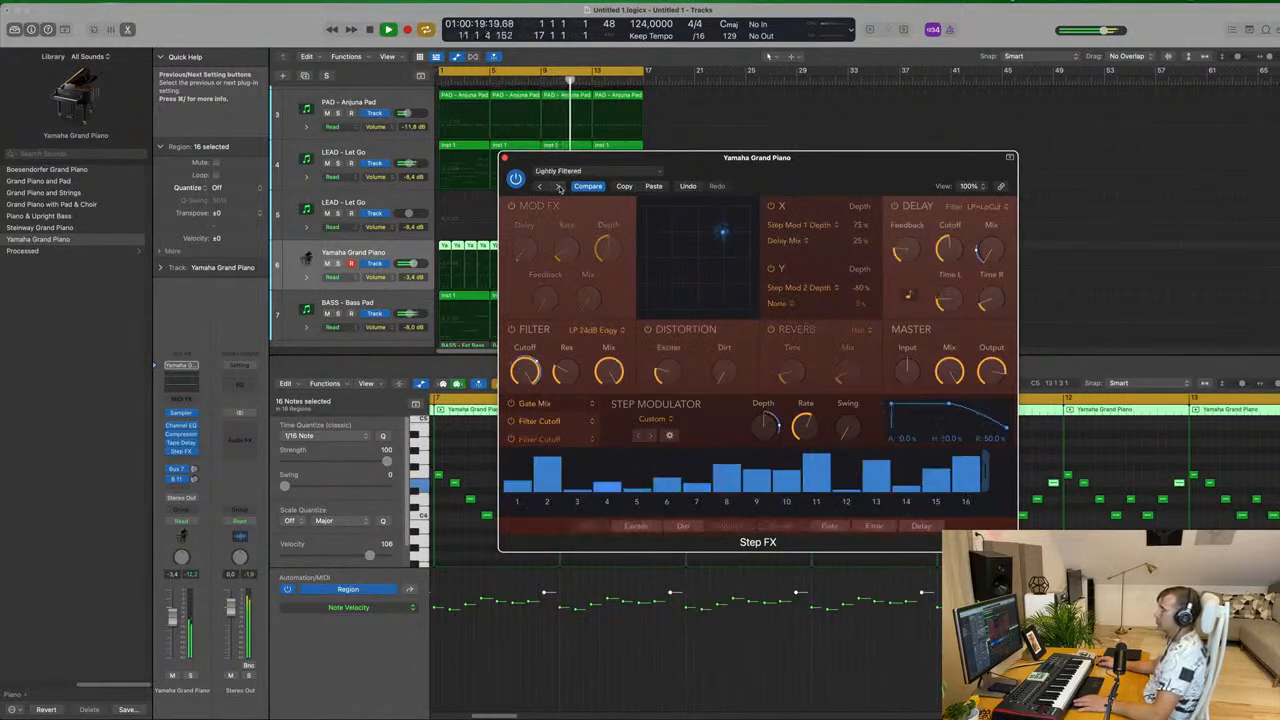
{"action": "left_click", "coordinate": [558, 187]}
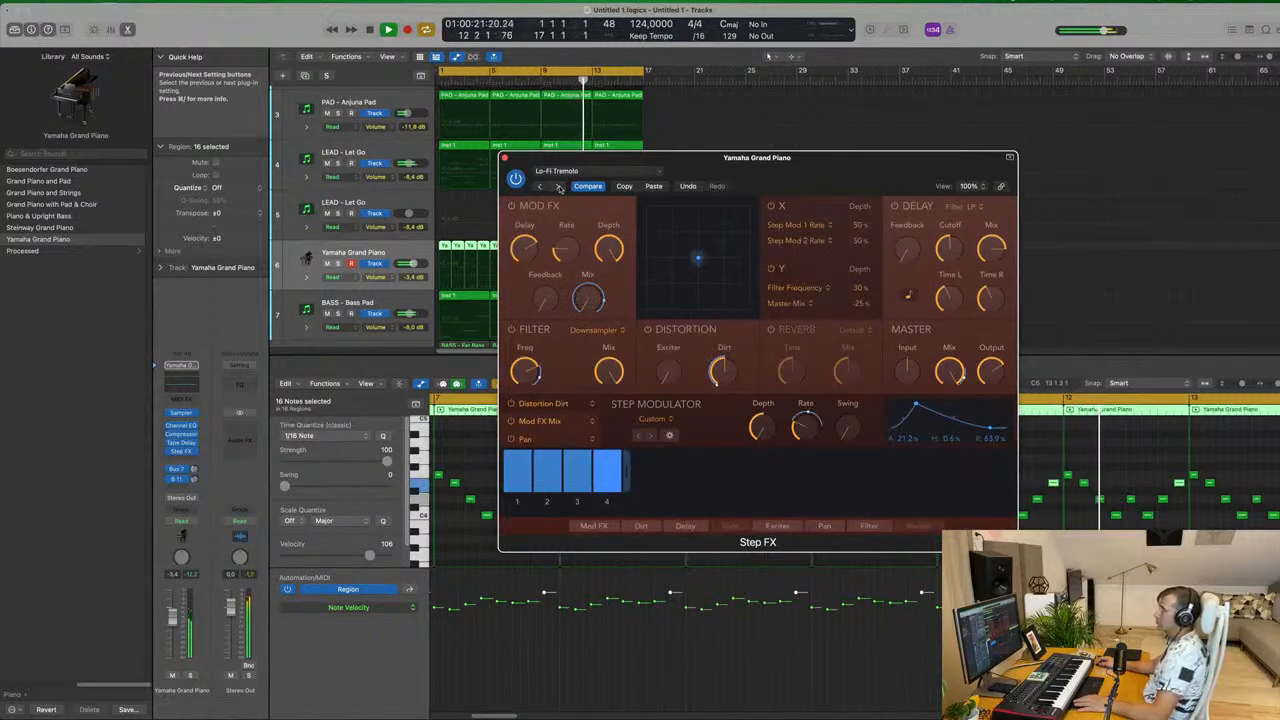
Paste the copied Anthem Gated Space settings back into Step FX and close the plug-in.
{"action": "left_click", "coordinate": [653, 186]}
{"action": "left_click_drag", "start_coordinate": [726, 163], "coordinate": [875, 111]}
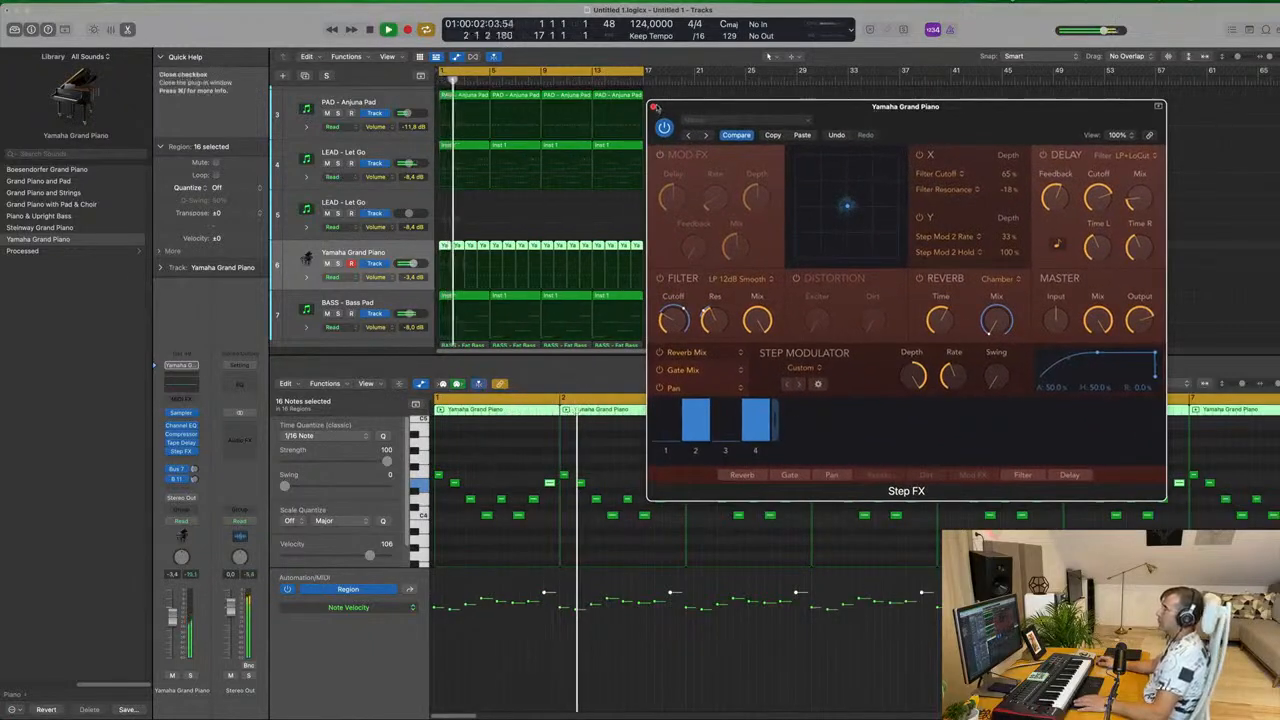
{"action": "left_click", "coordinate": [653, 105]}
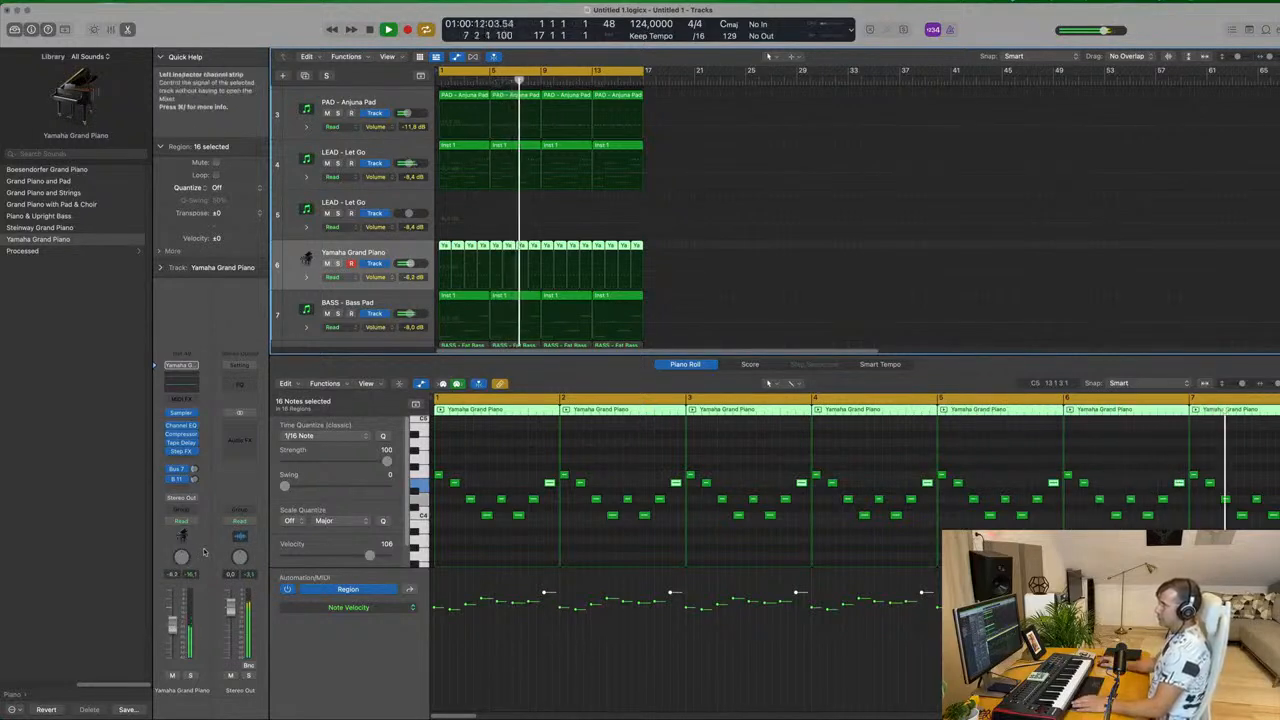
Set the Yamaha Grand Piano's volume to -4.9 dB and adjust its Bus 7 and Bus 11 send levels.
{"action": "left_click_drag", "start_coordinate": [171, 622], "coordinate": [171, 621]}
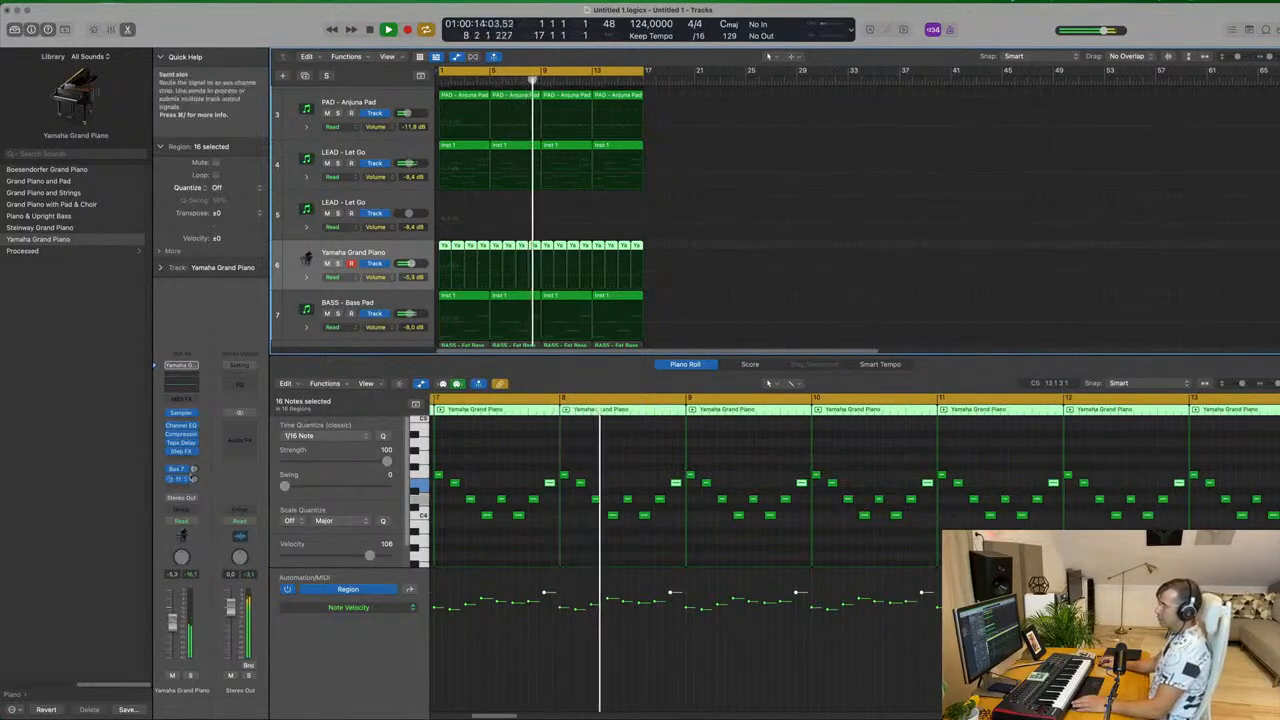
{"action": "left_click_drag", "start_coordinate": [194, 469], "coordinate": [198, 470]}
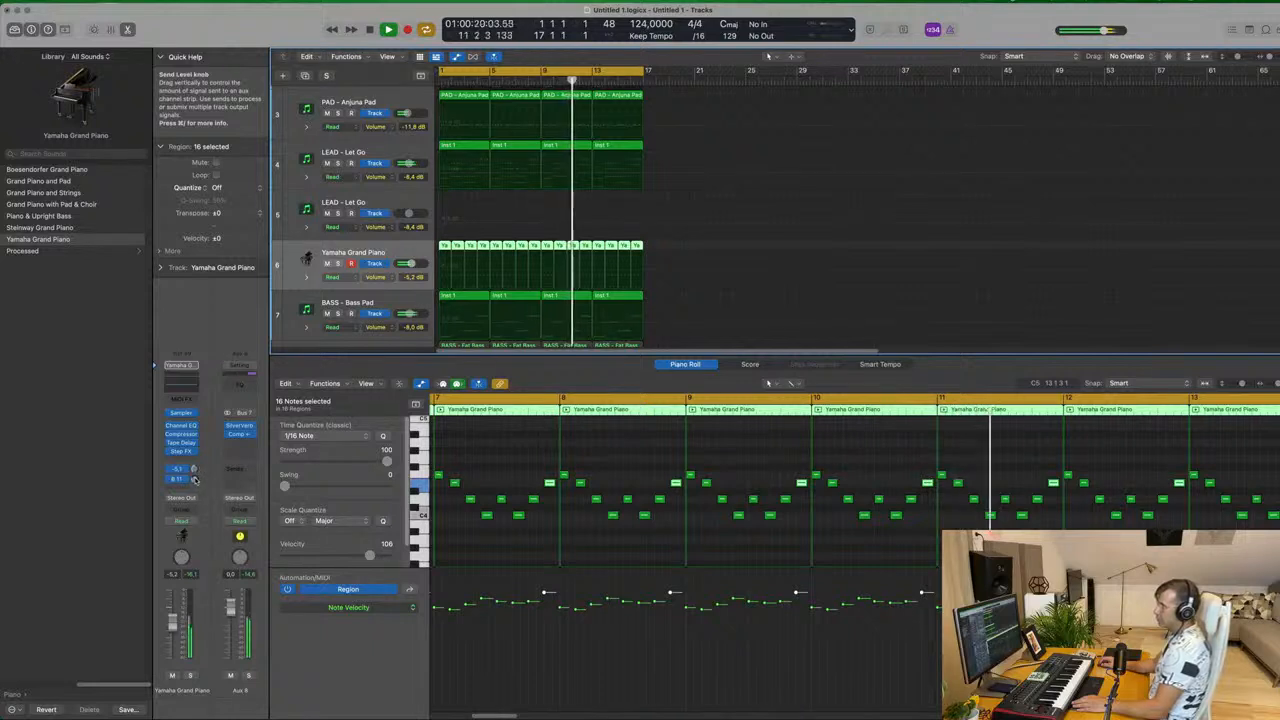
{"action": "left_click", "coordinate": [195, 481]}
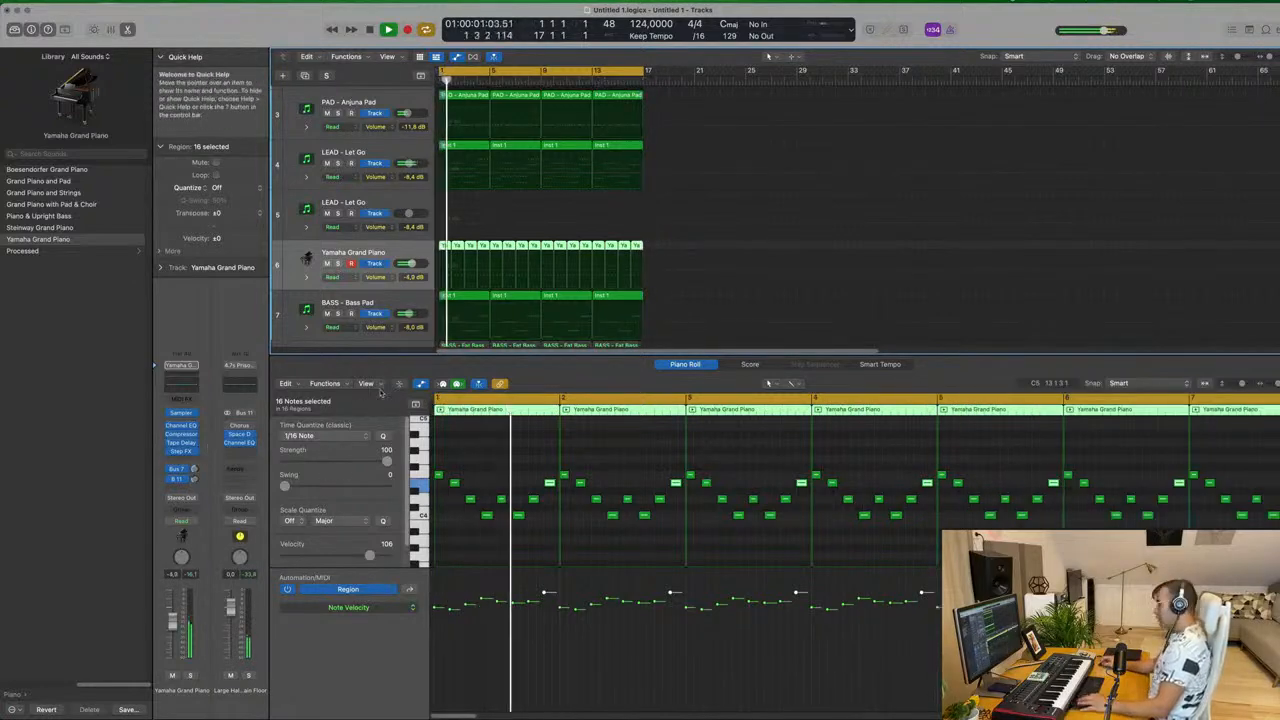
Compare the active LEAD - Let Go track muted and unmuted with the editor closed, and inspect its Sylenth1 sound.
{"action": "key", "text": "x"}
{"action": "key", "text": "x"}
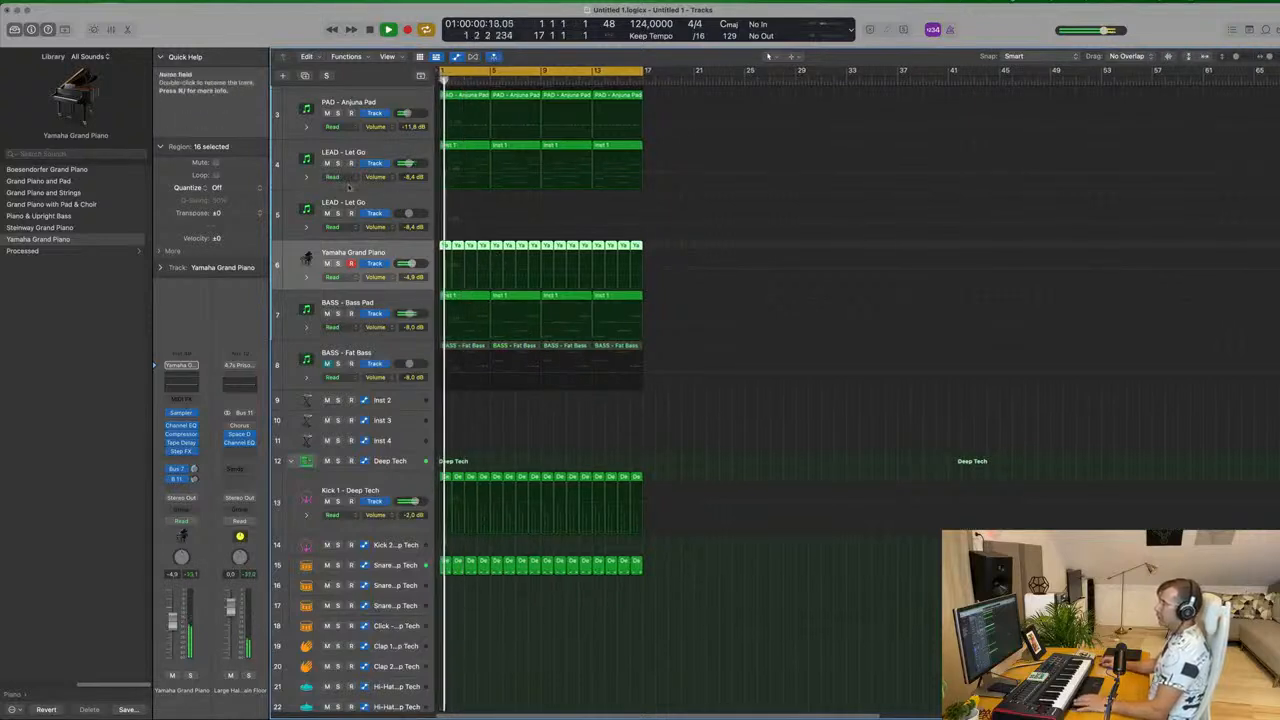
{"action": "left_click", "coordinate": [327, 163]}
{"action": "left_click", "coordinate": [327, 163]}
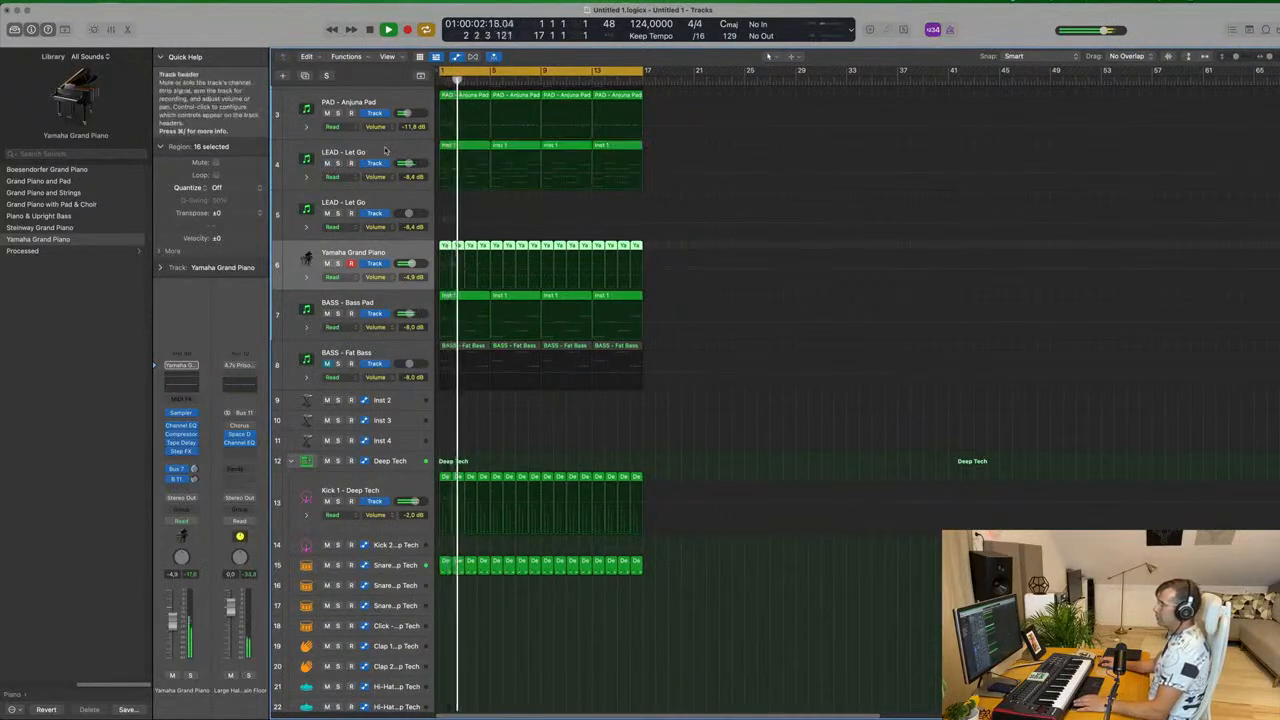
{"action": "left_click", "coordinate": [315, 175]}
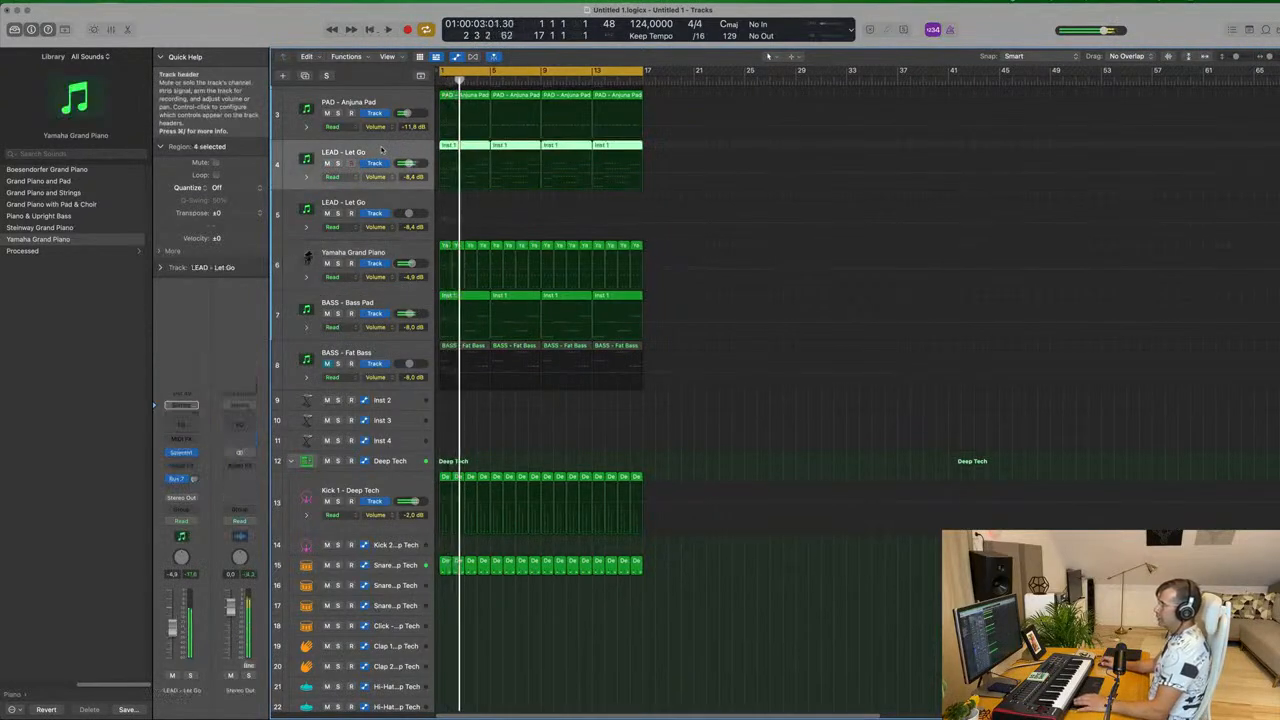
{"action": "left_click", "coordinate": [181, 454]}
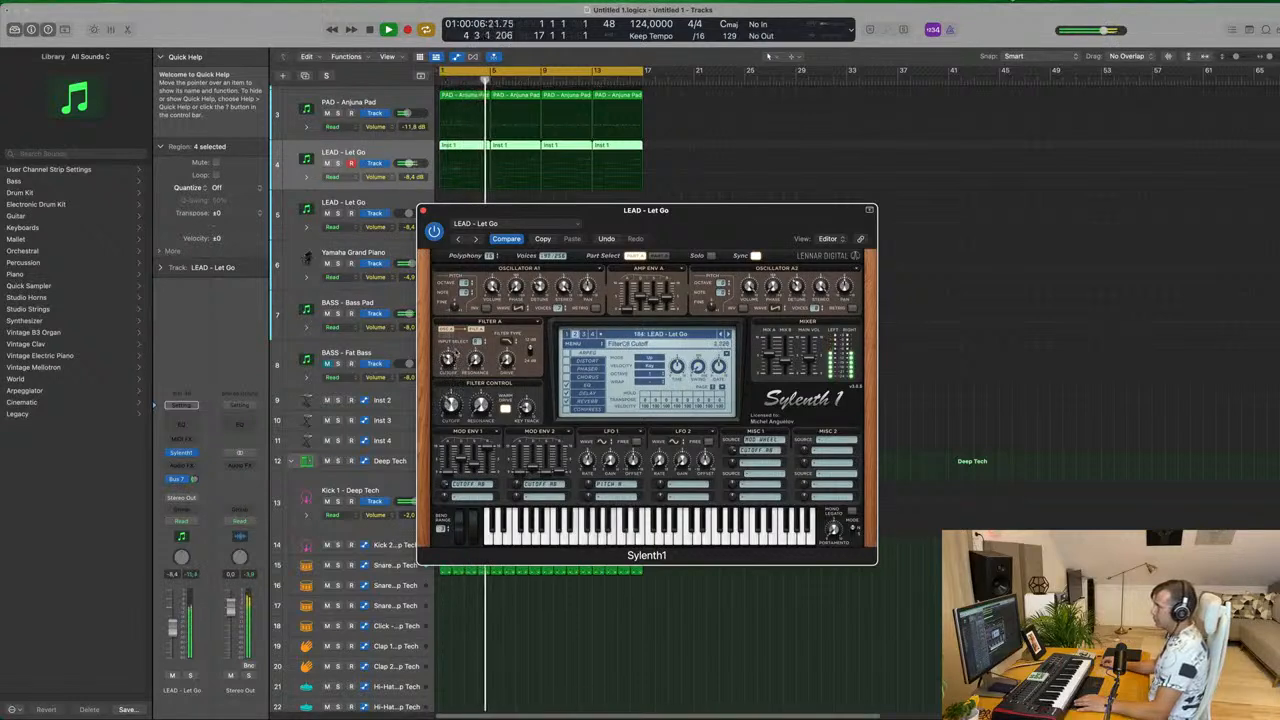
{"action": "left_click", "coordinate": [423, 210]}
Restart playback and repeat all regions of the 16-bar section twice, extending the arrangement to 48 bars.
{"action": "key", "text": "Return"}
{"action": "key", "text": "space"}
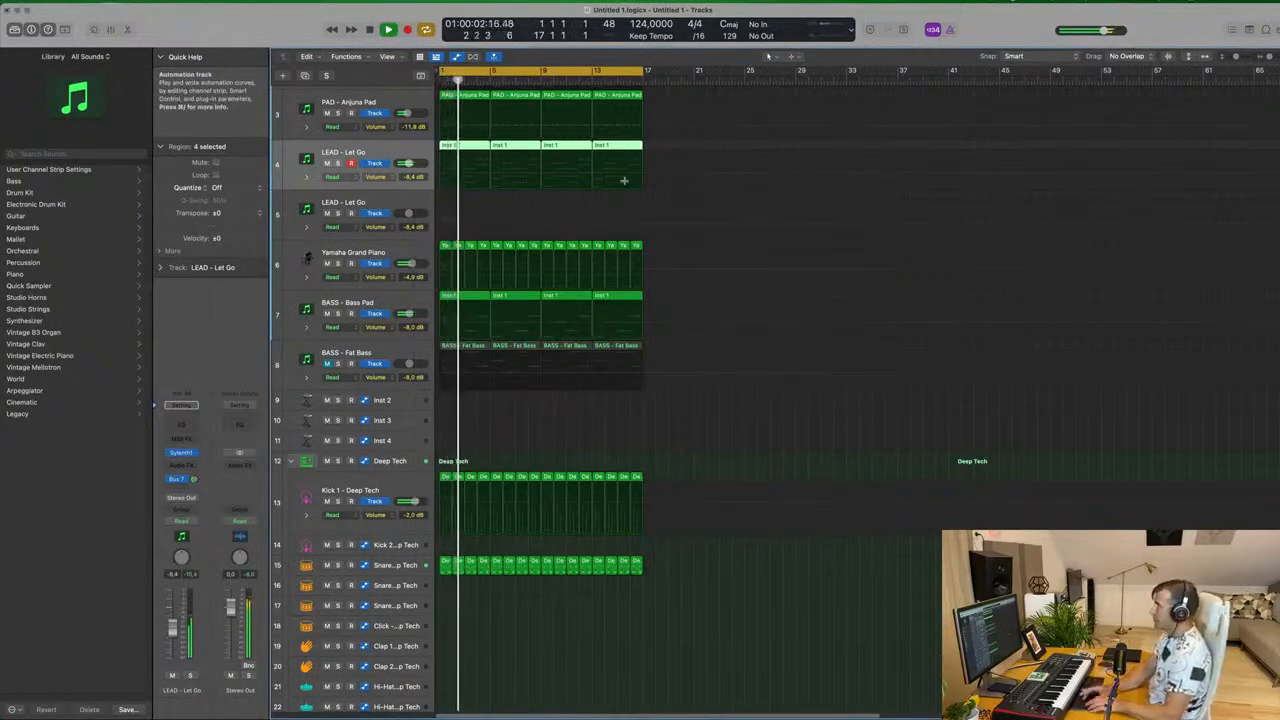
{"action": "key", "text": "super+r"}
{"action": "key", "text": "super+r"}
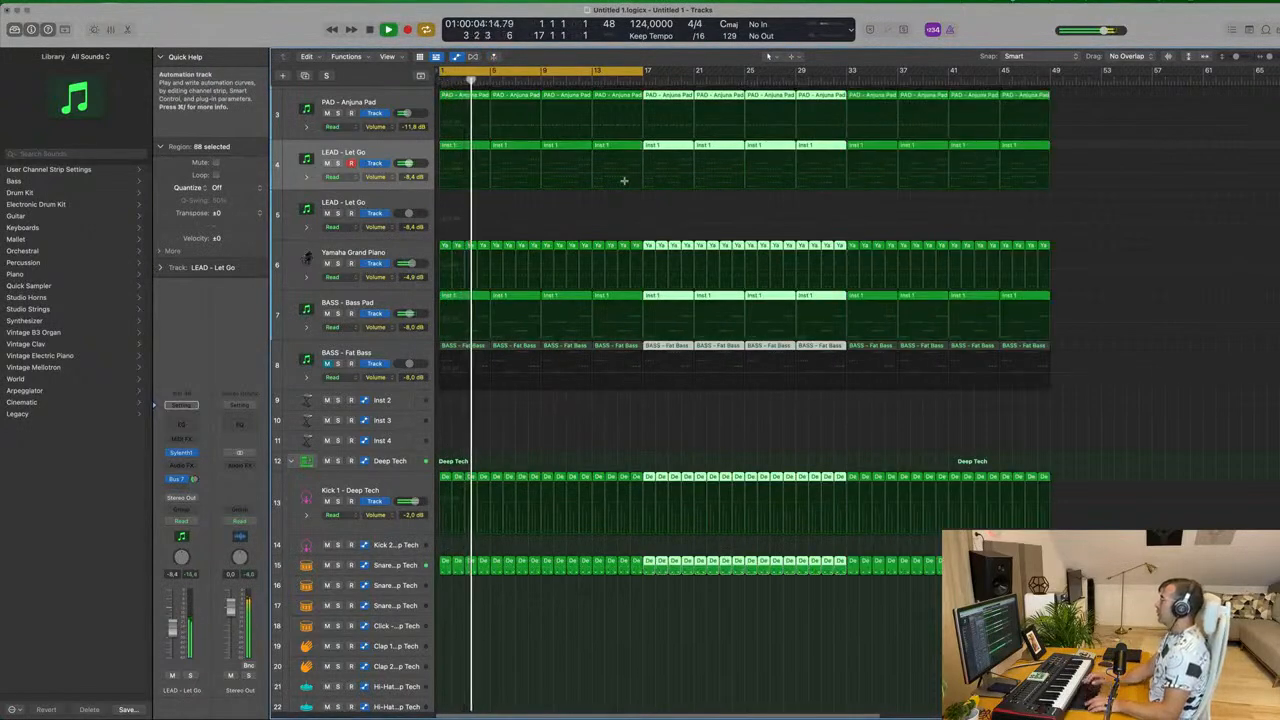
Repeat the selected 16-bar section once more, extending the arrangement to 64 bars.
{"action": "key", "text": "super+r"}
{"action": "key", "text": "super+Left"}
{"action": "key", "text": "super+Left"}
{"action": "key", "text": "super+Left"}
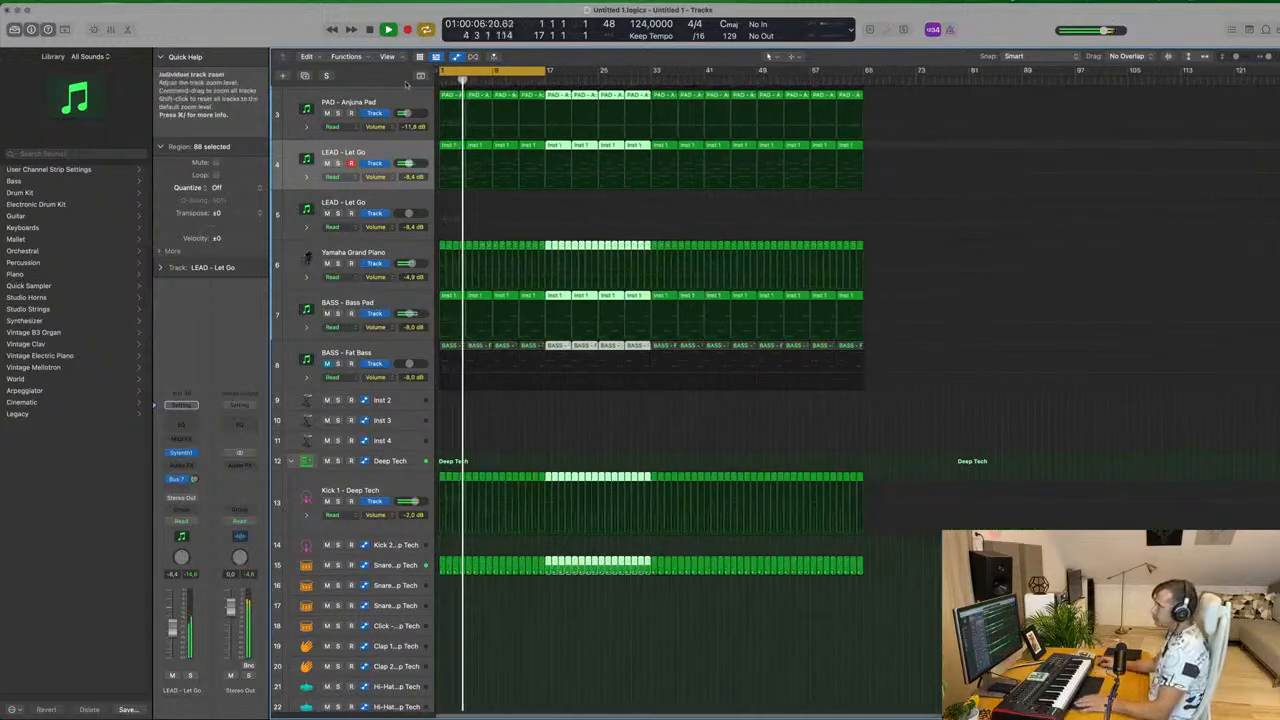
Show the global tracks and add the secondary ruler with absolute time above the arrangement.
{"action": "key", "text": "g"}
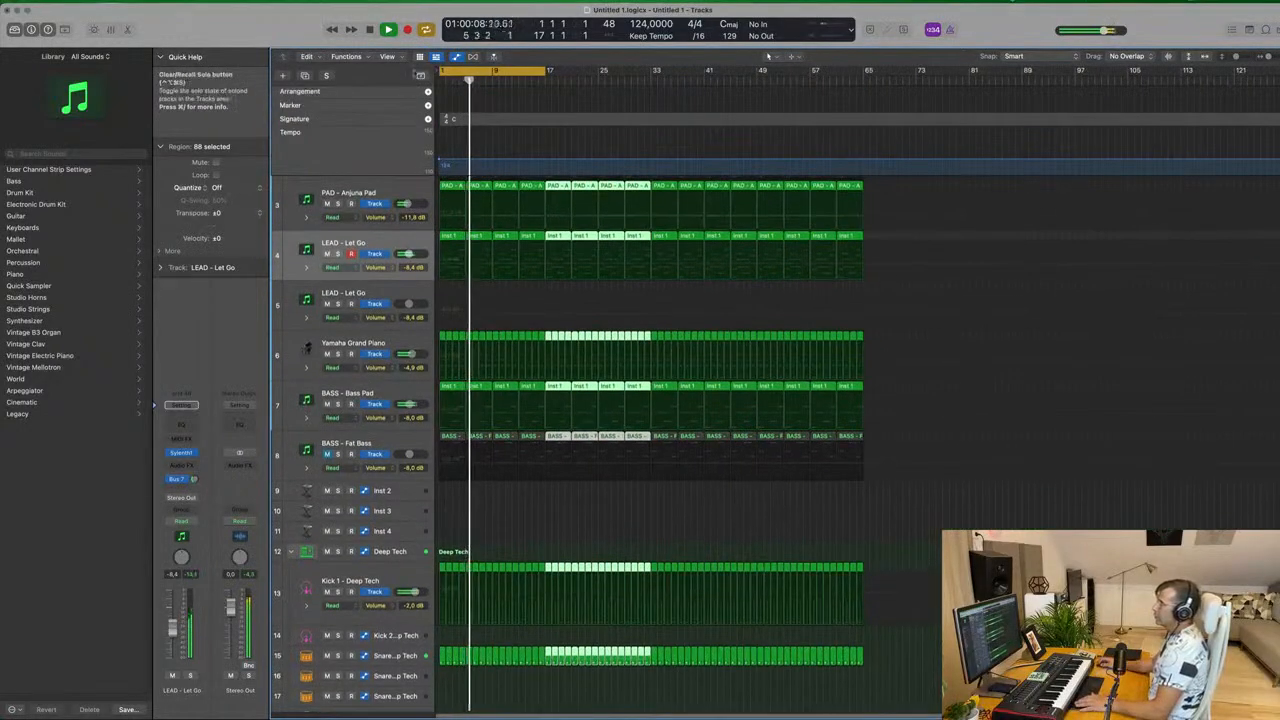
{"action": "left_click", "coordinate": [386, 56]}
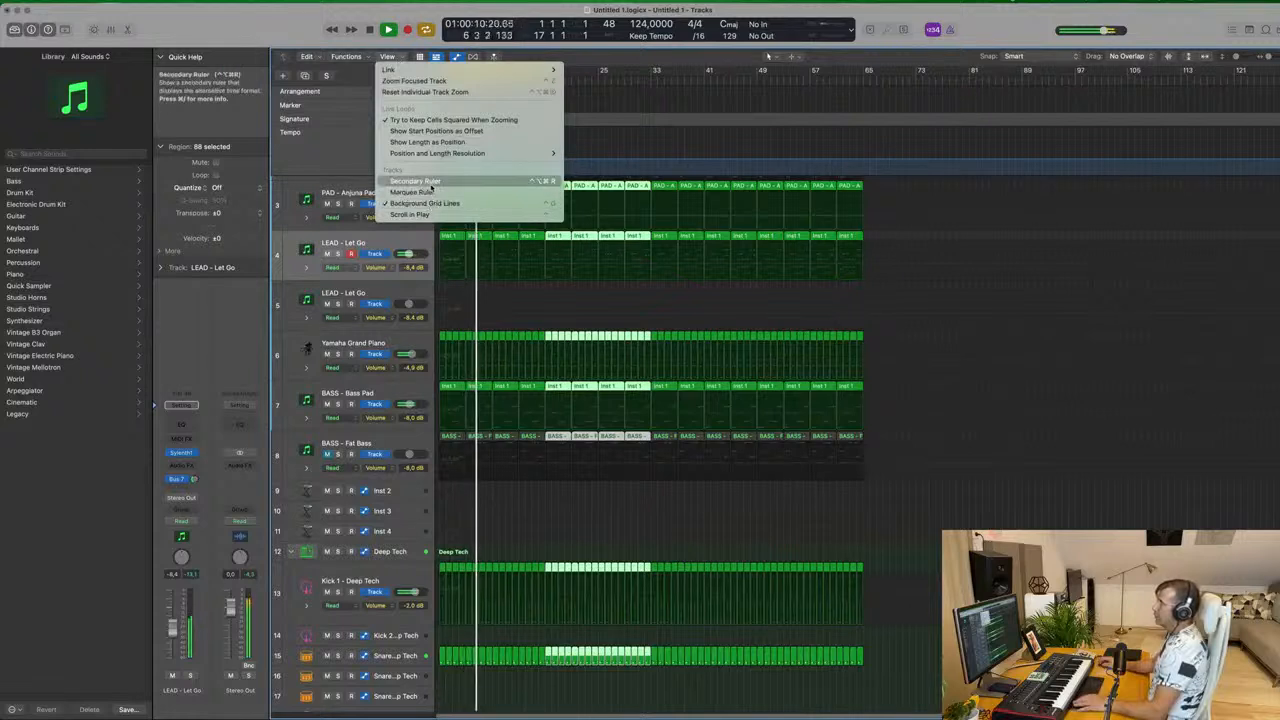
{"action": "left_click", "coordinate": [431, 184]}
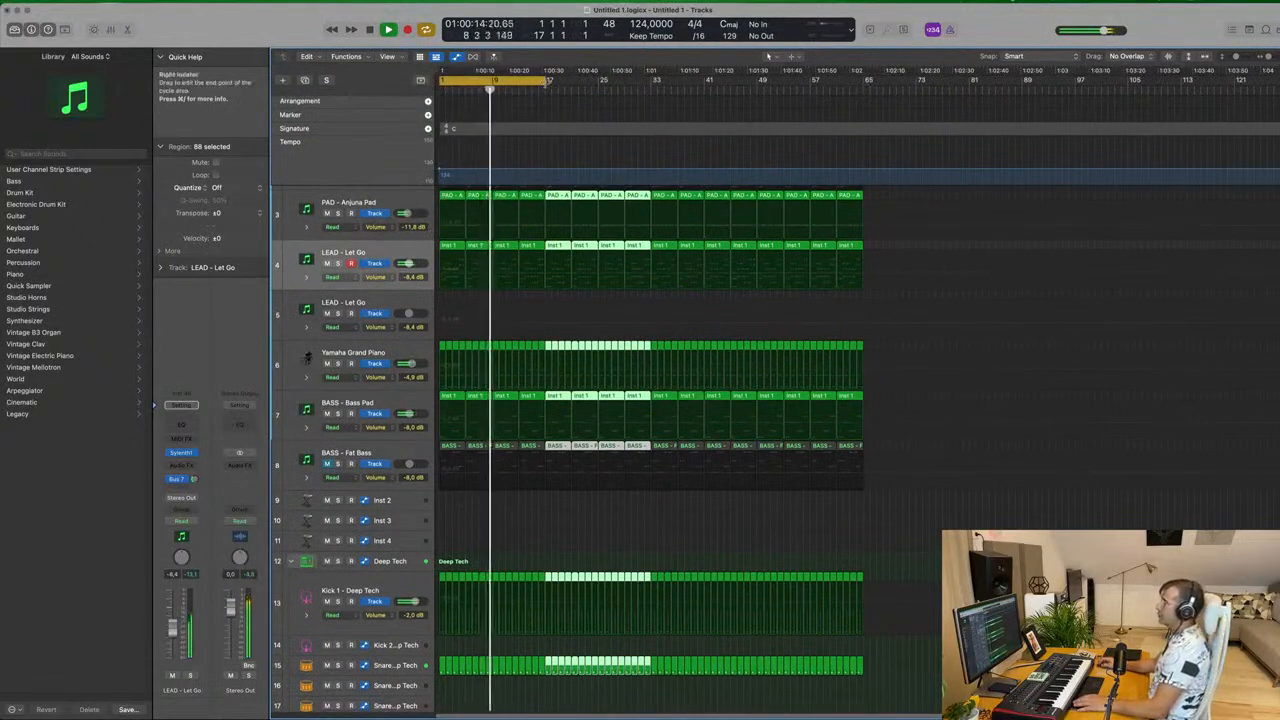
Extend the cycle range to bar 65, repeat all regions after it, and hide the global tracks.
{"action": "left_click_drag", "start_coordinate": [548, 82], "coordinate": [860, 103]}
{"action": "key", "text": "super+r"}
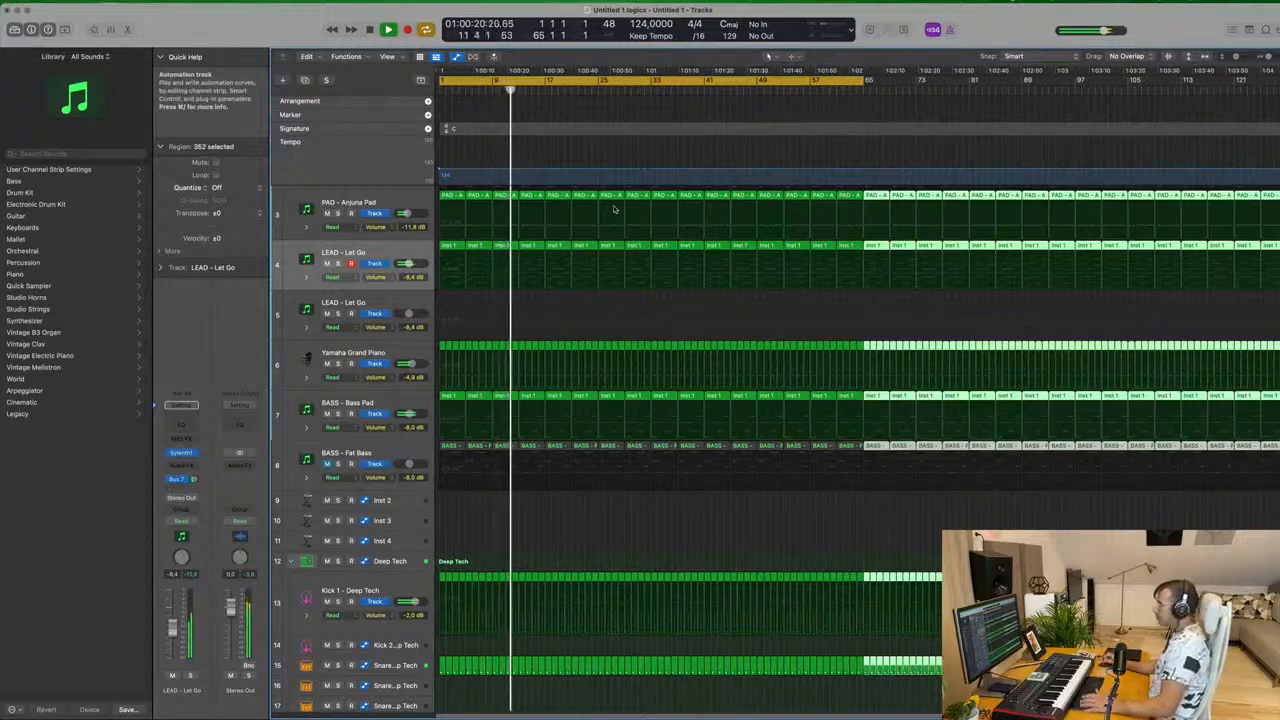
{"action": "left_click", "coordinate": [421, 80]}
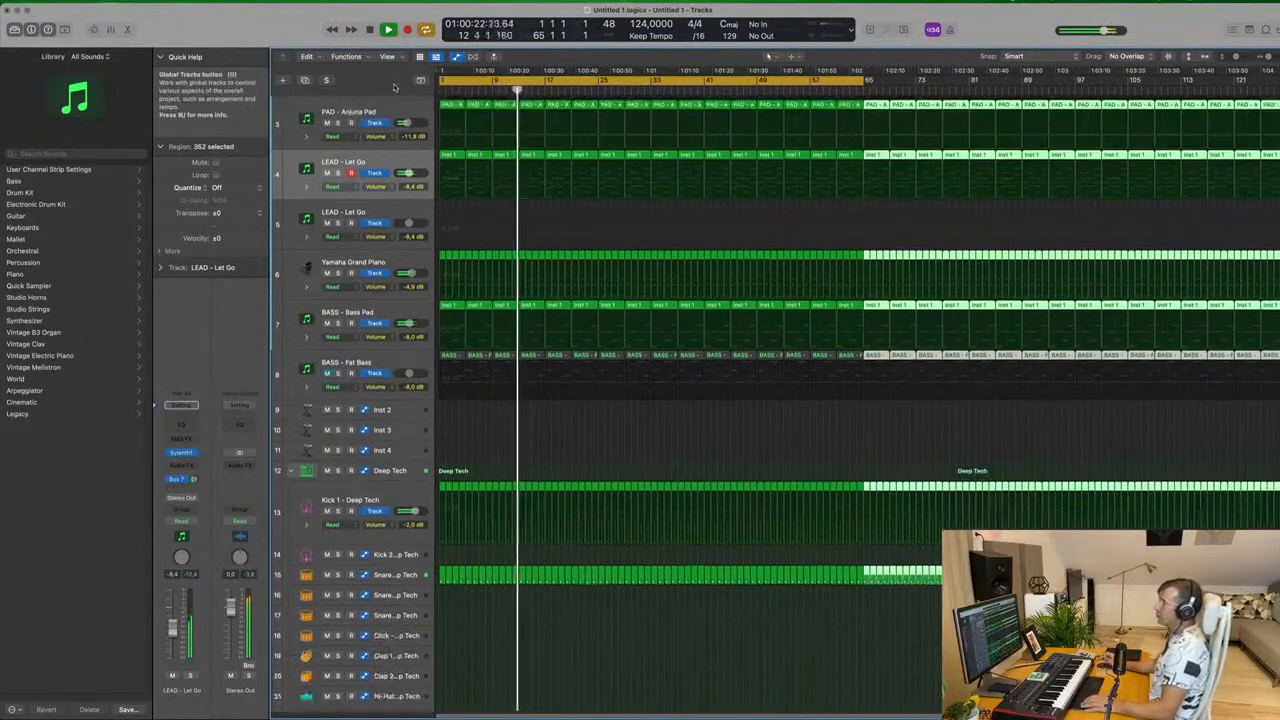
{"action": "scroll", "coordinate": [562, 245], "scroll_direction": "up", "scroll_amount": 3}
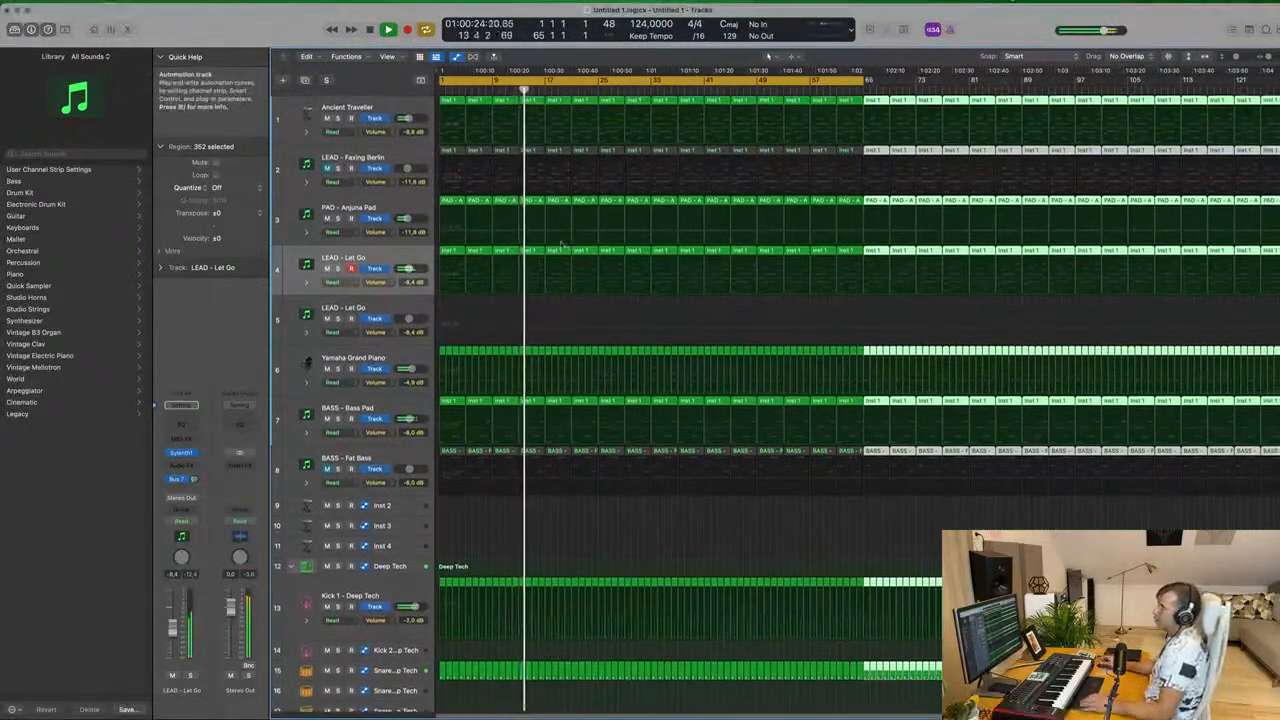
Restart playback and audition the active LEAD - Let Go, Ancient Traveller and Yamaha Grand Piano tracks soloed in turn.
{"action": "left_click", "coordinate": [578, 305]}
{"action": "key", "text": "Return"}
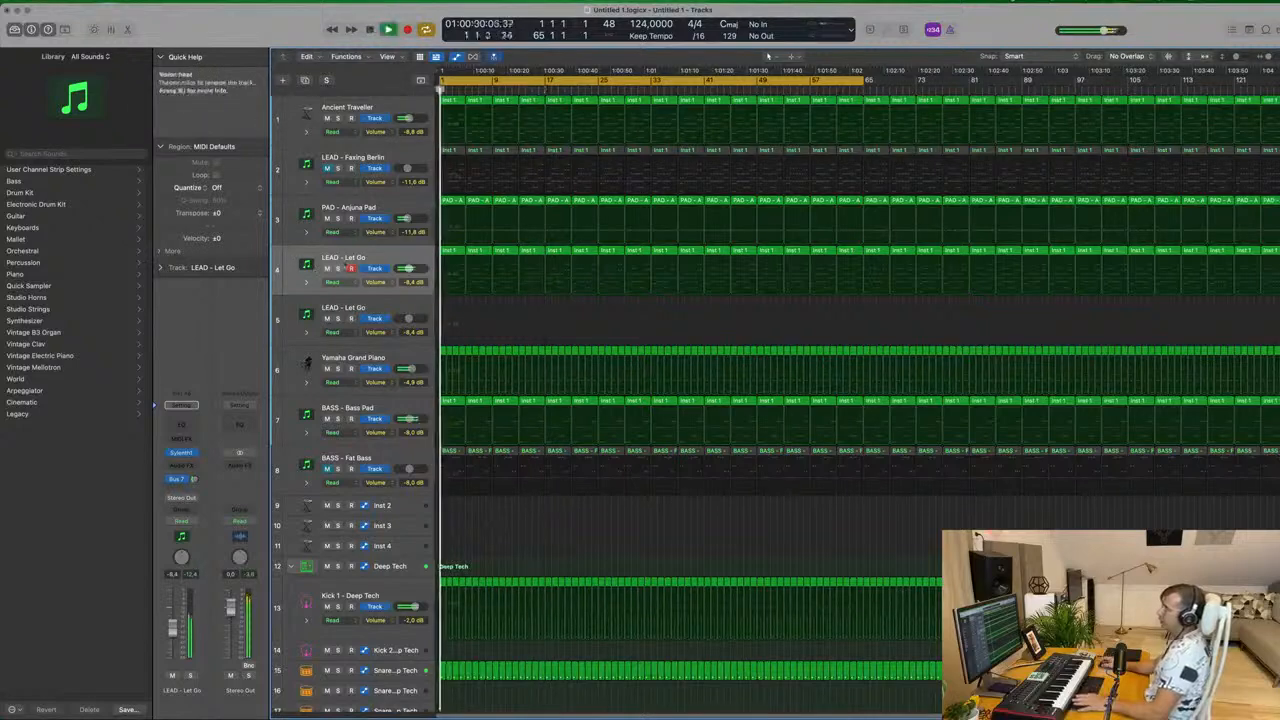
{"action": "left_click", "coordinate": [338, 268]}
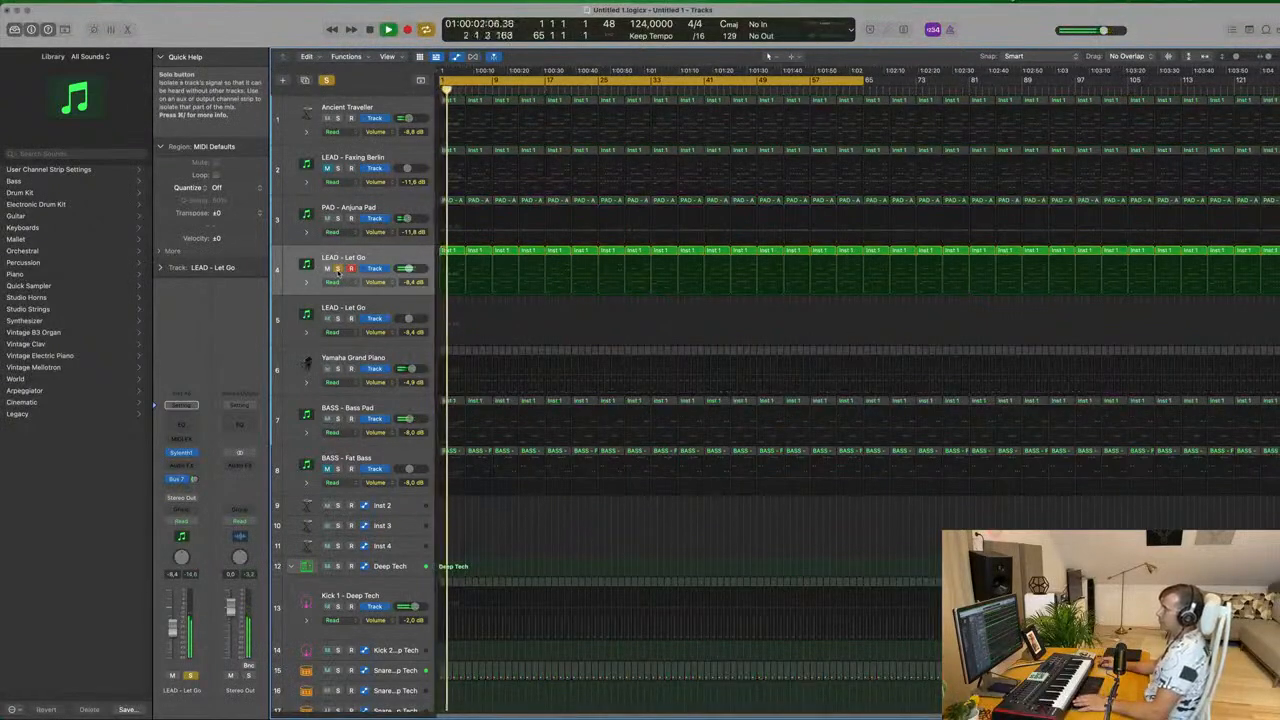
{"action": "left_click", "coordinate": [338, 268]}
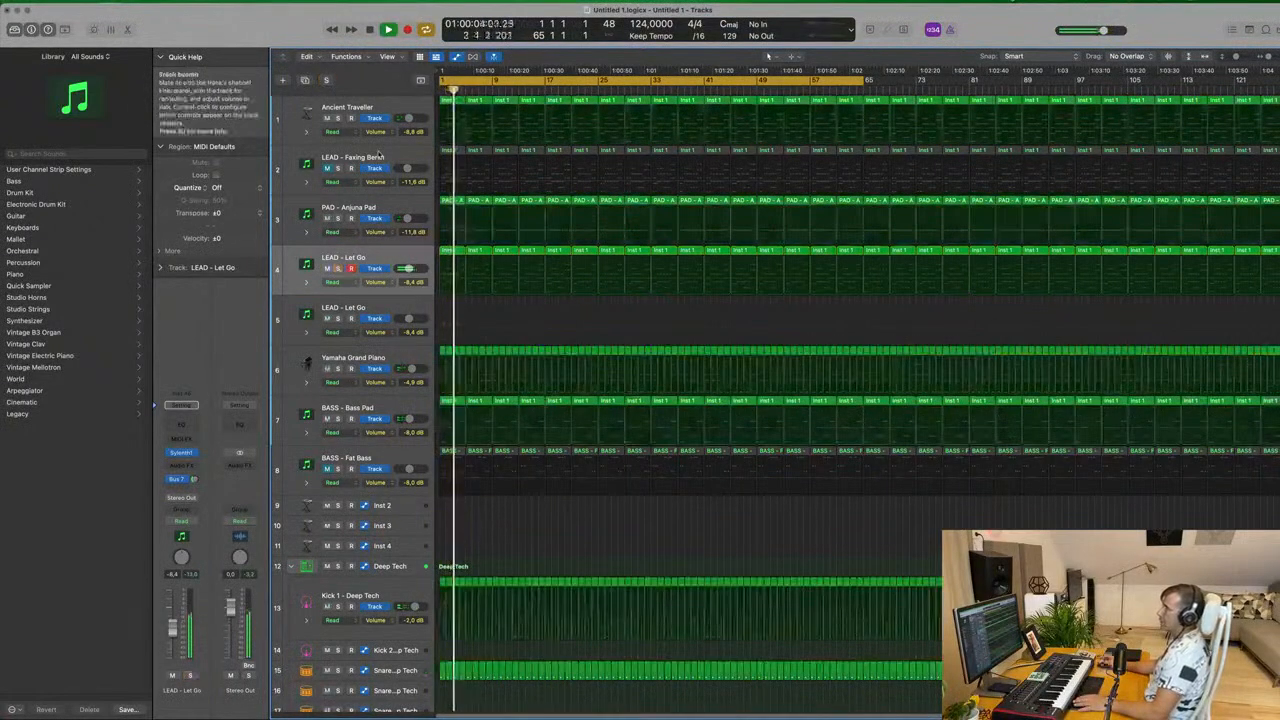
{"action": "left_click", "coordinate": [338, 118]}
{"action": "left_click", "coordinate": [338, 118]}
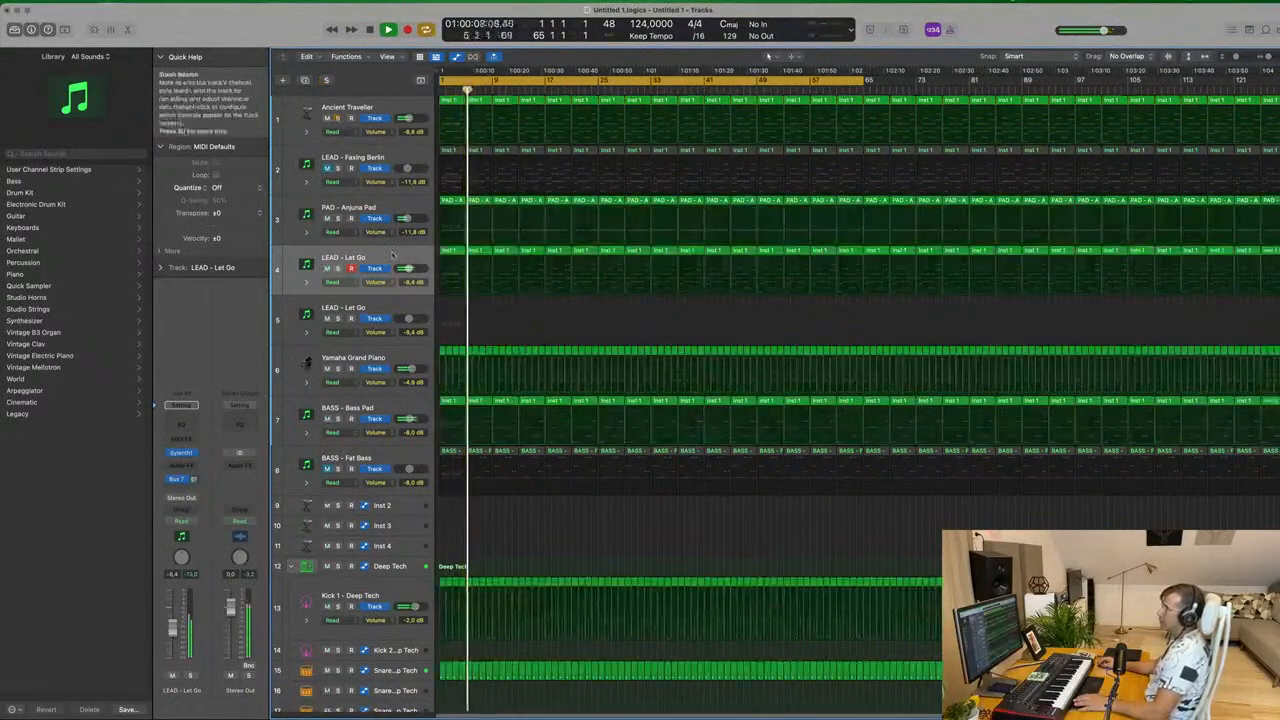
{"action": "key", "text": "Return"}
{"action": "left_click", "coordinate": [338, 369]}
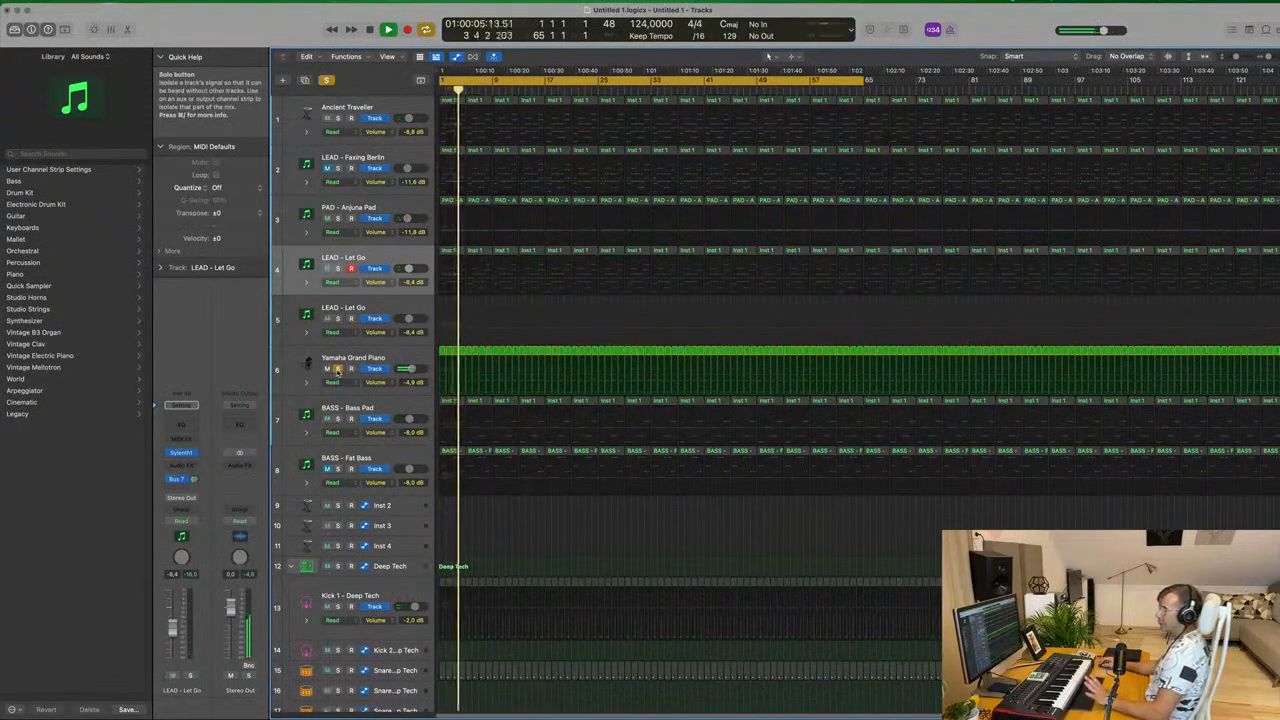
{"action": "left_click", "coordinate": [338, 369]}
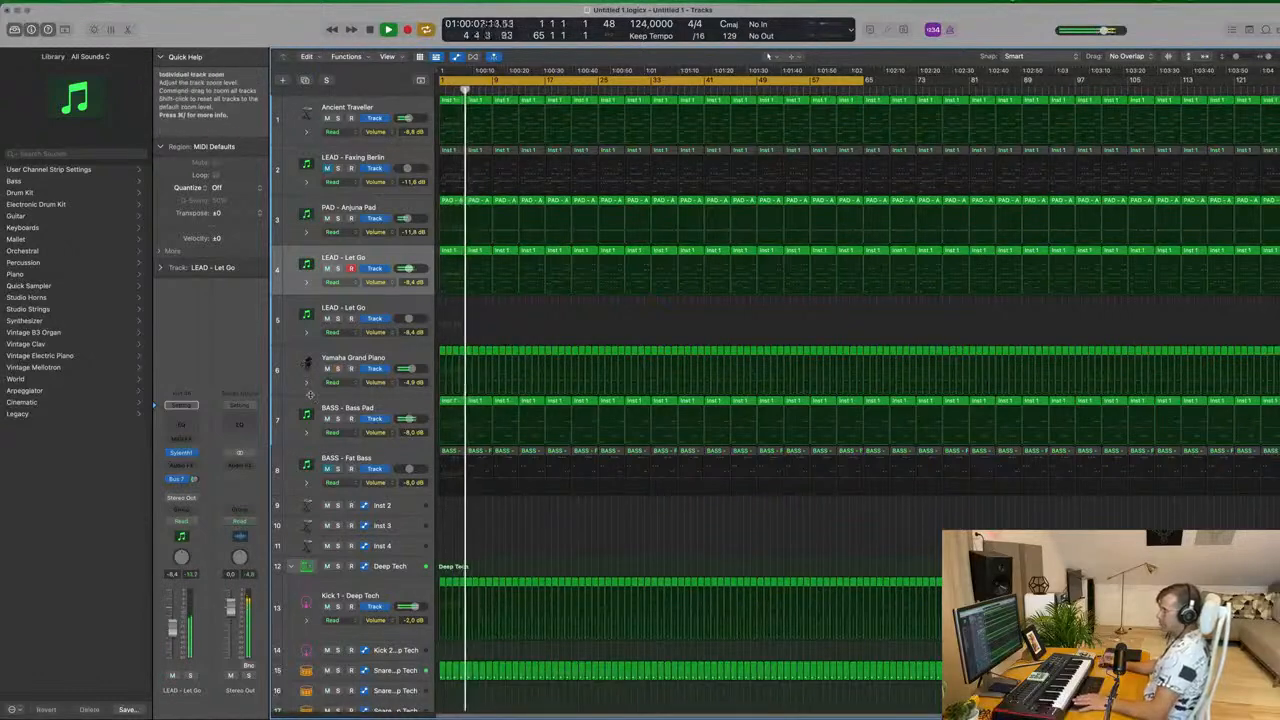
Duplicate the BASS - Bass Pad track and copy its first region onto the new track at bar 1.
{"action": "left_click", "coordinate": [404, 411]}
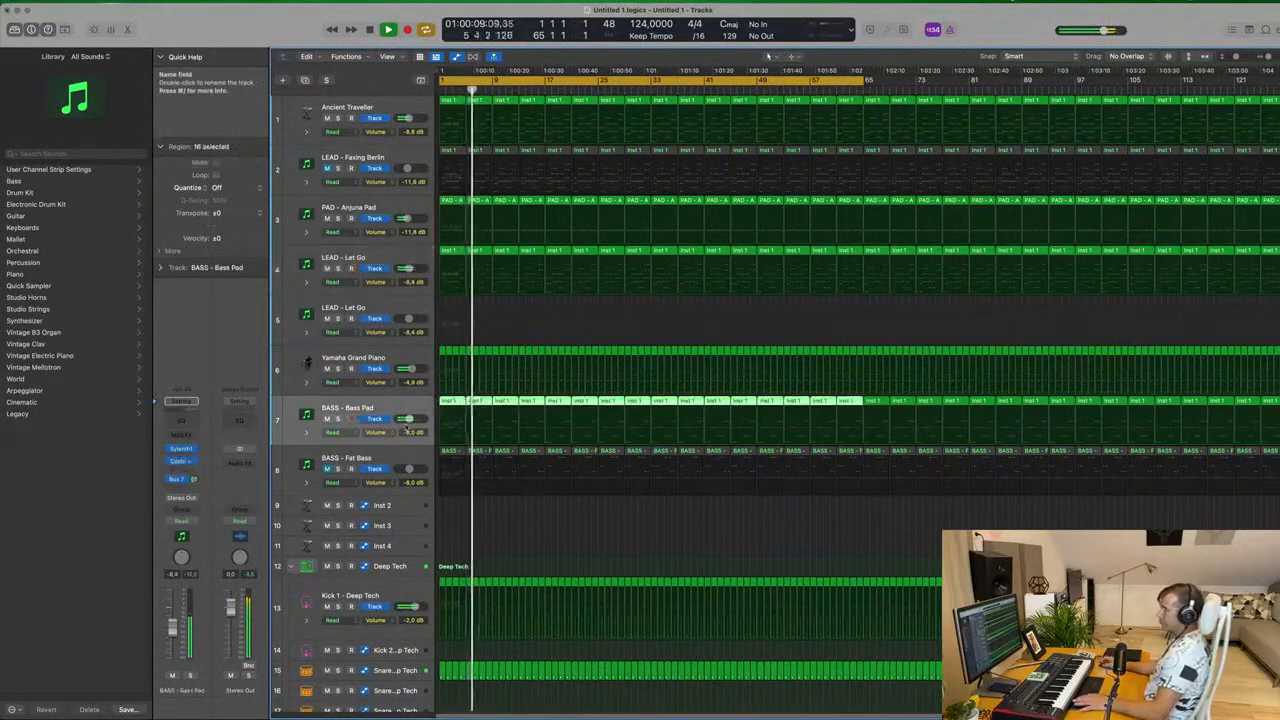
{"action": "key", "text": "space"}
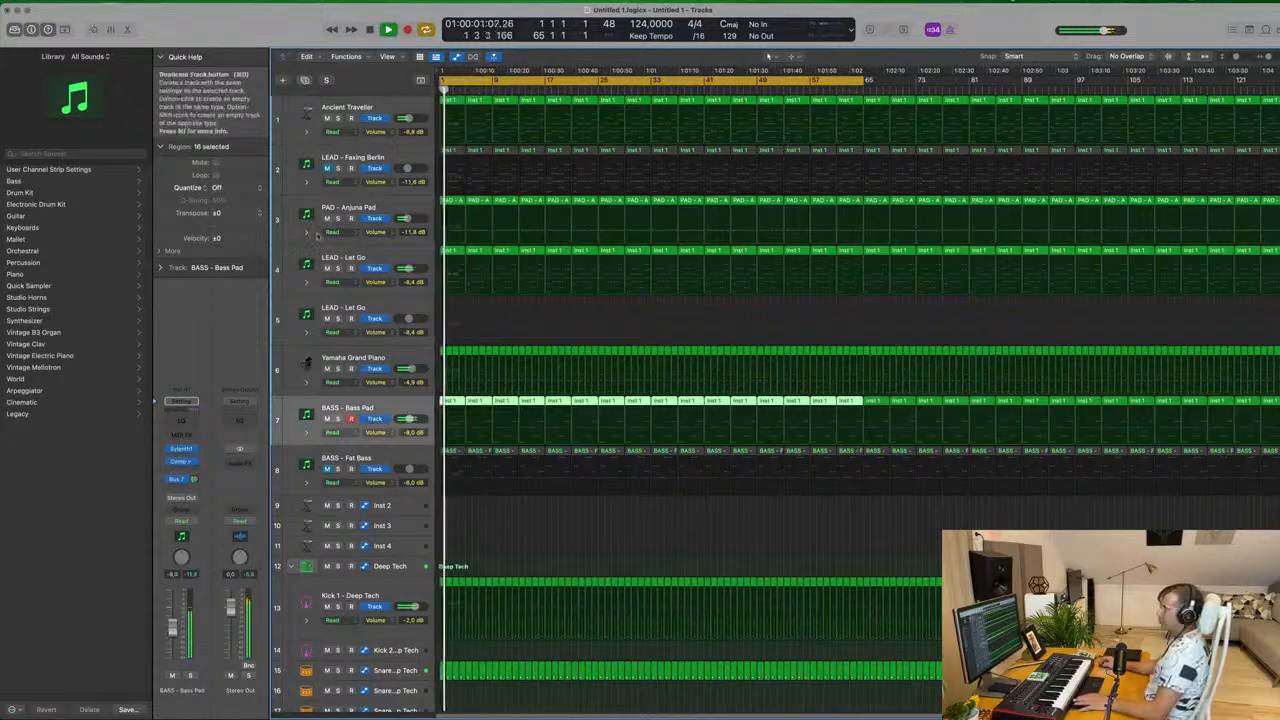
{"action": "key", "text": "super+d"}
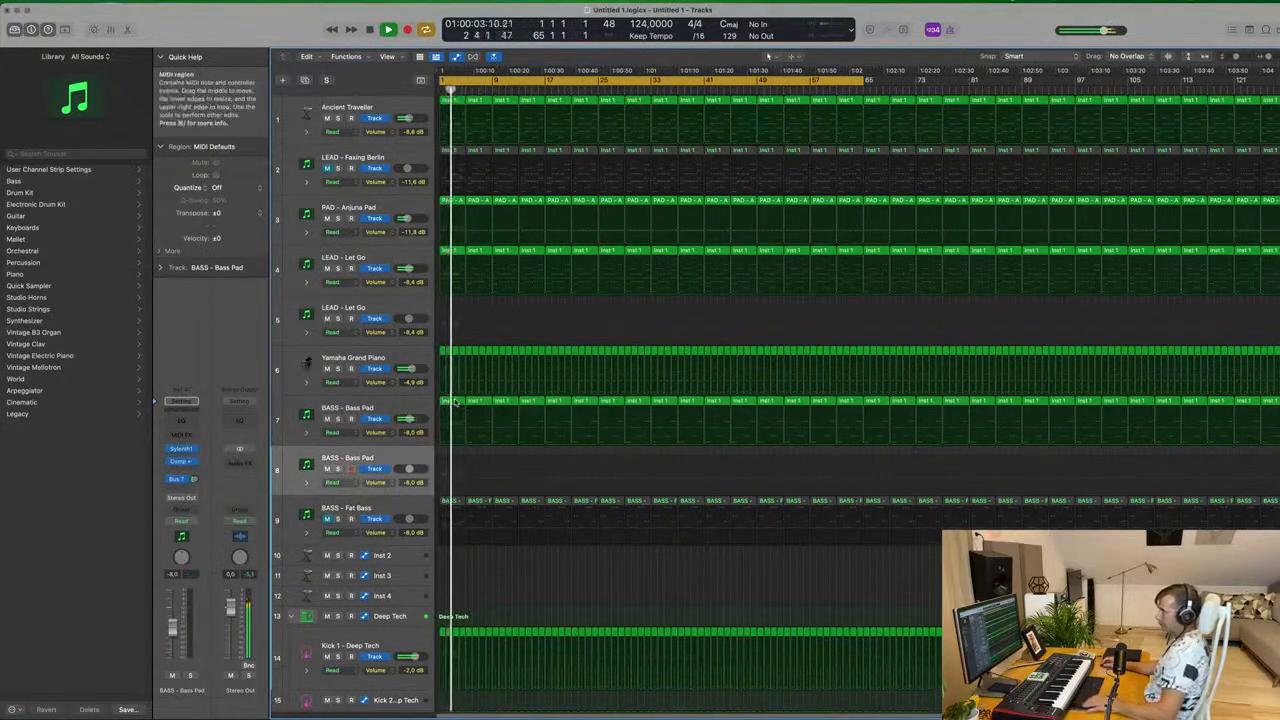
{"action": "left_click_drag", "start_coordinate": [455, 401], "coordinate": [455, 455]}
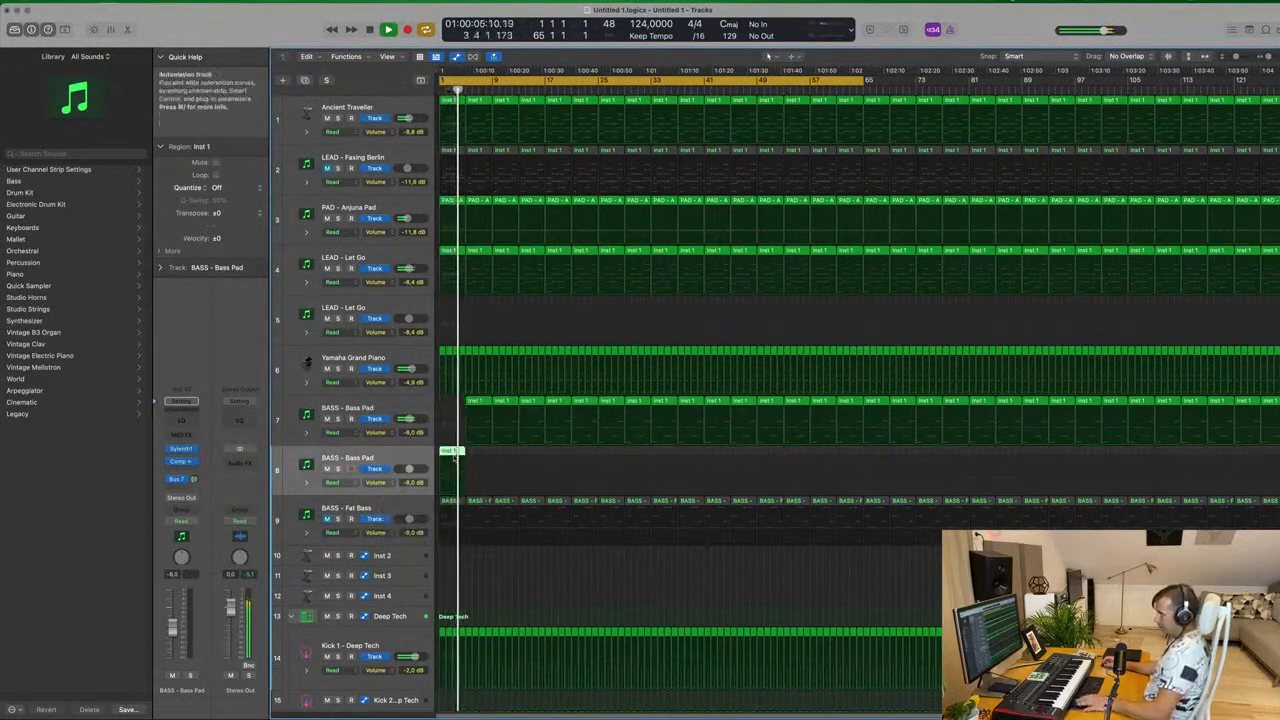
{"action": "key", "text": "space"}
{"action": "left_click_drag", "start_coordinate": [448, 406], "coordinate": [449, 406]}
{"action": "left_click", "coordinate": [450, 453]}
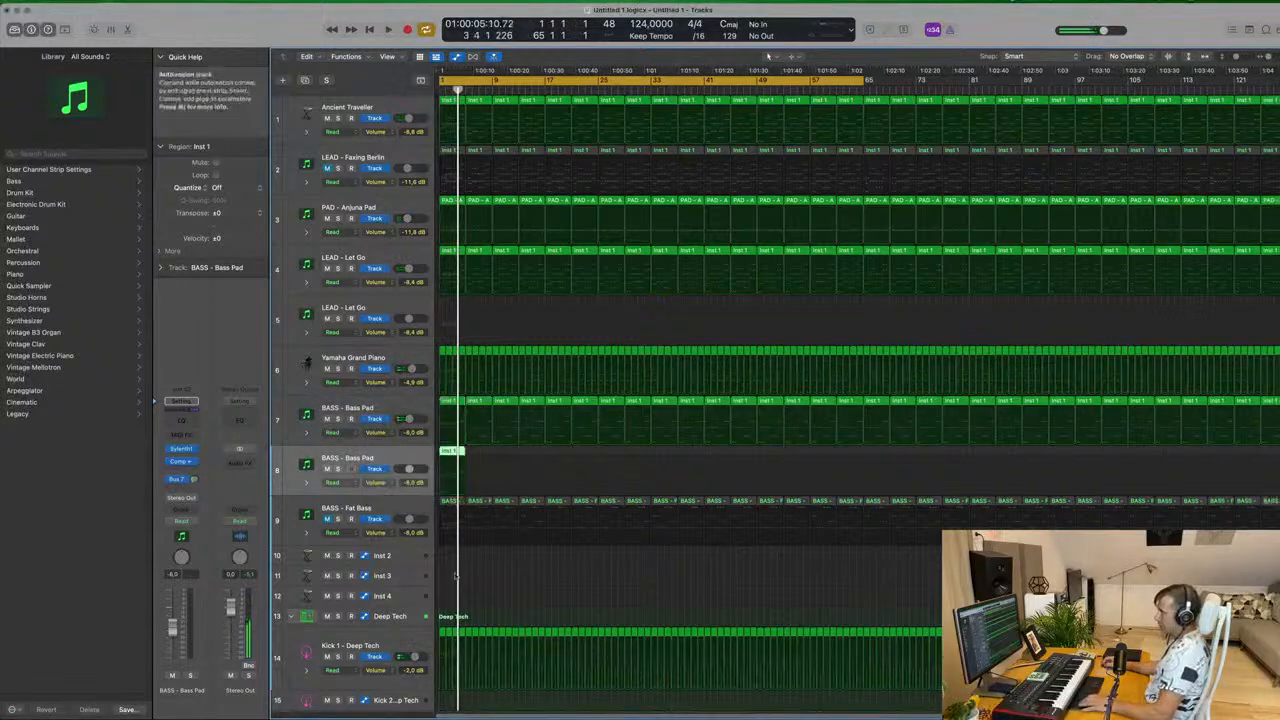
Open the copied Bass Pad region with the first Fat Bass region in the Piano Roll and recut bars 1 and 2 into short rhythmic notes.
{"action": "left_click", "coordinate": [450, 538]}
{"action": "left_click_drag", "start_coordinate": [448, 453], "coordinate": [449, 452]}
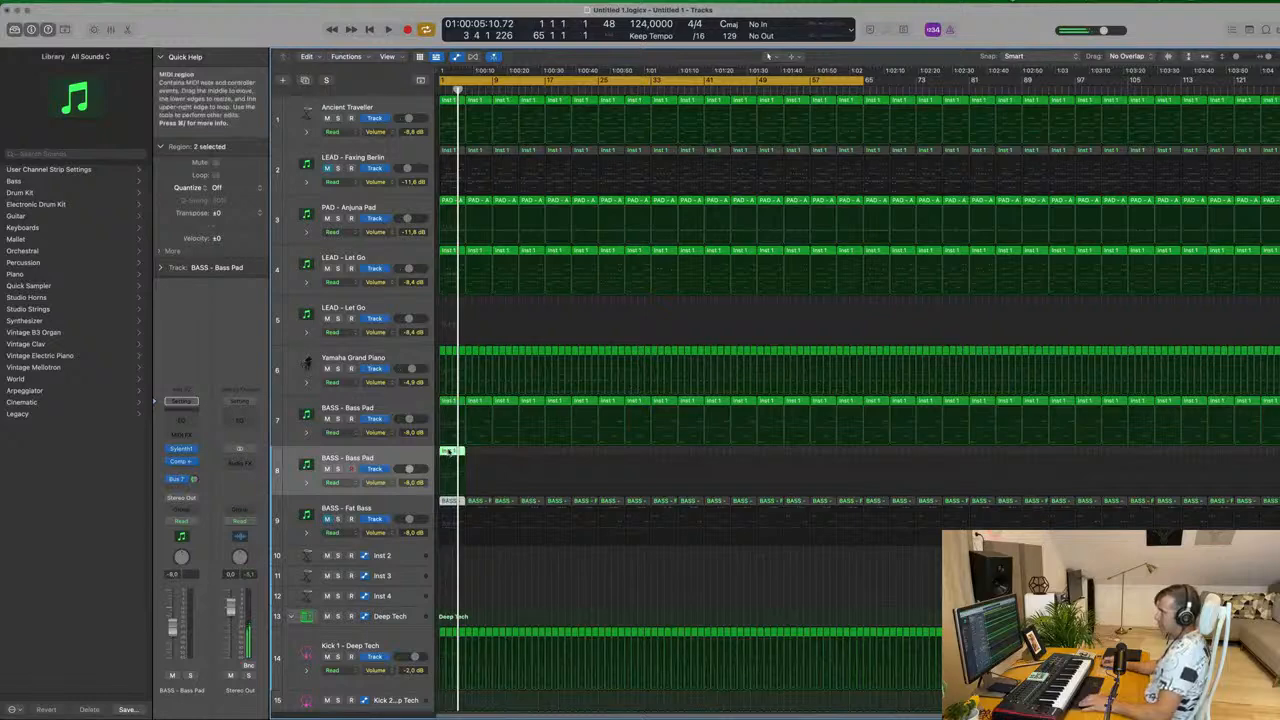
{"action": "double_click", "coordinate": [449, 452]}
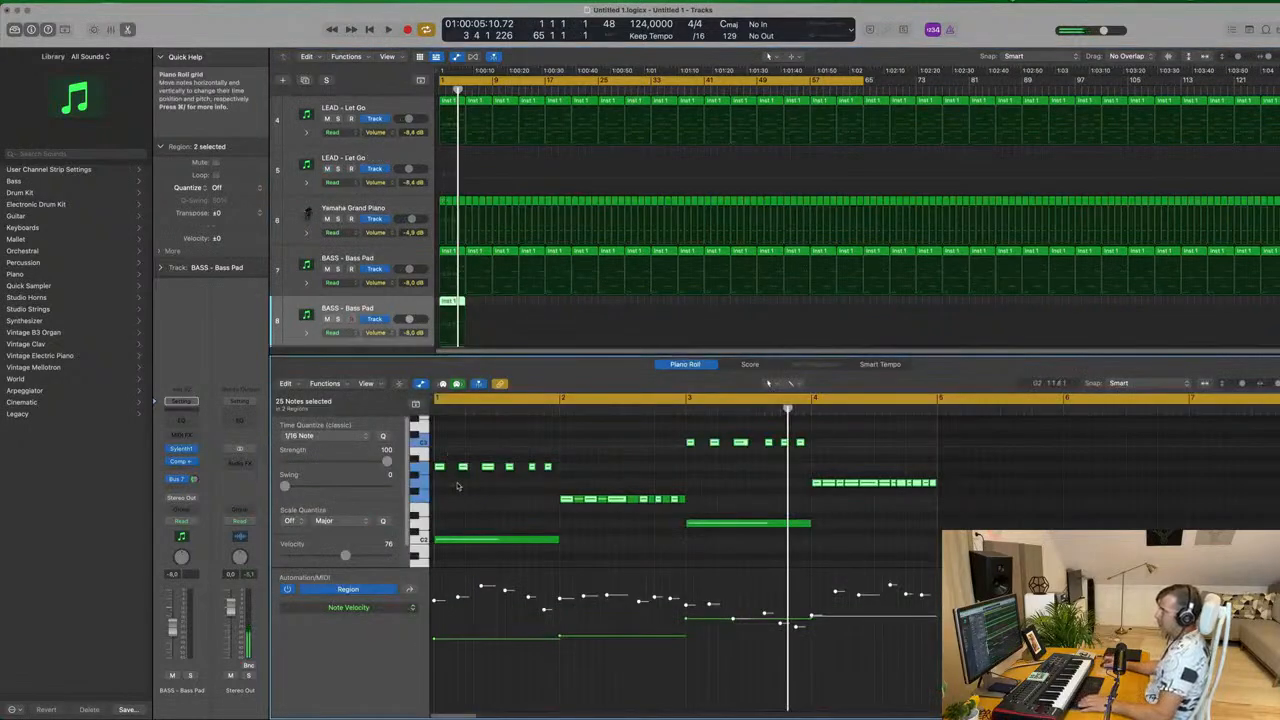
{"action": "left_click_drag", "start_coordinate": [557, 541], "coordinate": [514, 541]}
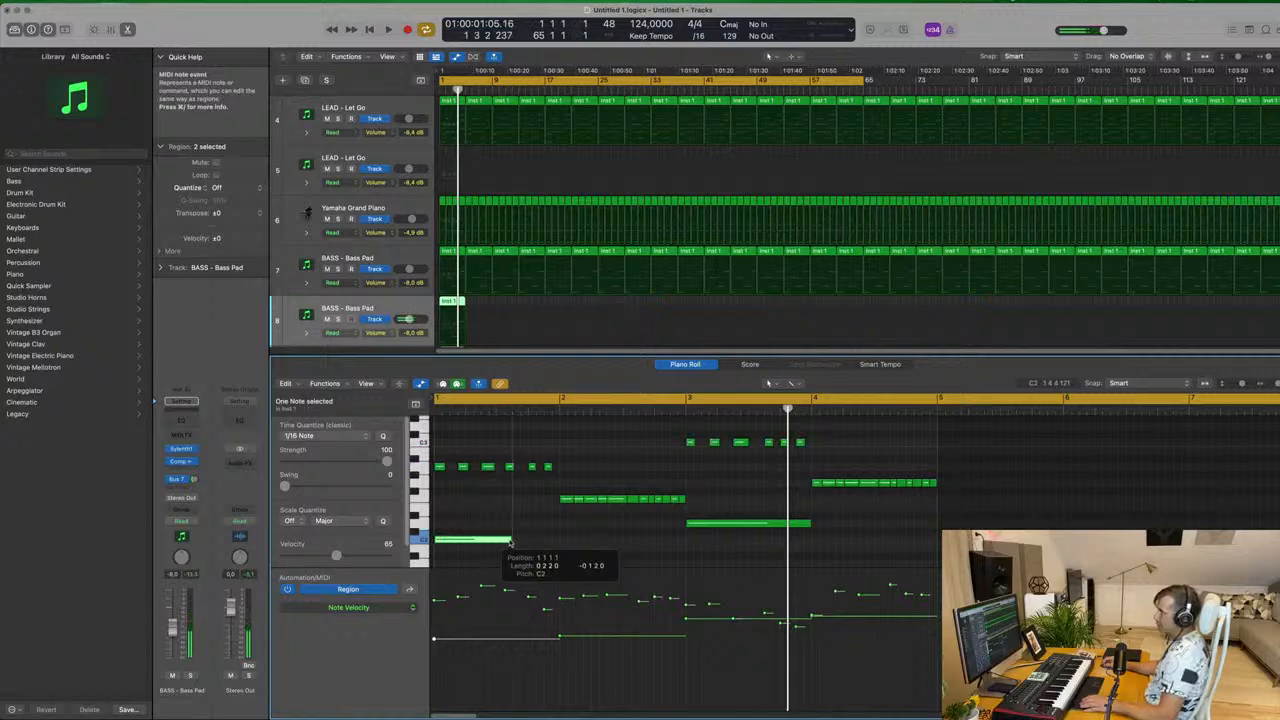
{"action": "mouse_move", "coordinate": [512, 541]}
{"action": "left_mouse_down"}
{"action": "mouse_move", "coordinate": [550, 543]}
{"action": "mouse_move", "coordinate": [439, 541]}
{"action": "mouse_move", "coordinate": [549, 541]}
{"action": "left_mouse_up"}
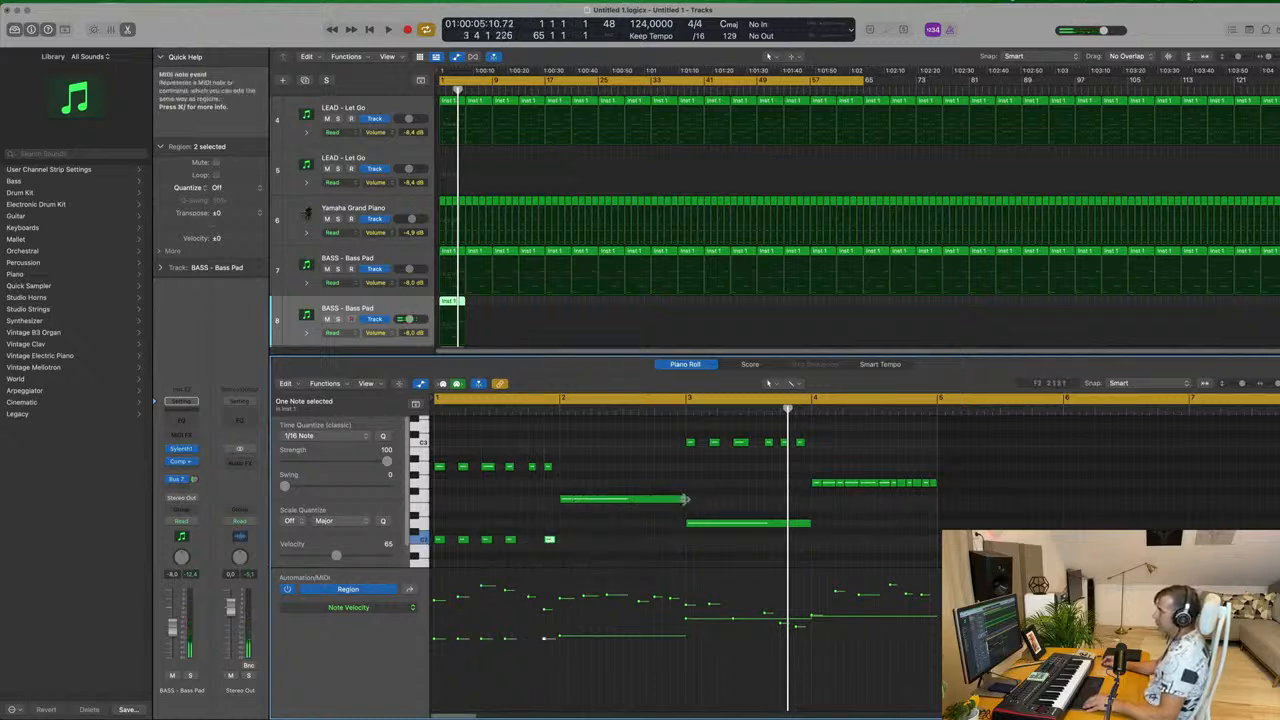
{"action": "mouse_move", "coordinate": [685, 499]}
{"action": "left_mouse_down"}
{"action": "mouse_move", "coordinate": [556, 506]}
{"action": "mouse_move", "coordinate": [678, 508]}
{"action": "left_mouse_up"}
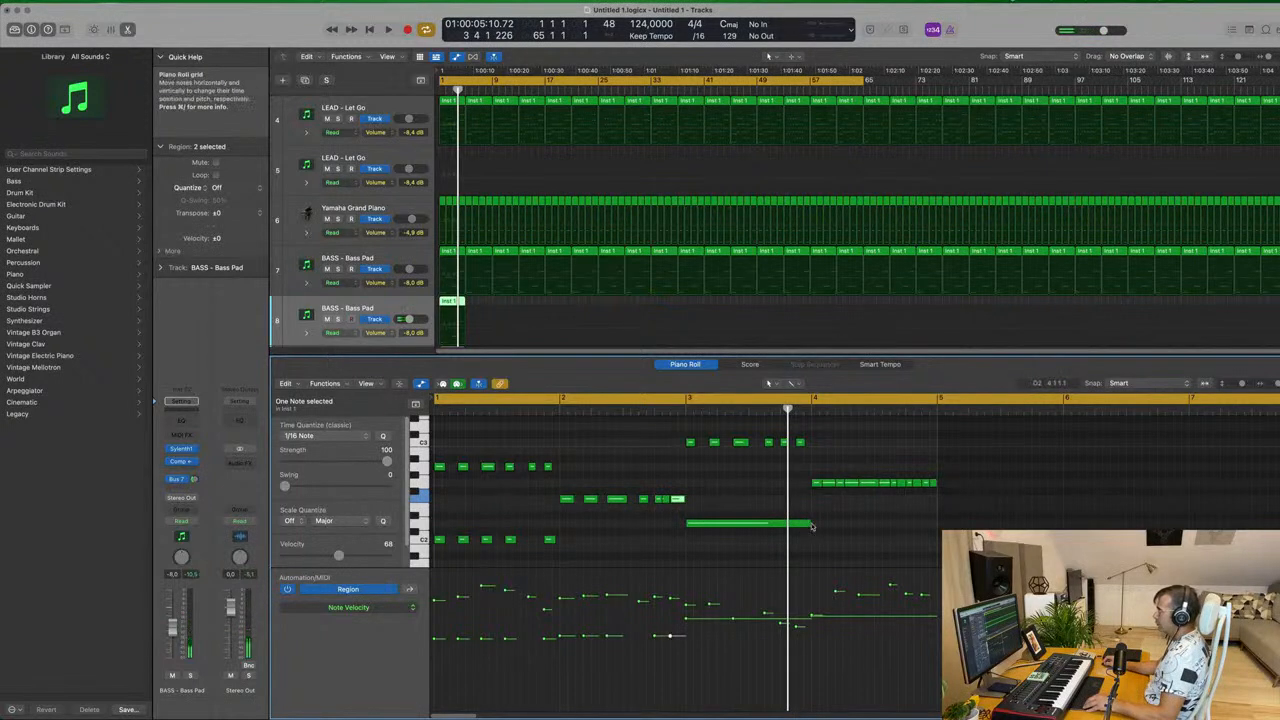
Recut the long D2 note in bar 3 and G2 note in bar 4 into short notes following the Fat Bass rhythm.
{"action": "left_click_drag", "start_coordinate": [810, 523], "coordinate": [698, 527]}
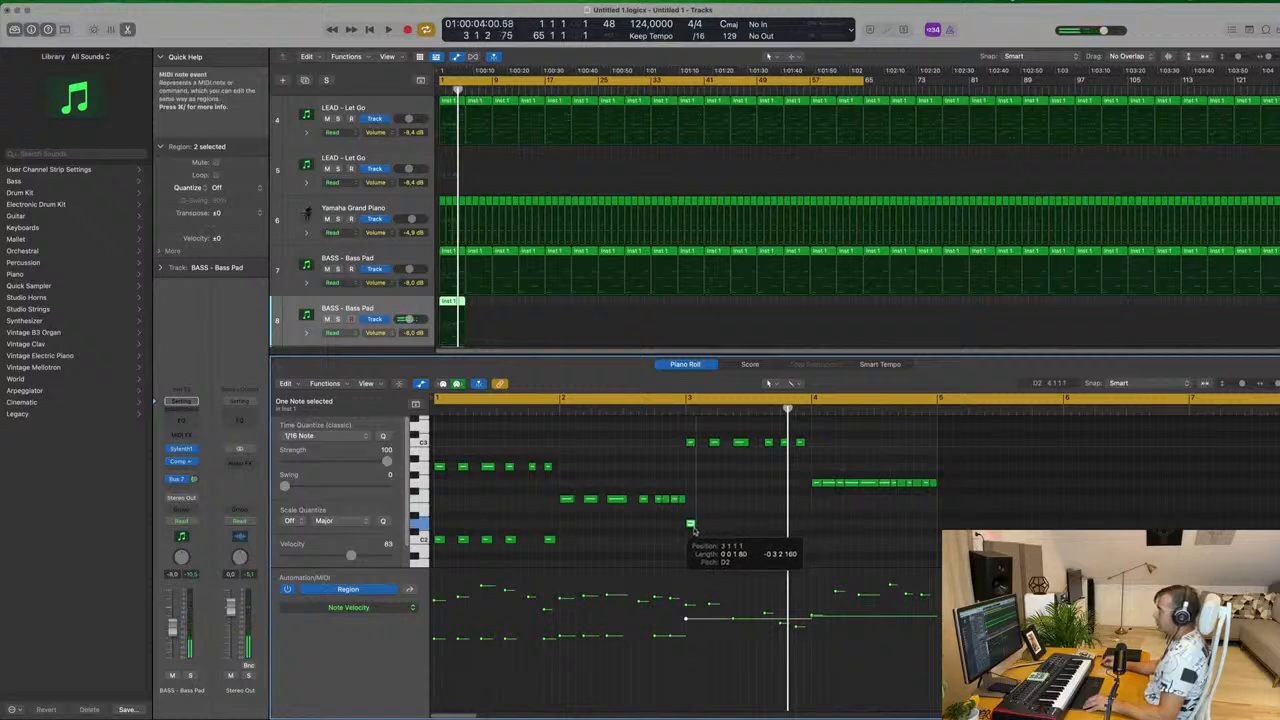
{"action": "left_click_drag", "start_coordinate": [692, 527], "coordinate": [774, 526]}
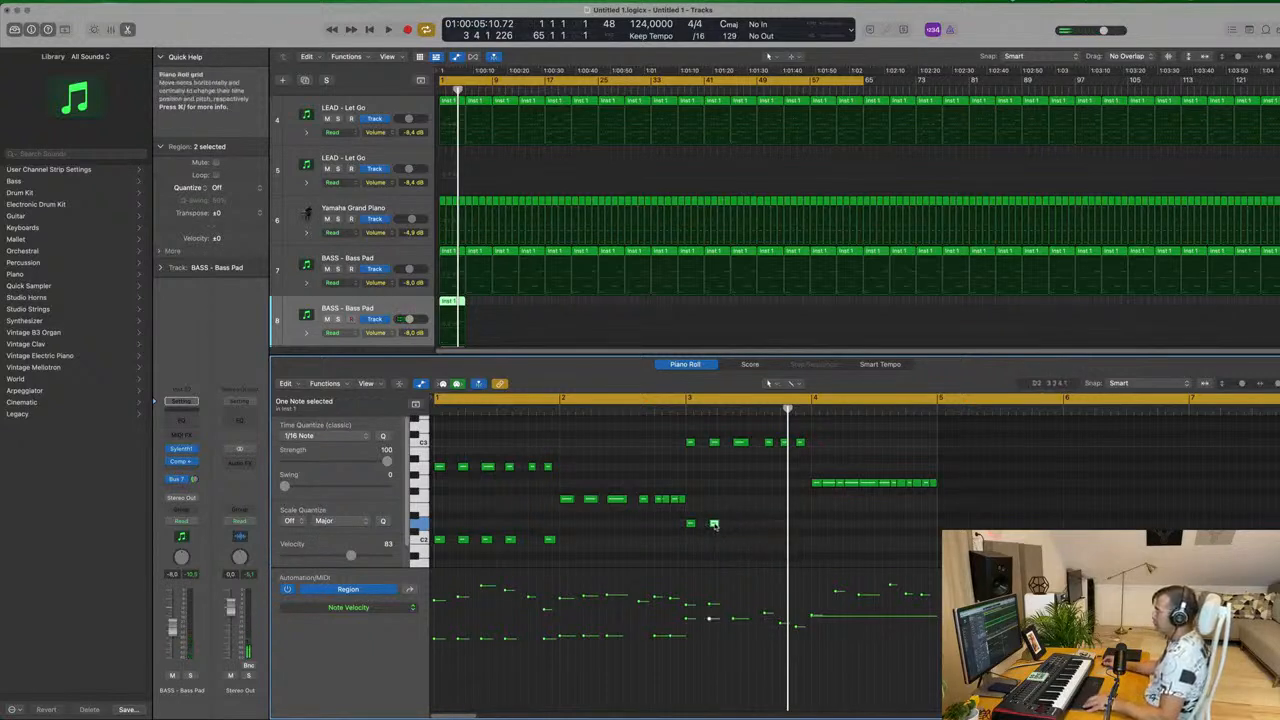
{"action": "left_click_drag", "start_coordinate": [714, 524], "coordinate": [802, 527]}
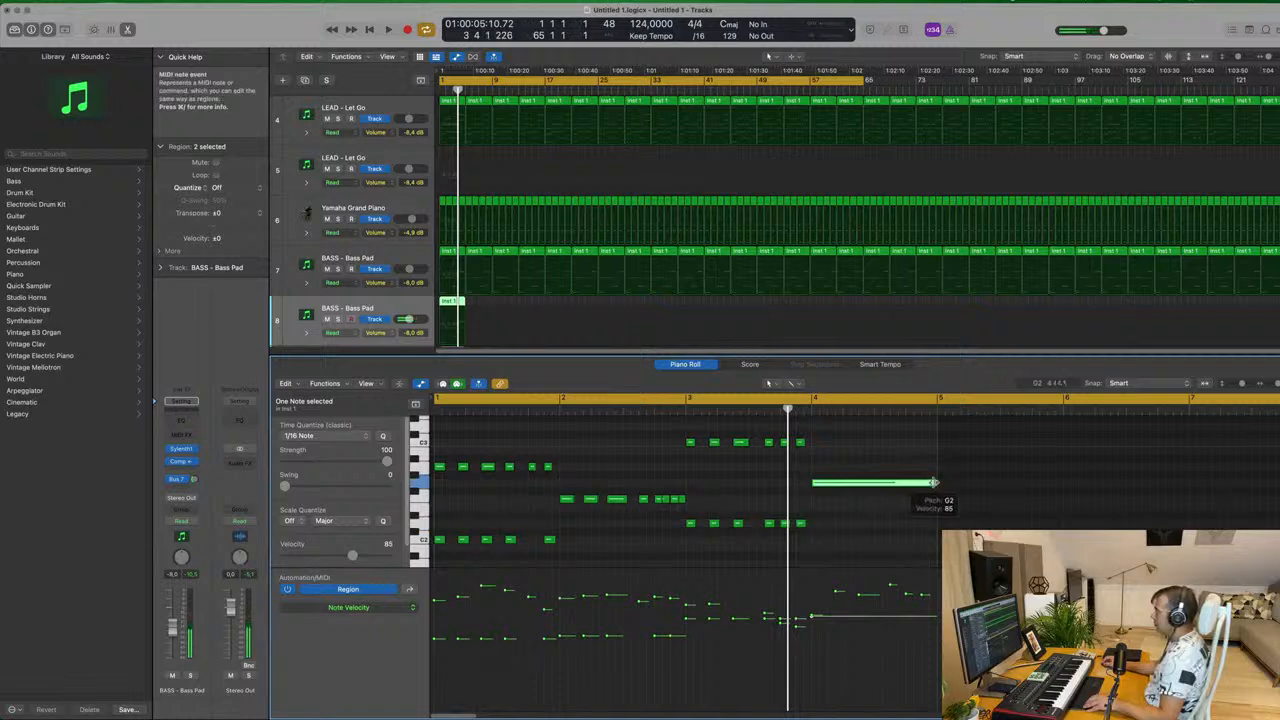
{"action": "left_click_drag", "start_coordinate": [933, 483], "coordinate": [821, 500]}
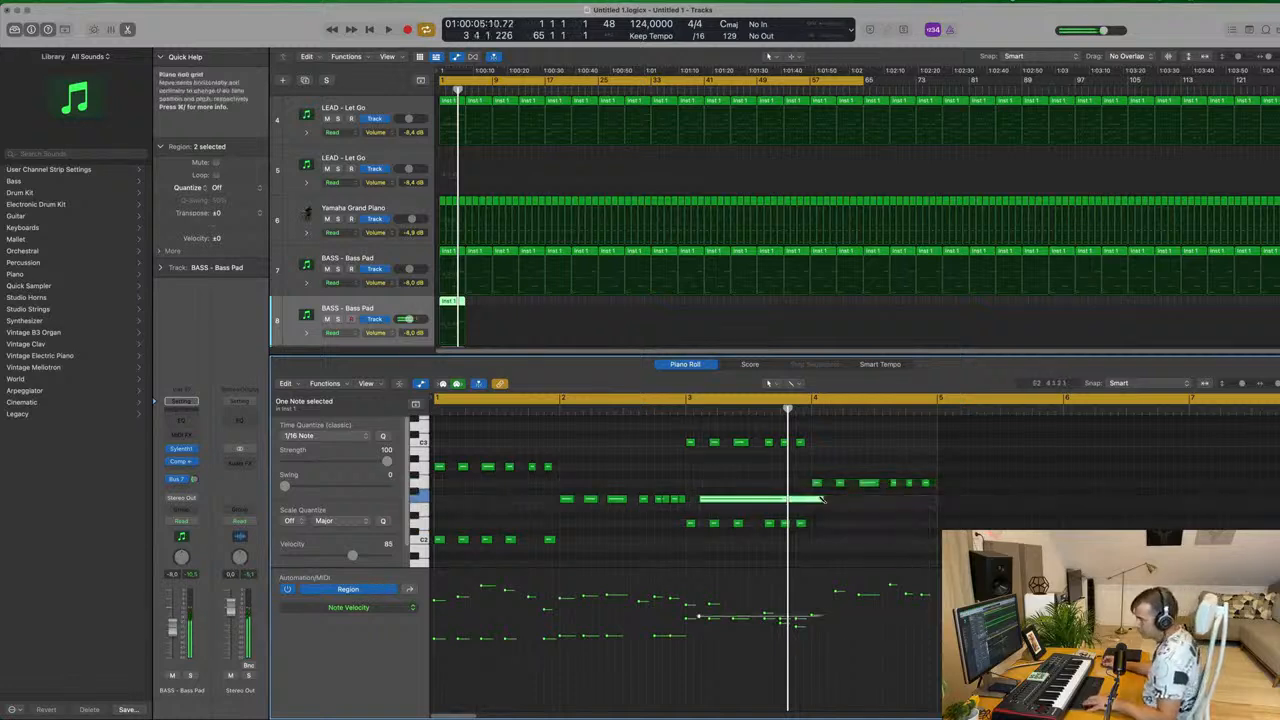
{"action": "key", "text": "super+z"}
{"action": "mouse_move", "coordinate": [935, 482]}
{"action": "left_mouse_down"}
{"action": "mouse_move", "coordinate": [816, 492]}
{"action": "mouse_move", "coordinate": [925, 490]}
{"action": "left_mouse_up"}
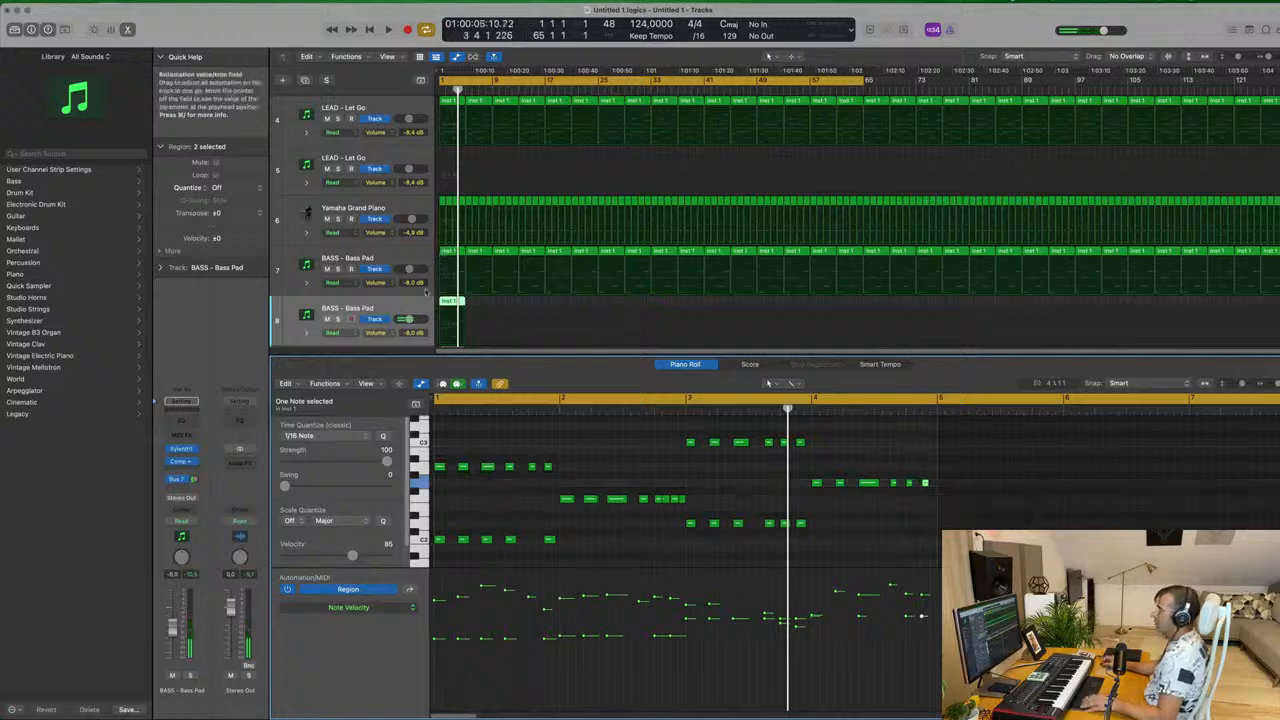
Mute the original BASS - Bass Pad track, then solo the duplicate and play back its new rhythmic pattern.
{"action": "left_click", "coordinate": [387, 308]}
{"action": "scroll", "coordinate": [340, 160], "scroll_direction": "down", "scroll_amount": 3}
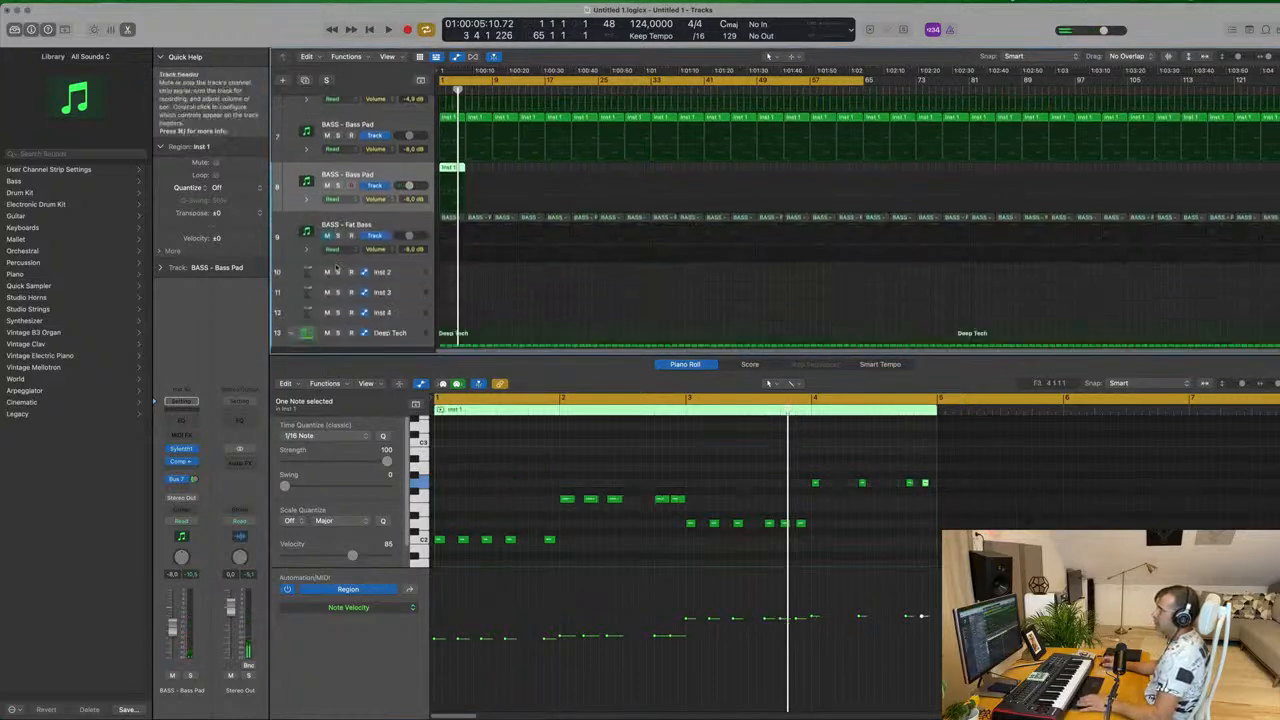
{"action": "left_click", "coordinate": [327, 187]}
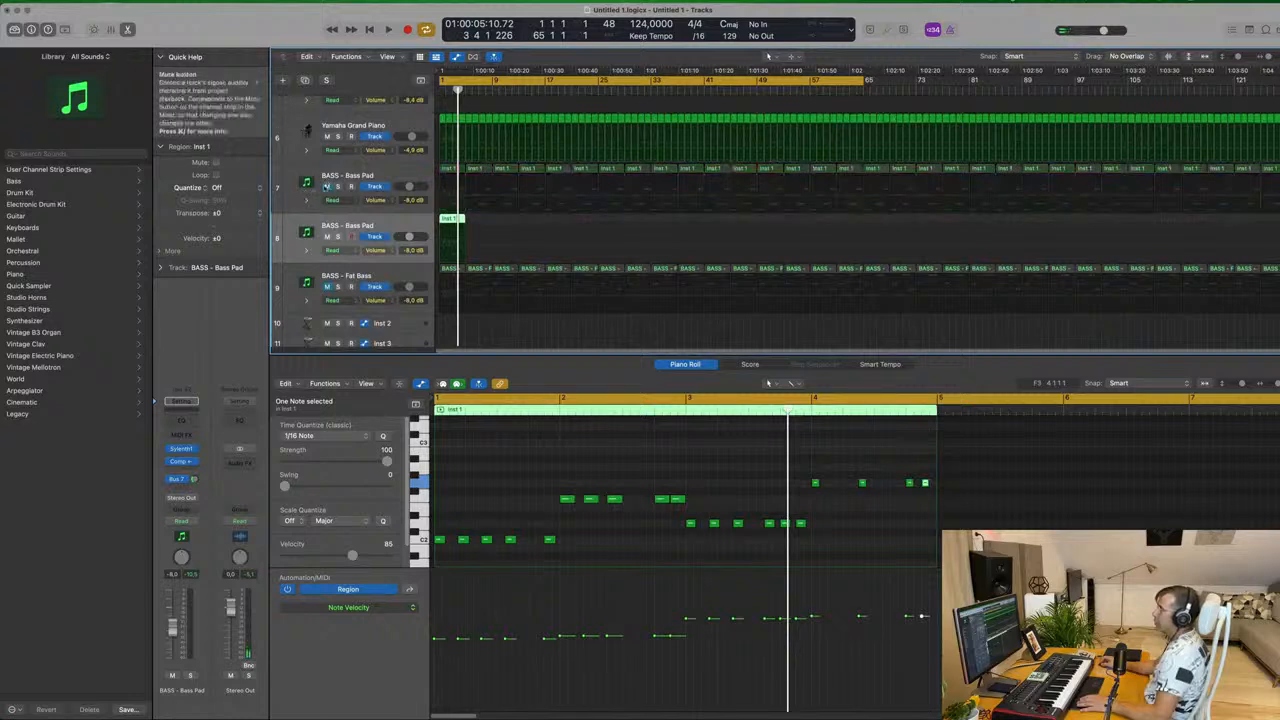
{"action": "key", "text": "space"}
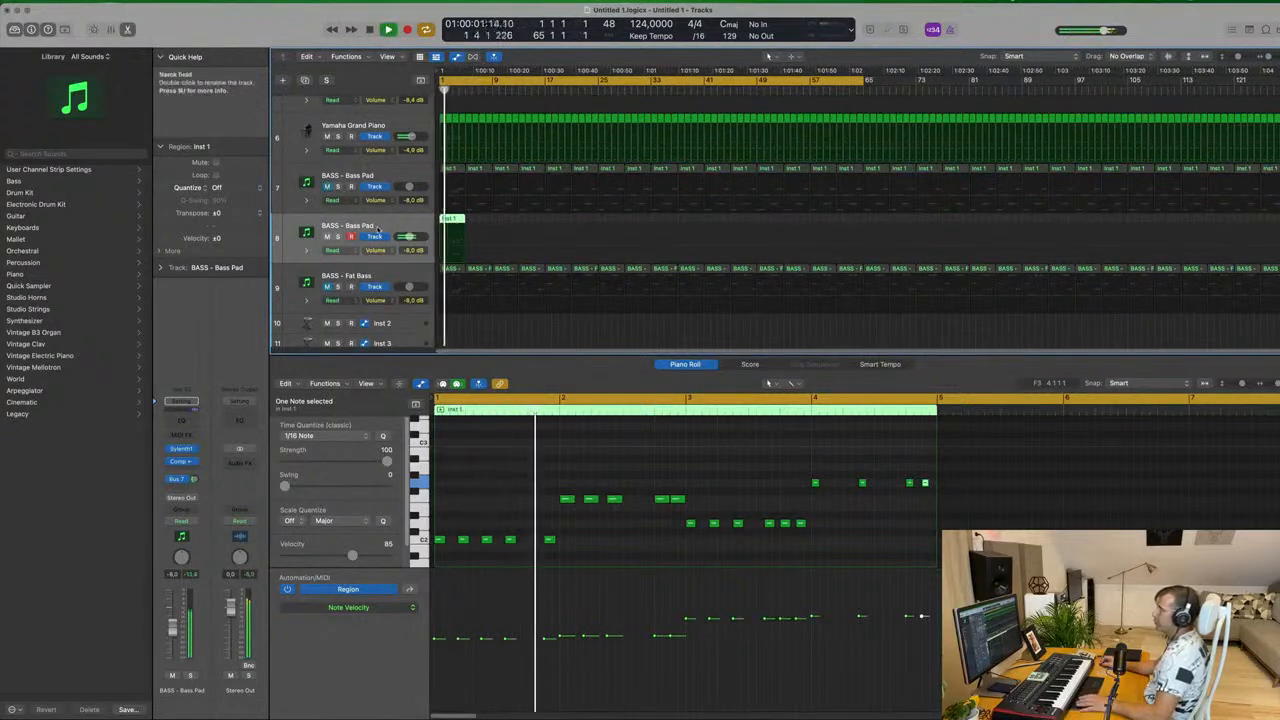
{"action": "left_click", "coordinate": [337, 237]}
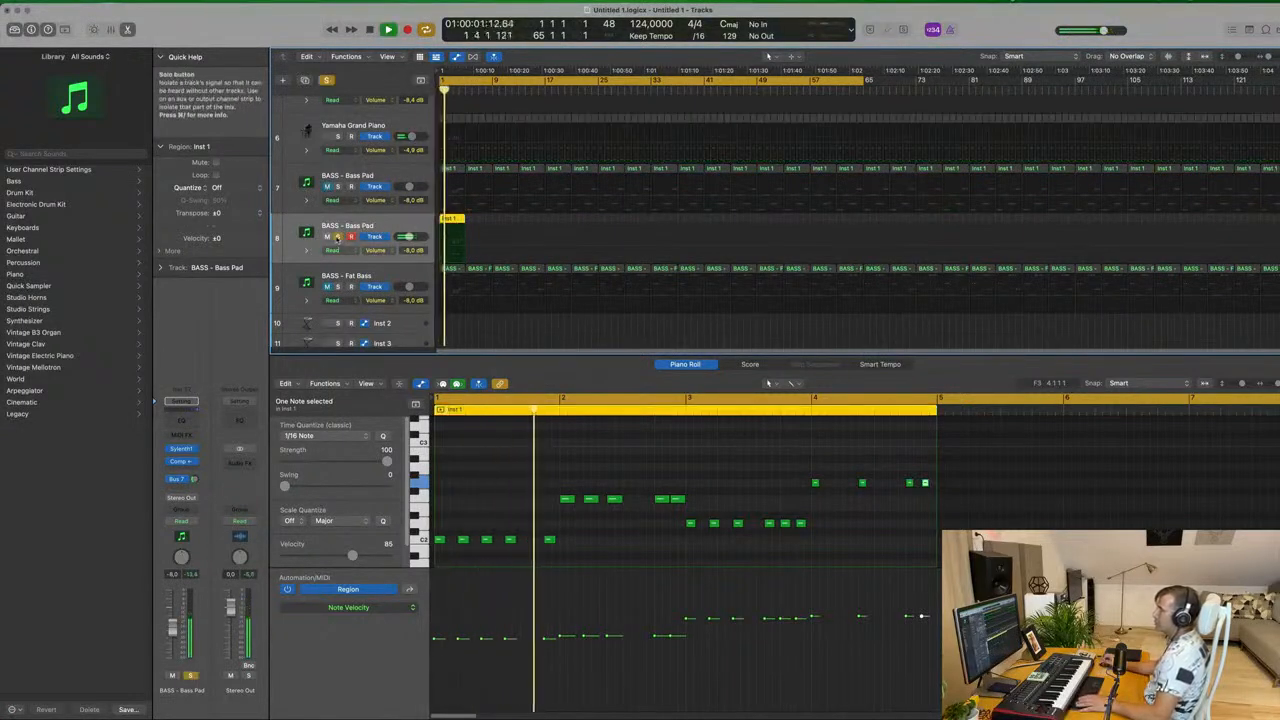
{"action": "key", "text": "space"}
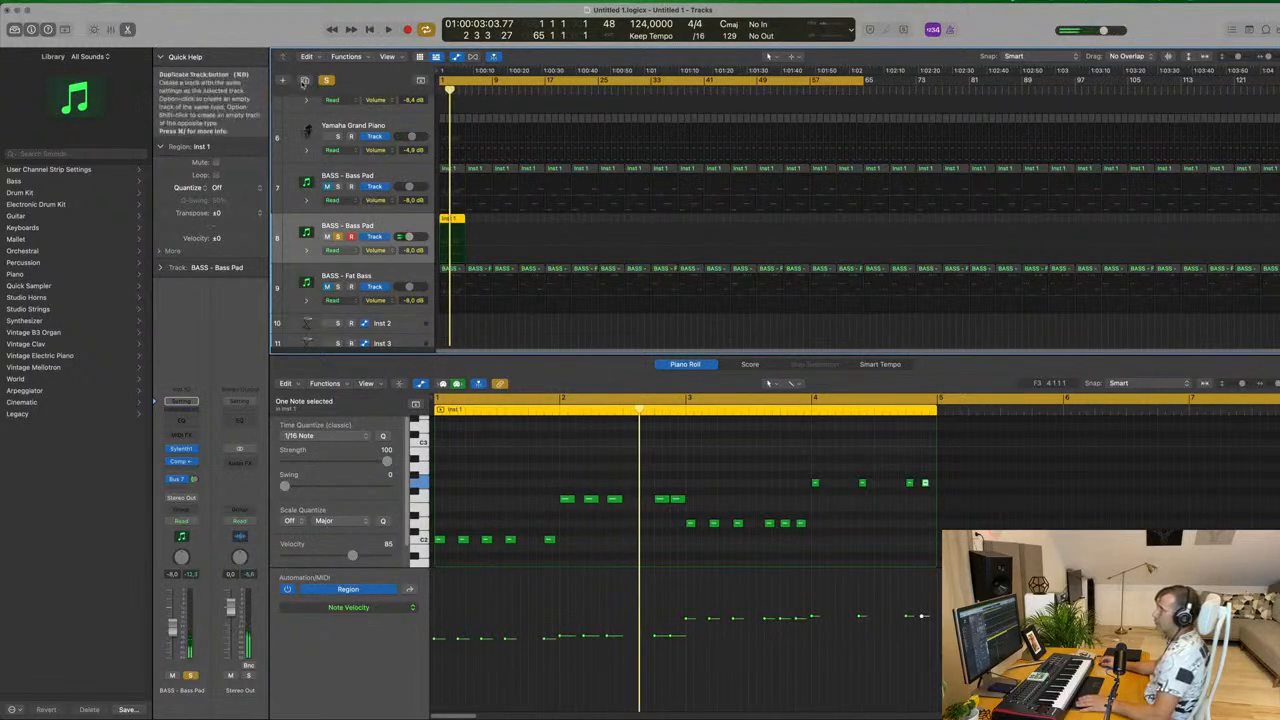
Duplicate the BASS - Fat Bass track and move the copy directly above the duplicated Bass Pad track.
{"action": "left_click", "coordinate": [350, 264]}
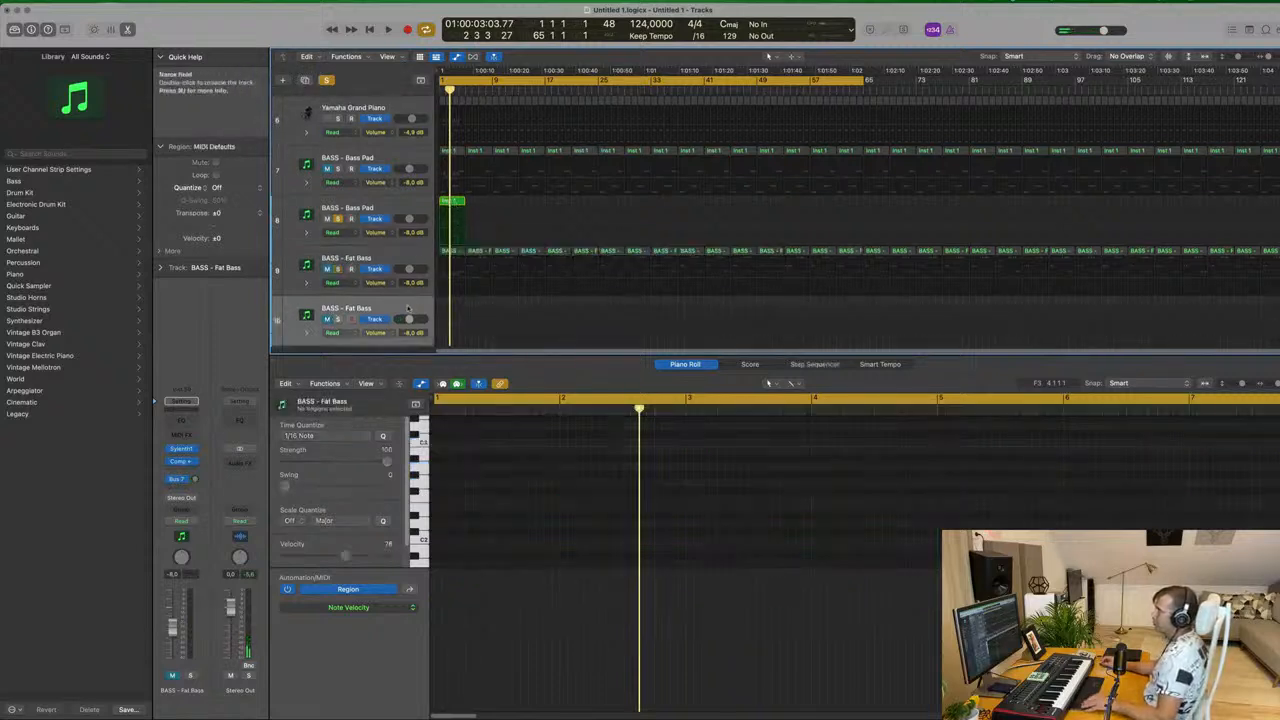
{"action": "left_click_drag", "start_coordinate": [407, 308], "coordinate": [444, 204]}
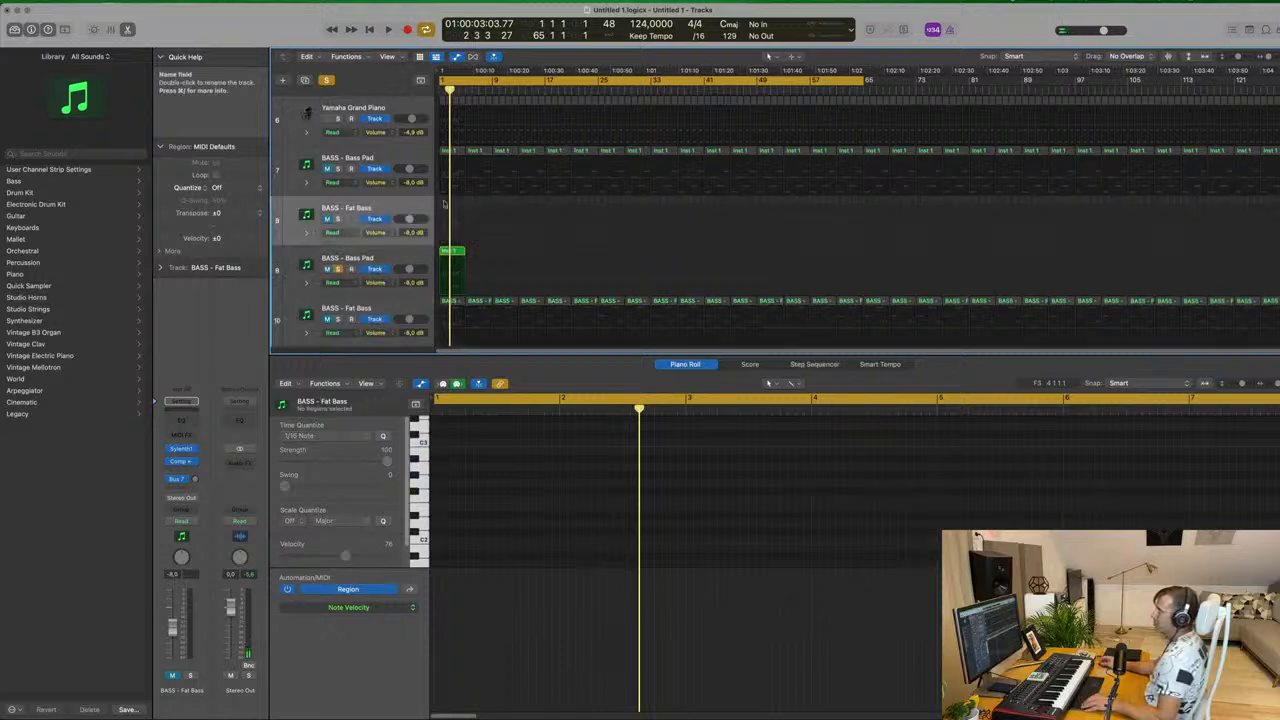
Move the rhythmic Bass Pad region onto the duplicated BASS - Fat Bass track, then clear the old solo and play back this track soloed.
{"action": "left_click_drag", "start_coordinate": [455, 251], "coordinate": [423, 209]}
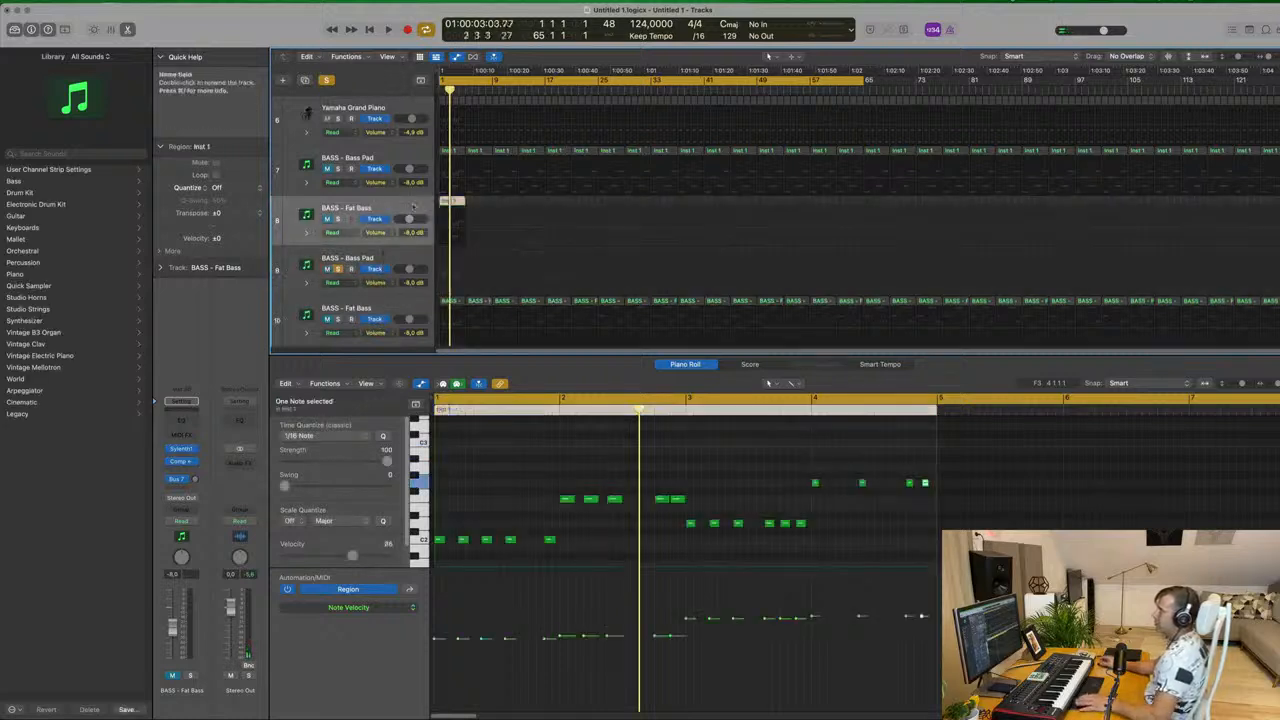
{"action": "key", "text": "space"}
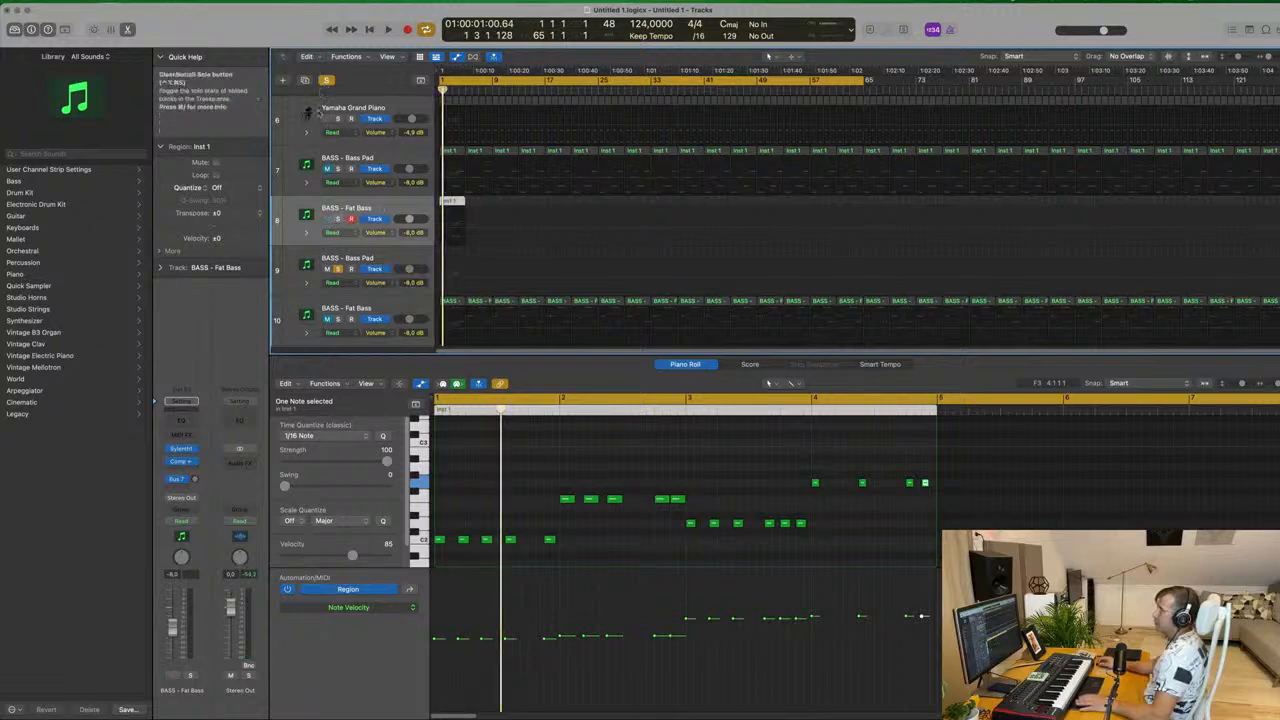
{"action": "left_click", "coordinate": [326, 81]}
{"action": "key", "text": "space"}
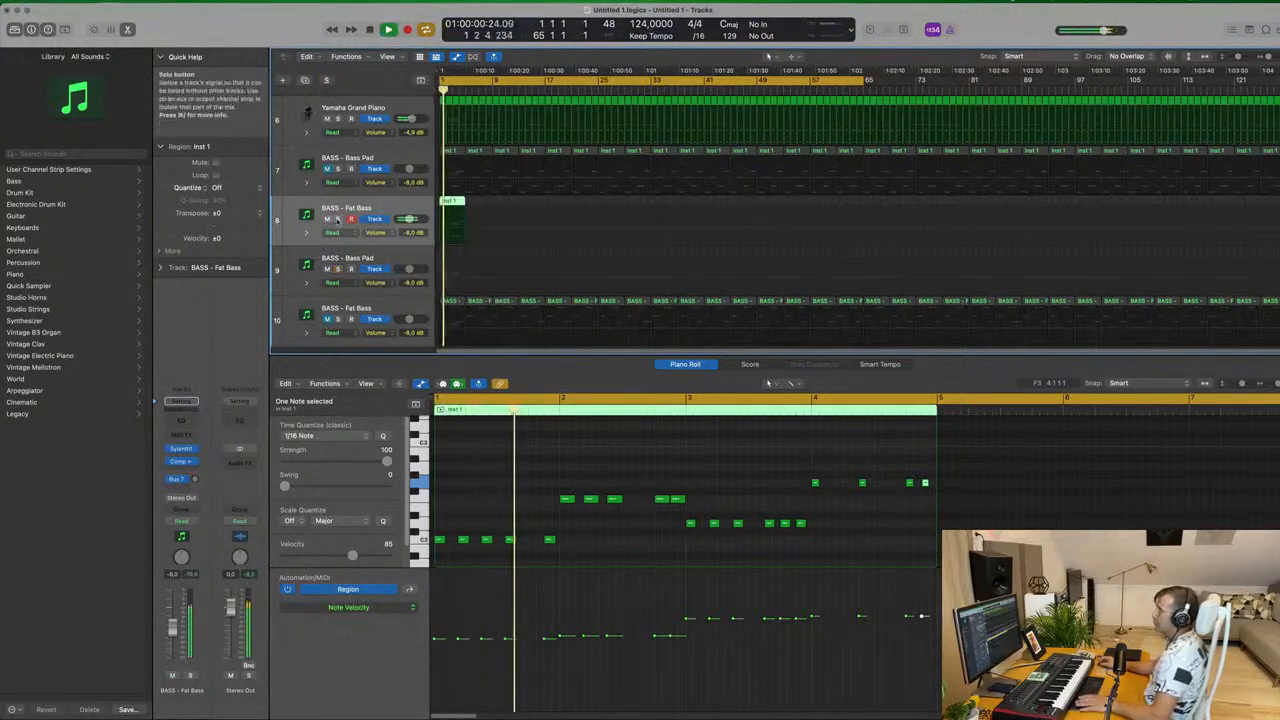
{"action": "left_click", "coordinate": [337, 219]}
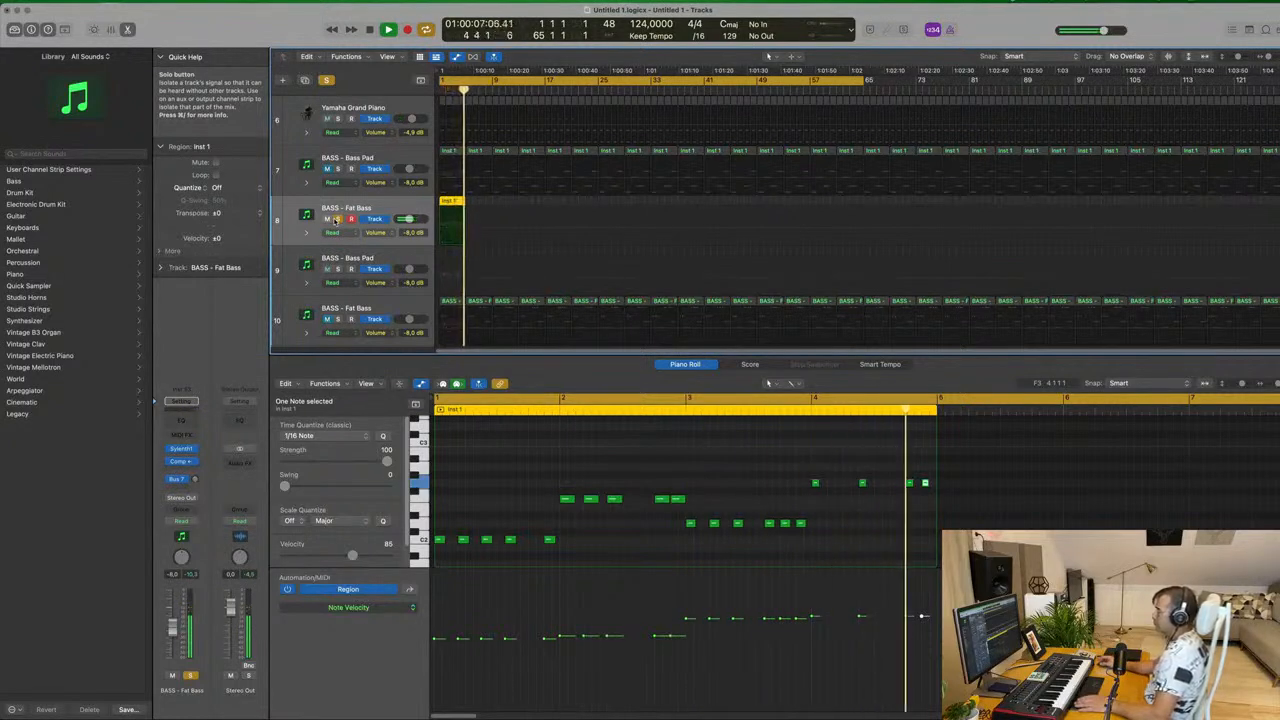
{"action": "key", "text": "space"}
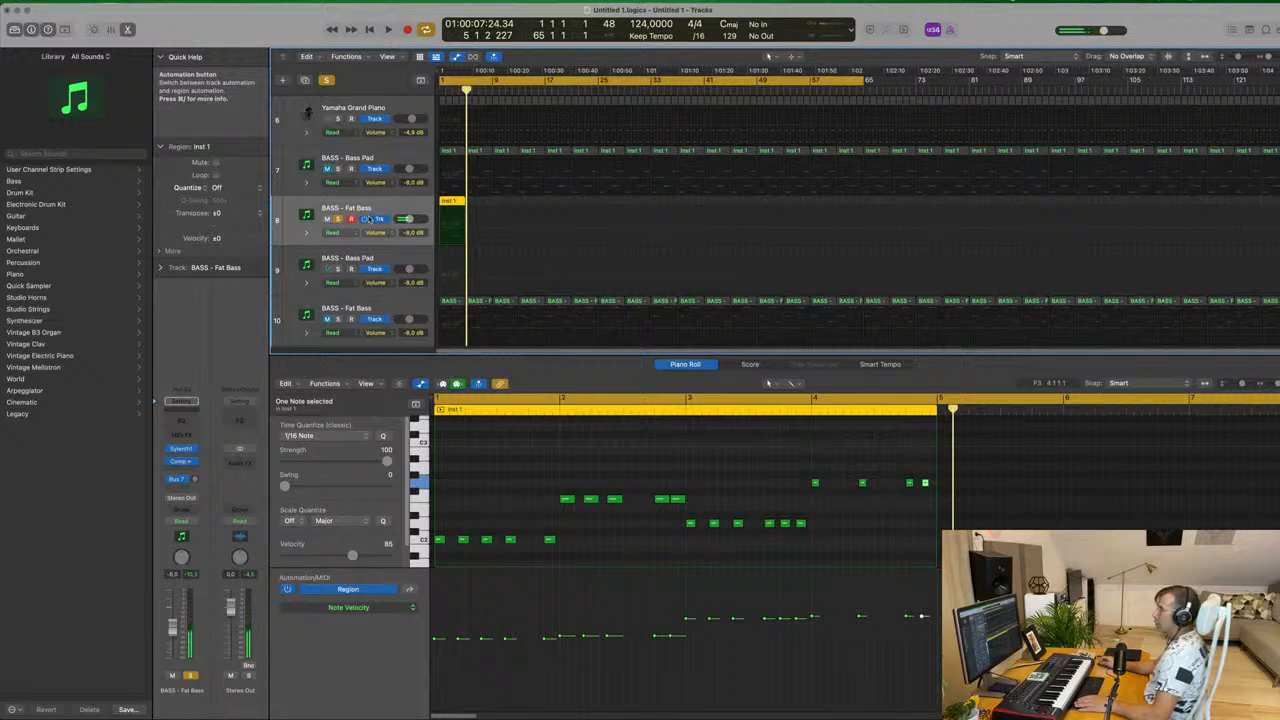
During playback, move the second G2 note in bar 4 slightly earlier and copy the next G2 note to position 4 3 3 1.
{"action": "key", "text": "Return"}
{"action": "key", "text": "space"}
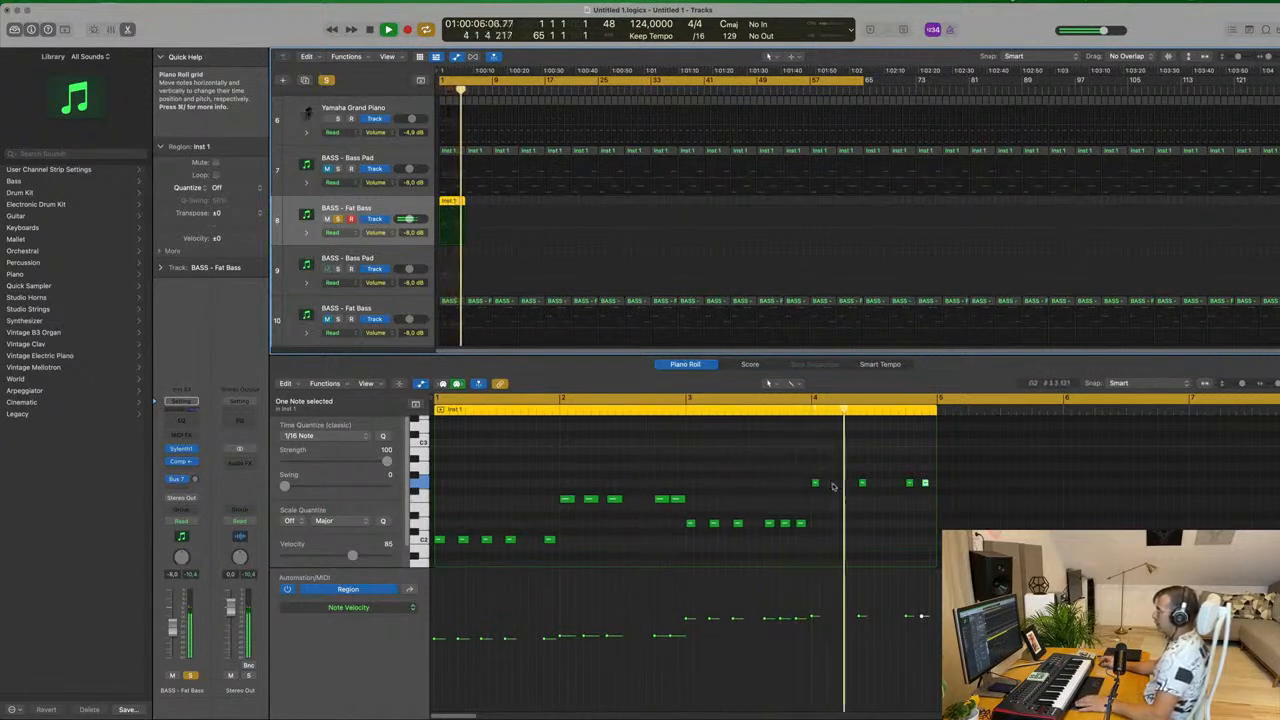
{"action": "left_click_drag", "start_coordinate": [859, 484], "coordinate": [847, 494]}
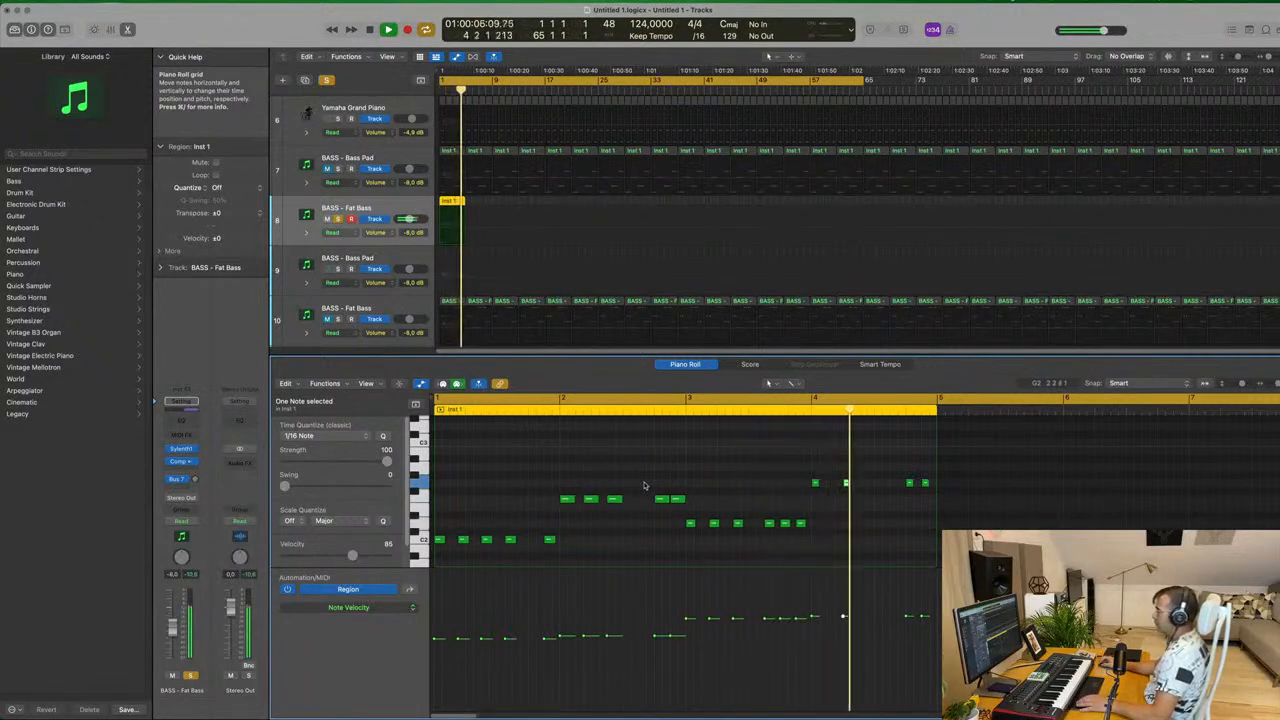
{"action": "left_click", "coordinate": [909, 484]}
{"action": "left_click_drag", "start_coordinate": [907, 485], "coordinate": [895, 486]}
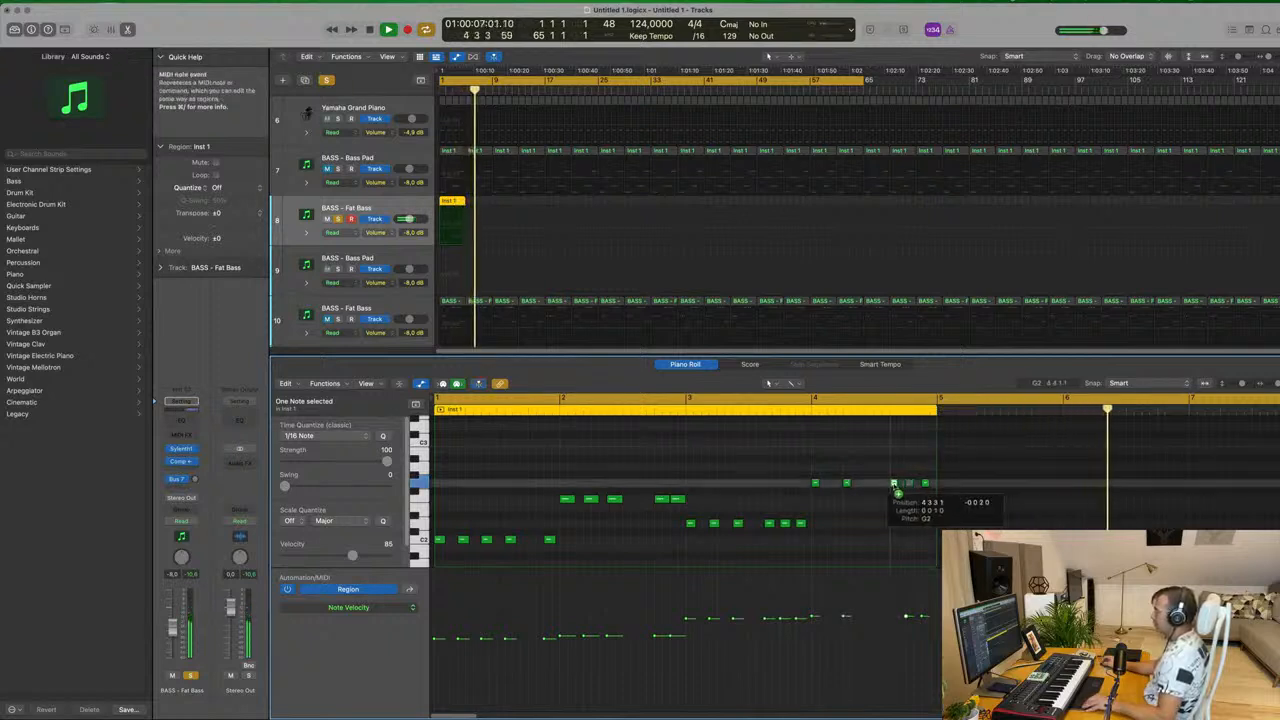
Unsolo the duplicated Fat Bass track and play the full mix from the start with the edited pattern.
{"action": "key", "text": "Return"}
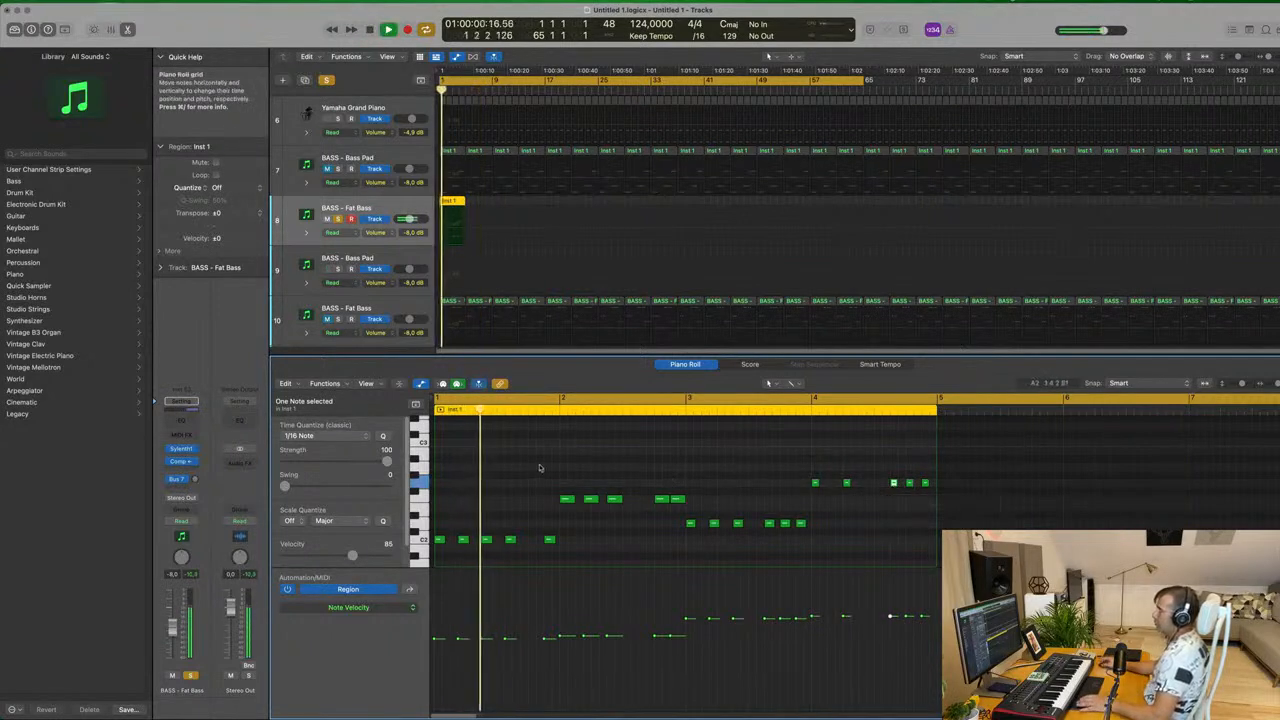
{"action": "left_click", "coordinate": [540, 466]}
{"action": "key", "text": "Return"}
{"action": "left_click", "coordinate": [338, 219]}
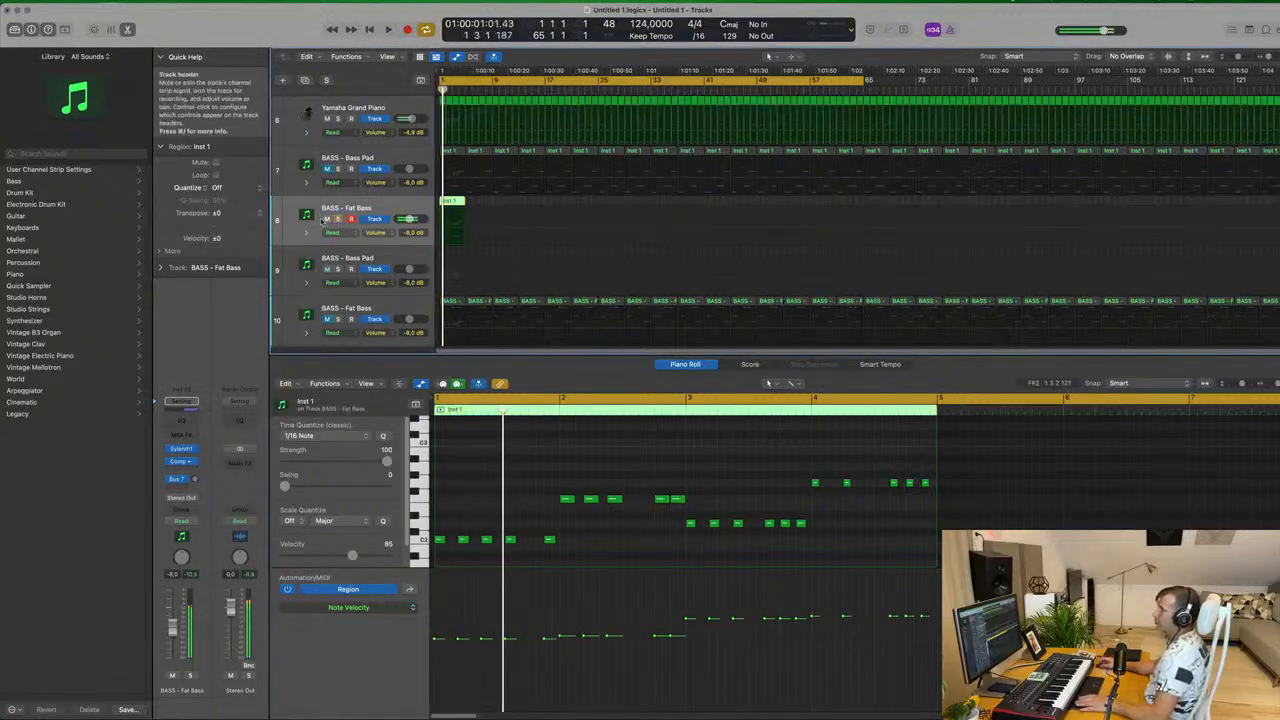
{"action": "key", "text": "Return"}
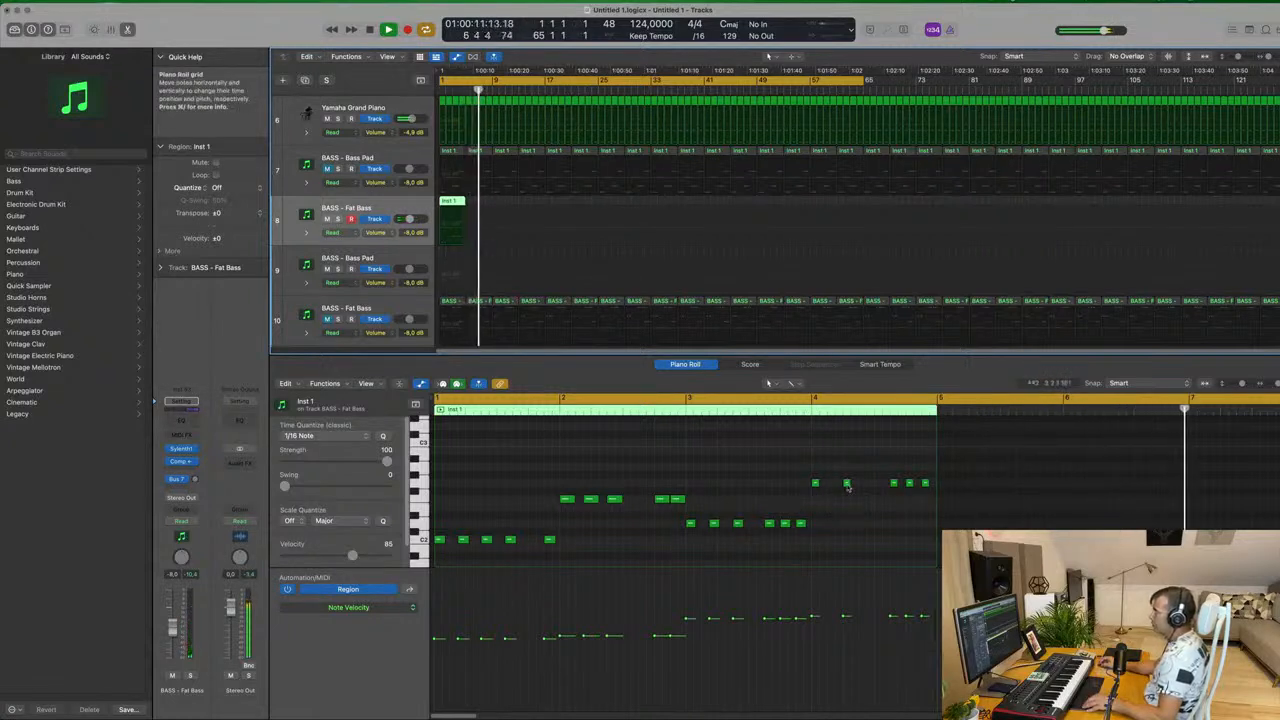
Rework bar 4 into four longer, evenly spaced G2 notes followed by two short ones, and repeat the Fat Bass region up to bar 65.
{"action": "left_click_drag", "start_coordinate": [847, 485], "coordinate": [869, 492]}
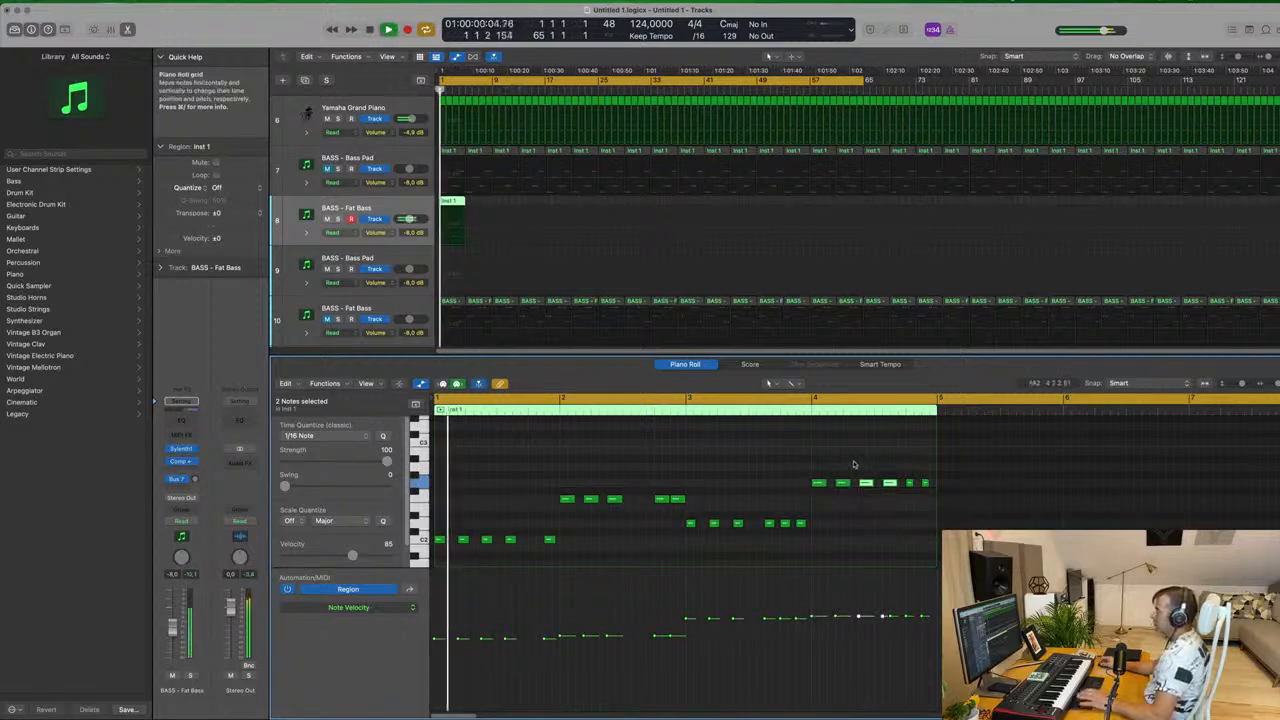
{"action": "left_click", "coordinate": [755, 470]}
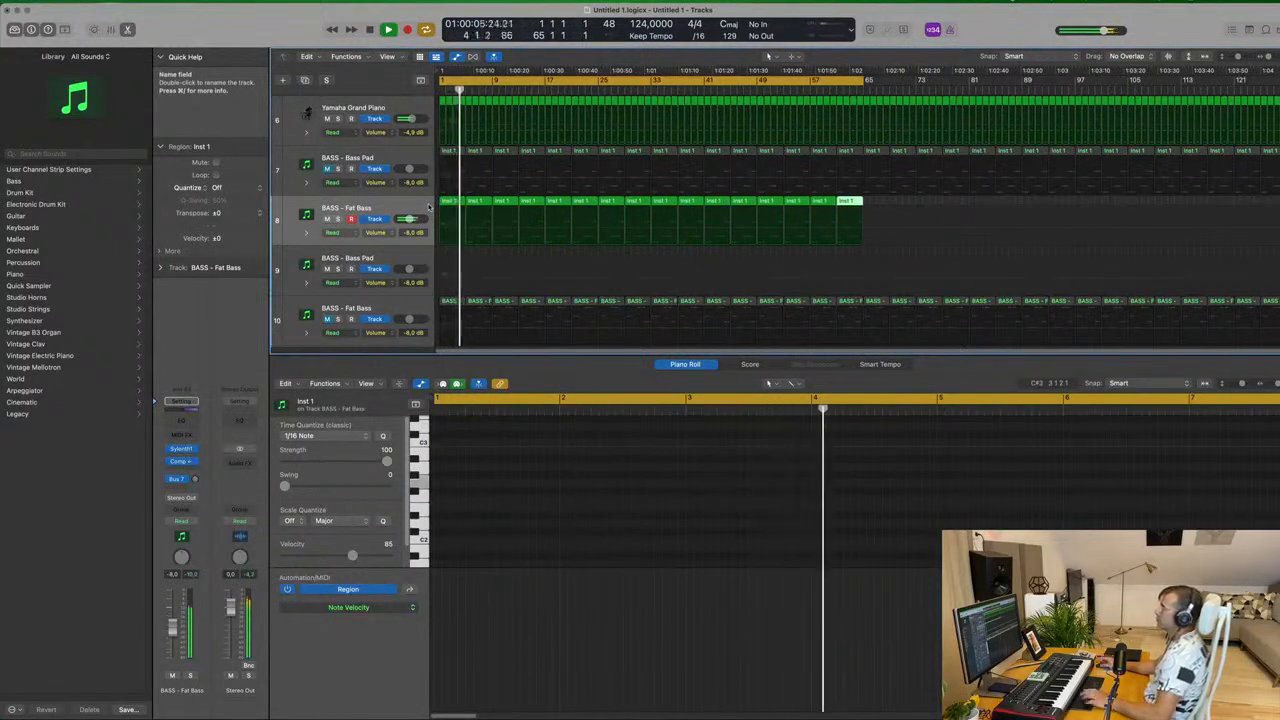
Close the lower editor area to review all tracks of the arrangement during playback, and deselect the last Fat Bass region.
{"action": "key", "text": "x"}
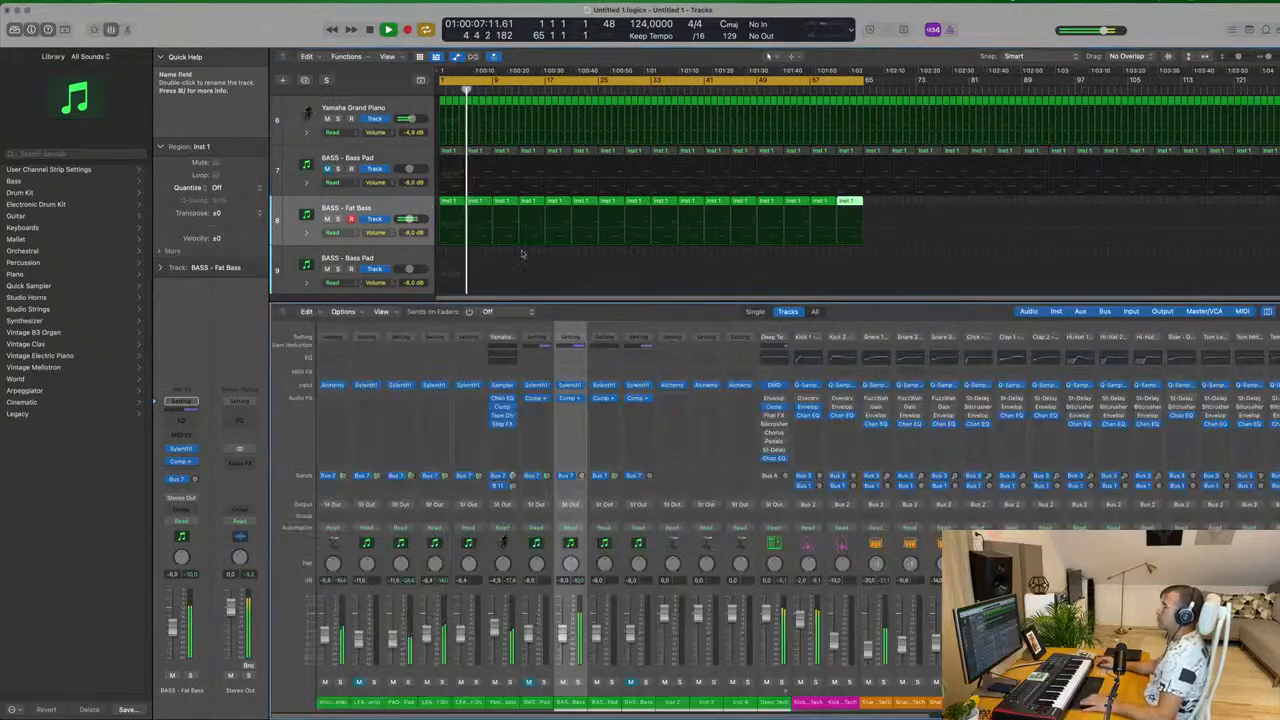
{"action": "key", "text": "x"}
{"action": "scroll", "coordinate": [541, 357], "scroll_direction": "up", "scroll_amount": 5}
{"action": "scroll", "coordinate": [541, 357], "scroll_direction": "down", "scroll_amount": 3}
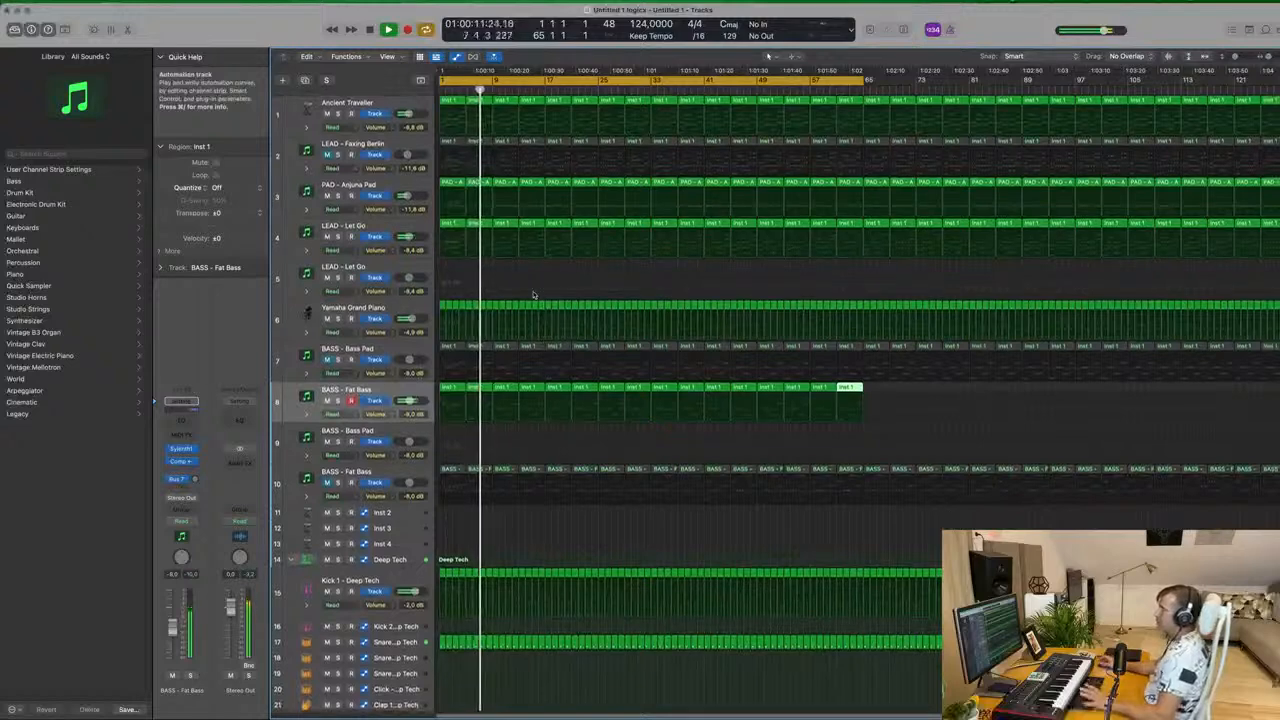
{"action": "left_click", "coordinate": [883, 389]}
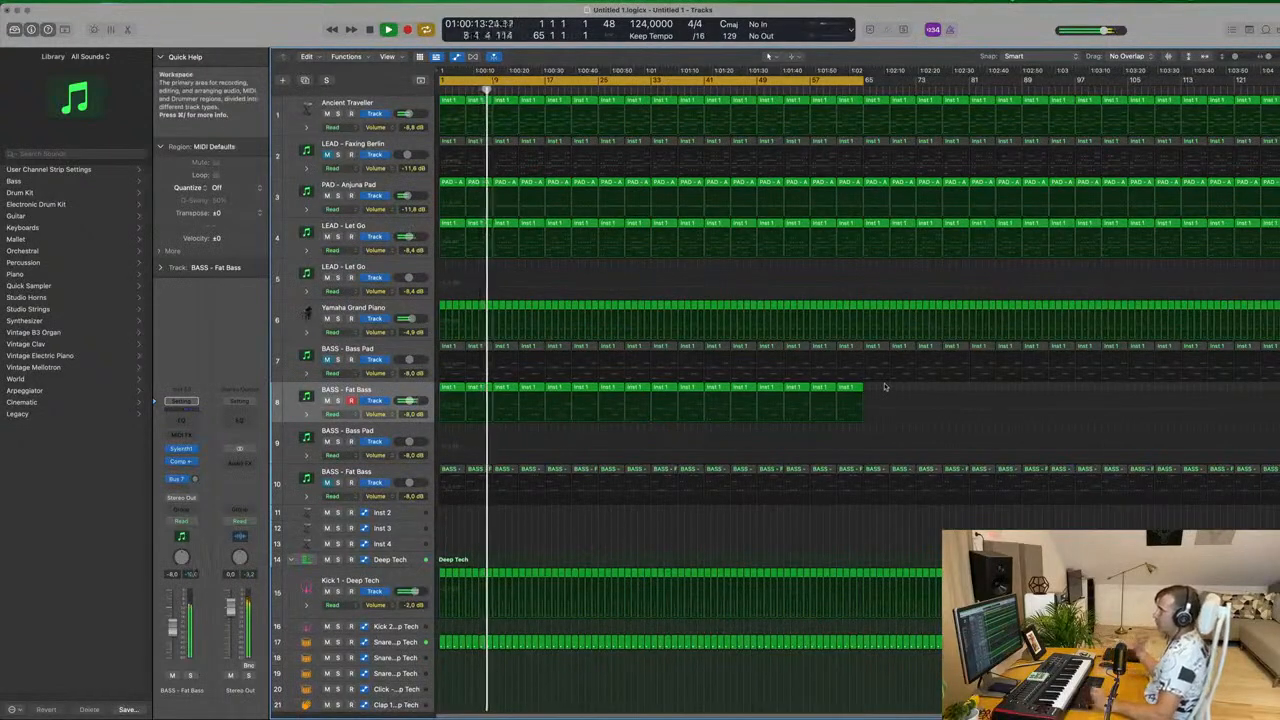